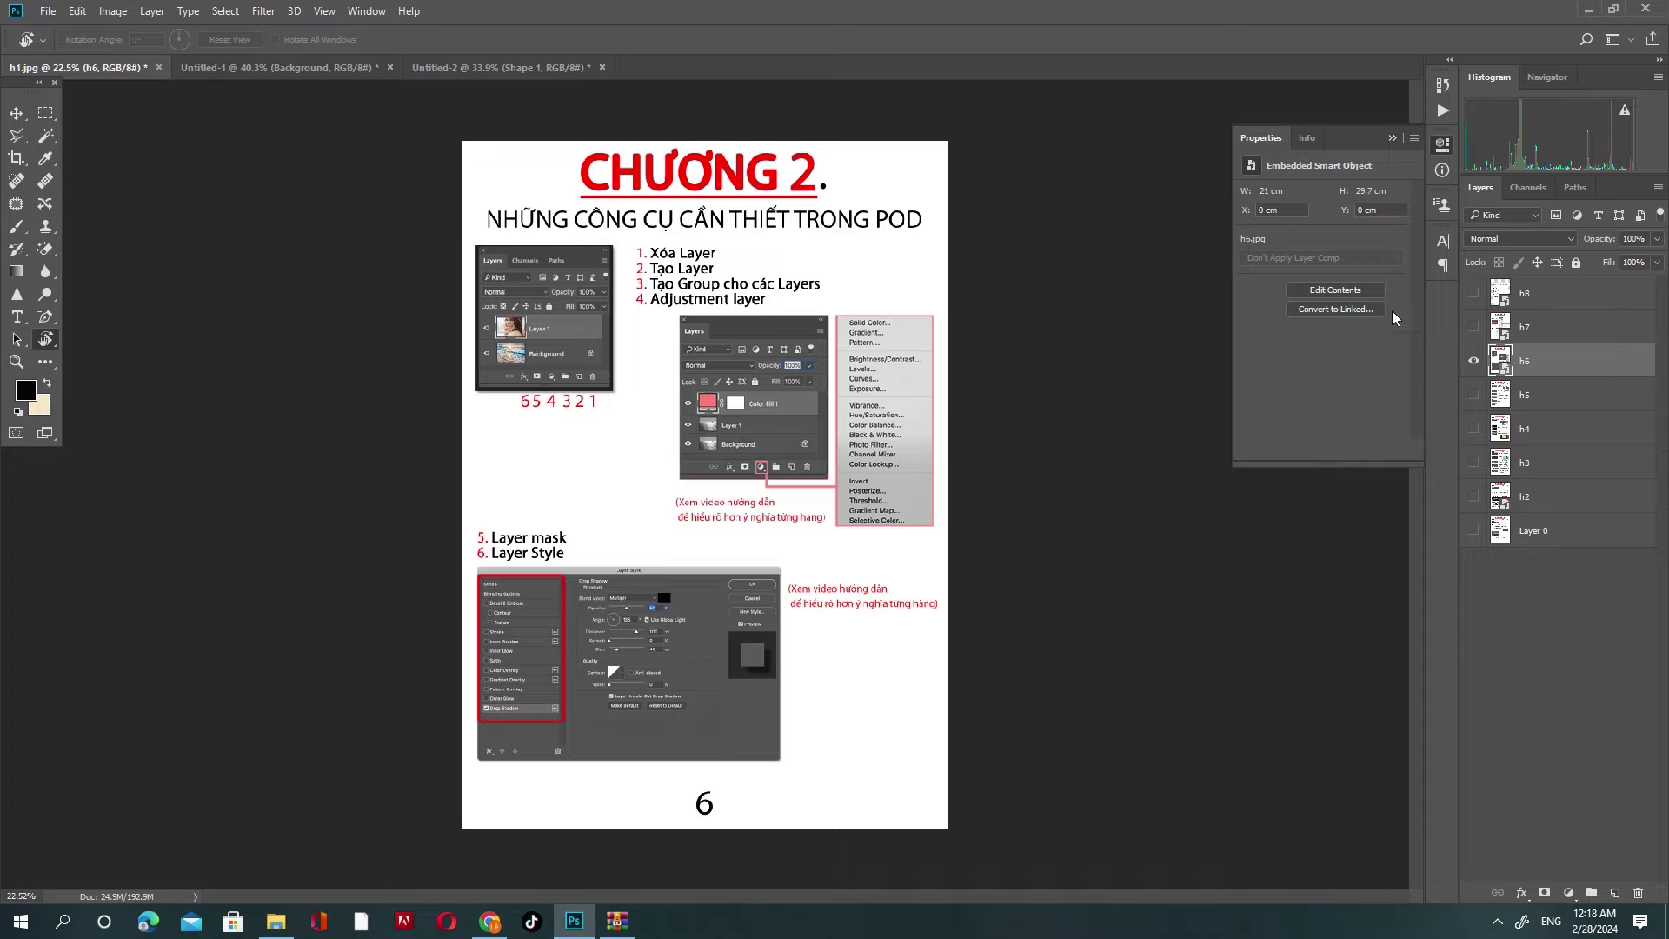
Step: Try deleting h6 and adding an empty layer, leaving the layer stack unchanged
scroll(699, 413, up, 2)
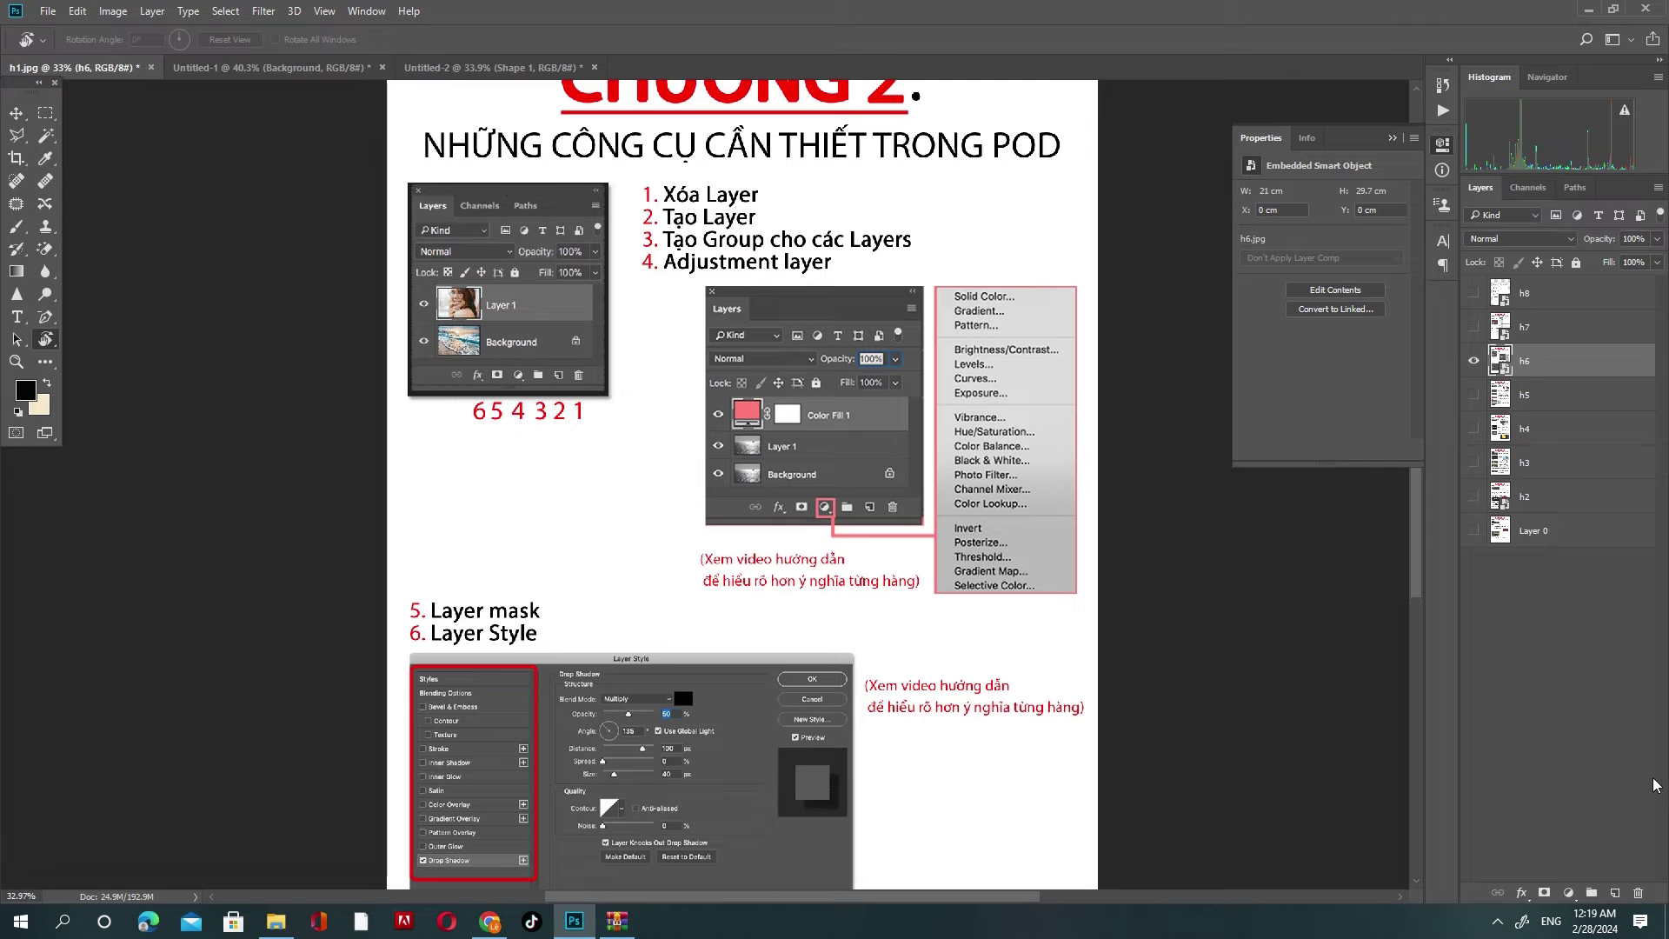
ctrl+click(1528, 369)
click(1530, 371)
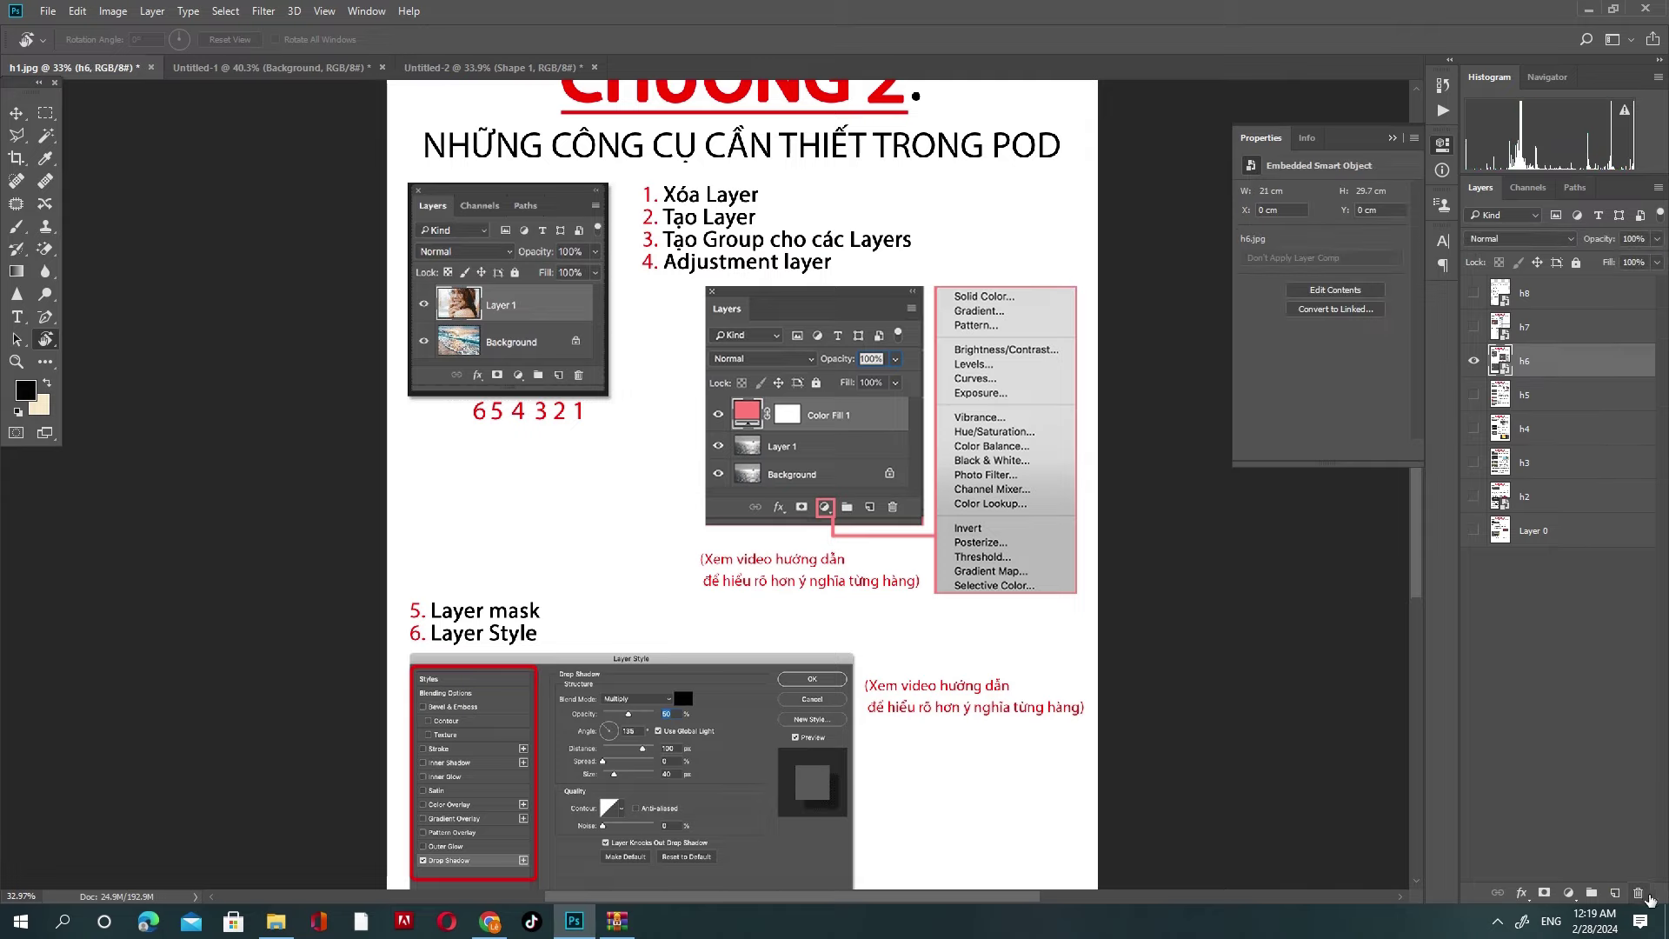
key(Delete)
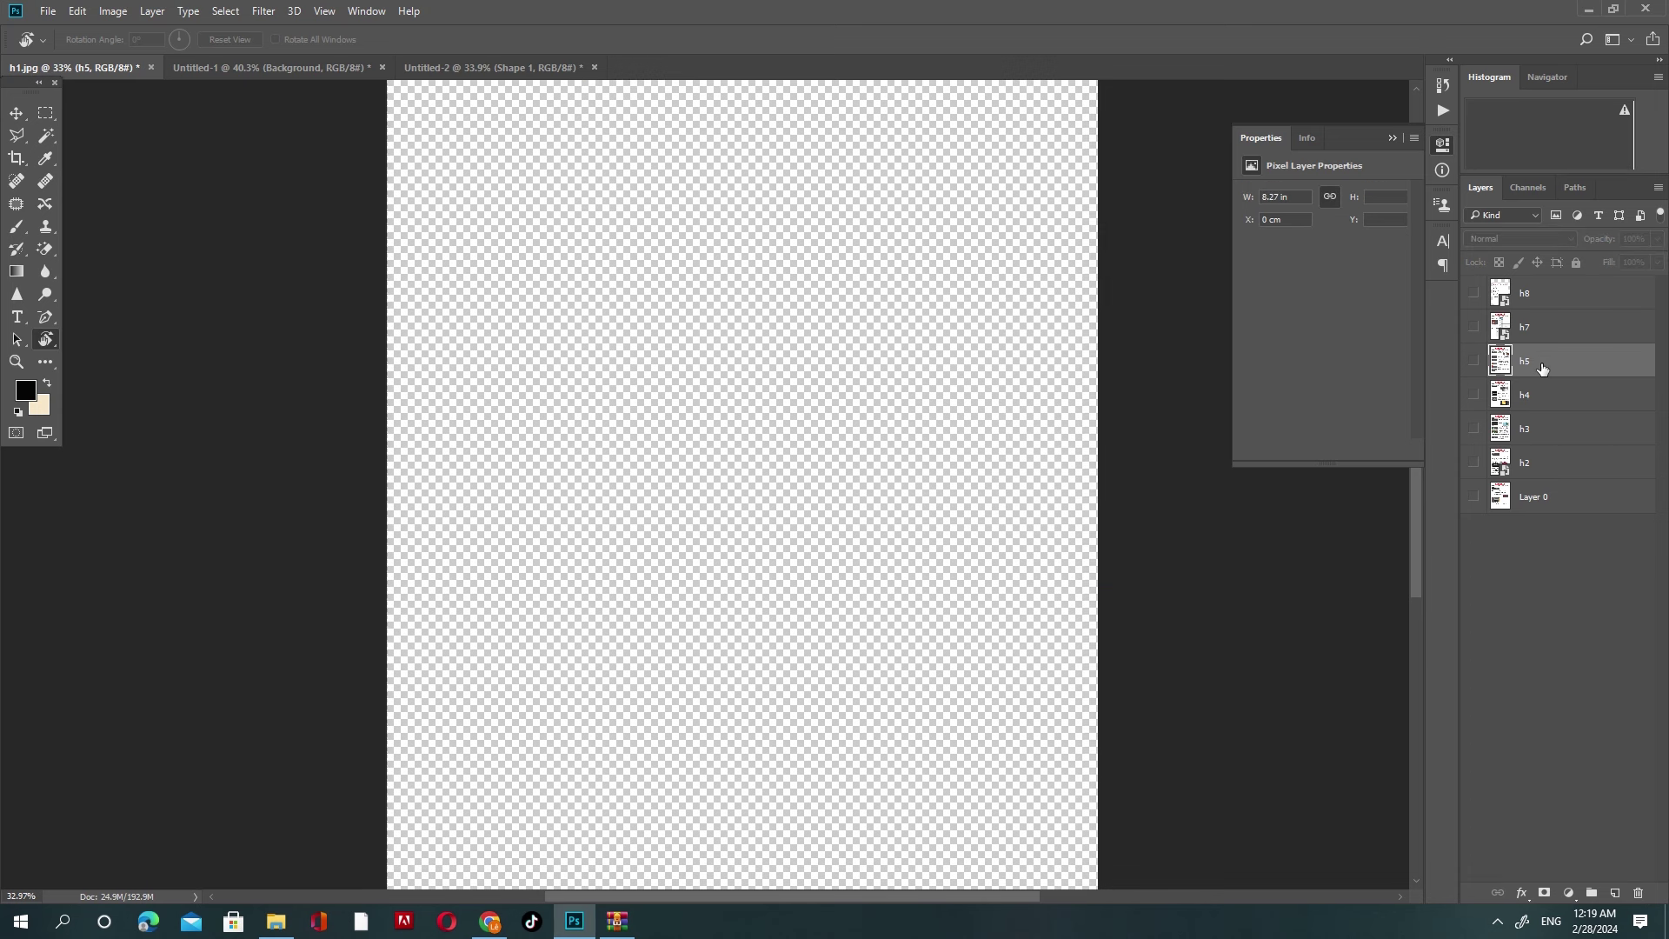
key(ctrl+z)
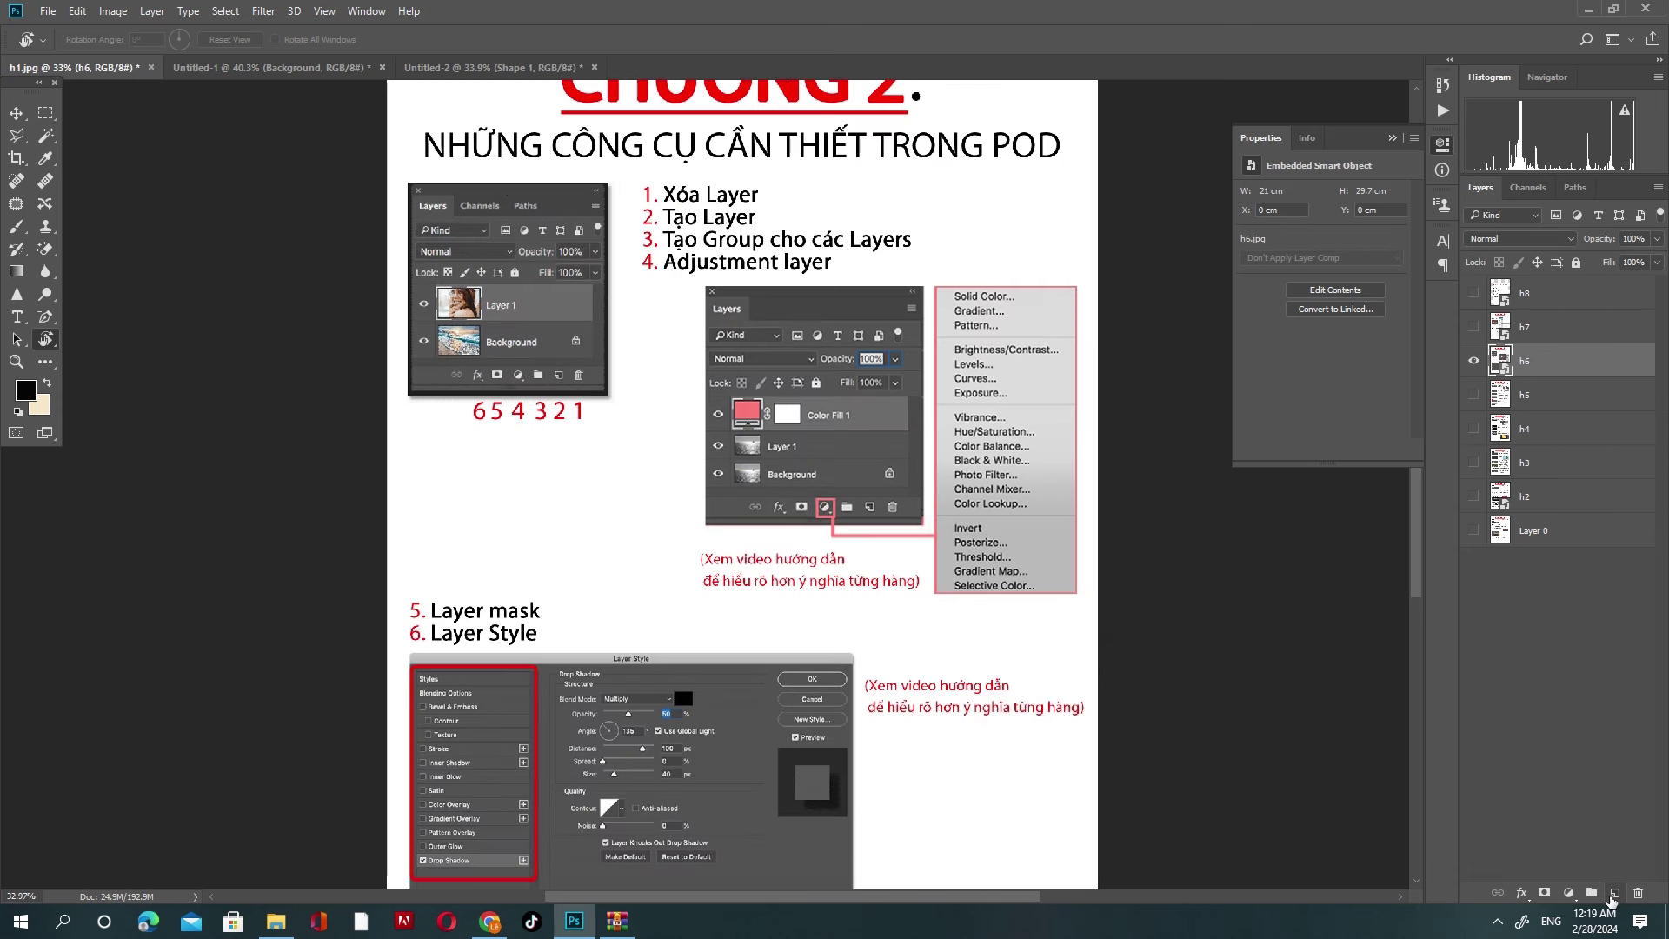
click(1613, 894)
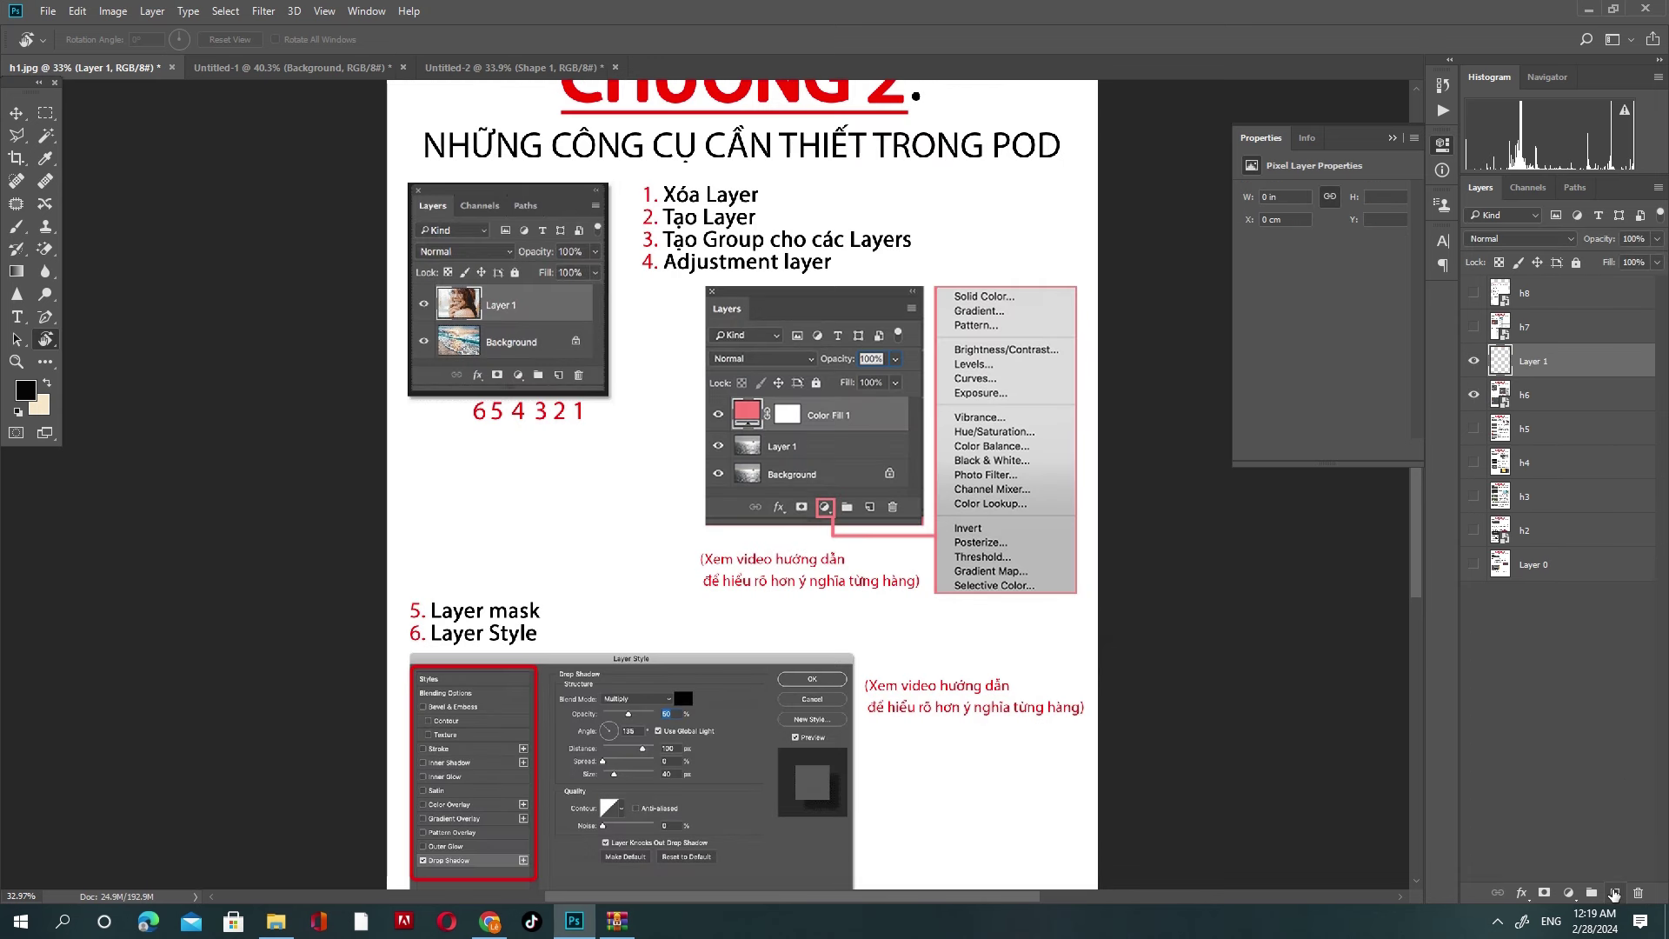
key(Delete)
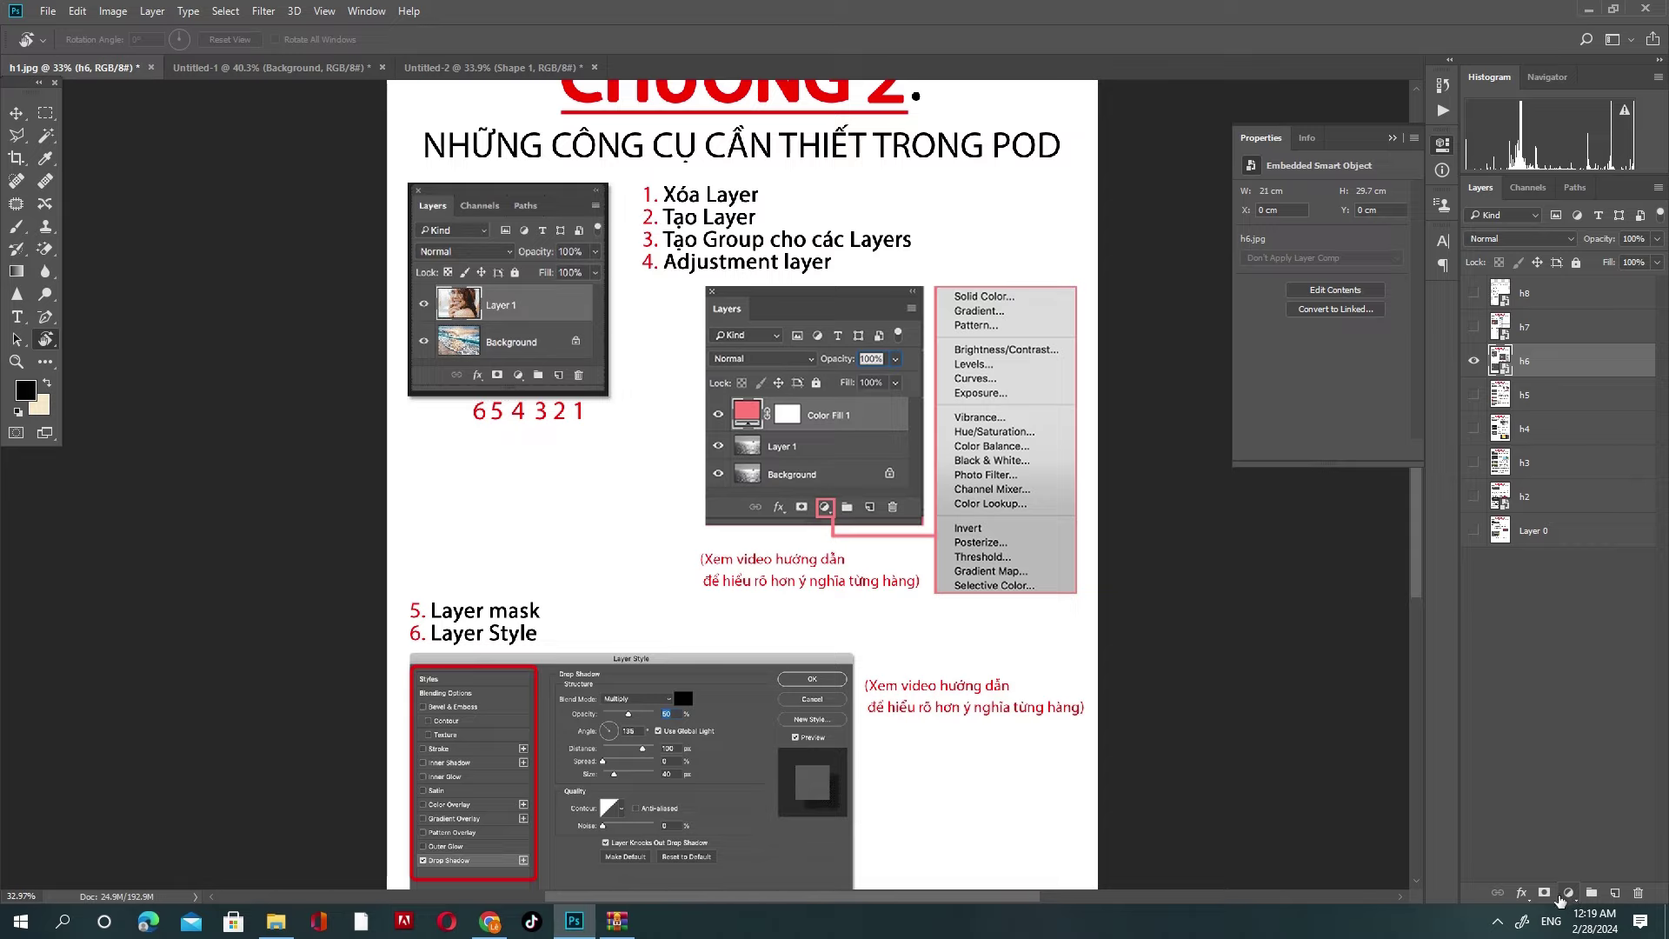
Step: Create a new layer group, Group 1, and move h6 above it
click(1591, 895)
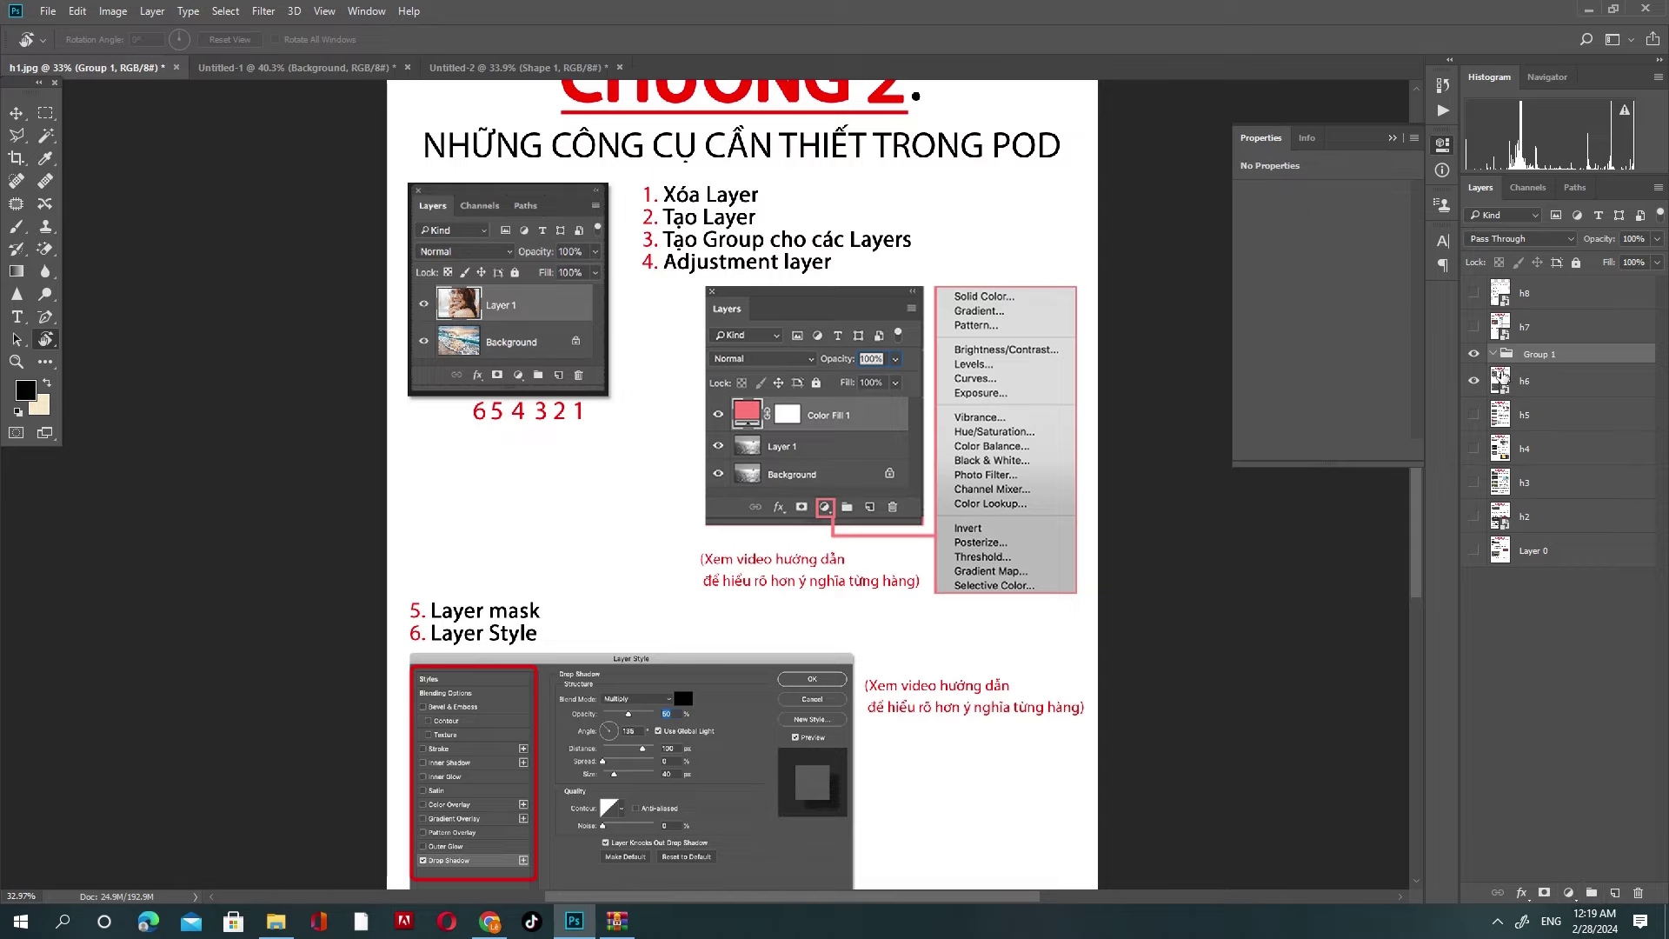
click(1536, 389)
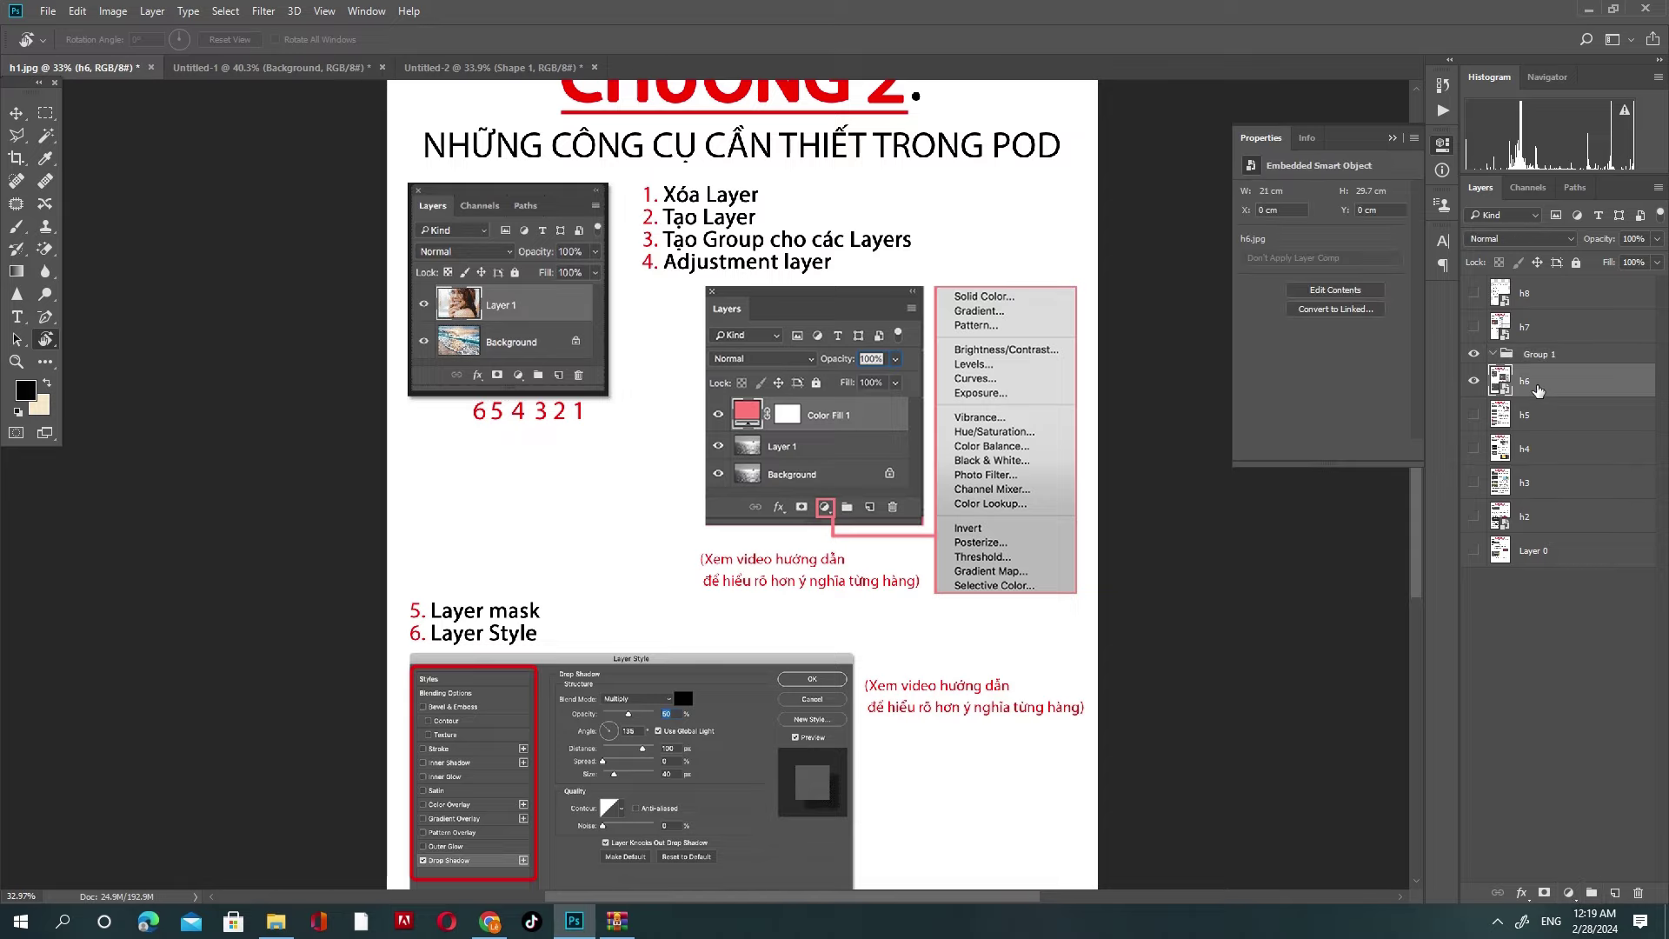
shift+click(1560, 434)
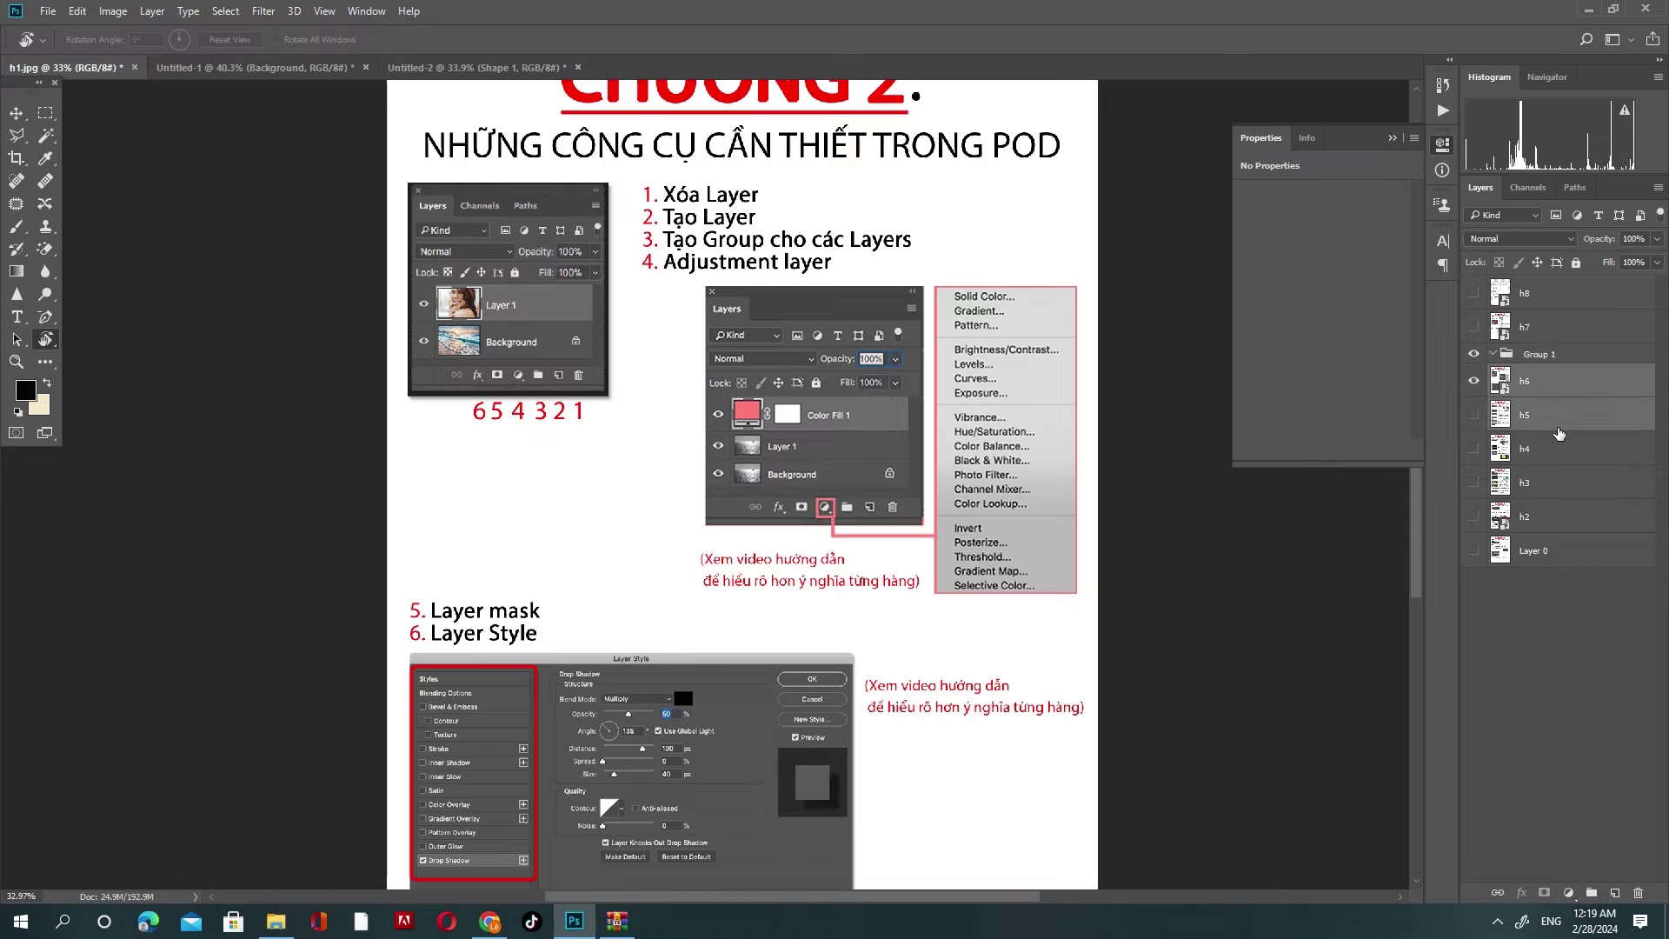
click(1553, 384)
drag(1554, 384, 1501, 385)
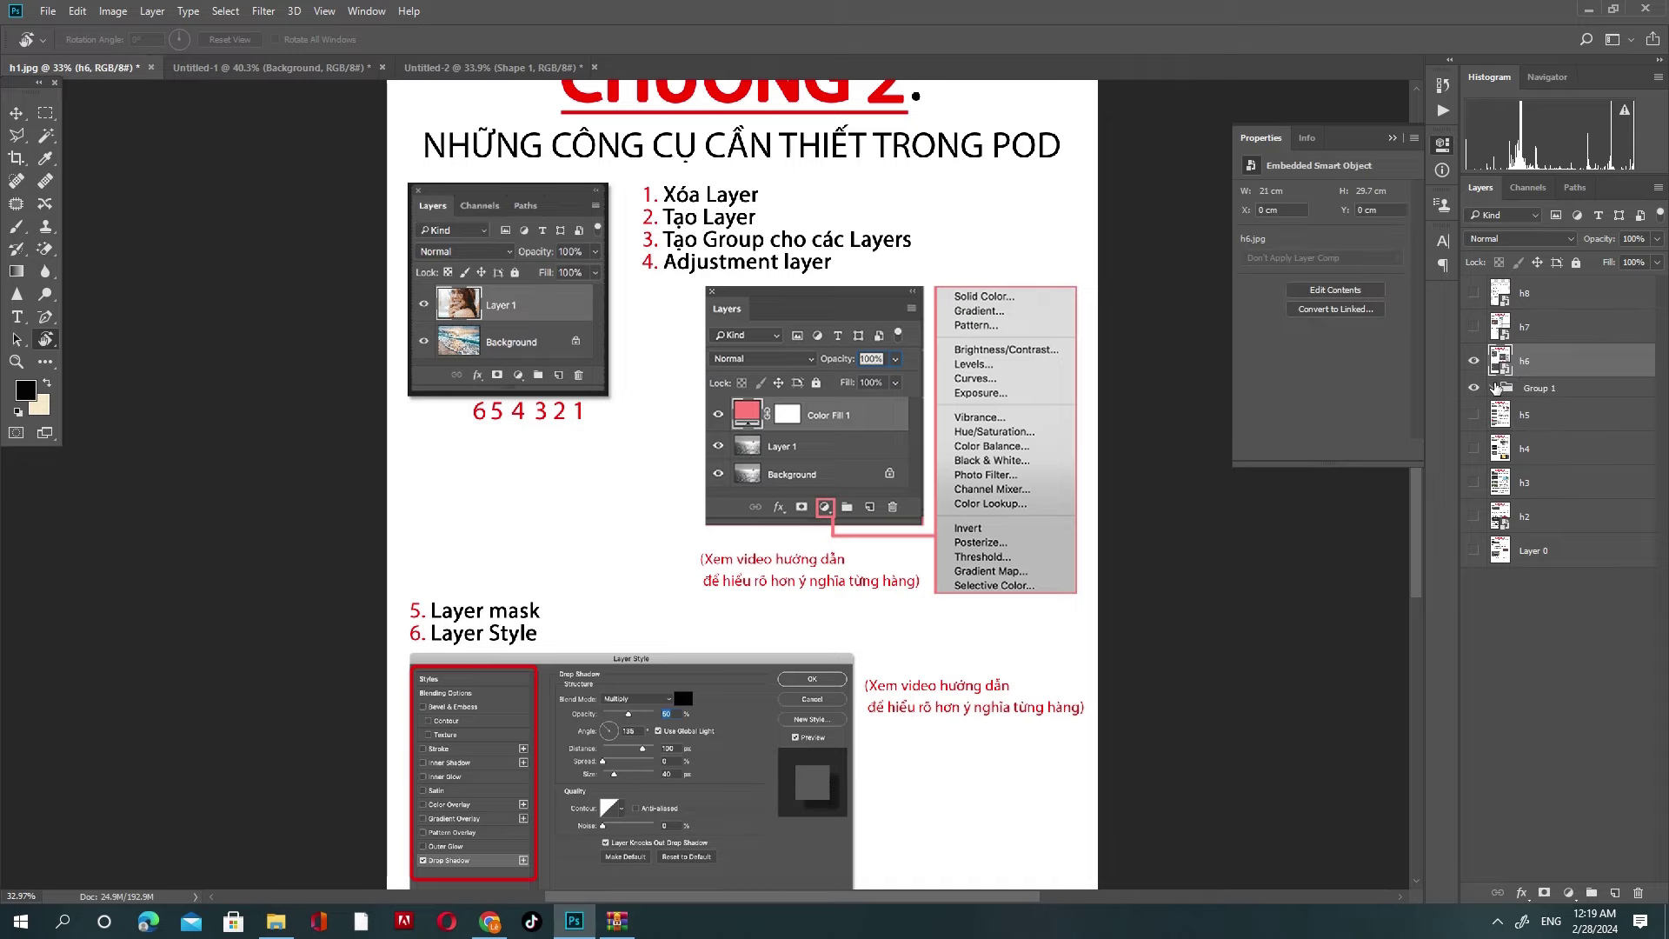
Step: Move layers h5 through h2 into Group 1, collapse it and confirm its name
click(1528, 415)
shift+click(1546, 522)
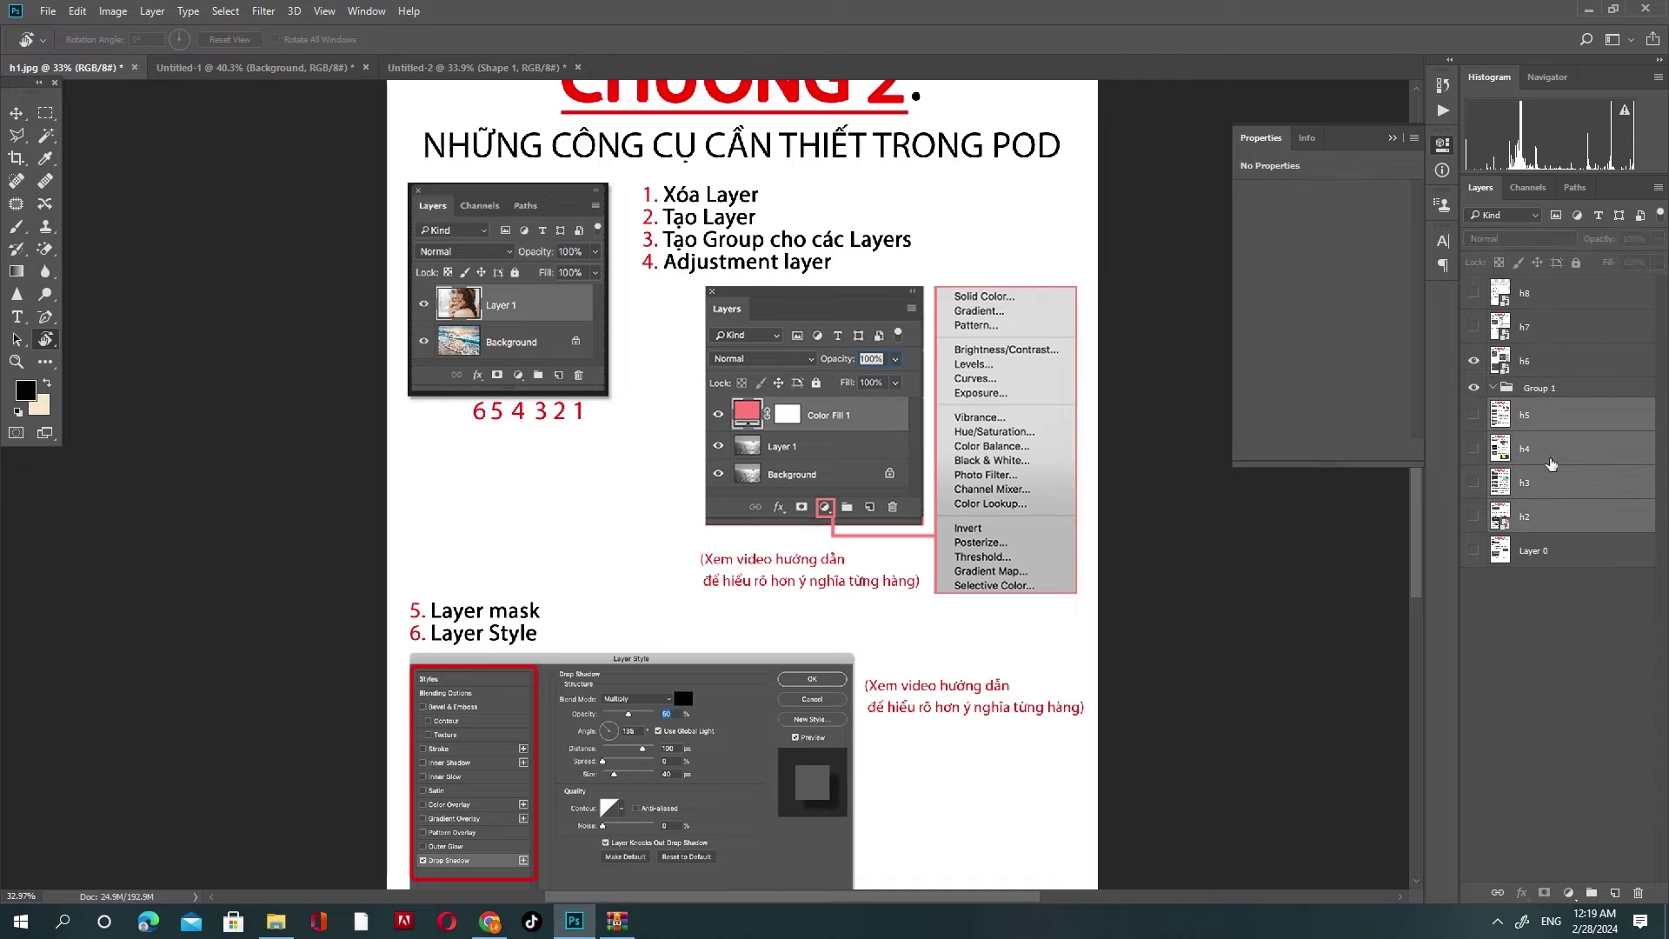
drag(1554, 414, 1493, 390)
click(1494, 388)
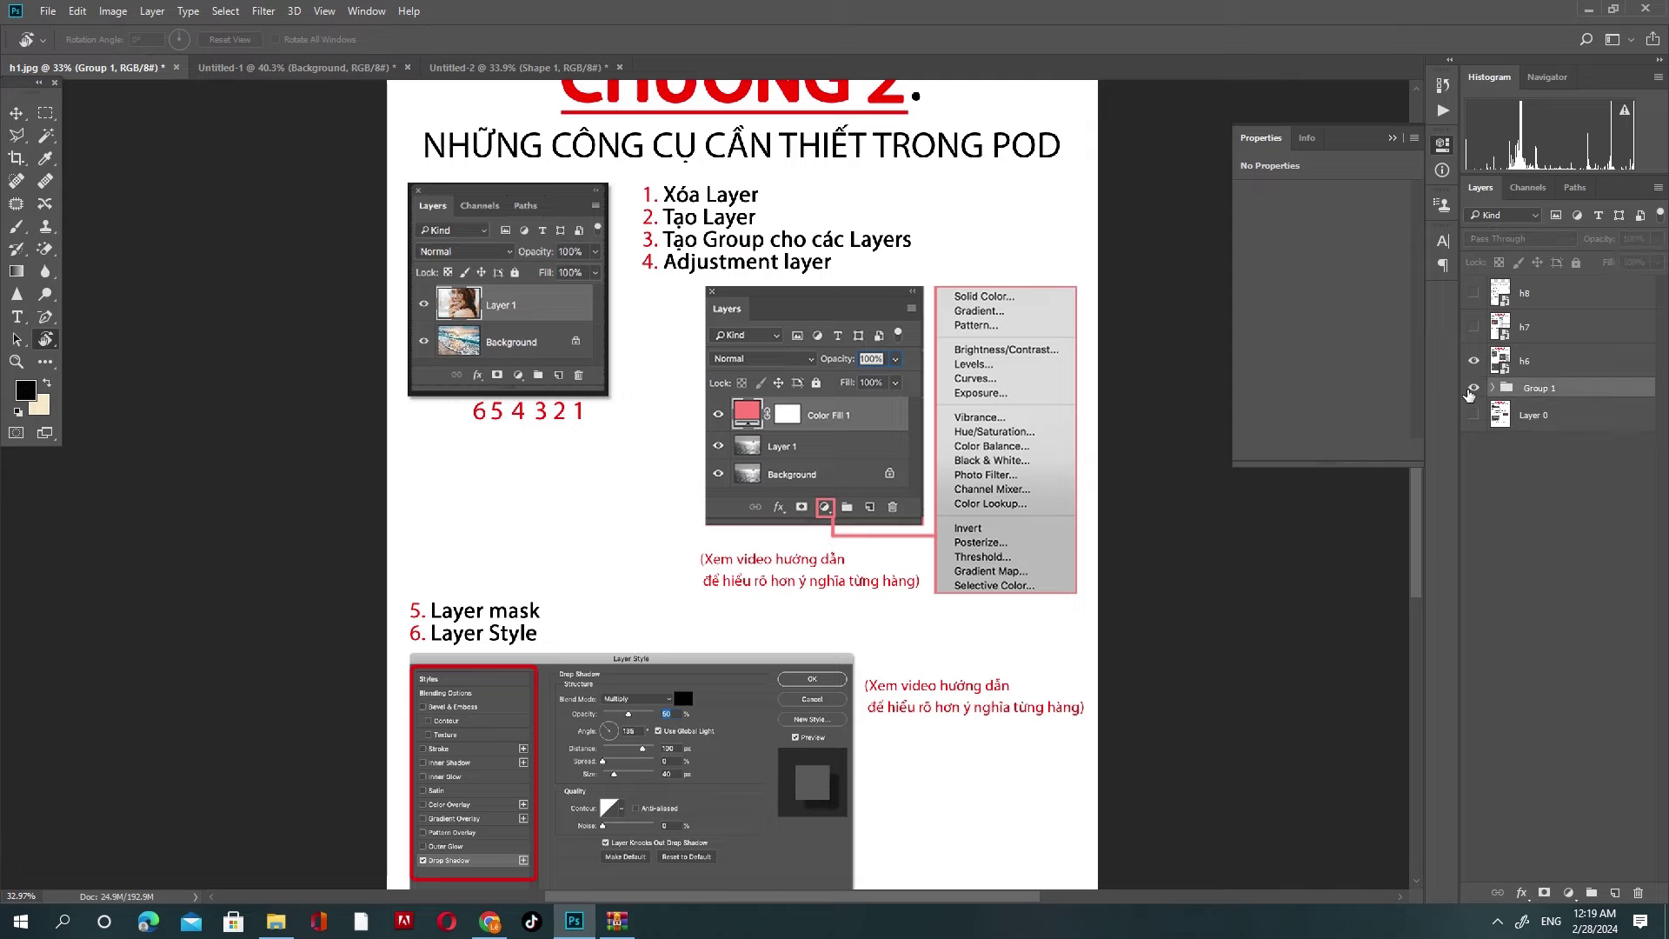
double_click(1547, 391)
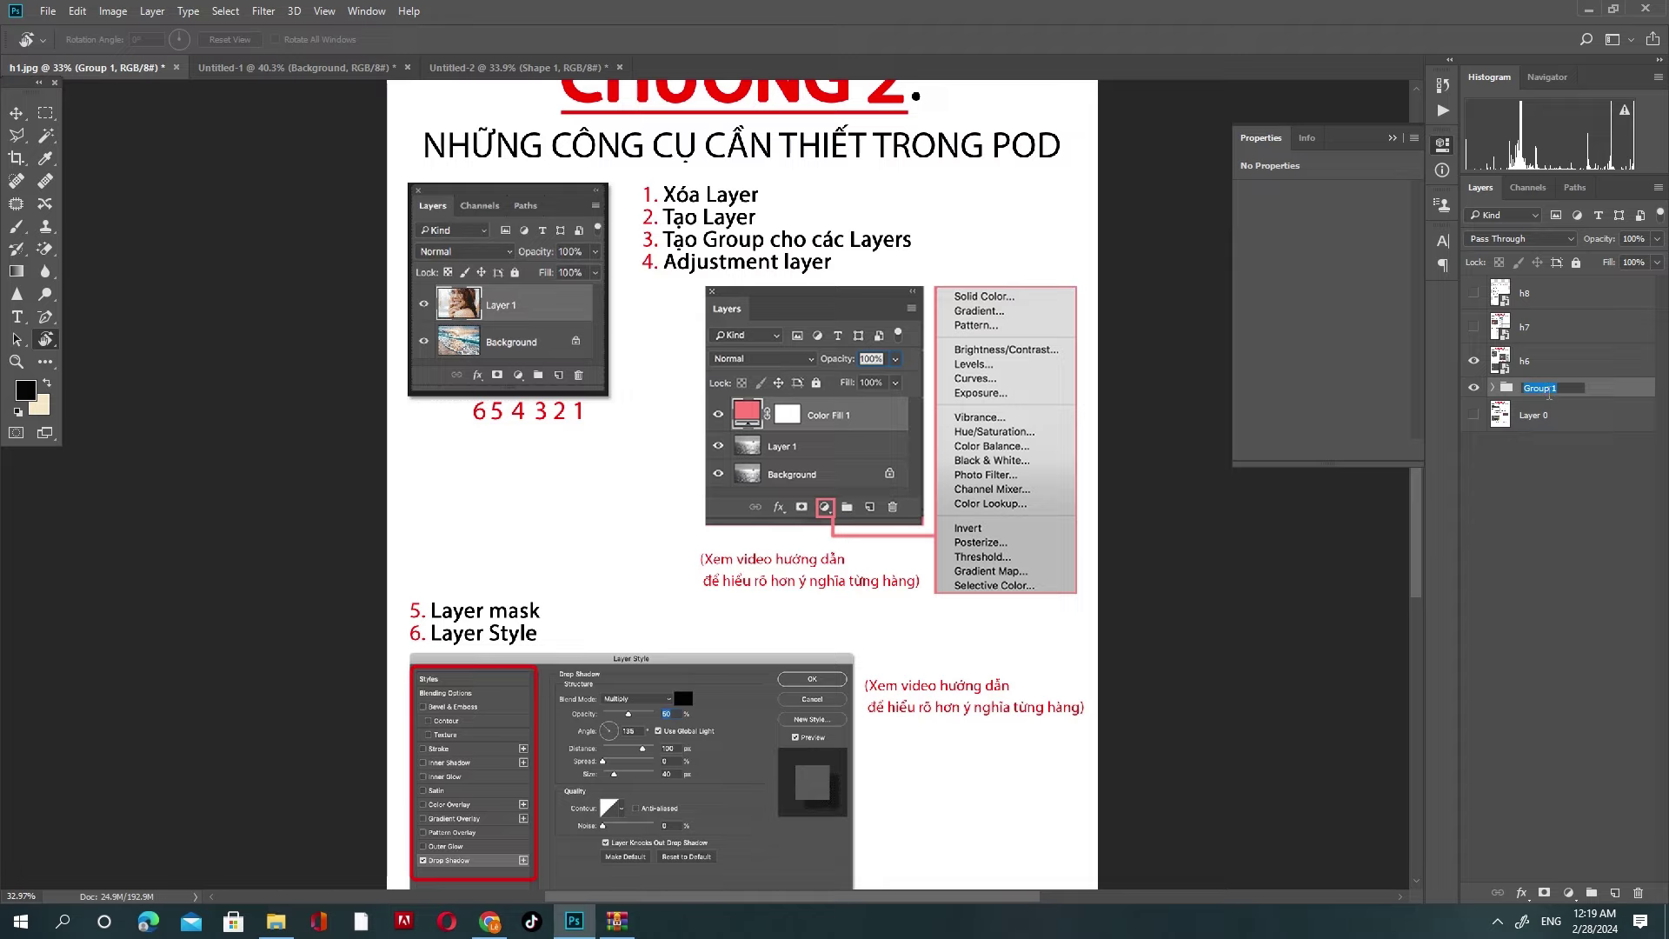
click(1561, 388)
key(ctrl+a)
click(1596, 632)
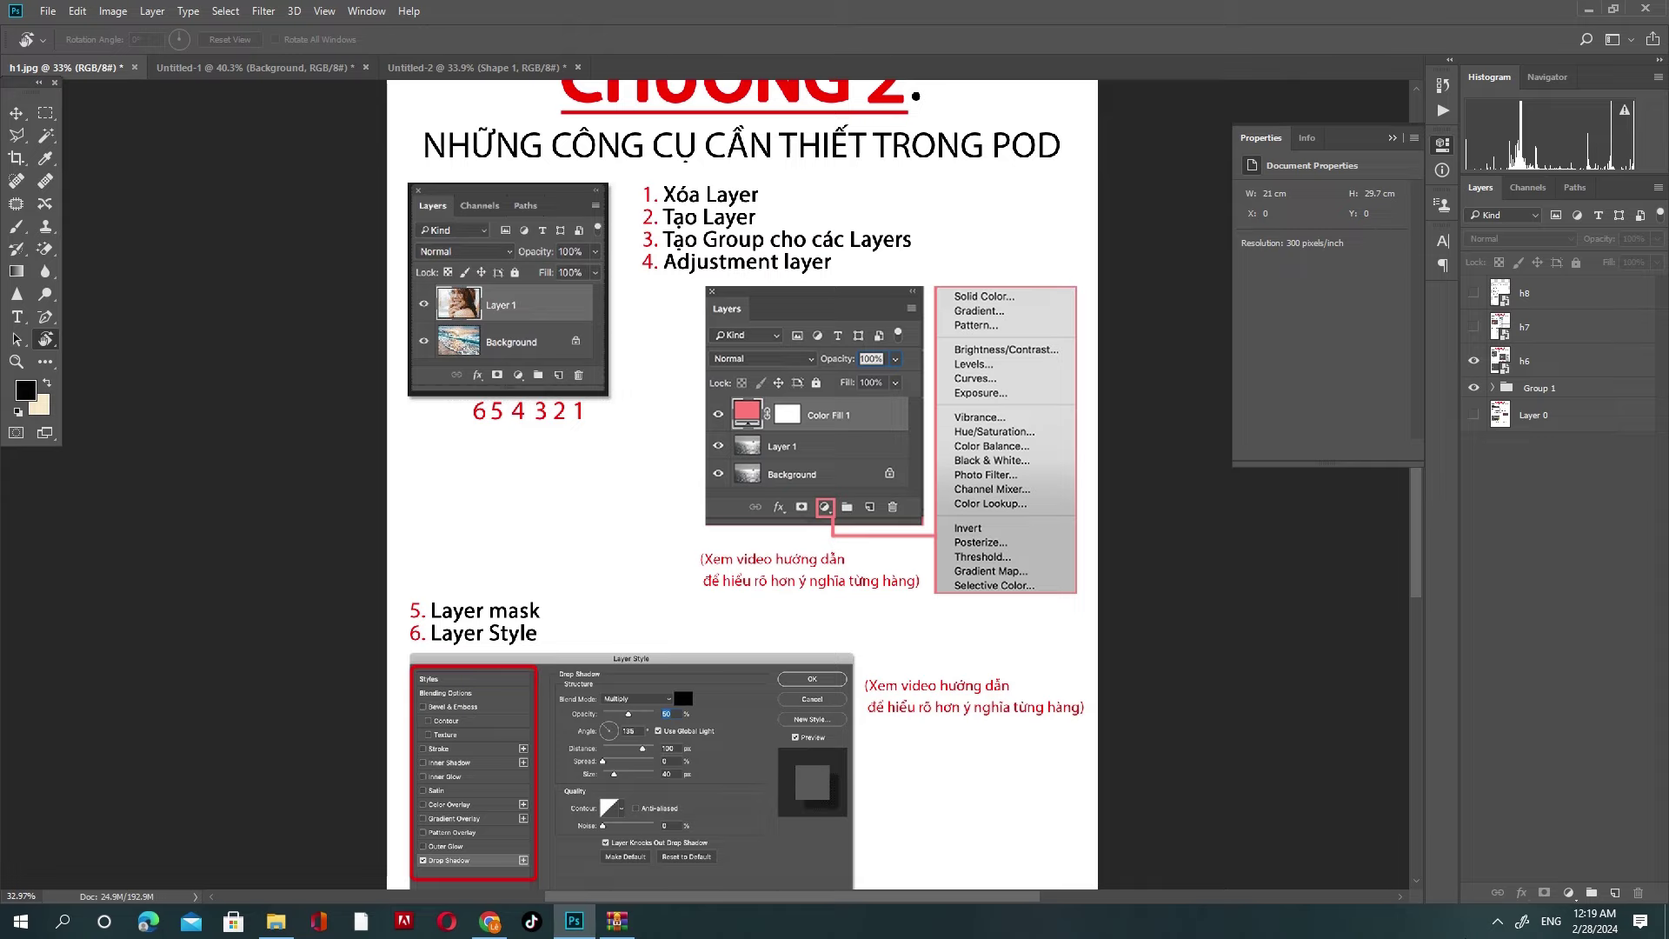
Step: In Untitled-1, hide the top artwork layer and show the second one
click(1567, 893)
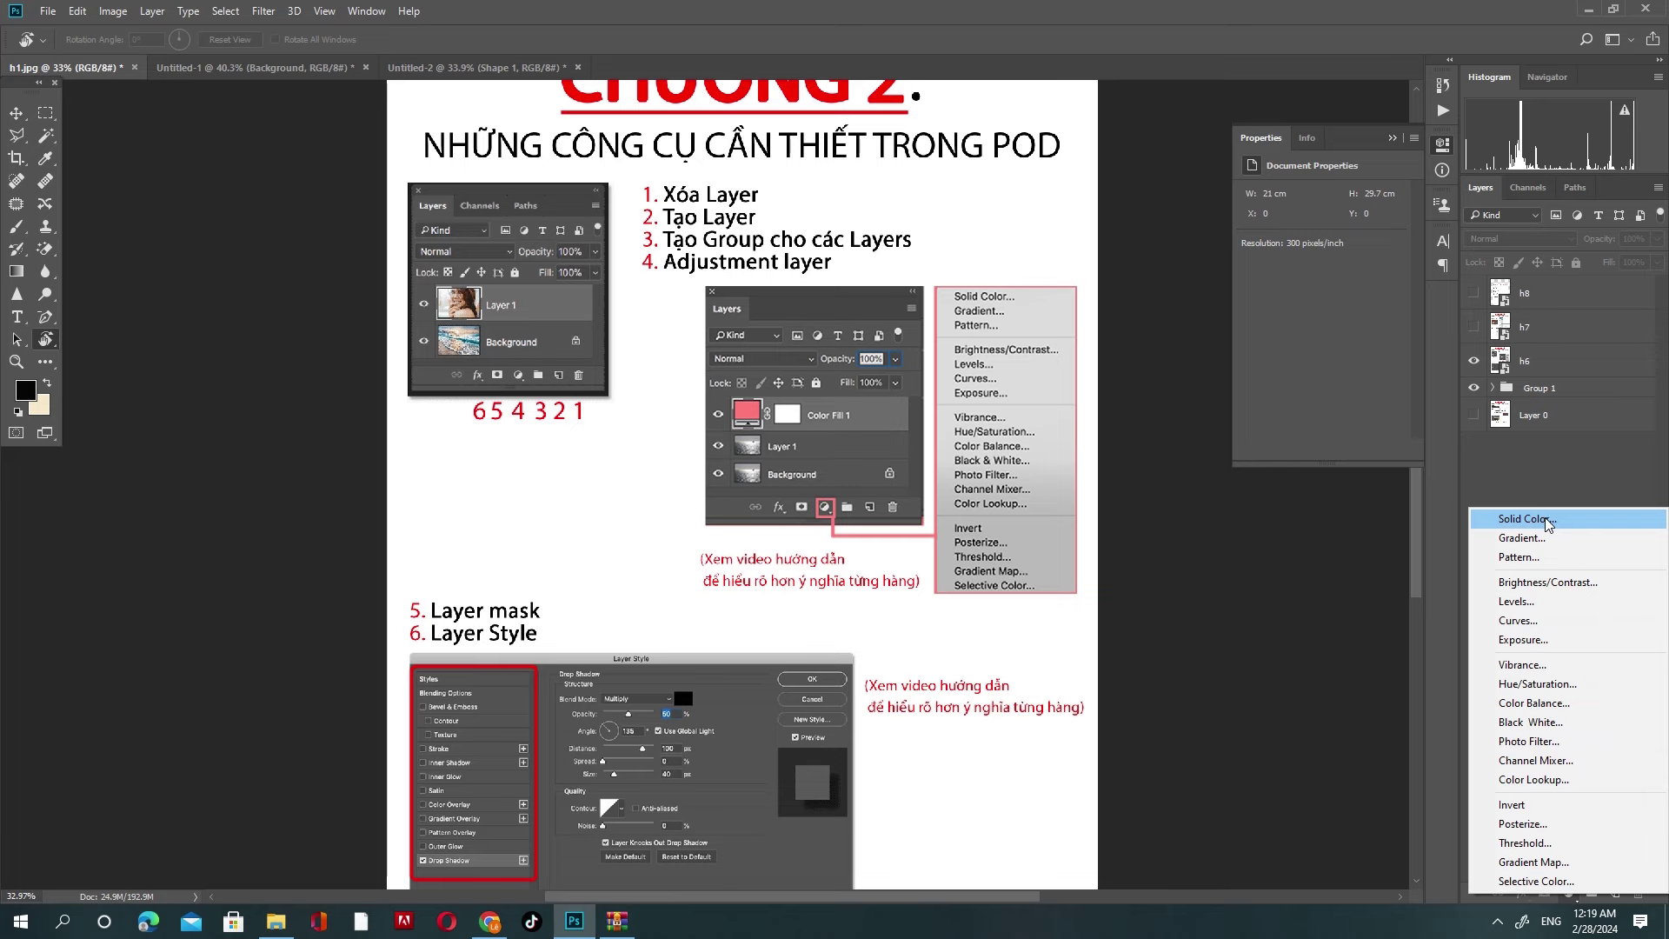
click(270, 76)
click(261, 69)
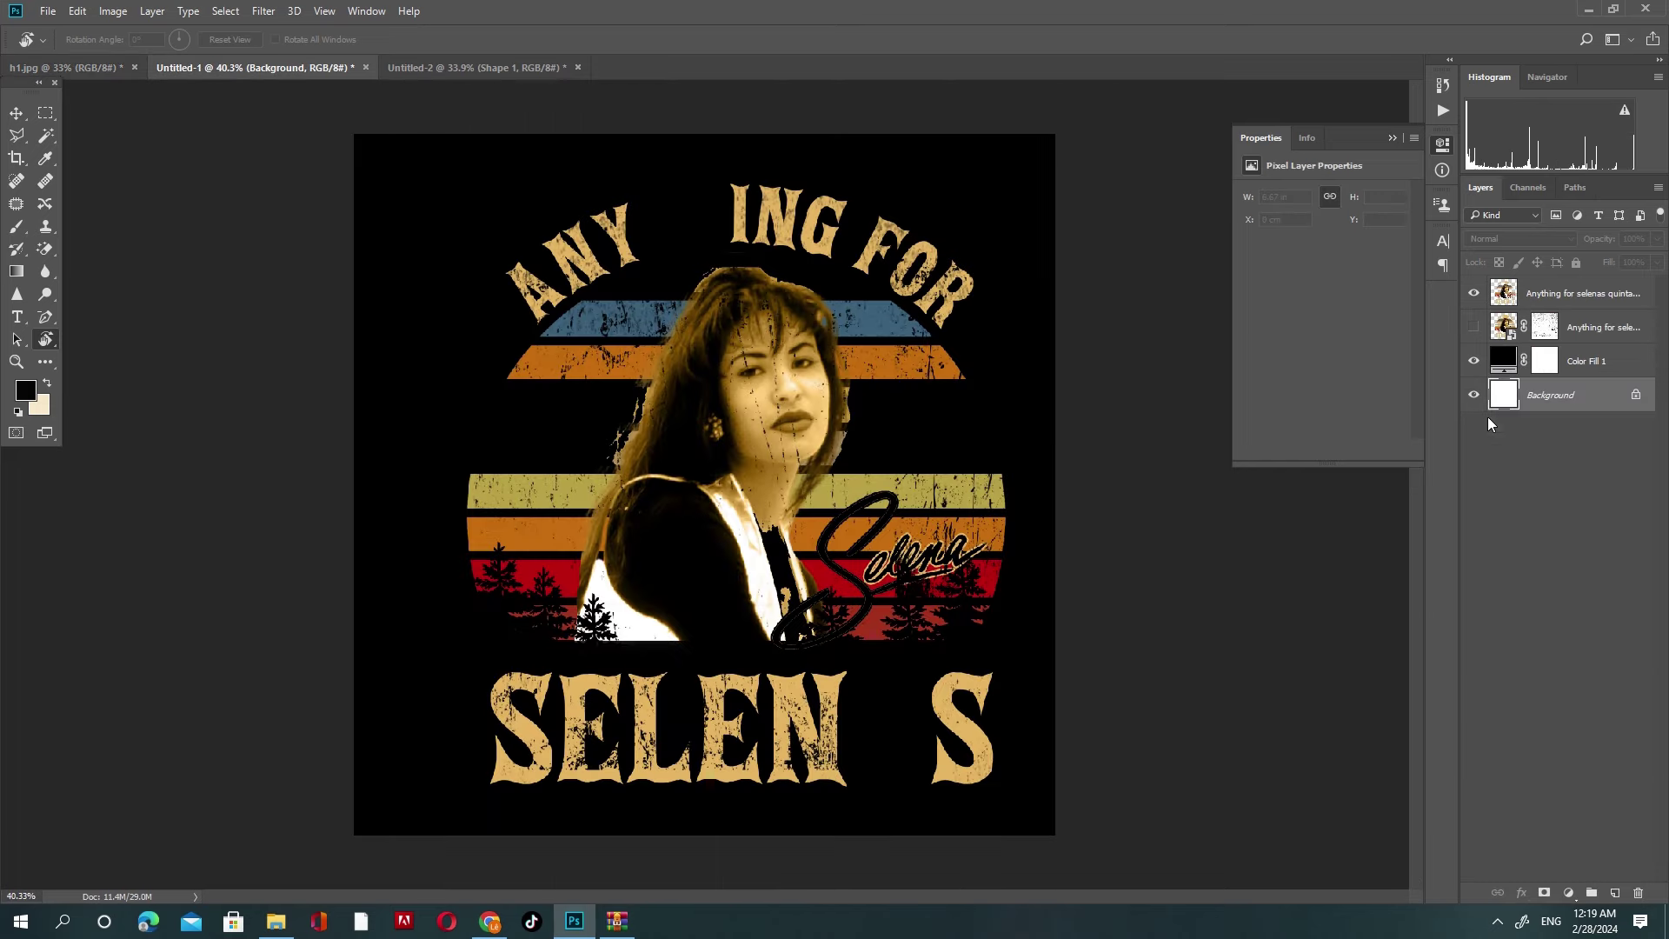
click(1473, 293)
click(1473, 327)
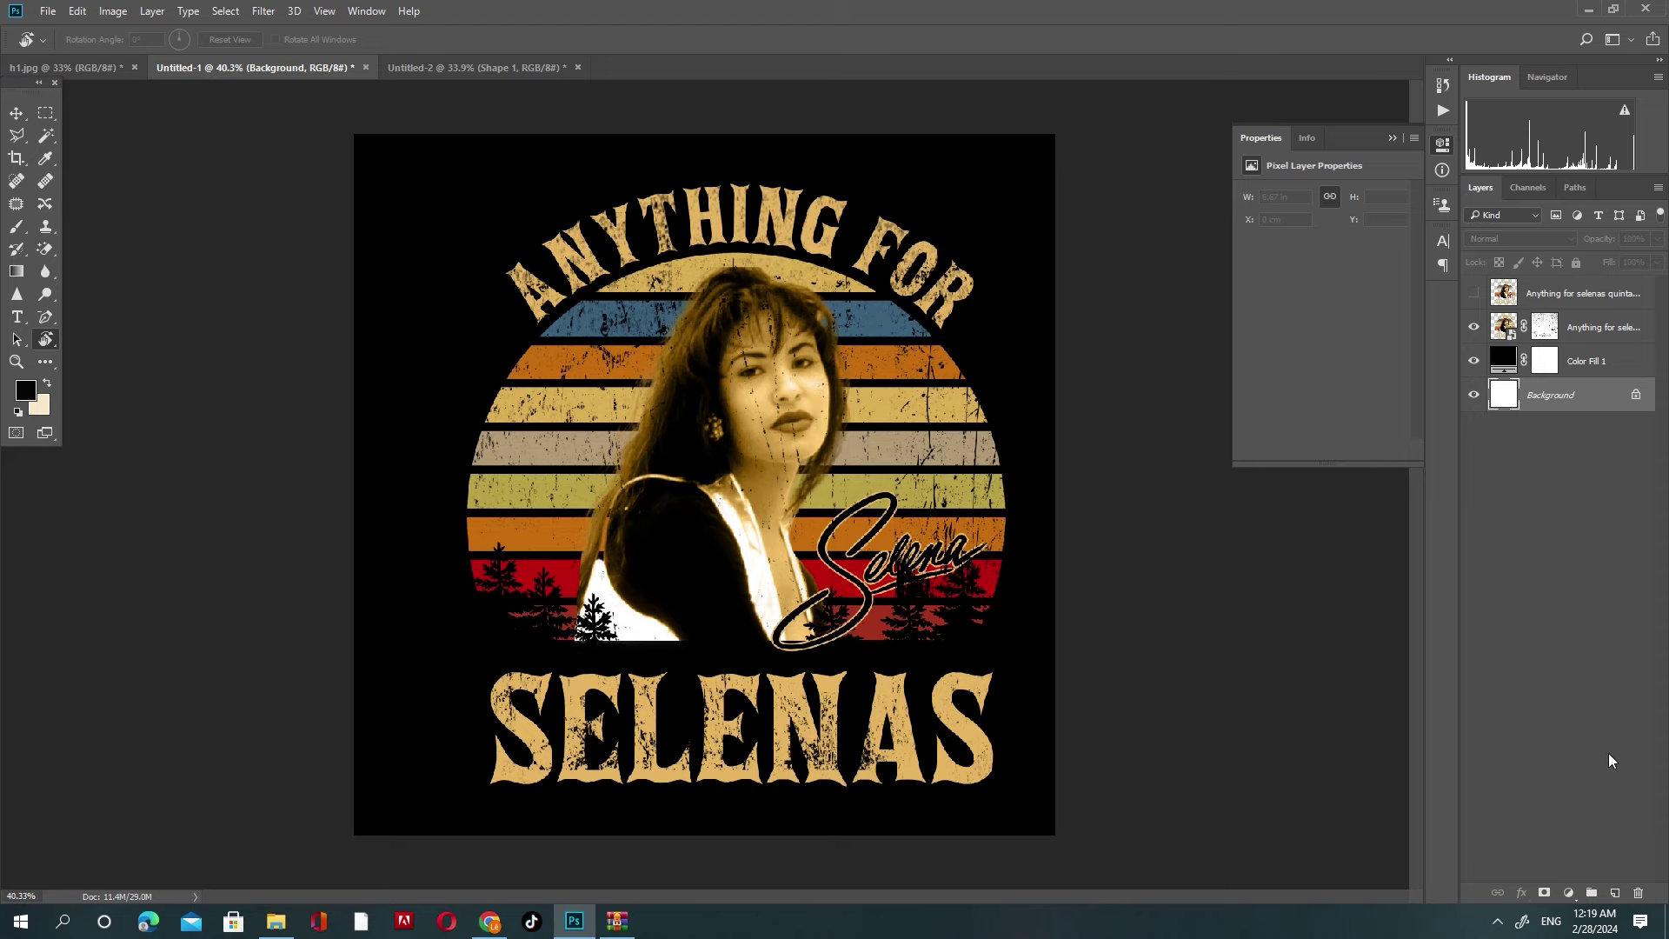
Step: Glance over the h1.jpg page, then return to Untitled-1 with the fill/adjustment list showing
click(1569, 893)
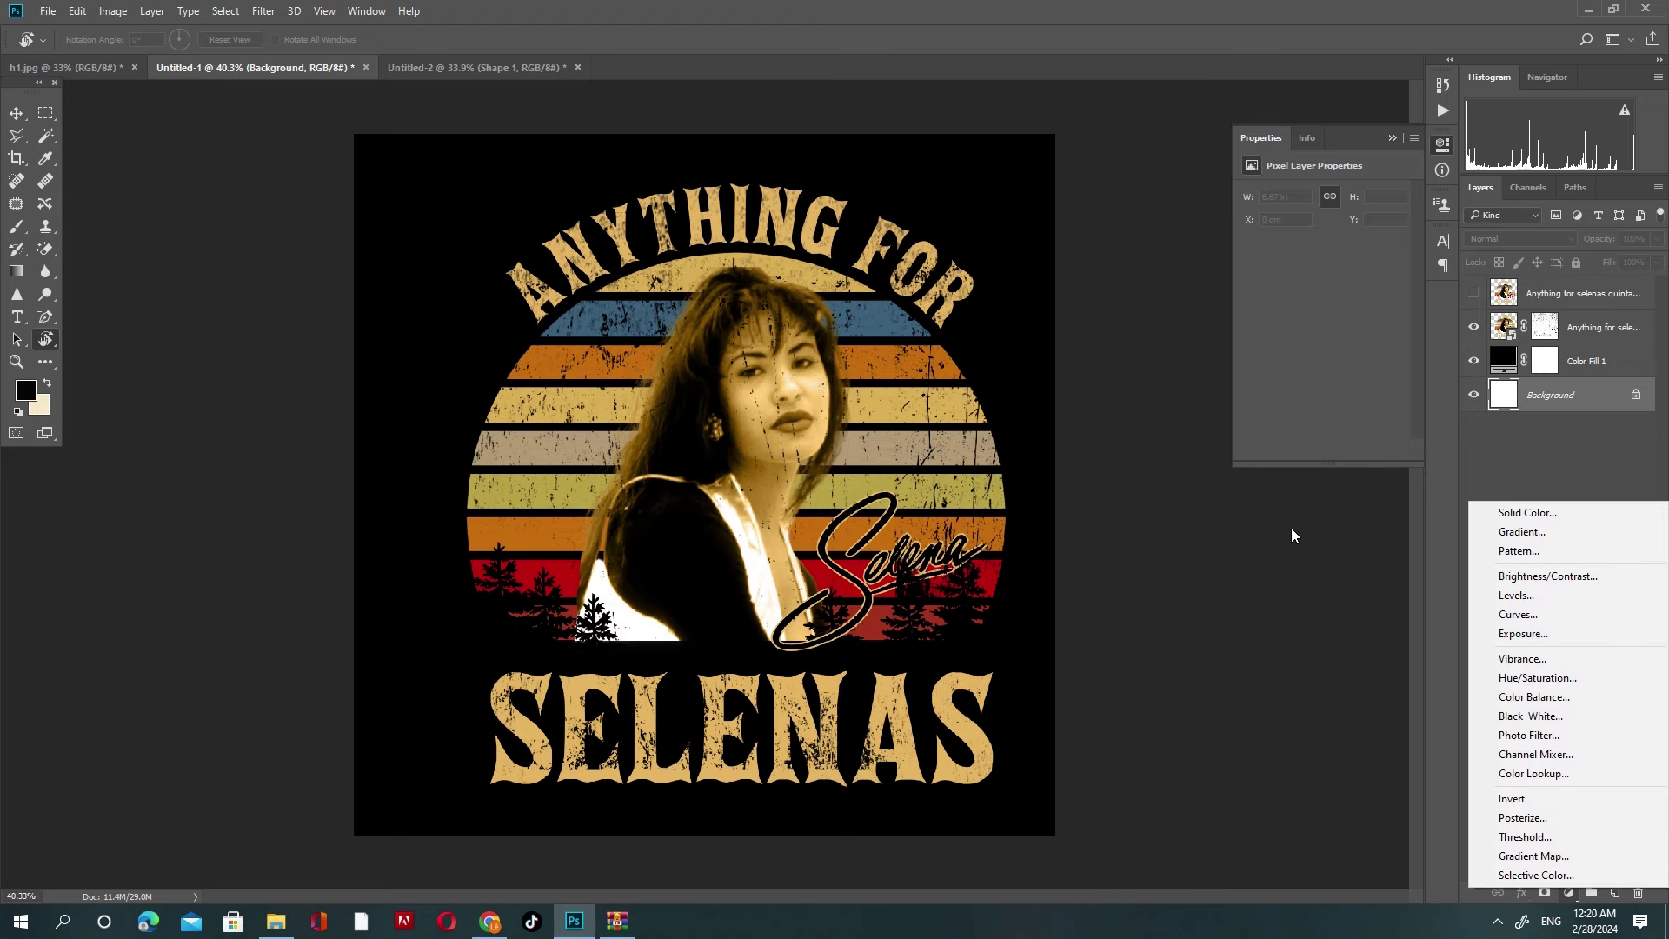
click(87, 66)
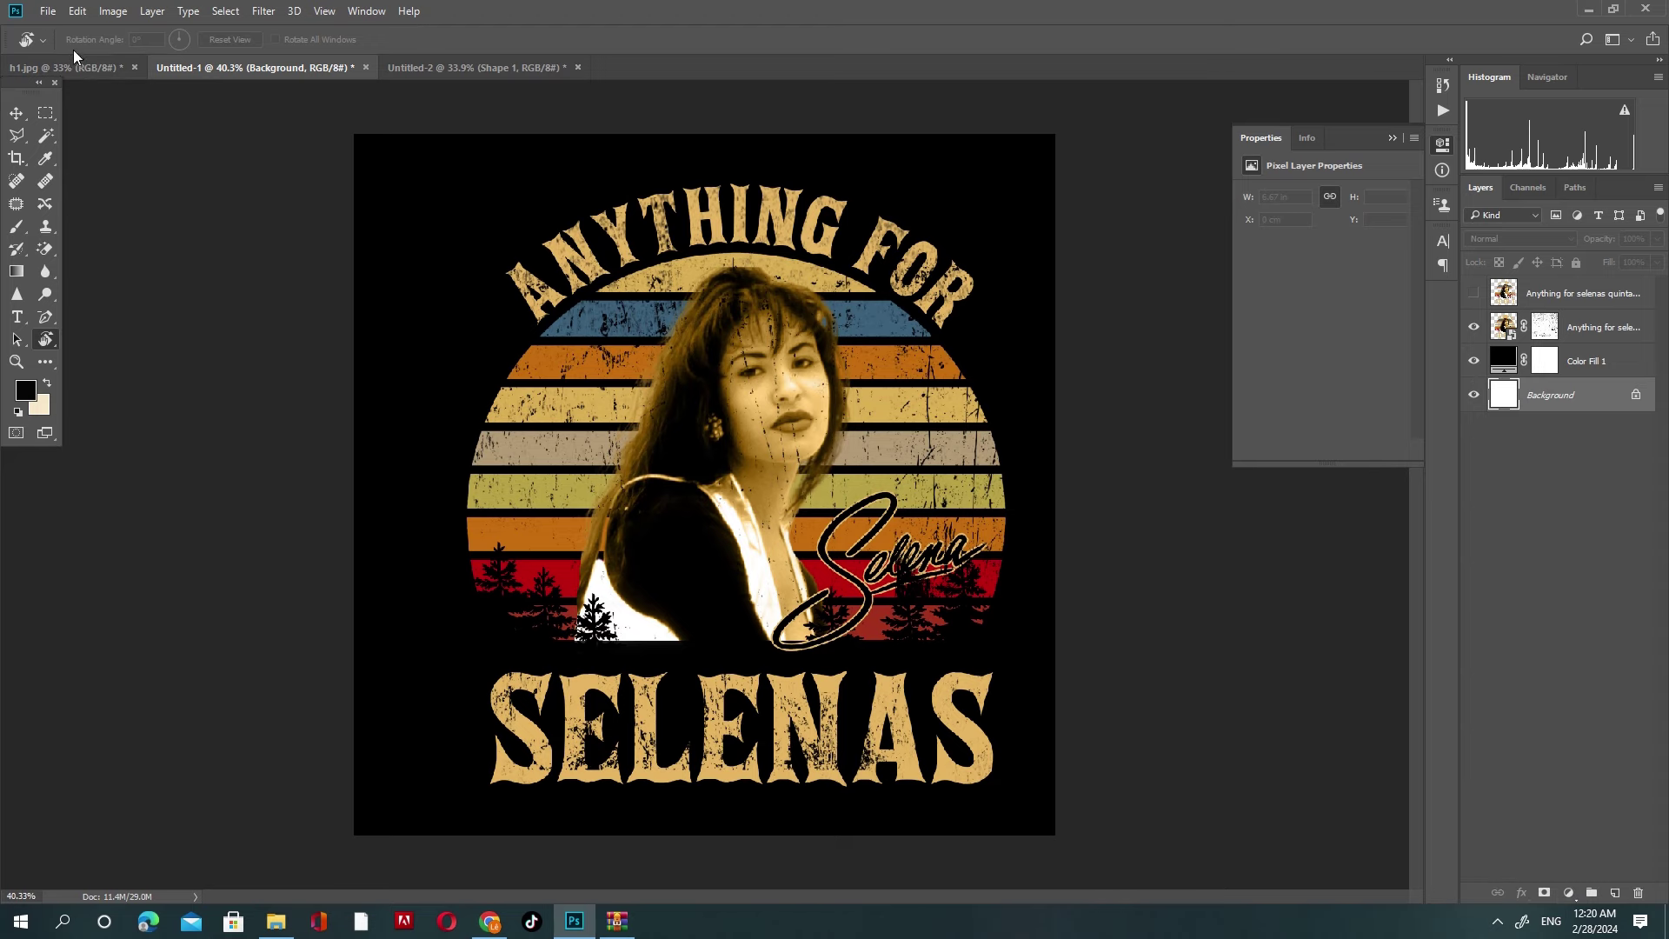
click(72, 66)
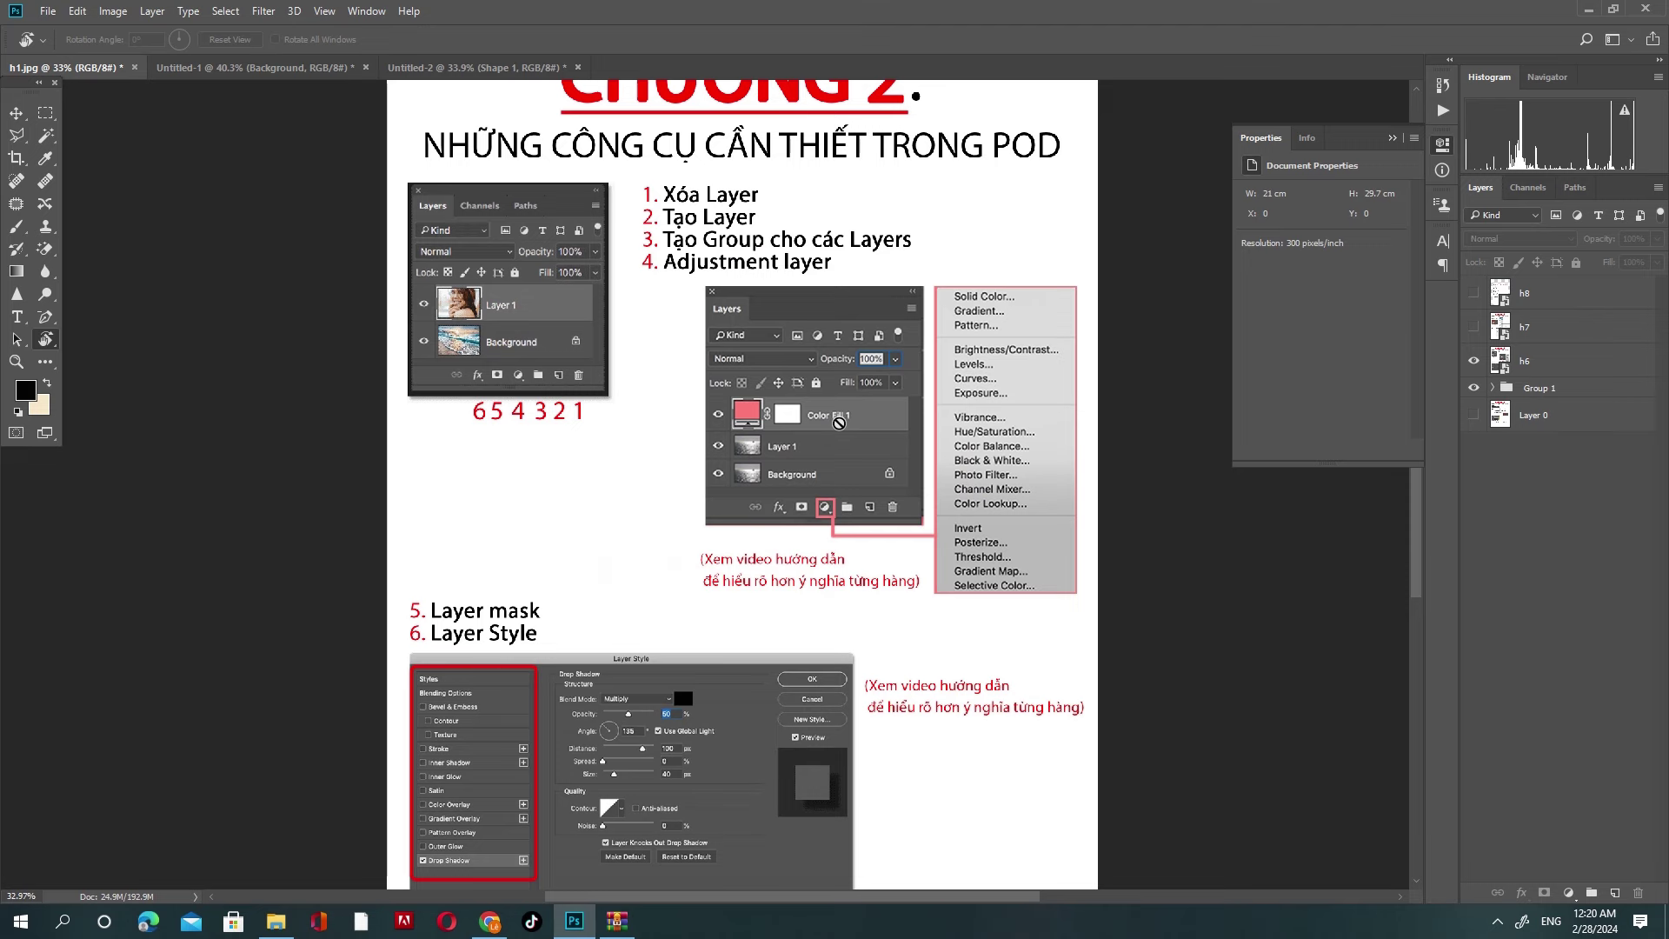
scroll(838, 424, down, 1)
scroll(826, 480, down, 1)
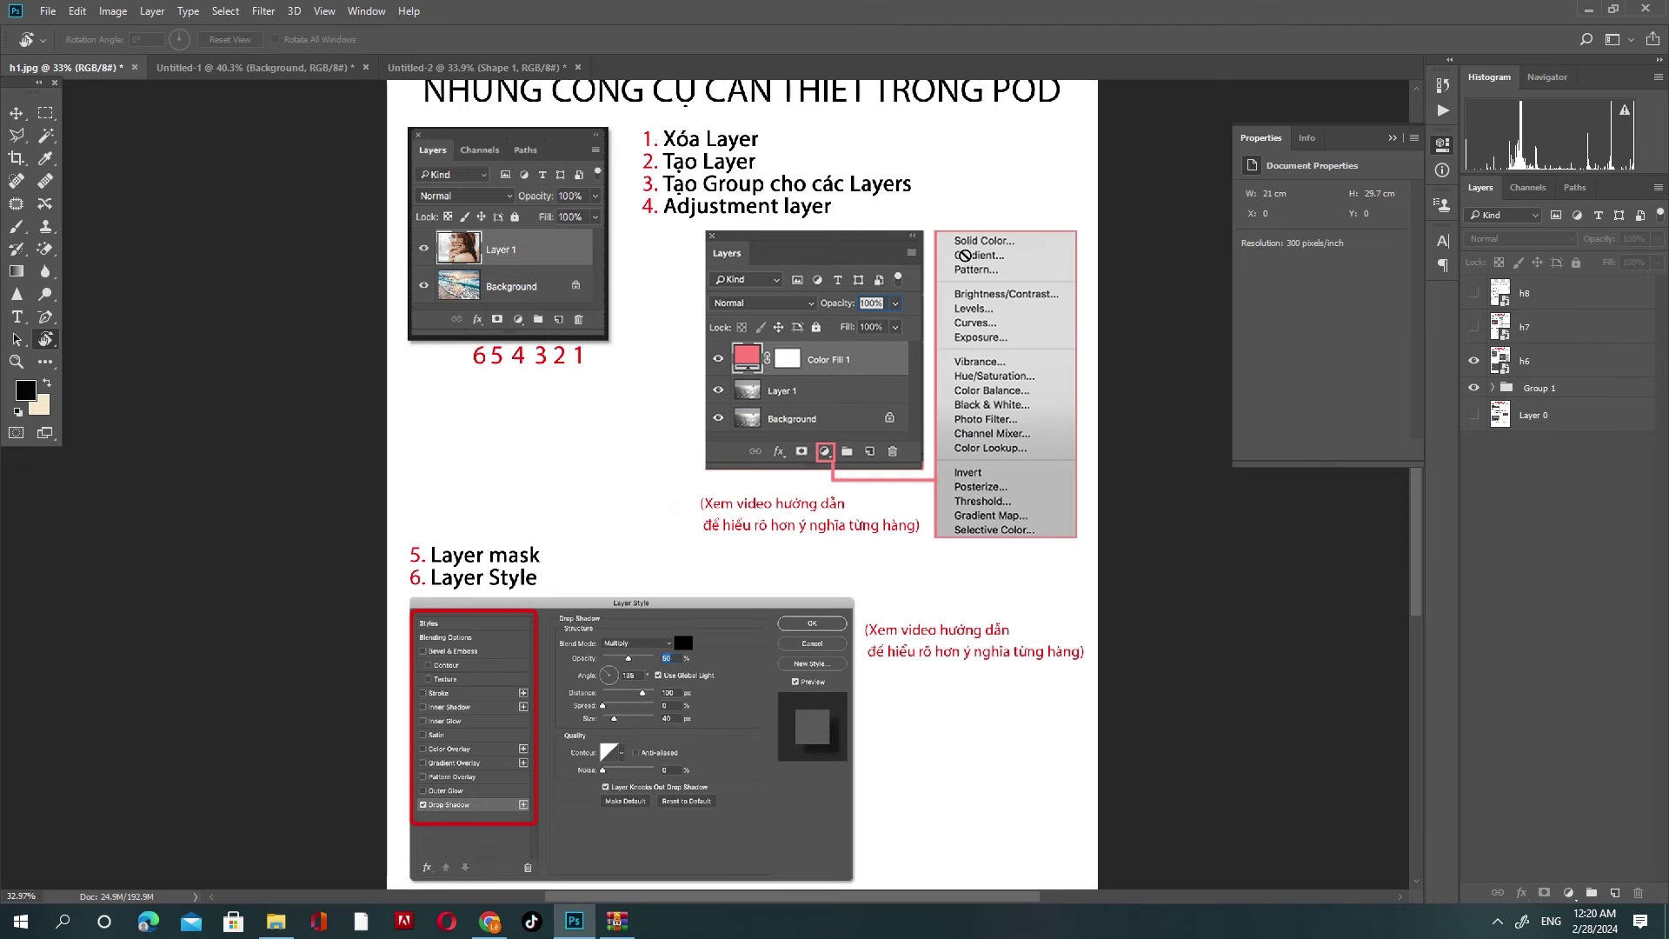
click(261, 67)
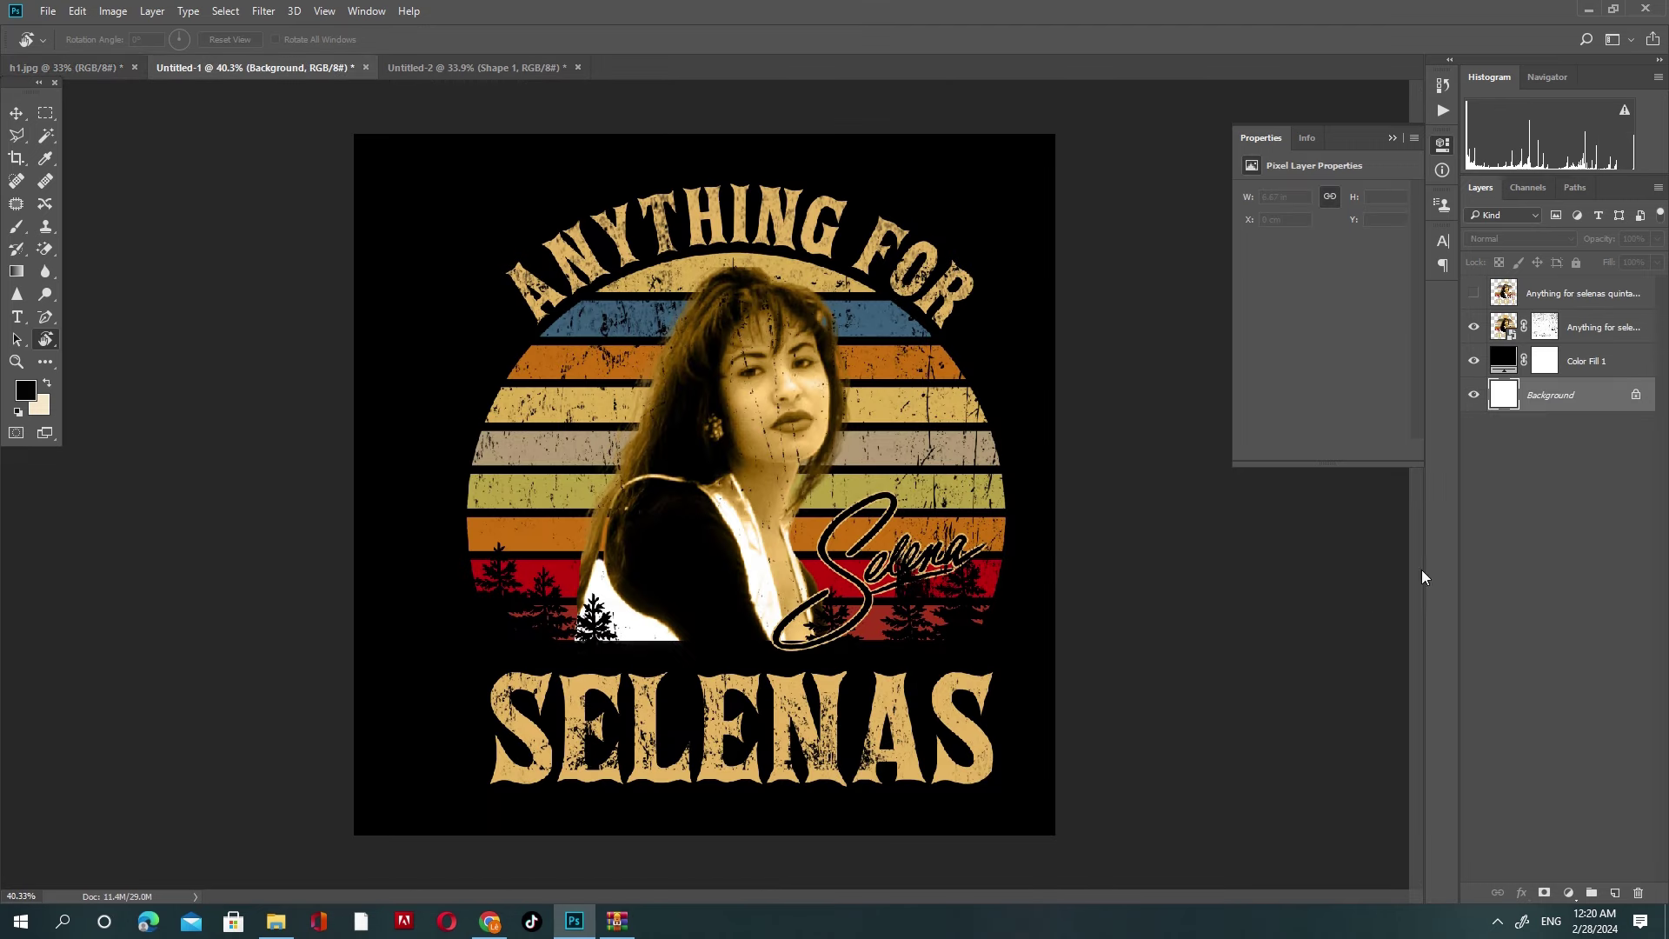
click(1569, 893)
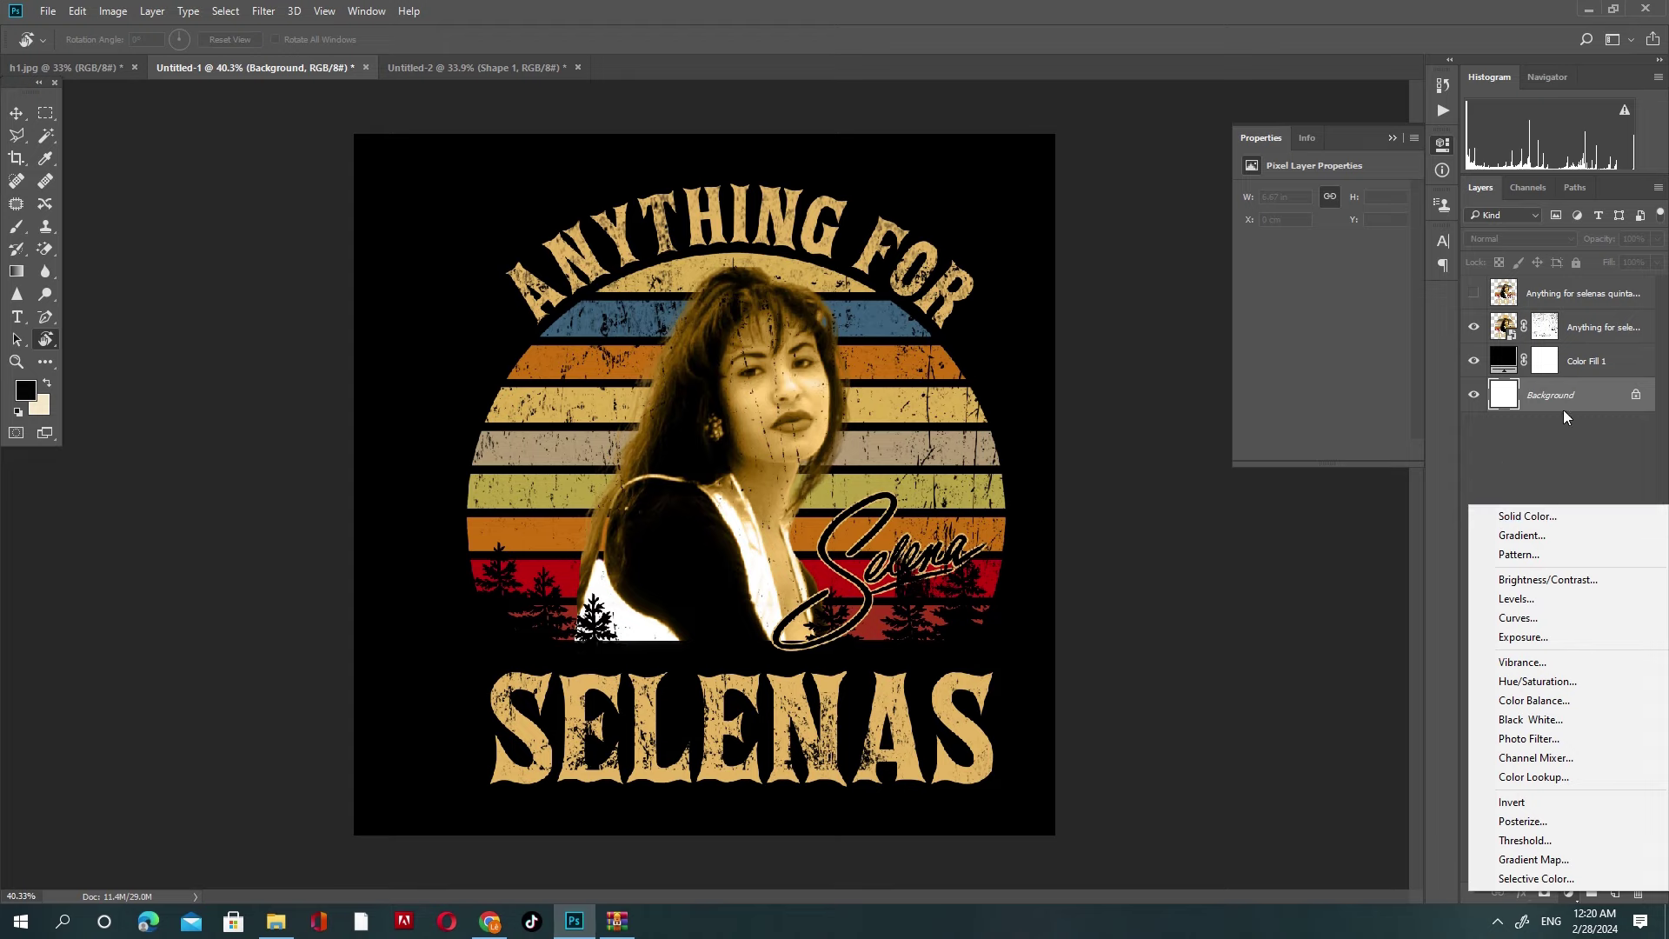
click(1587, 310)
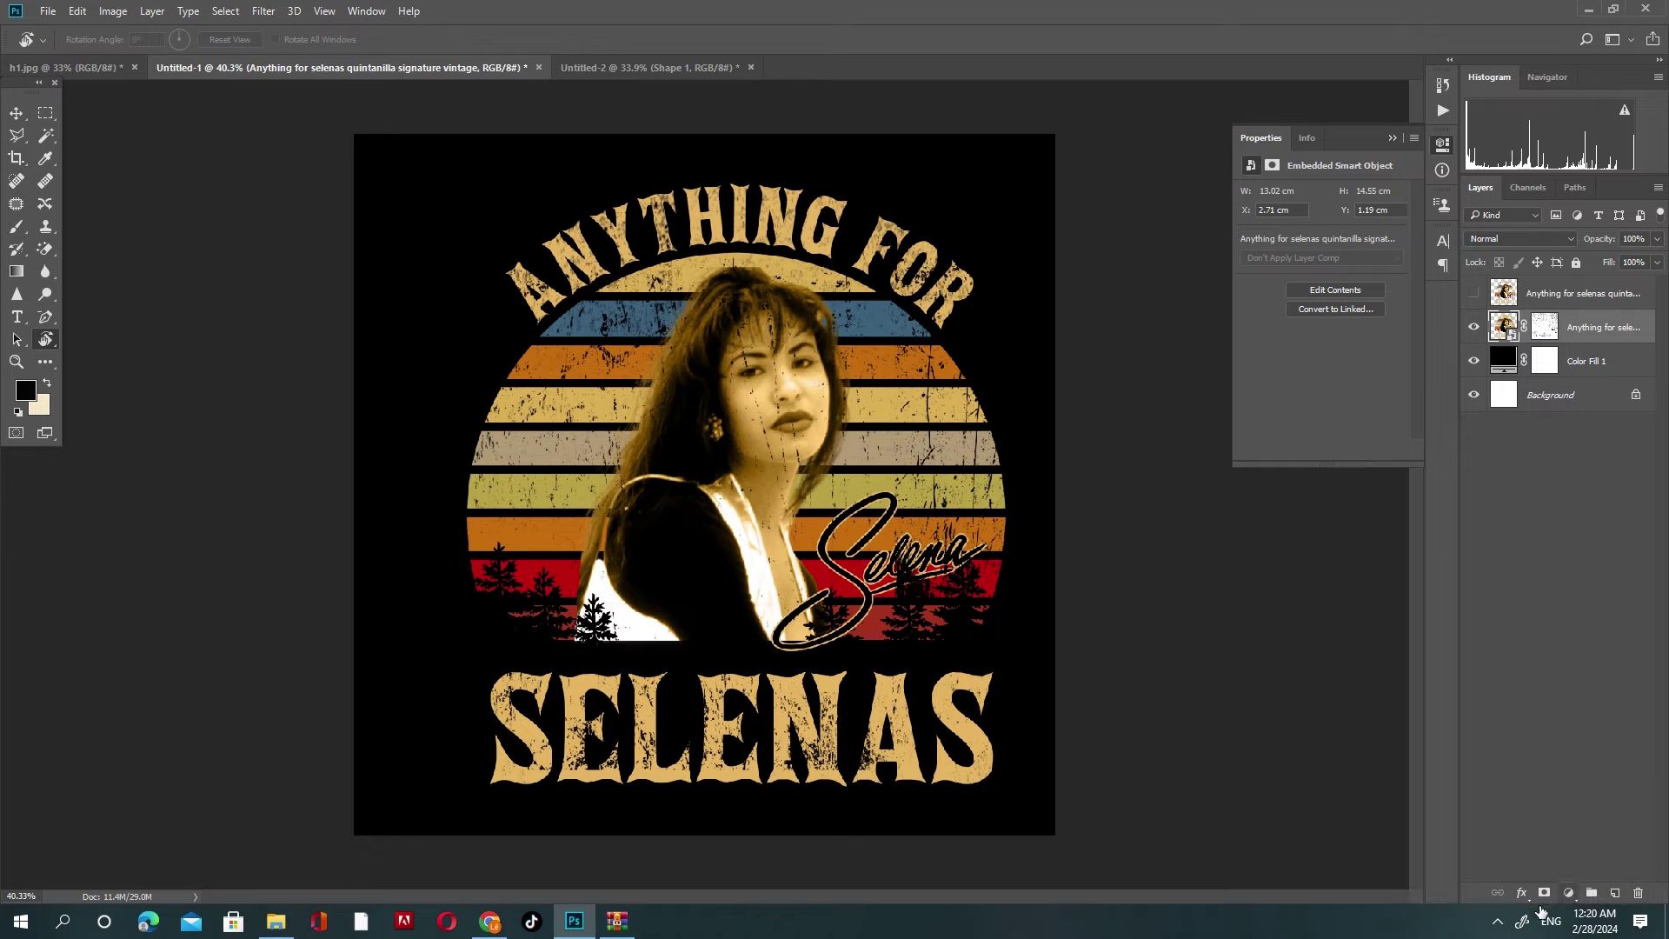
click(1568, 893)
click(1517, 512)
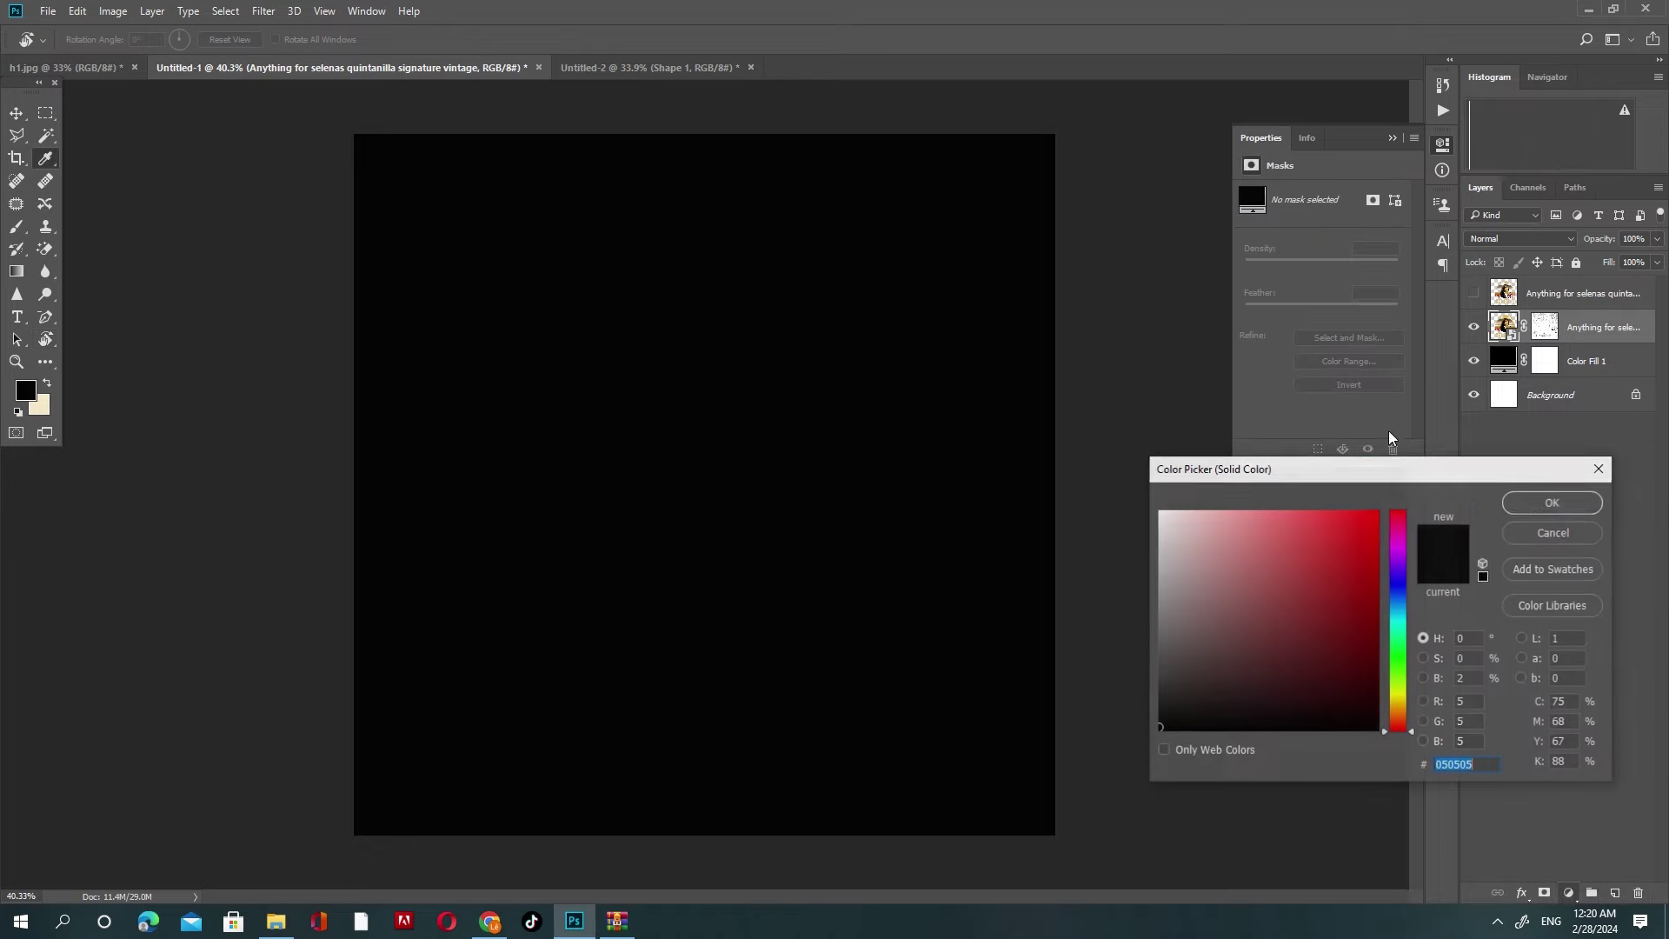
text(ff0000)
key(Return)
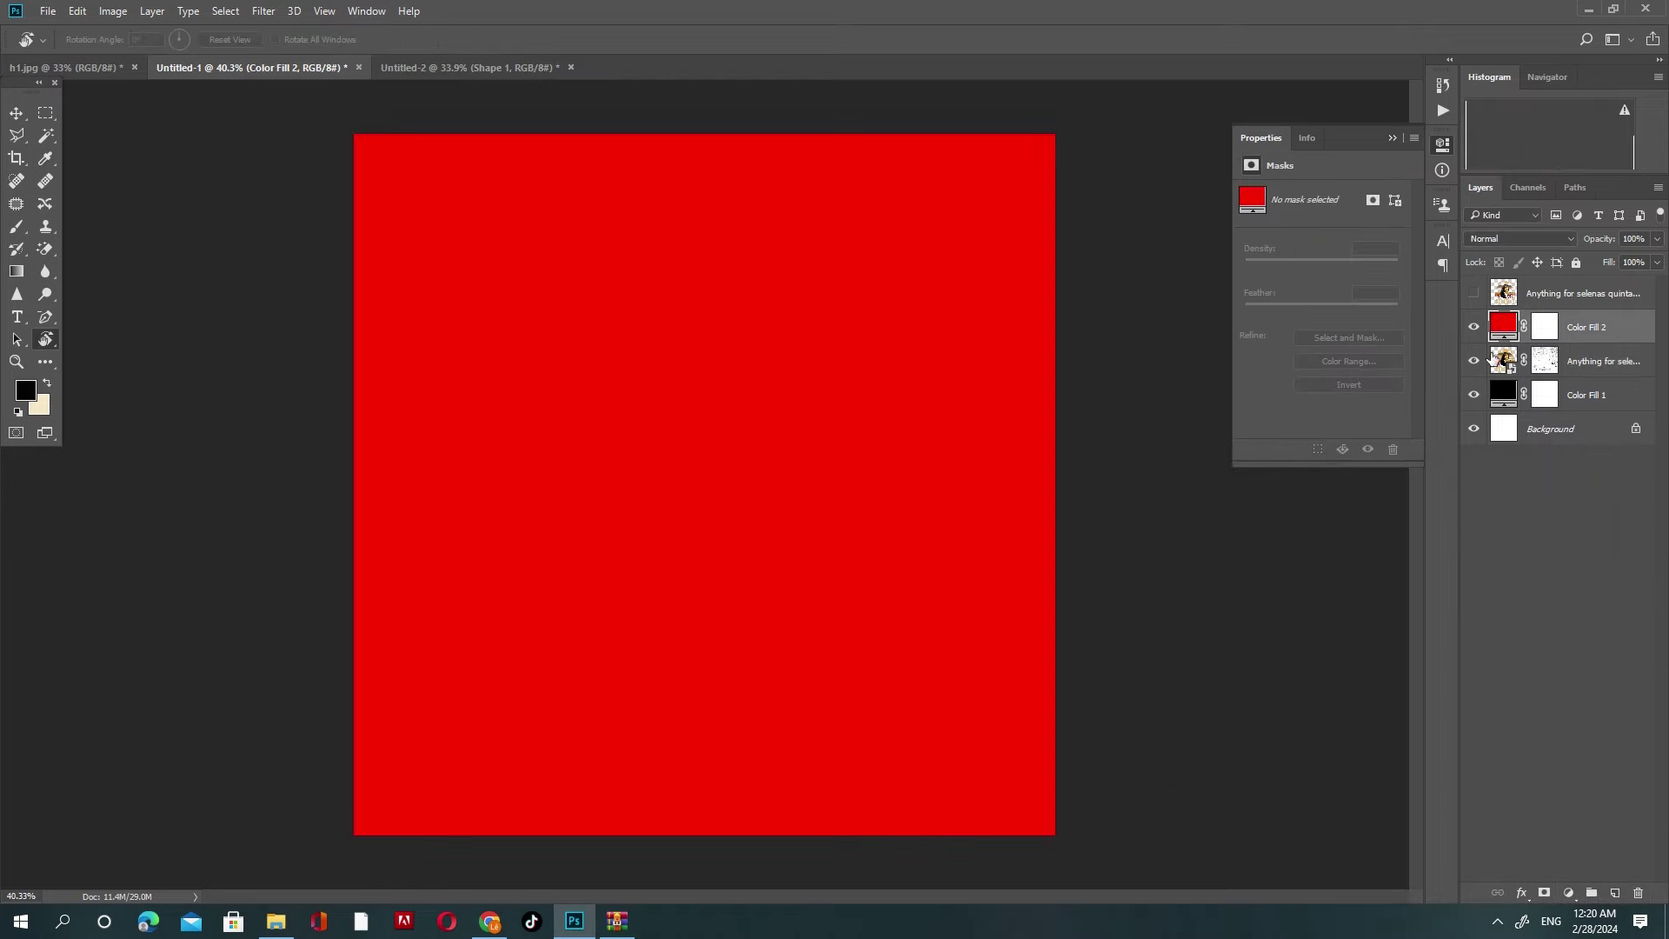
right_click(1616, 325)
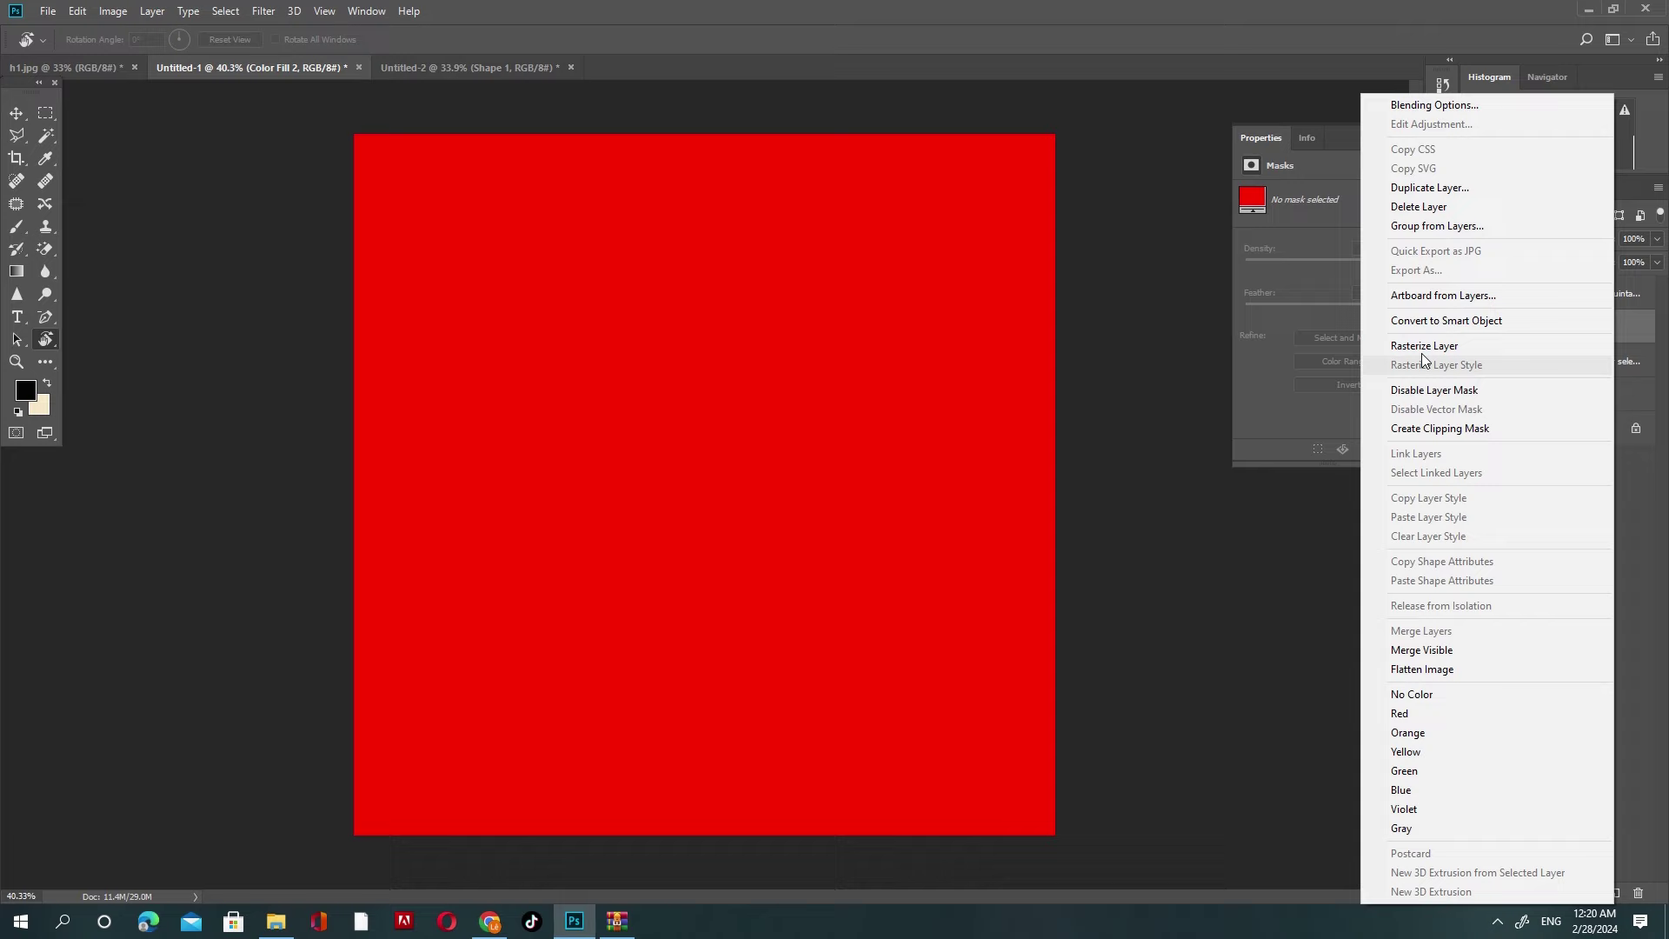
click(1410, 423)
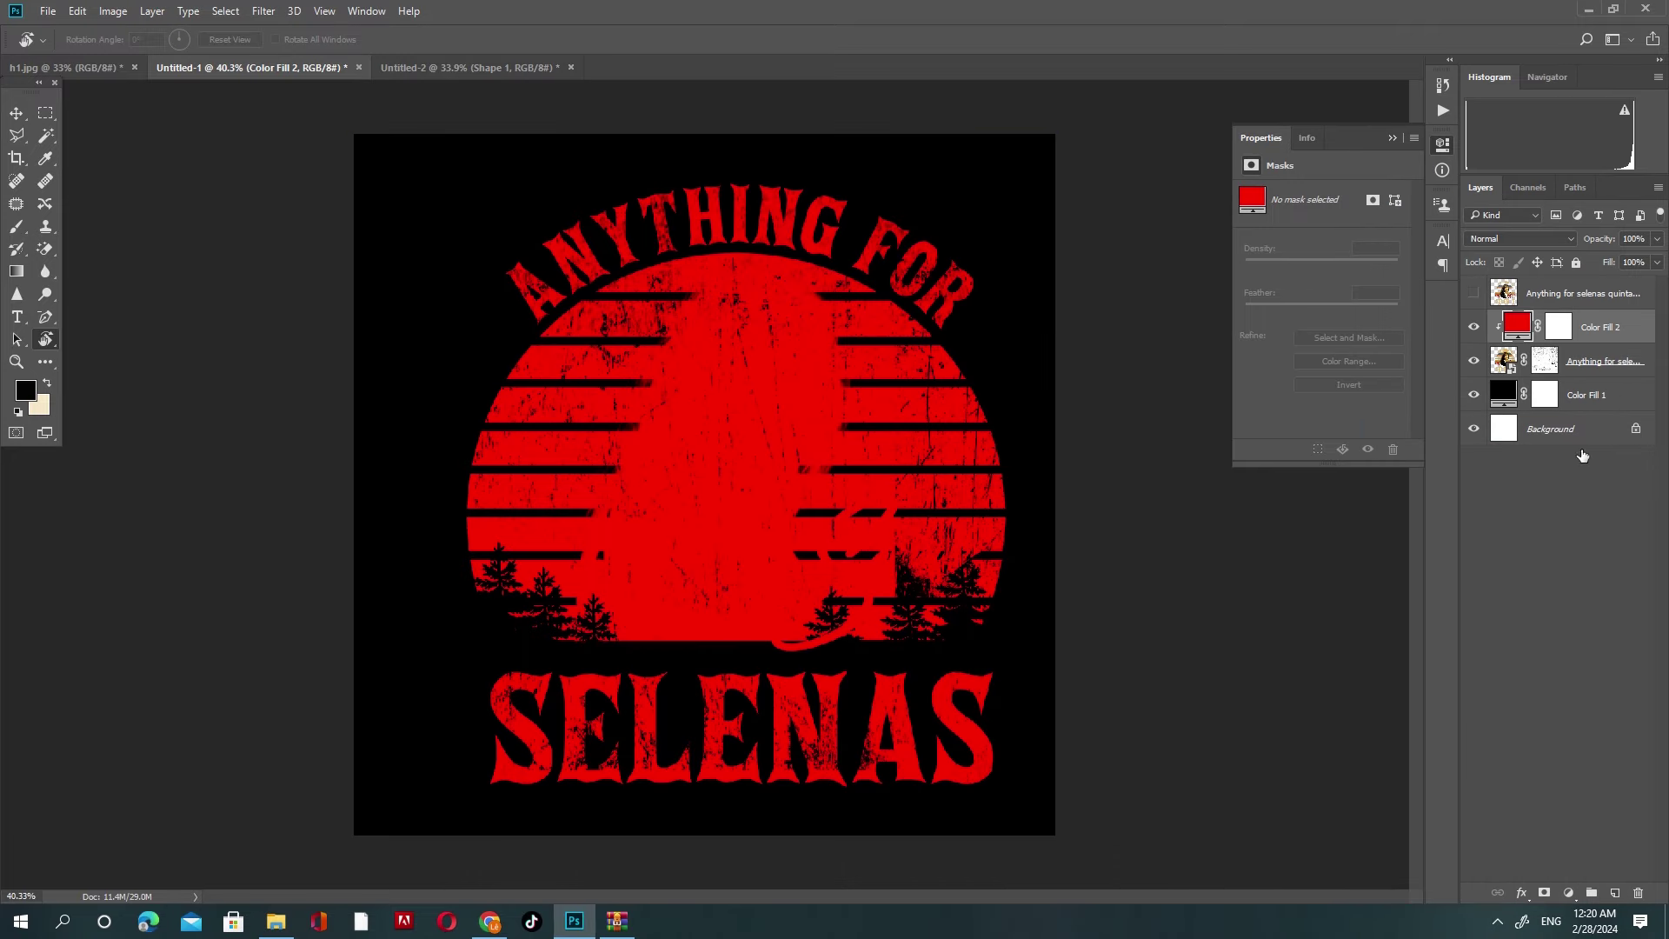
key(Delete)
click(1568, 893)
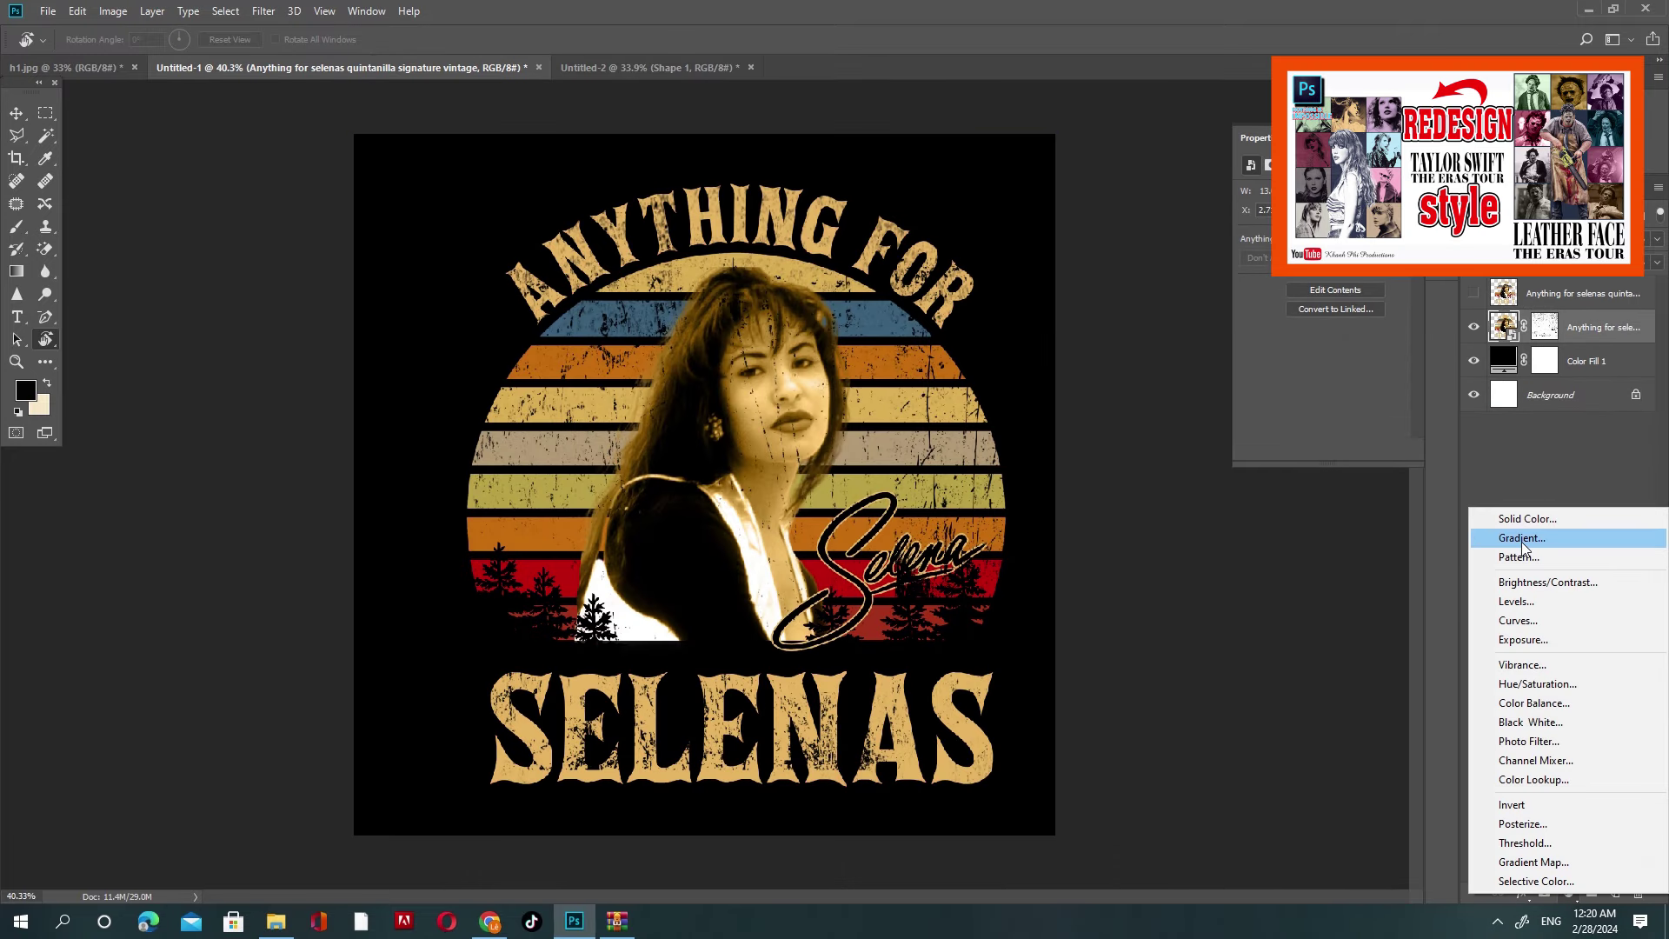
click(1558, 540)
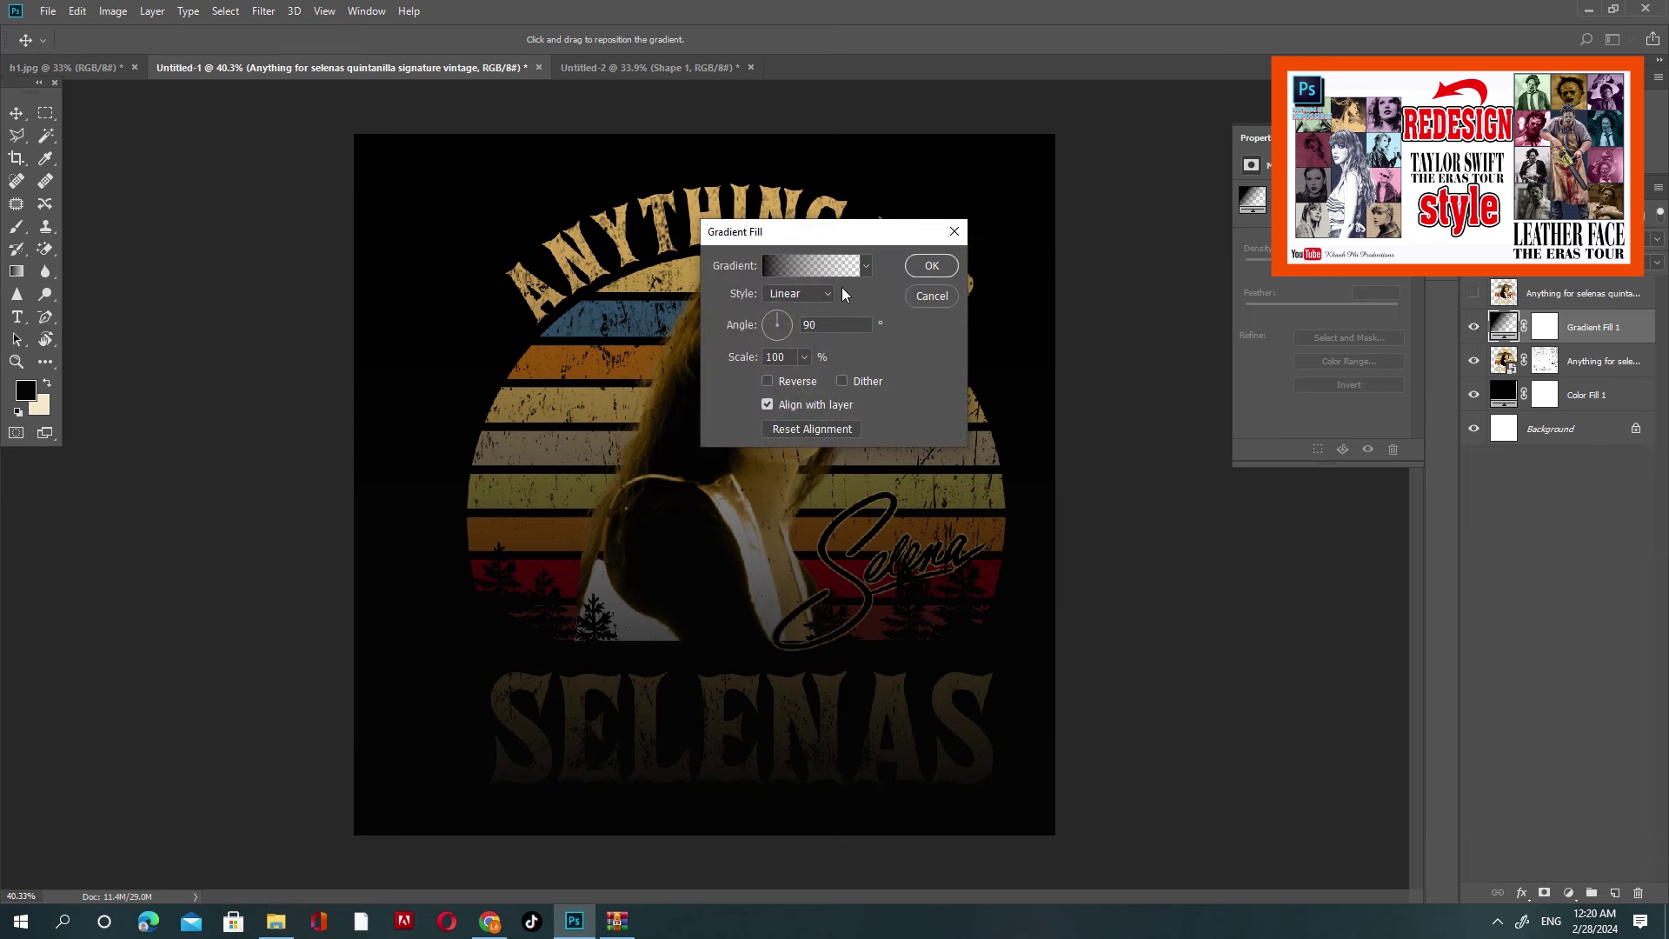
click(821, 268)
click(1076, 276)
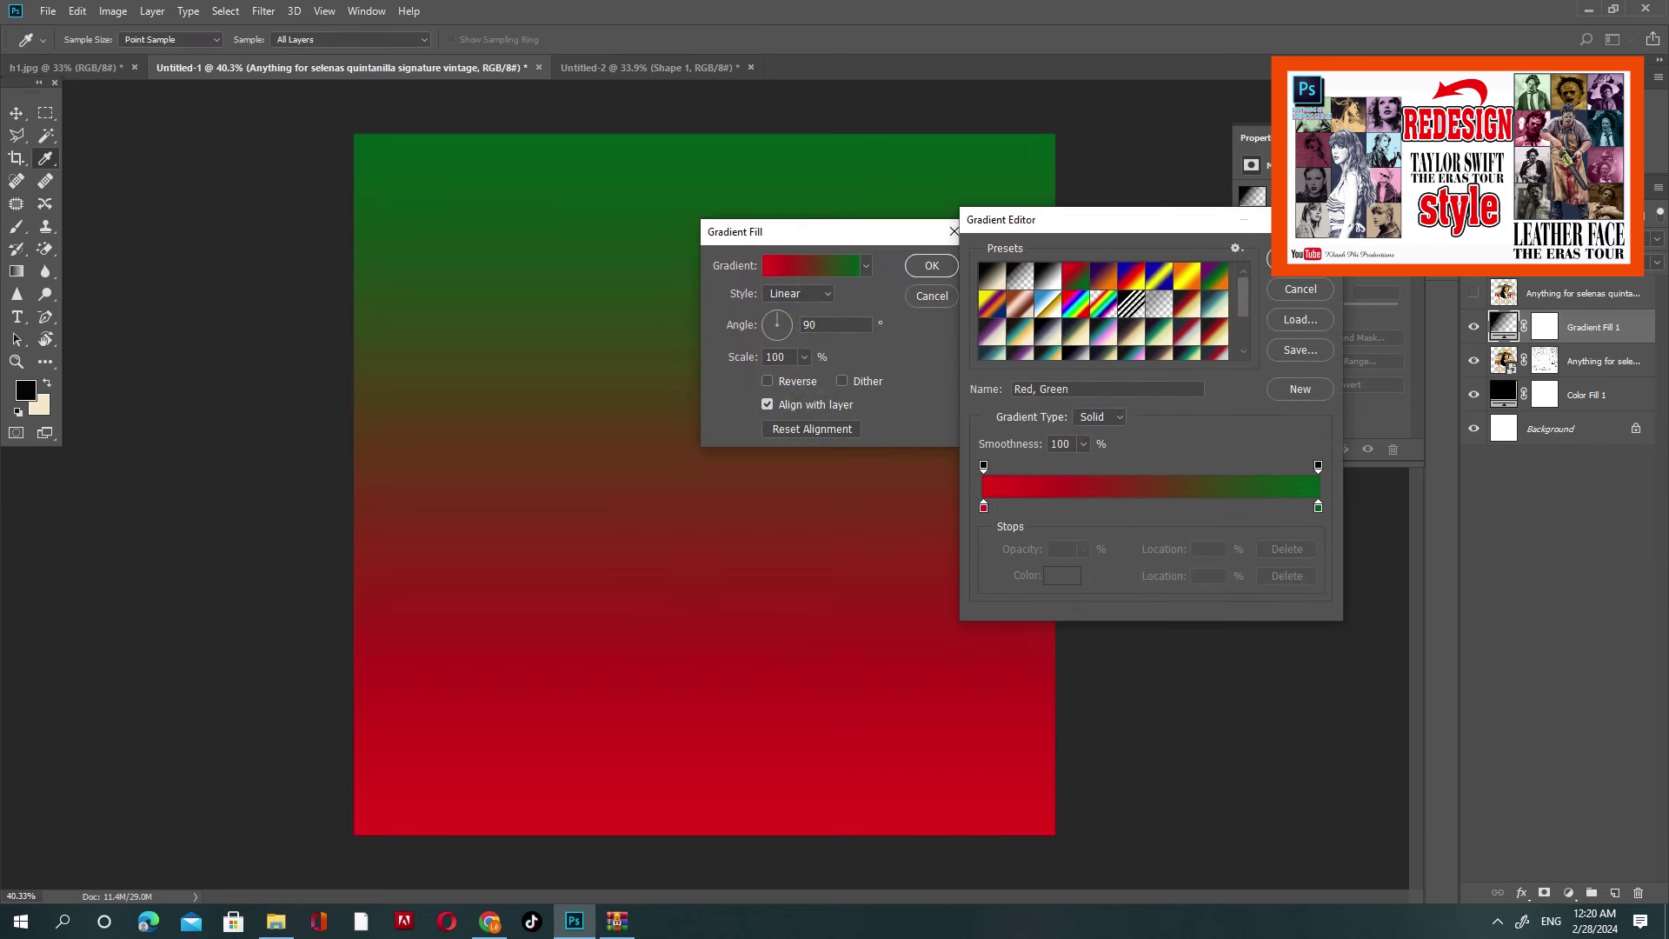
click(1271, 258)
key(r)
key(Escape)
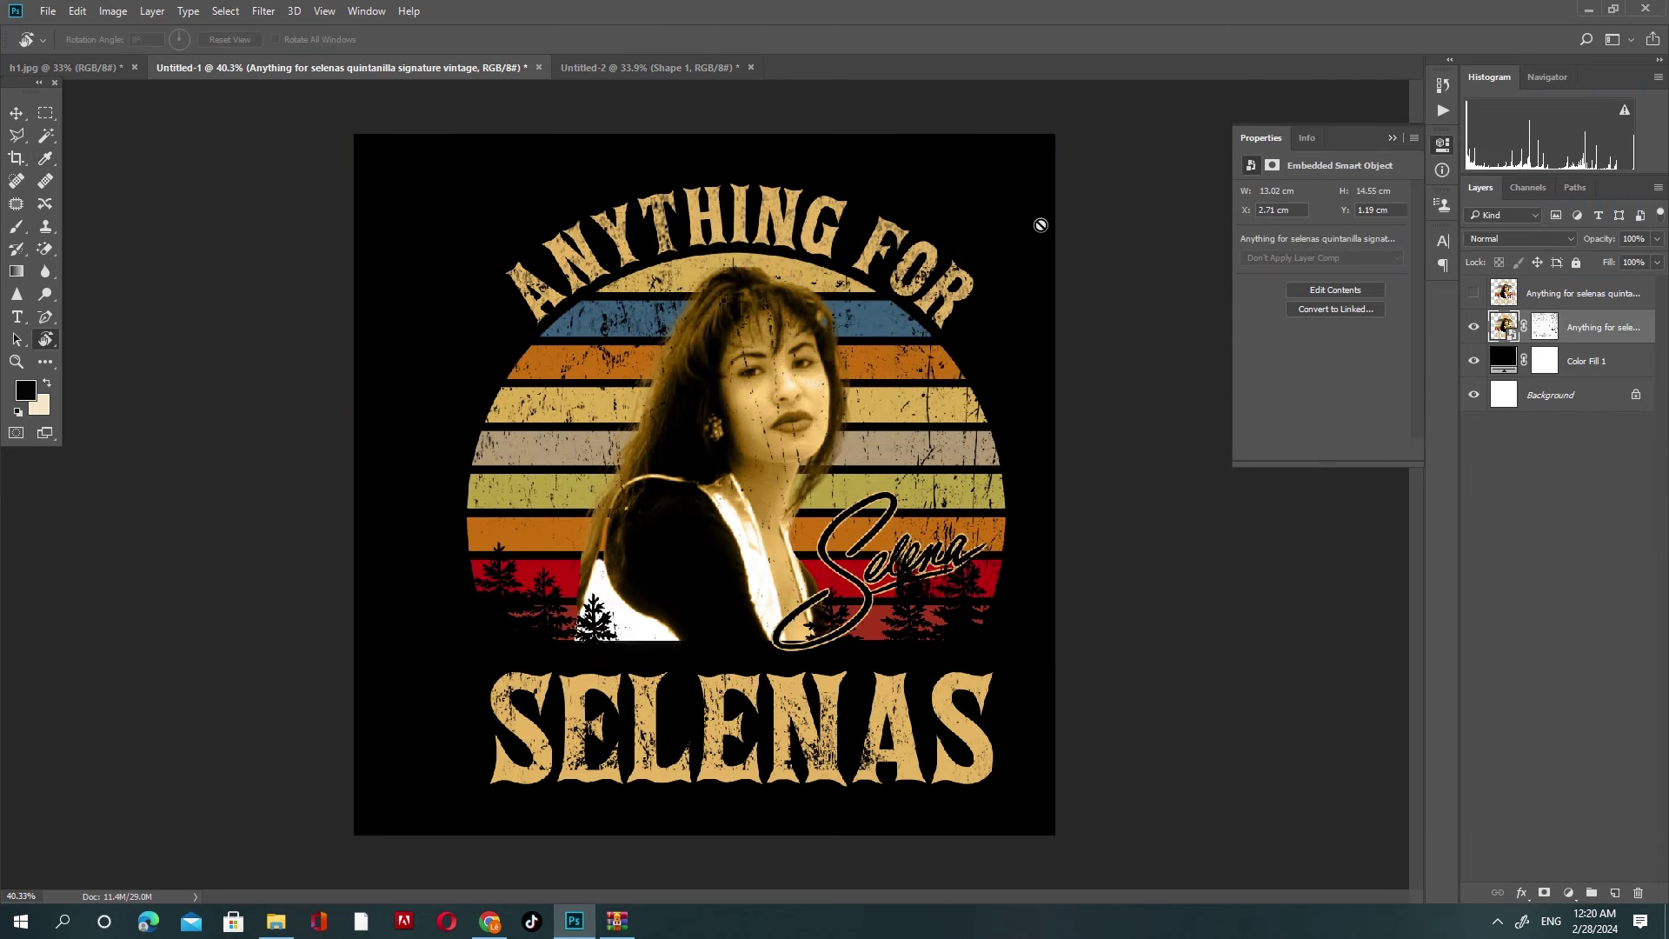
click(1570, 893)
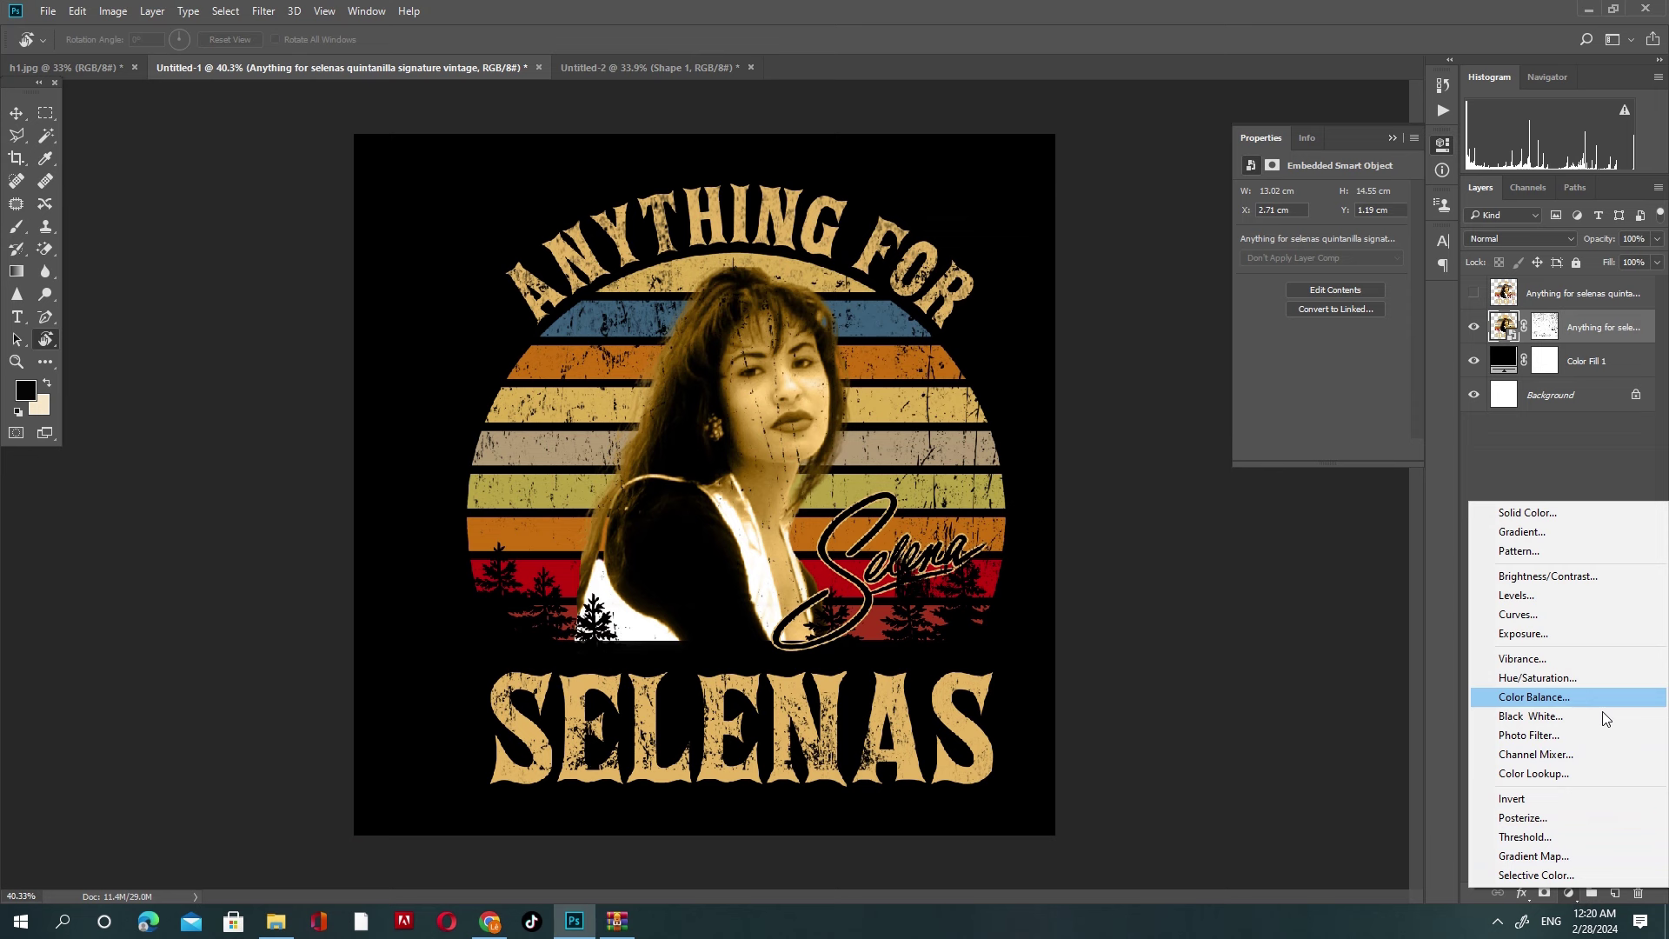
click(1526, 555)
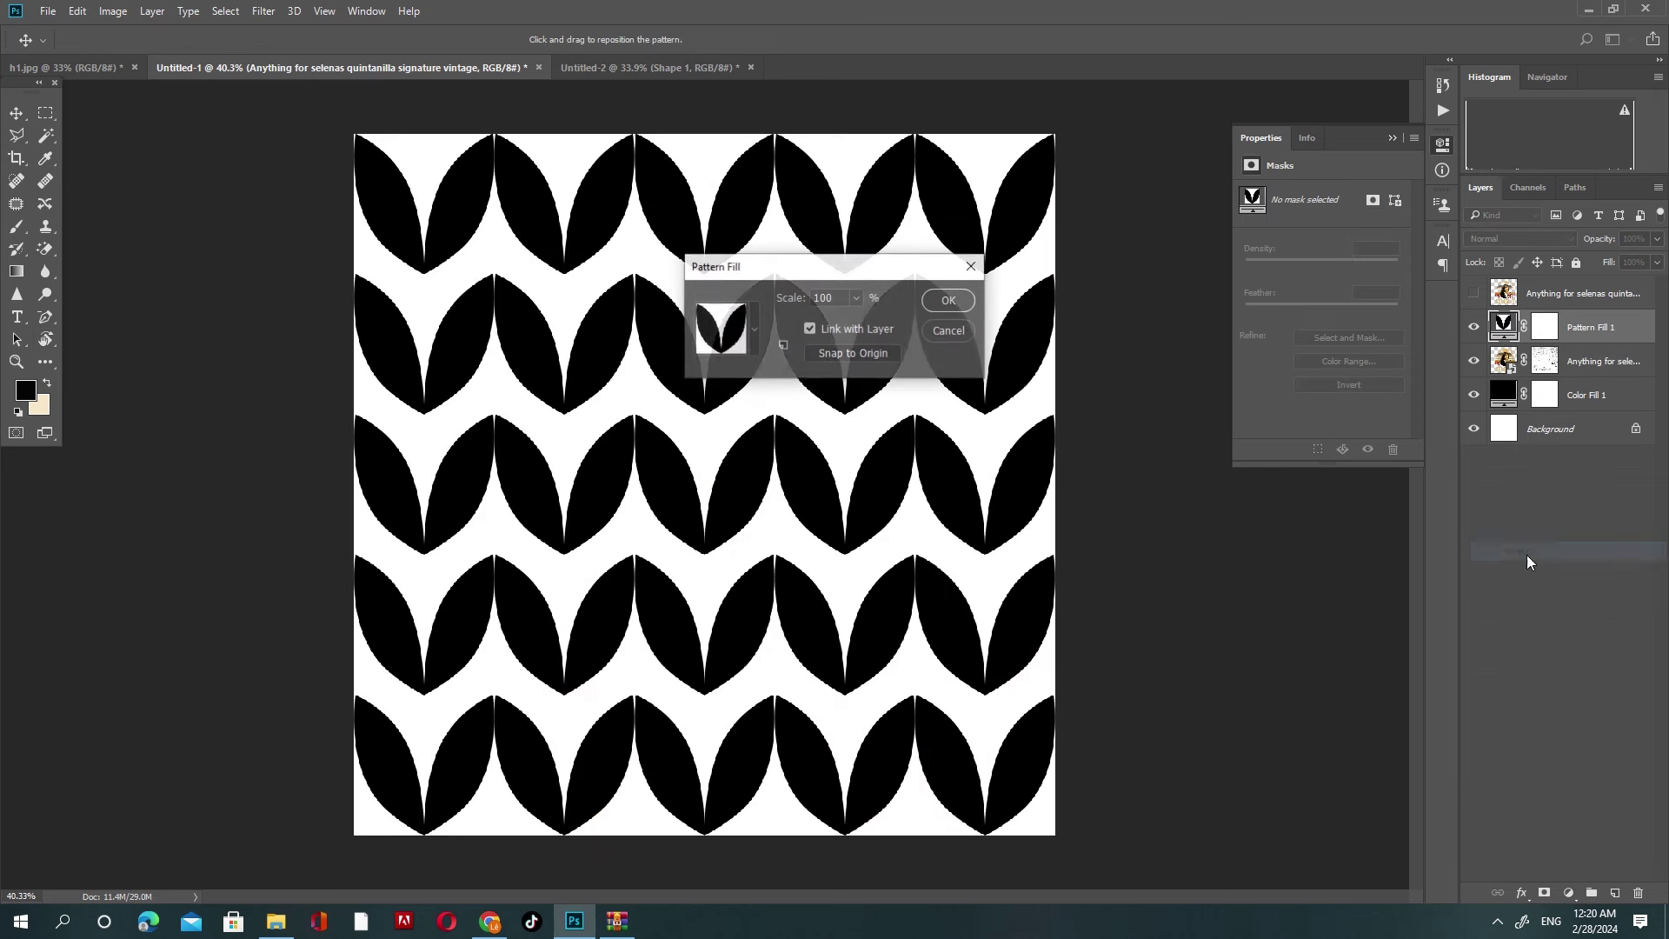
click(752, 328)
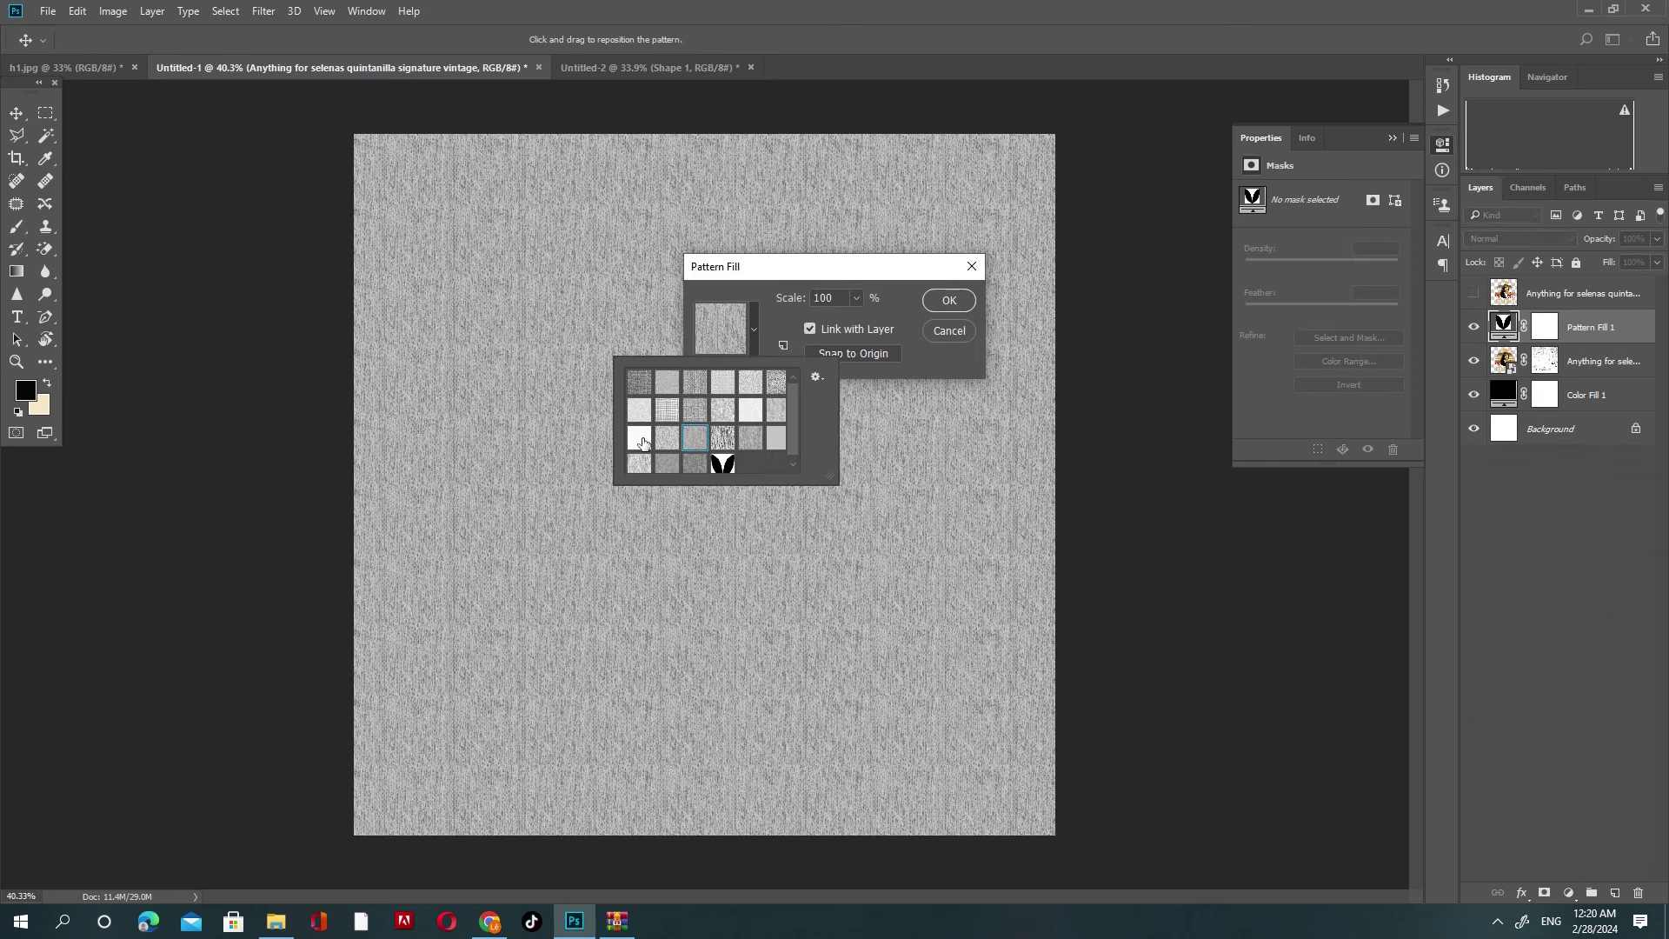
click(639, 437)
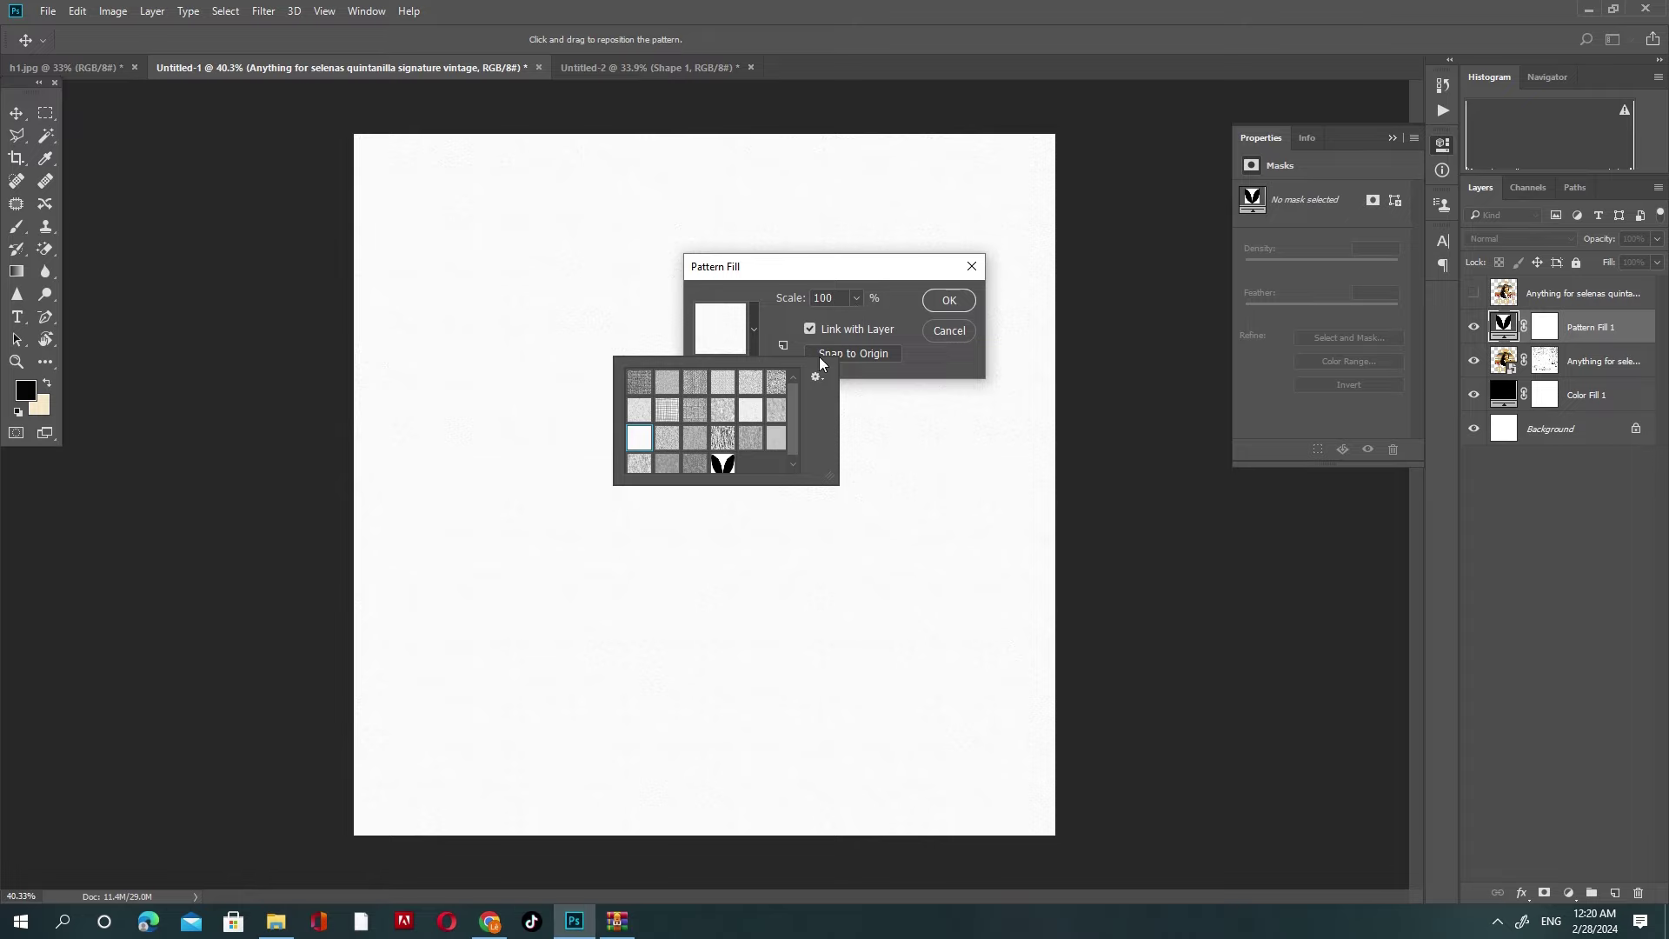
click(723, 437)
click(721, 463)
click(667, 463)
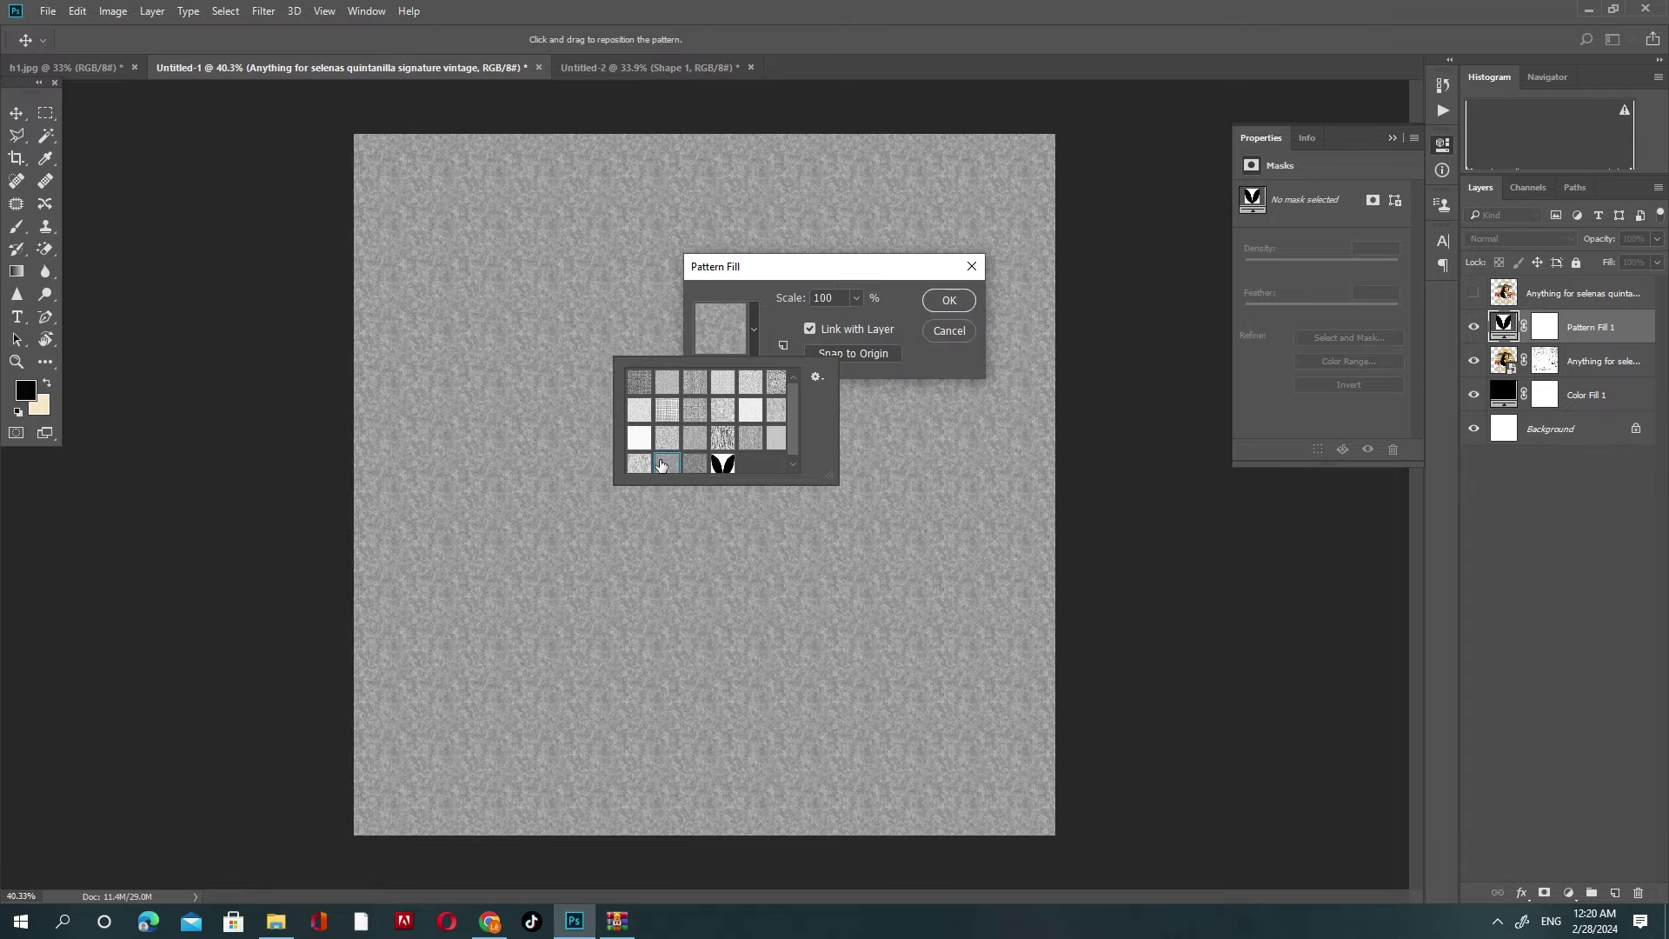
click(950, 330)
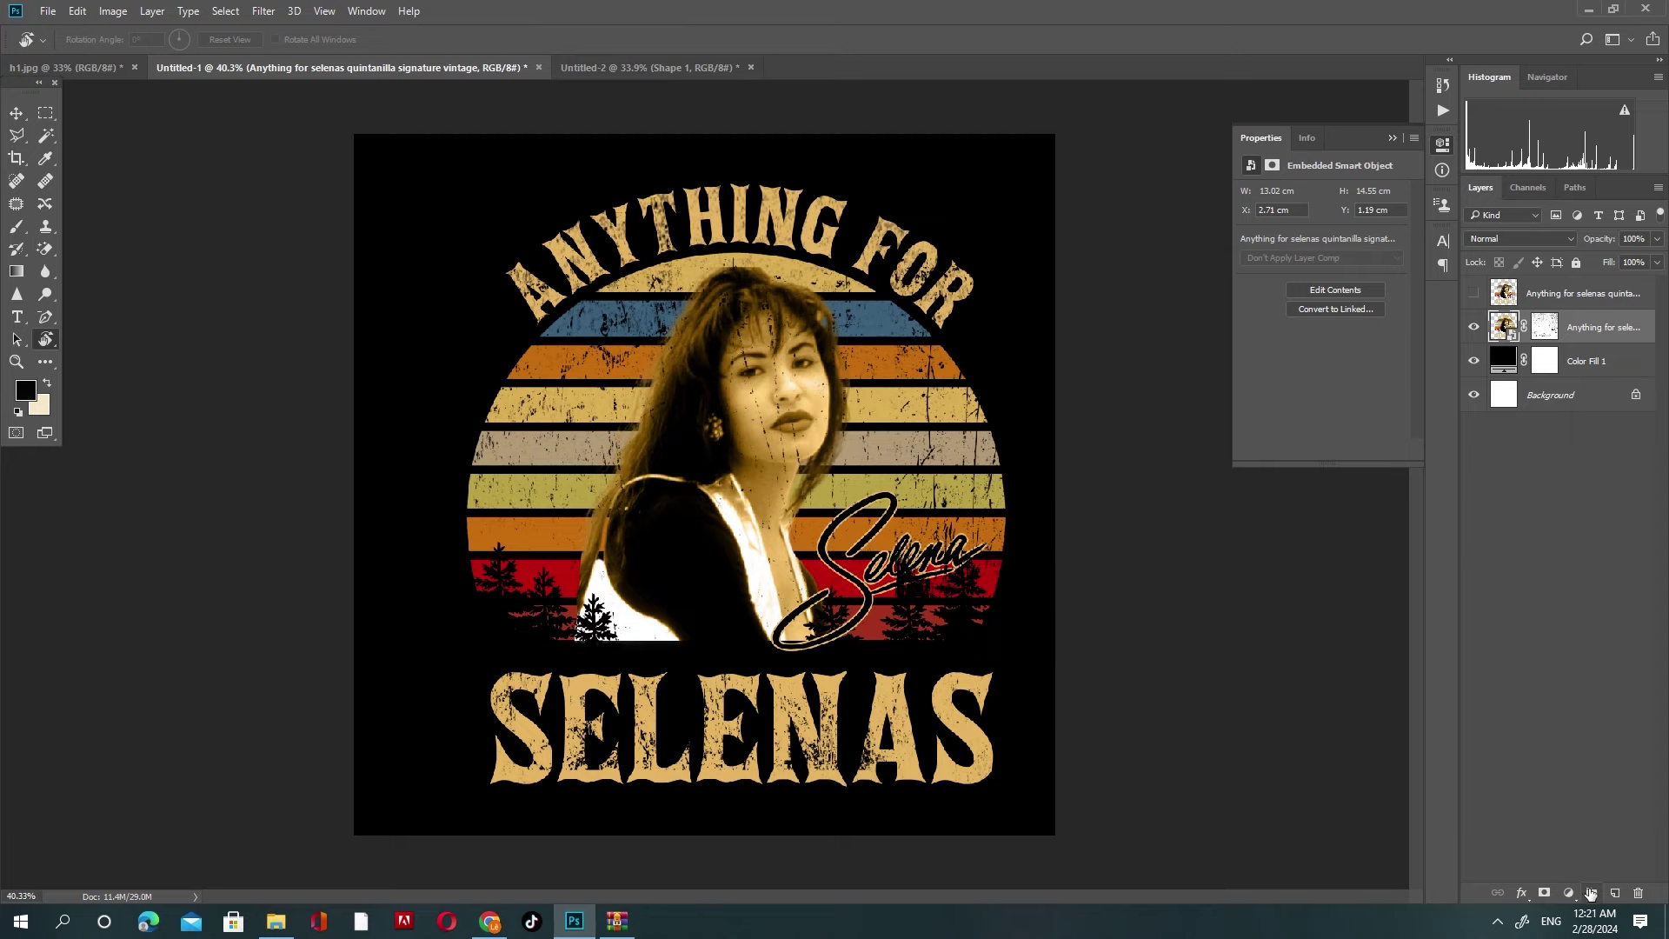
click(1570, 895)
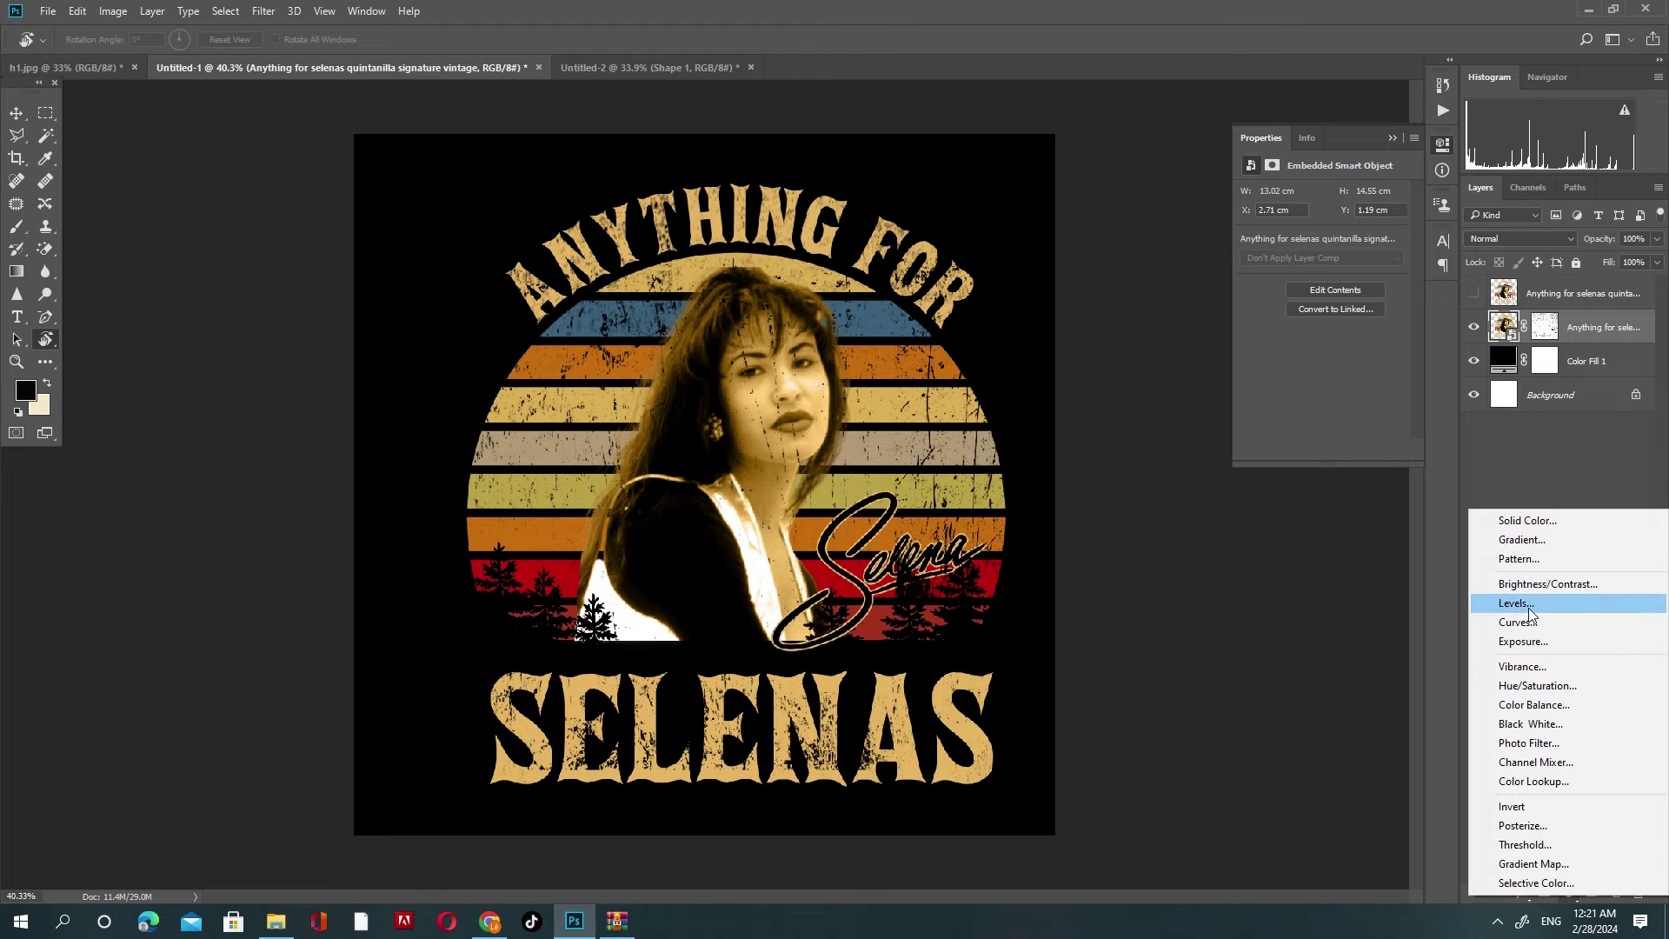
click(1530, 606)
mouse_move(1272, 319)
mouse_down()
mouse_move(1262, 329)
mouse_move(1277, 316)
mouse_up()
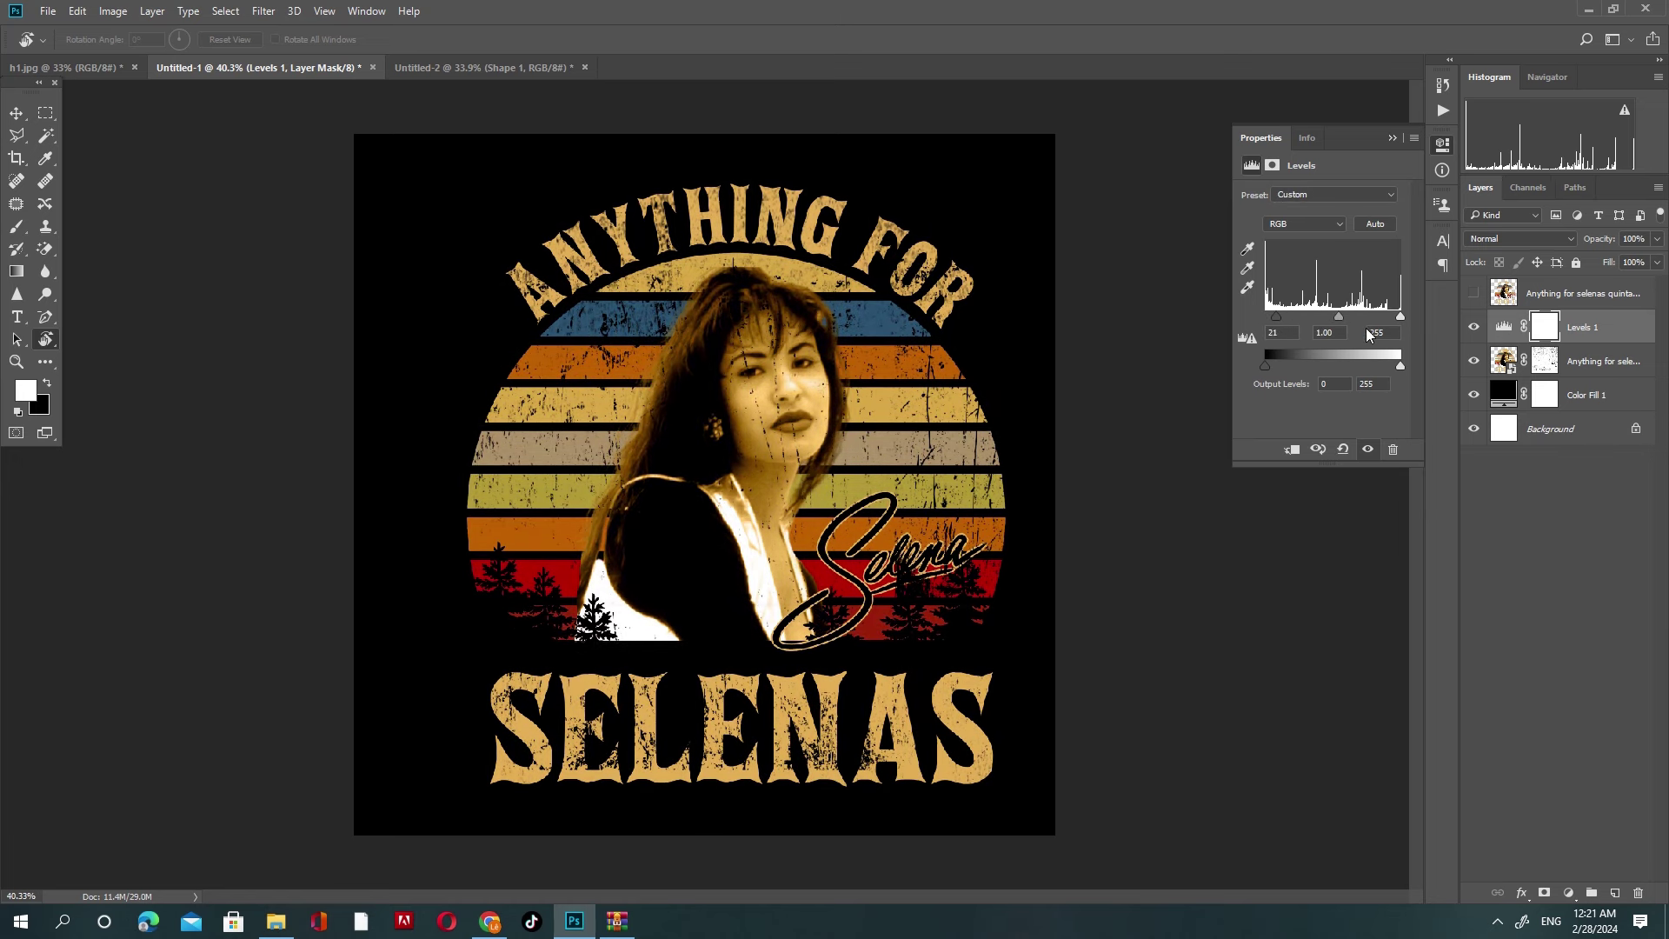
drag(1398, 317, 1391, 320)
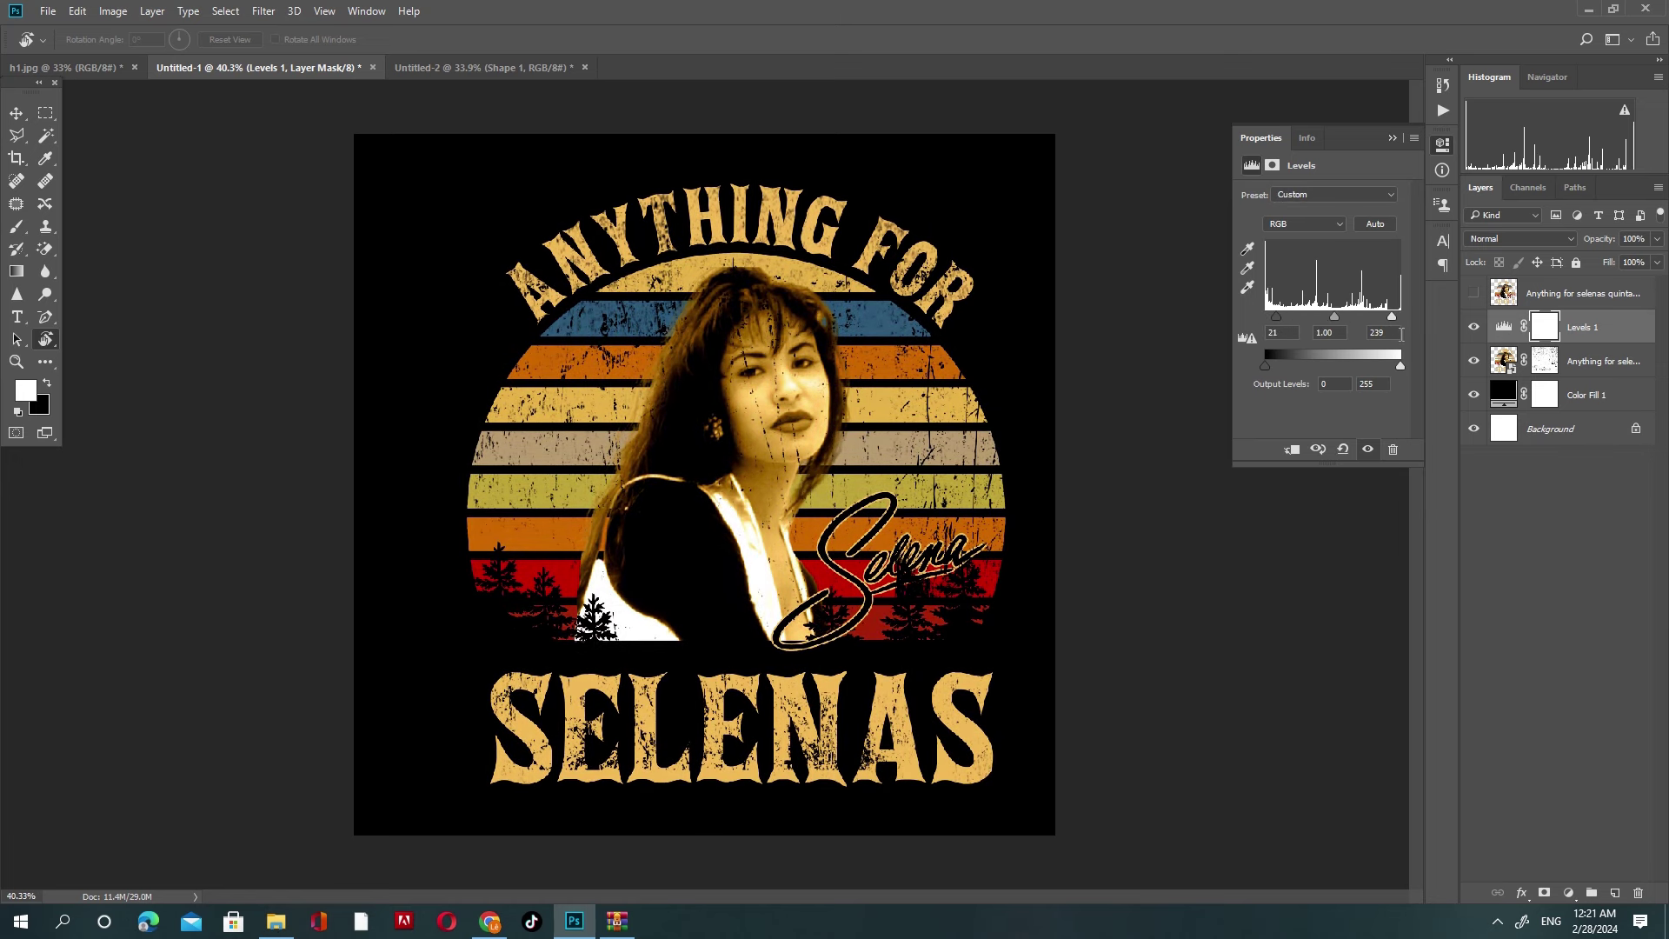
key(Delete)
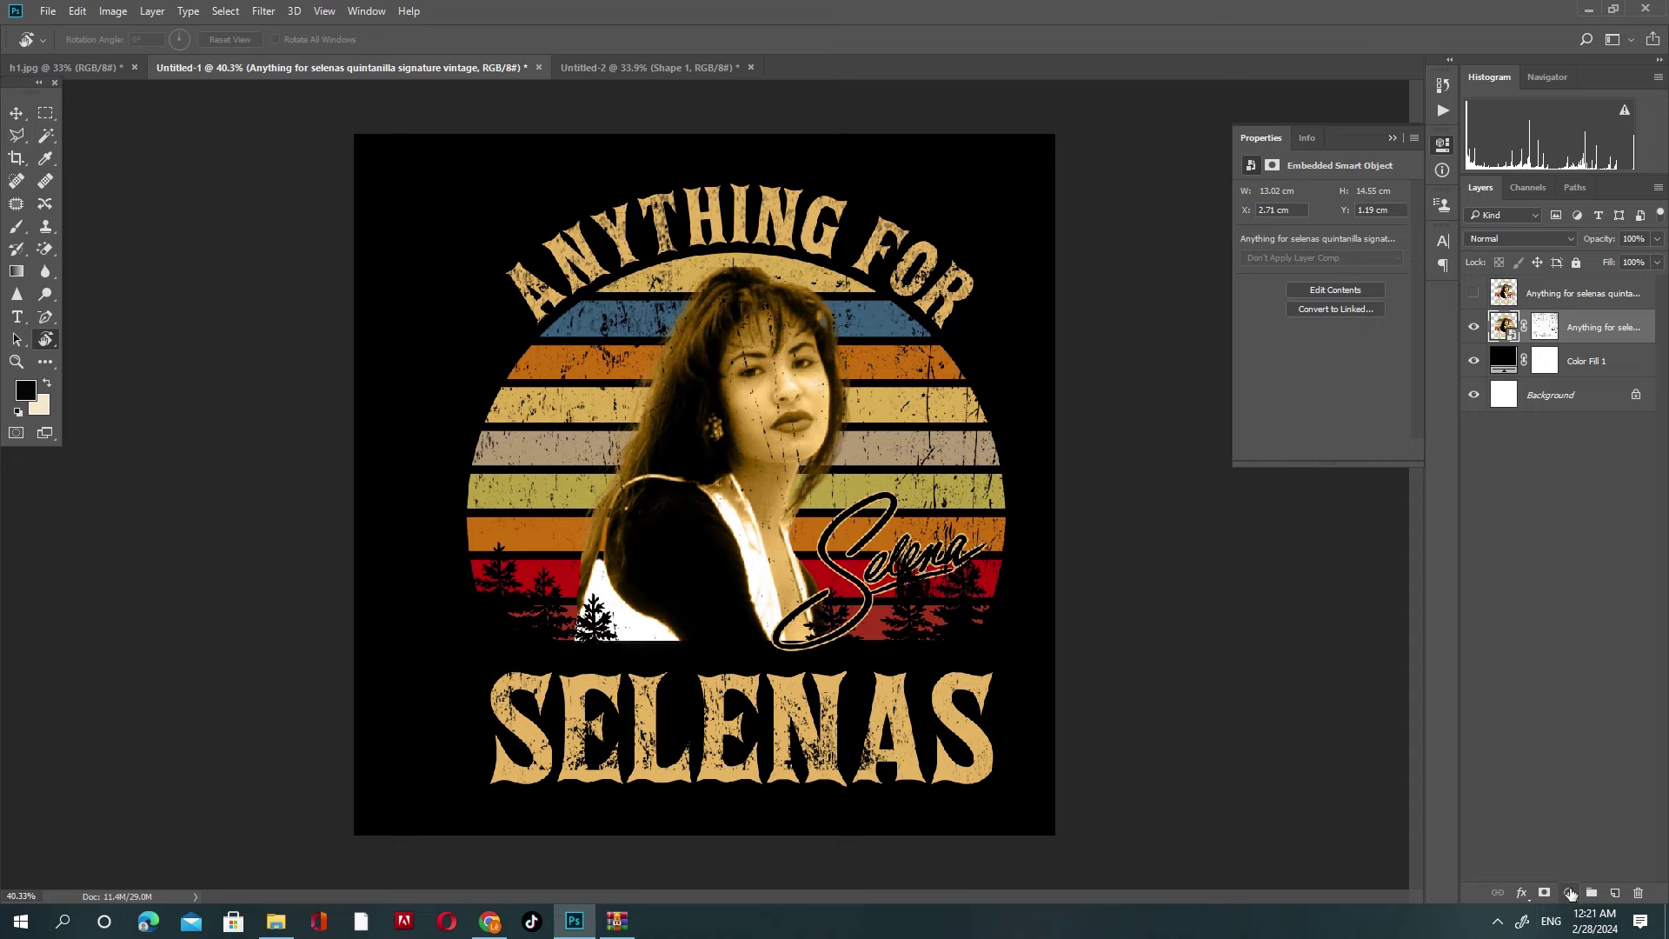
click(1568, 892)
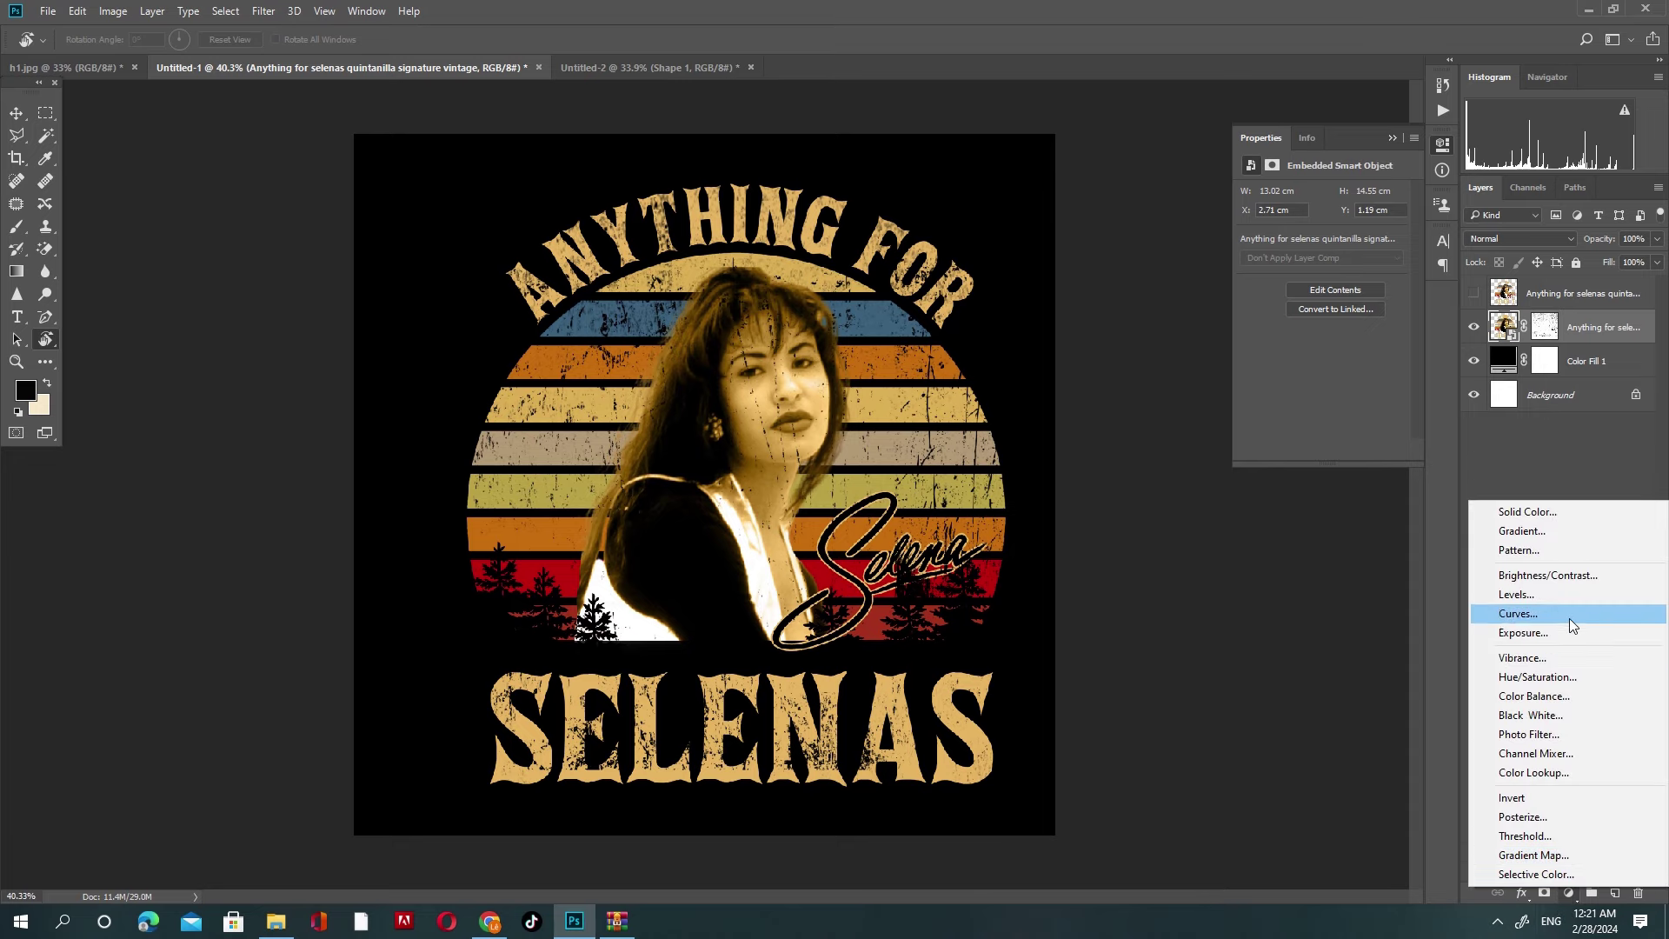
Step: Try a green Hue/Saturation shift on the artwork, then discard it
click(1537, 678)
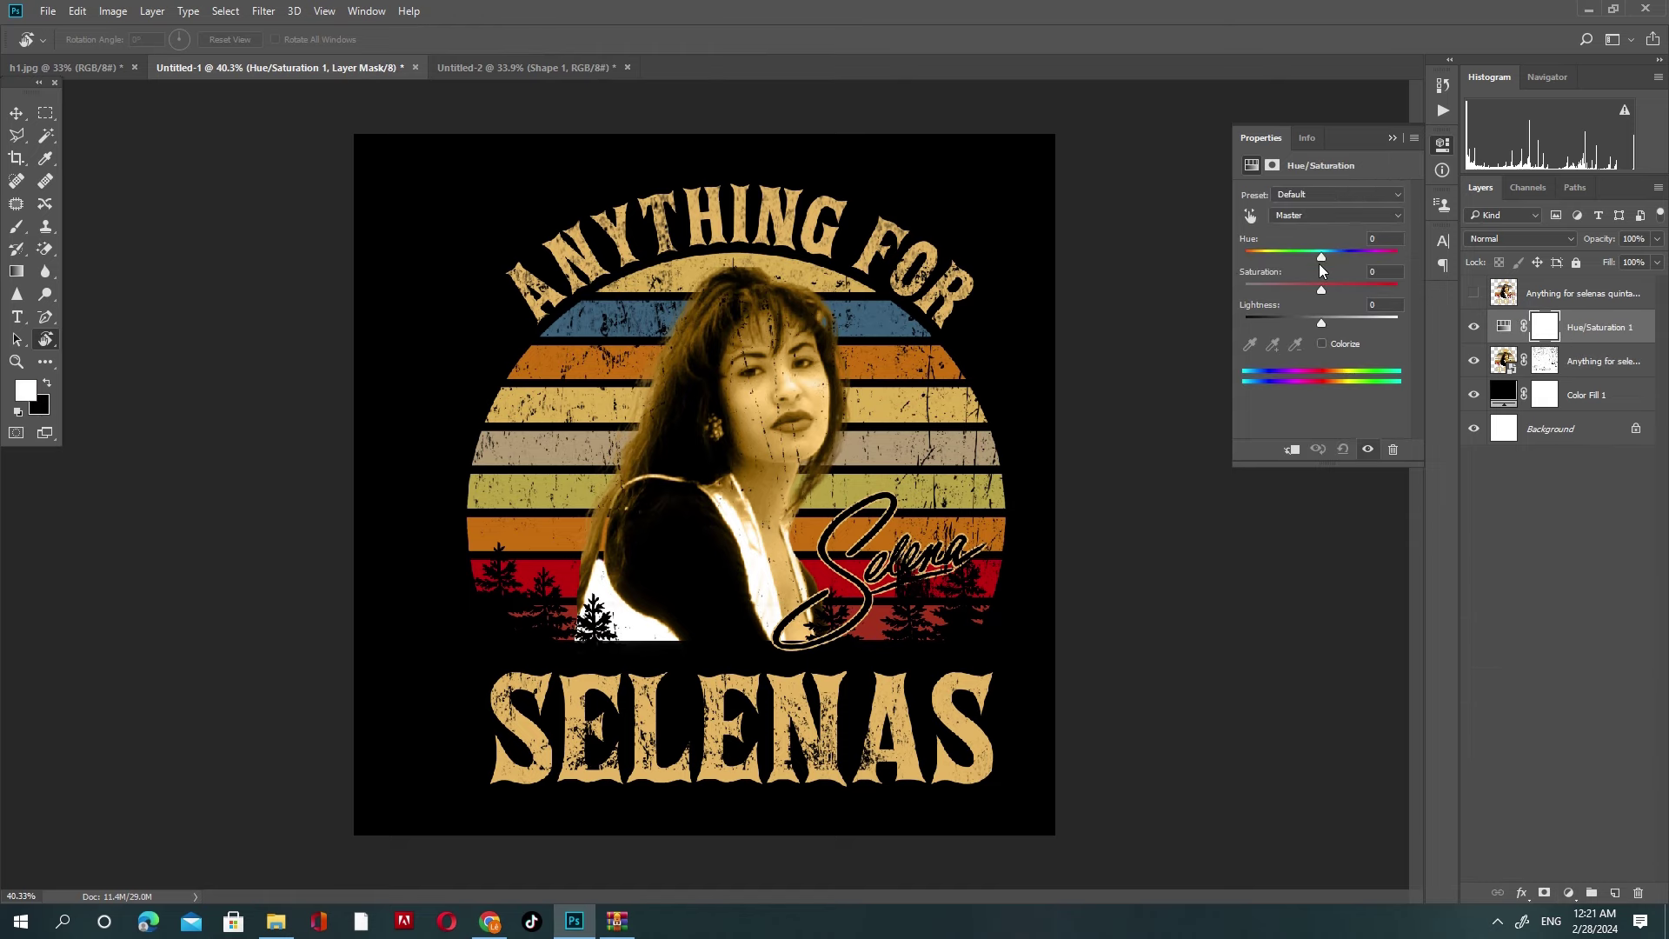
mouse_move(1322, 257)
mouse_down()
mouse_move(1347, 258)
mouse_move(1273, 280)
mouse_move(1329, 291)
mouse_up()
key(Delete)
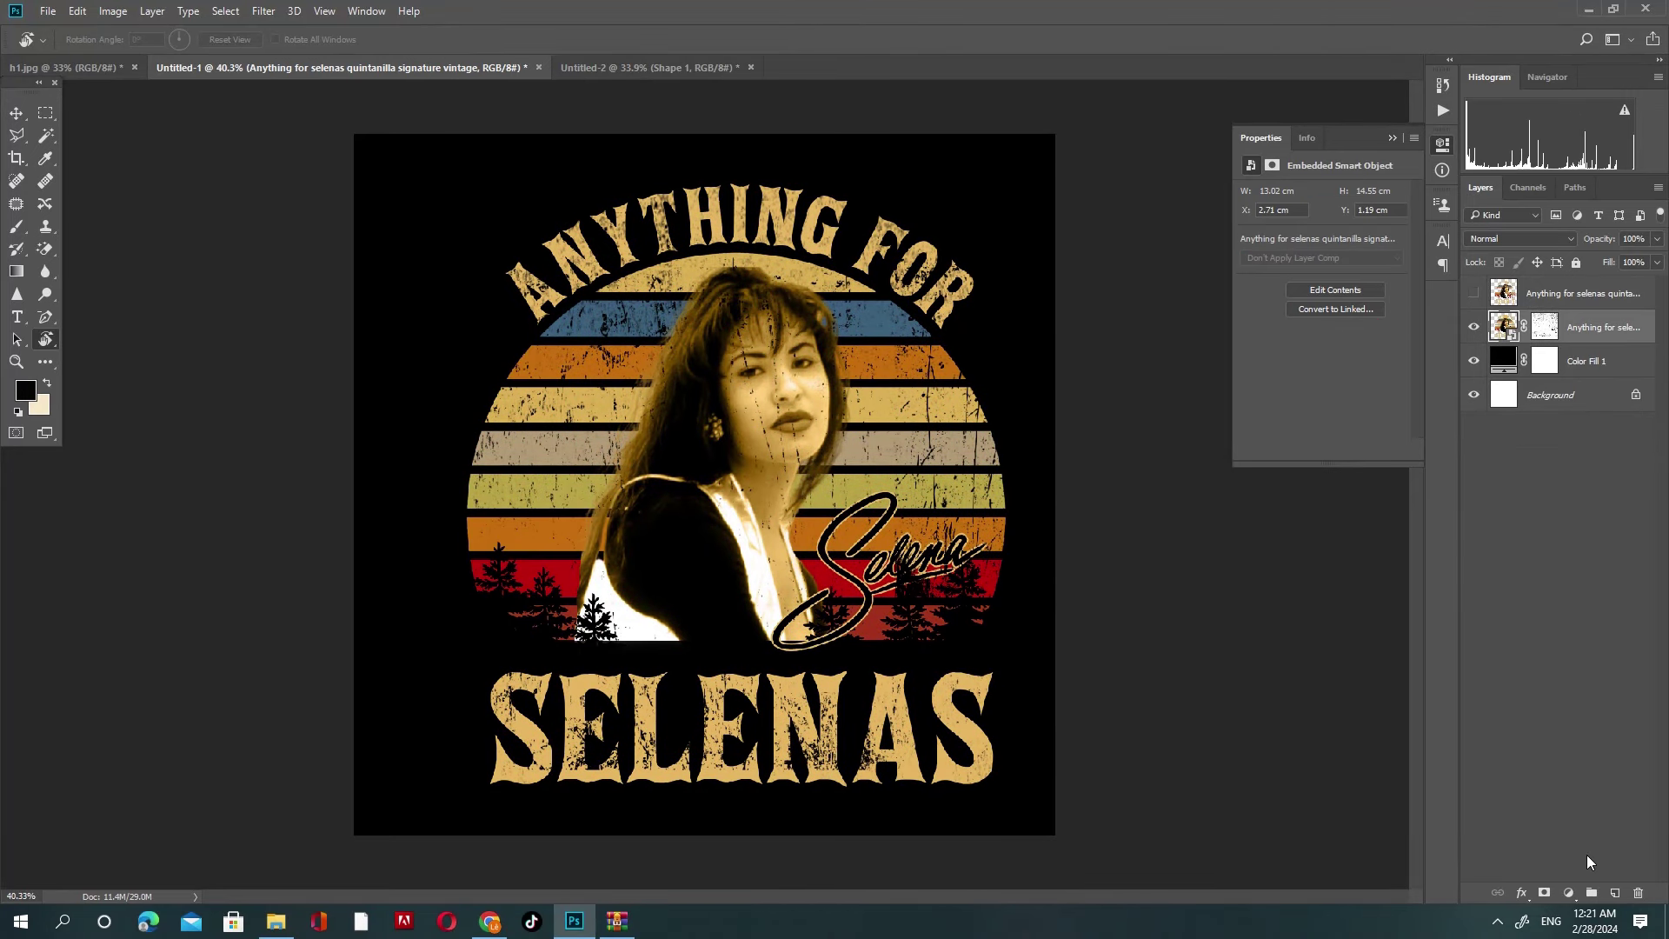
Step: Add Color Balance with Cyan -100 in midtones, shadows and highlights, and remove its mask
click(1570, 894)
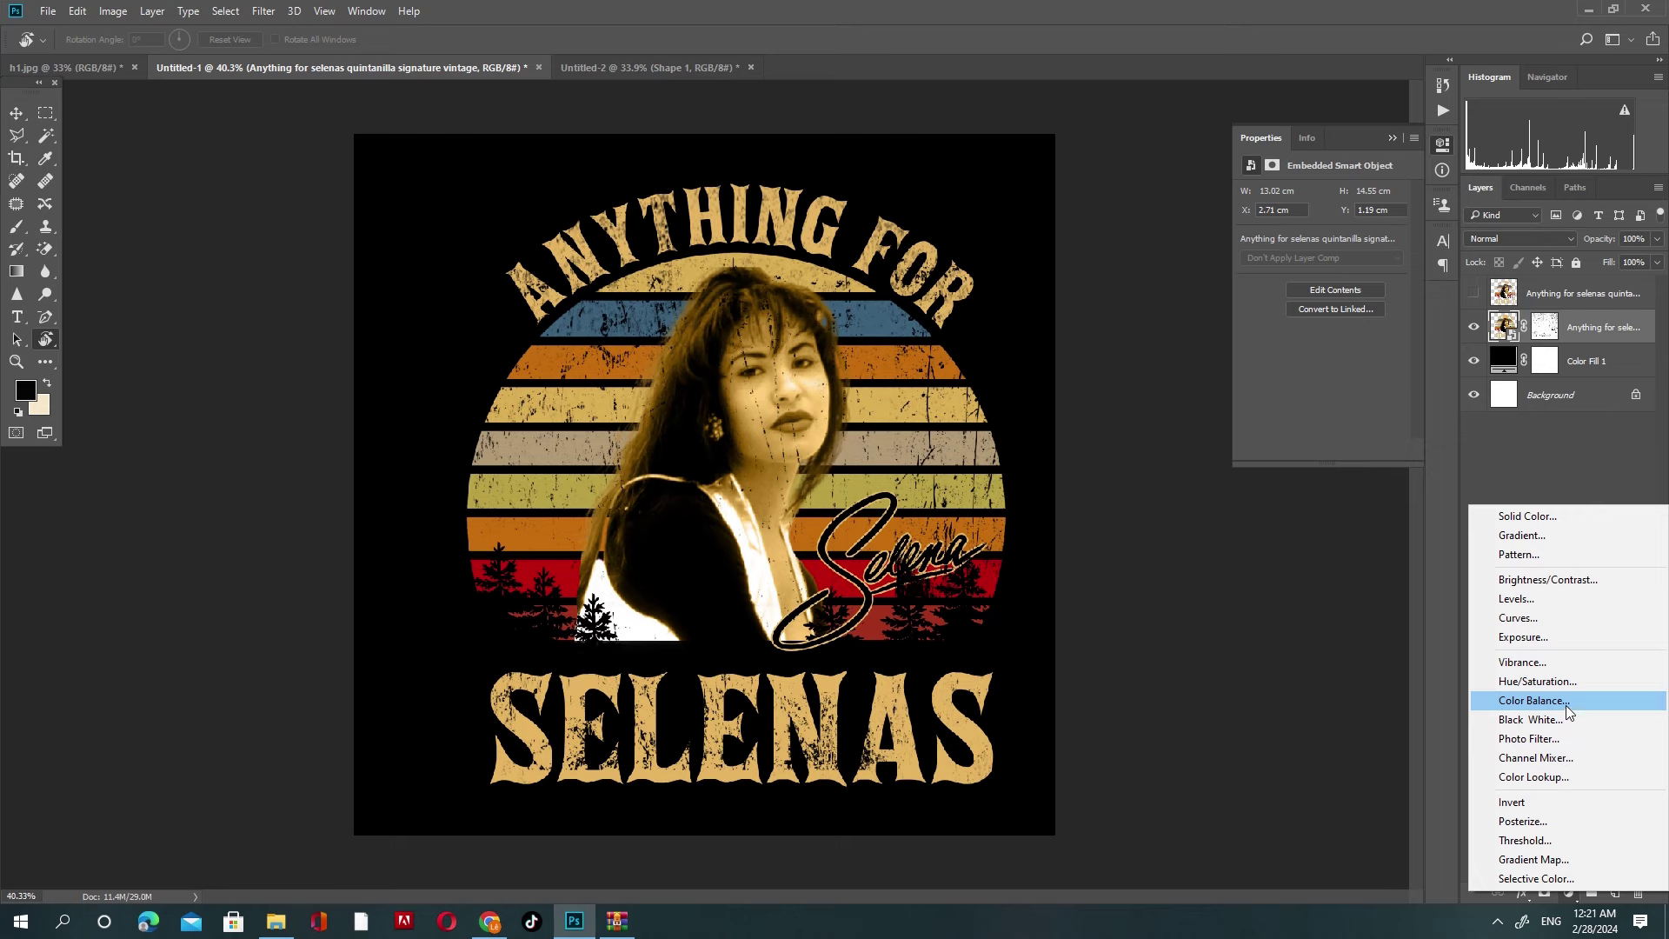
click(1532, 700)
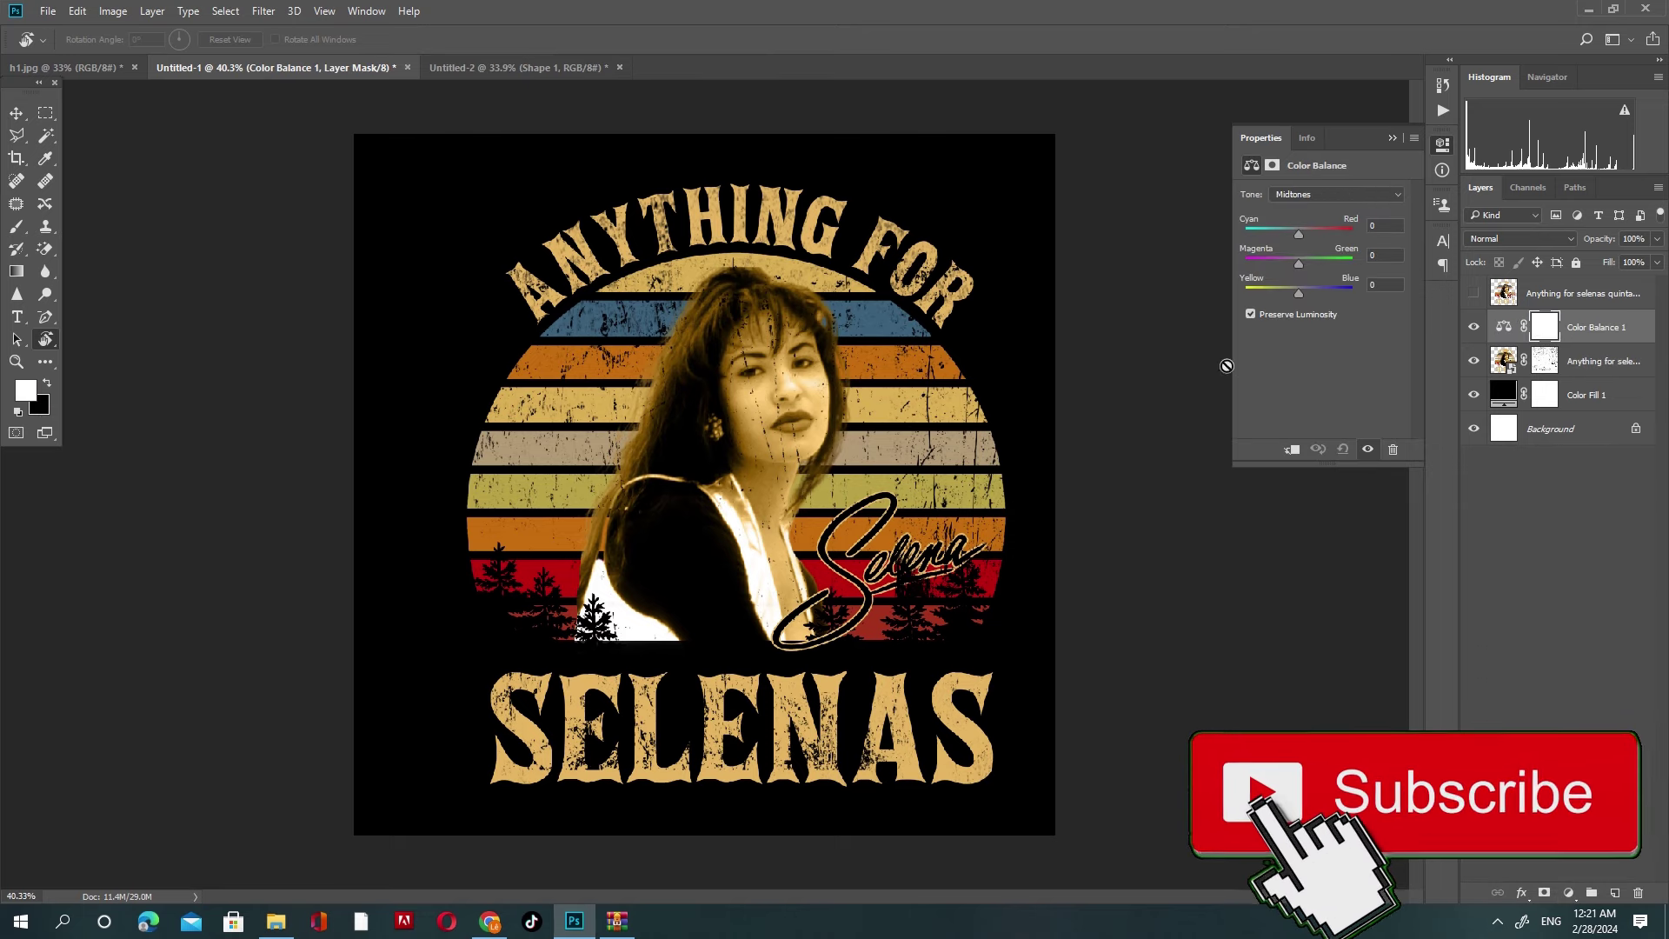
mouse_move(1300, 231)
mouse_down()
mouse_move(1342, 233)
mouse_move(1240, 247)
mouse_up()
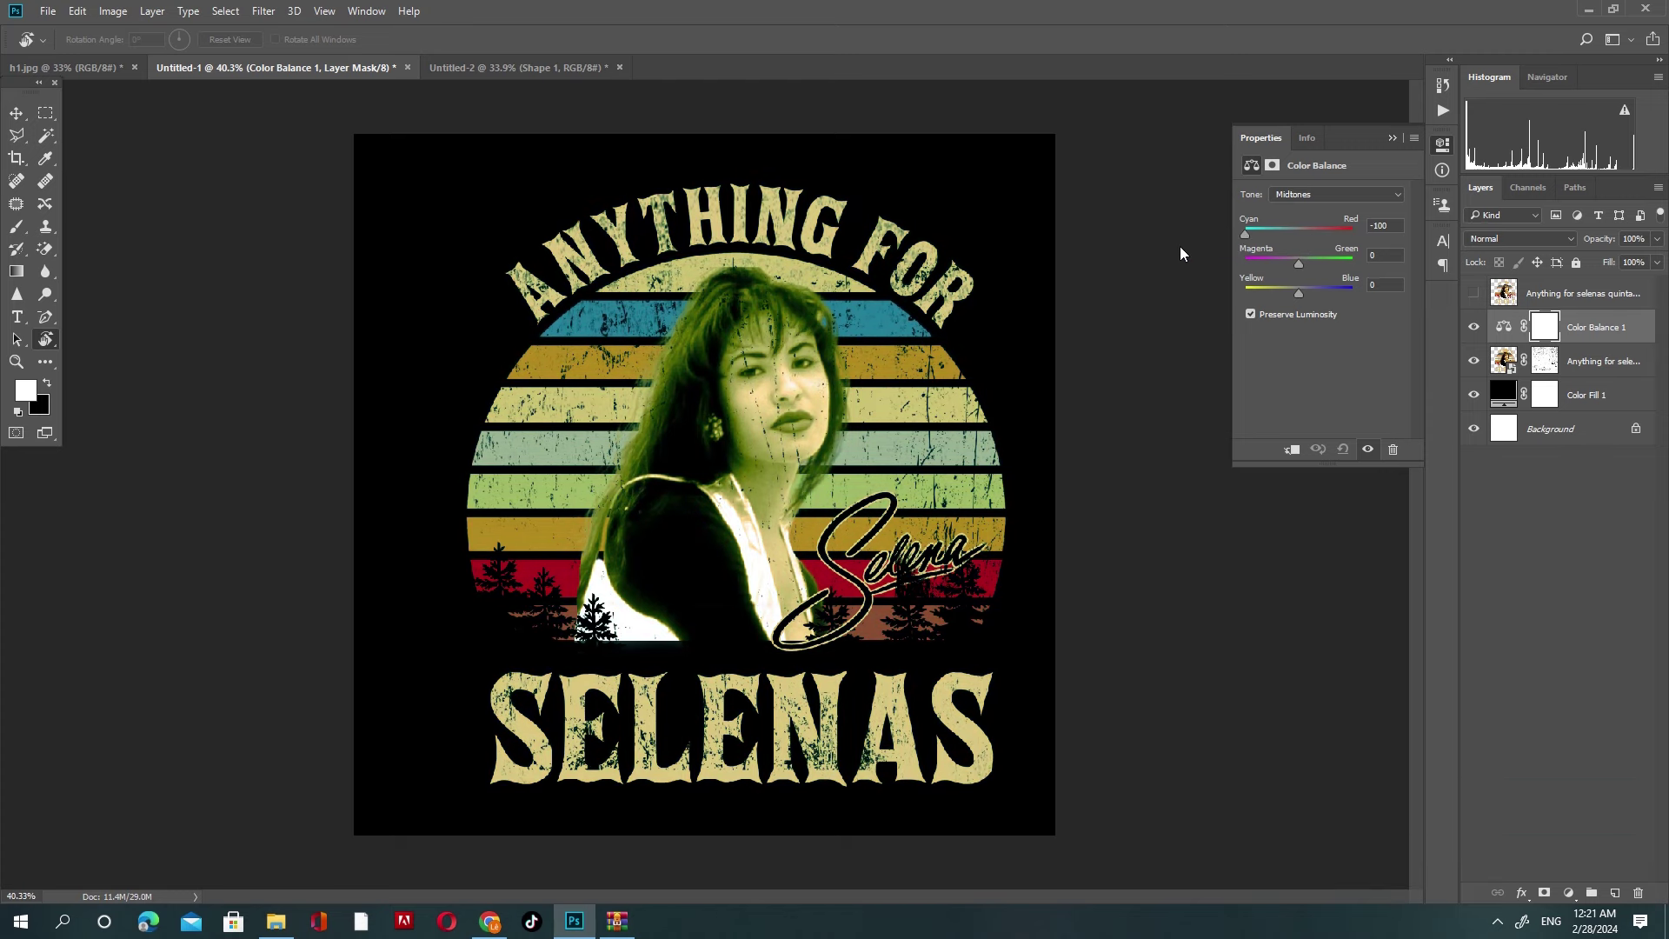
click(1334, 194)
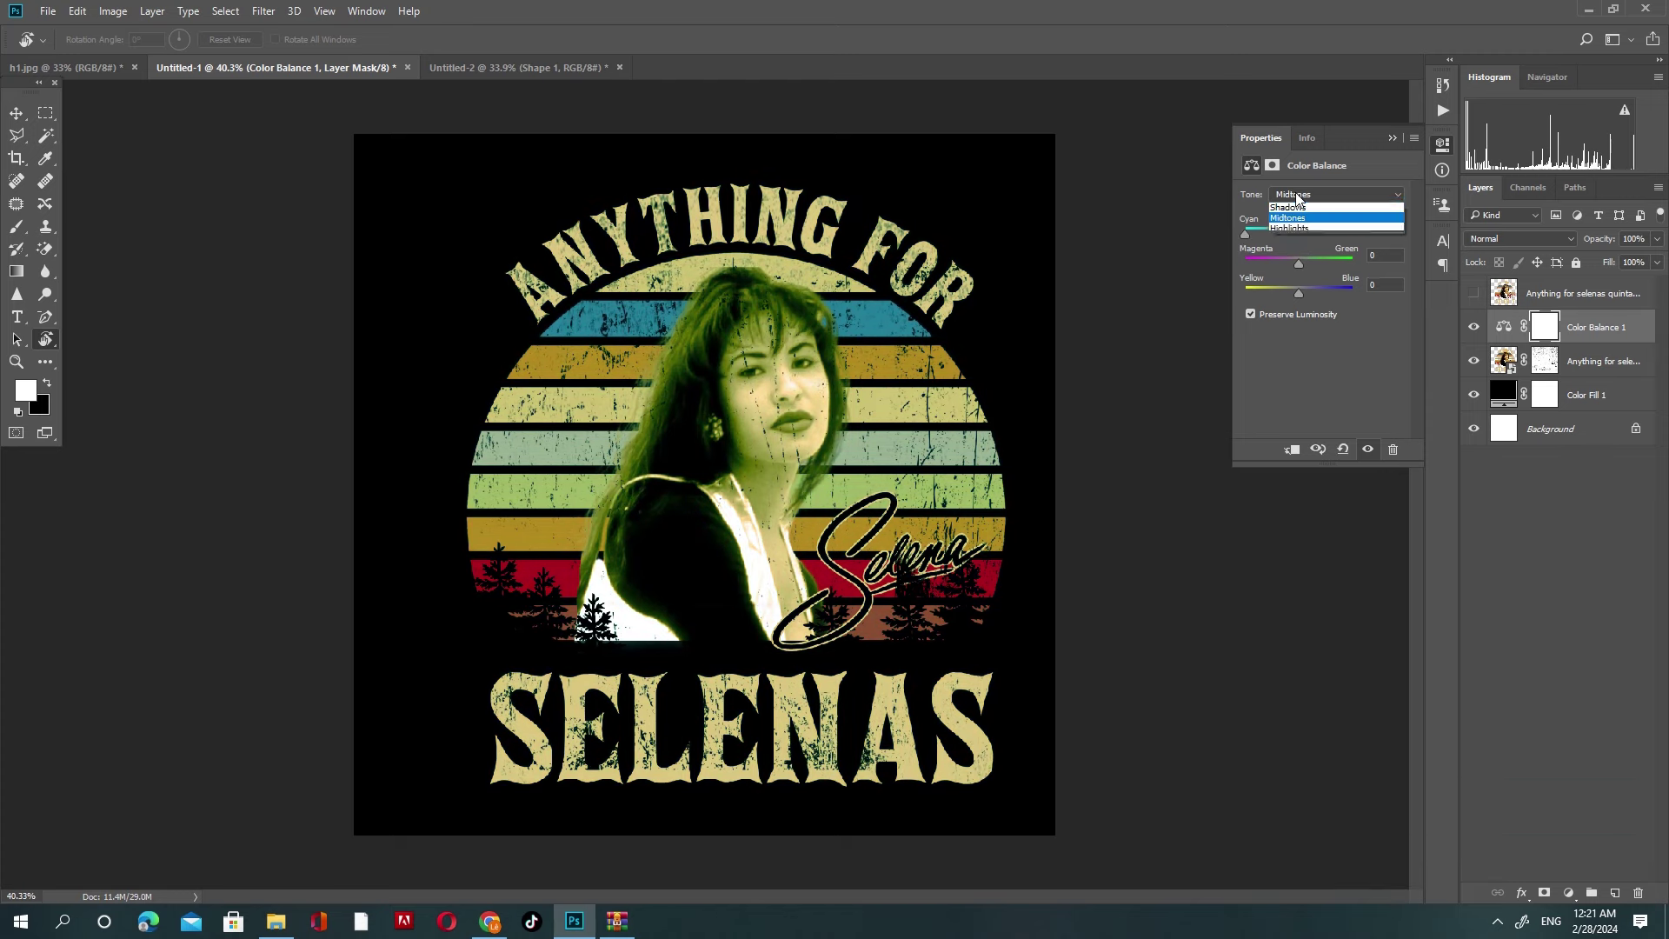
click(1296, 209)
drag(1296, 231, 1186, 237)
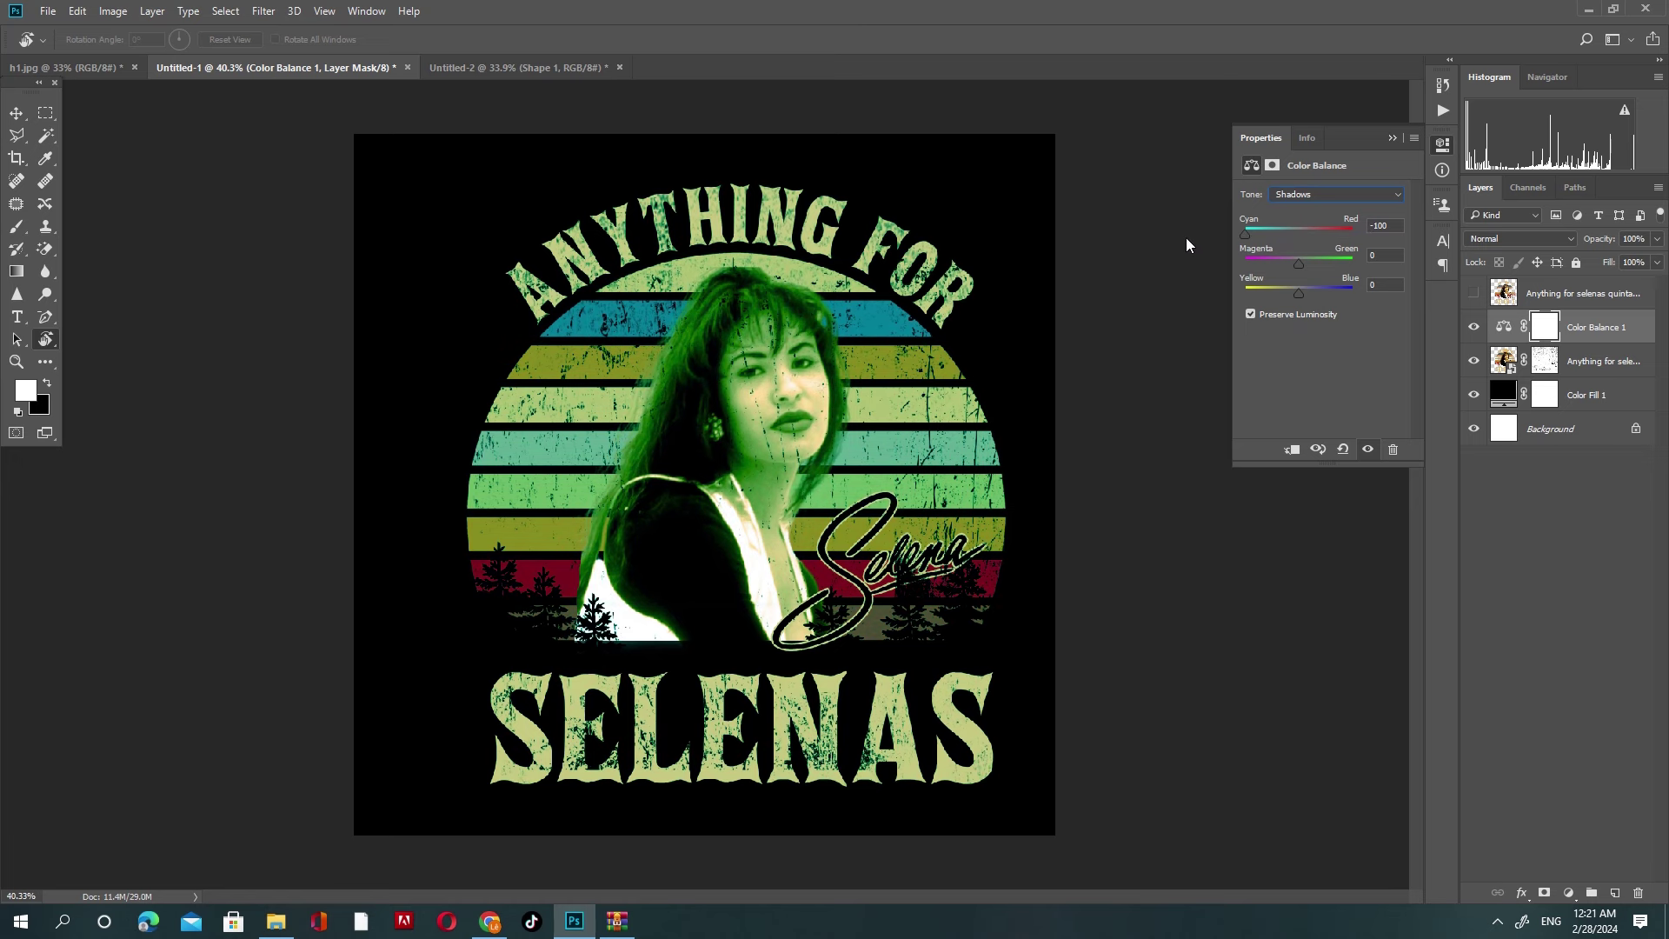
click(1297, 191)
click(1308, 230)
drag(1301, 233, 1155, 236)
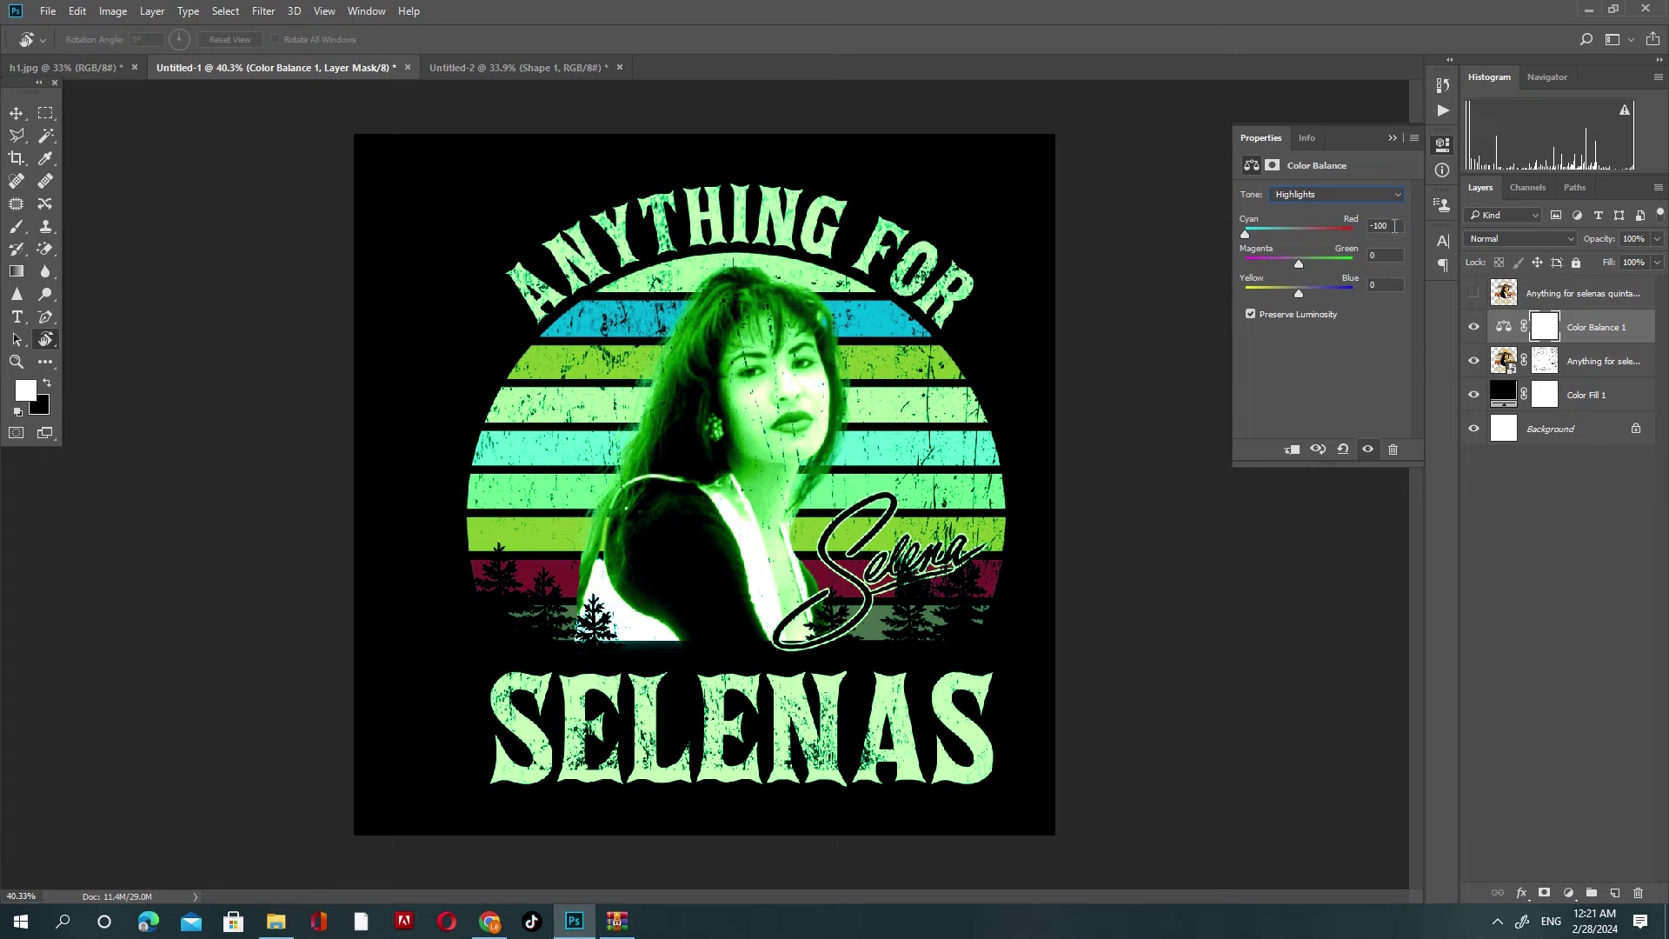
click(1638, 893)
click(799, 340)
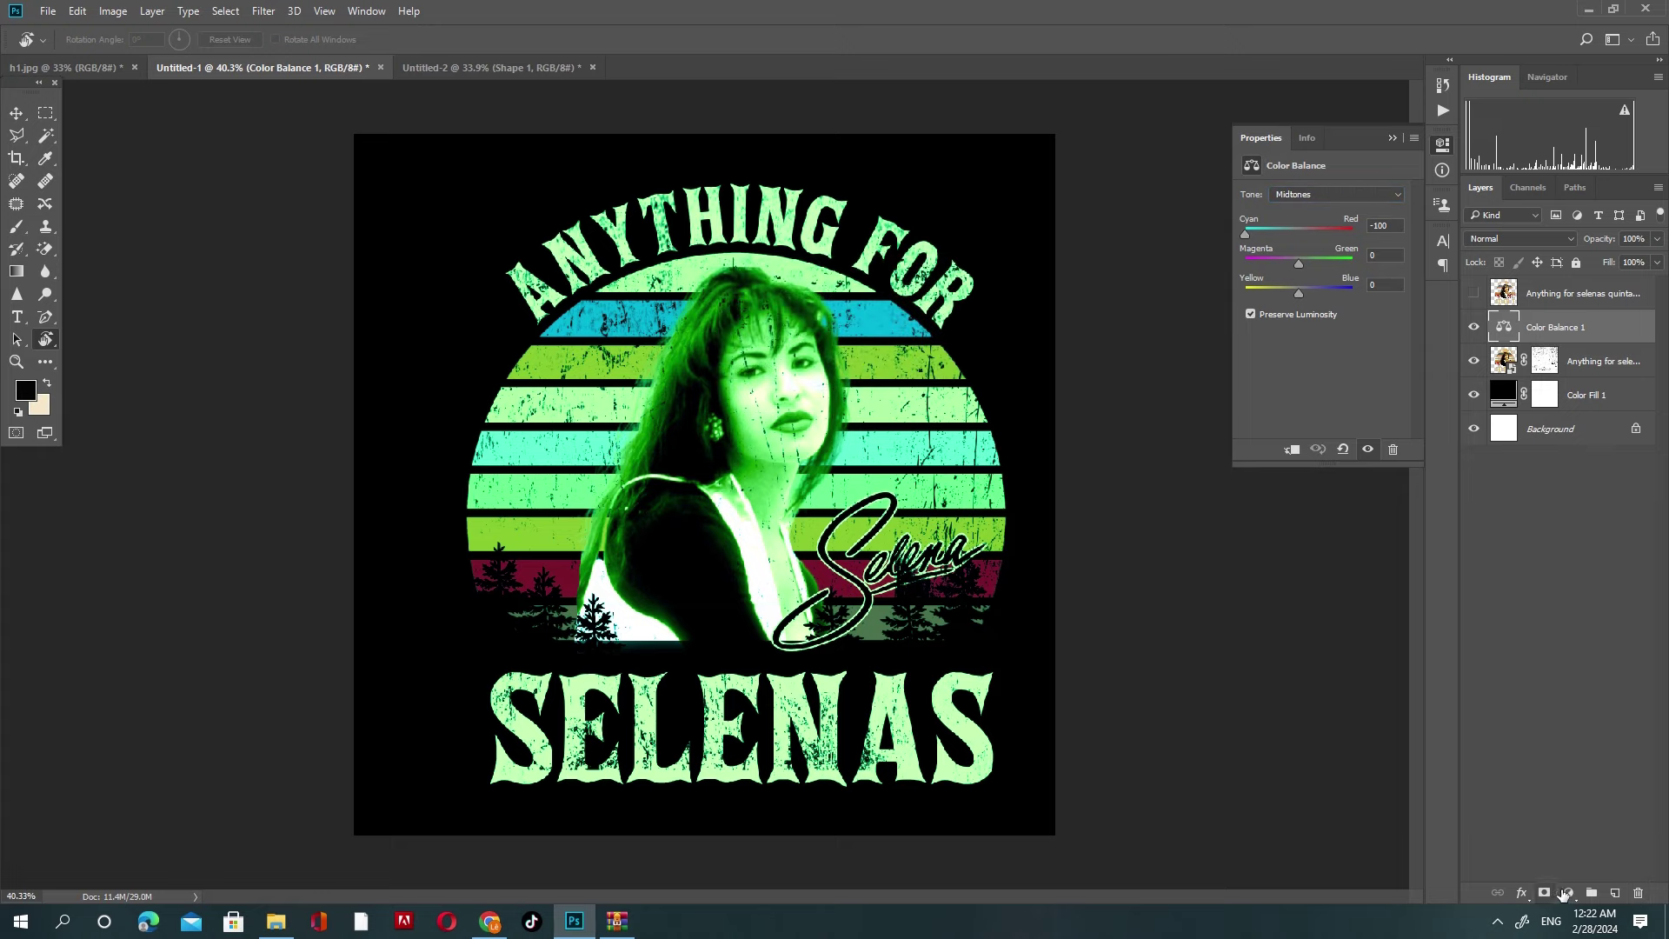
Step: Delete the Color Balance layer and try a Black & White adjustment, then undo it
key(Delete)
click(1577, 900)
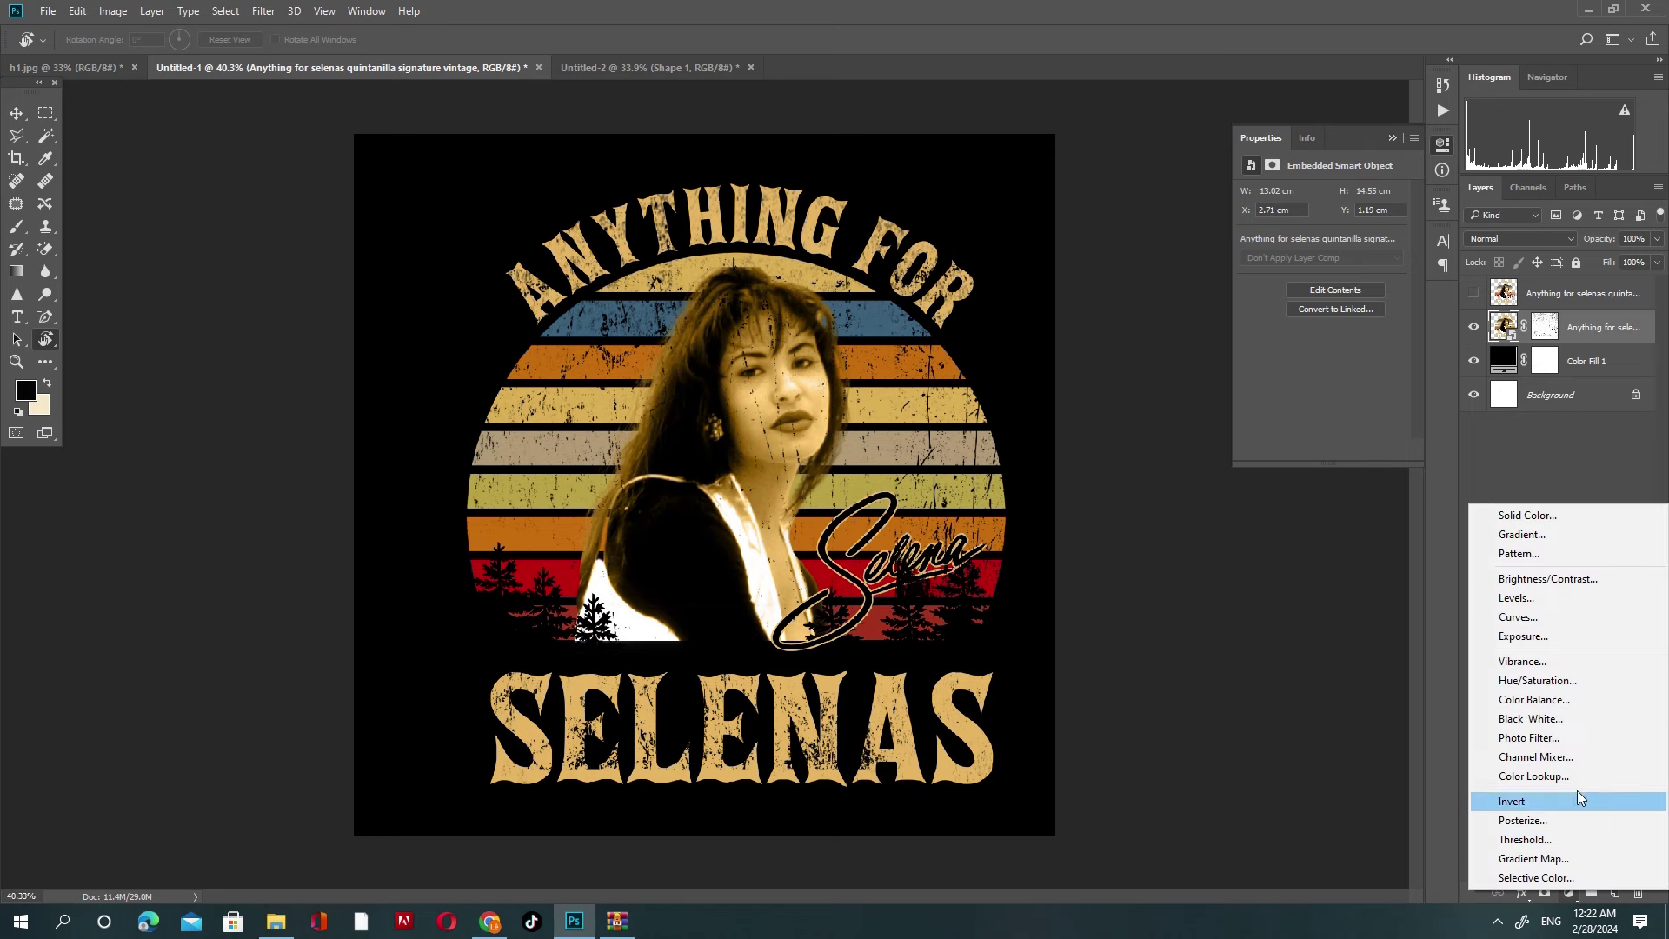
click(1572, 716)
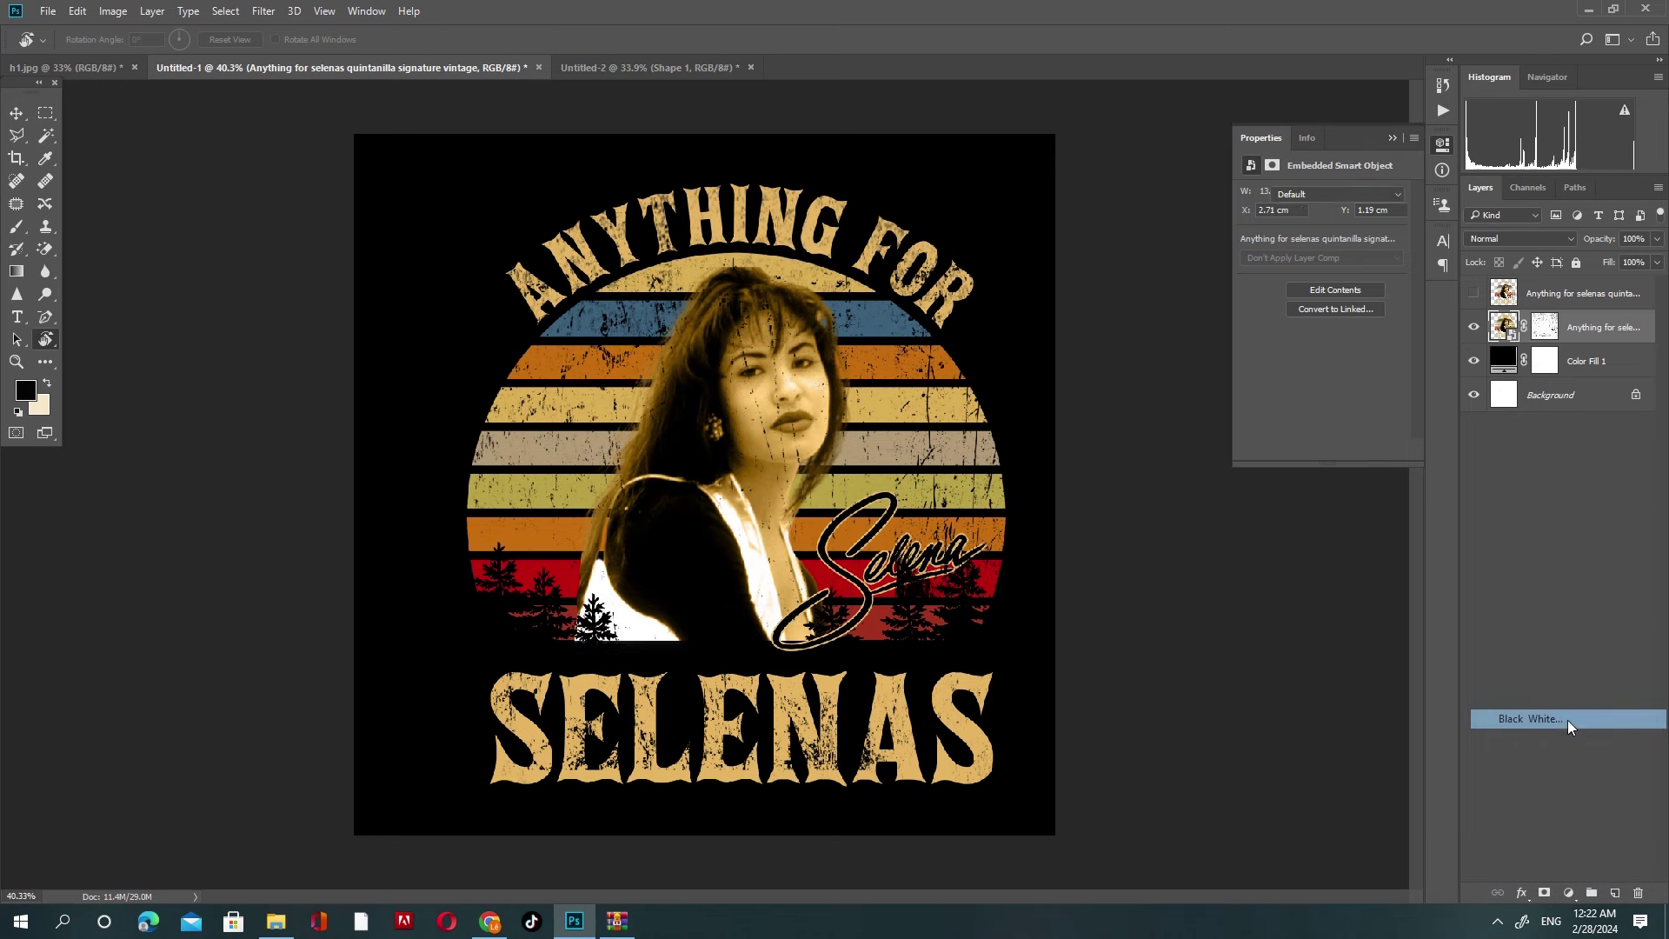
key(ctrl+z)
Step: Add a trial Photo Filter, cycle through presets like Cooling LBB, then delete the layer
click(1569, 894)
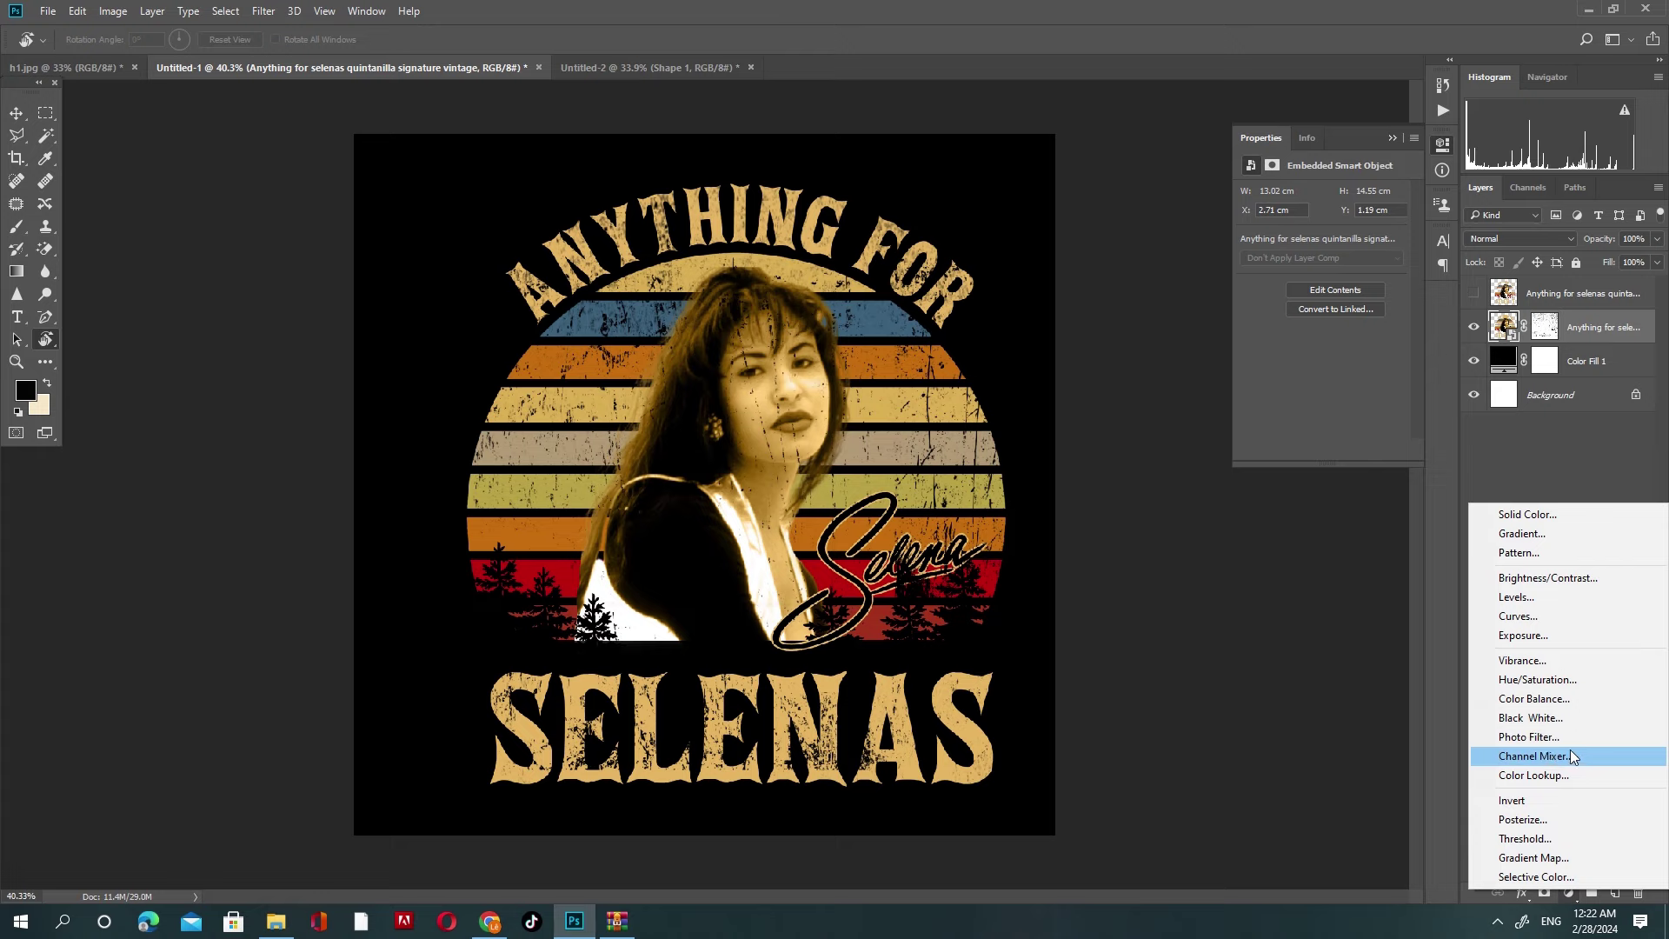
click(1568, 737)
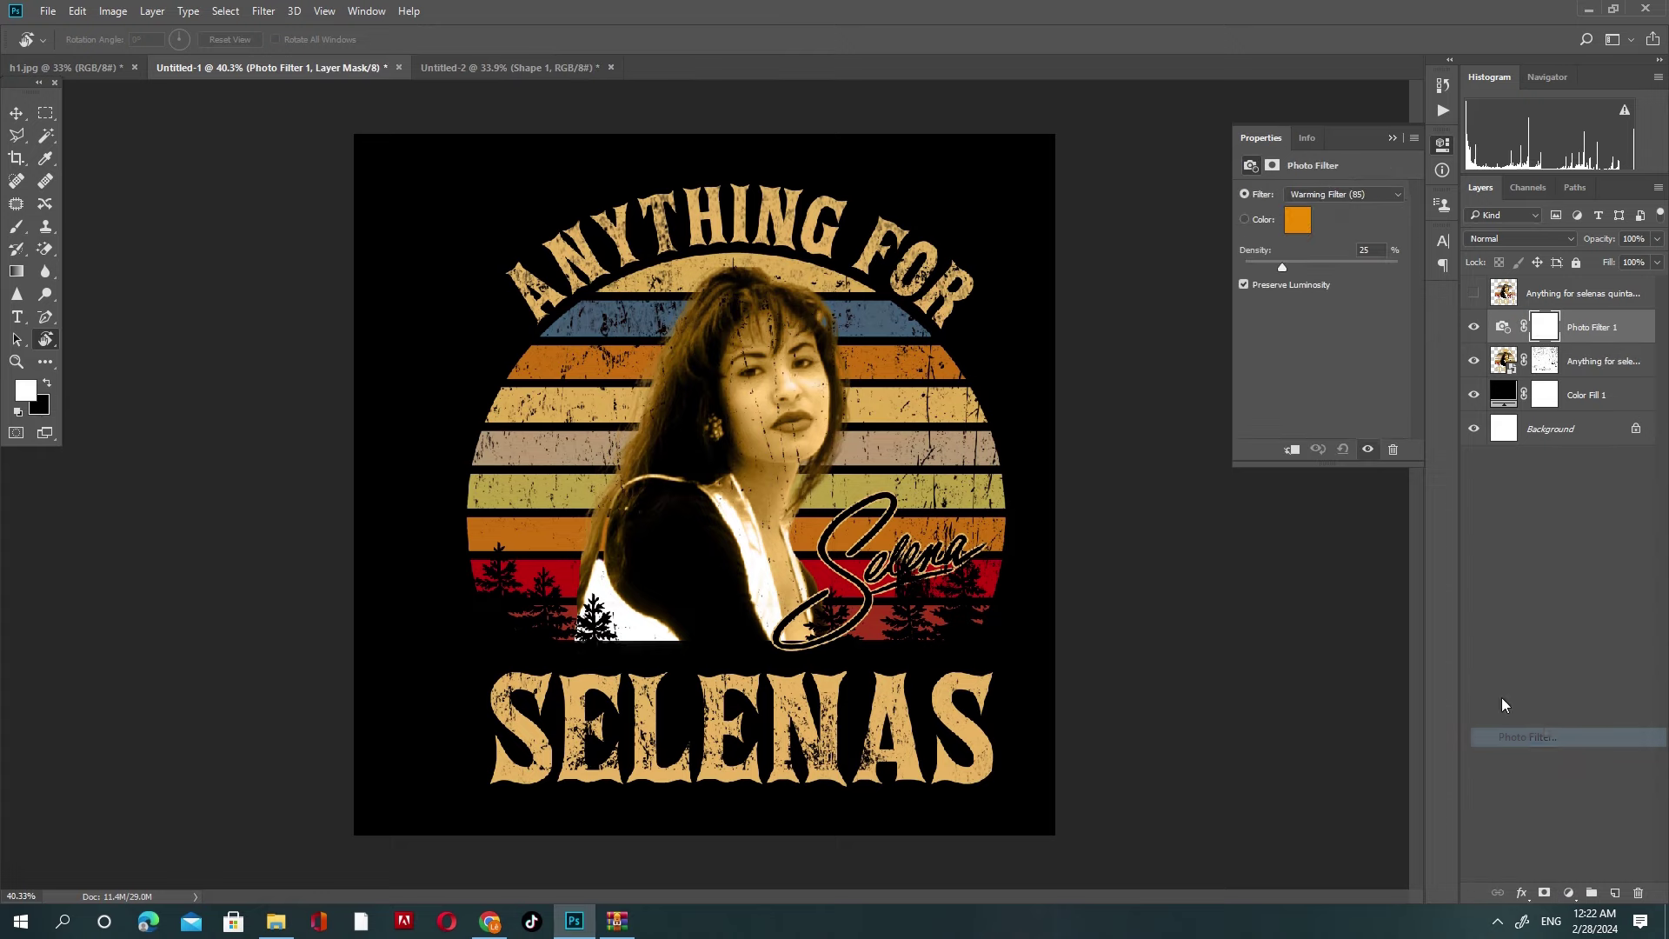
click(1358, 193)
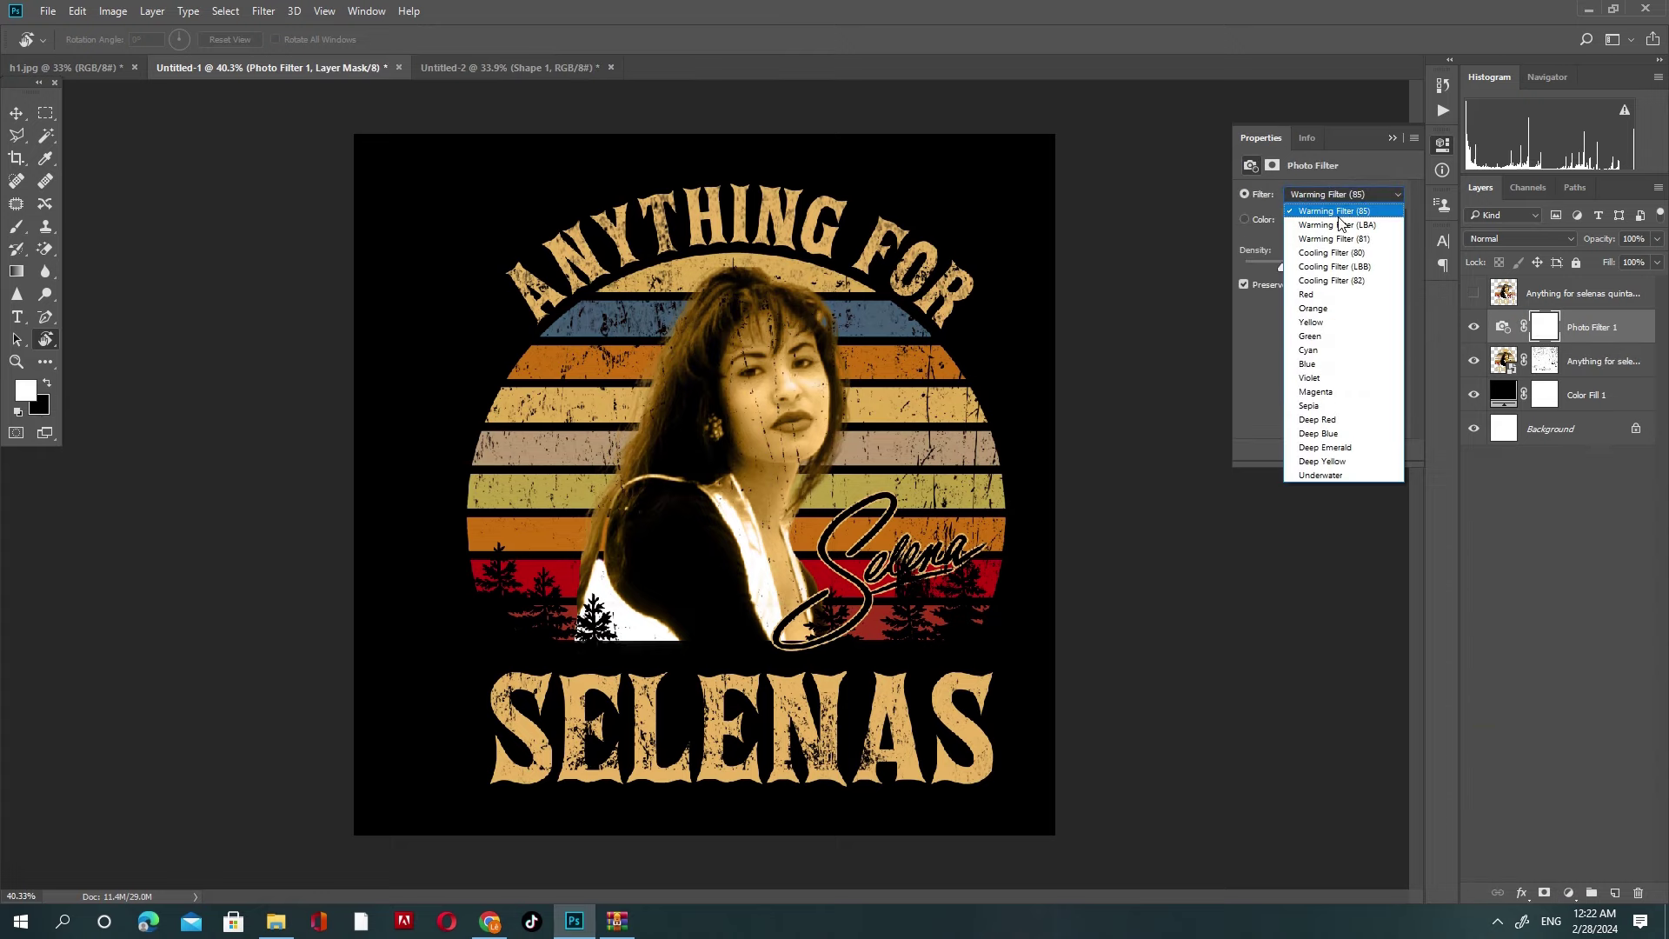
click(1332, 252)
key(Down)
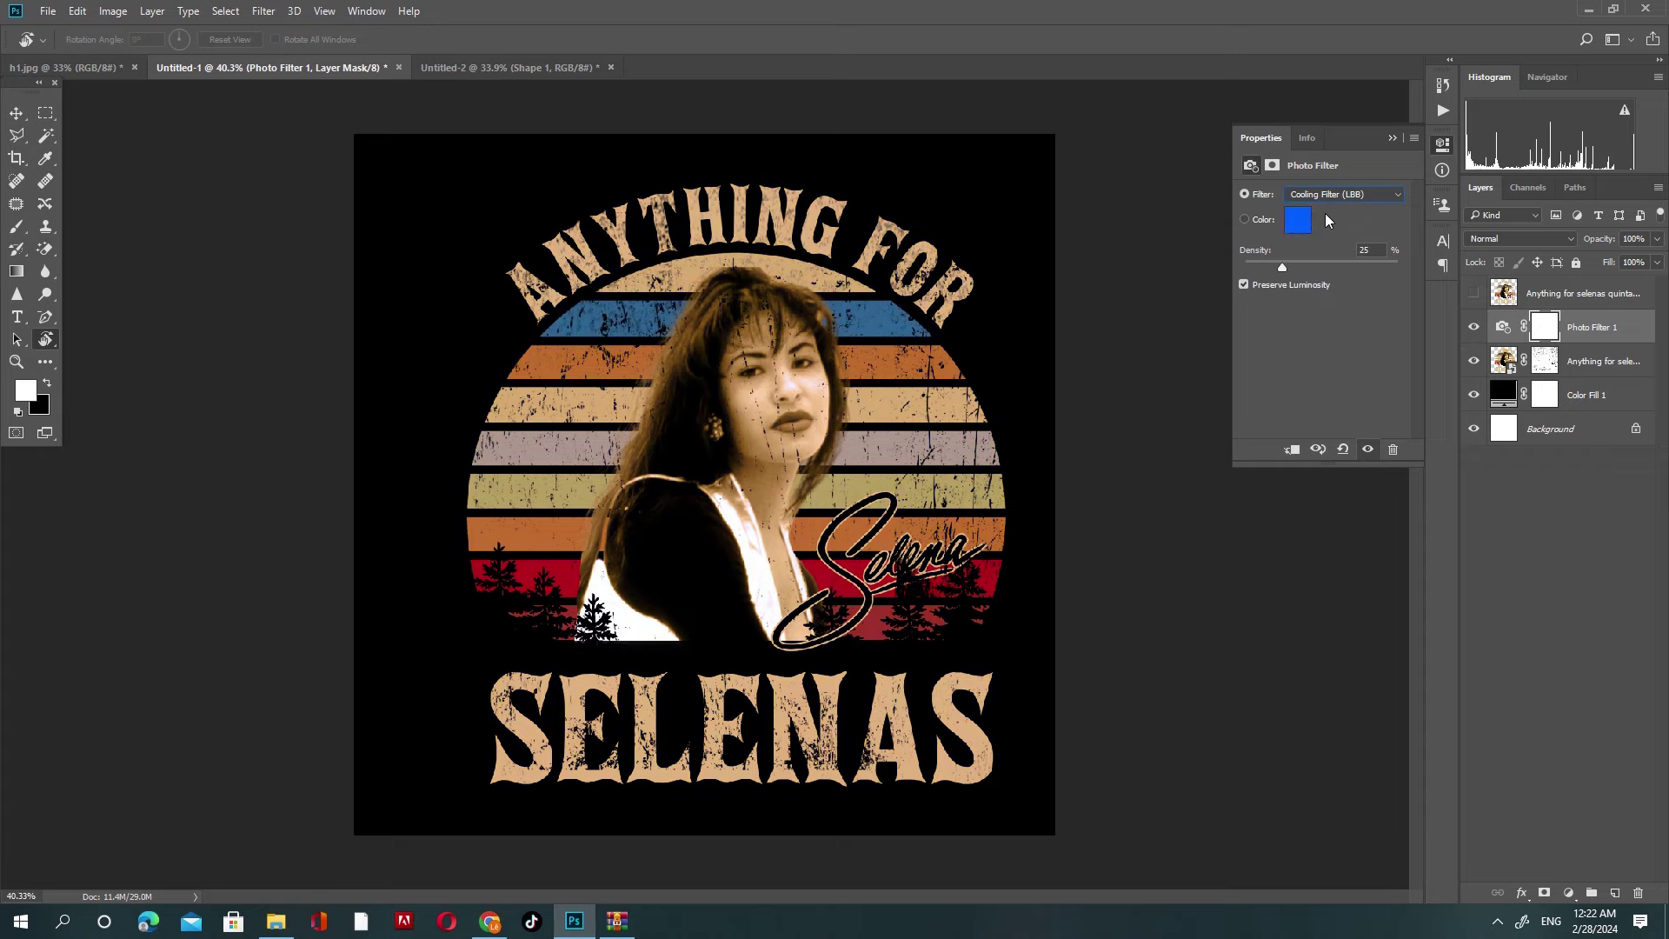
key(Down)
key(Down)
key(Down)
key(Down)
key(Down)
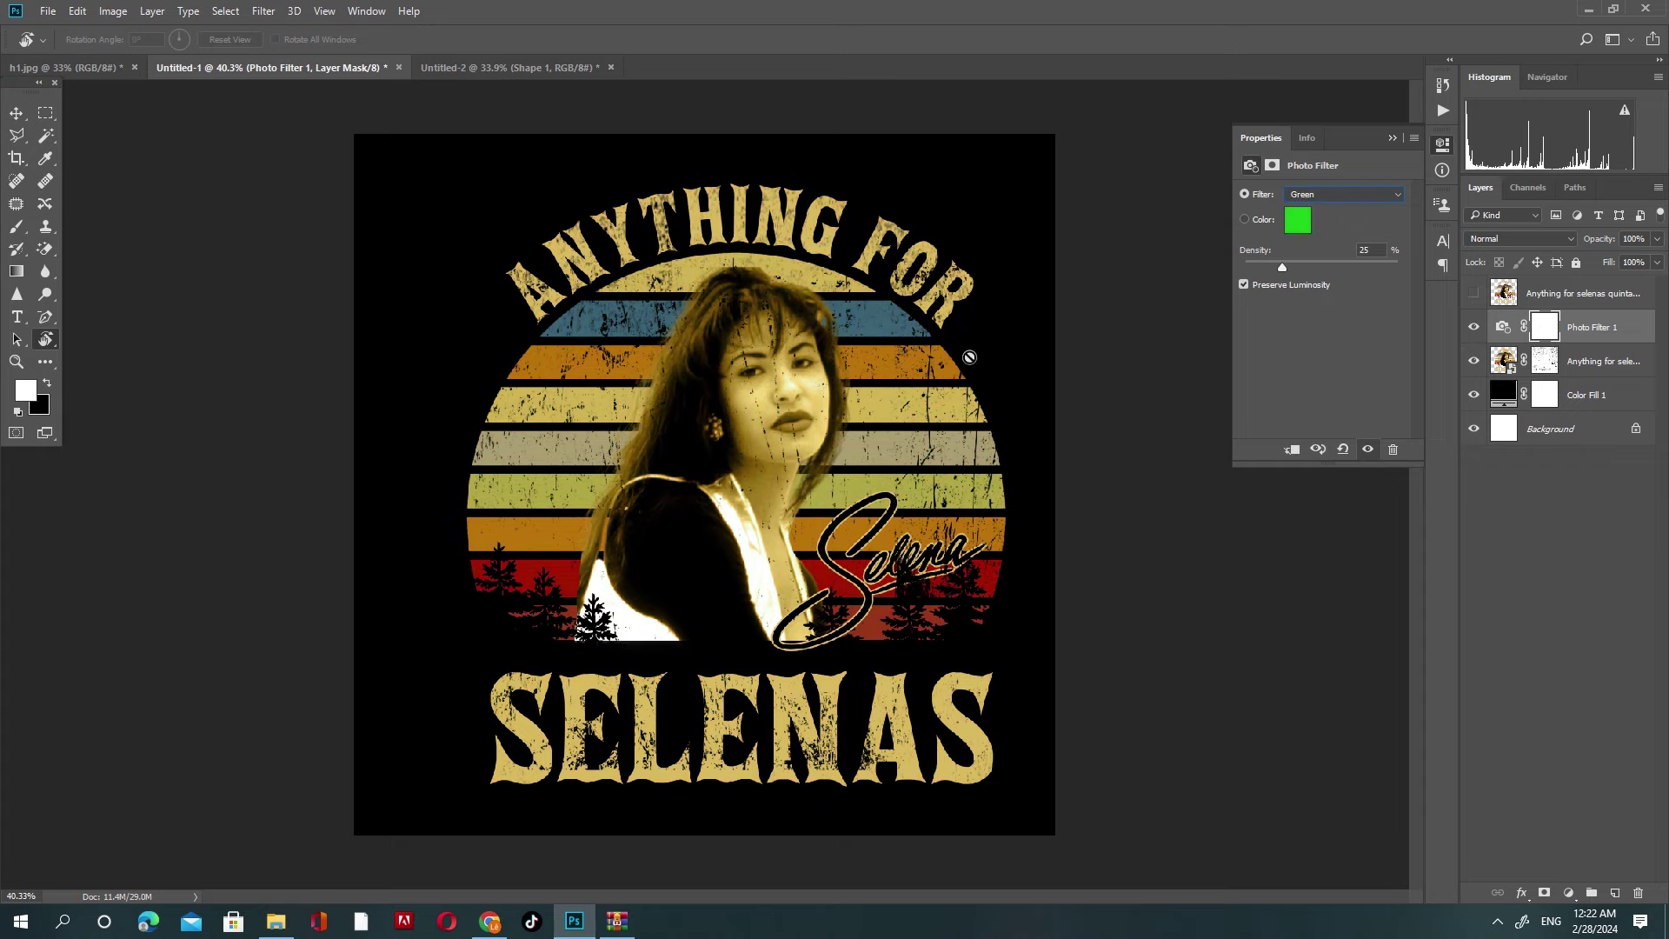
click(1513, 330)
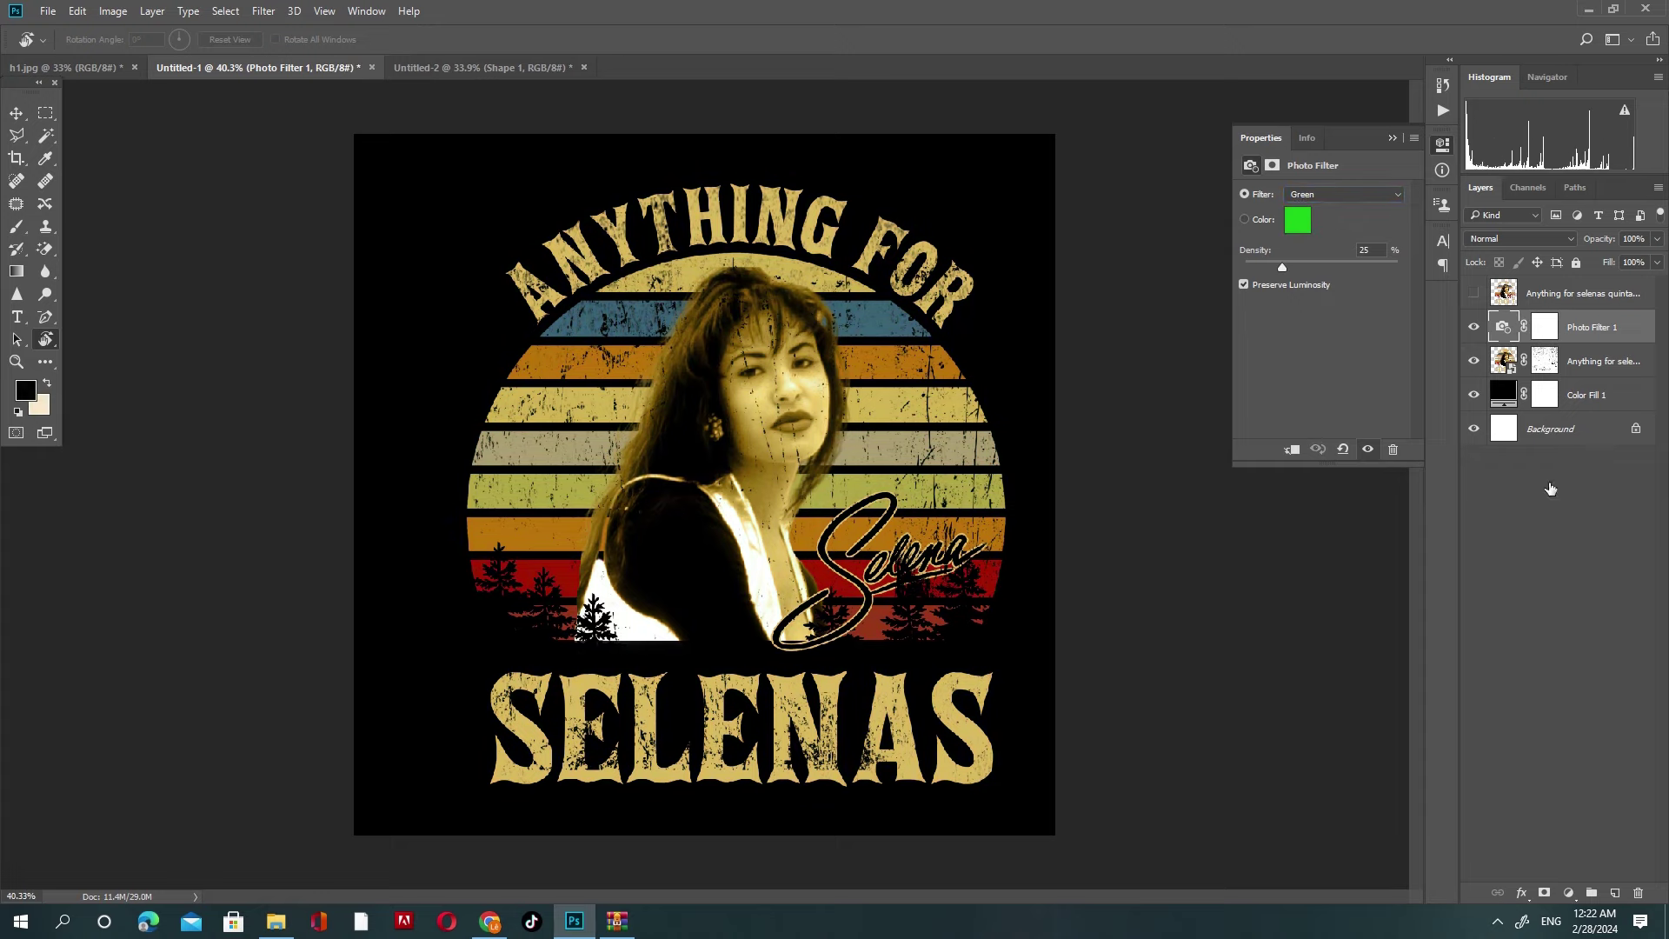
click(1638, 893)
key(Return)
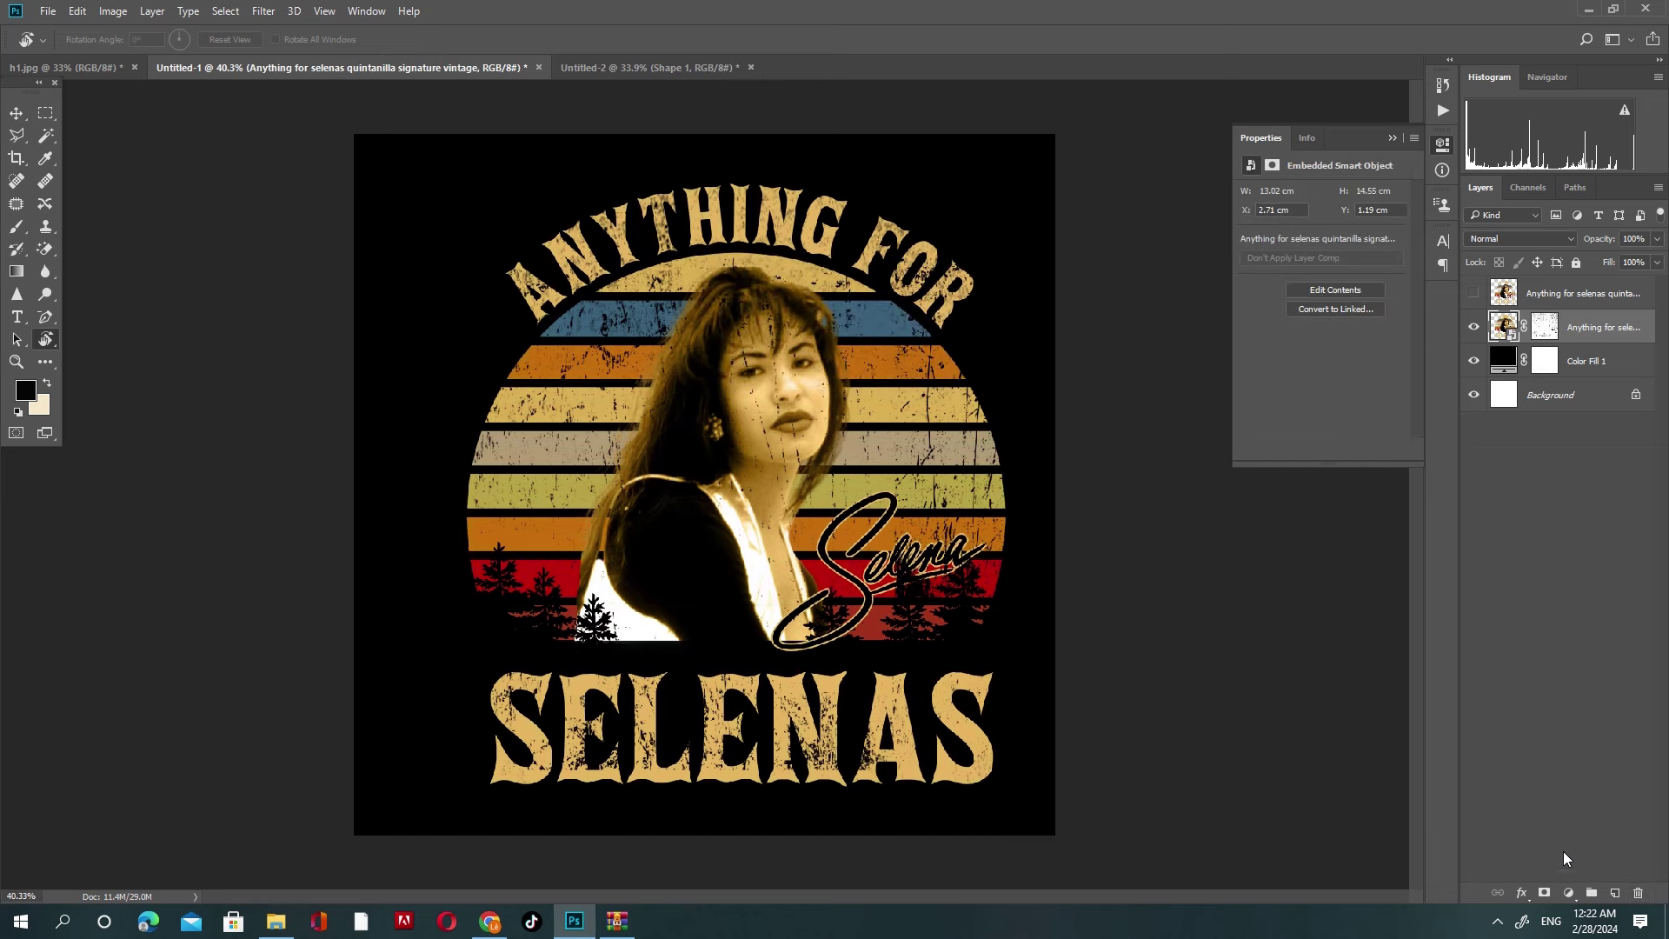
click(1568, 893)
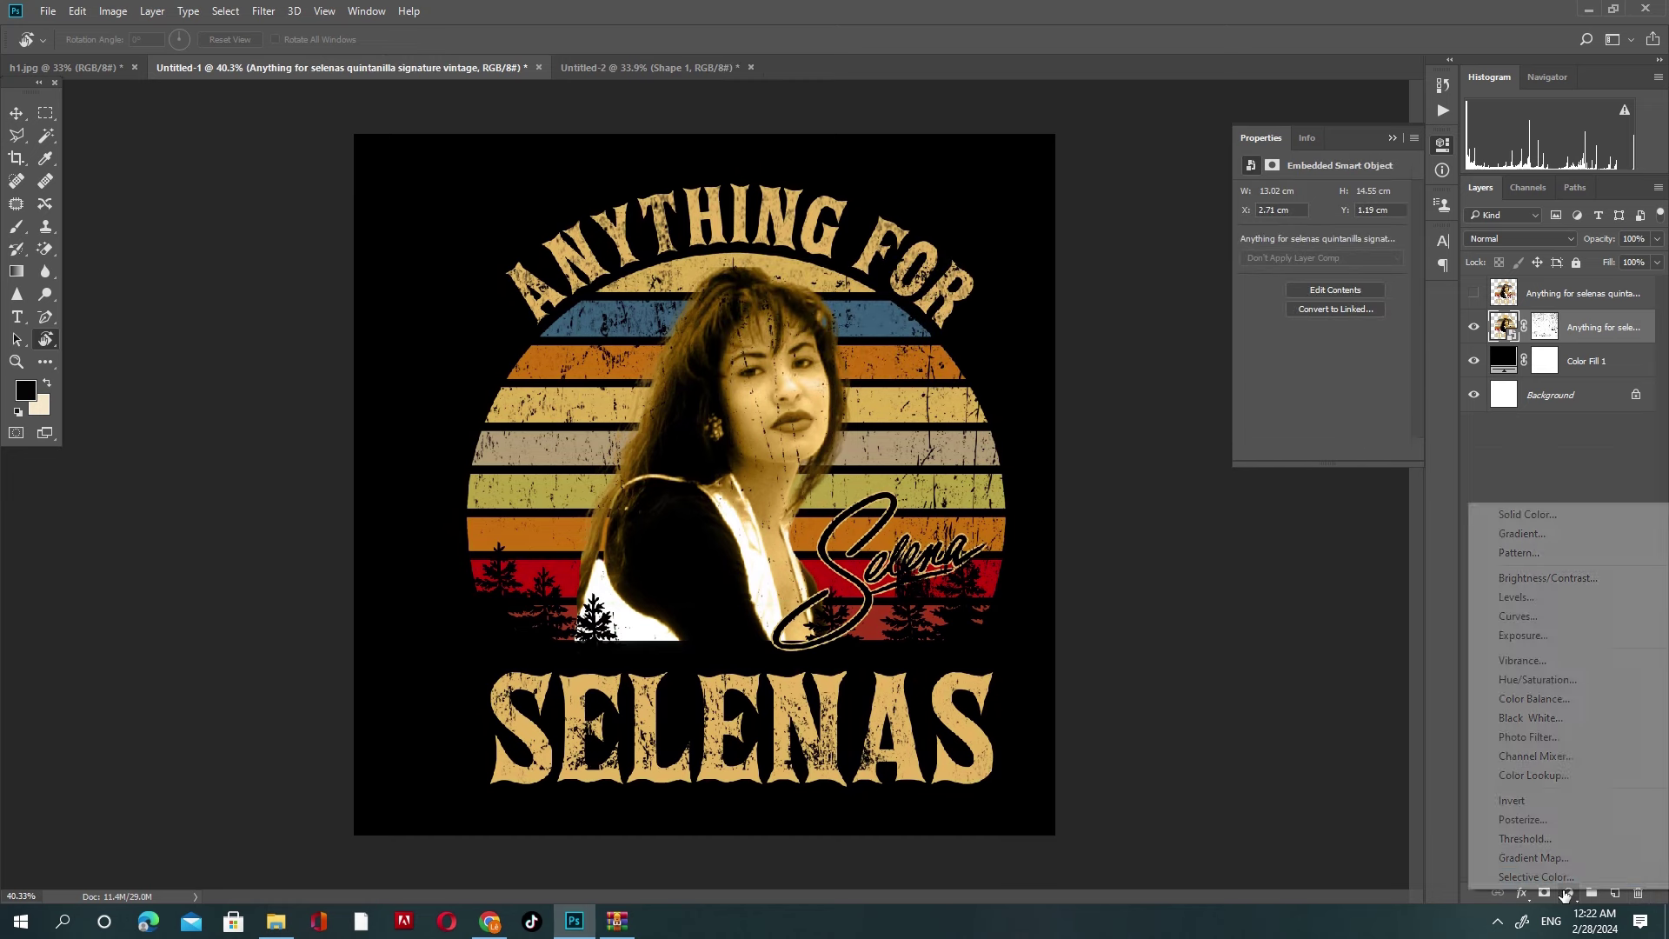
click(1556, 758)
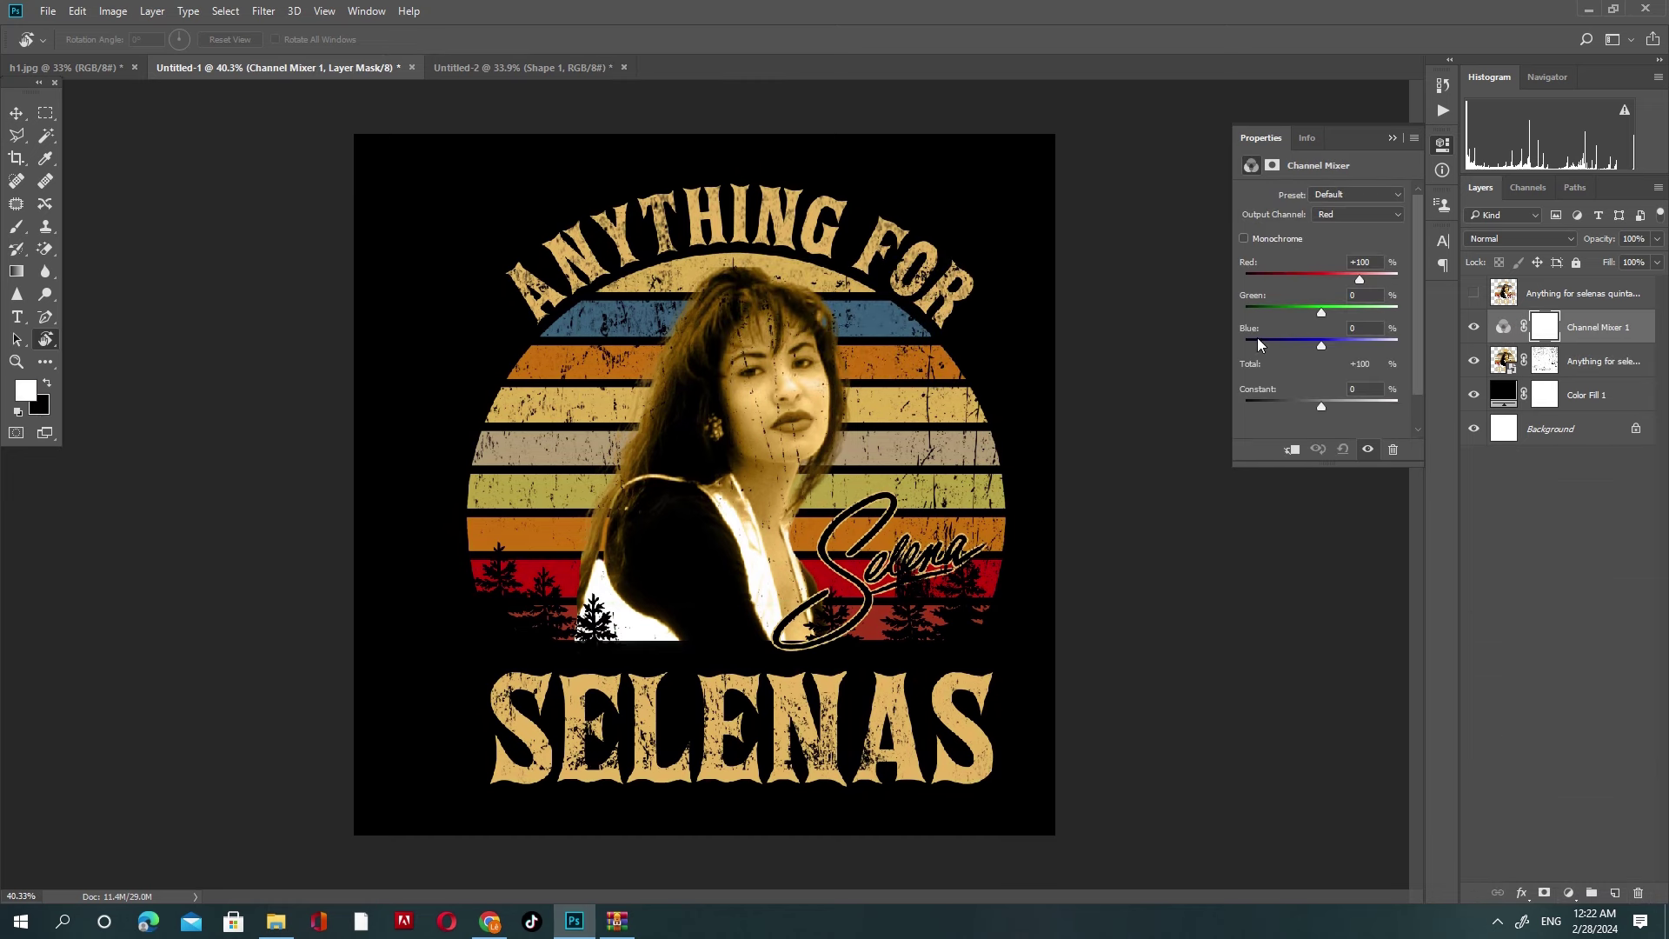
click(1325, 195)
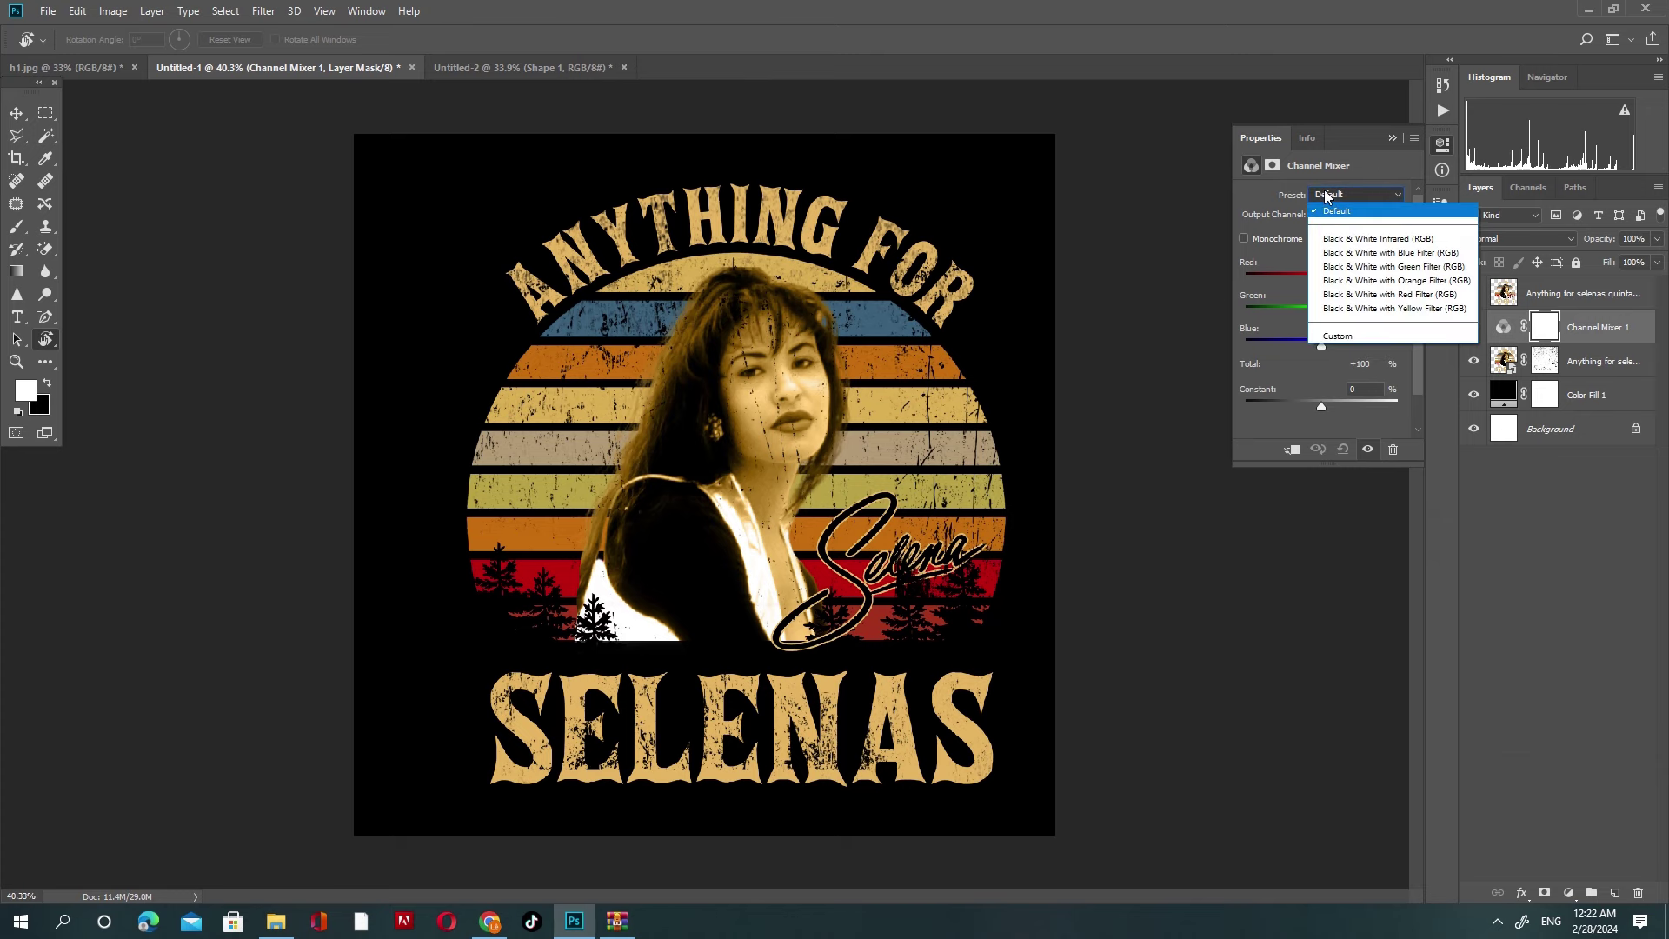
click(1343, 239)
key(Down)
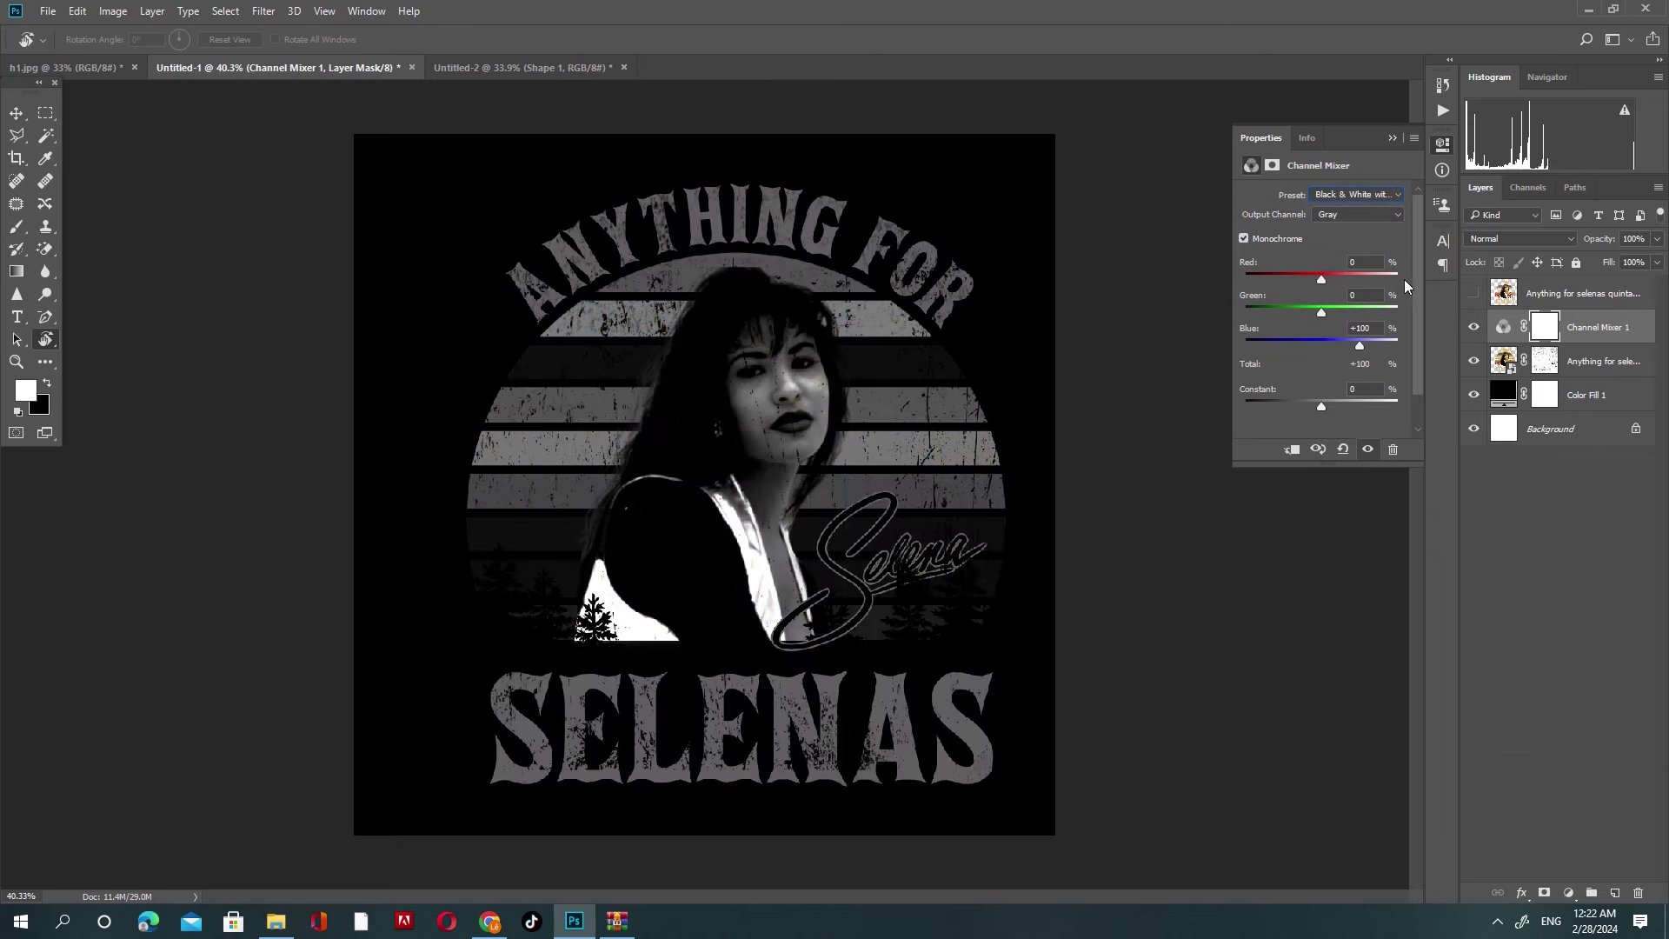
key(Down)
click(1347, 198)
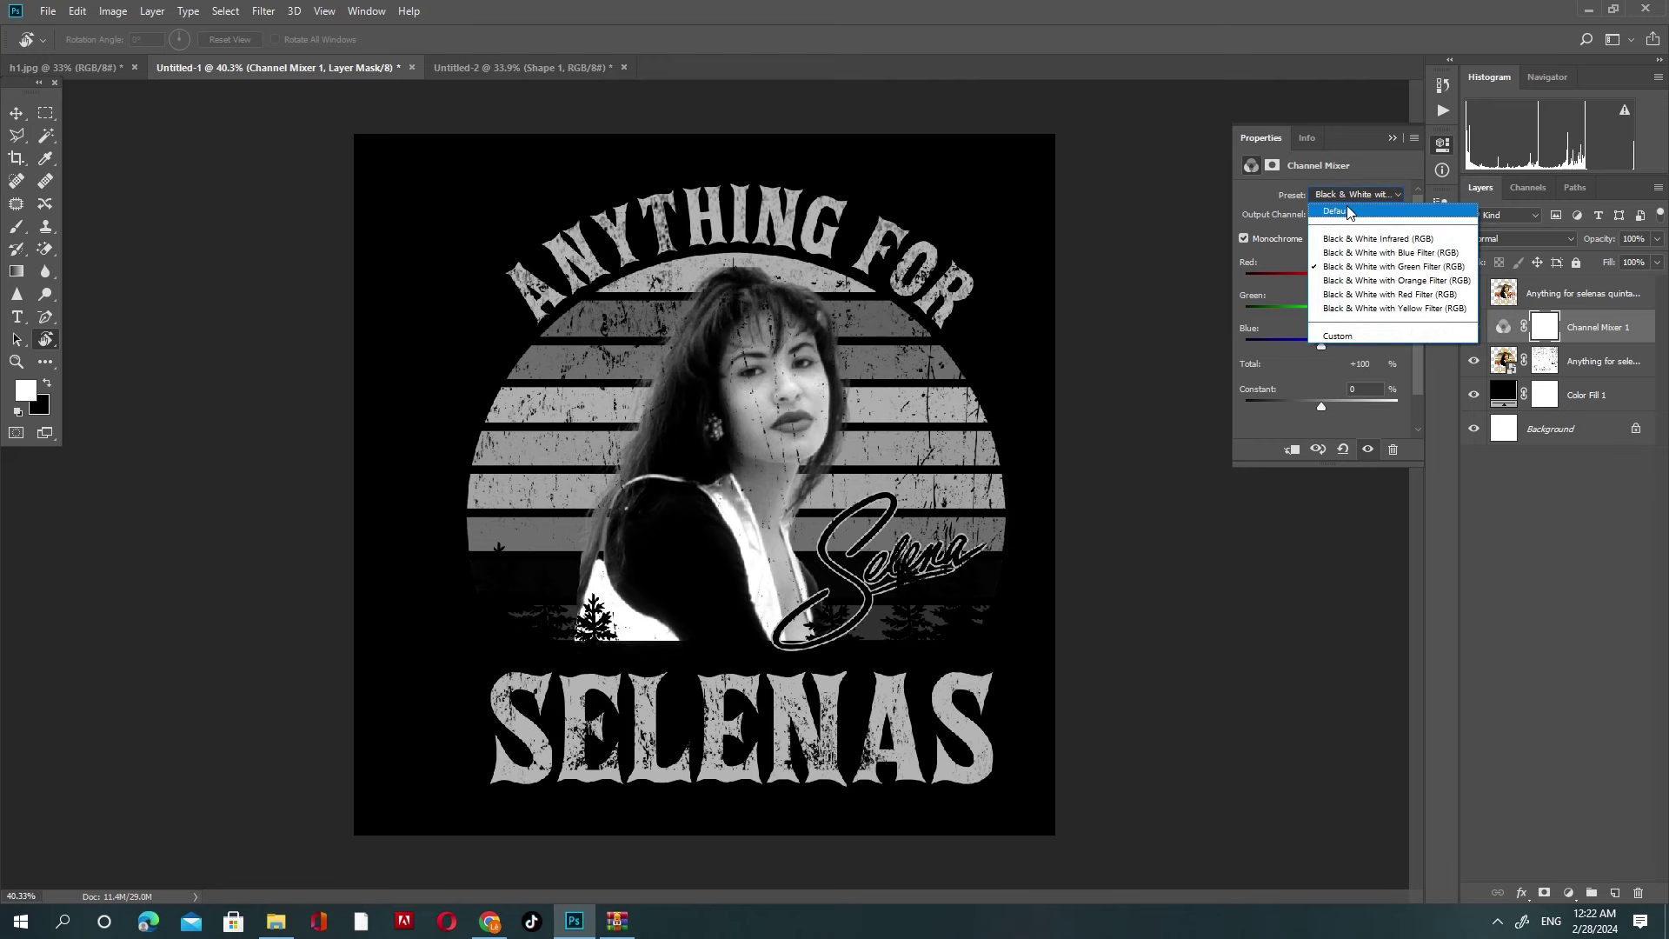
click(1349, 212)
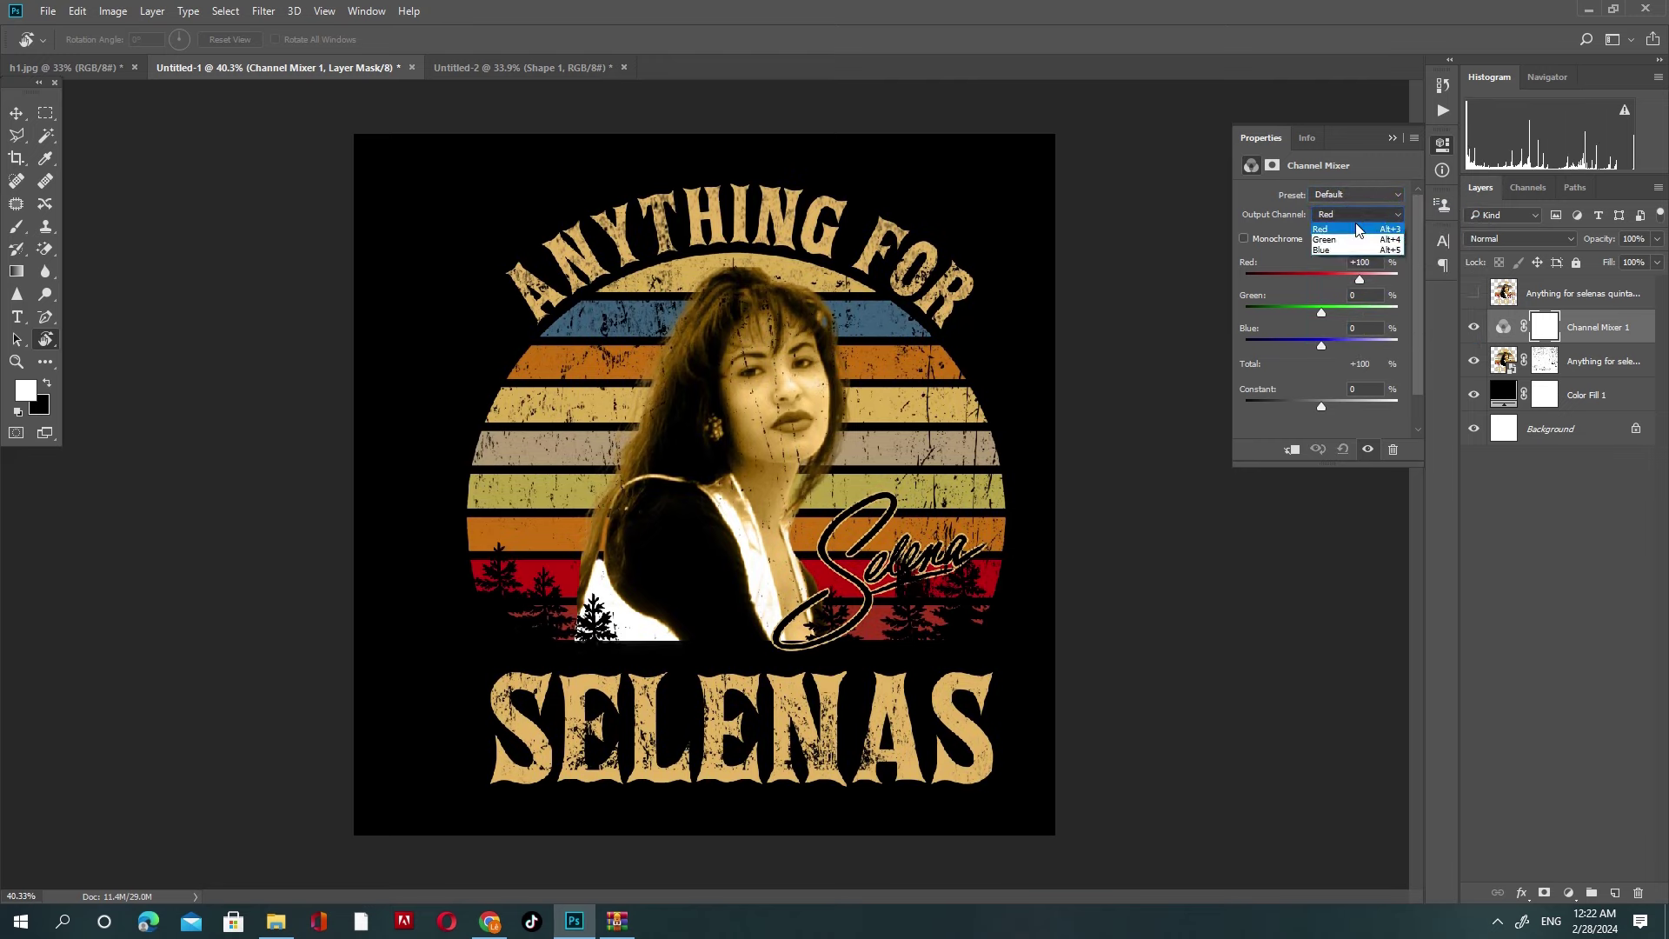
click(1356, 214)
drag(1350, 316, 1323, 328)
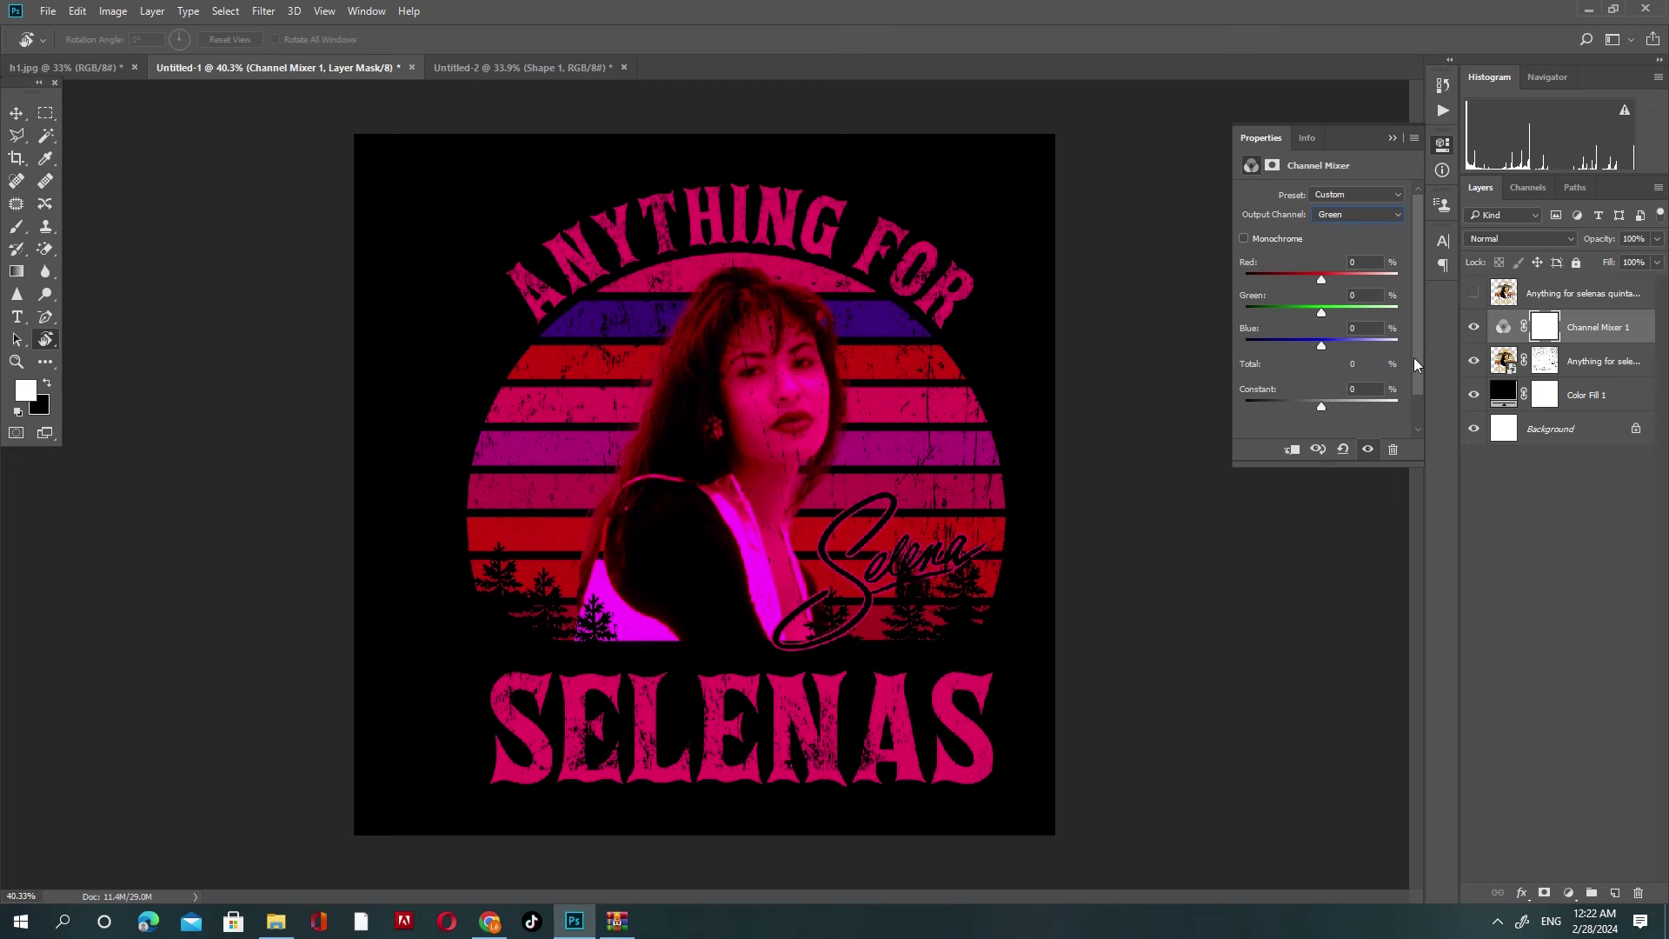
scroll(1413, 358, down, 1)
mouse_move(1321, 299)
mouse_down()
mouse_move(1349, 300)
mouse_move(1297, 269)
mouse_move(1319, 264)
mouse_up()
click(1639, 893)
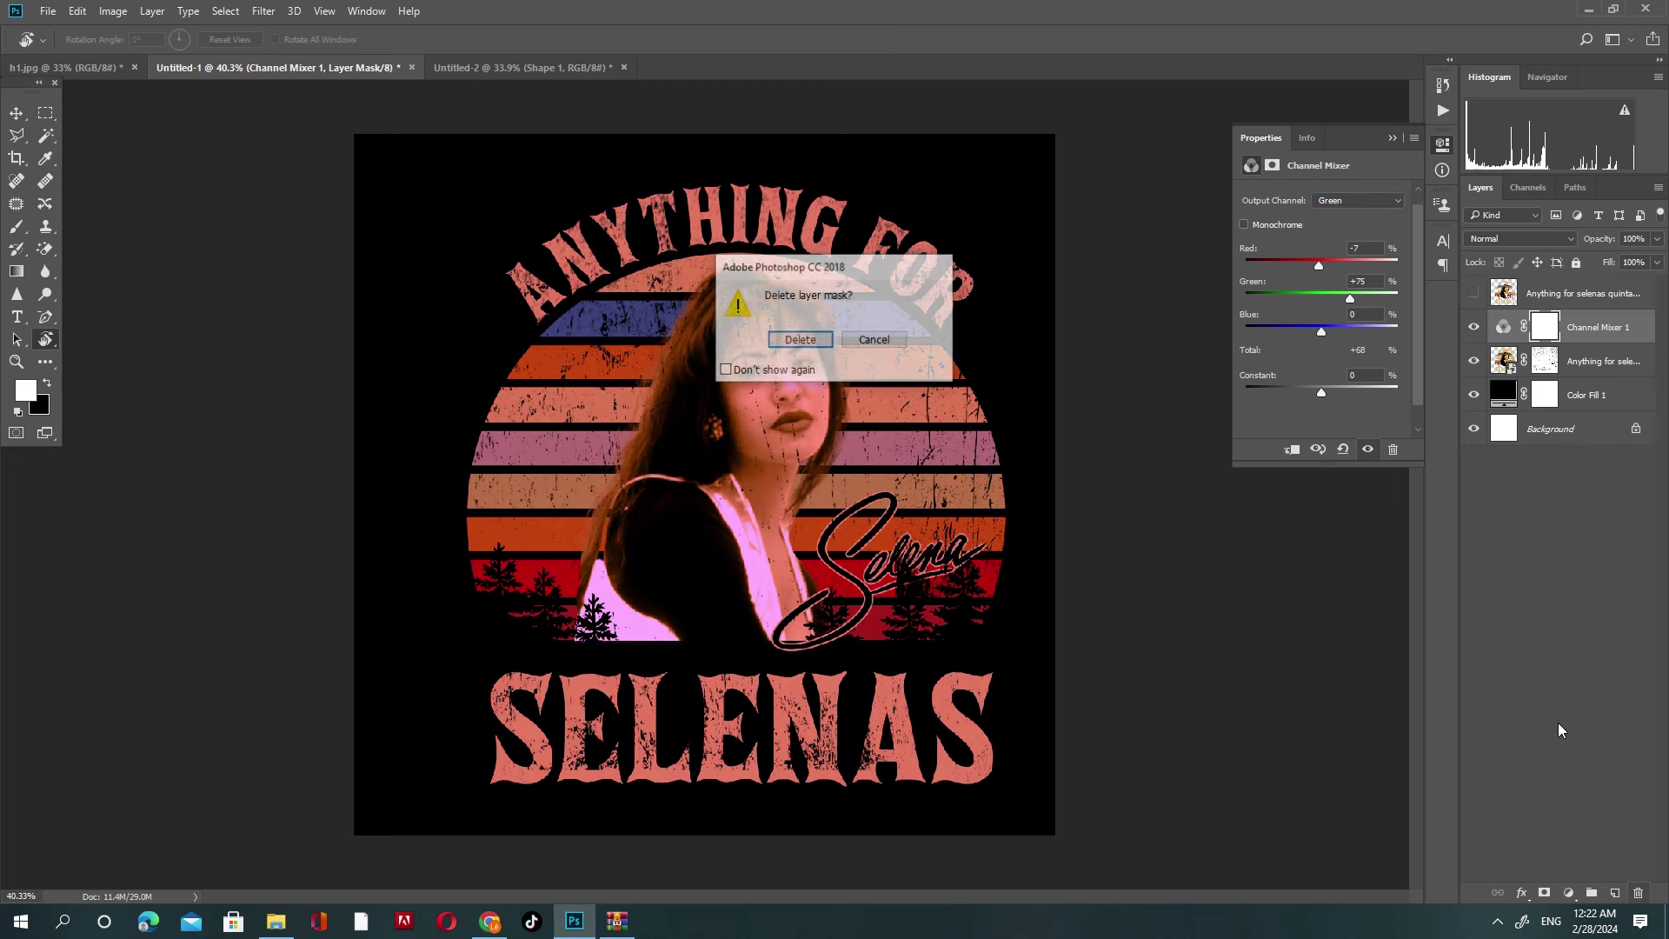
click(791, 341)
key(Delete)
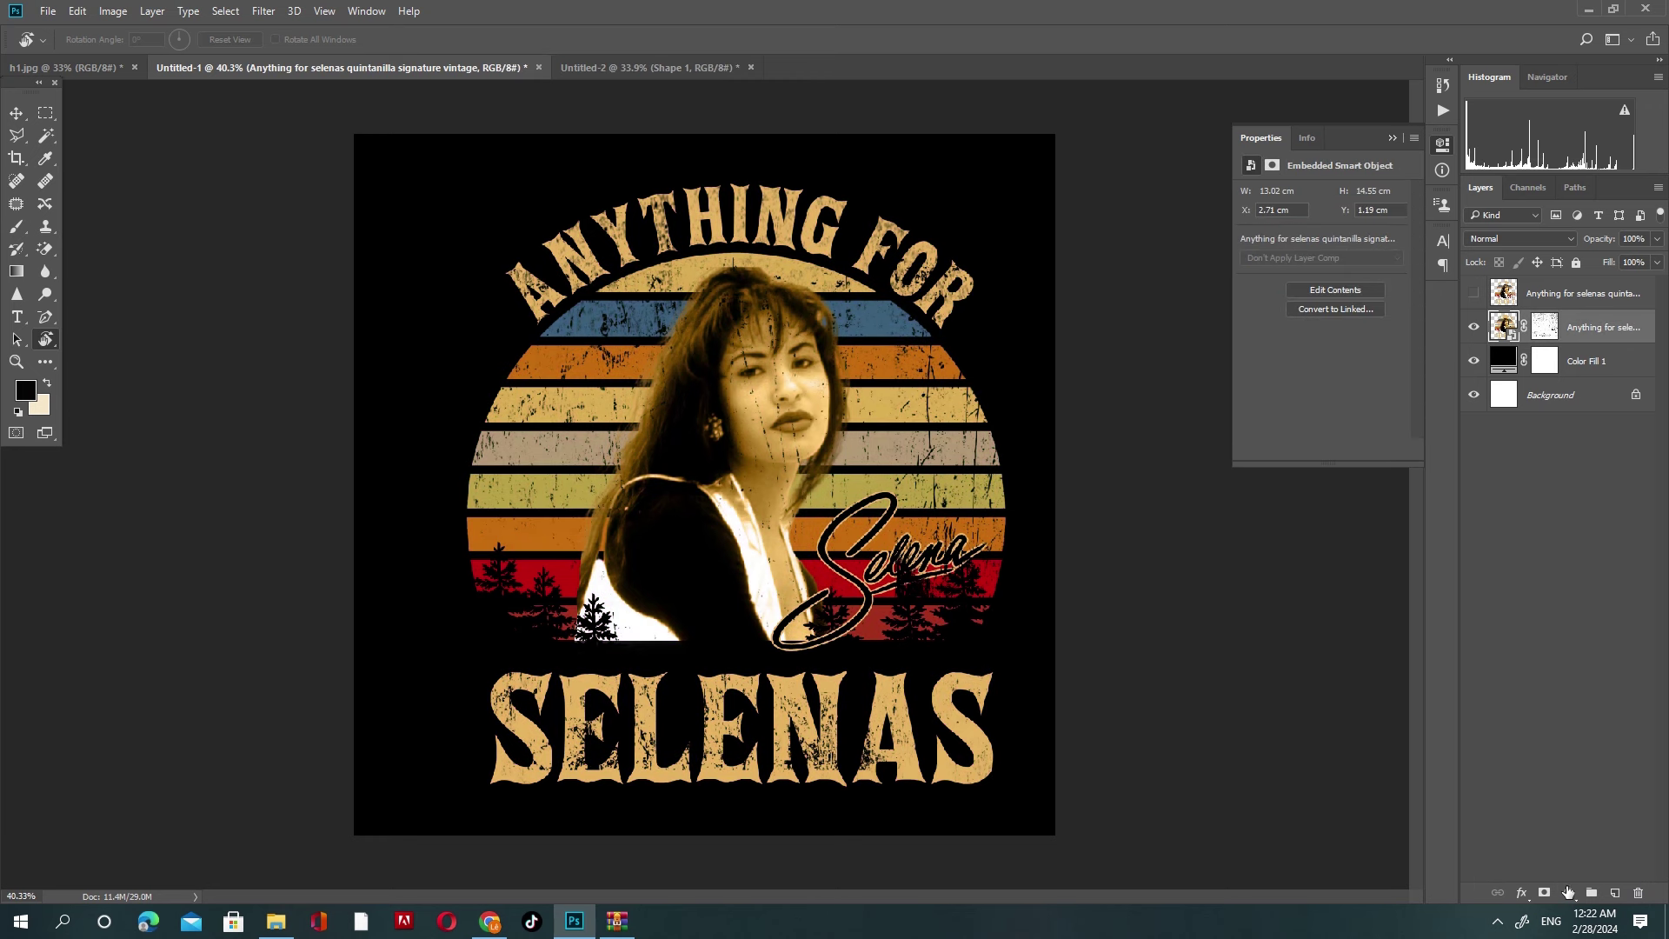
click(1568, 892)
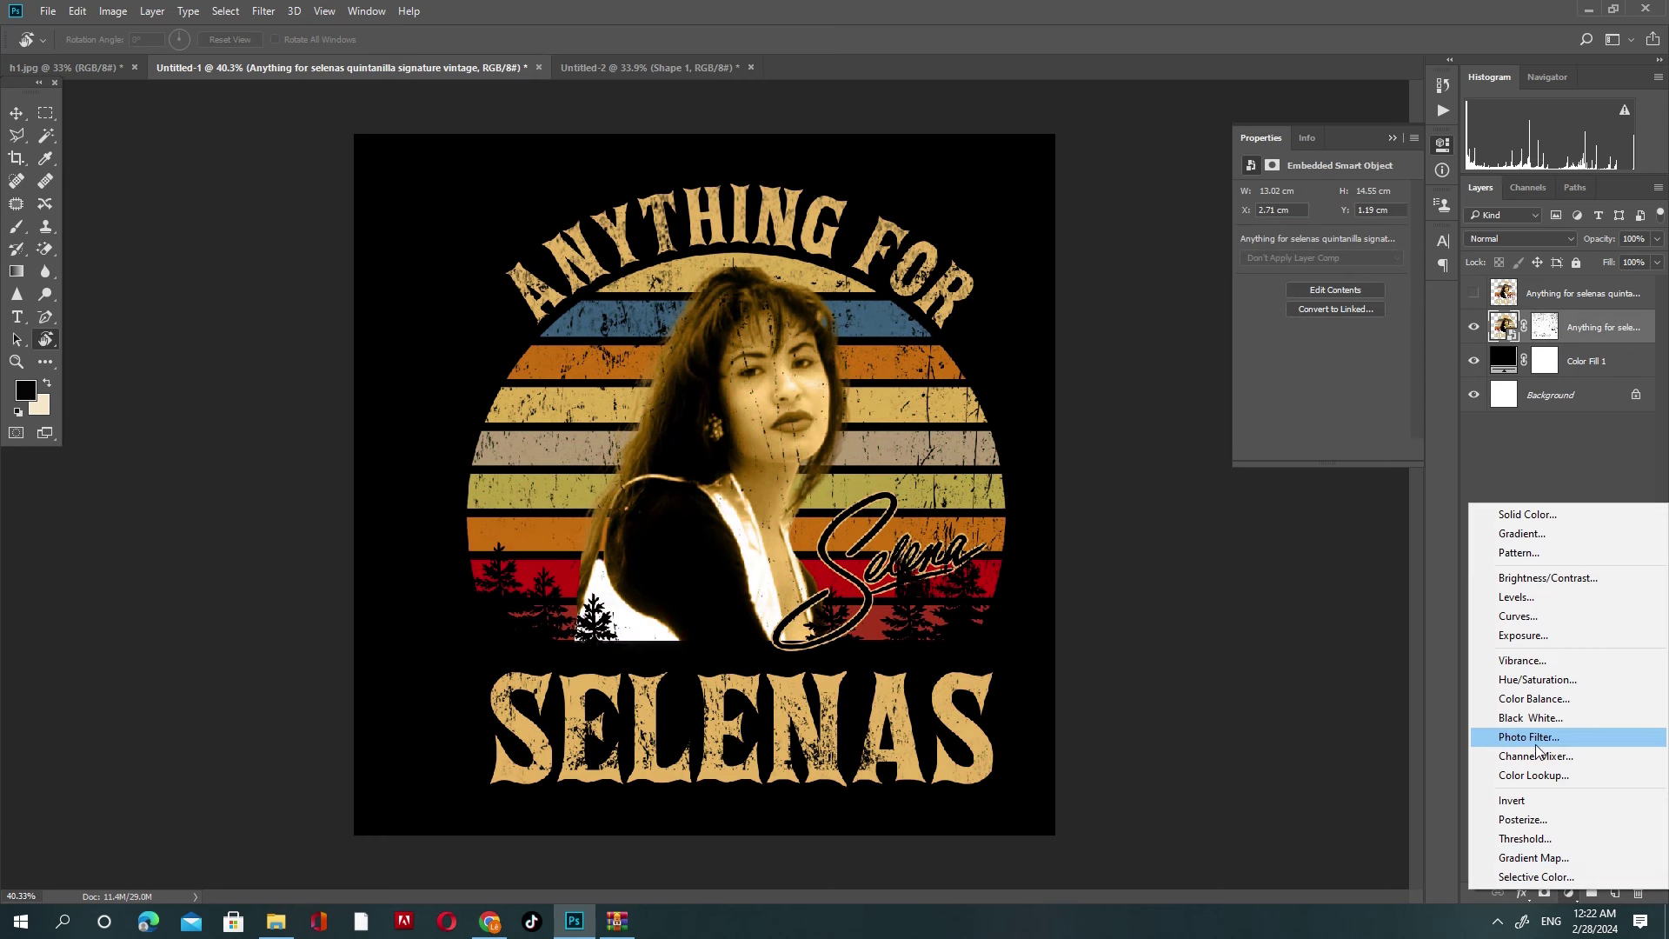
click(1544, 774)
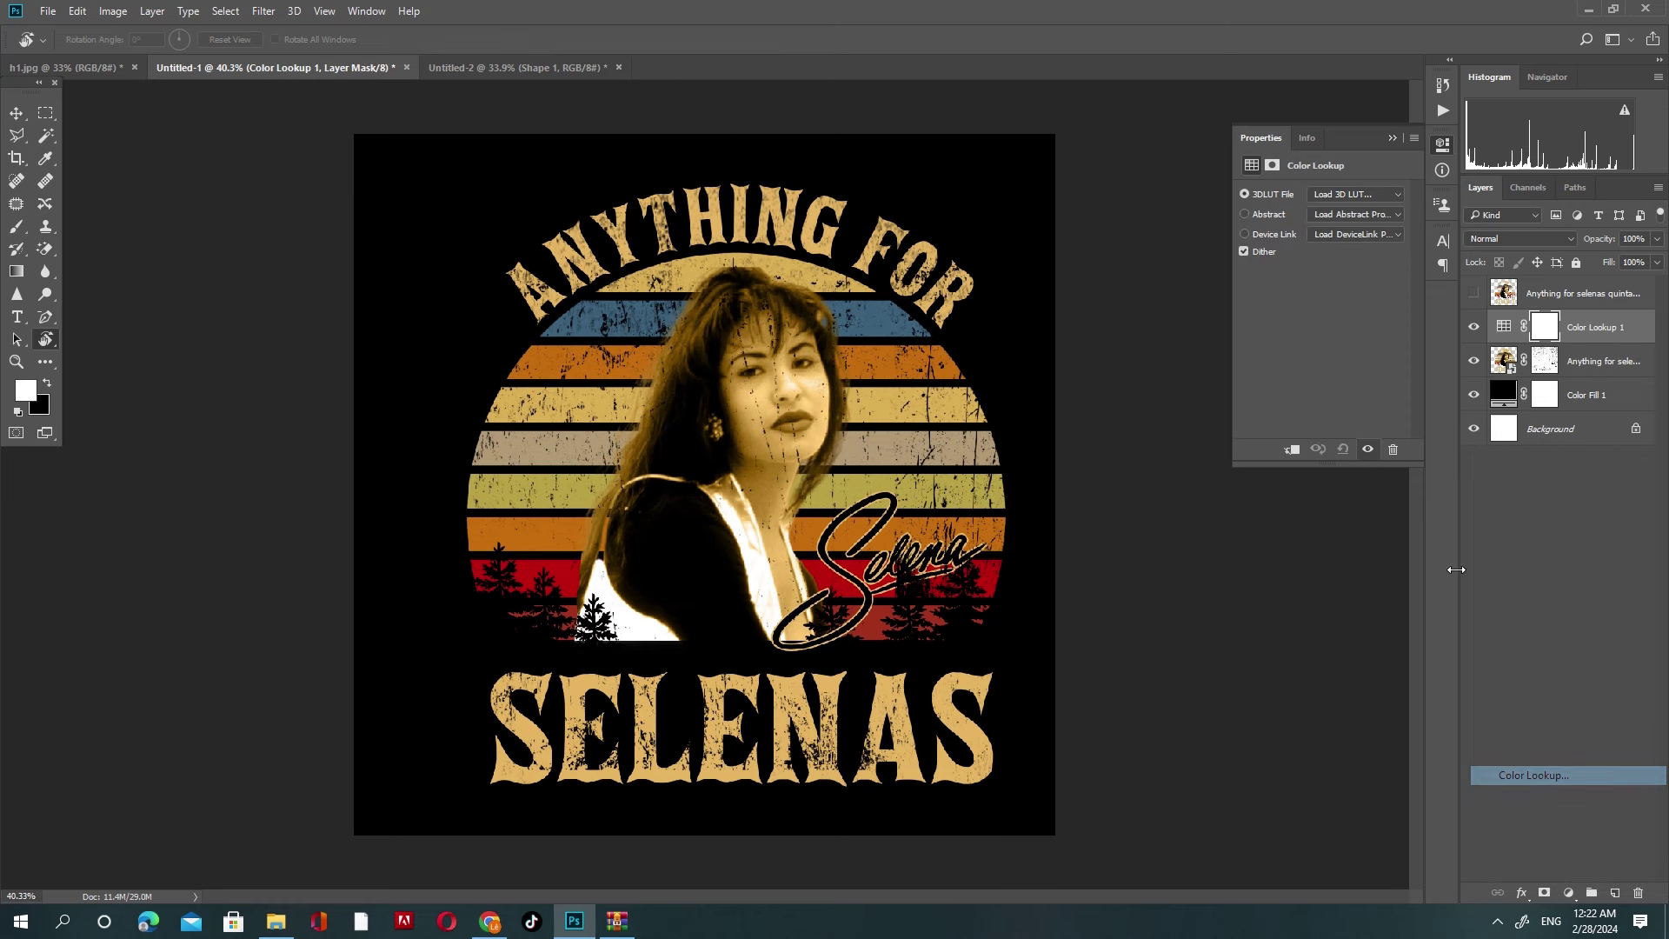
click(1356, 194)
click(1360, 261)
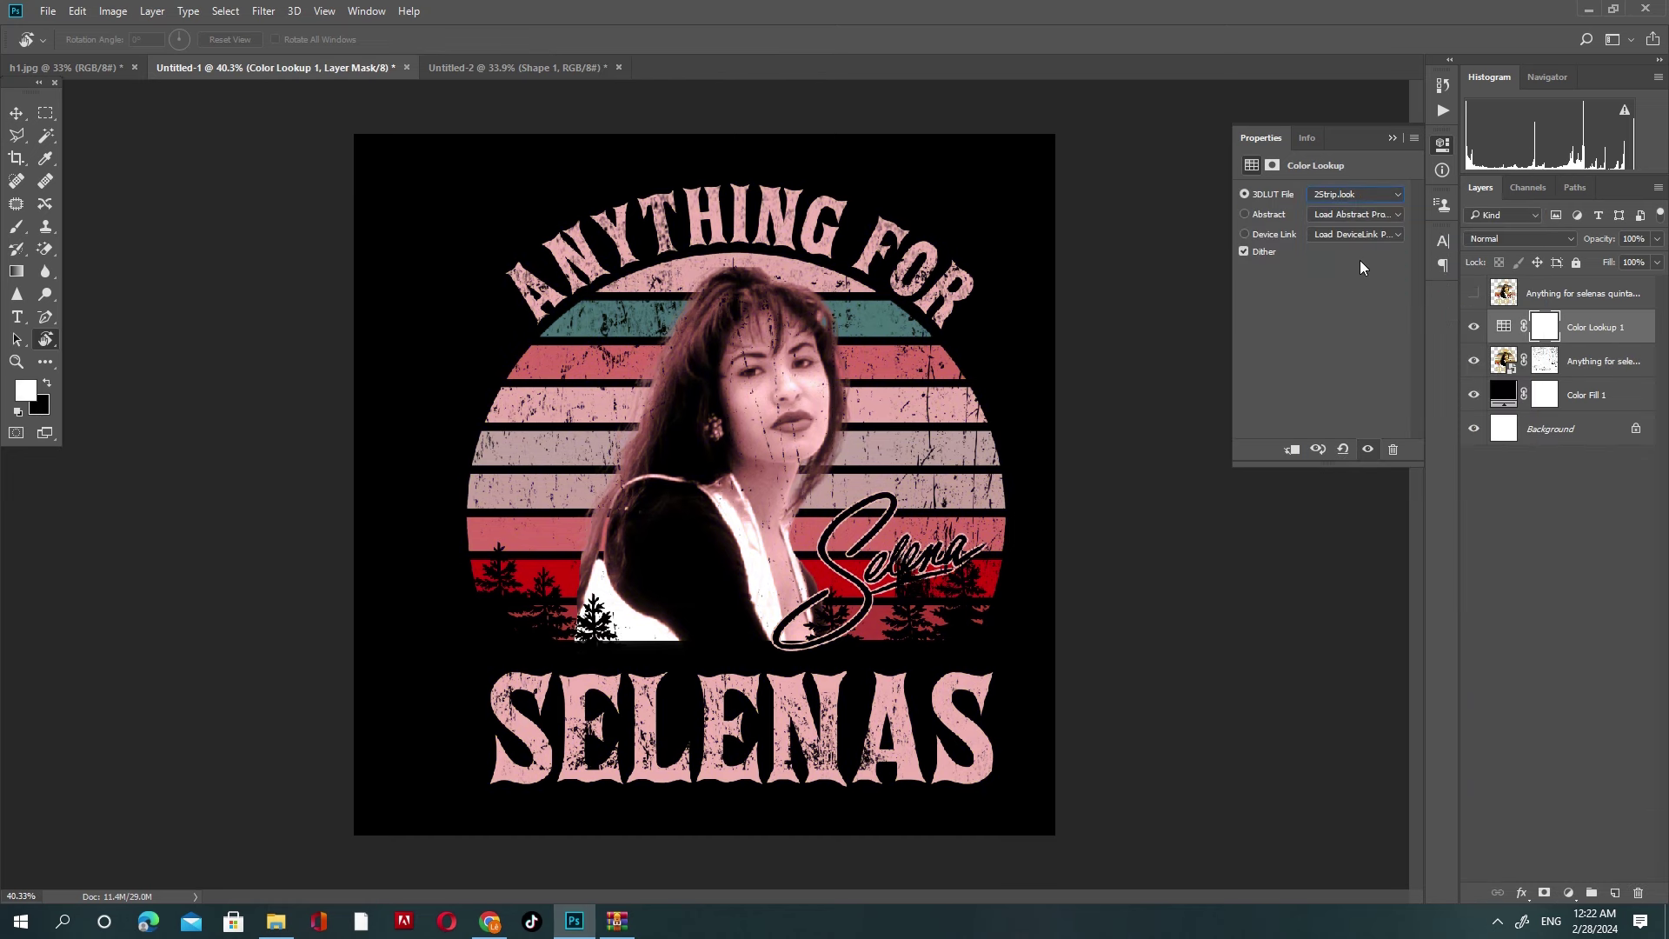
key(Down)
key(Down)
key(Down)
key(Down)
key(Down)
key(Down)
key(Down)
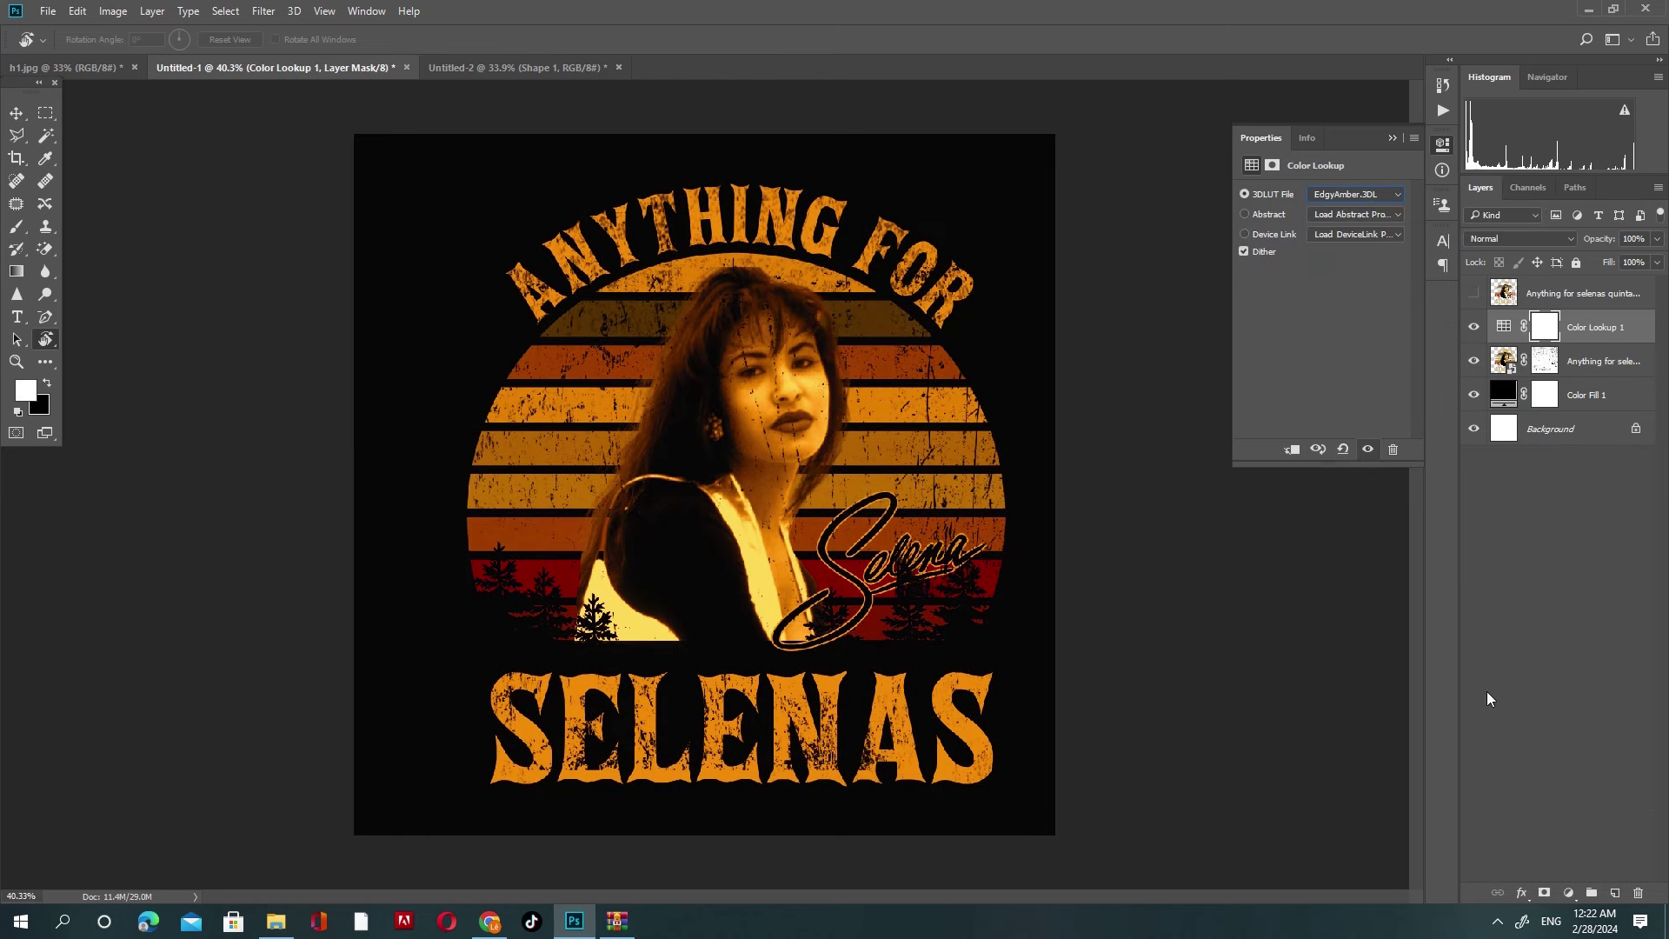
click(1640, 895)
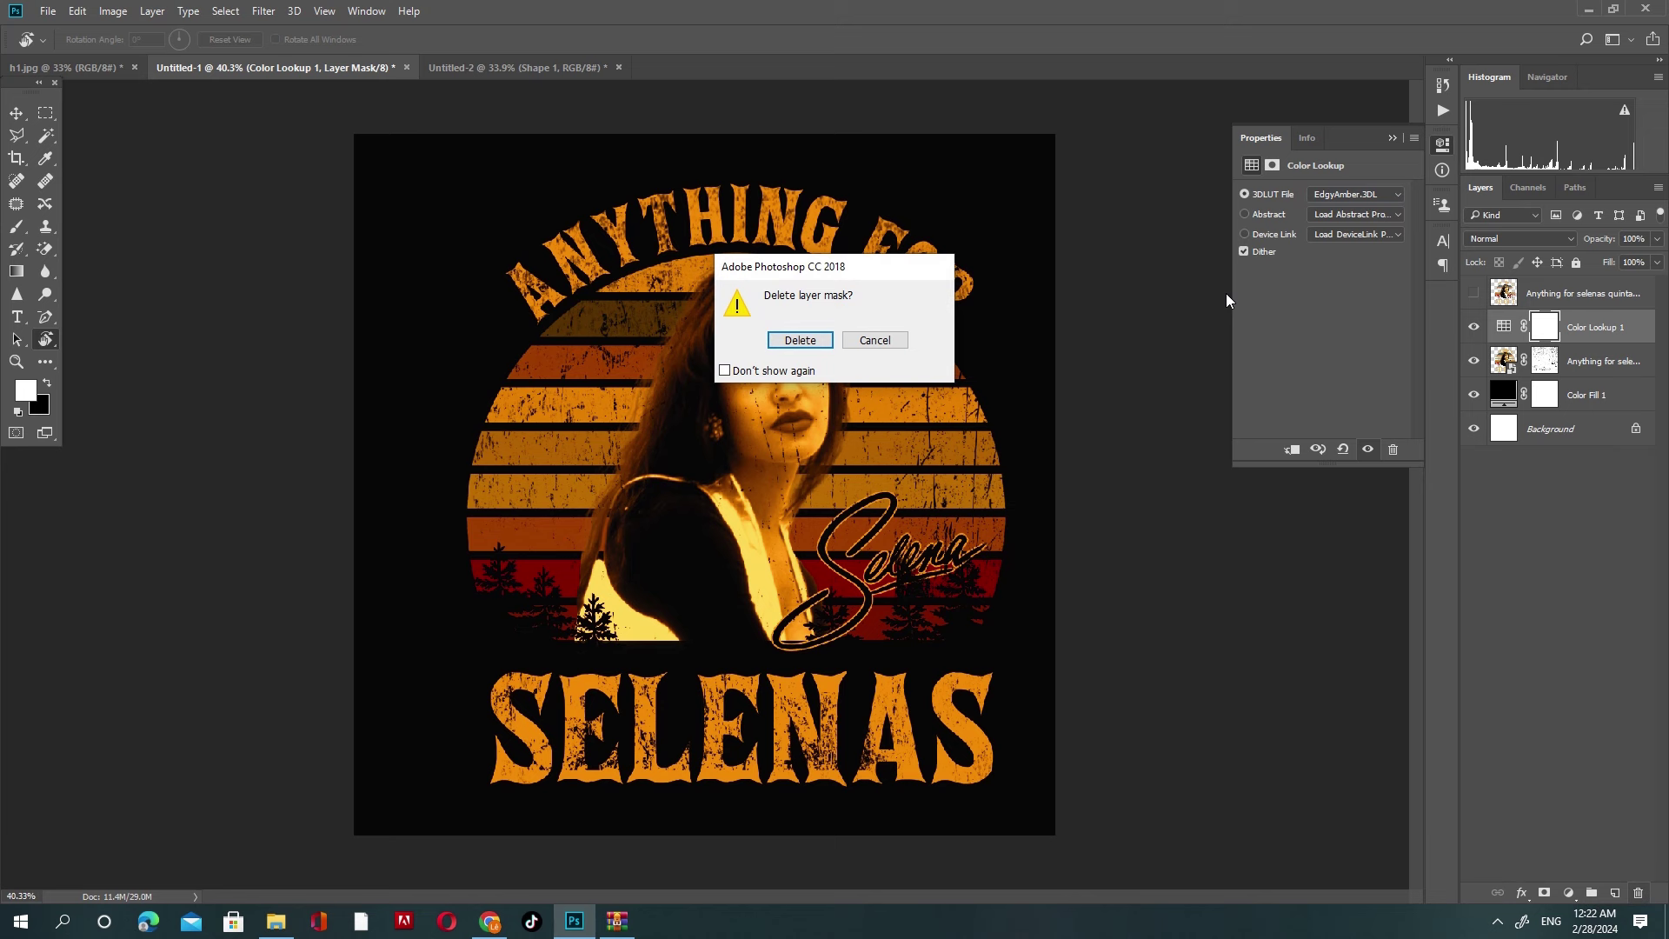
click(827, 346)
key(Delete)
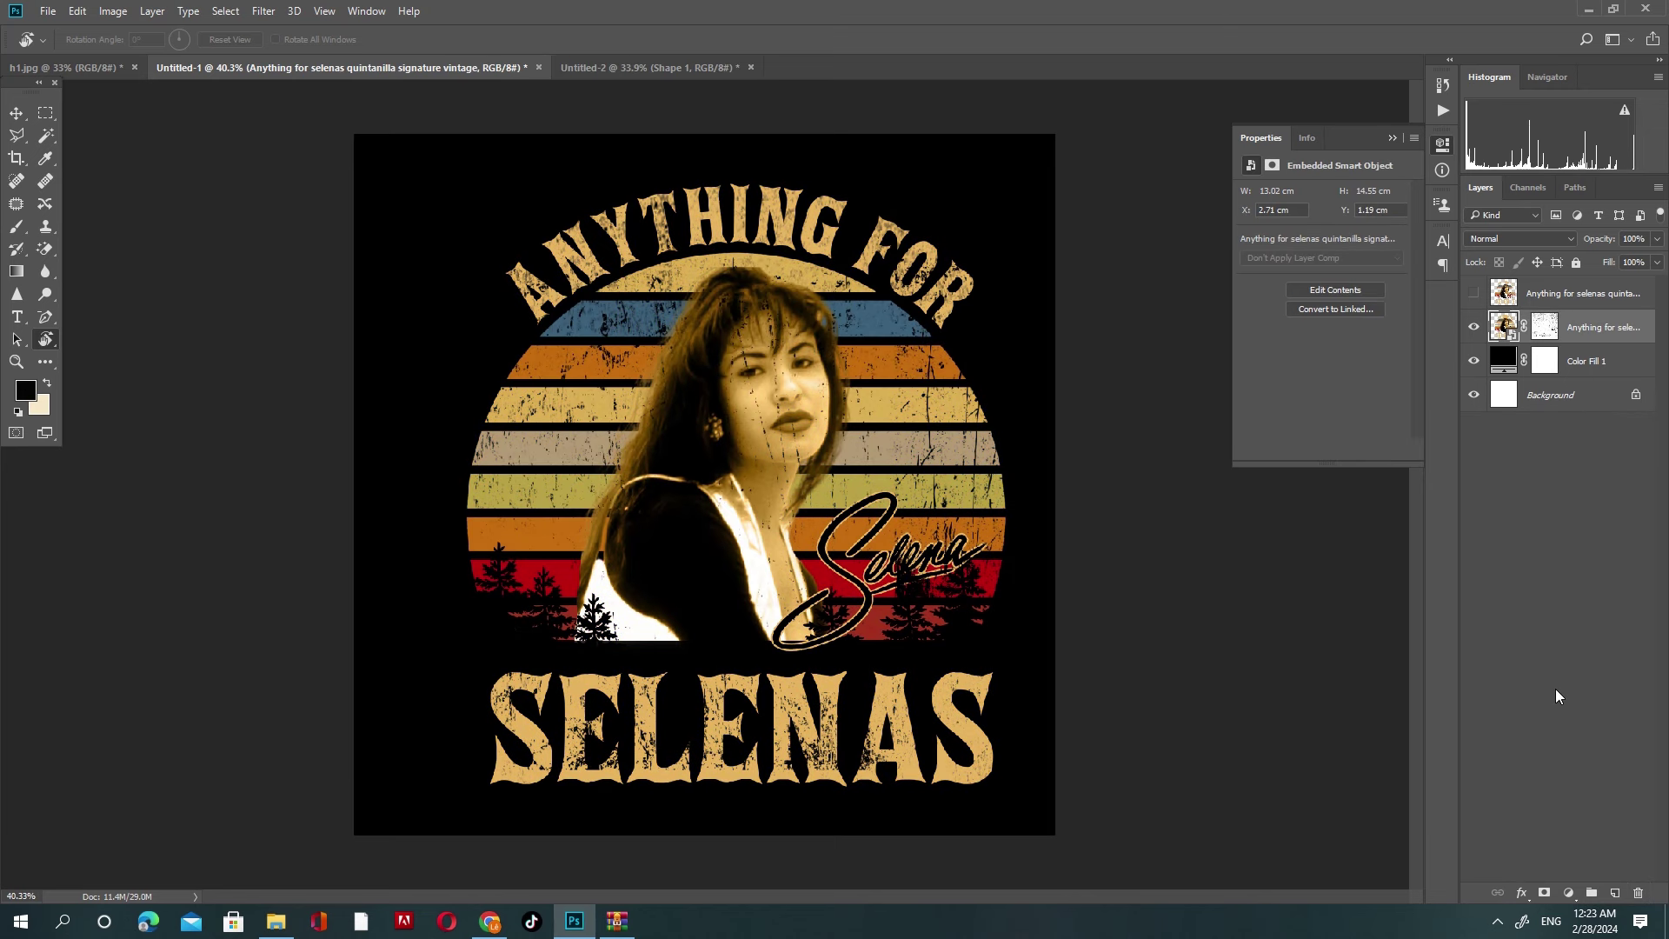
click(1569, 893)
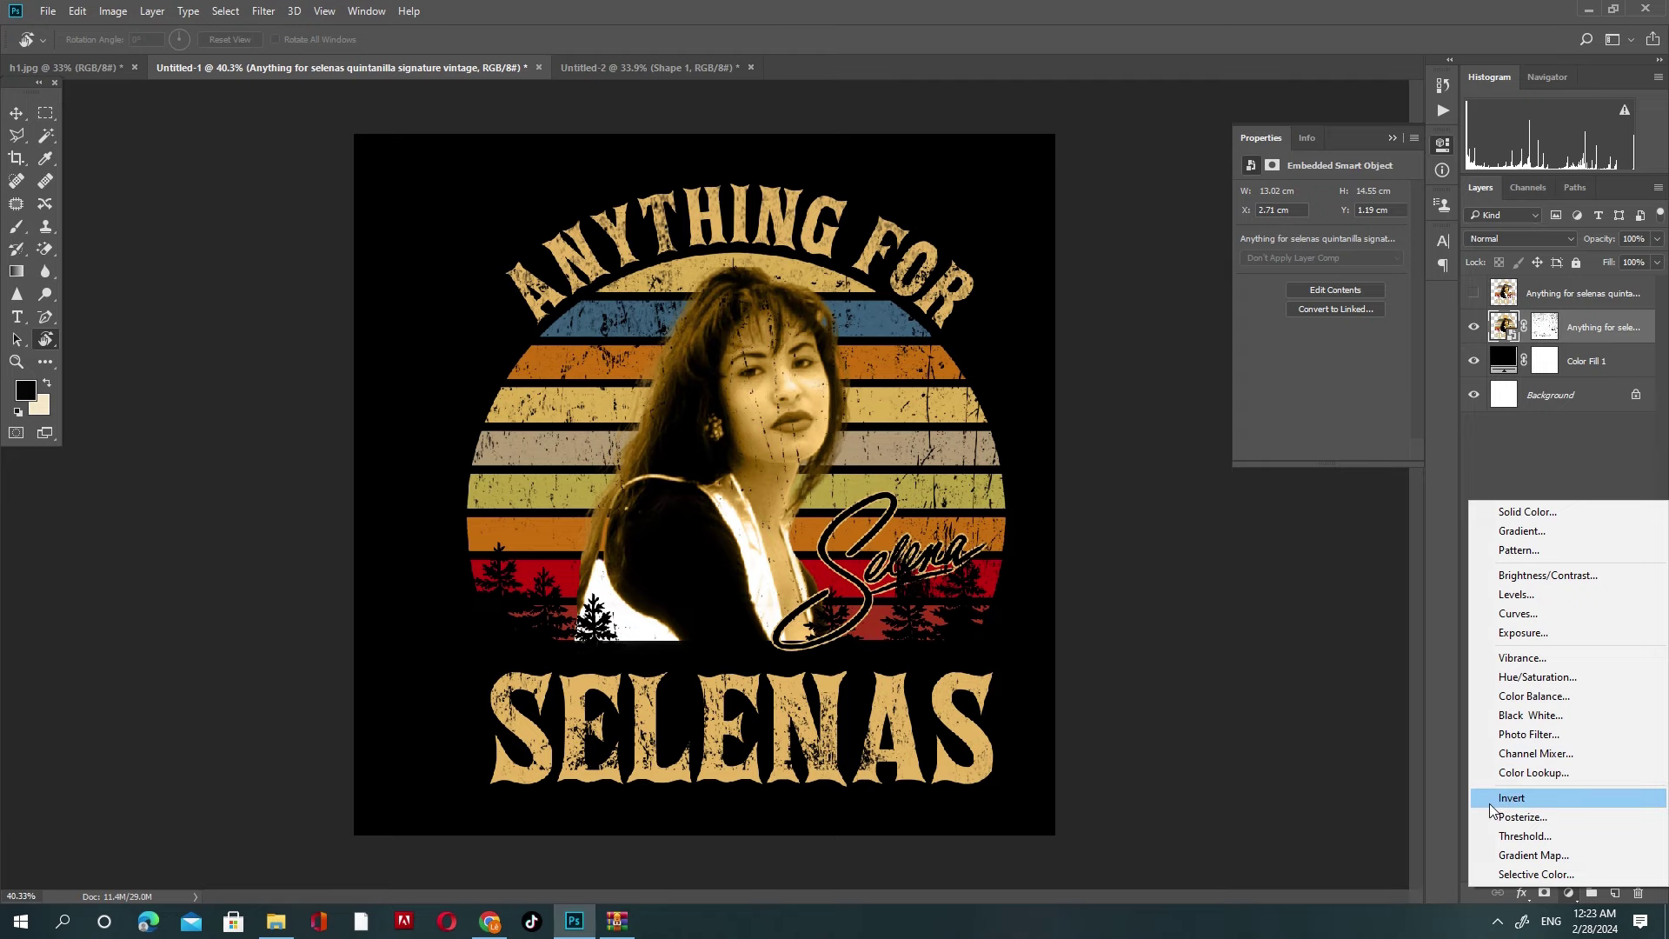
click(1558, 795)
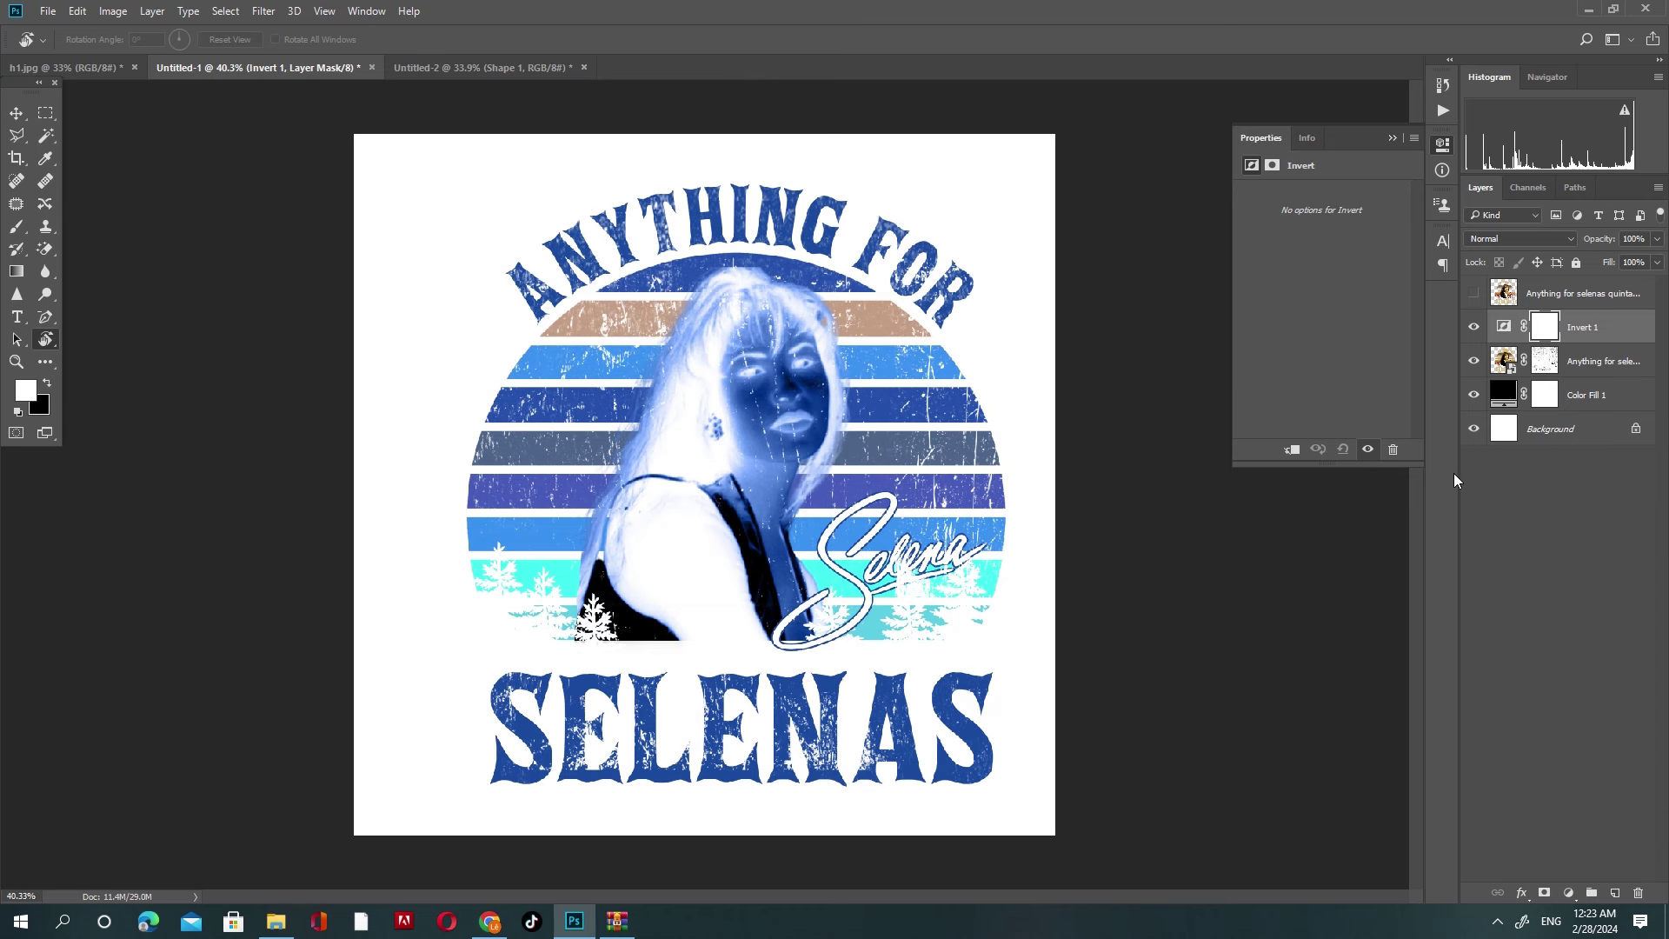
key(ctrl+z)
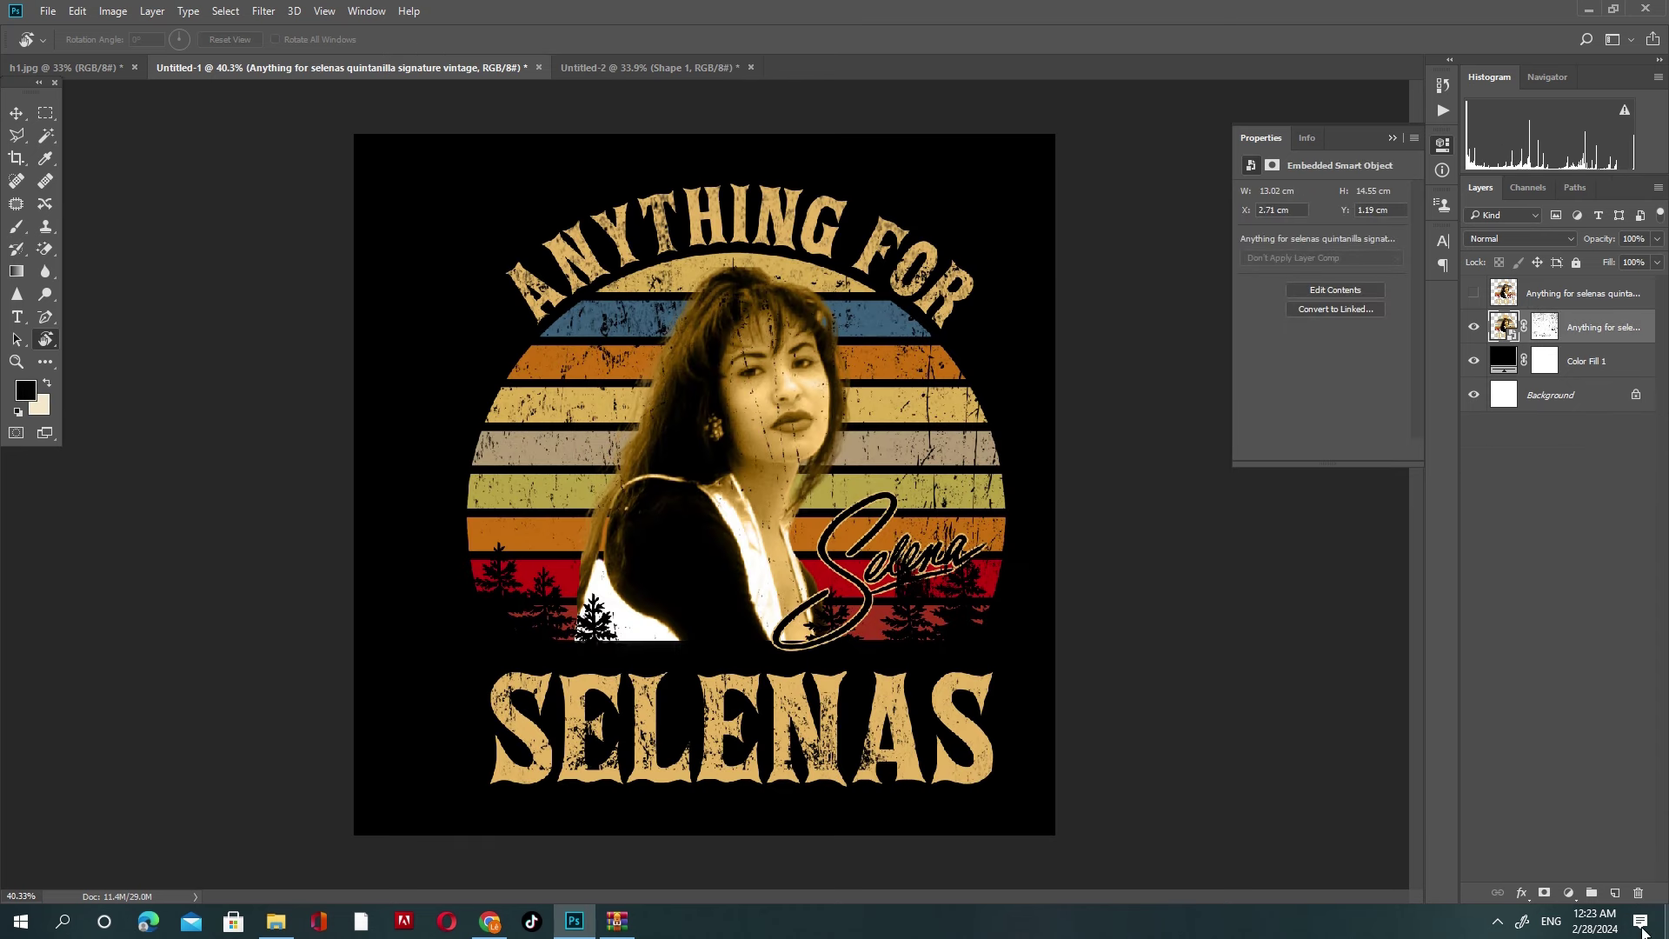
click(1569, 892)
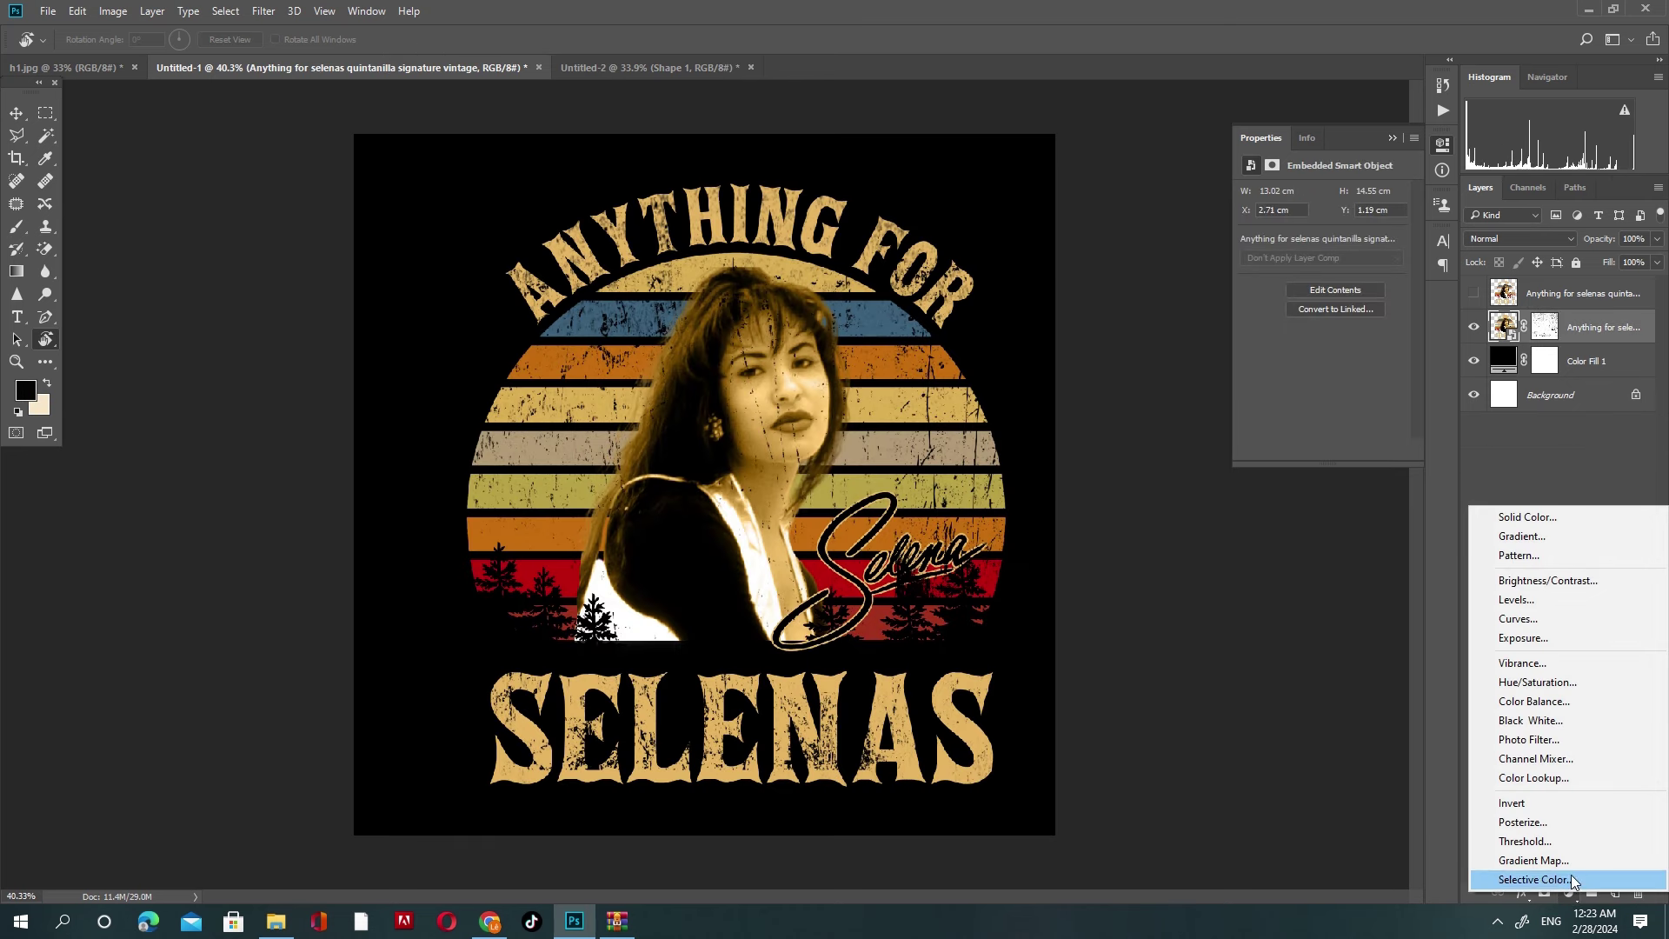
click(1540, 822)
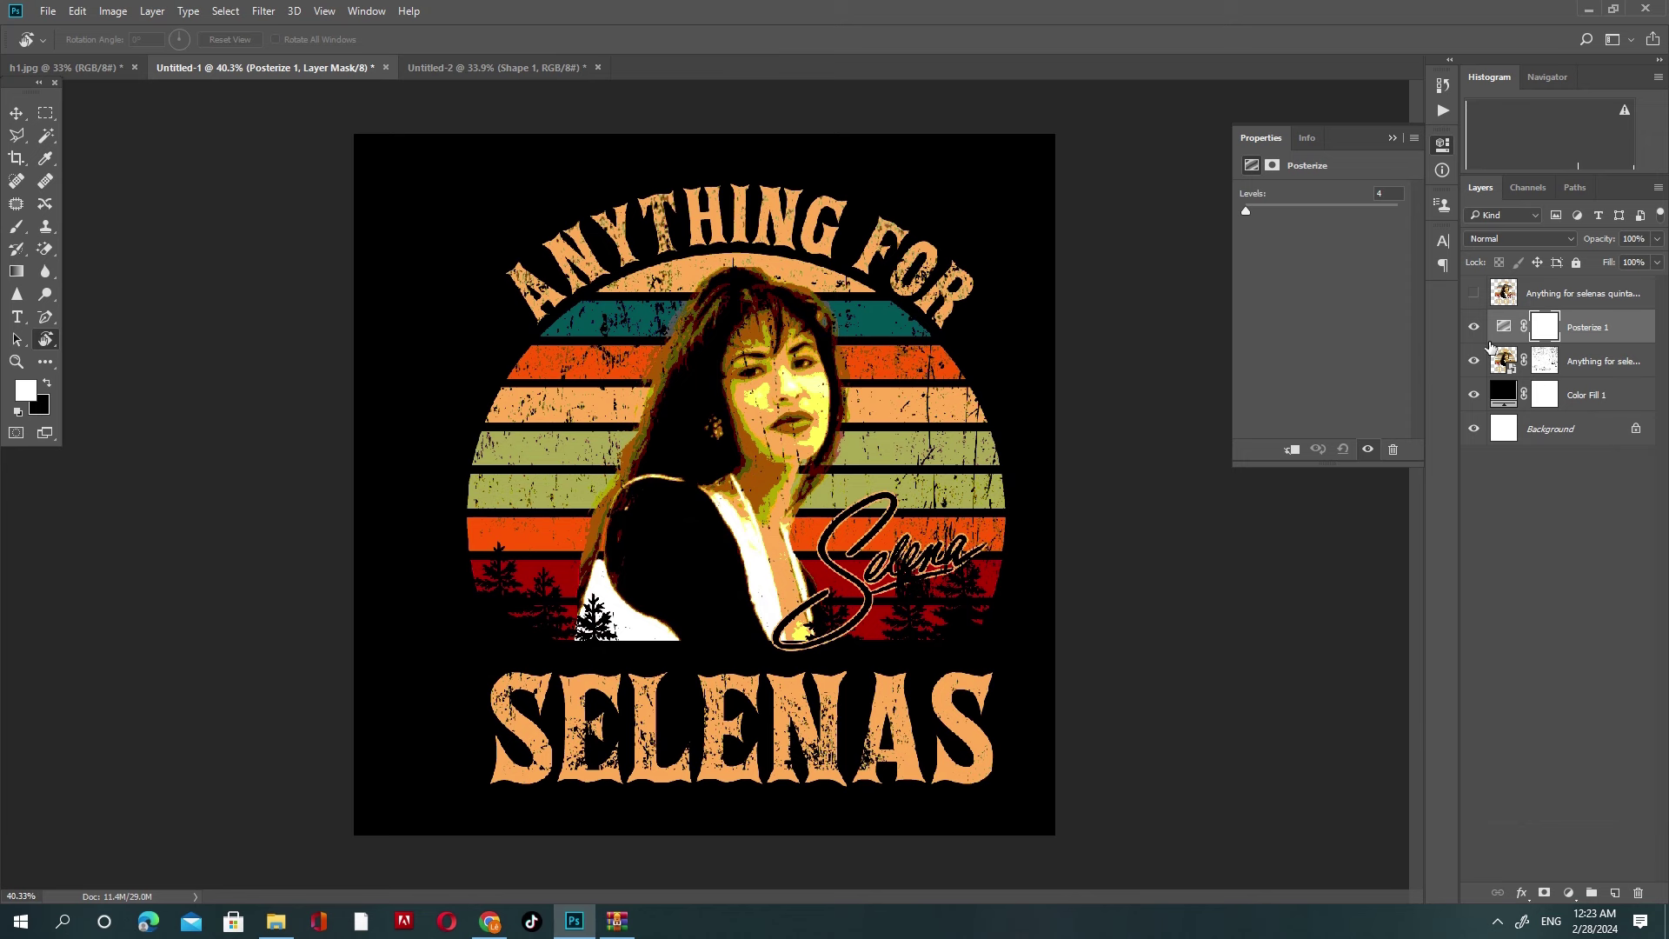
click(1297, 207)
mouse_move(1286, 211)
mouse_down()
mouse_move(1219, 211)
mouse_move(1249, 210)
mouse_up()
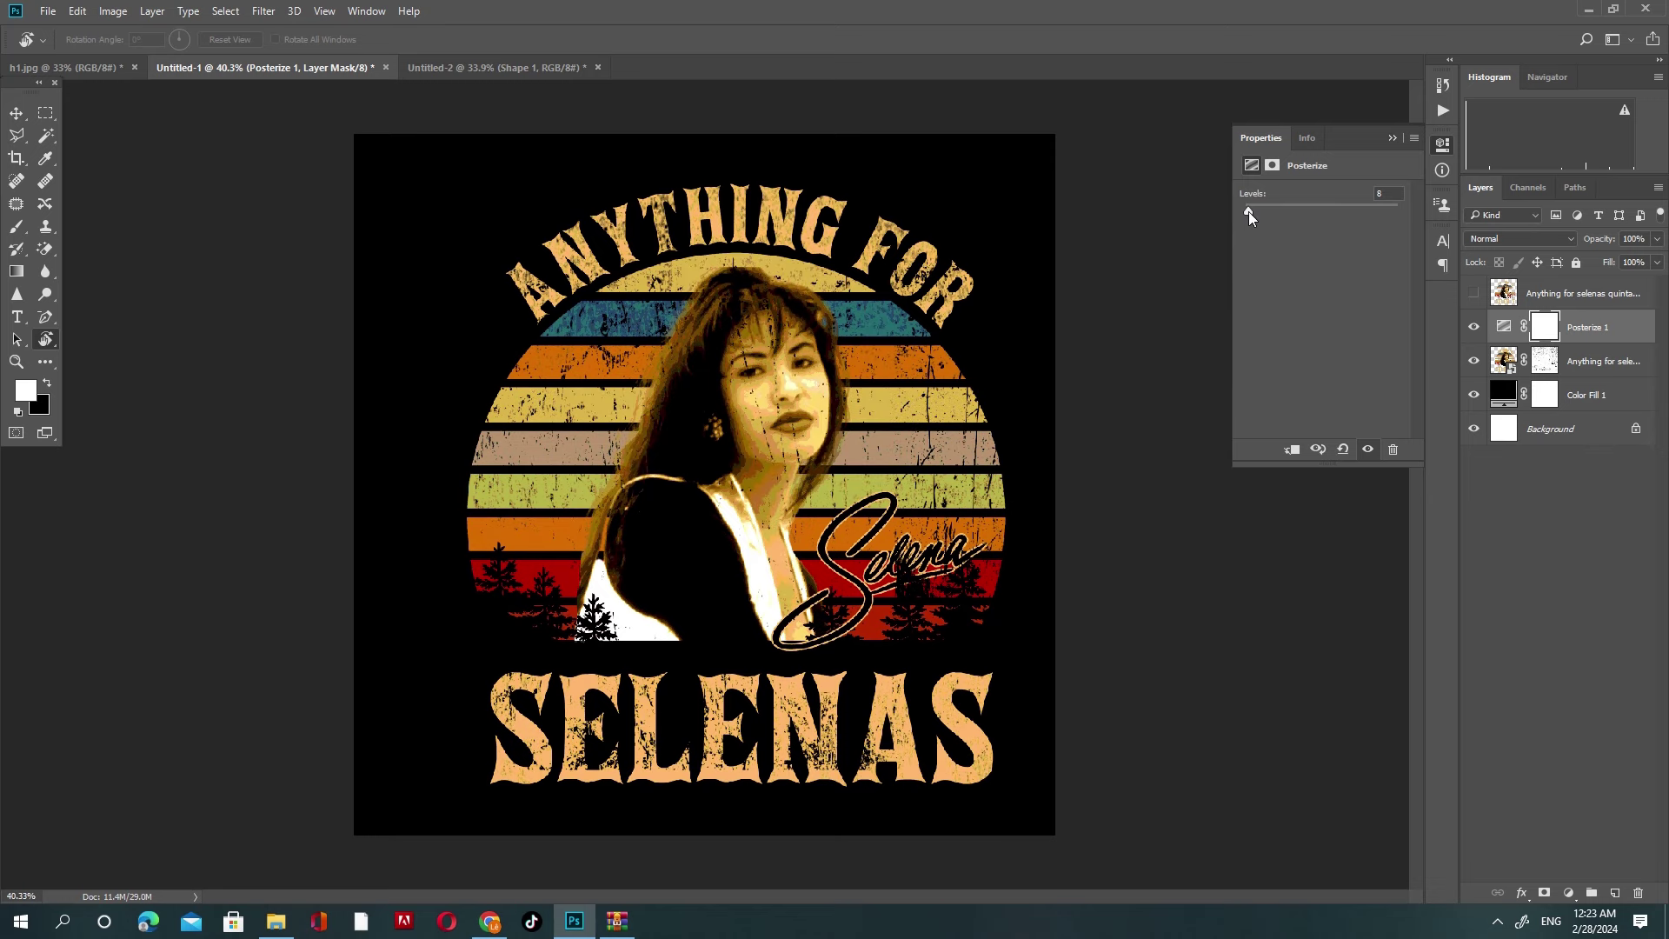
key(Delete)
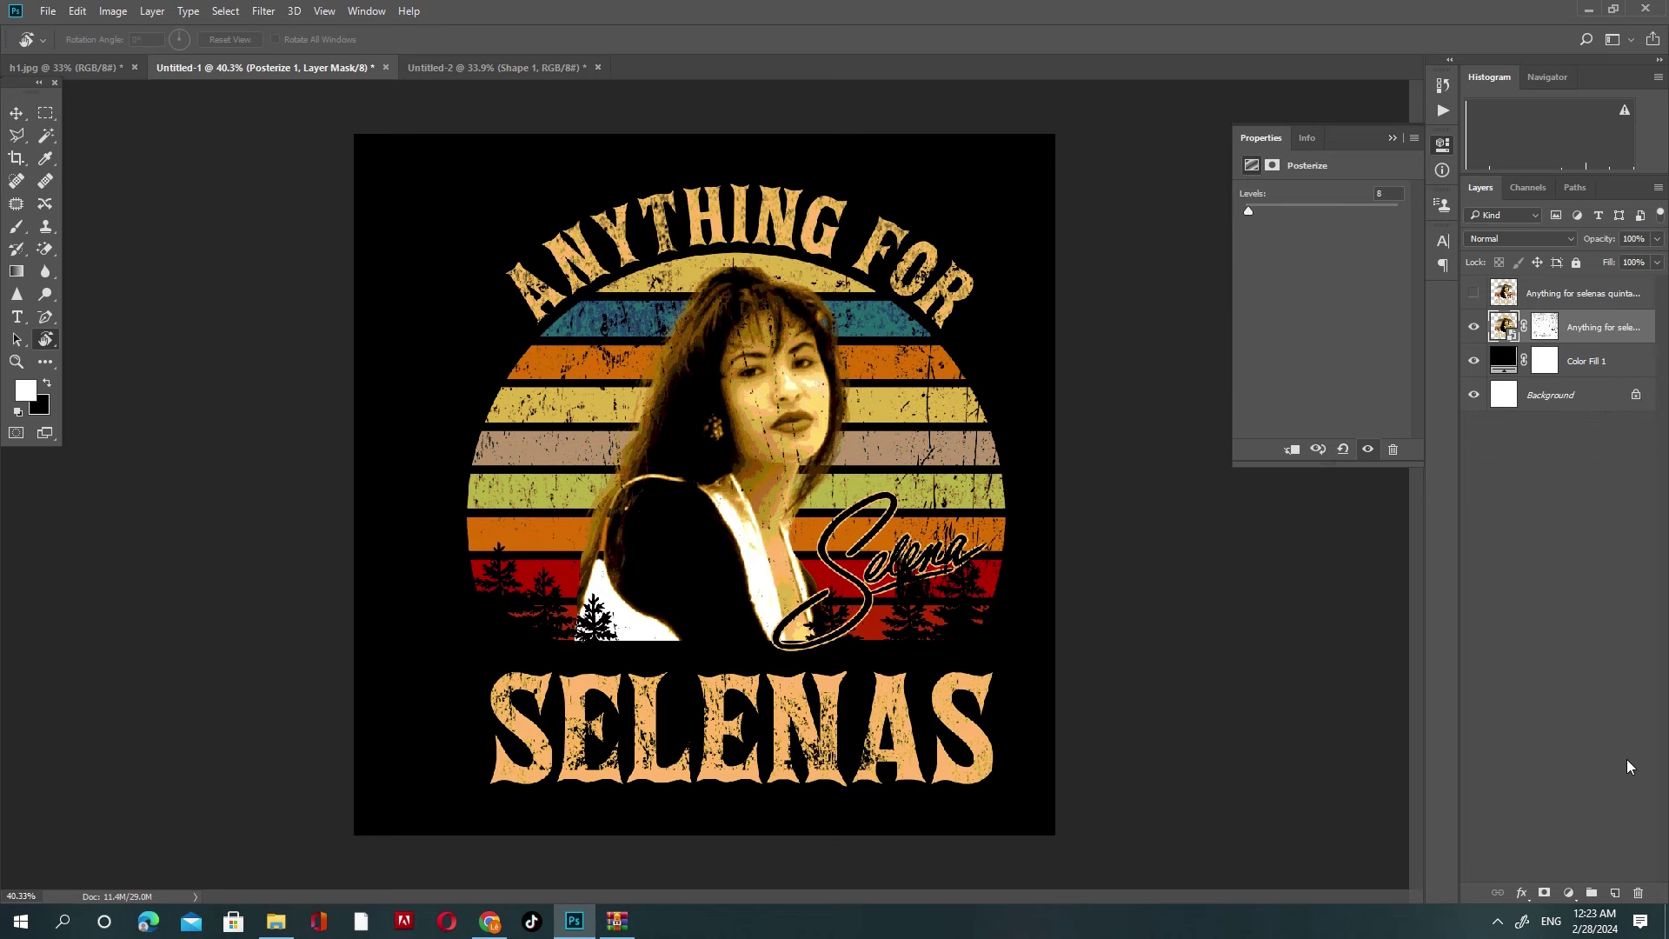
click(1568, 893)
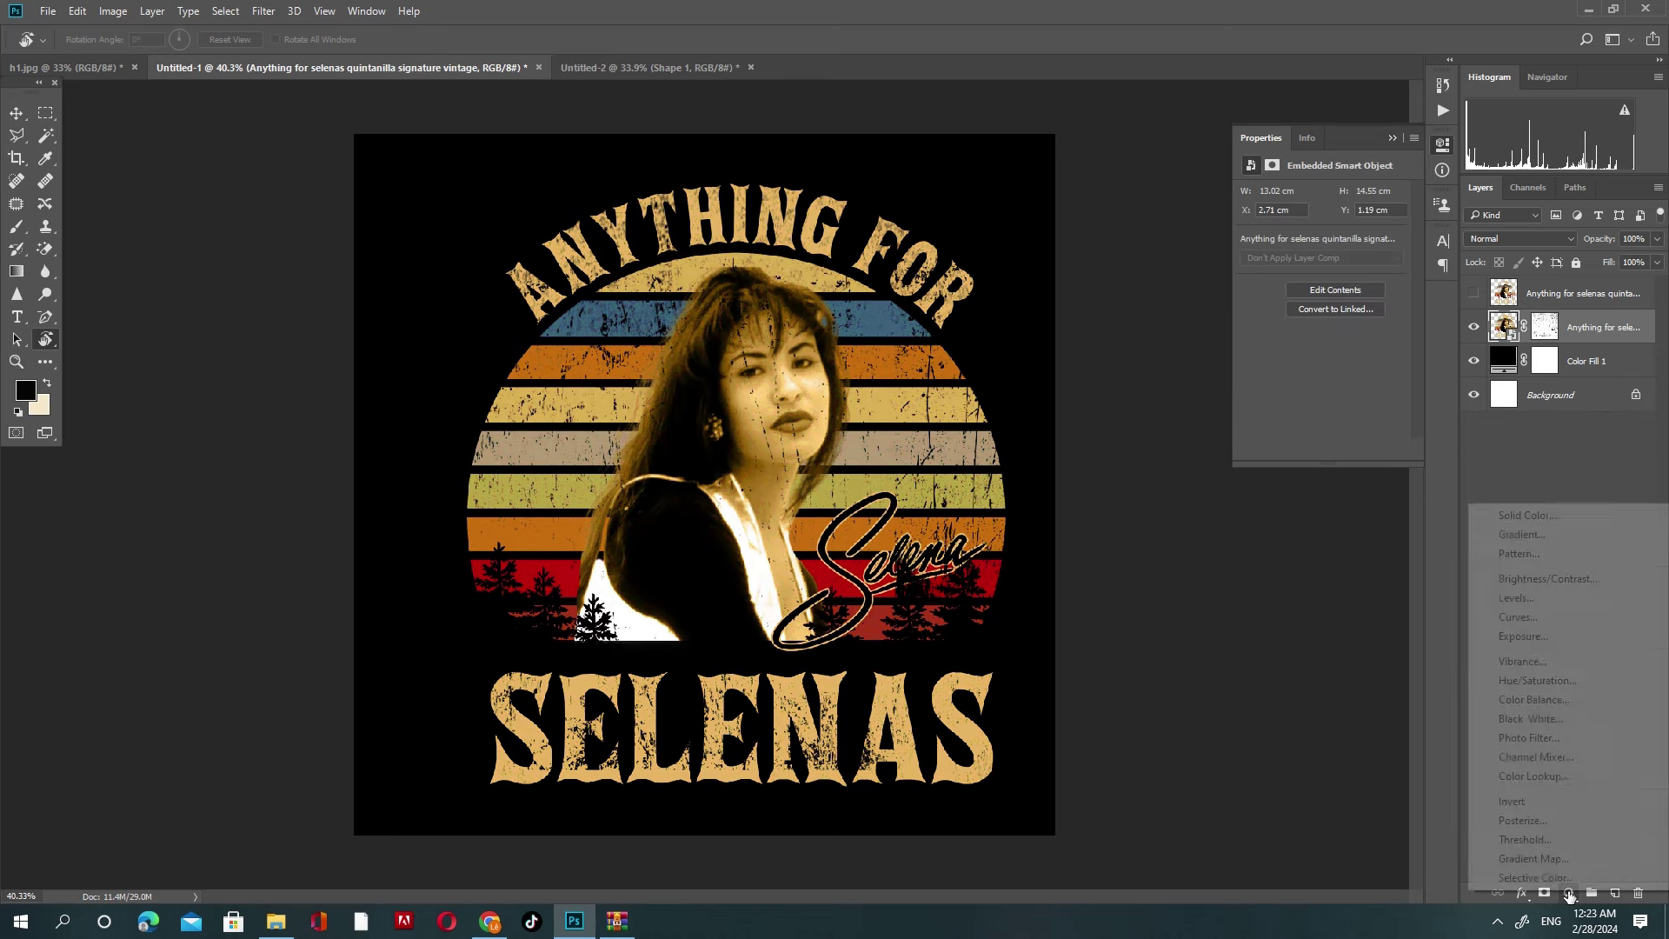
click(1539, 840)
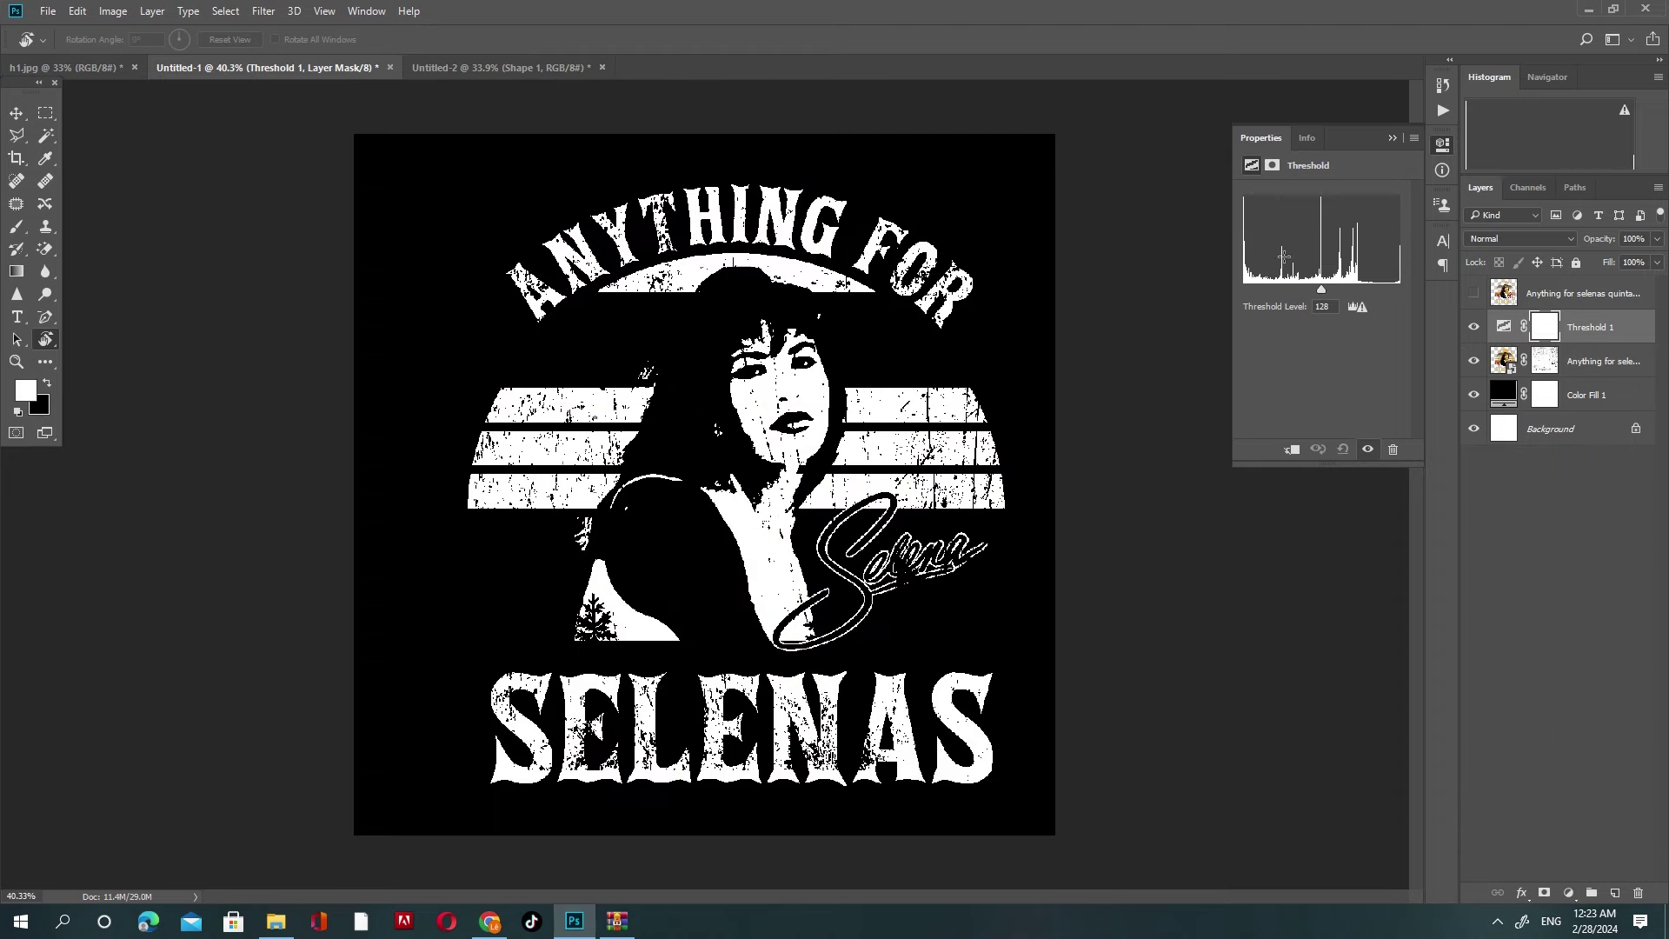
mouse_move(1322, 293)
mouse_down()
mouse_move(1276, 287)
mouse_move(1306, 289)
mouse_up()
Step: Replace the Threshold layer with a Selective Color adjustment and hide it
key(Delete)
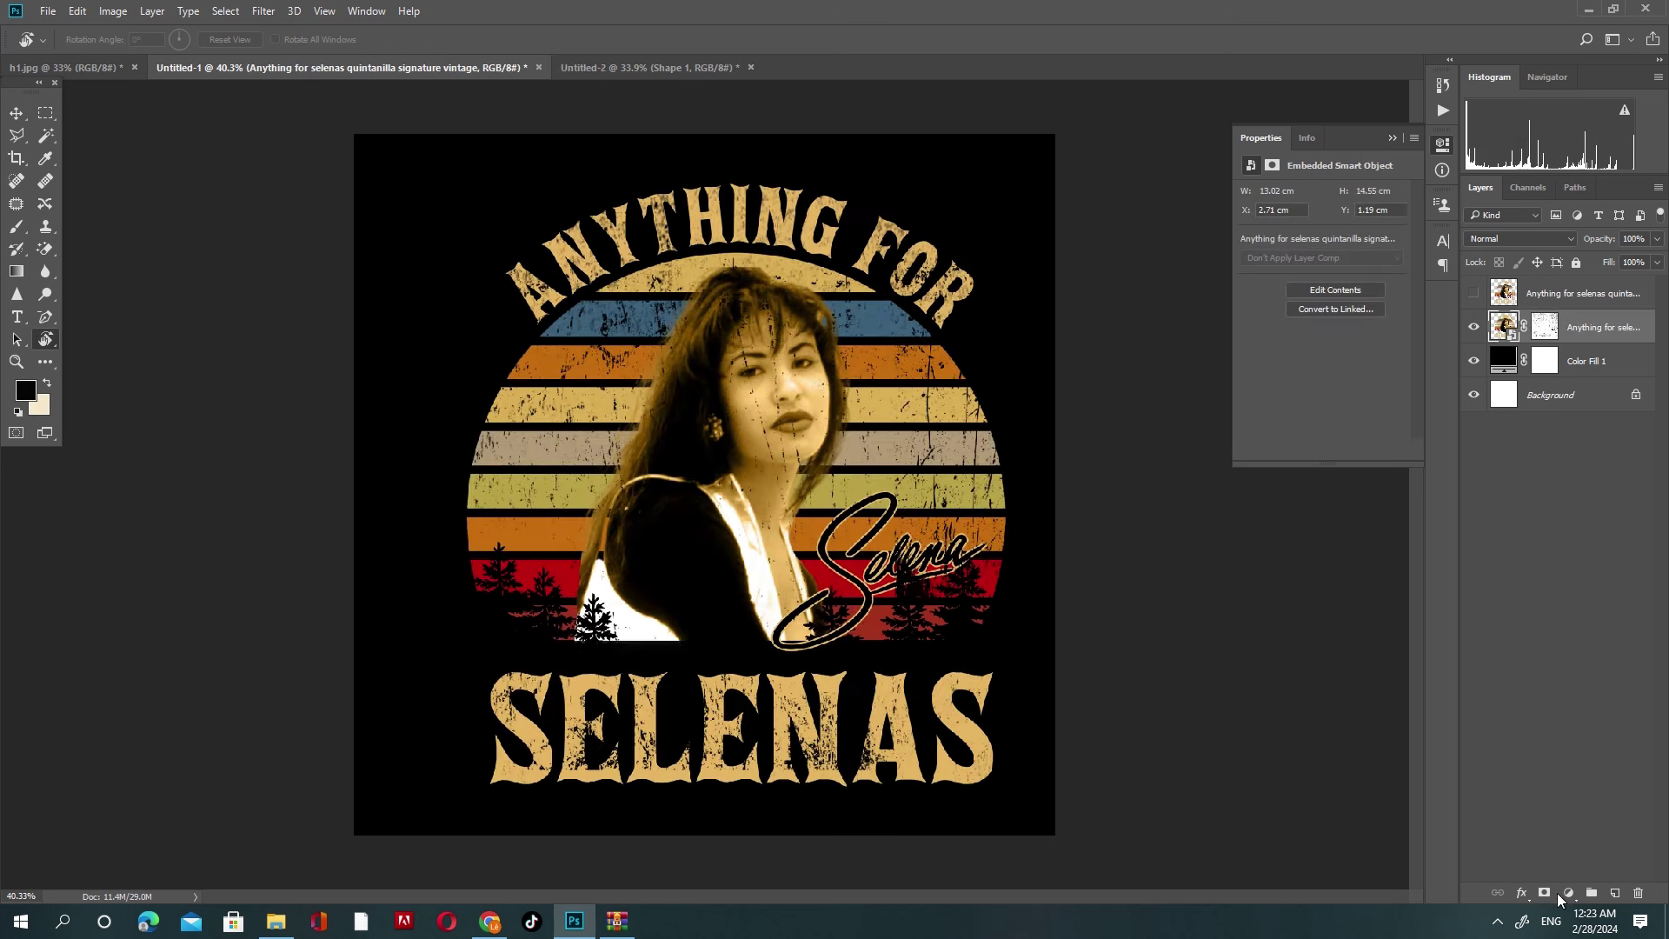
click(1570, 893)
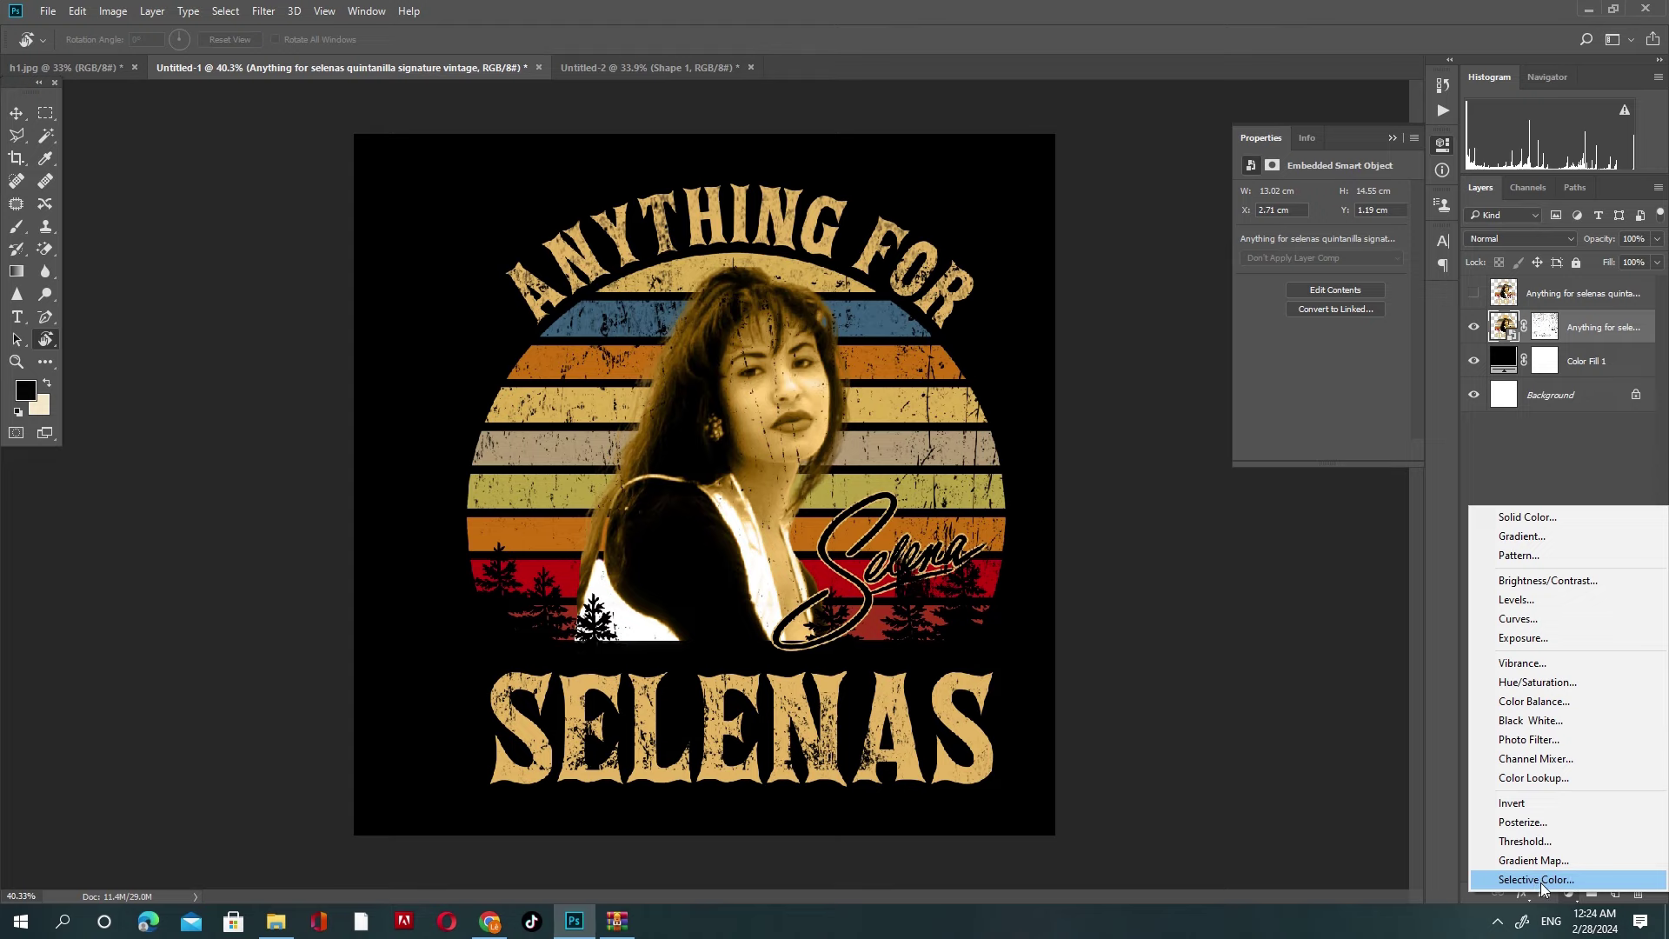
click(1535, 880)
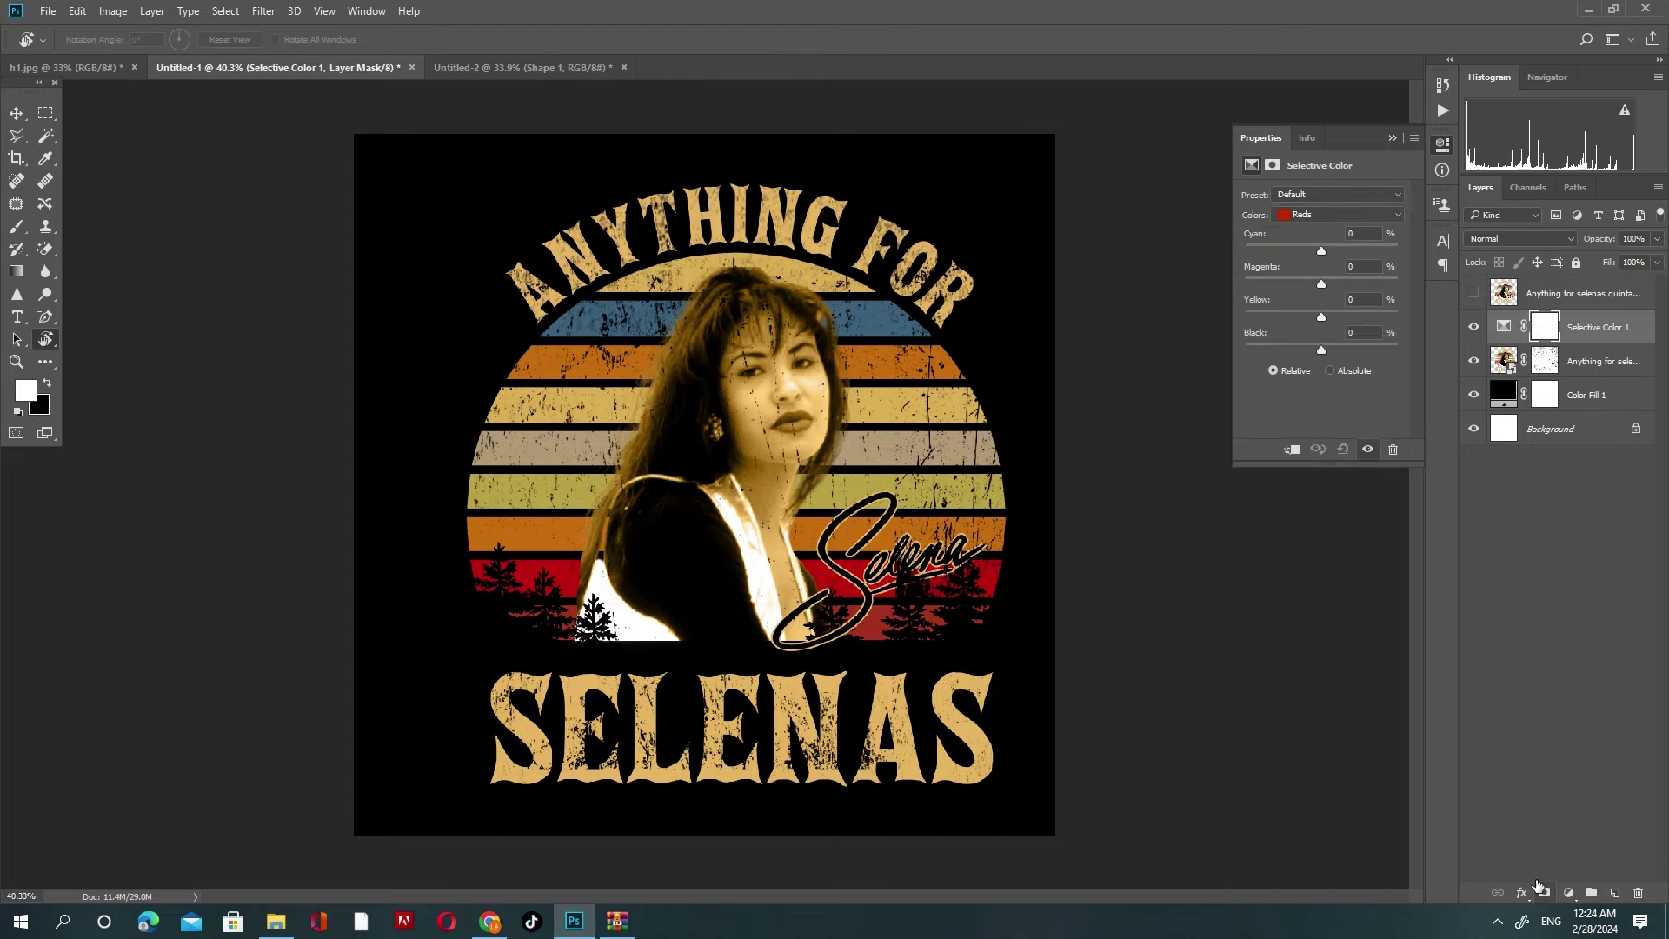
click(1474, 327)
Step: Try a Hue/Saturation shift to -180 on the photo, then delete it
click(1599, 361)
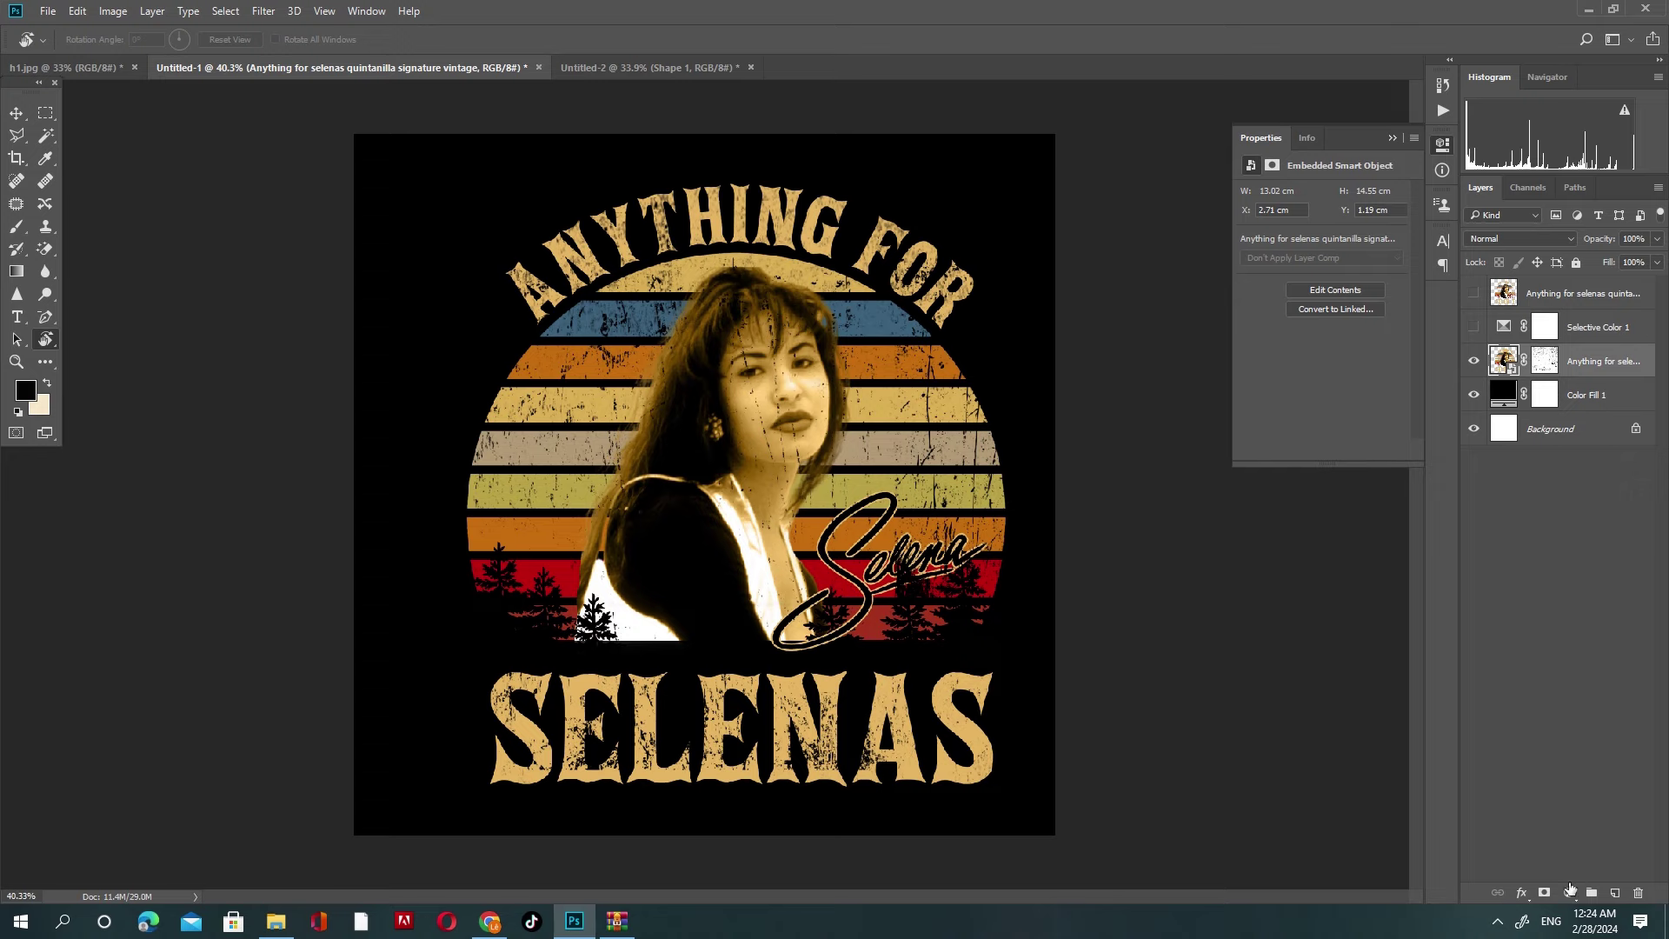
click(1570, 891)
click(1582, 681)
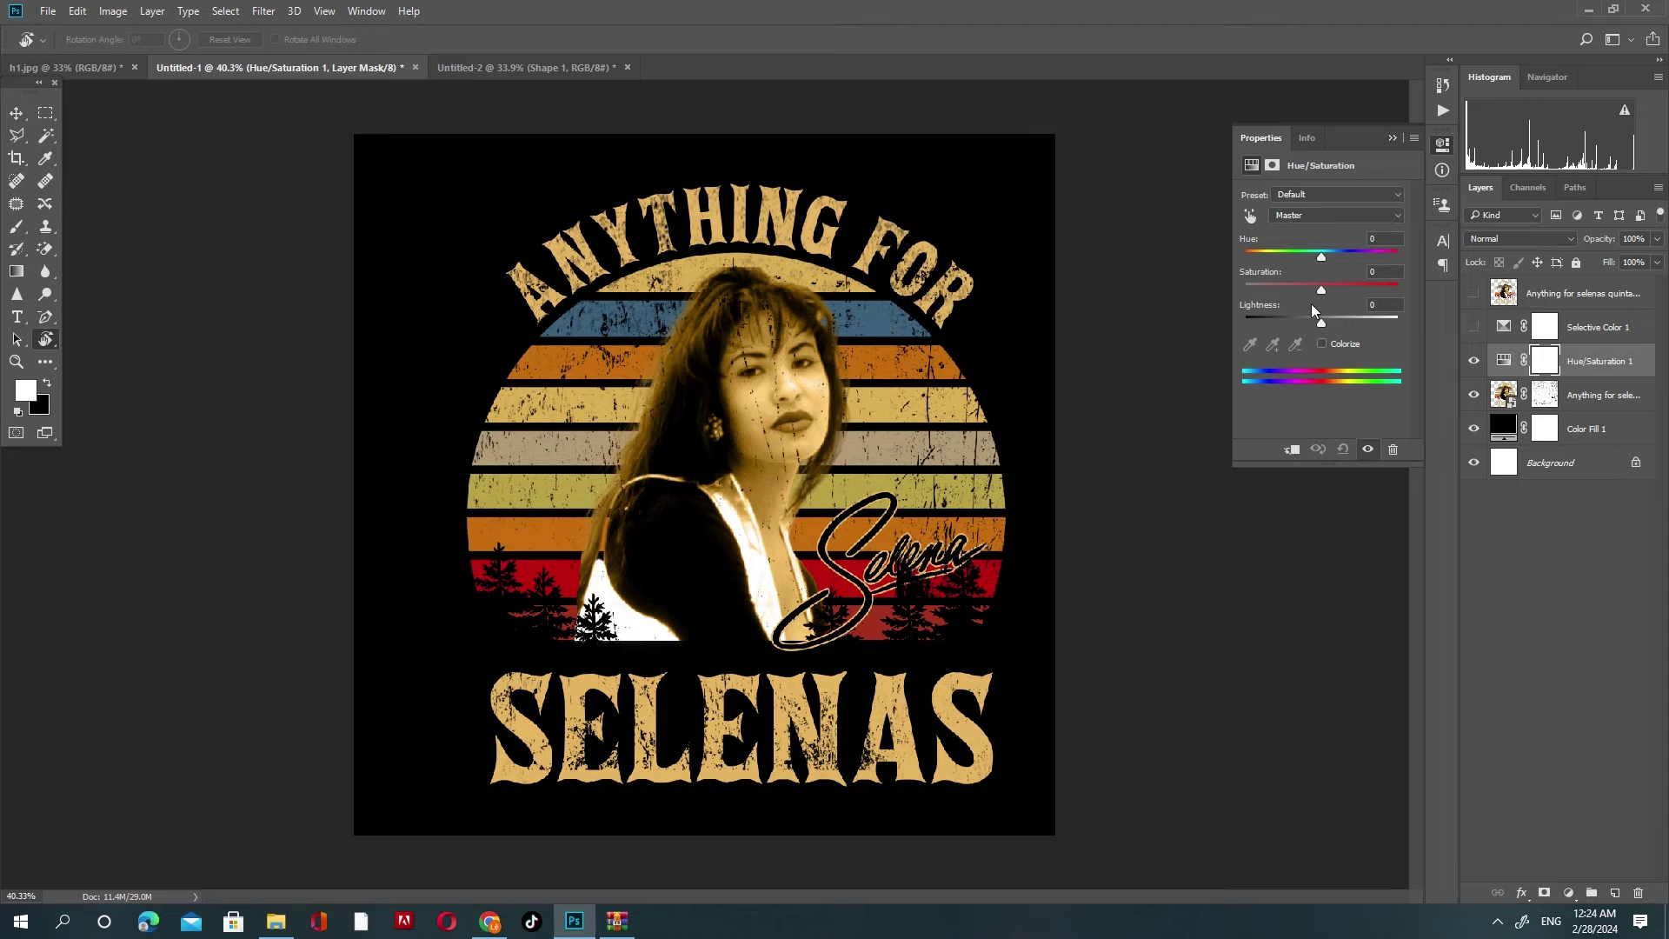
drag(1320, 254, 1233, 294)
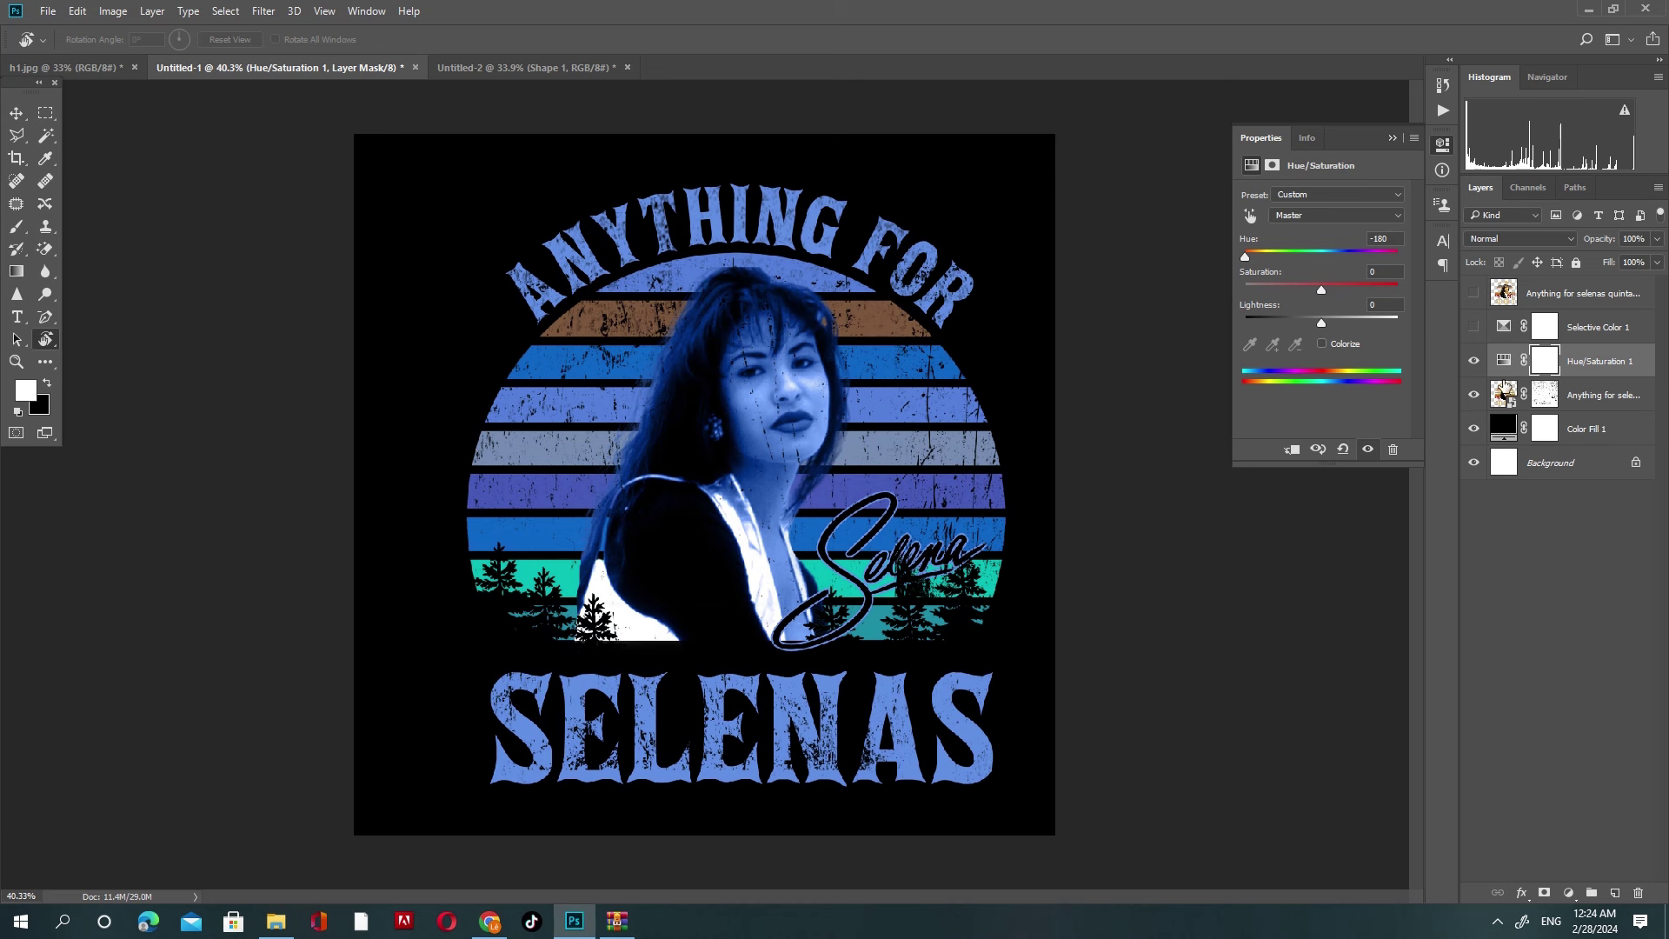
key(Delete)
click(1474, 327)
Step: Set Selective Color 1's Cyans range to -34 cyan
click(1610, 333)
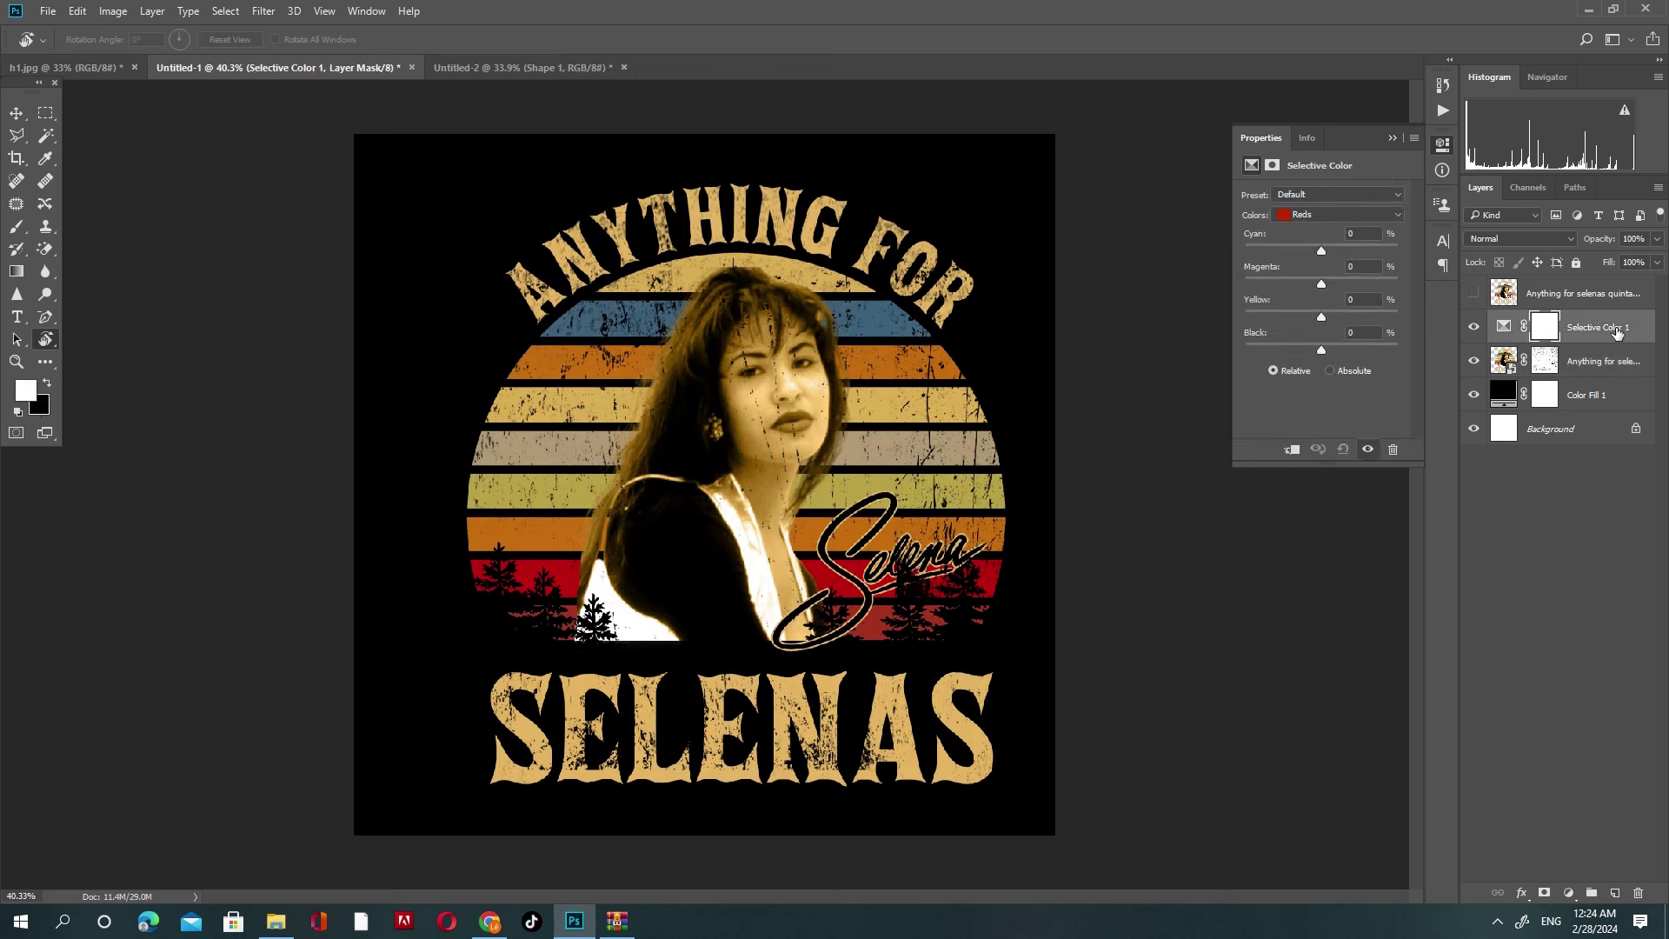
click(1330, 217)
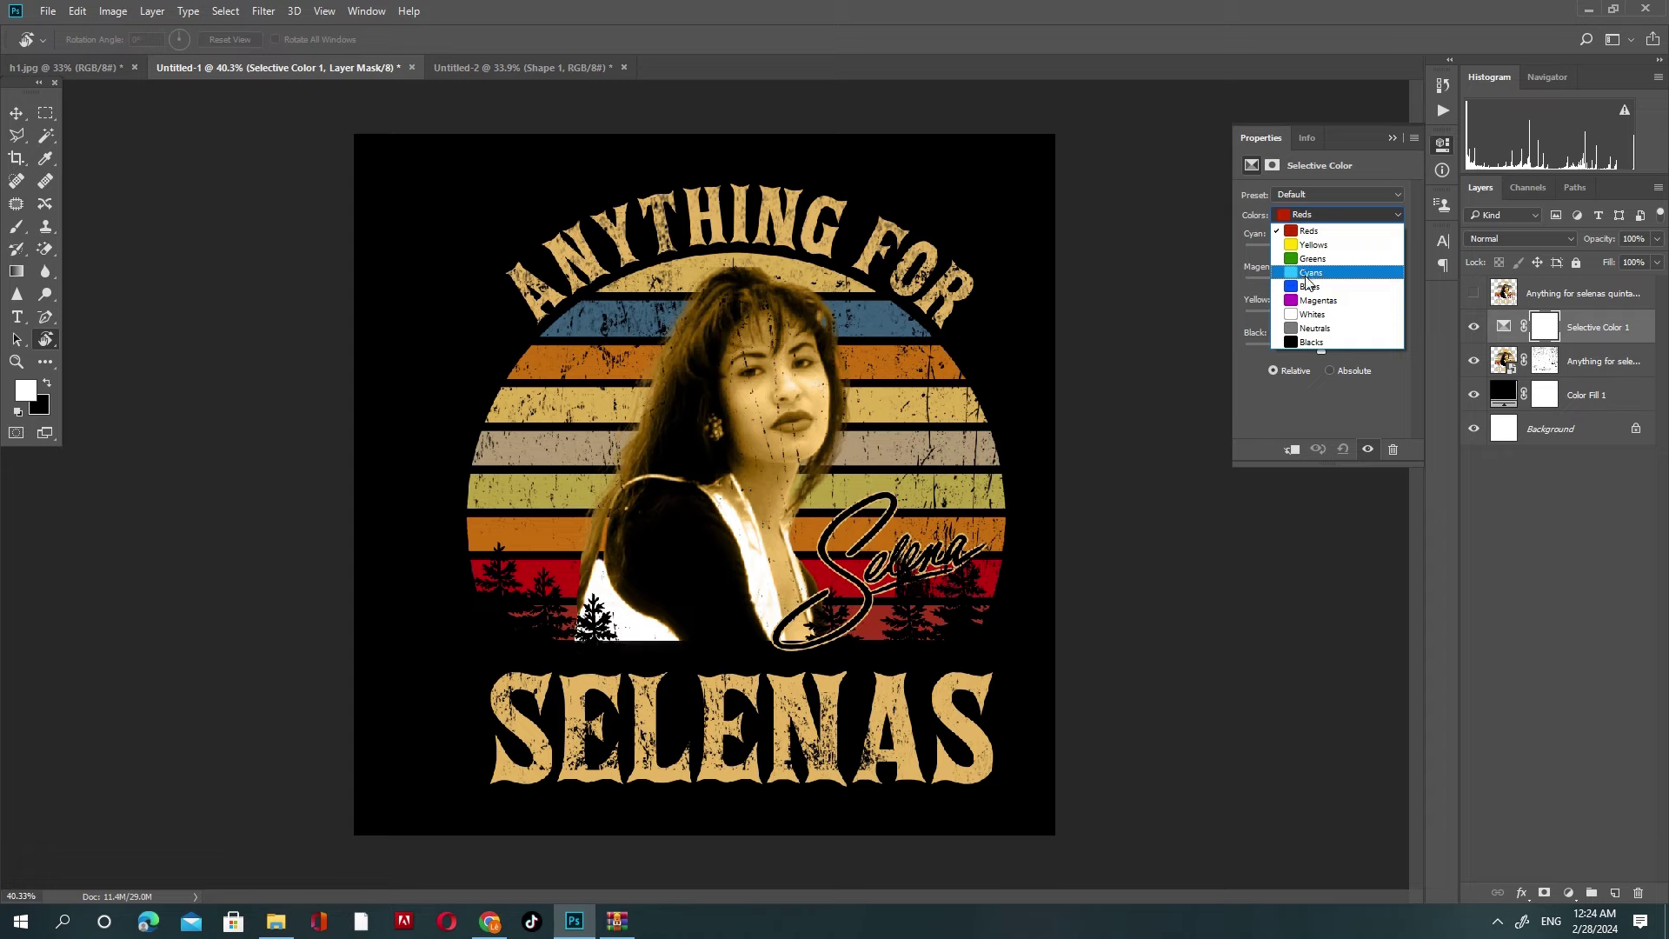
click(1309, 274)
drag(1313, 249, 1214, 250)
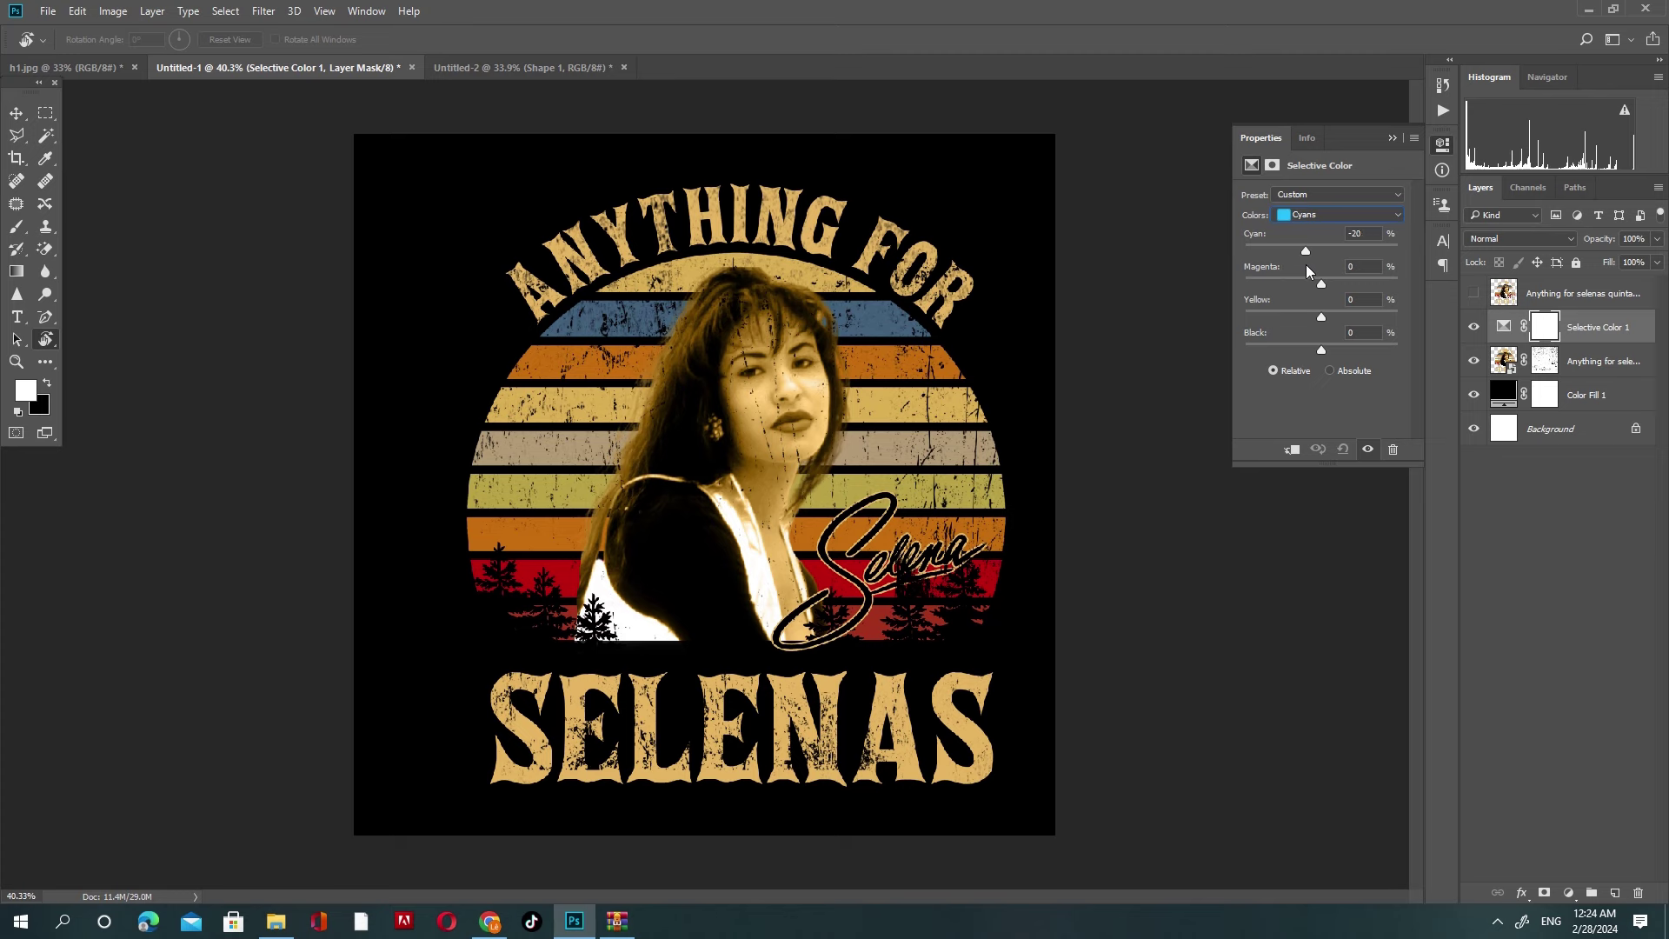
drag(1305, 266, 1296, 266)
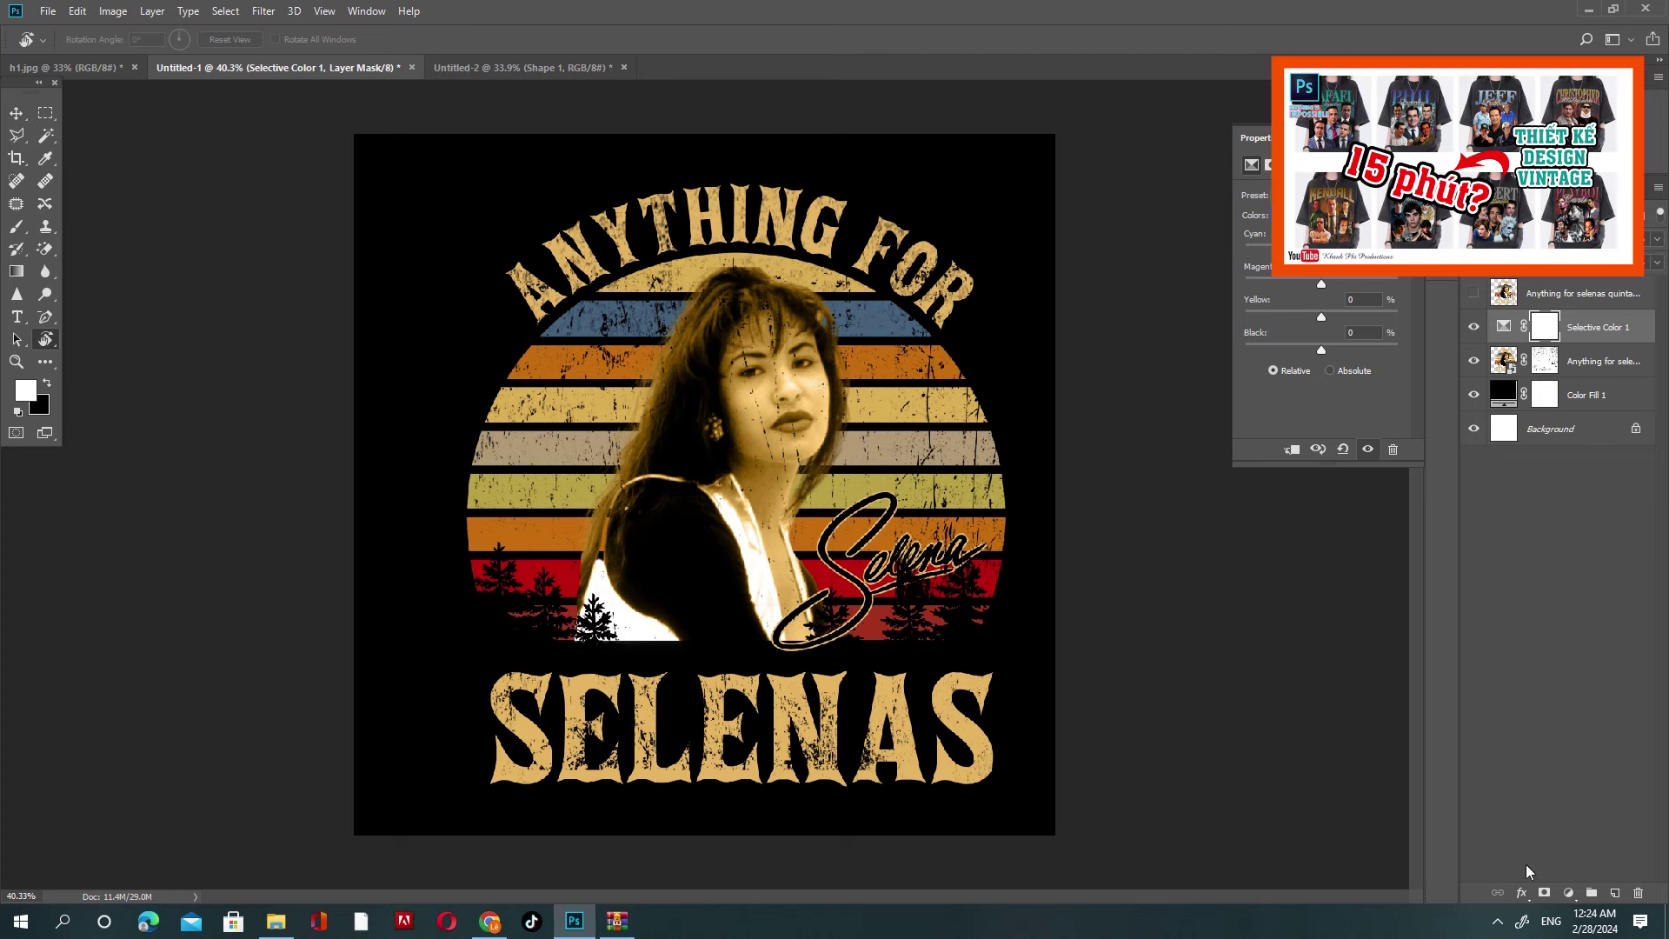
click(1569, 892)
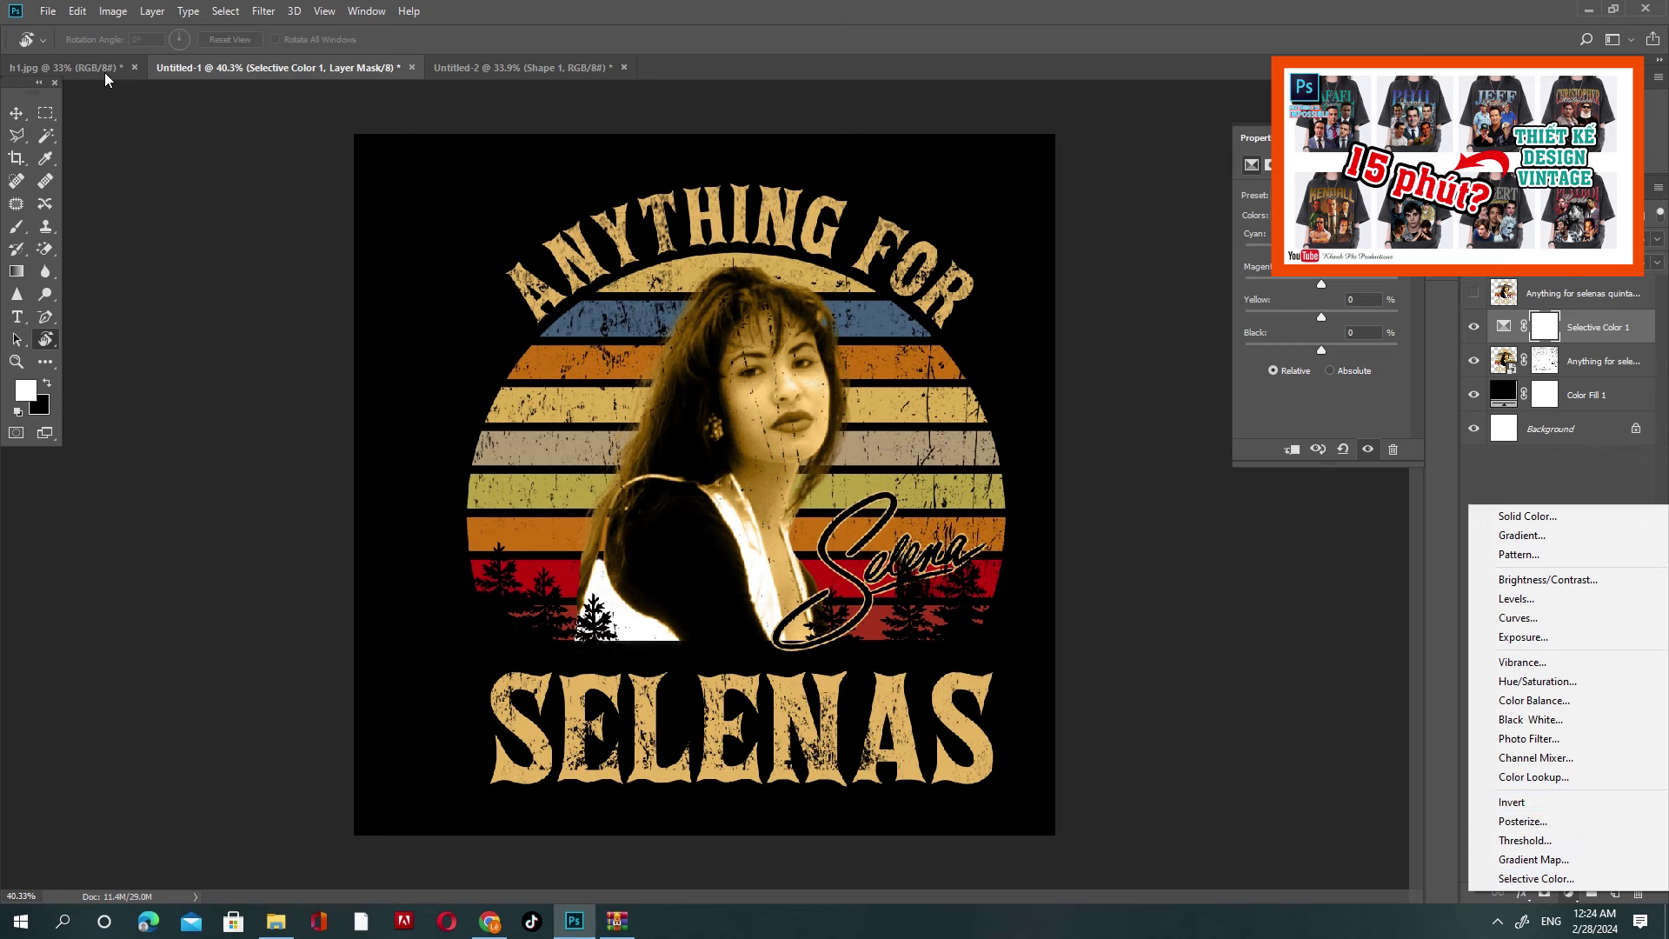
click(125, 101)
click(65, 67)
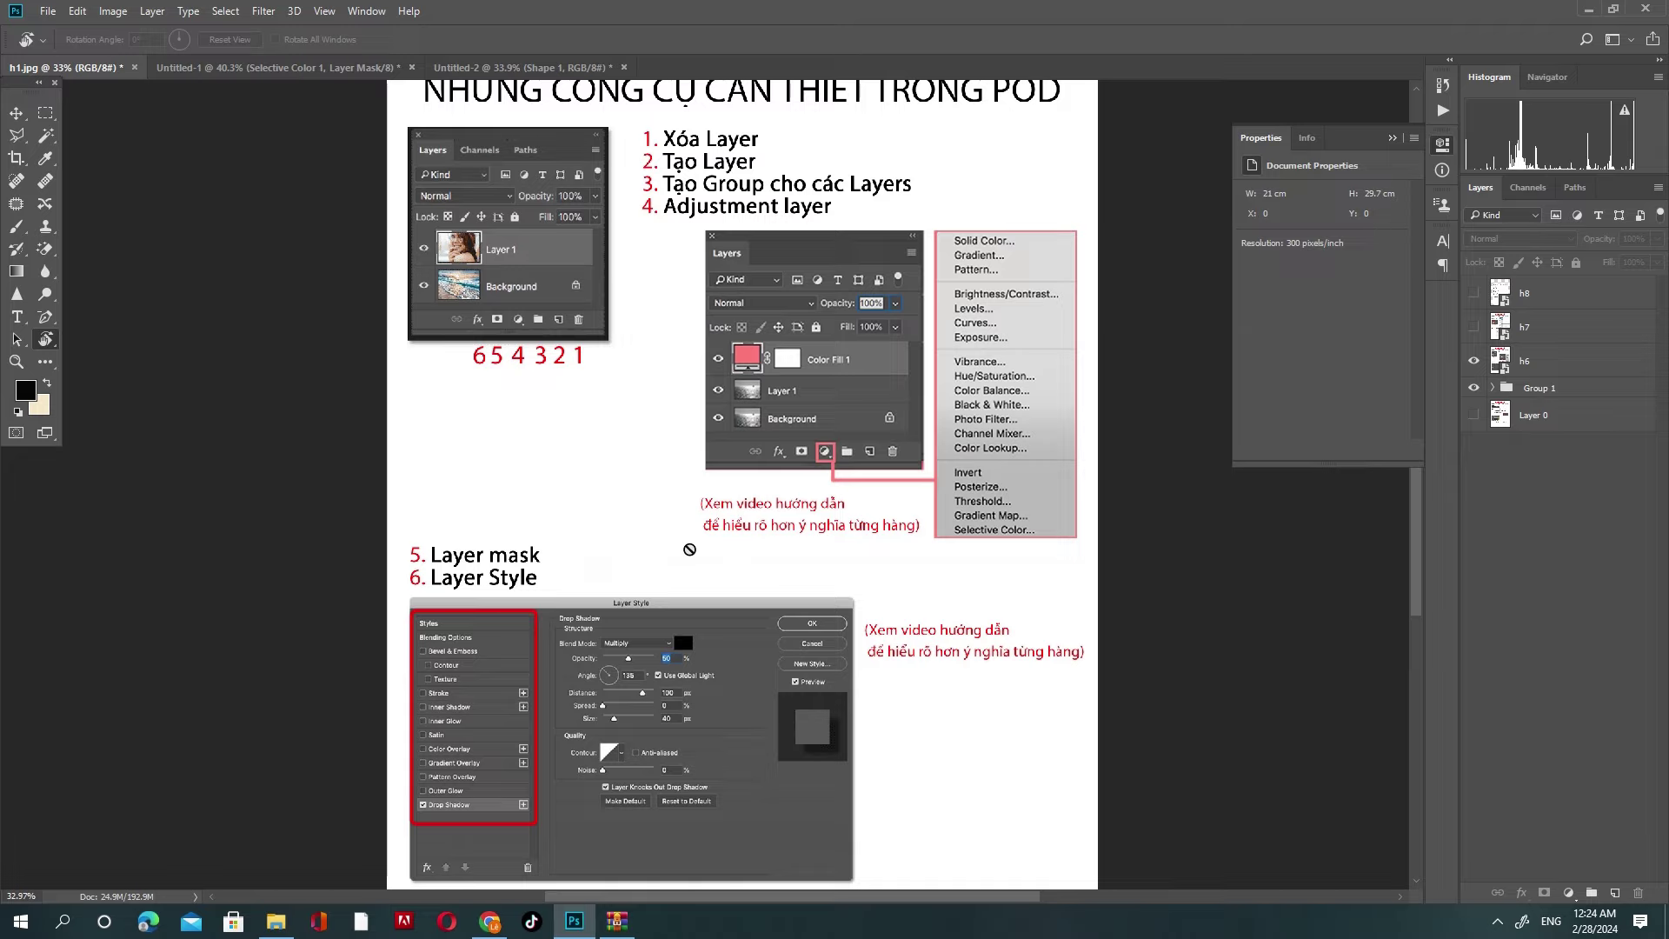
scroll(683, 554, down, 1)
scroll(696, 592, down, 2)
scroll(764, 641, down, 1)
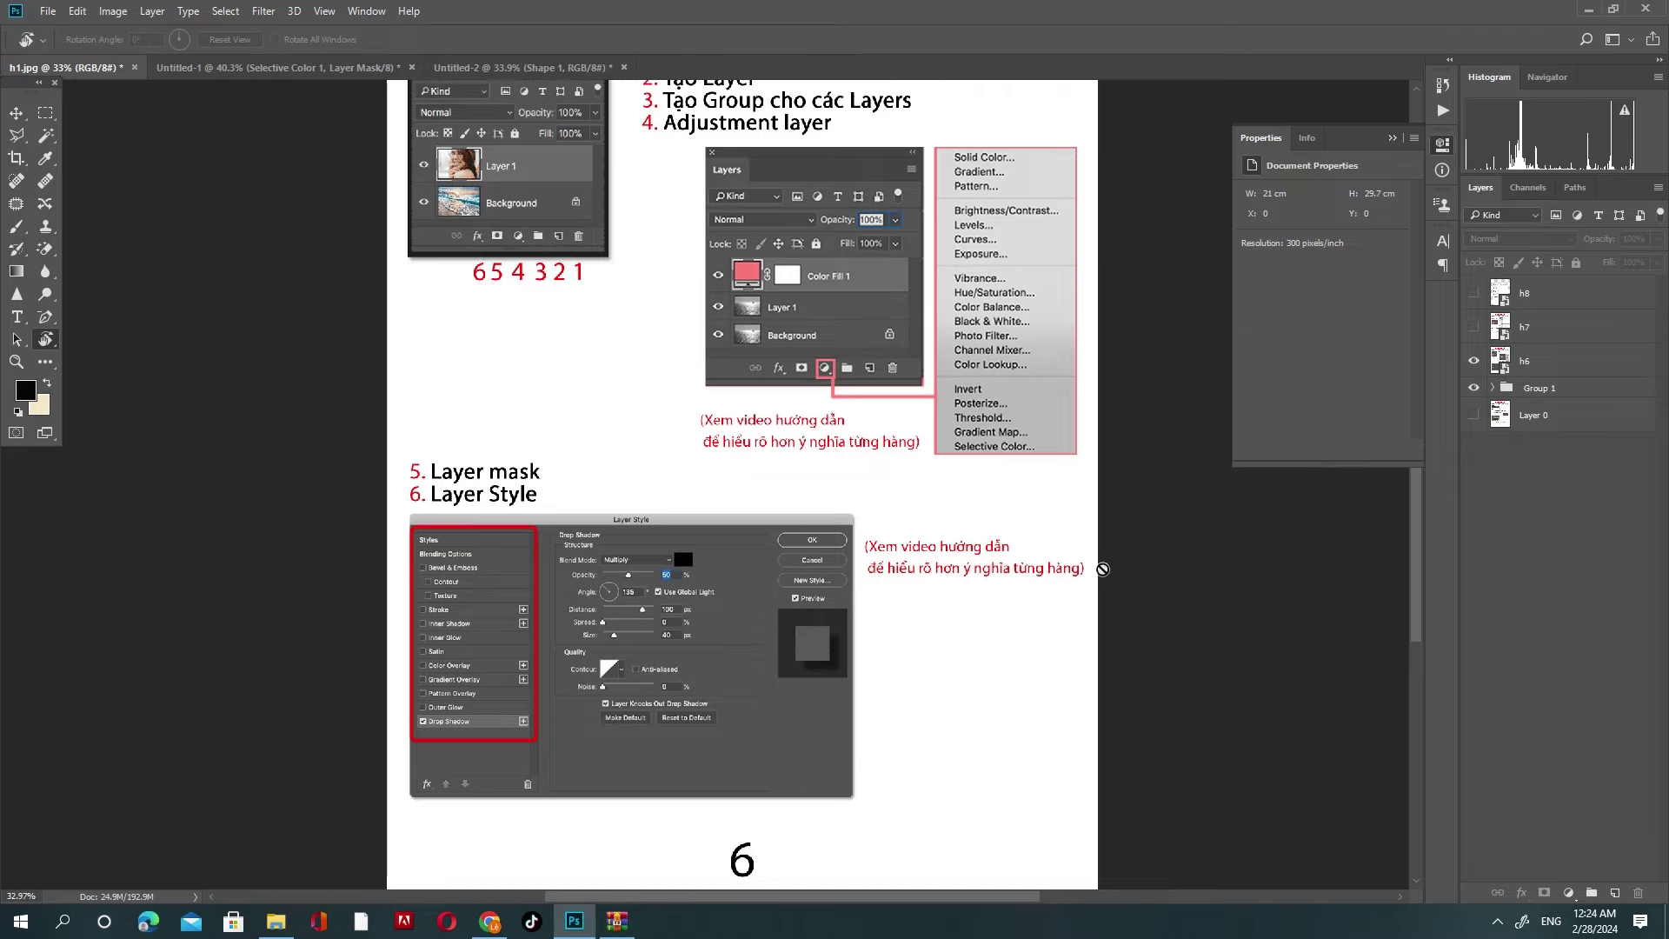
scroll(1103, 569, down, 1)
scroll(666, 608, down, 1)
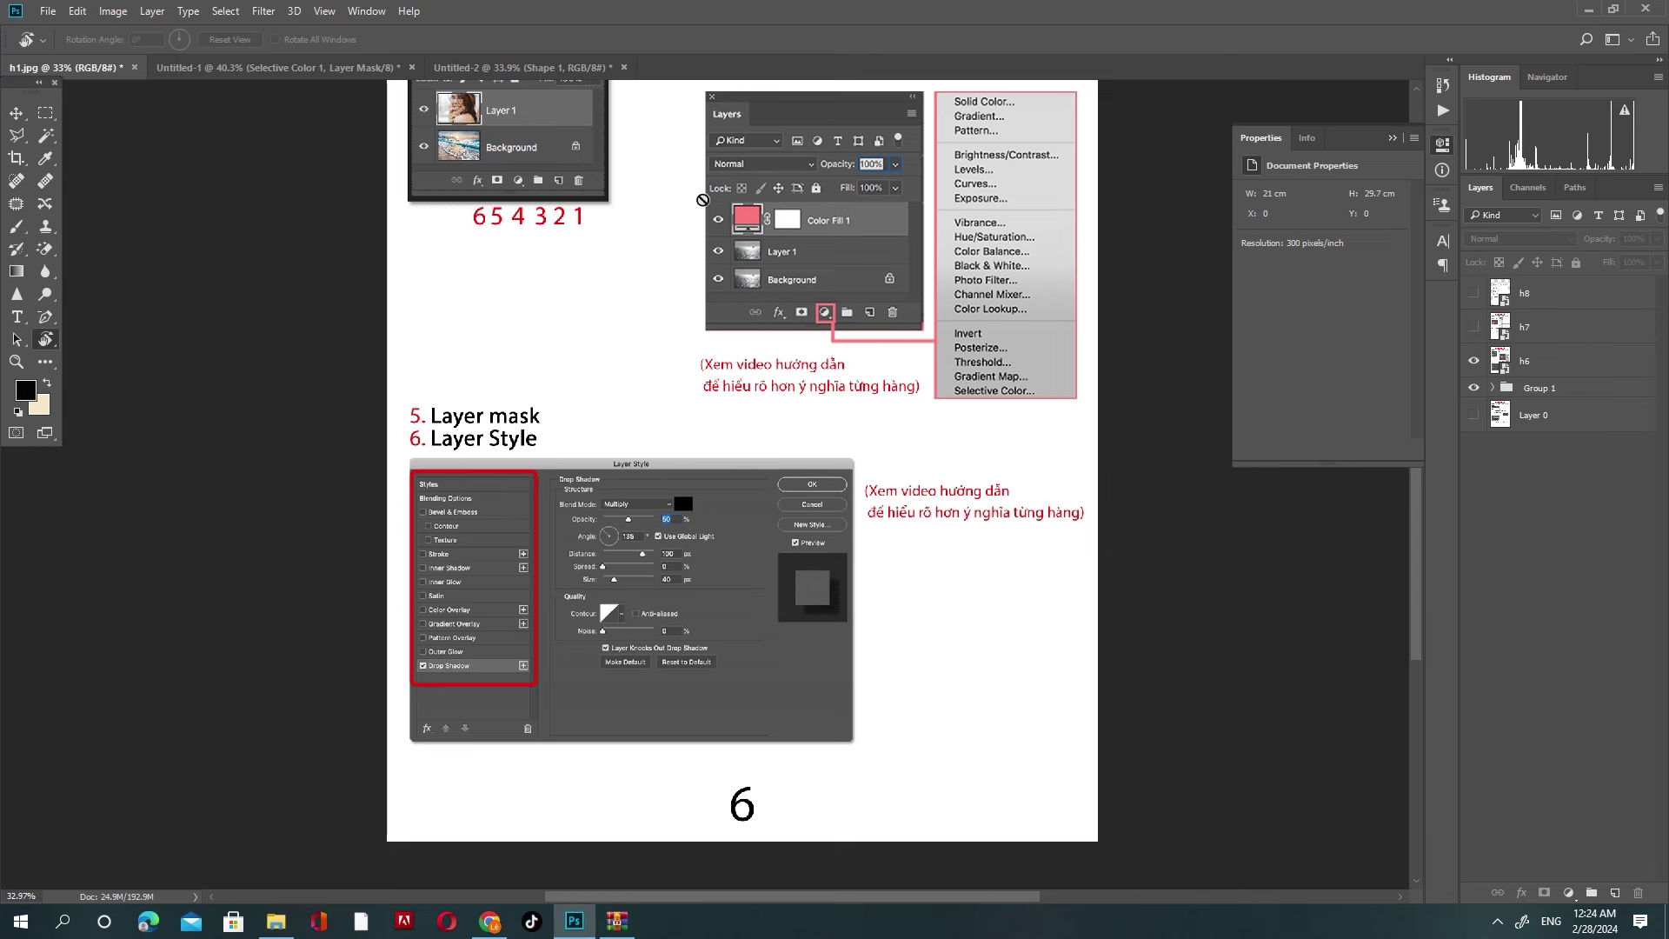
Step: On Untitled-1, hide Selective Color 1 and Color Fill 1, and swap the photo's mask for a blank one
click(208, 70)
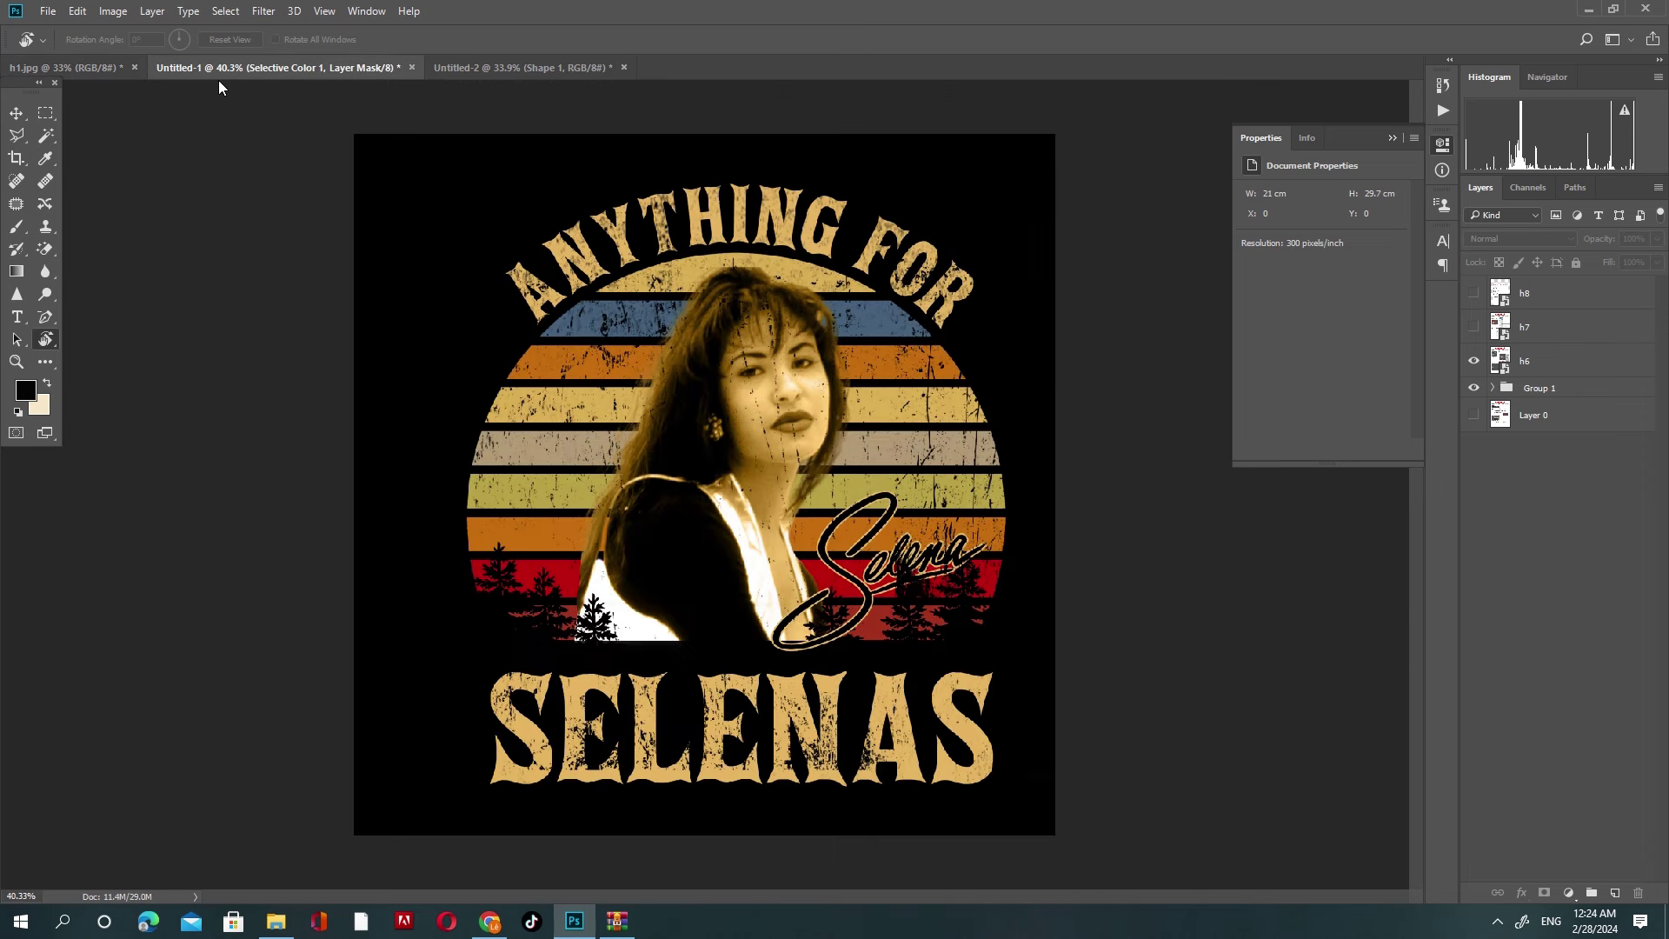
click(1473, 327)
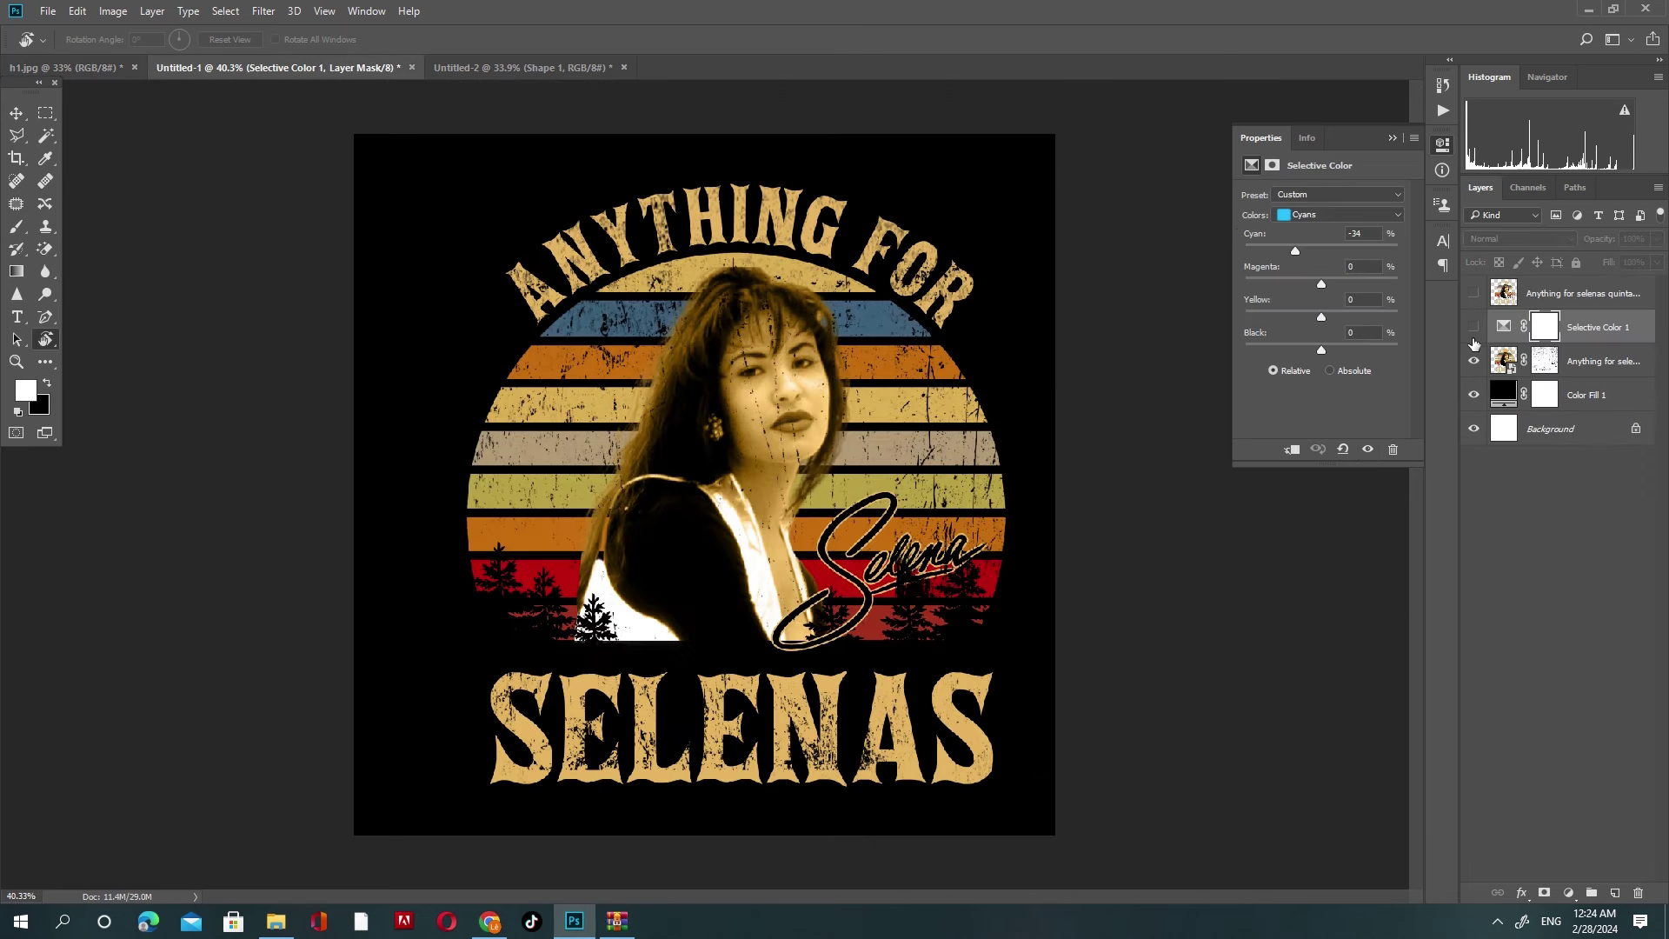
click(1544, 368)
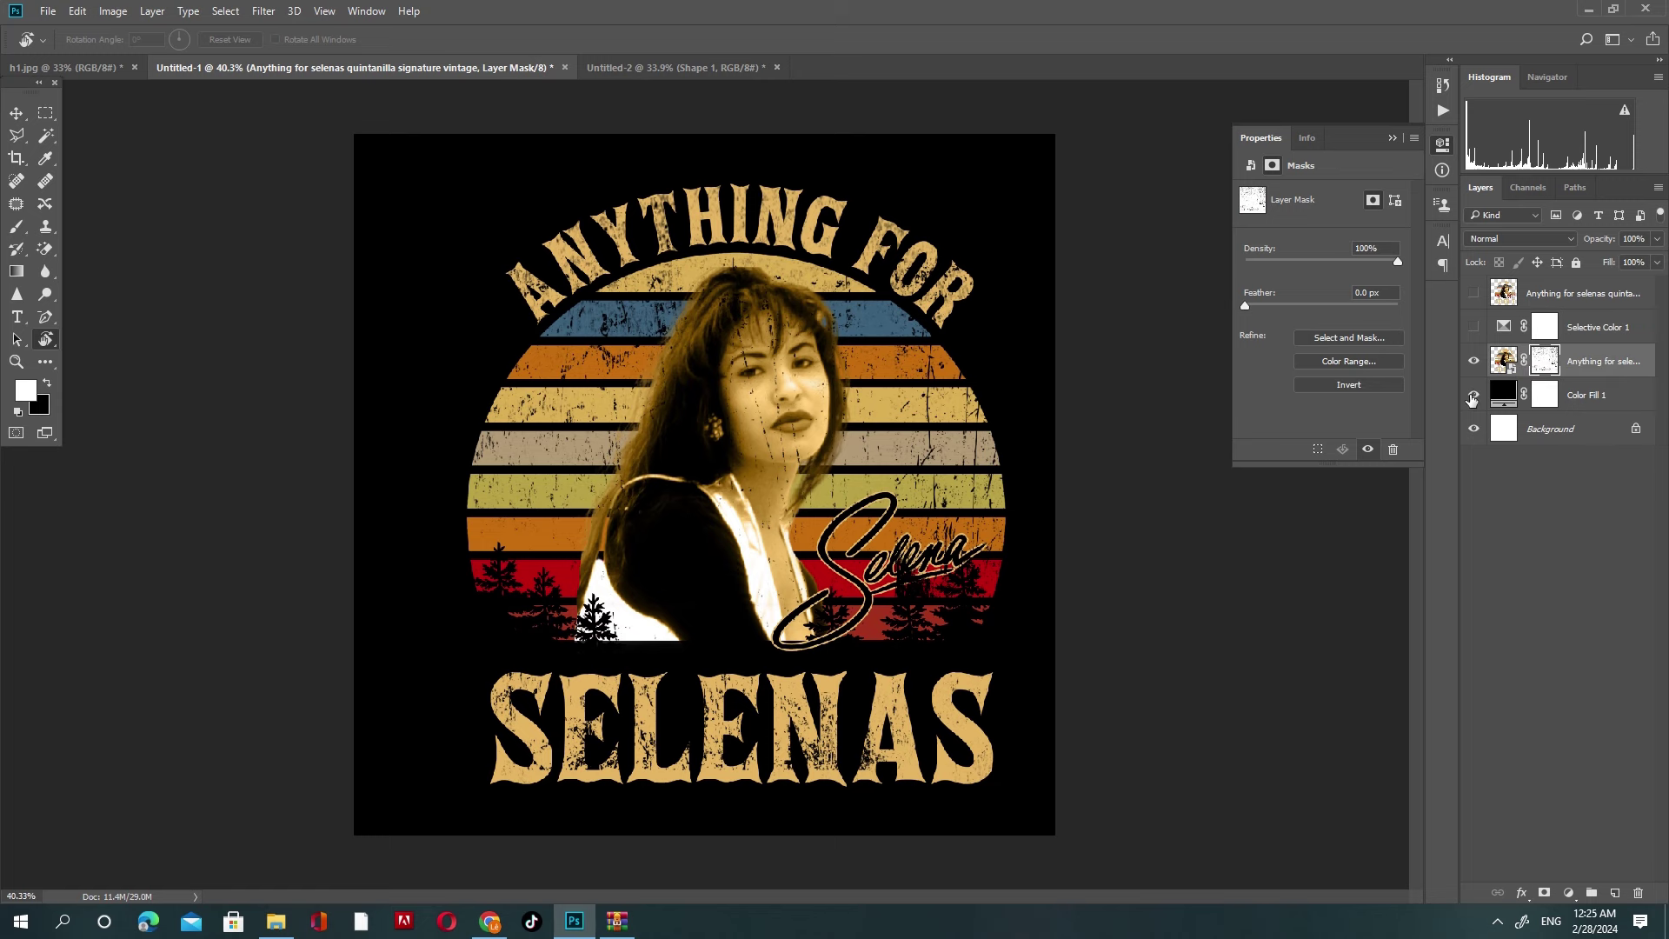
click(1472, 397)
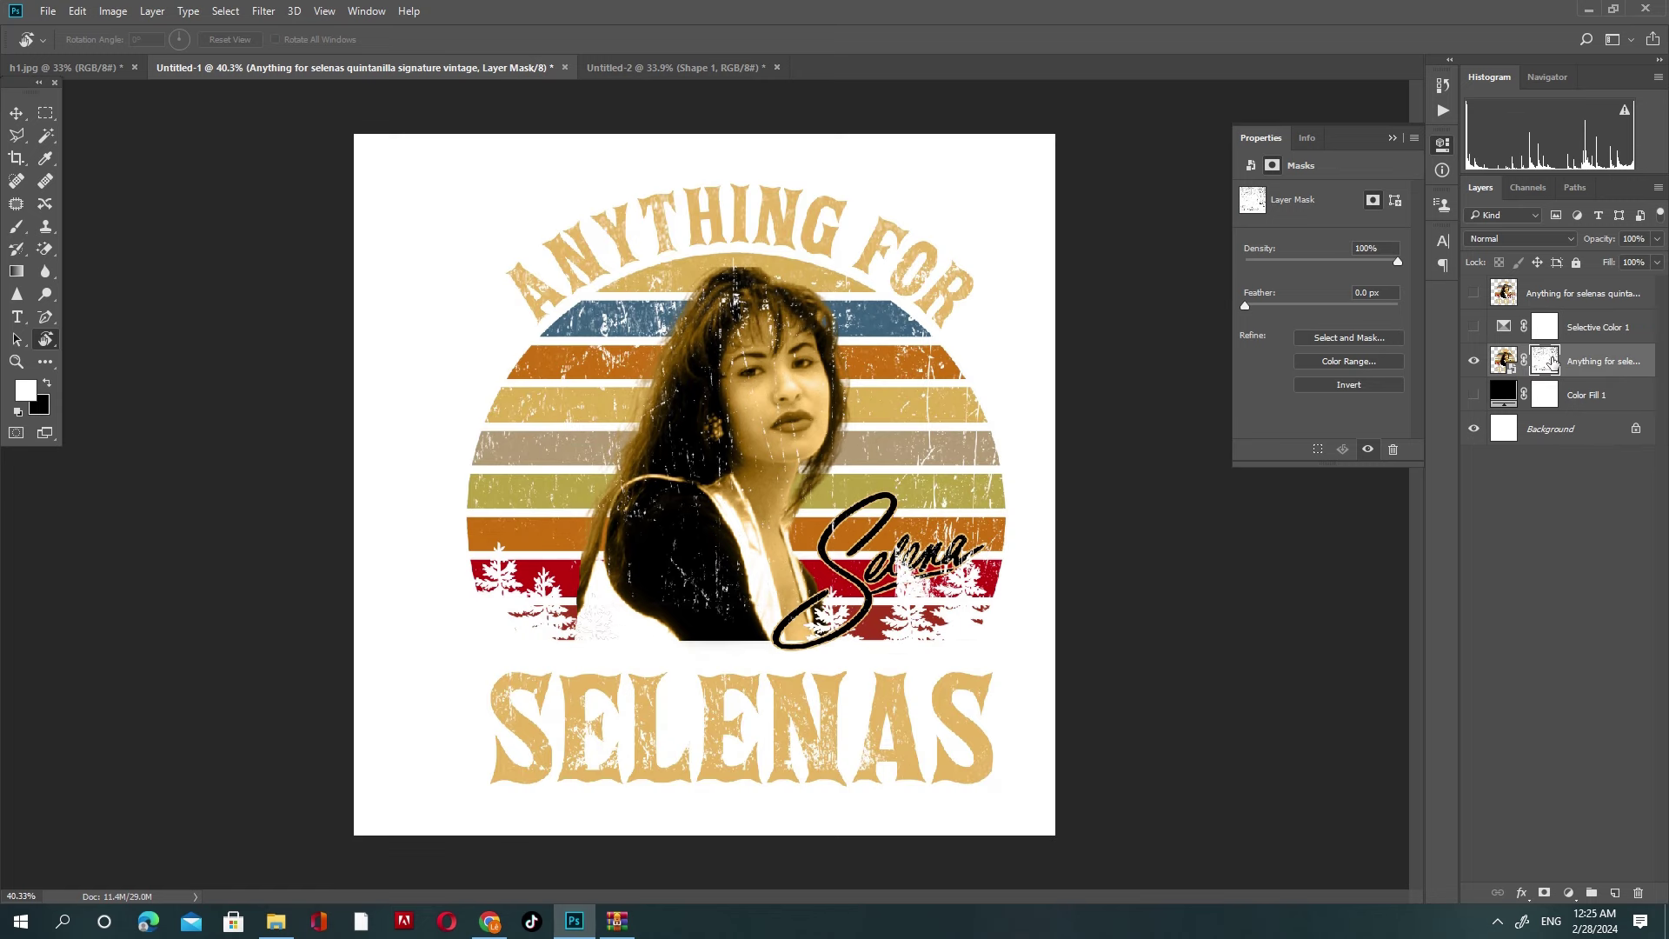
right_click(1552, 363)
click(1535, 396)
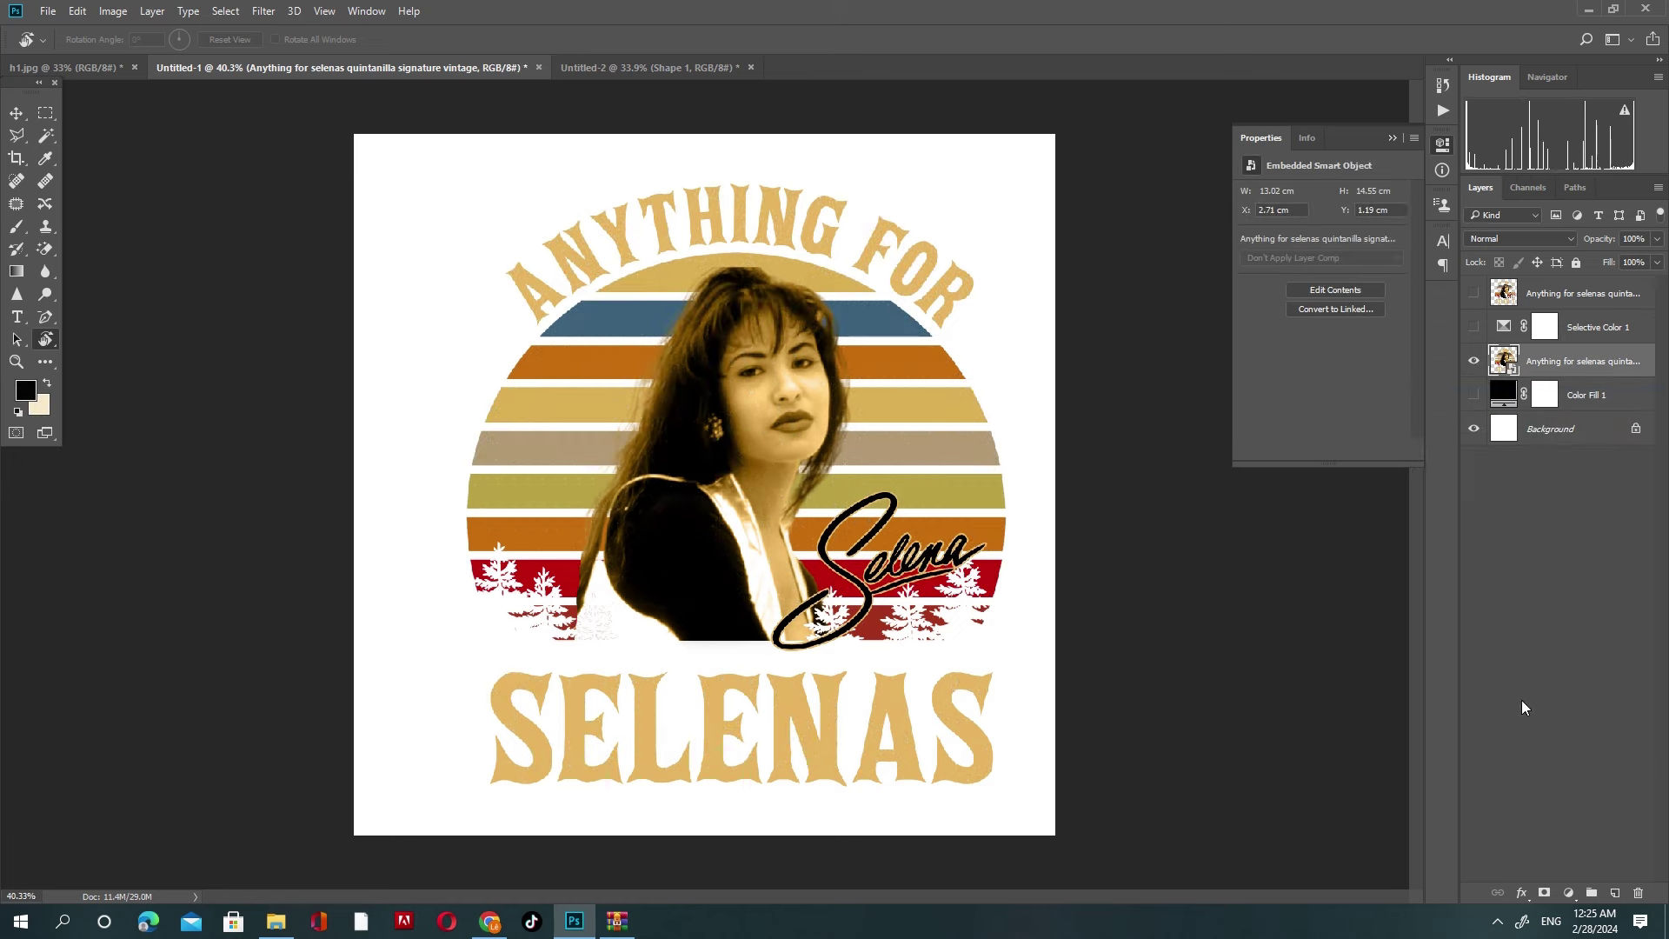
click(1543, 894)
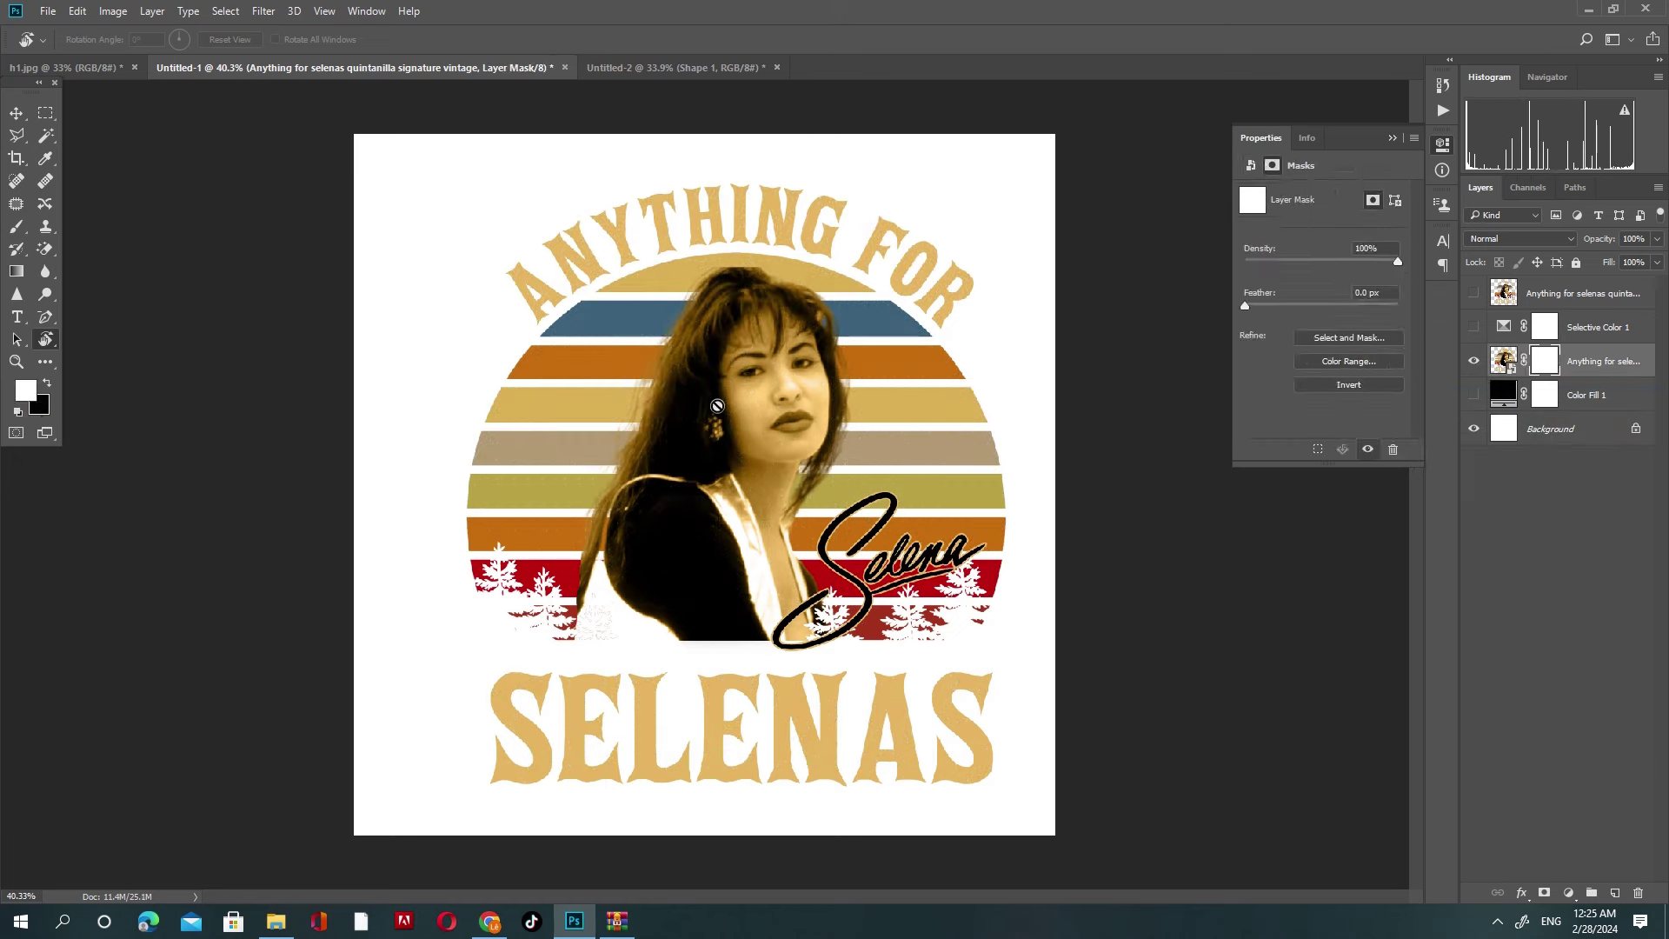
key(b)
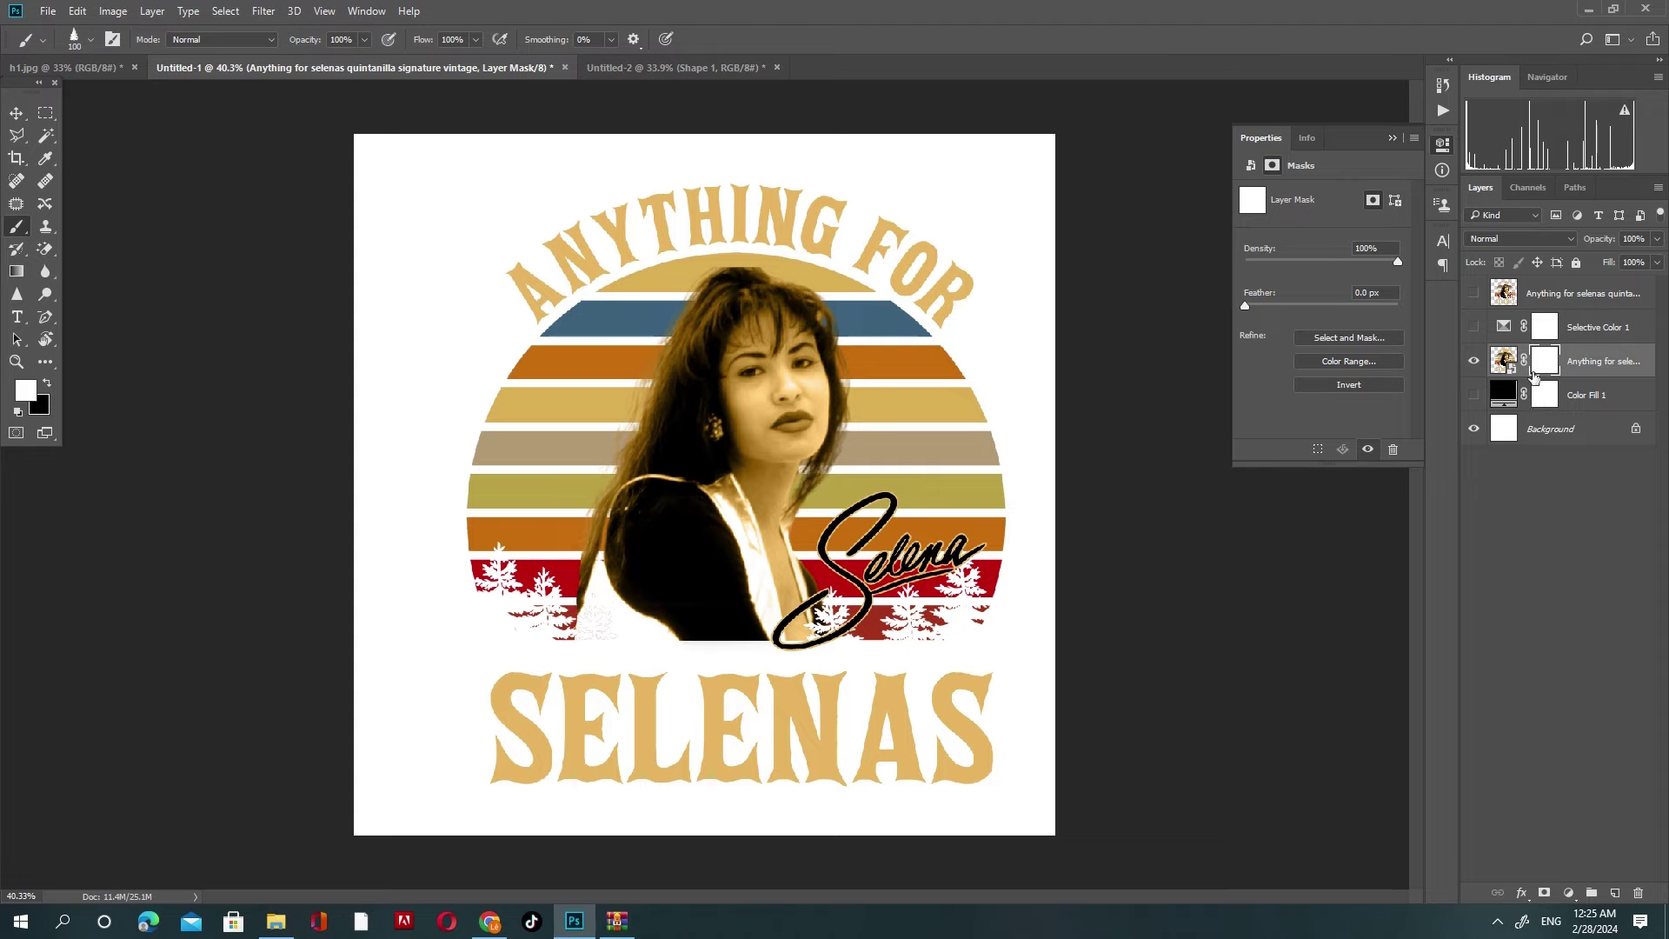
Step: Stamp the black vintage 2 grunge brush on the mask, show Color Fill 1, and stamp again at 1700 px
click(91, 39)
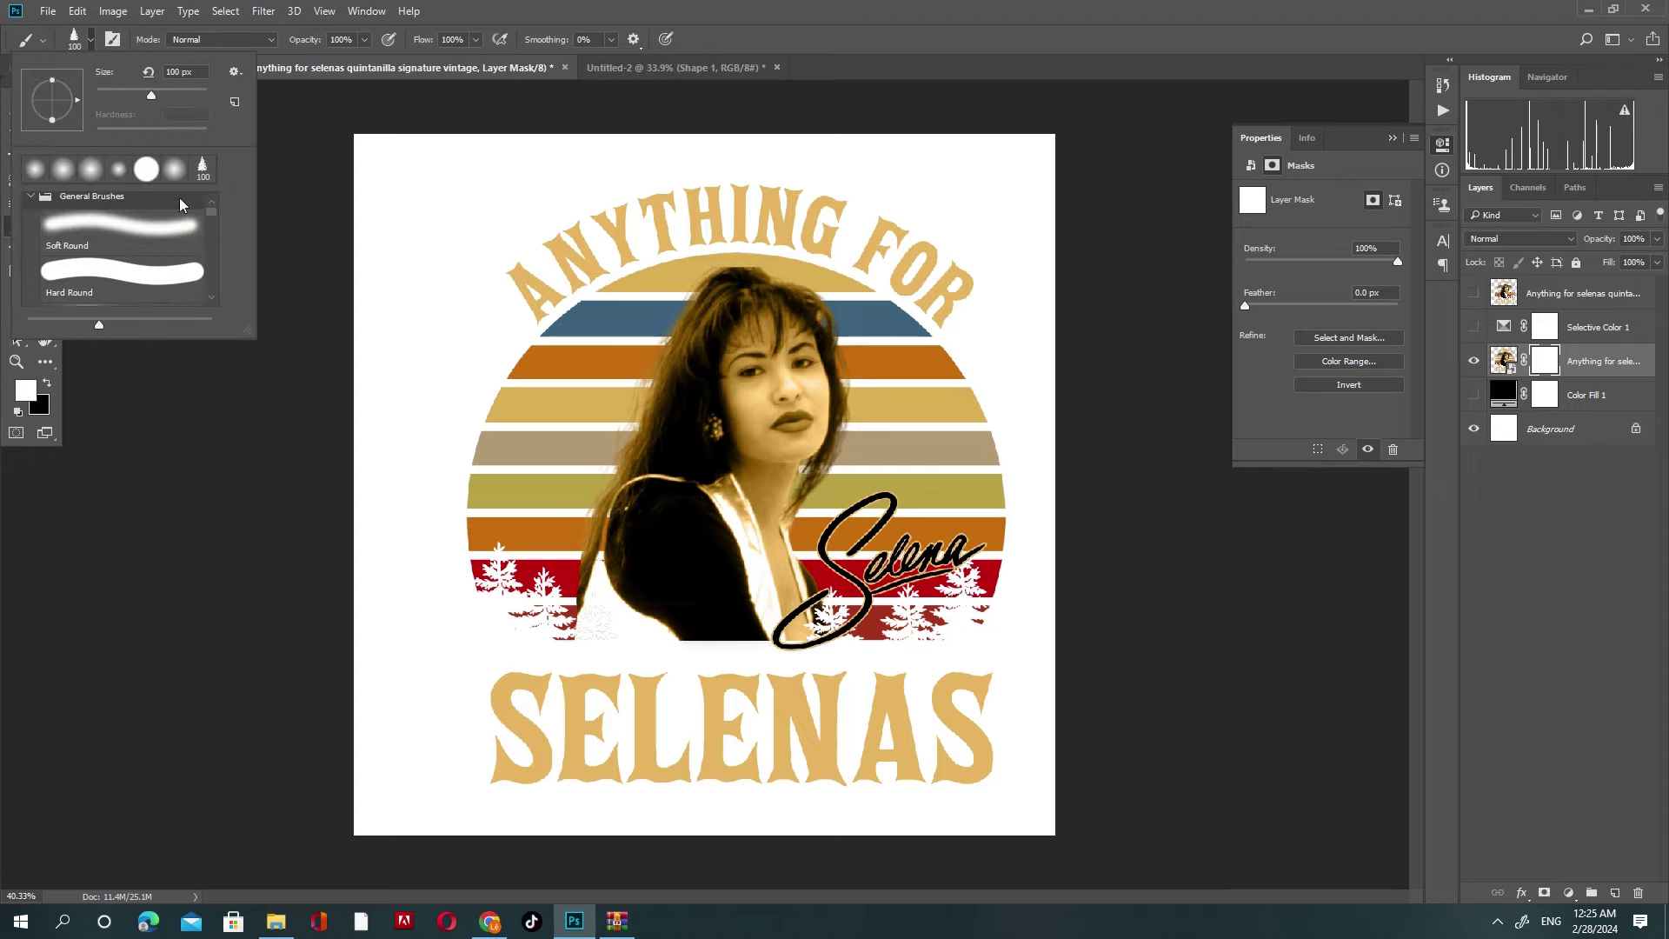
drag(216, 218, 208, 304)
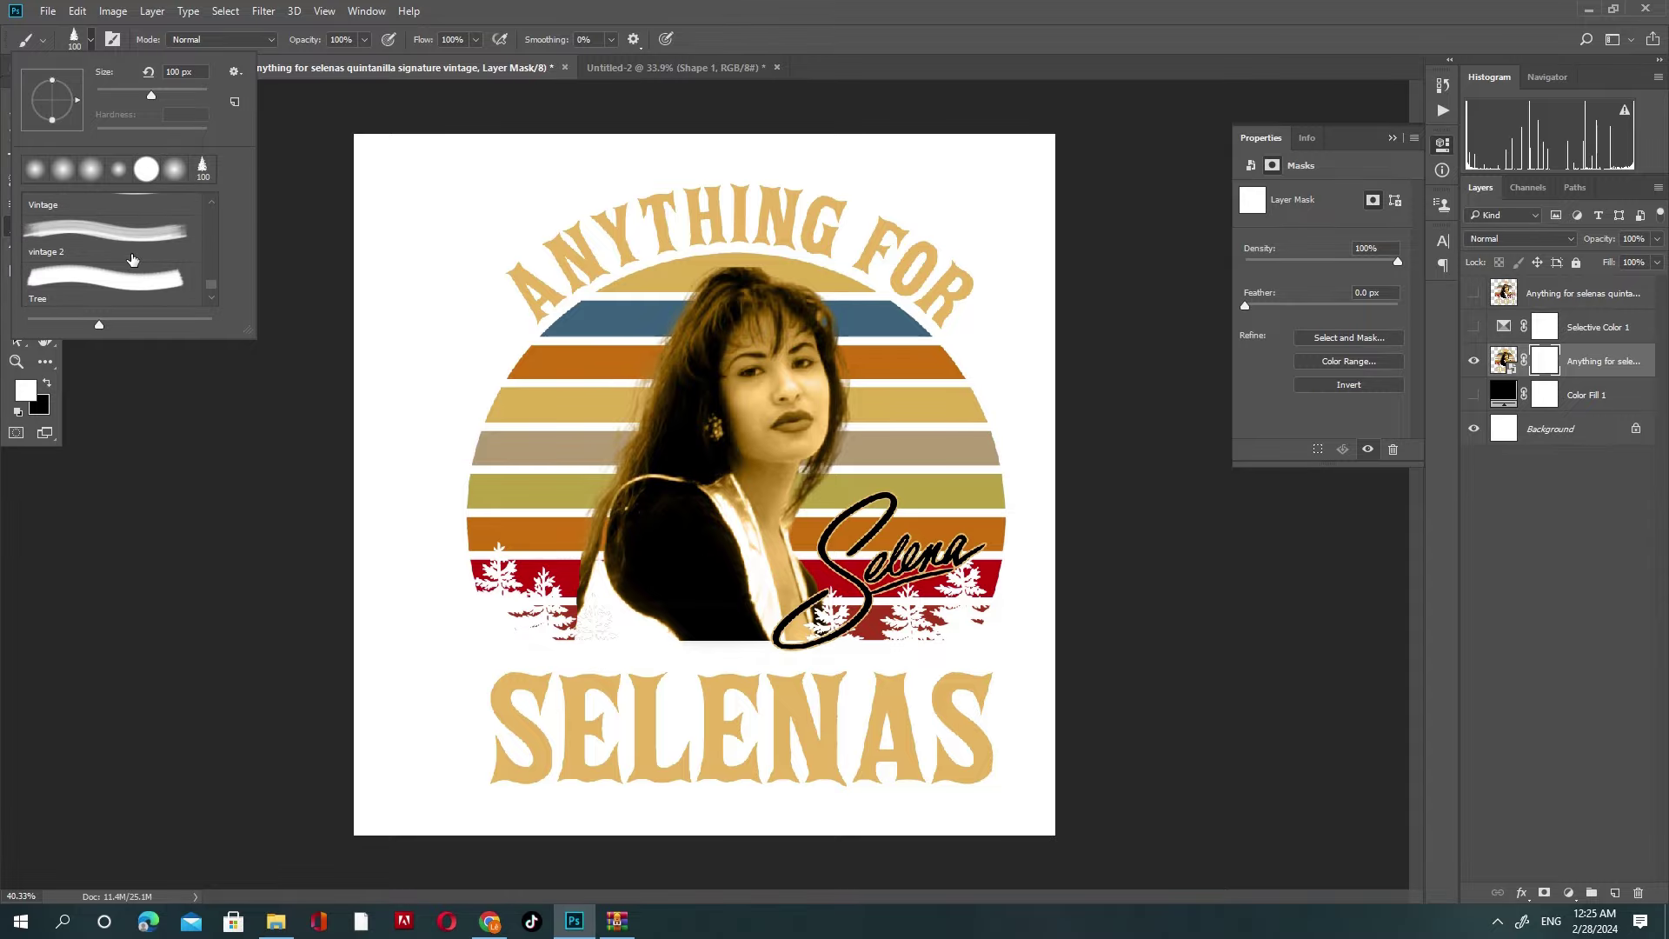
click(158, 250)
key(Return)
key(x)
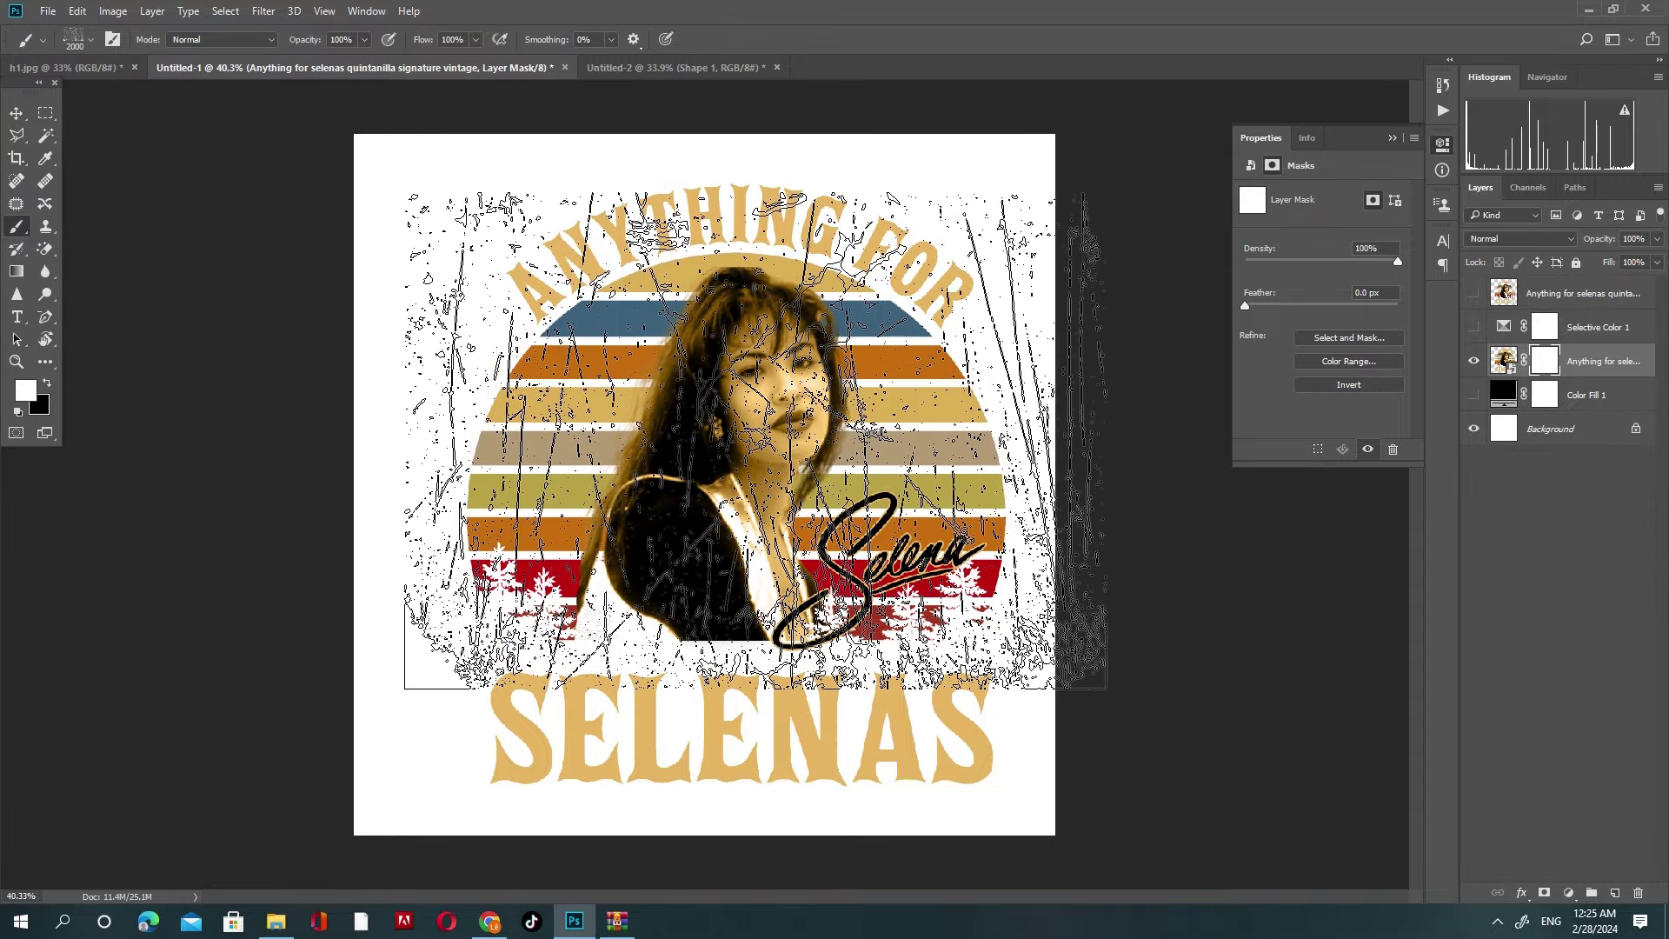
click(738, 431)
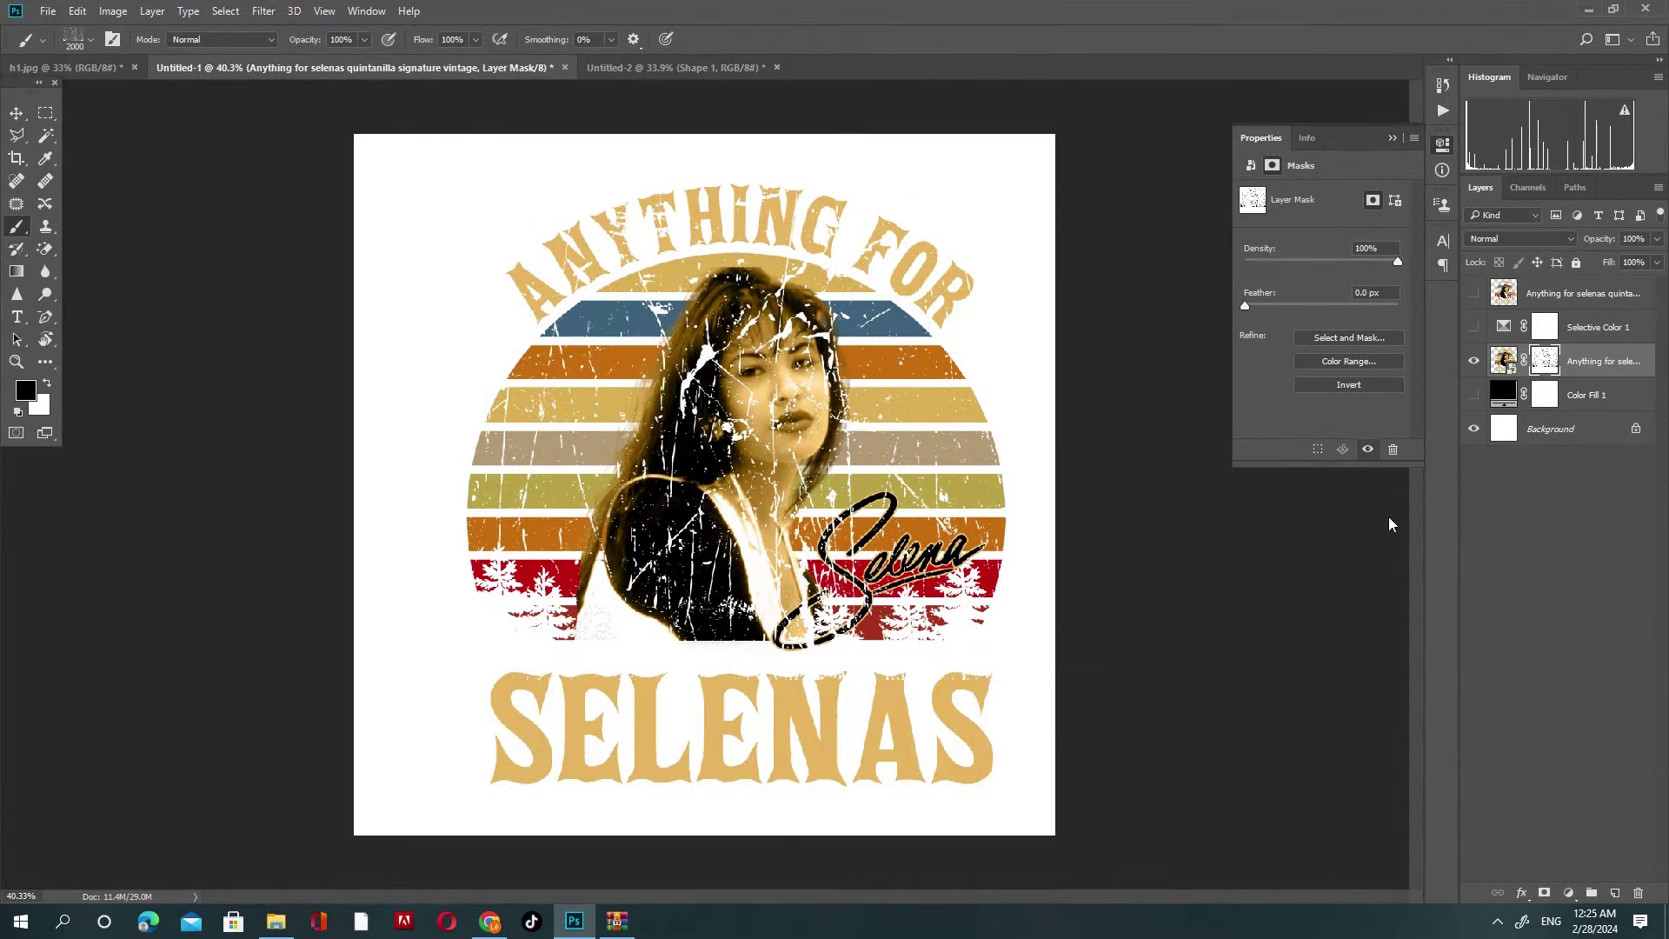
click(1474, 395)
key(bracketleft)
key(bracketleft)
key(bracketleft)
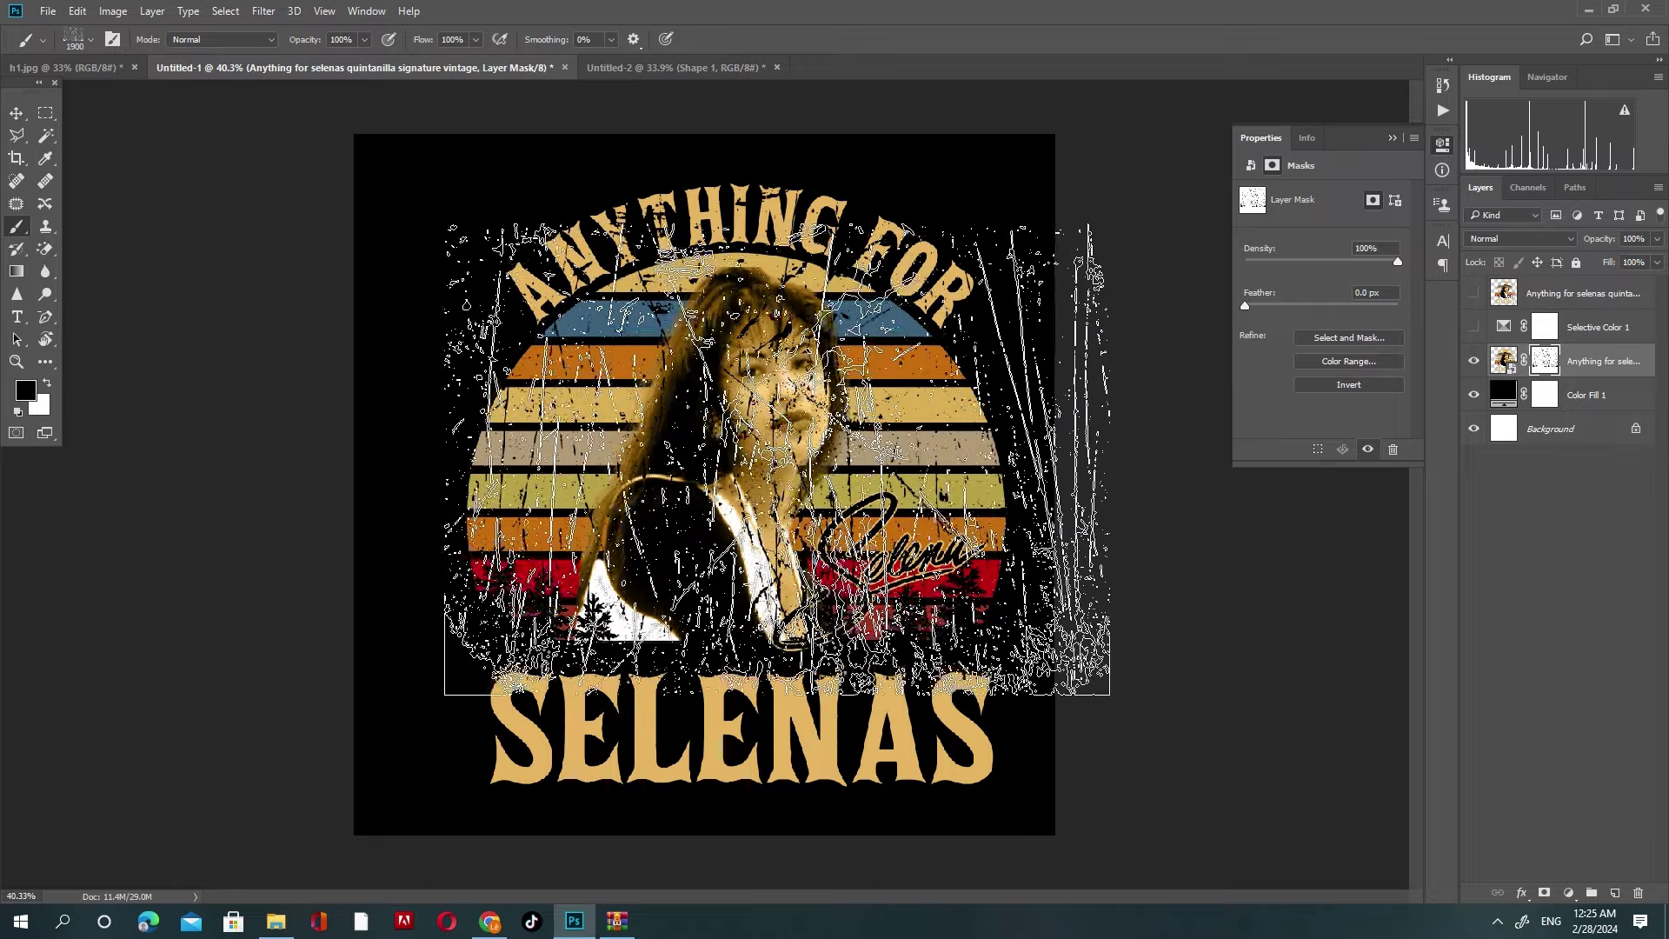
click(825, 420)
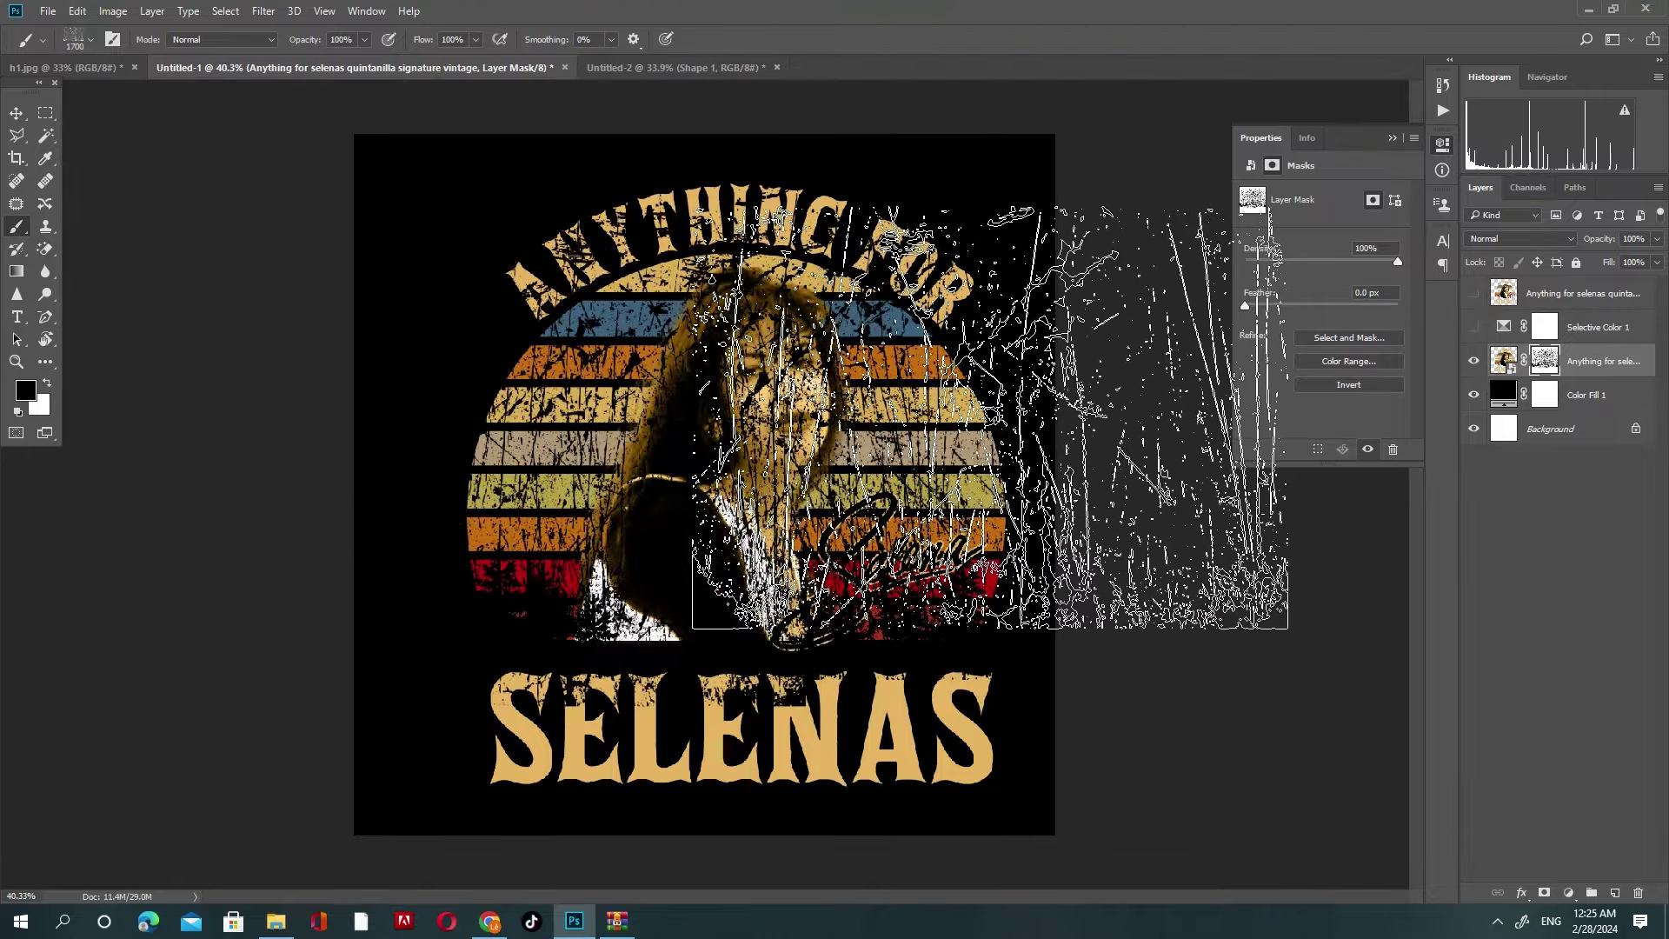
Step: Change the Color Fill 1 background to purple-blue #45459e
double_click(1508, 399)
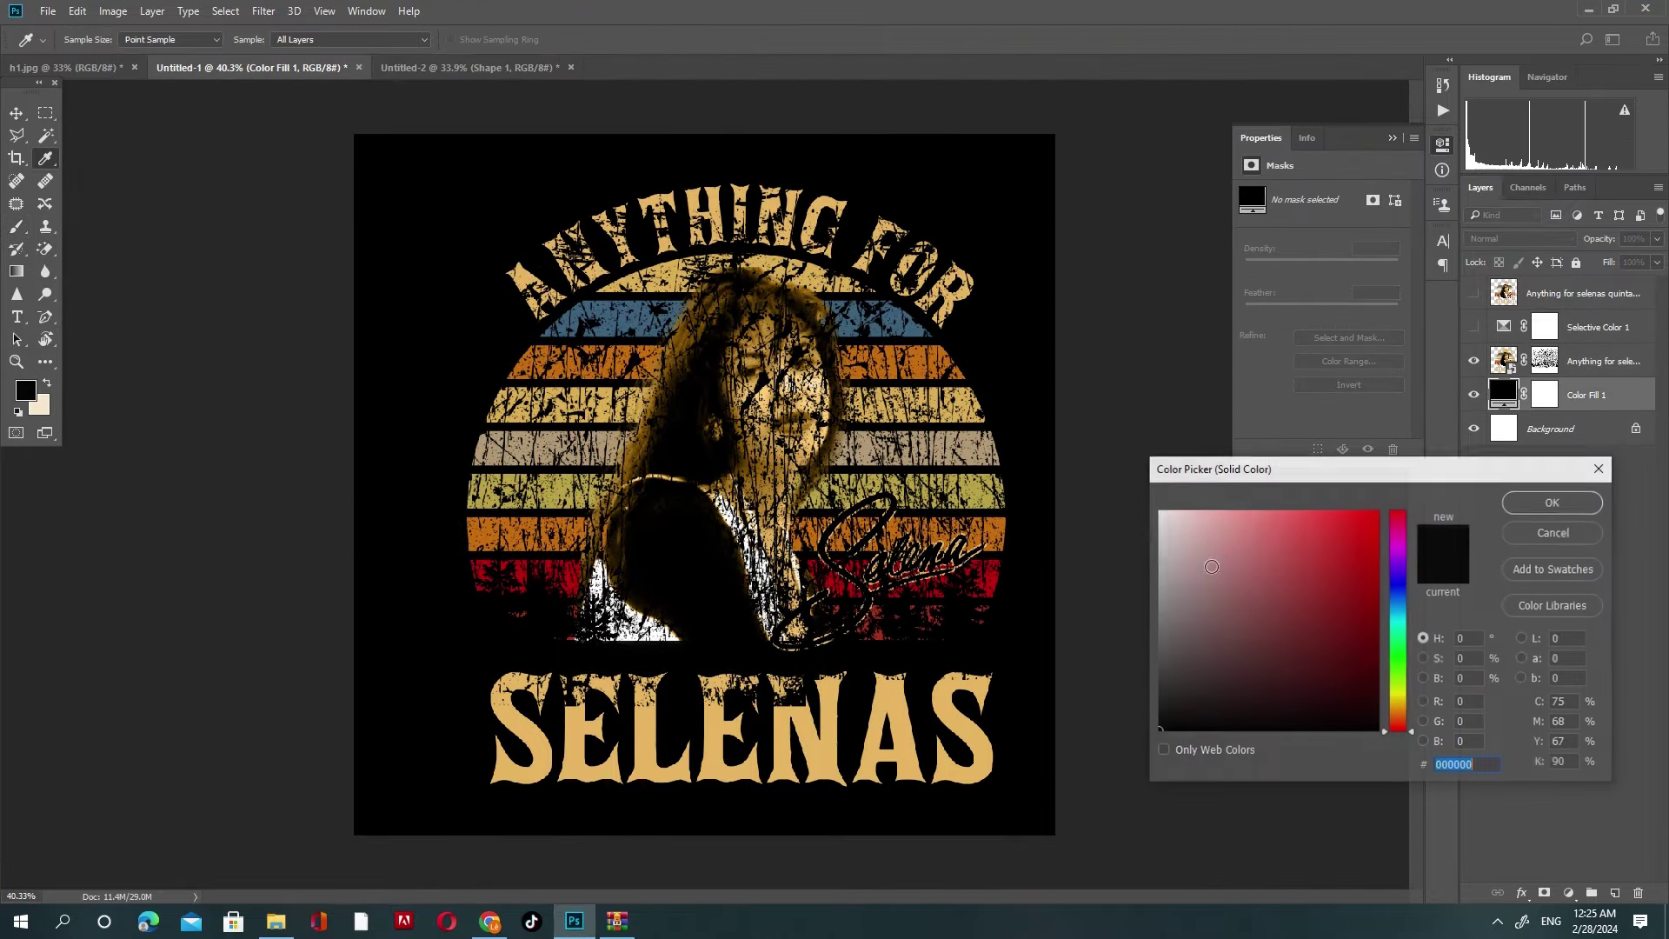
drag(1343, 543, 1281, 594)
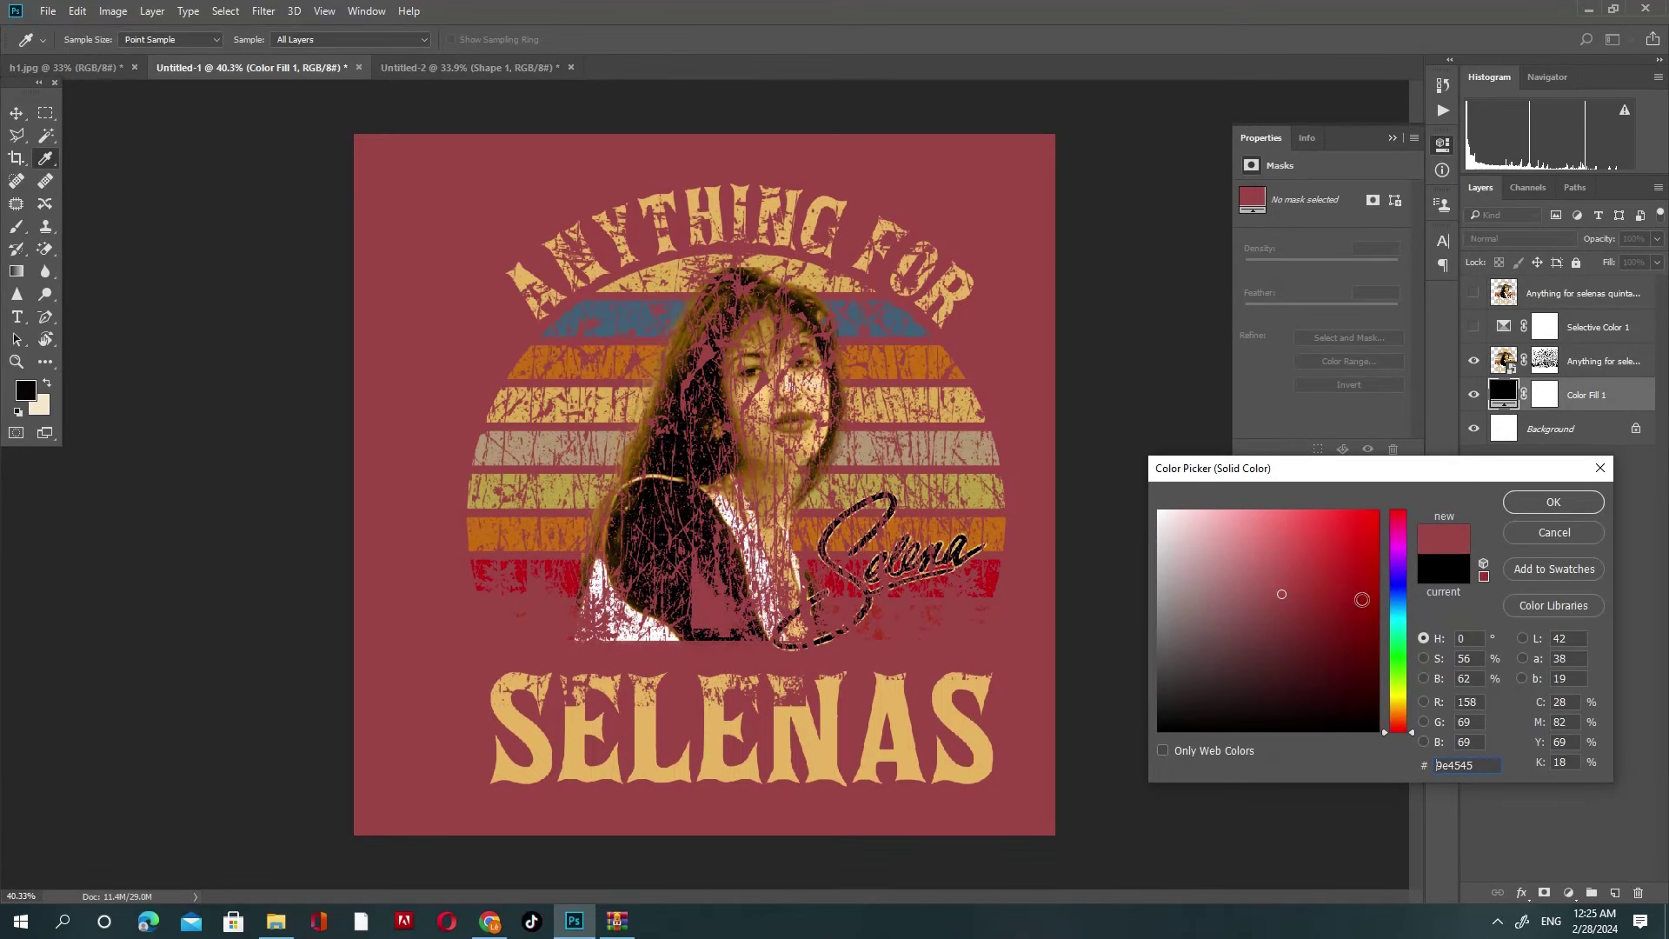
drag(1398, 600, 1411, 588)
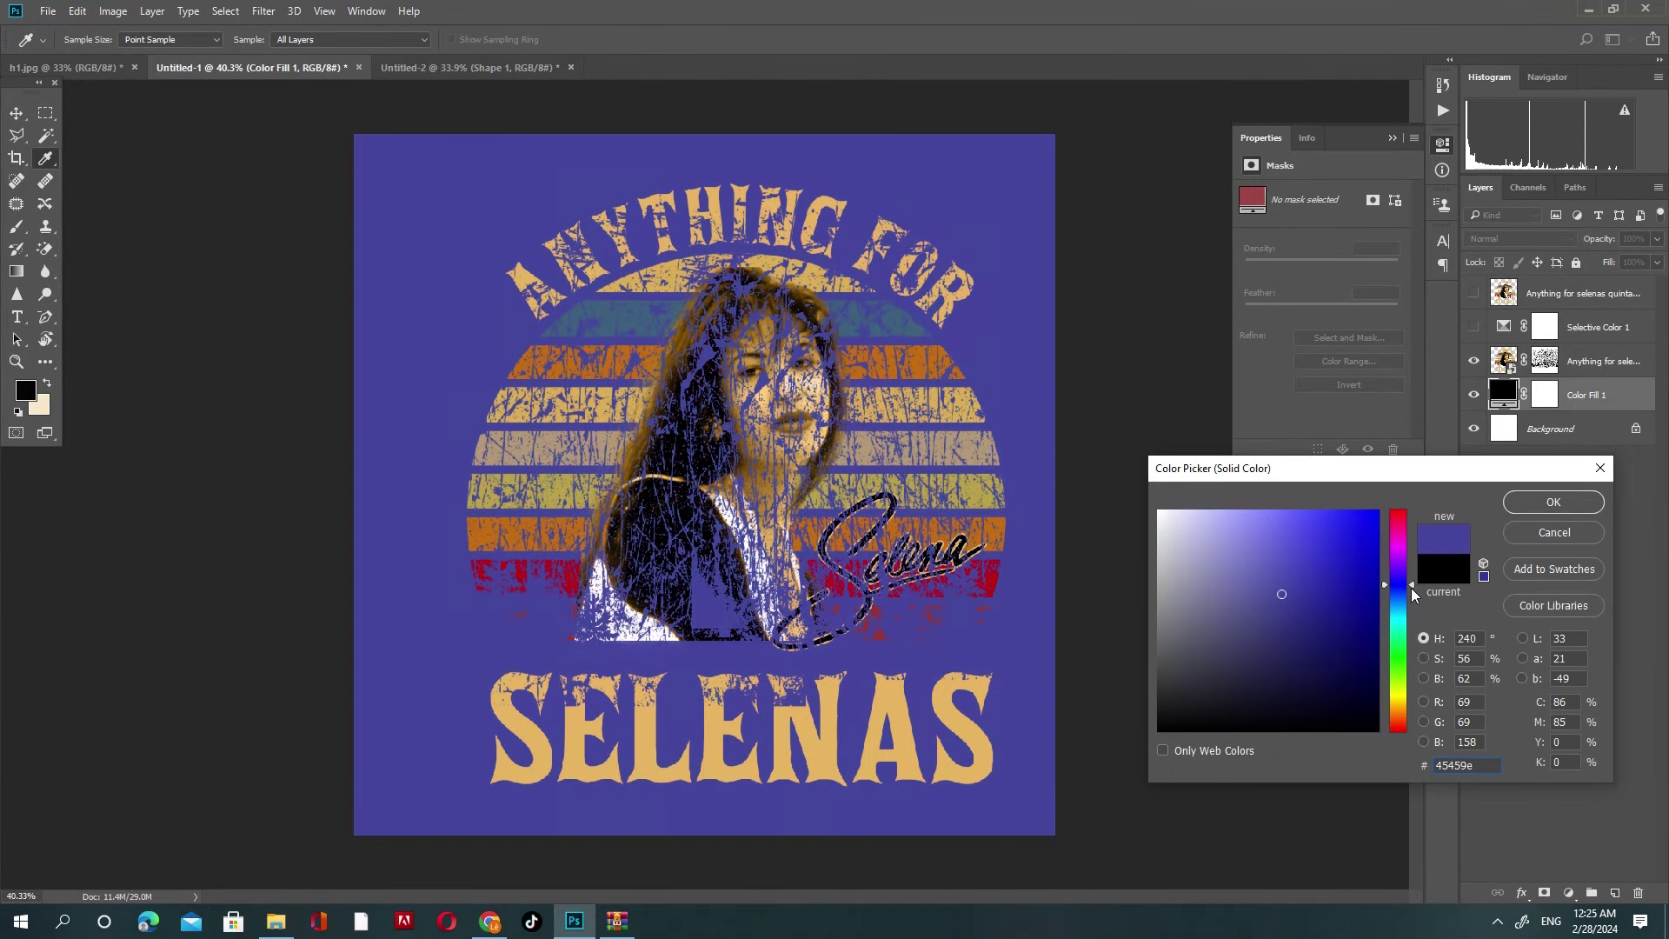
click(1550, 502)
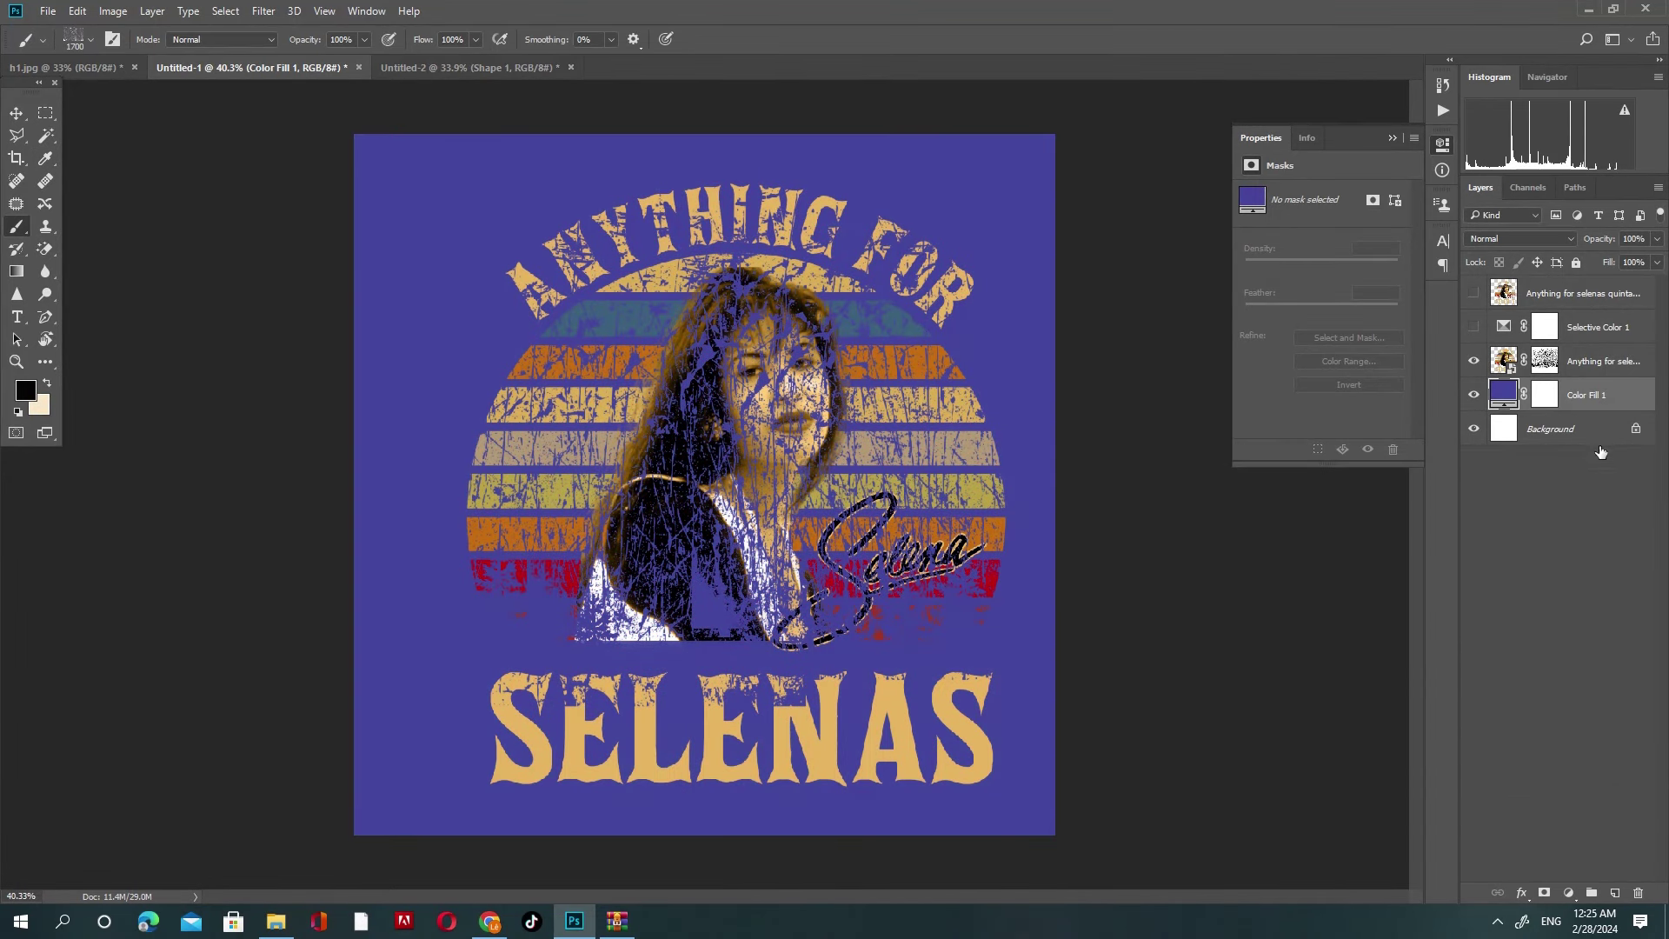
Step: Paint white on the photo mask with a smaller brush to clear grunge from the portrait
click(1545, 360)
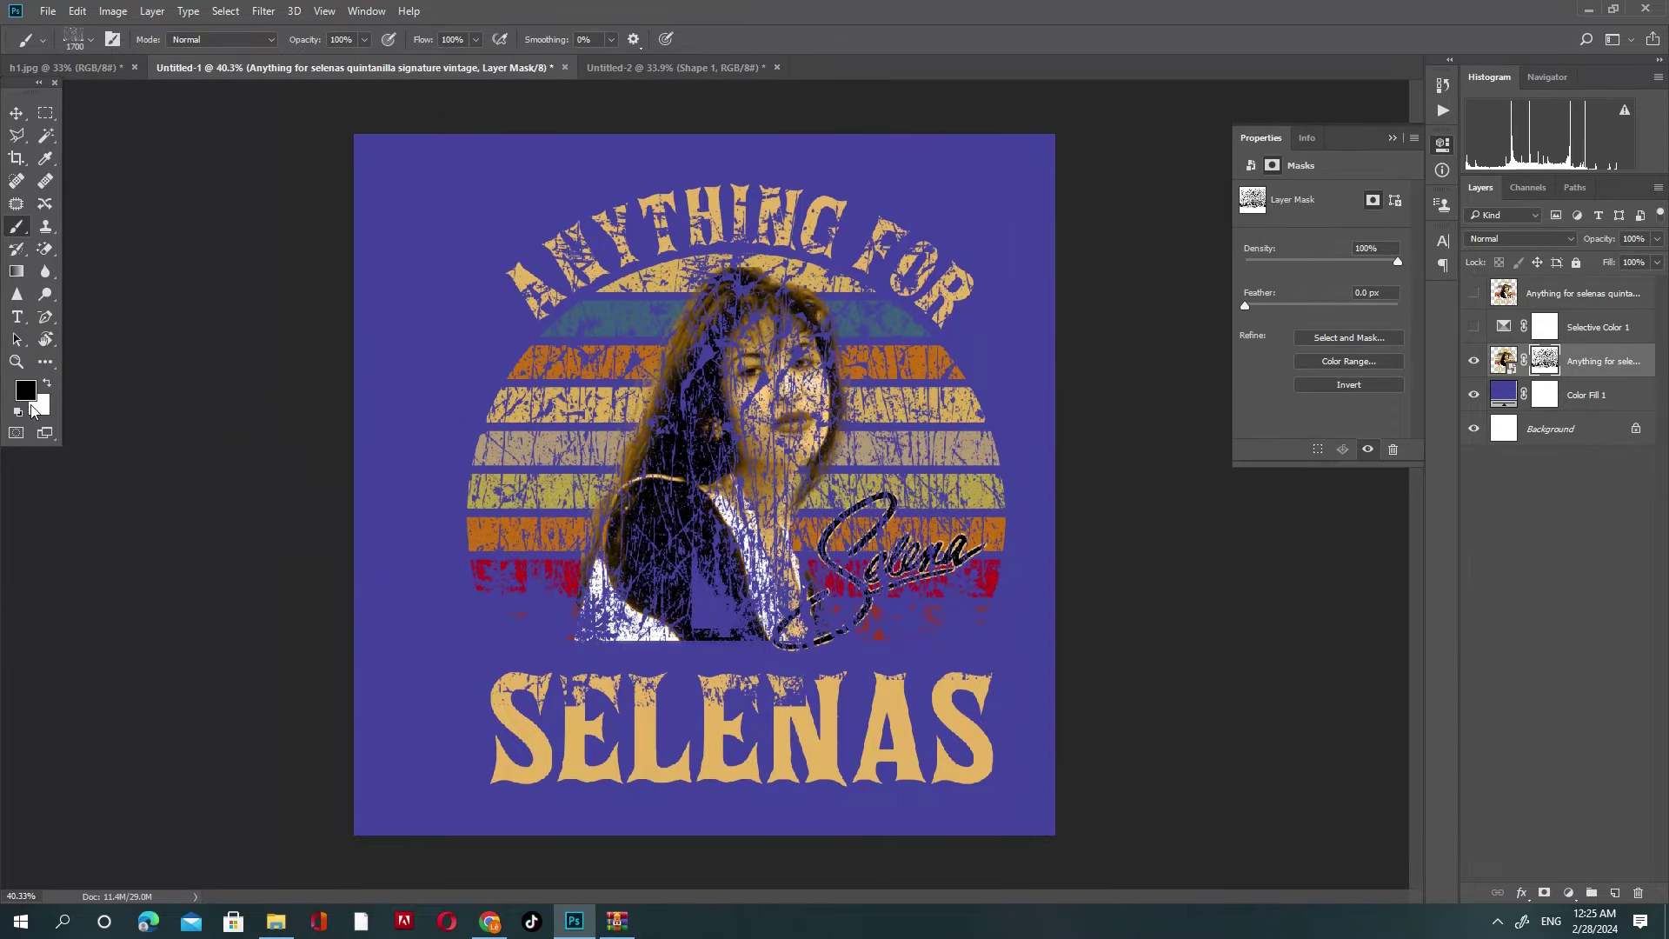
click(47, 384)
key(bracketleft)
key(bracketleft)
key(bracketleft)
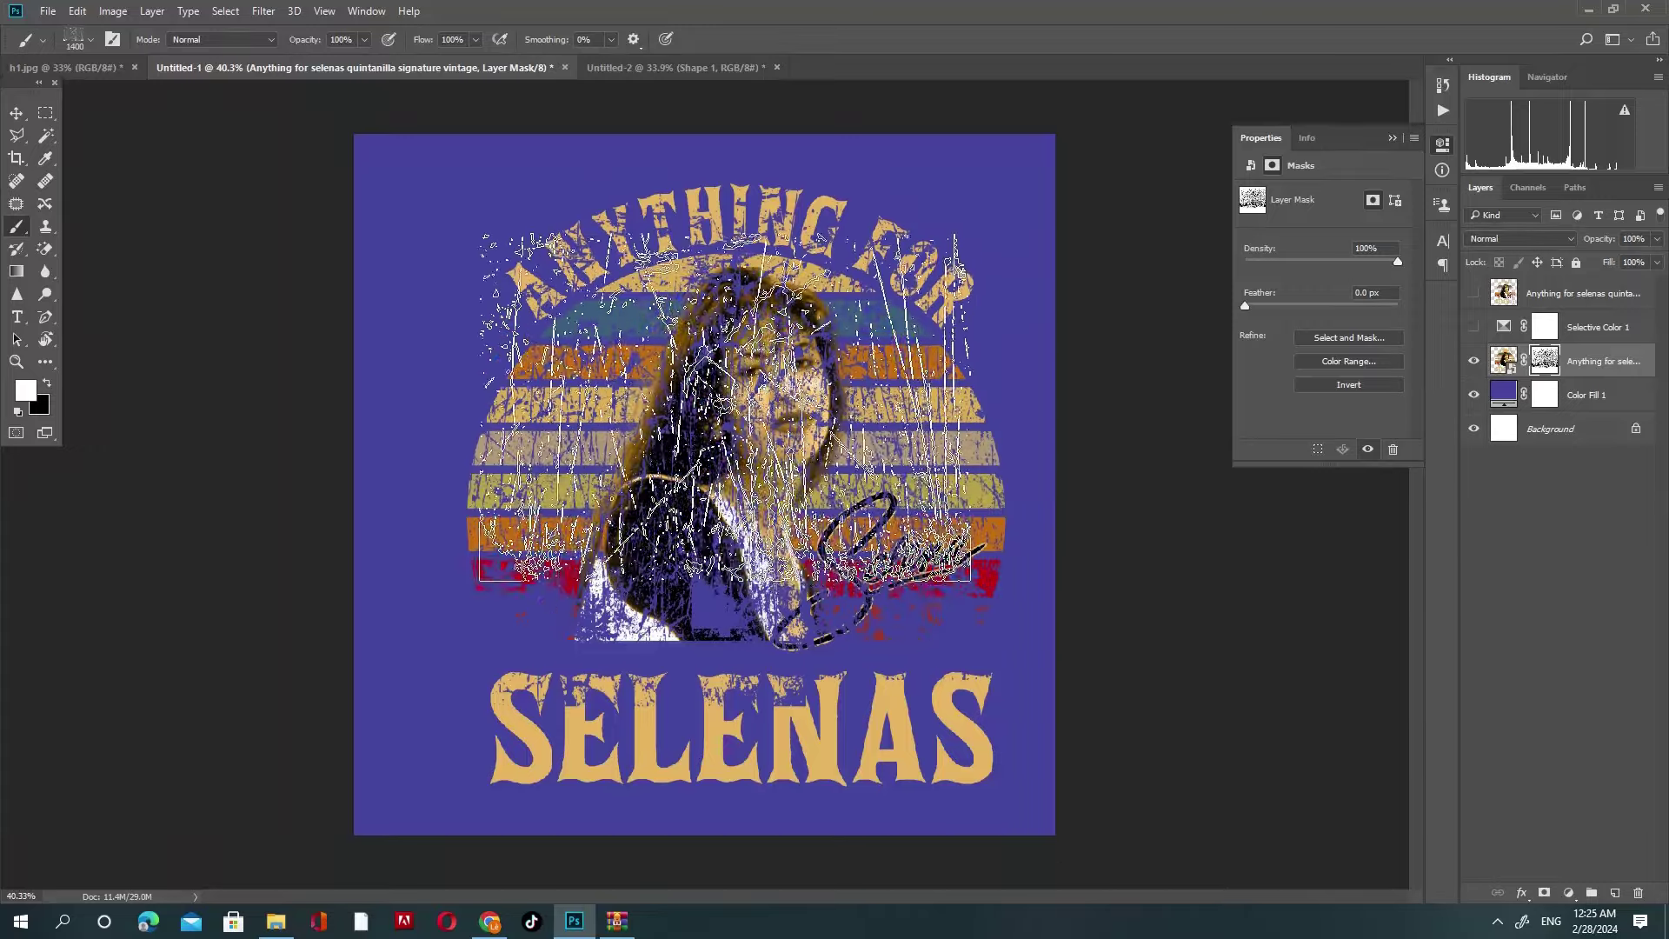
drag(791, 450, 872, 496)
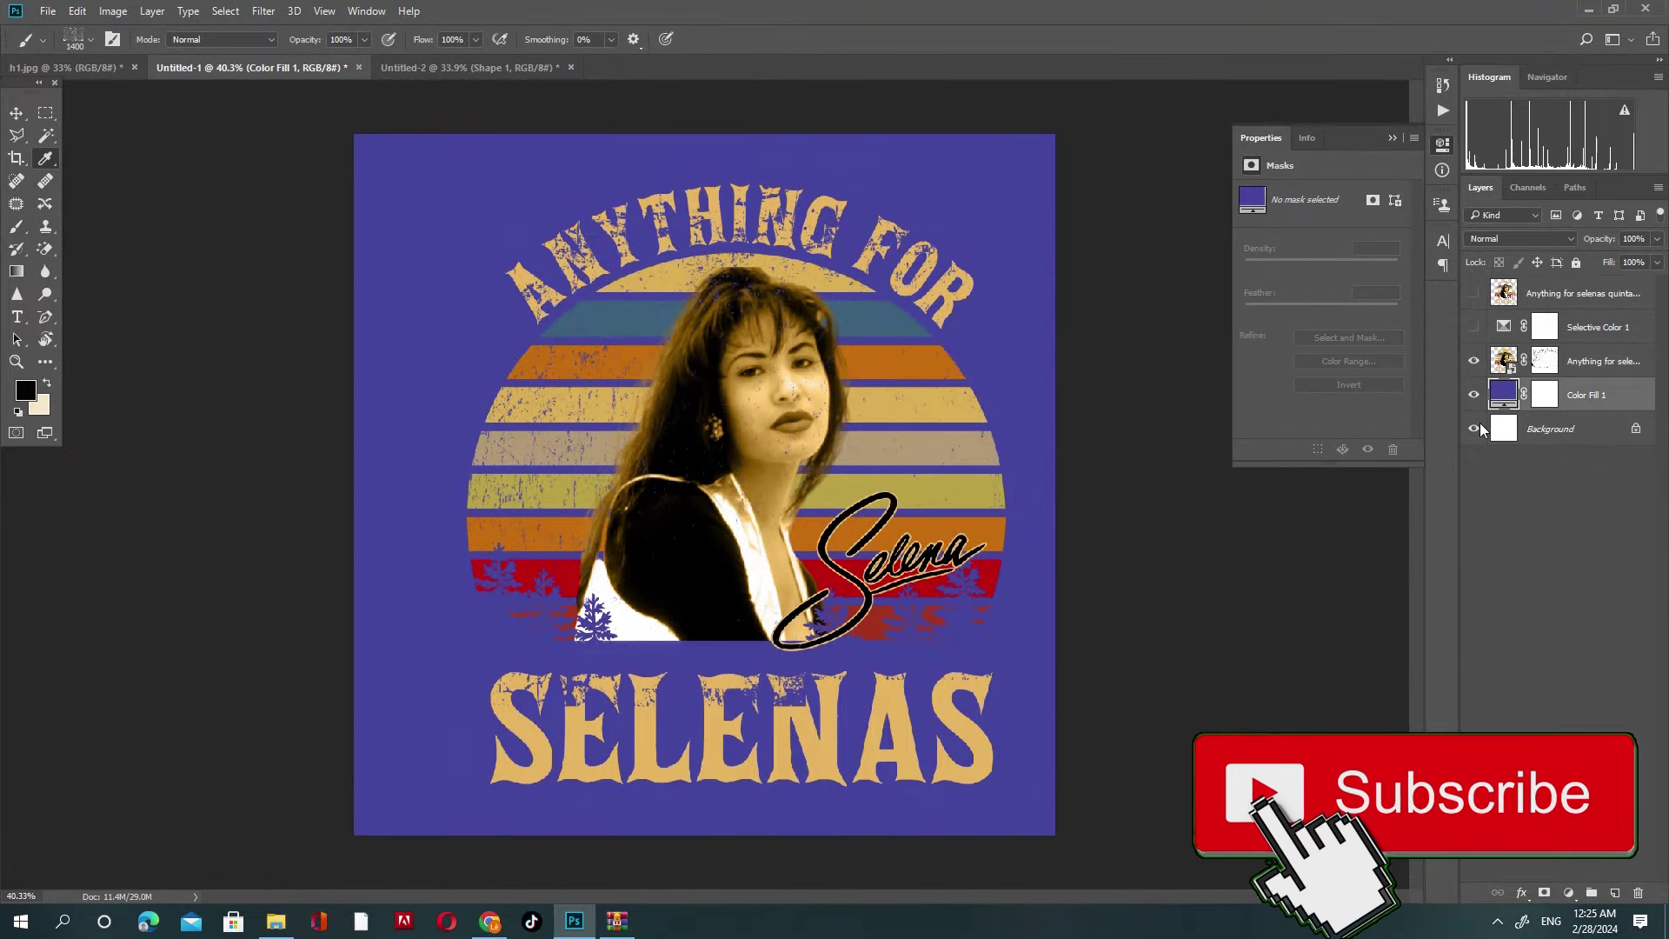
Step: Set the Color Fill 1 background back to black
double_click(1504, 396)
click(1170, 770)
click(1550, 497)
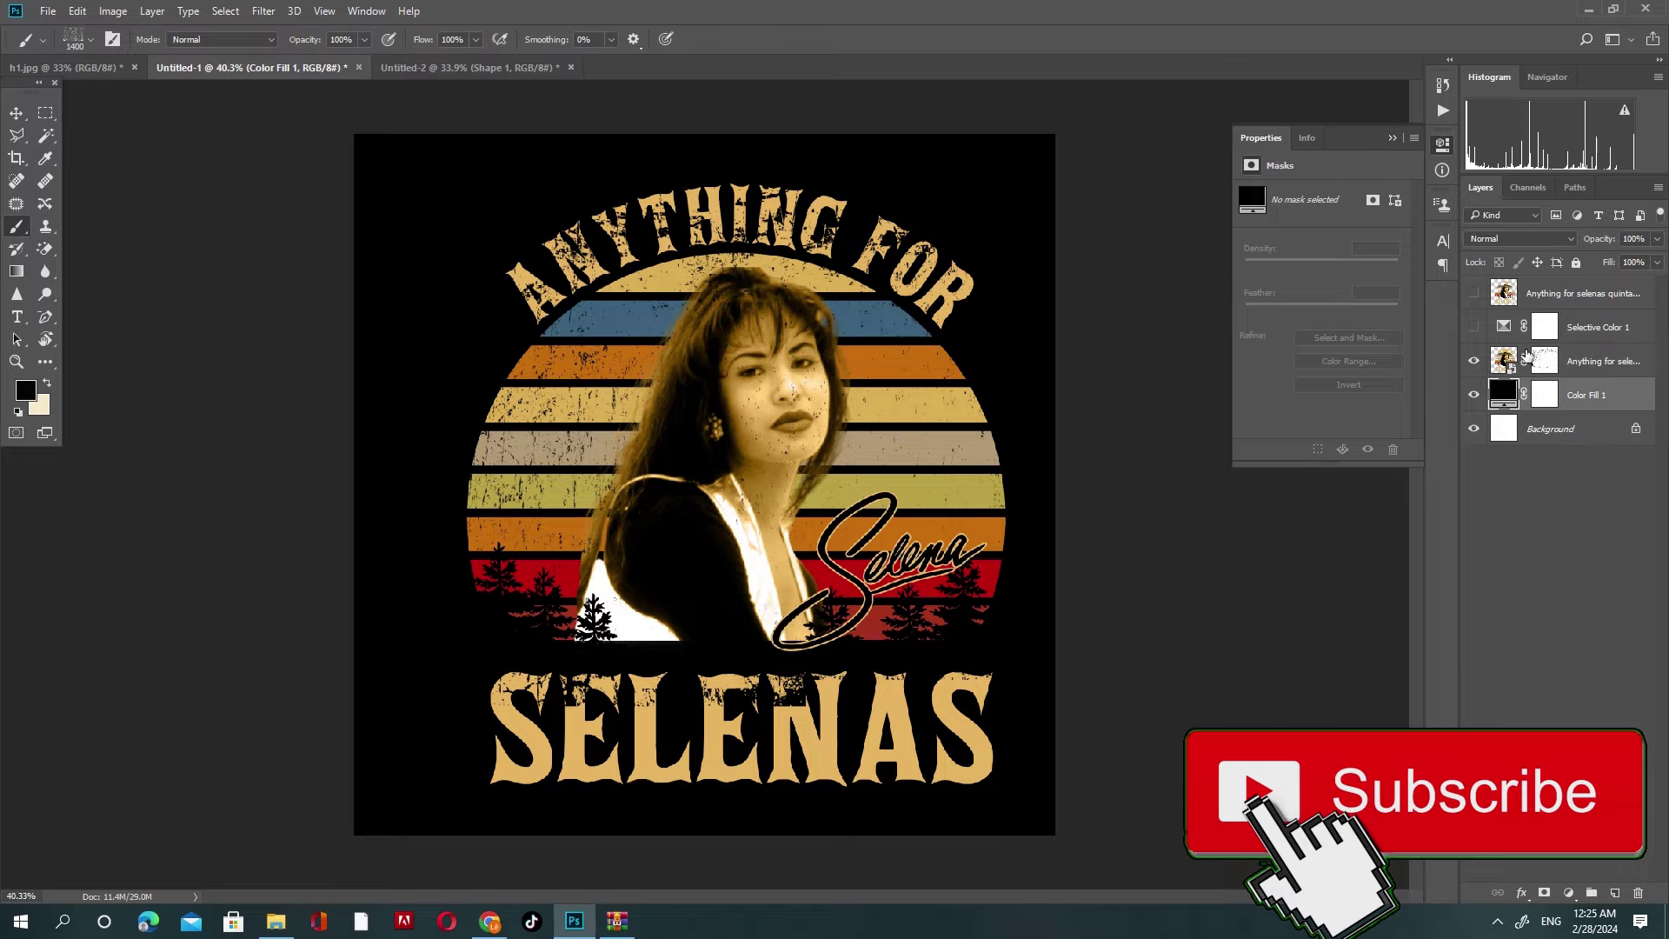
Step: Stamp black grunge cracks on the photo mask over the face and stripes
click(1544, 360)
key(d)
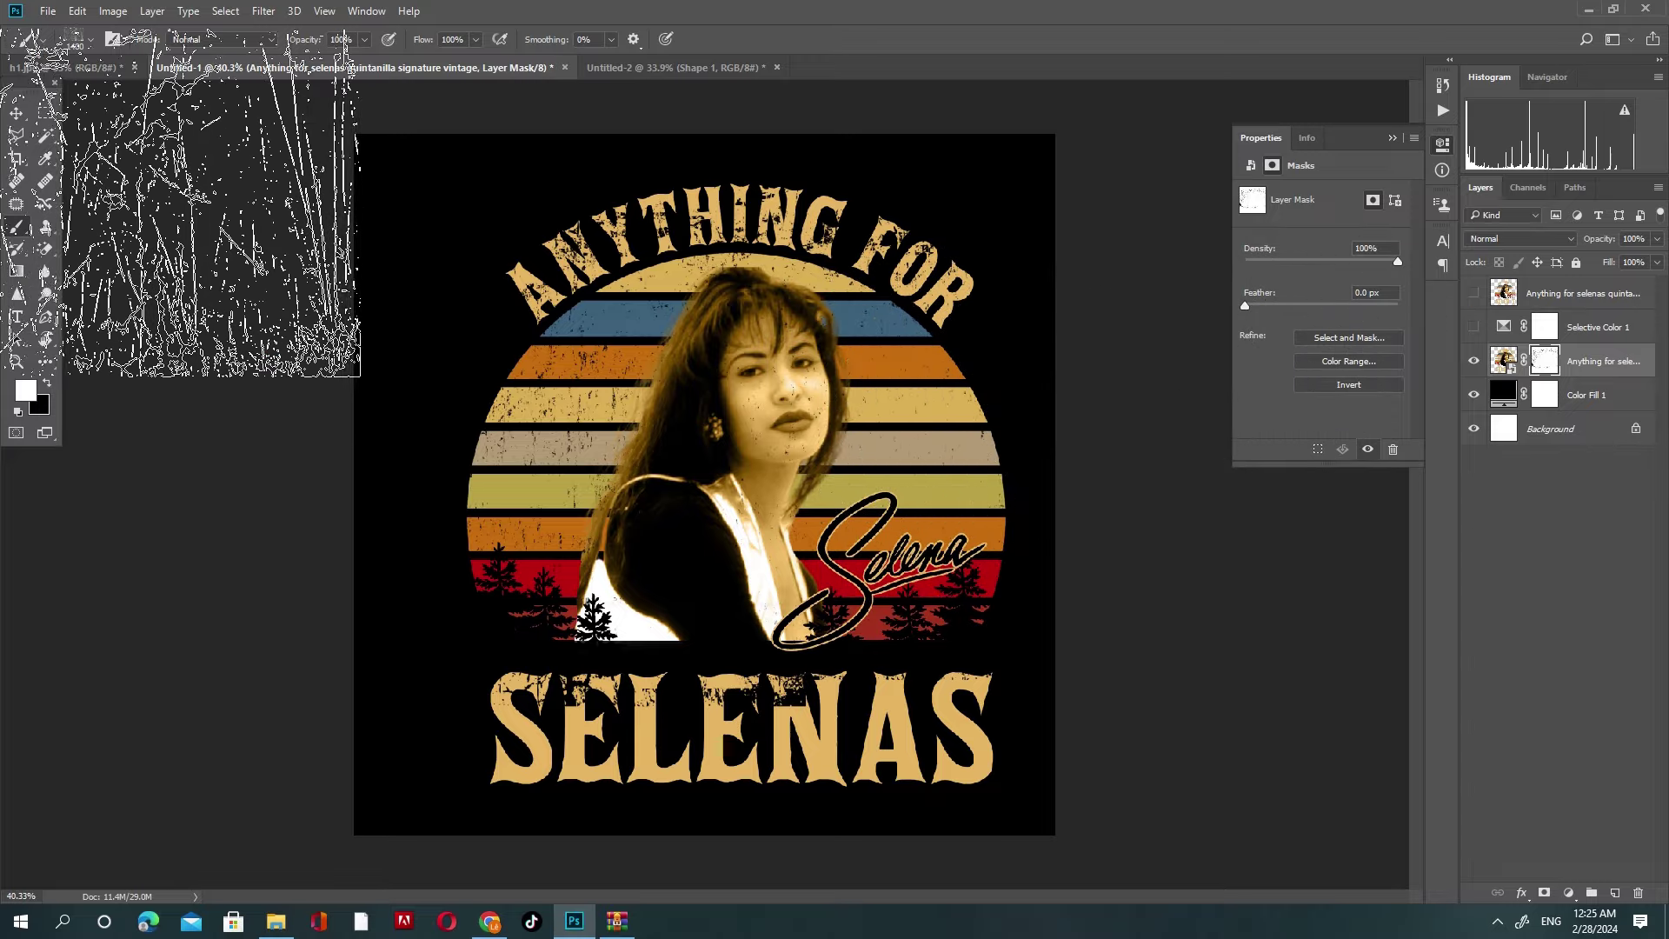
key(x)
click(883, 392)
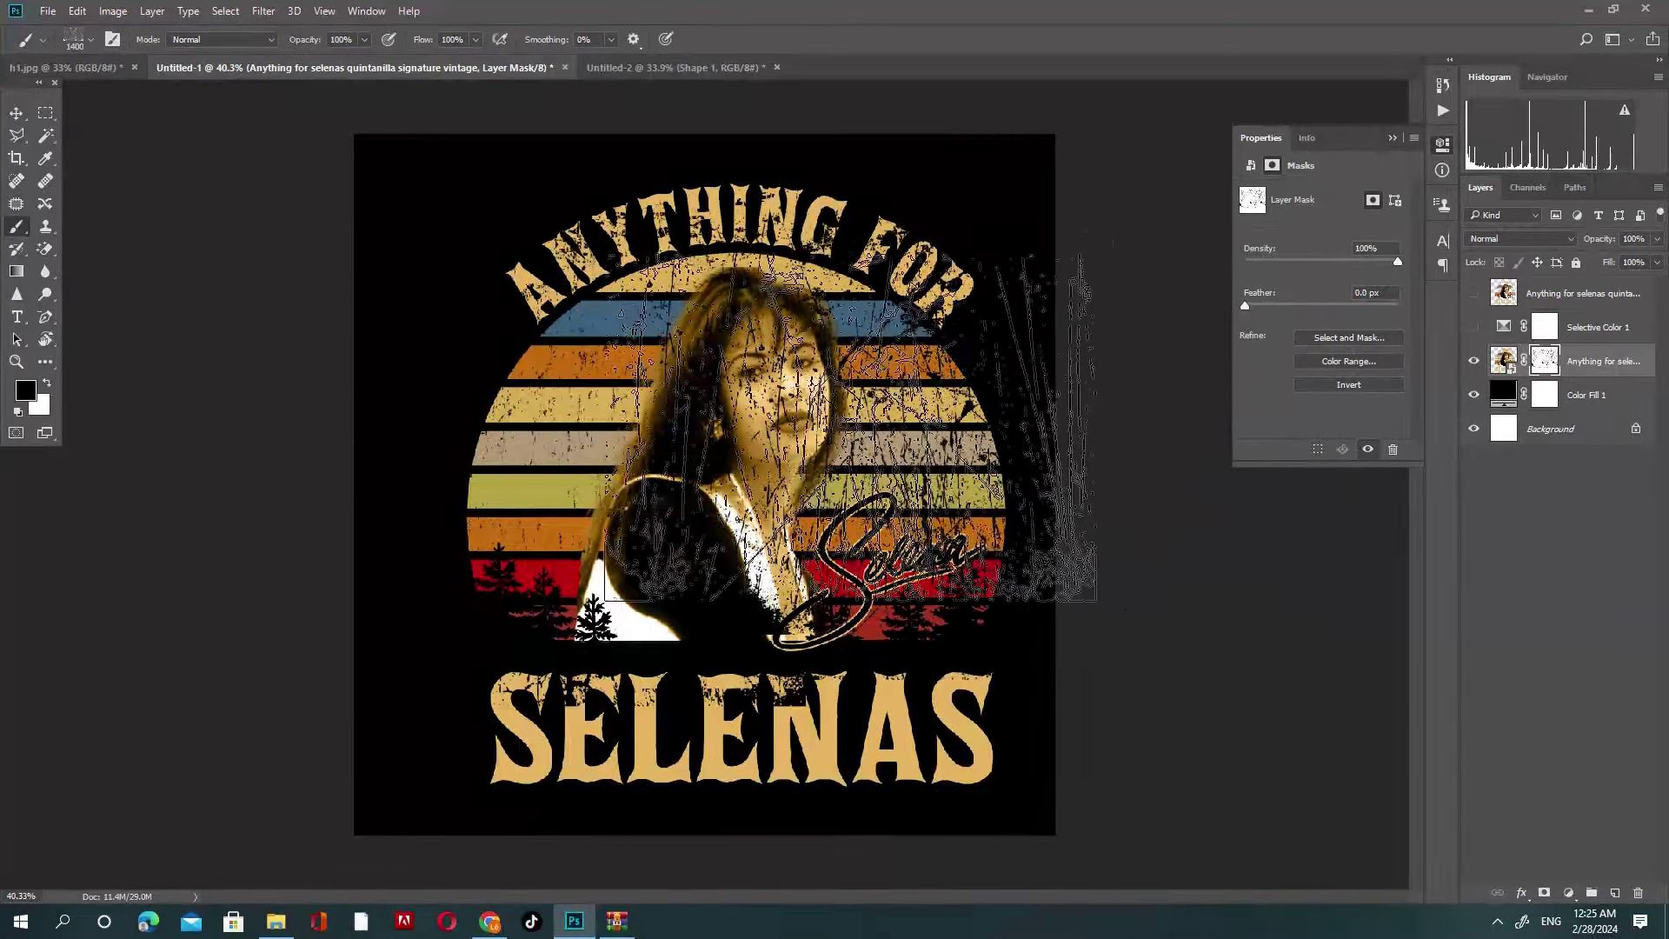
click(809, 402)
key(bracketleft)
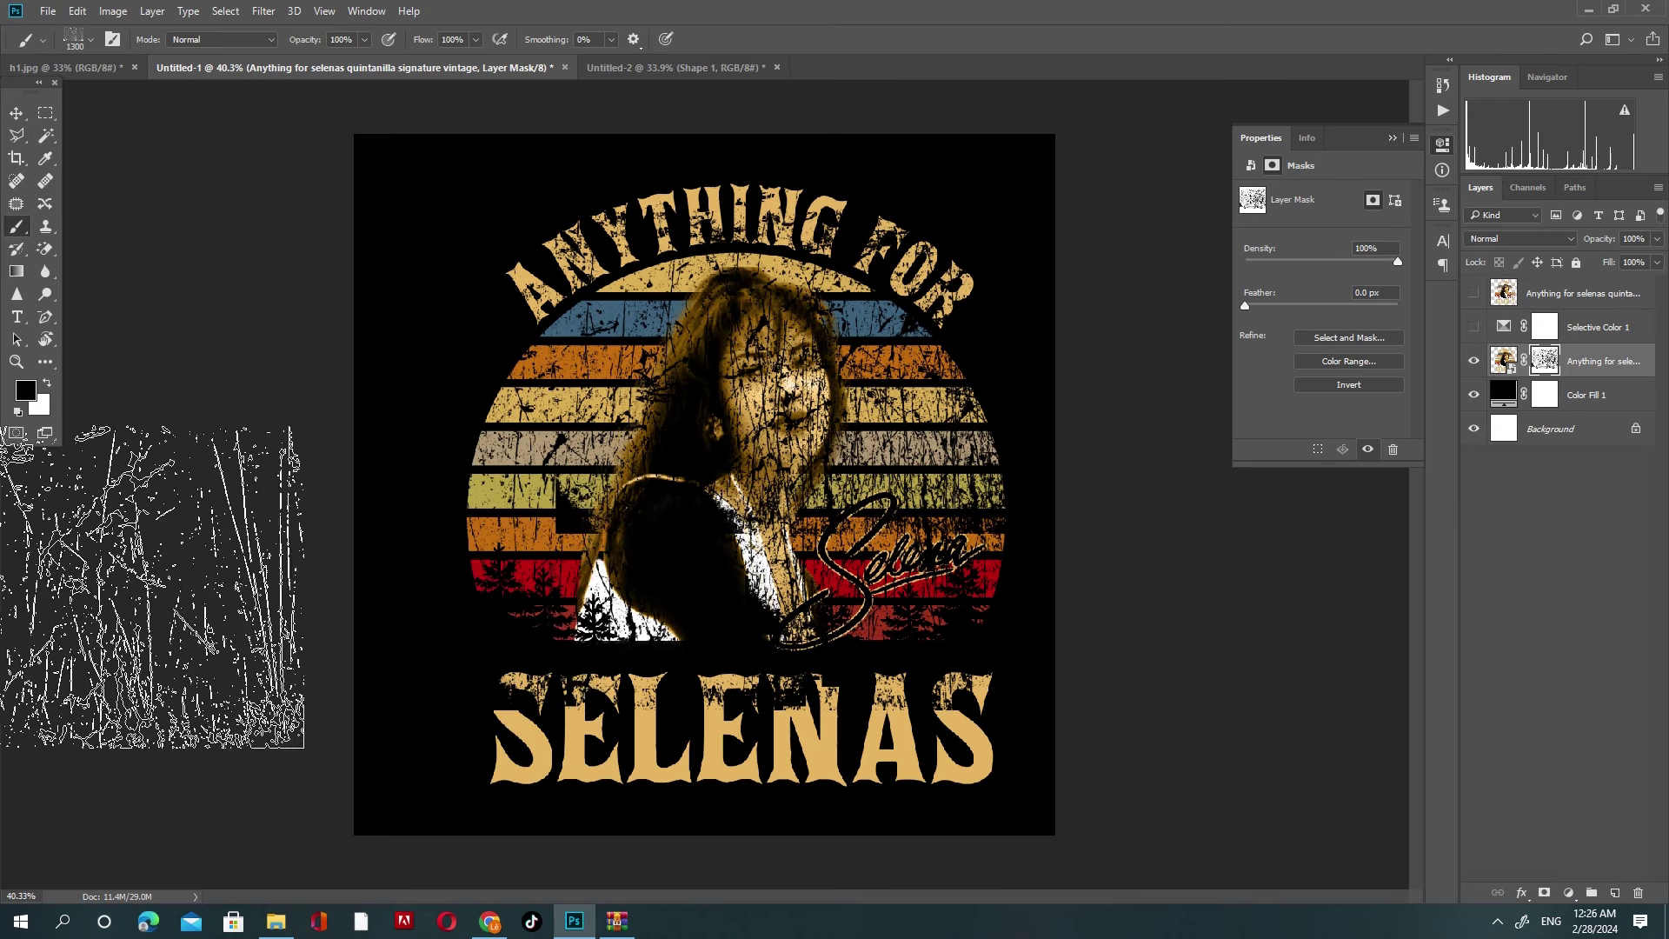
Step: Paint white with a smaller brush to restore the face and lower-left trees
key(x)
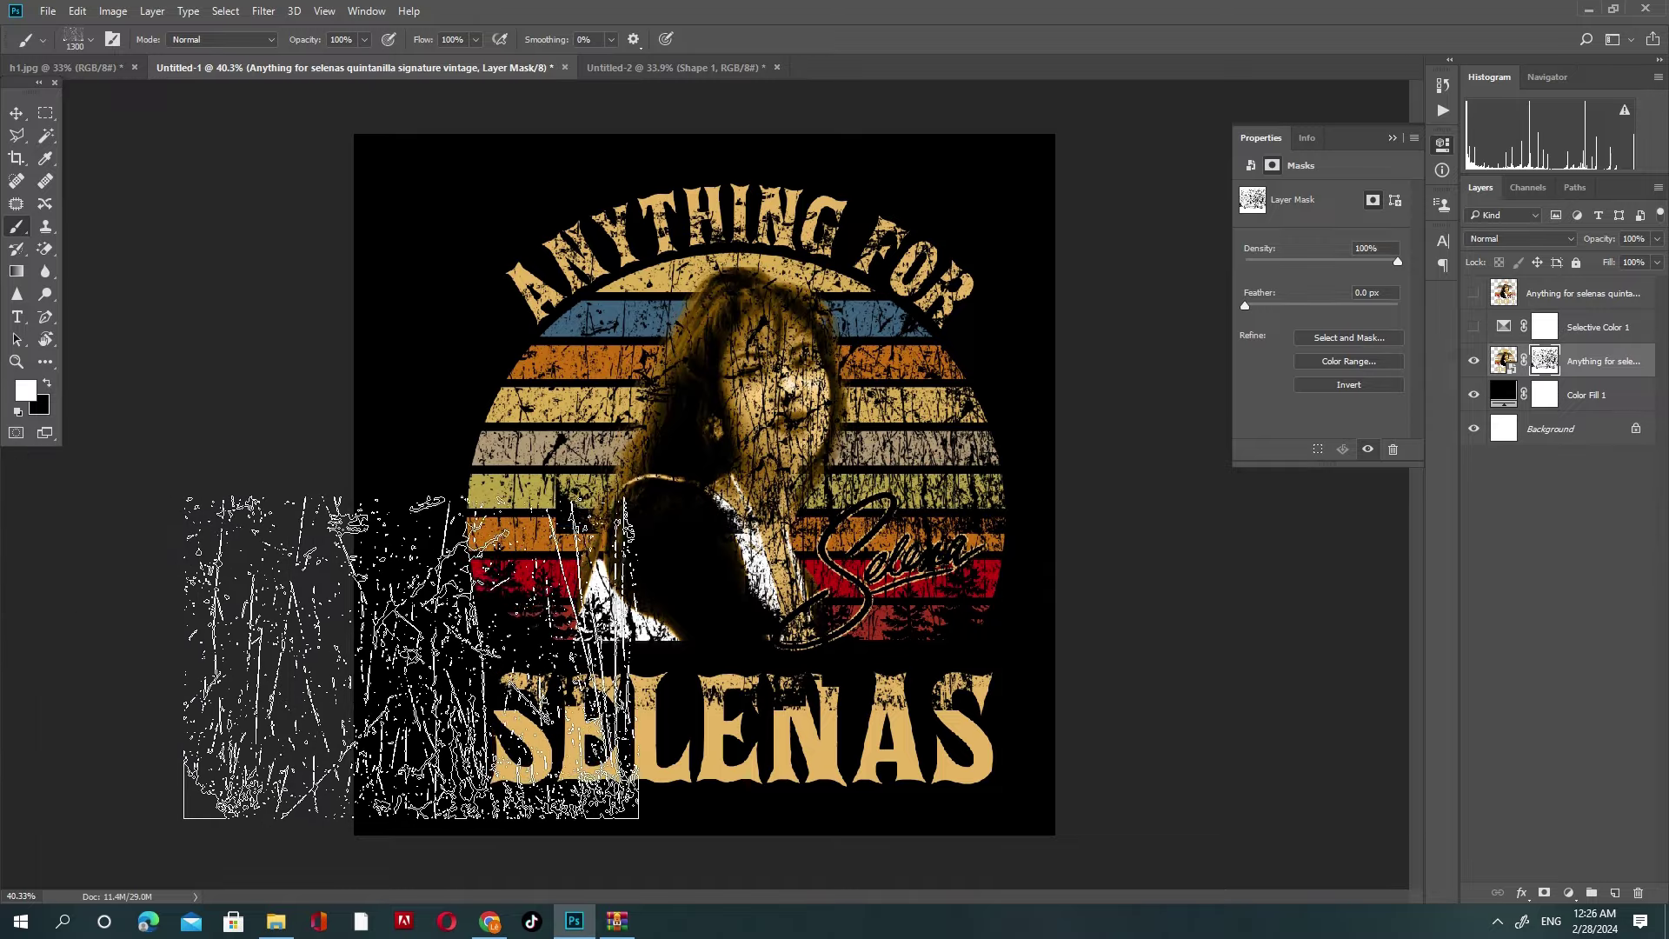
mouse_move(386, 627)
mouse_down()
mouse_move(941, 343)
mouse_move(1099, 492)
mouse_move(715, 274)
mouse_move(496, 490)
mouse_up()
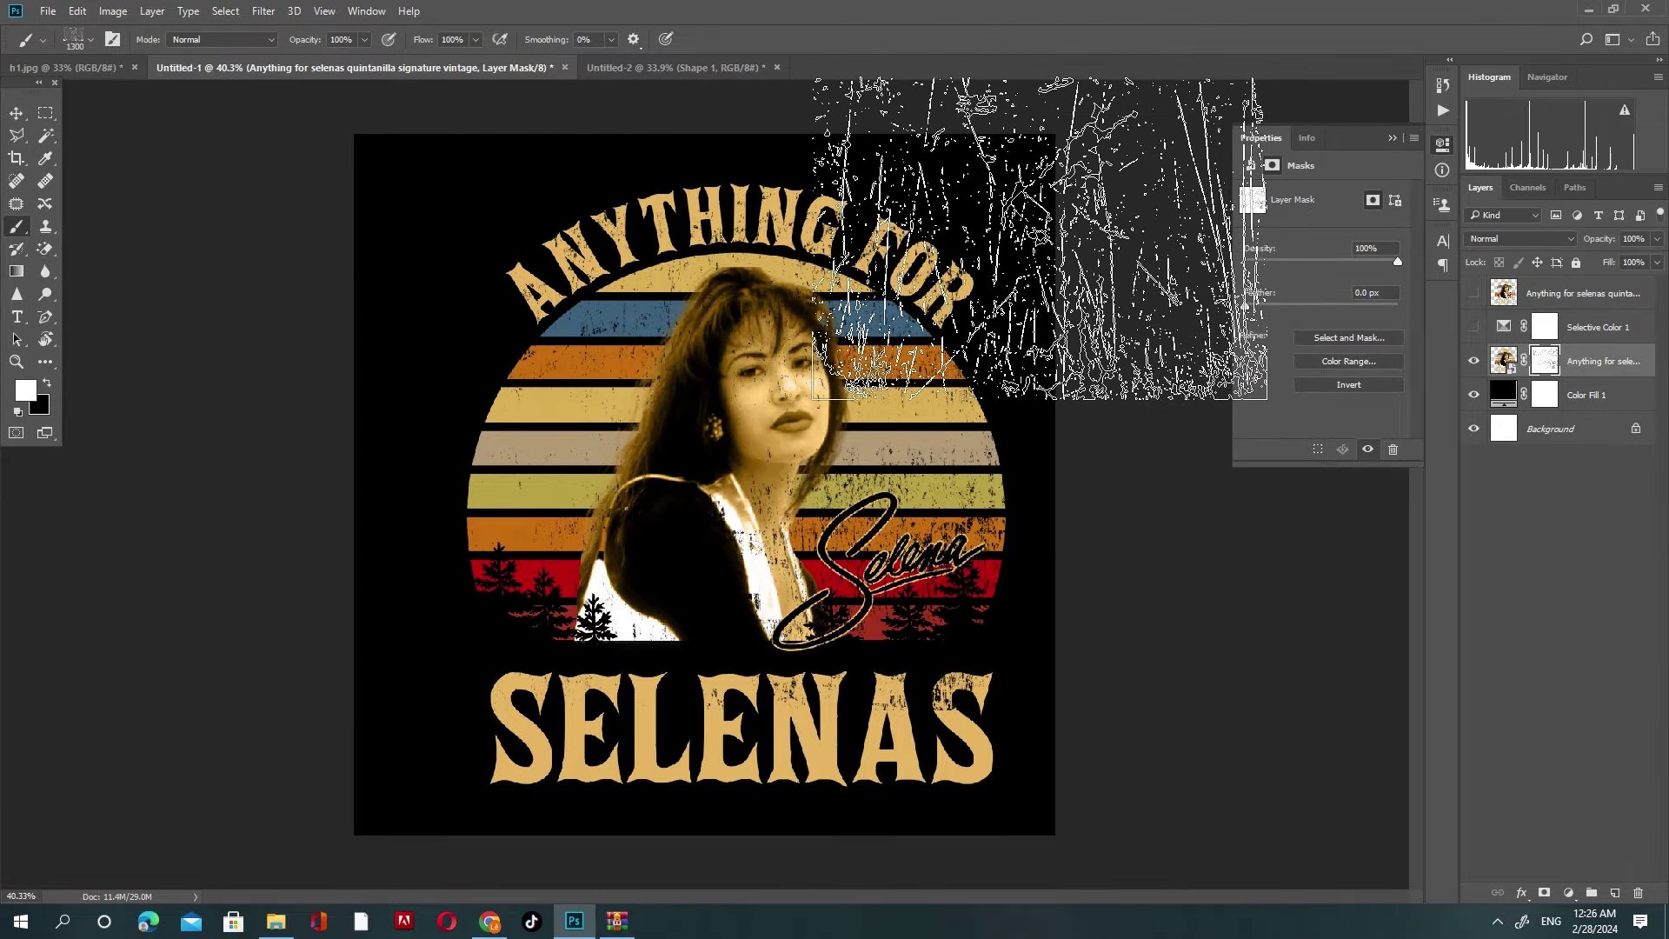
key(x)
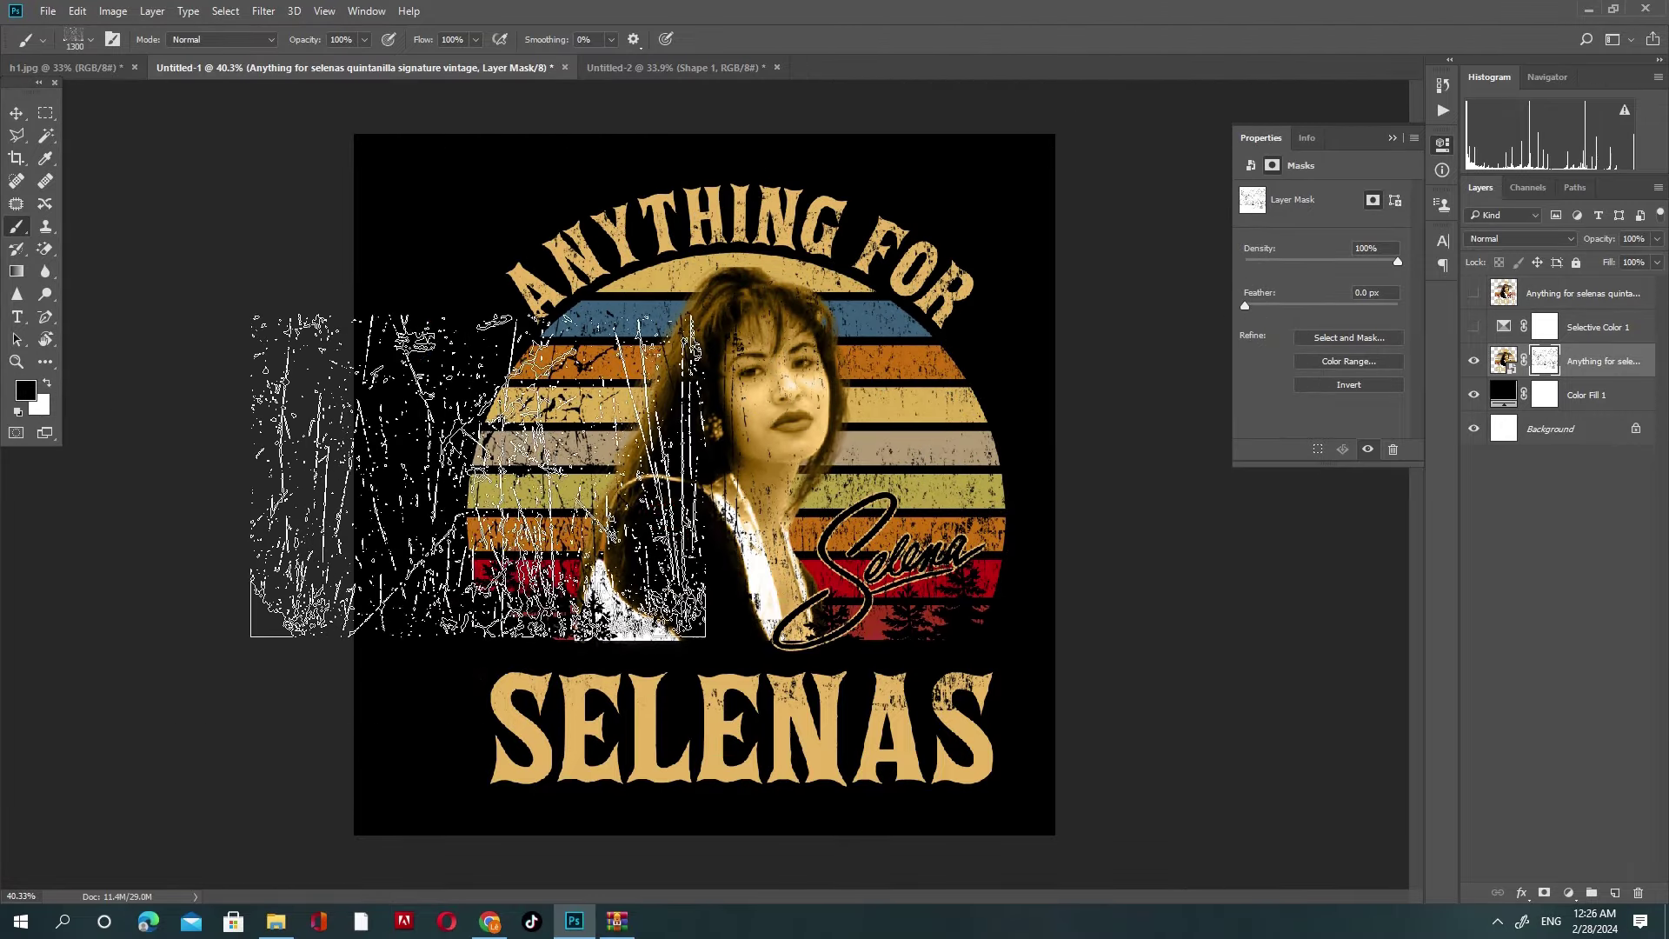
key(bracketleft)
key(x)
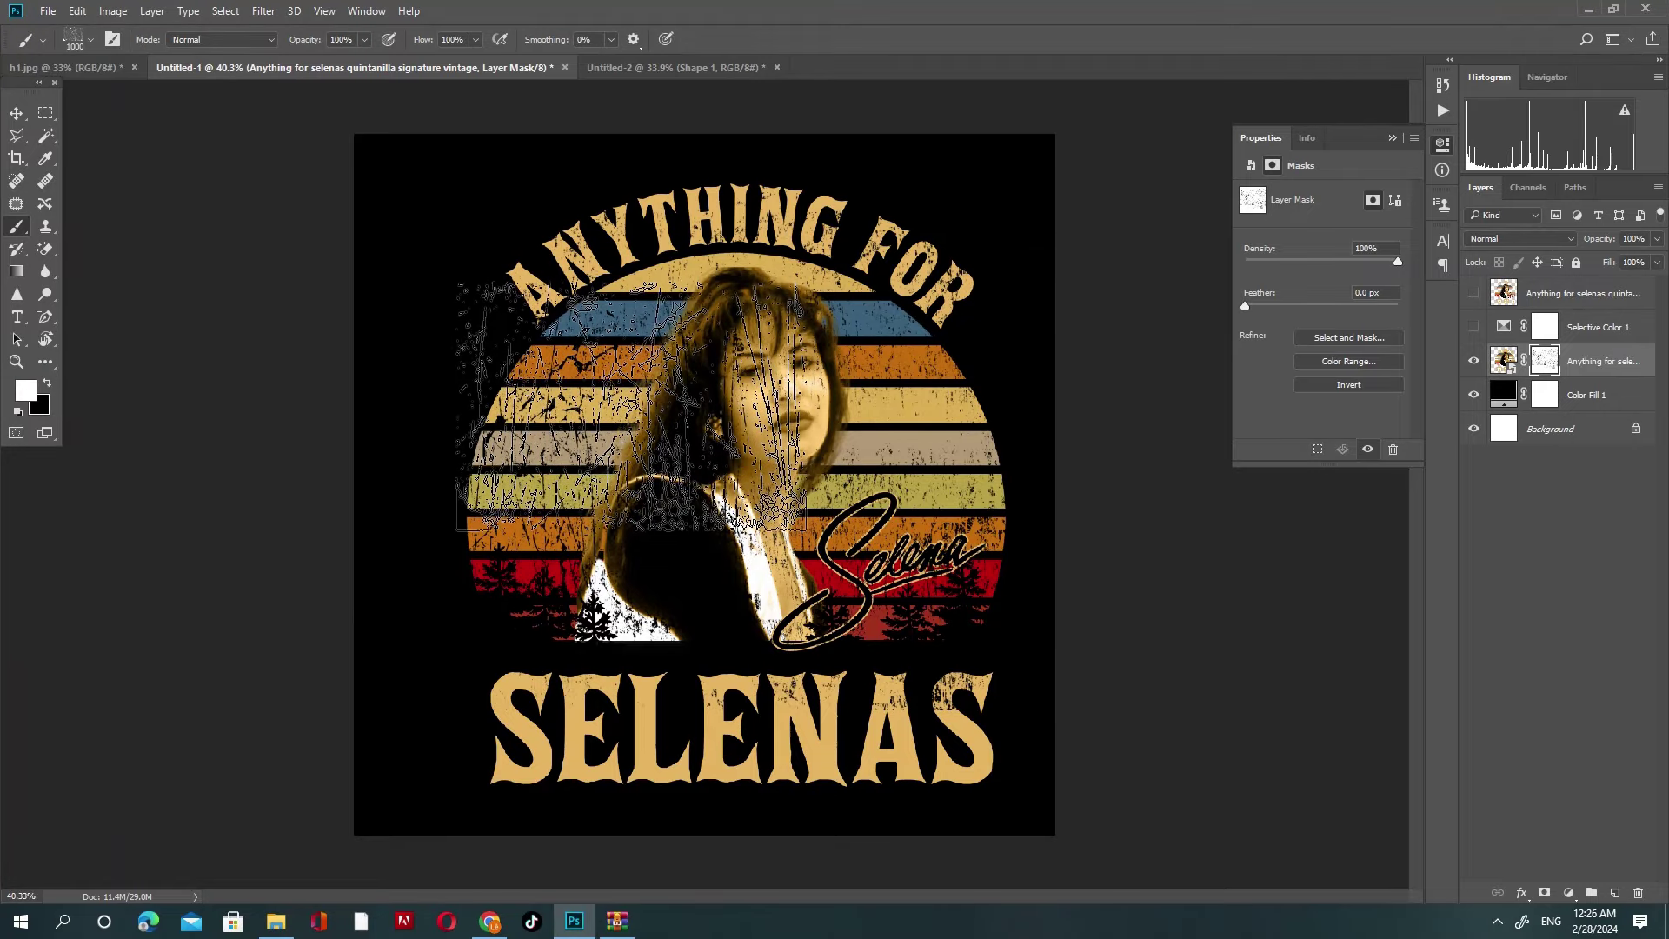
key(bracketleft)
key(bracketleft)
drag(682, 358, 1030, 354)
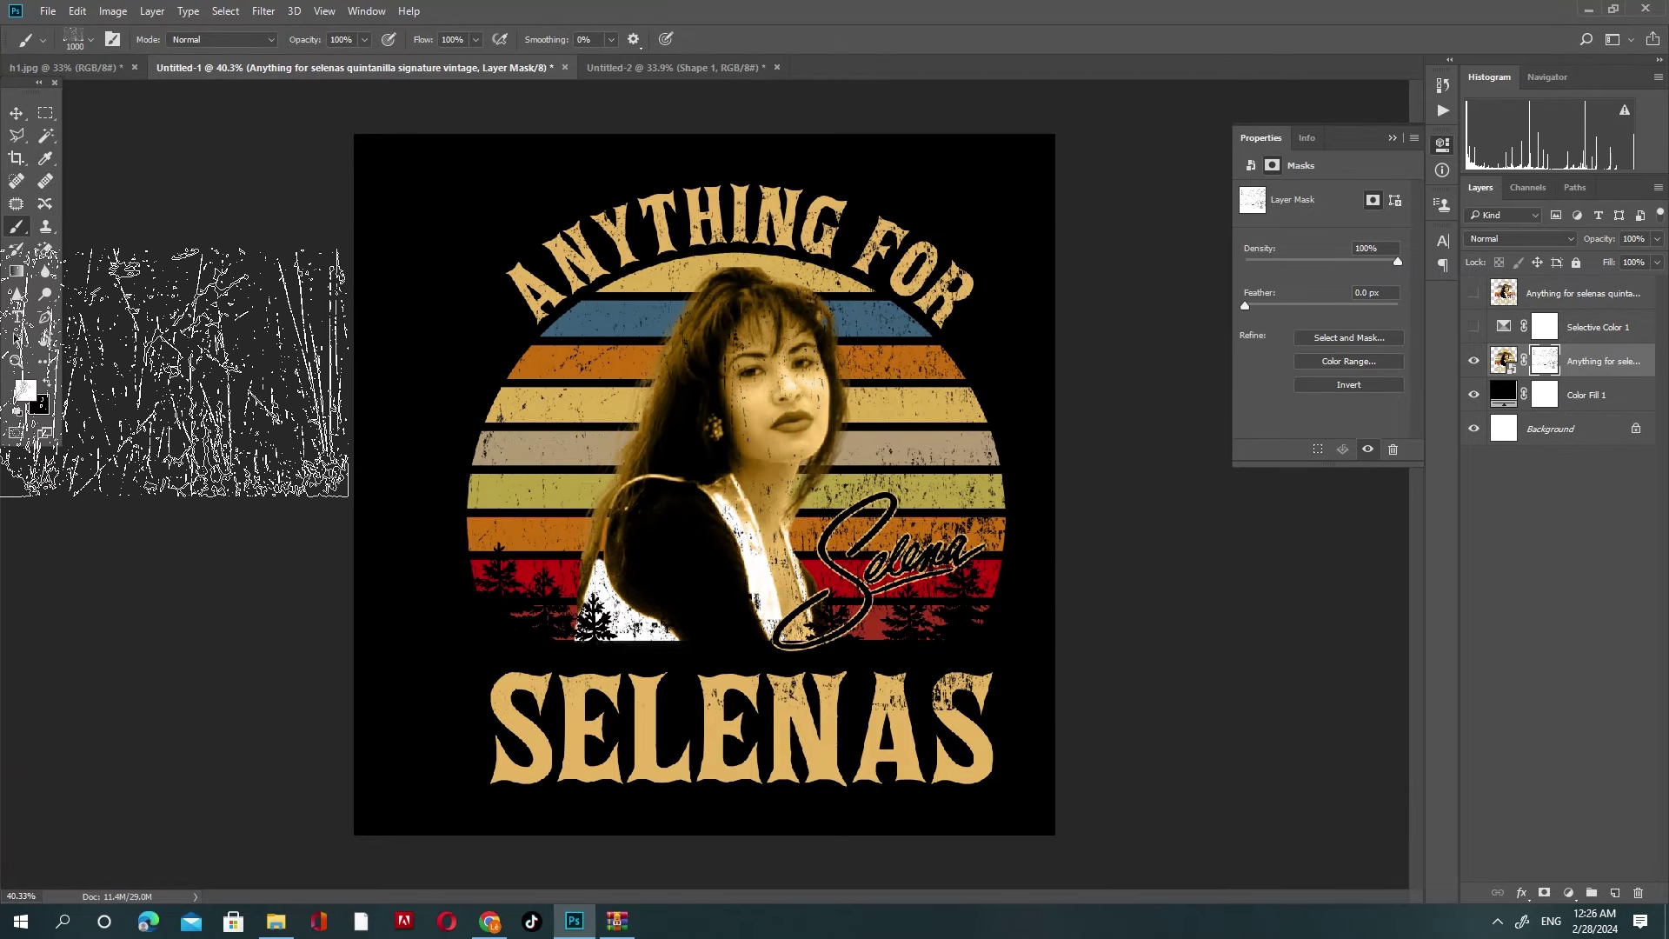
Step: Switch to Untitled-2 and hide the Shape 1 leaf and Rectangle 1 green rectangle layers
click(65, 67)
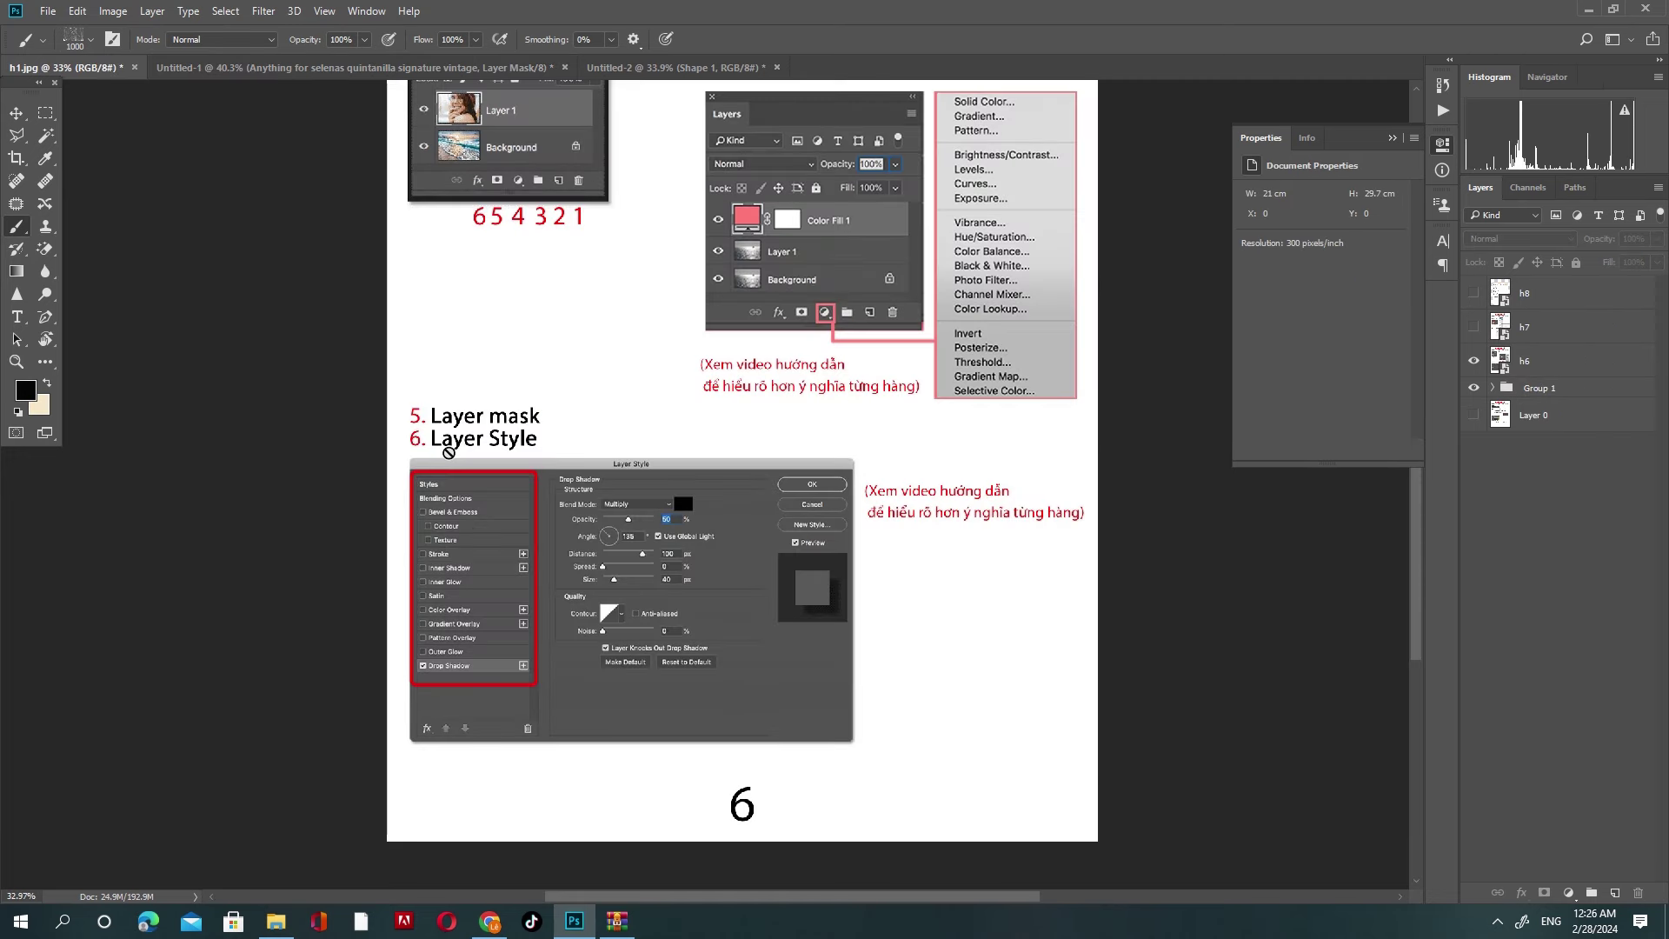
click(650, 68)
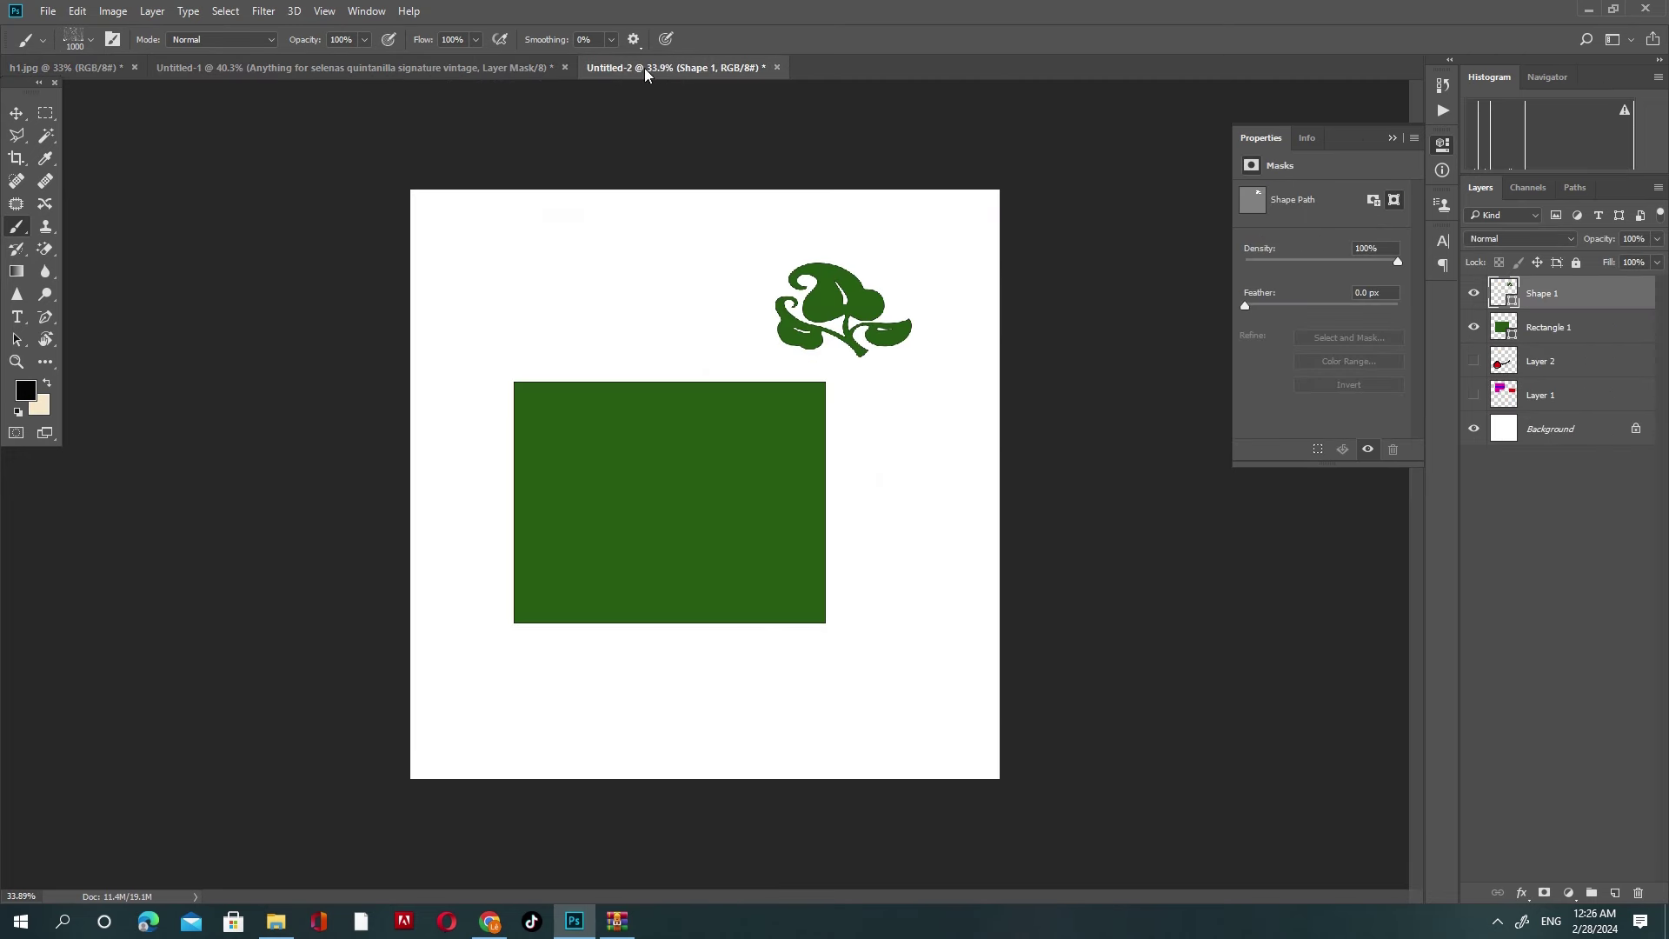
click(417, 72)
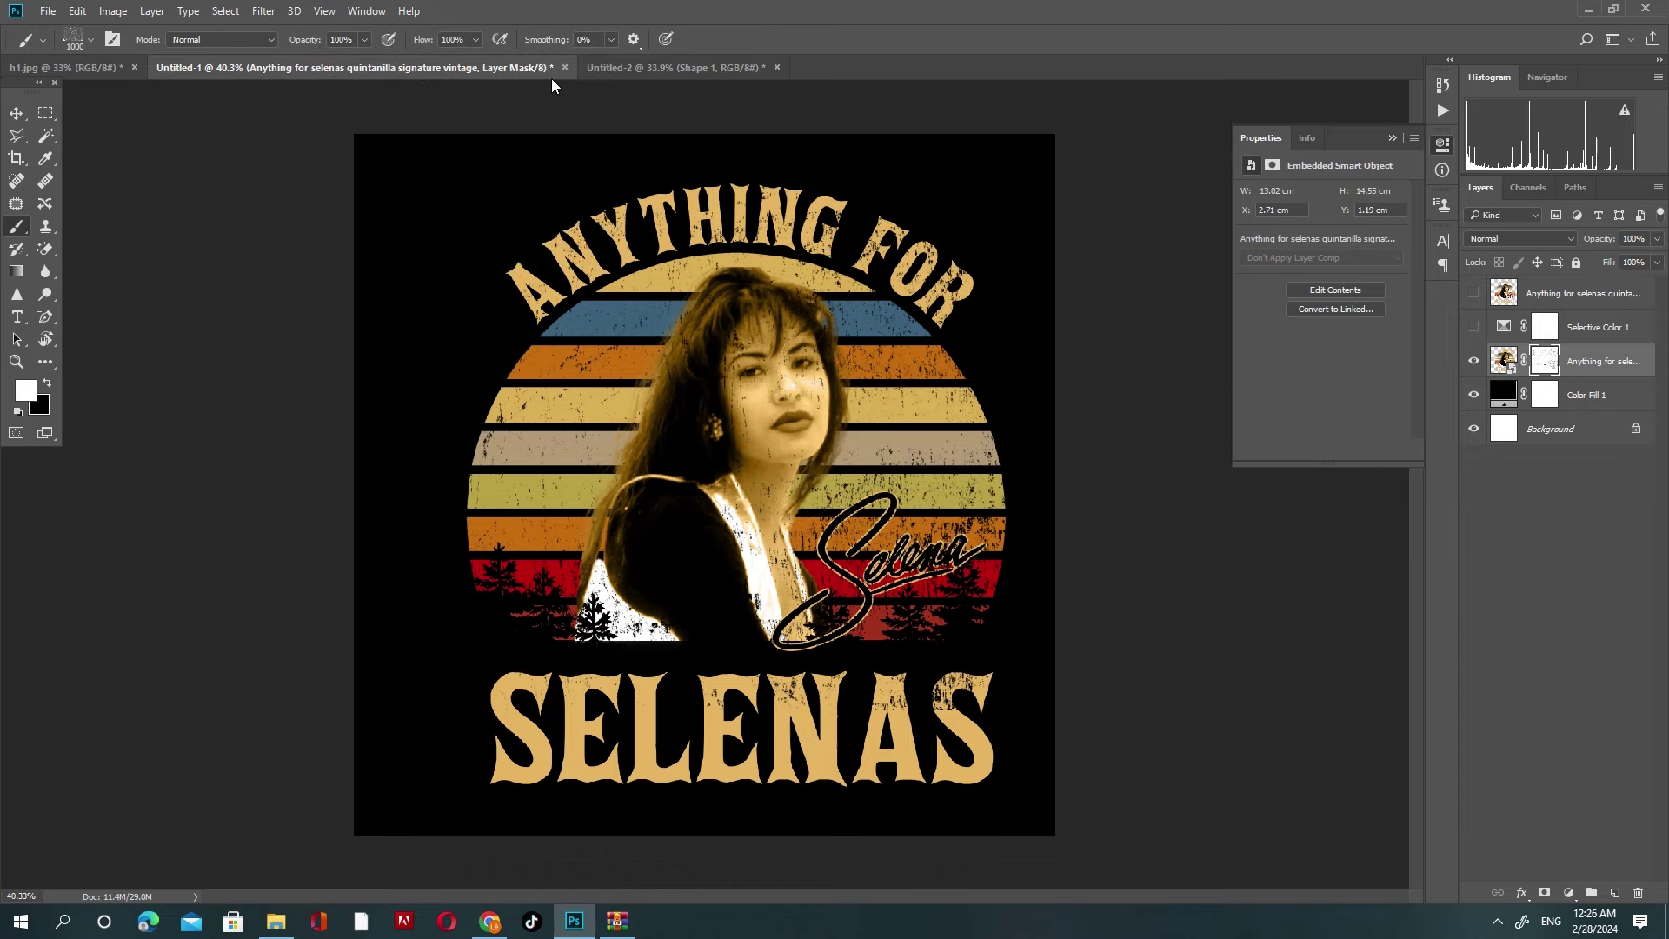
click(658, 68)
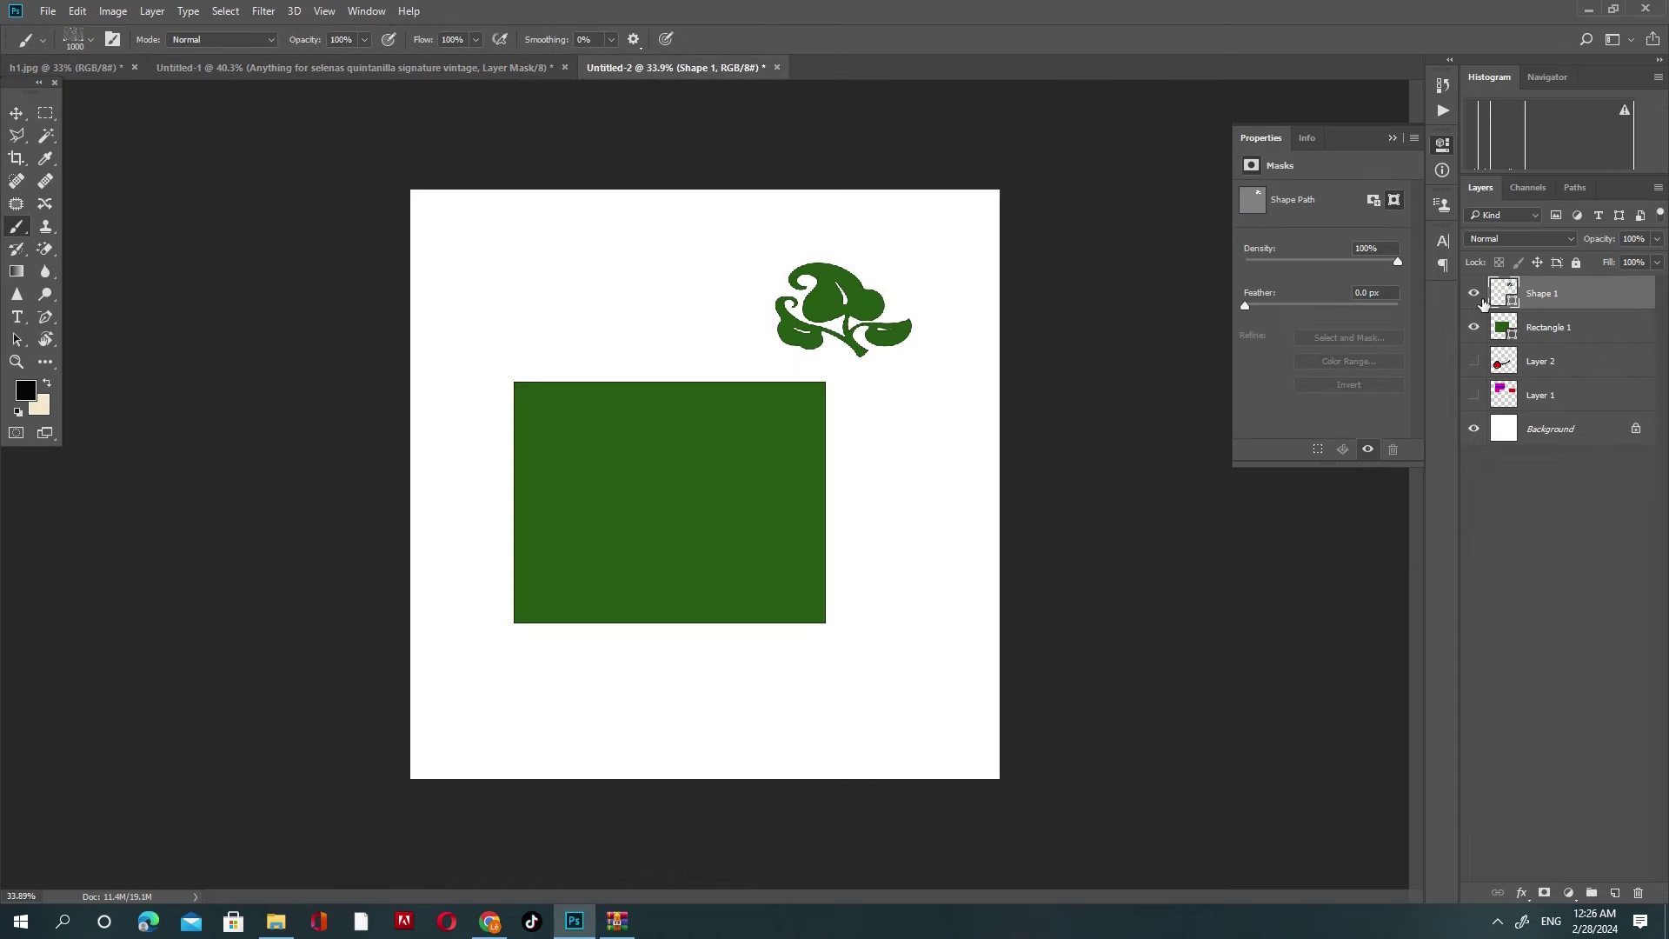
click(1474, 293)
click(1473, 327)
Step: Add a text layer reading 'abcde' on the canvas
key(t)
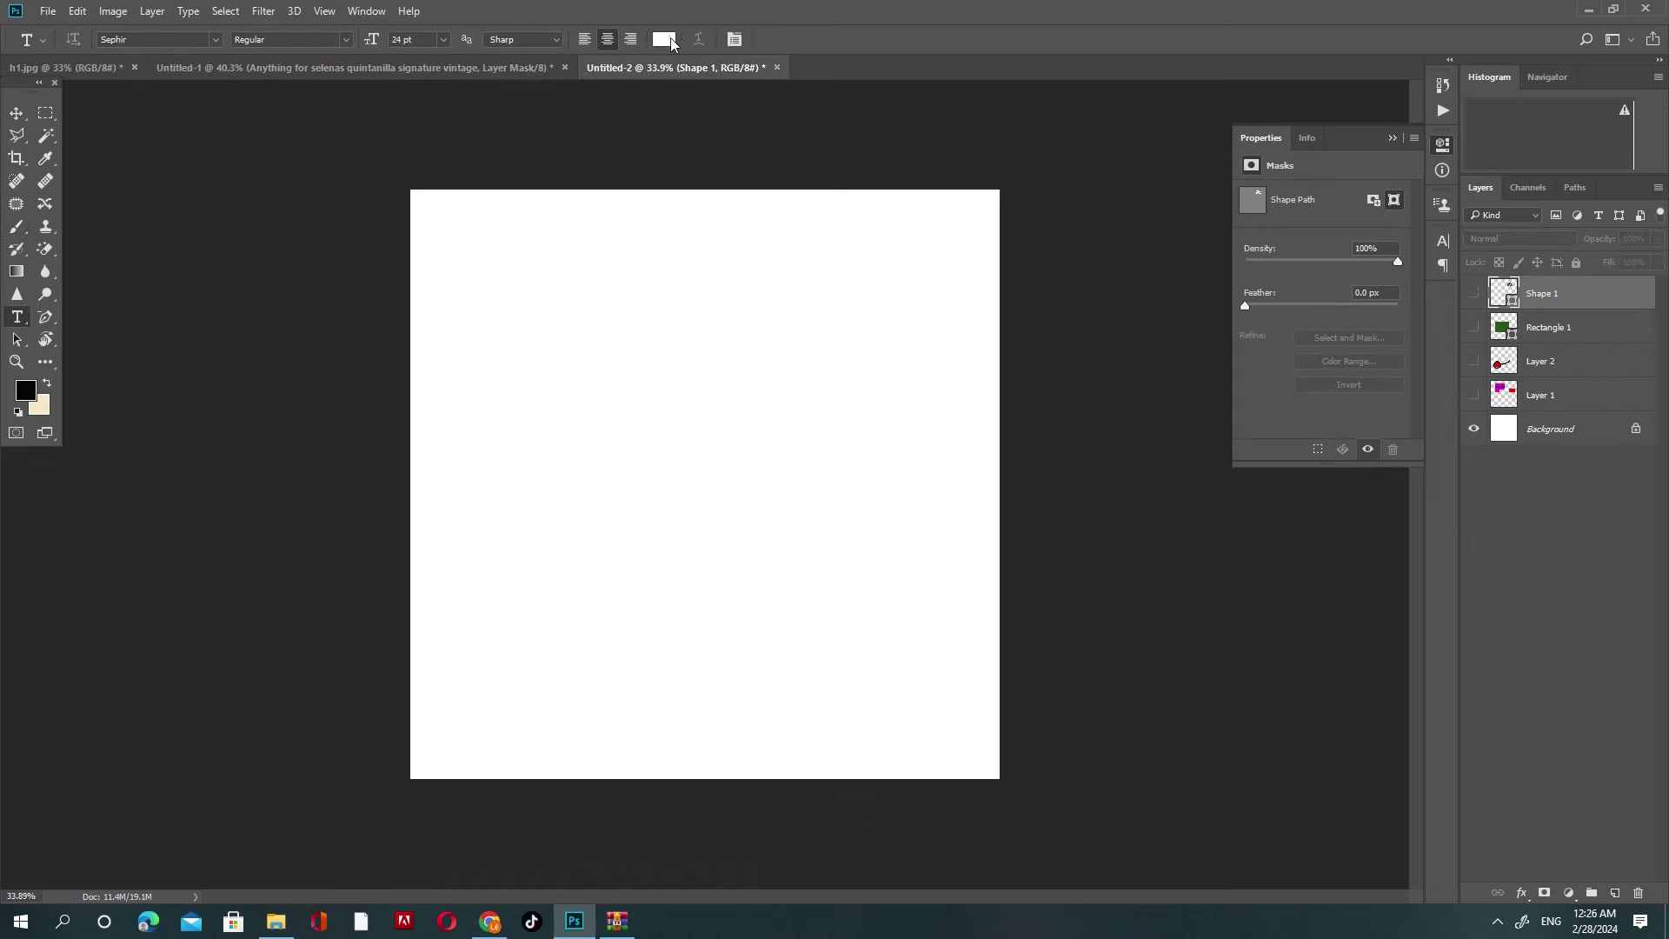
click(669, 41)
click(1550, 504)
click(606, 528)
text(ab)
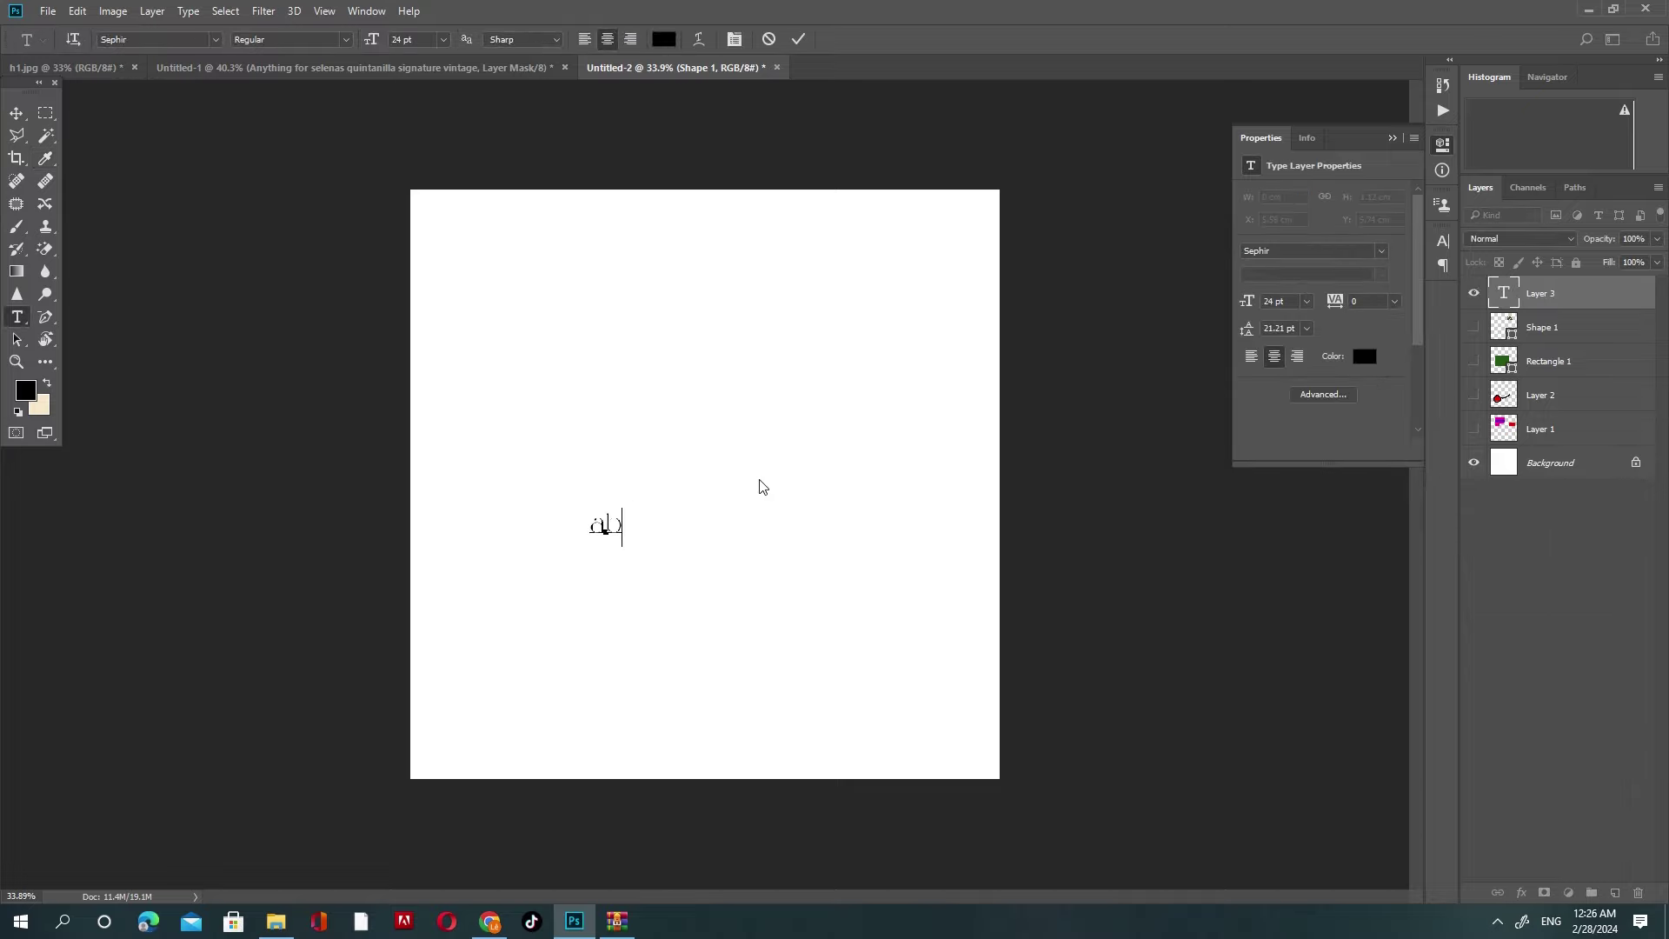
text(cde)
click(798, 39)
Step: Set the abcde text to Genty Demo, enlarge it greatly and centre it on the canvas
click(215, 40)
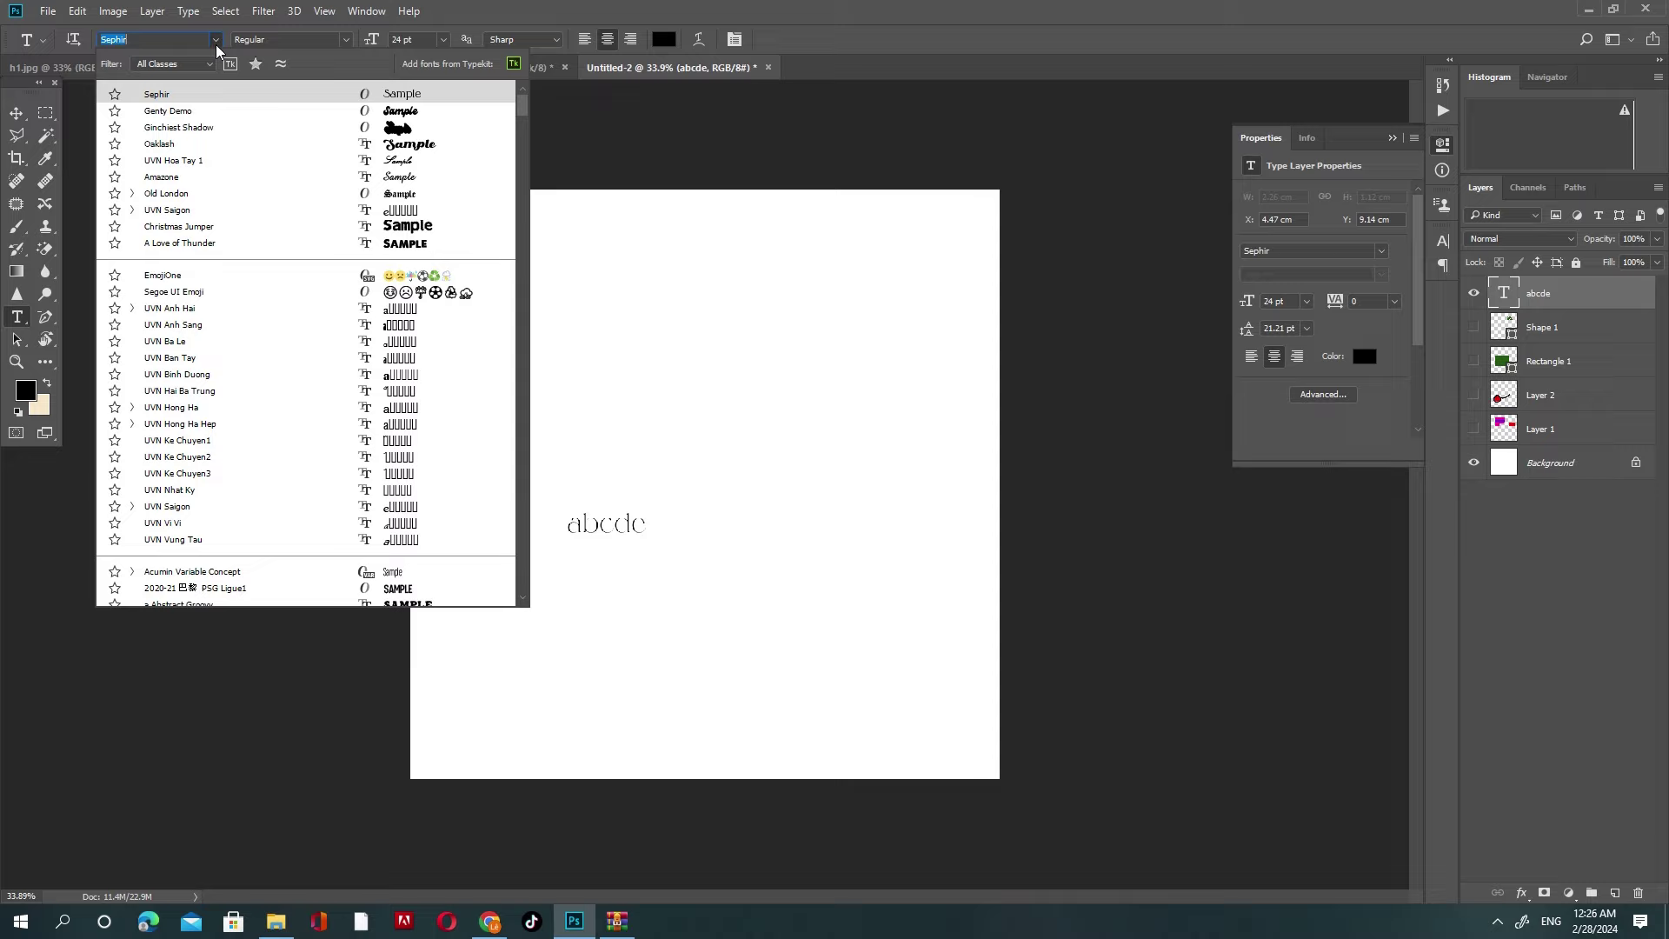
click(300, 121)
key(ctrl+t)
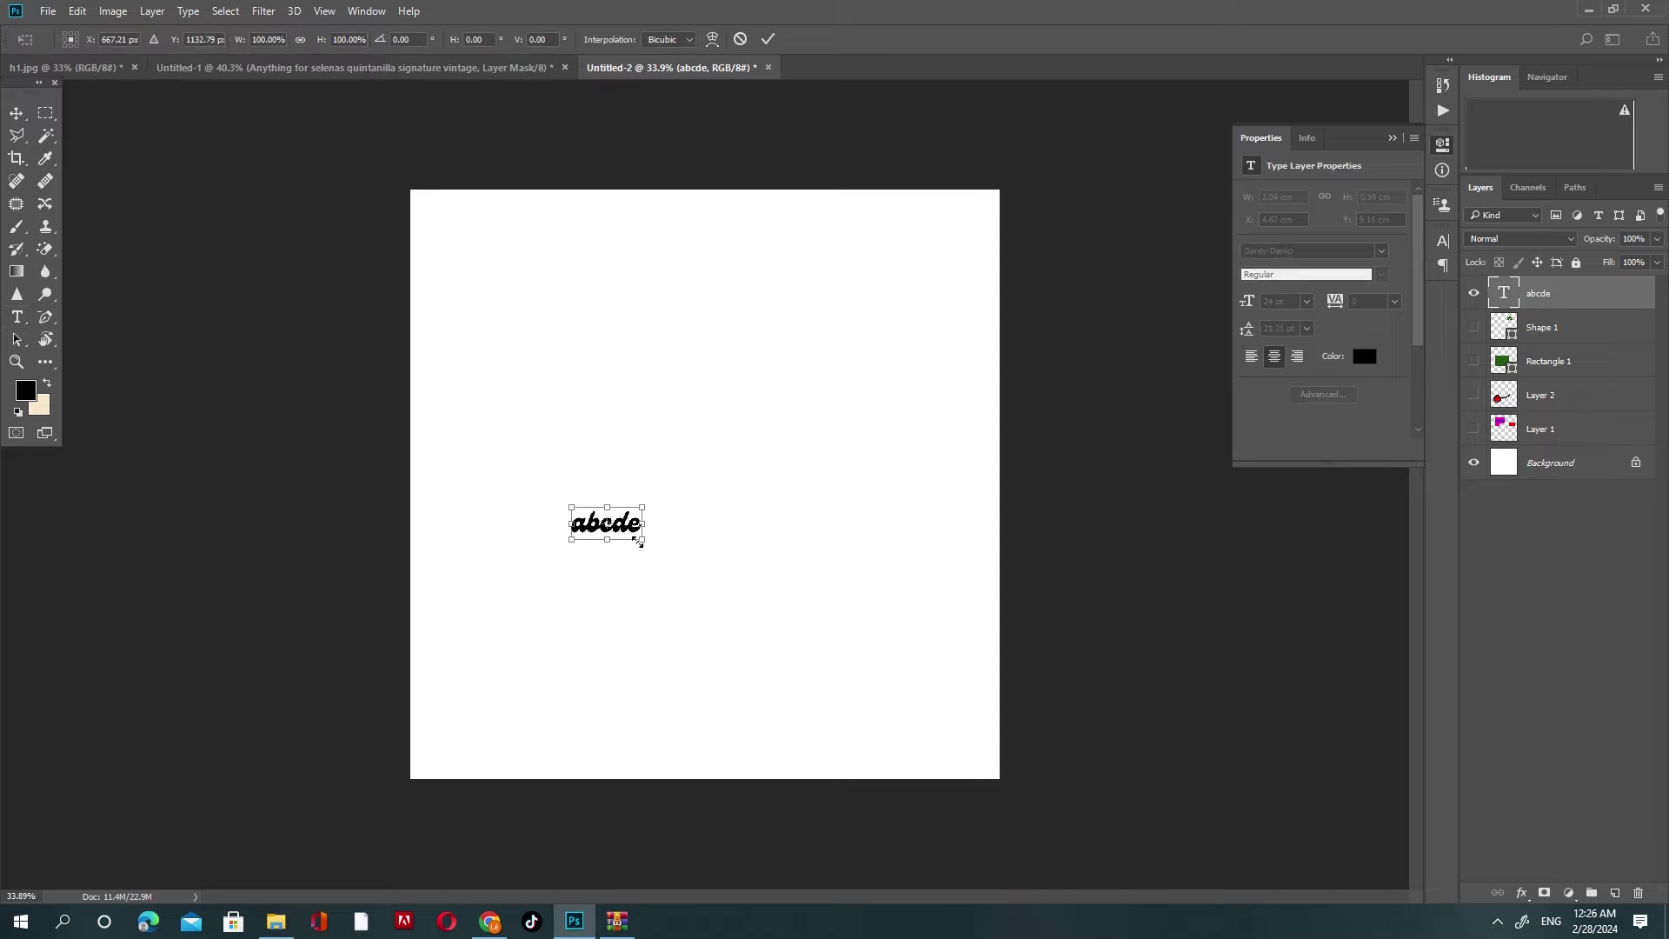
drag(638, 540, 794, 658)
drag(755, 551, 856, 484)
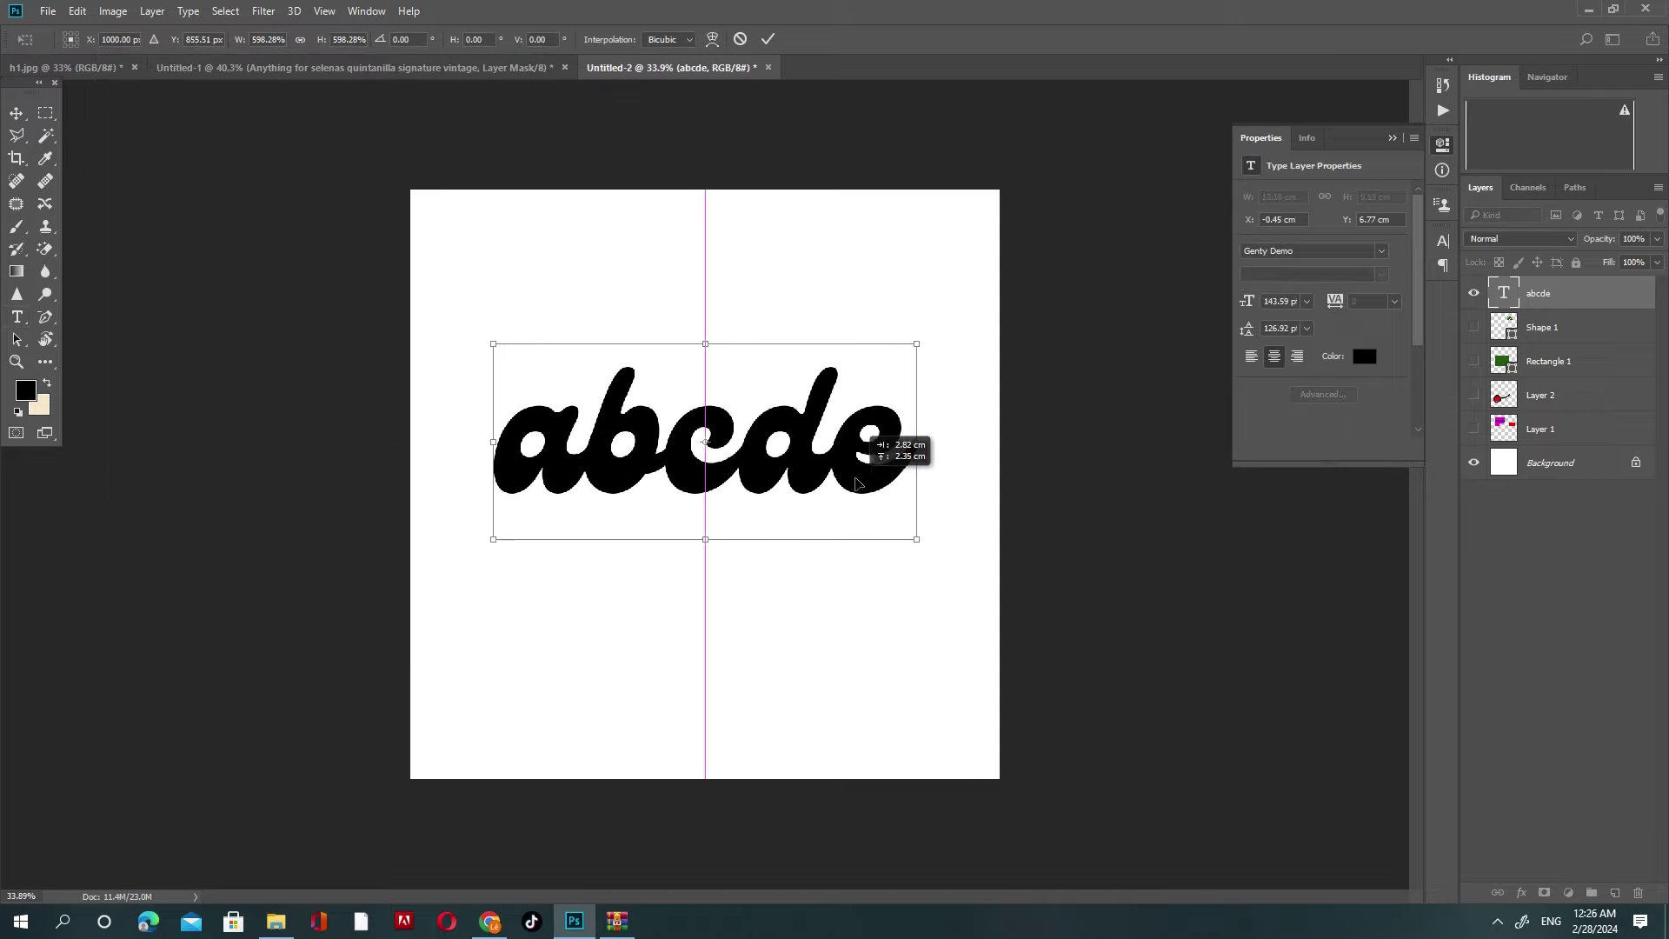
key(Return)
Step: Add a pink #e78383 Solid Color fill layer above the Background layer
click(1550, 463)
click(1569, 894)
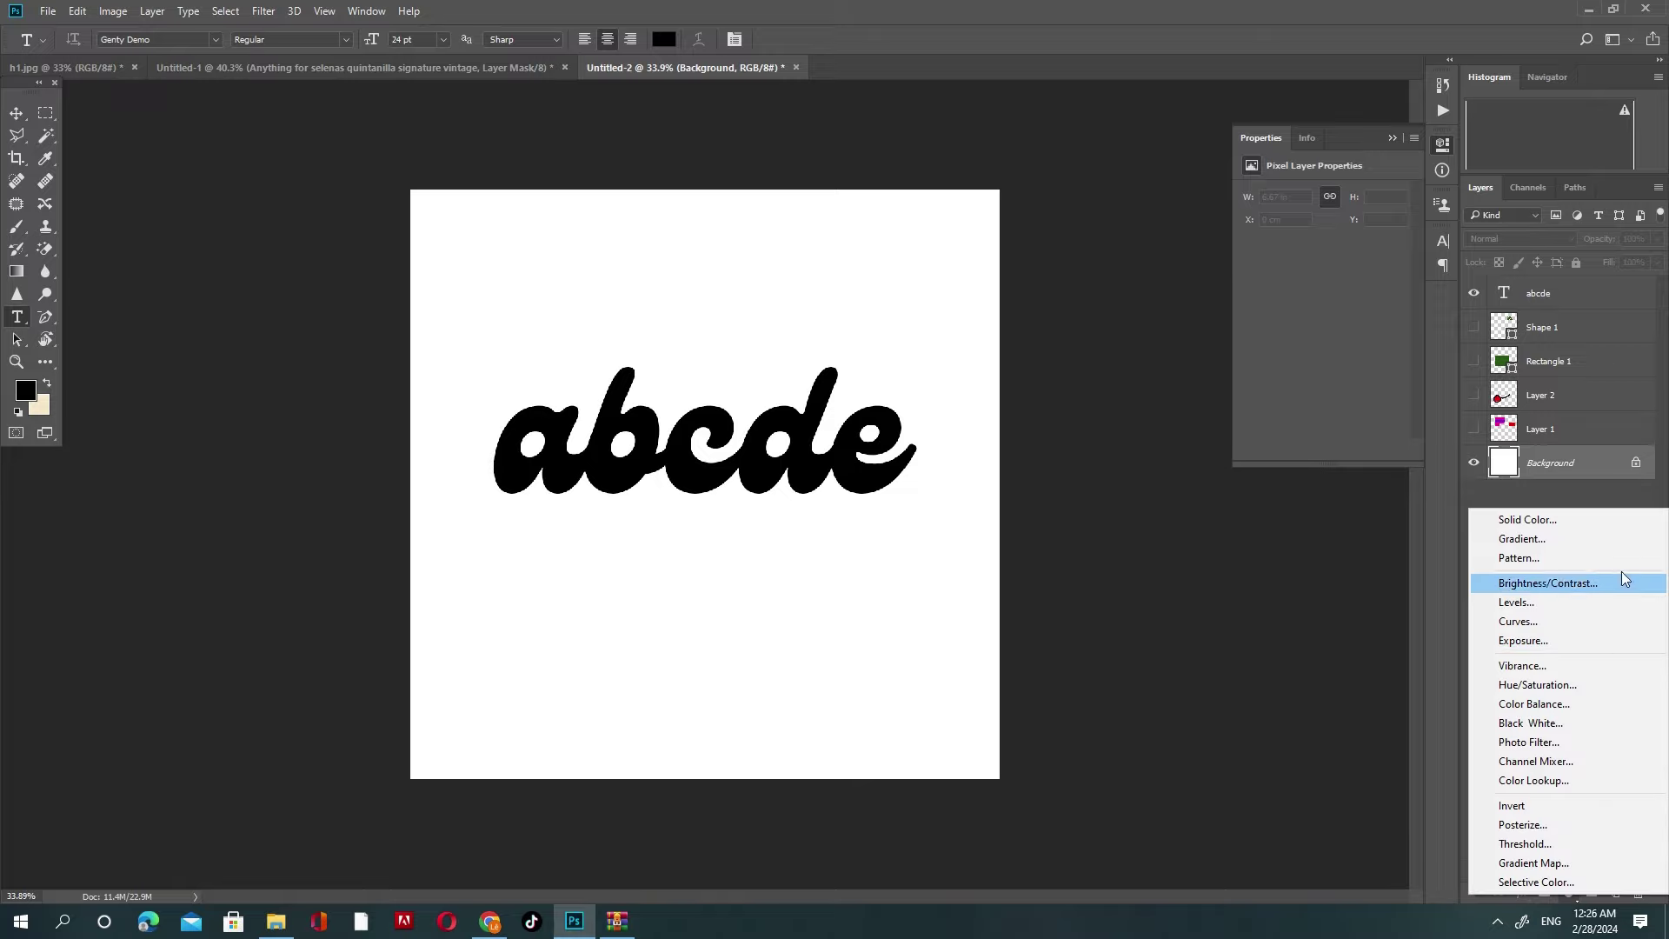
click(1596, 522)
click(1305, 561)
click(1252, 525)
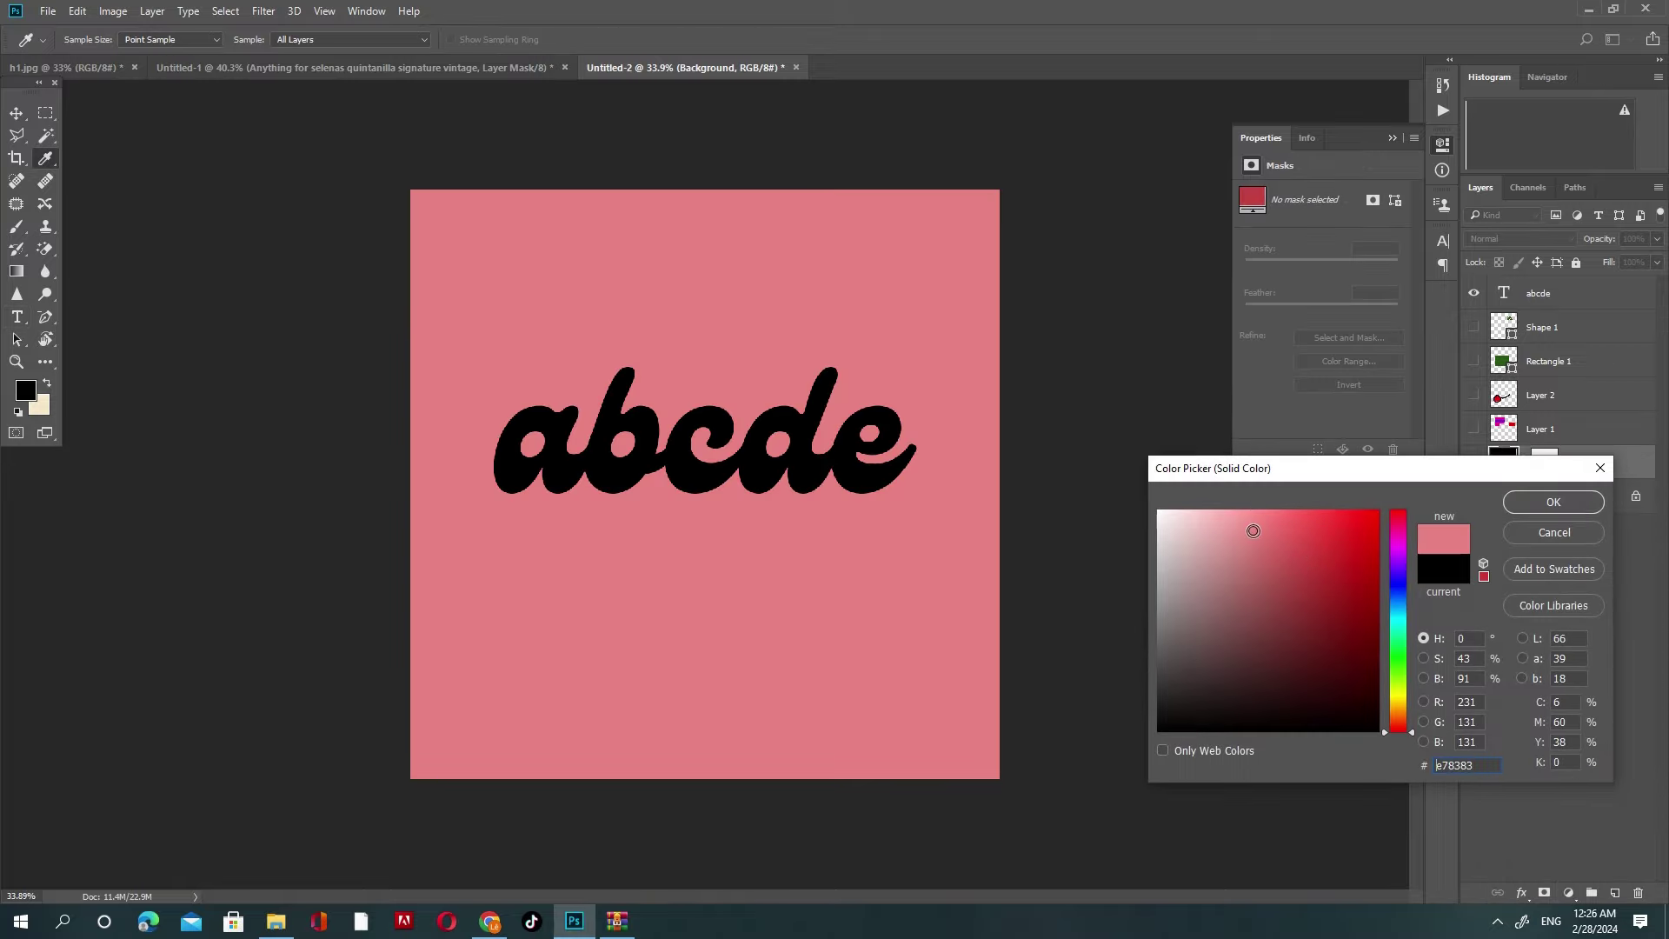
click(1554, 502)
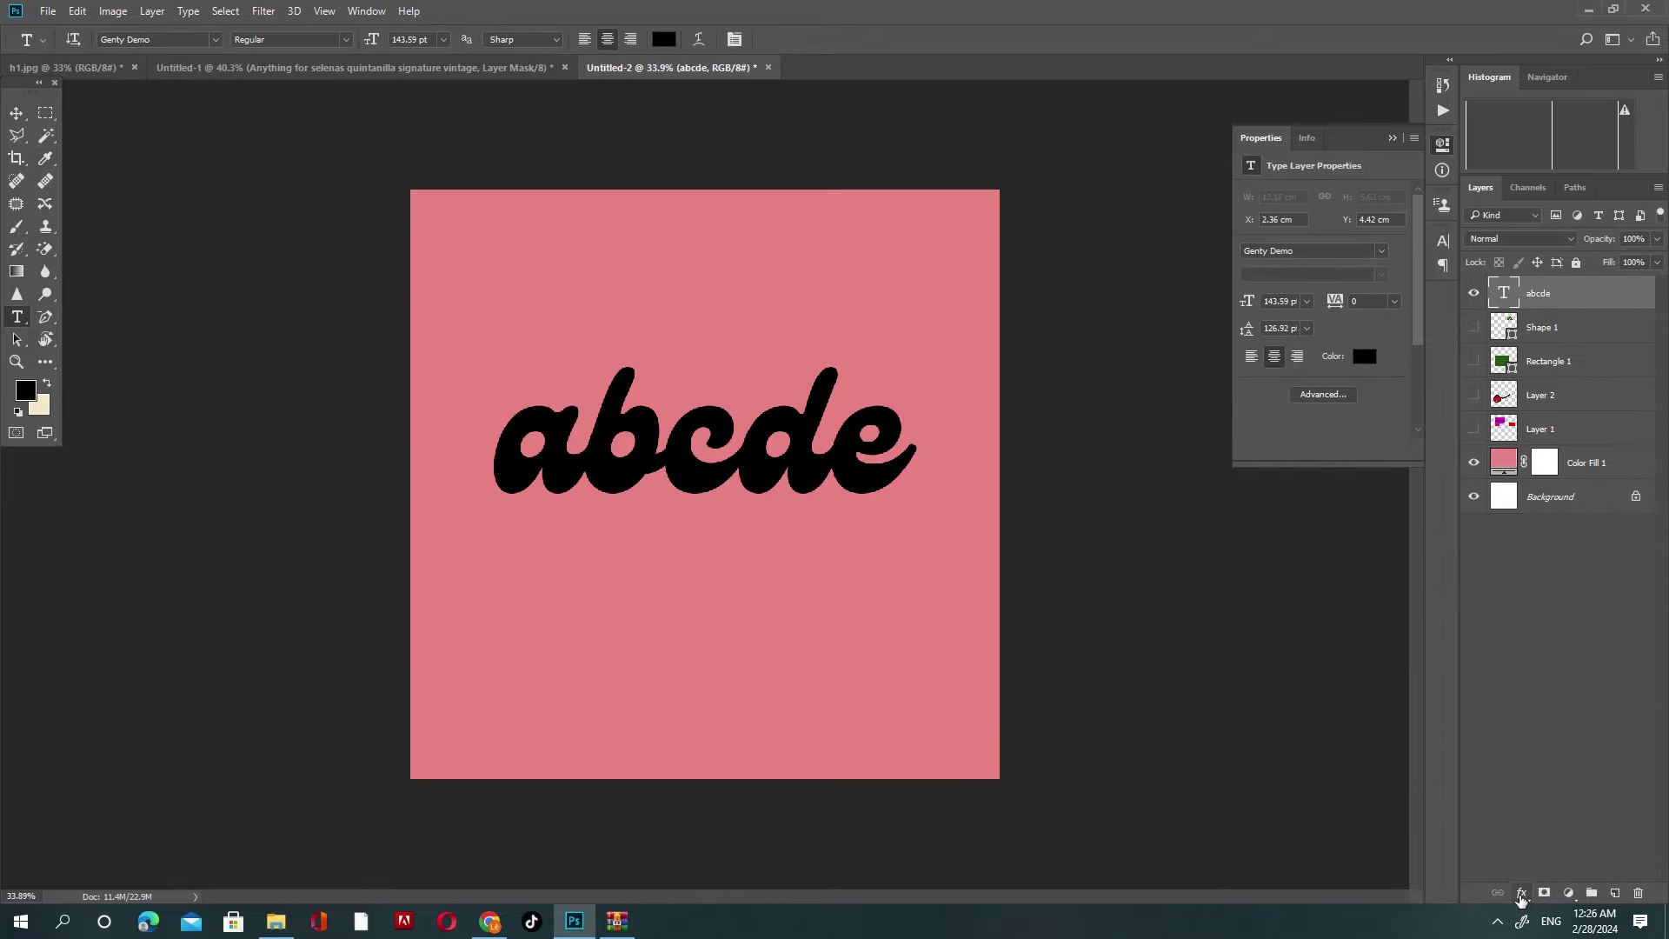
click(1521, 893)
click(1544, 687)
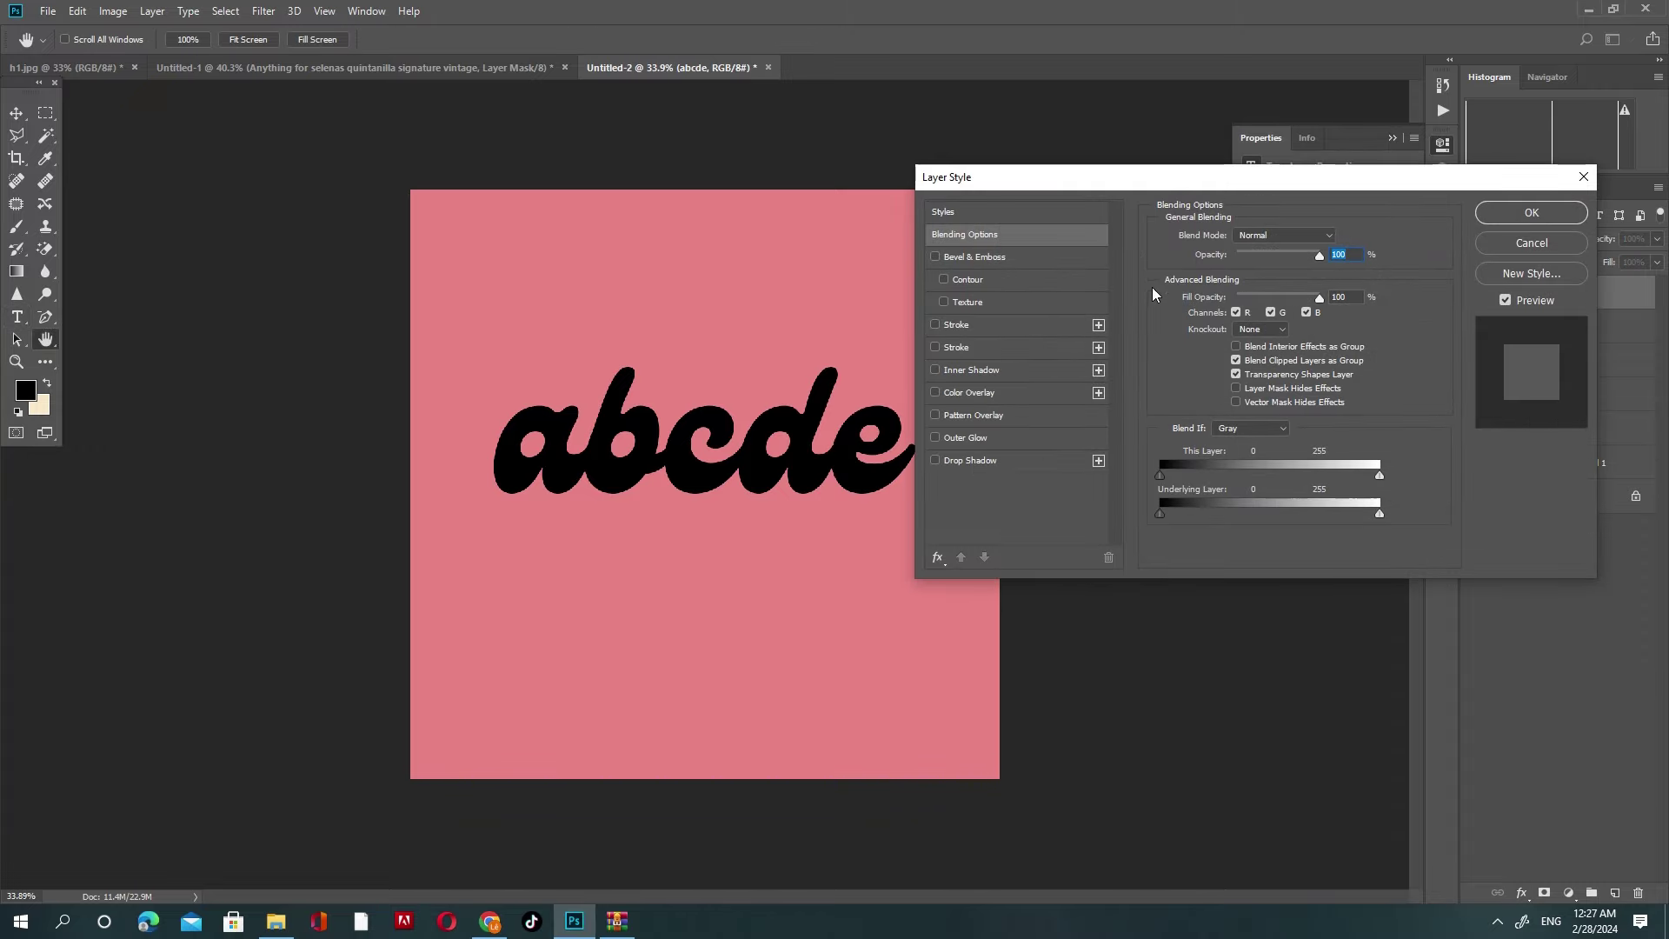
Step: Apply a Bevel & Emboss layer style to the abcde text
click(1019, 257)
click(1045, 236)
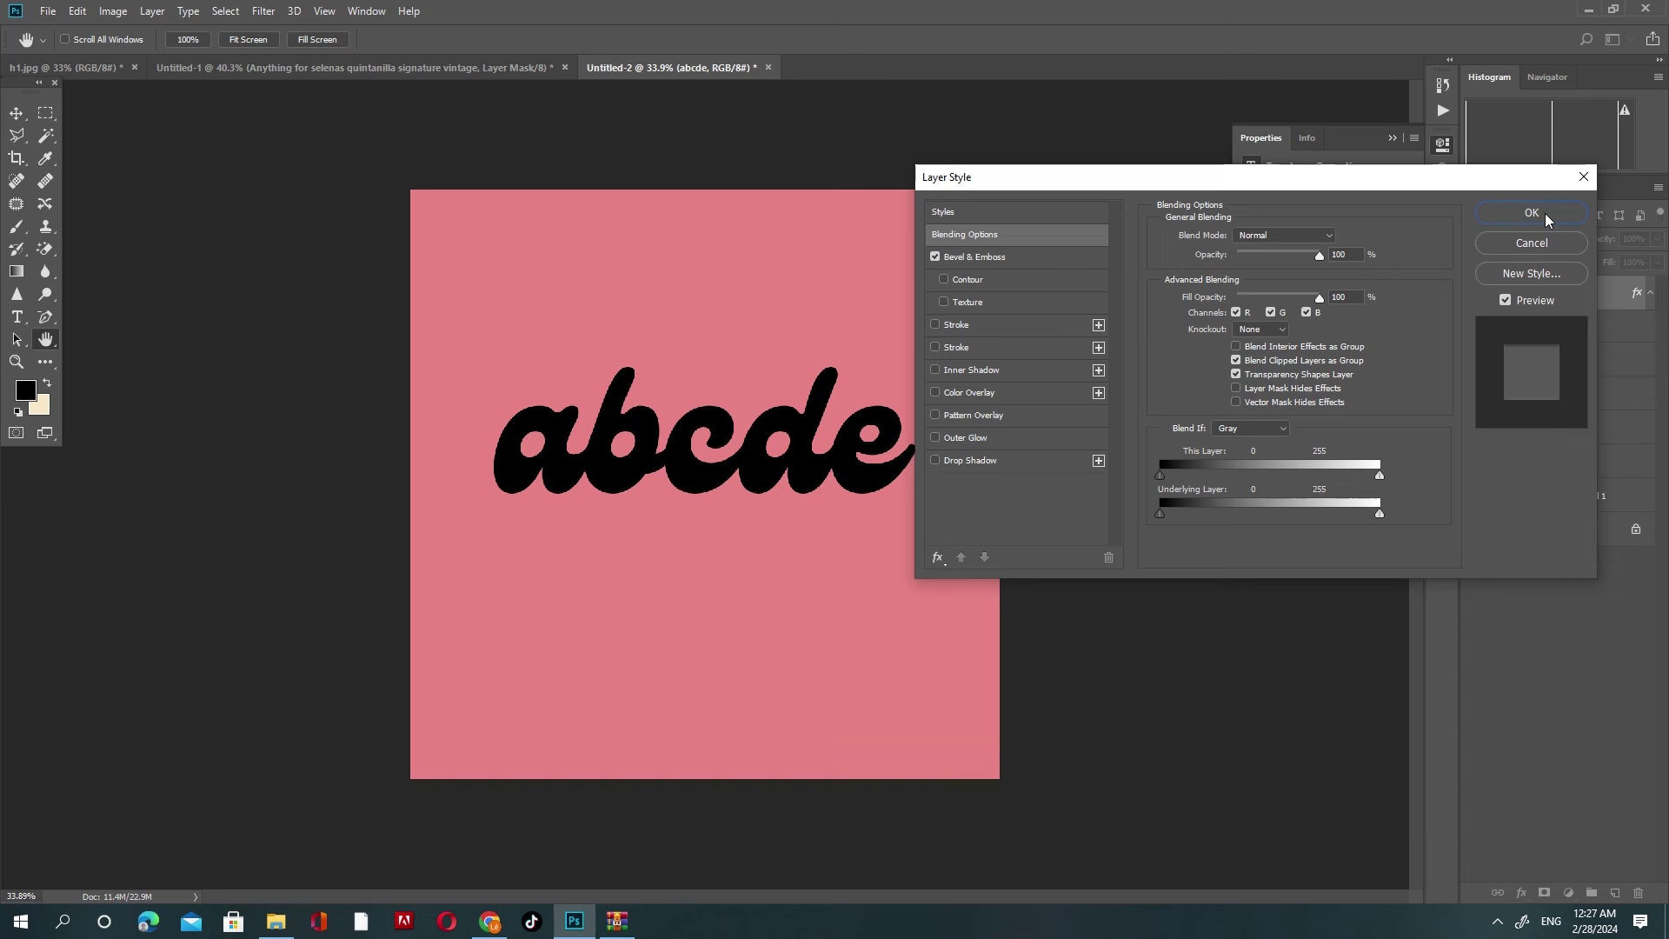
click(1545, 212)
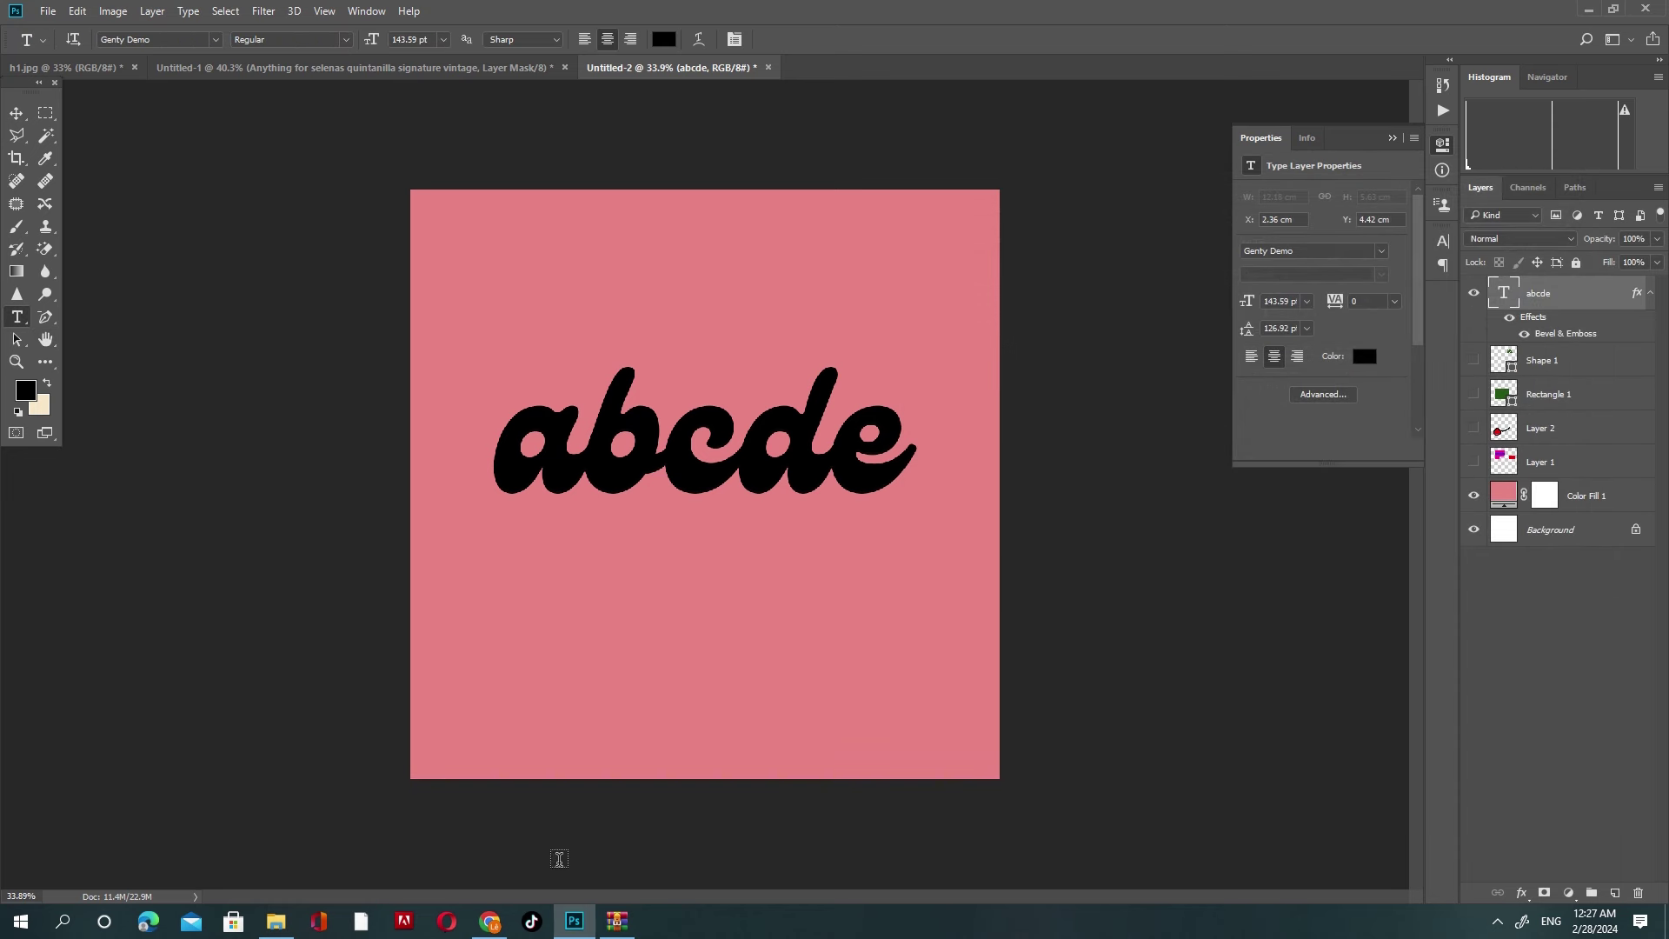
Step: Copy the Rotate View Tool tutorial image from the browser image search
click(491, 920)
click(546, 313)
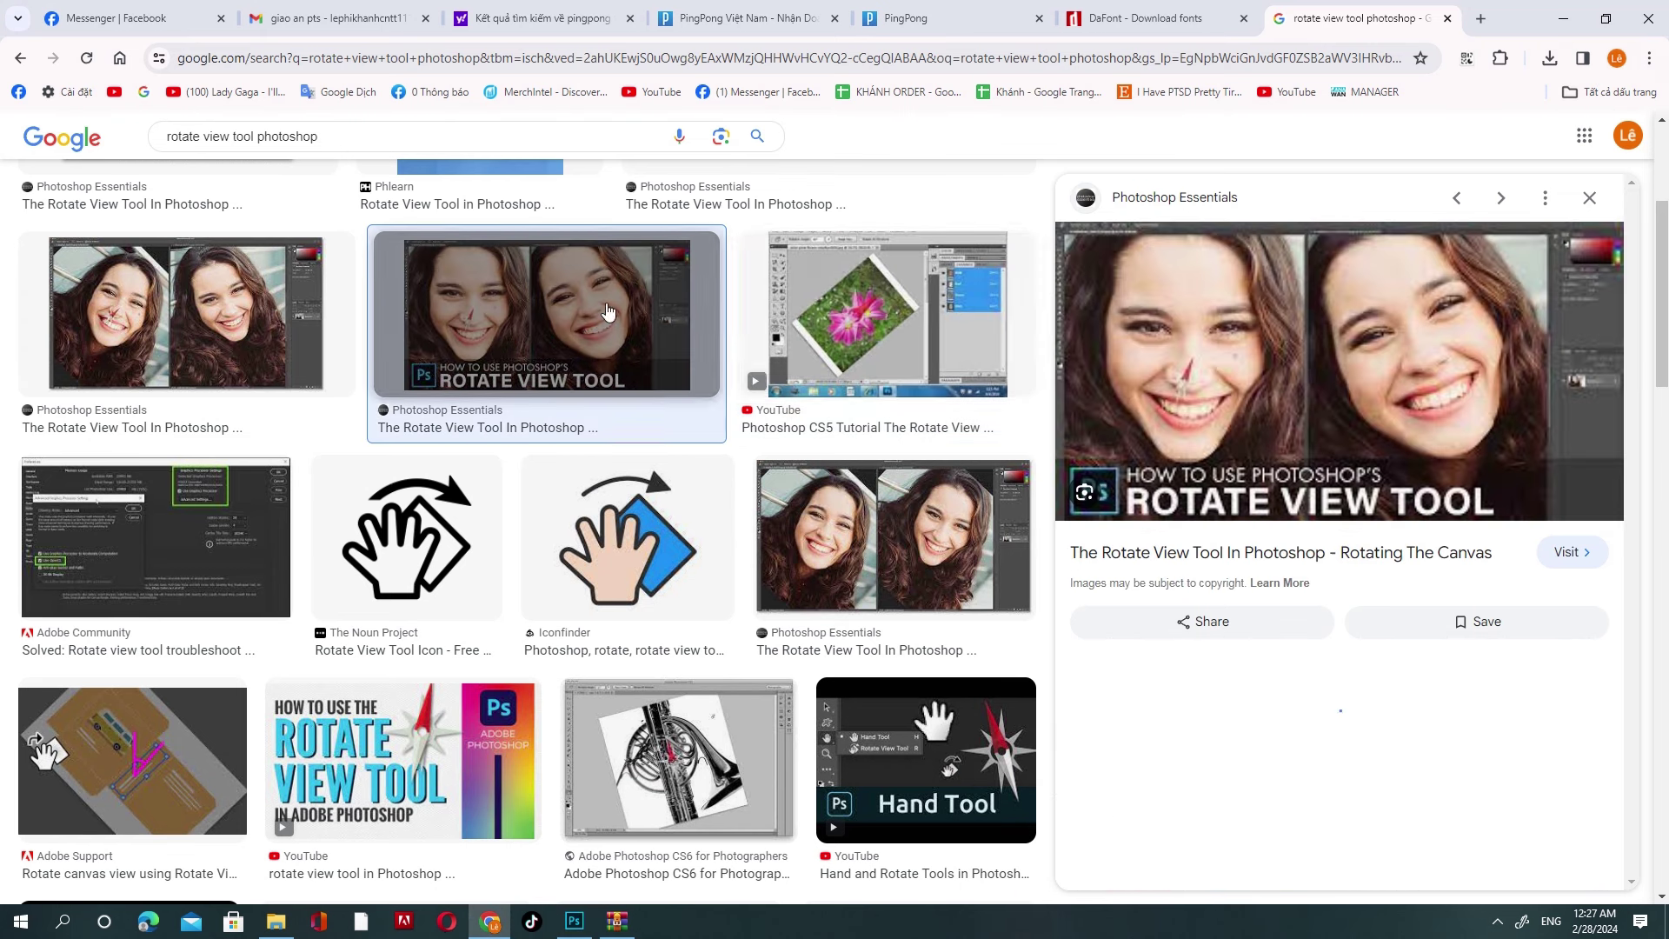
right_click(1319, 310)
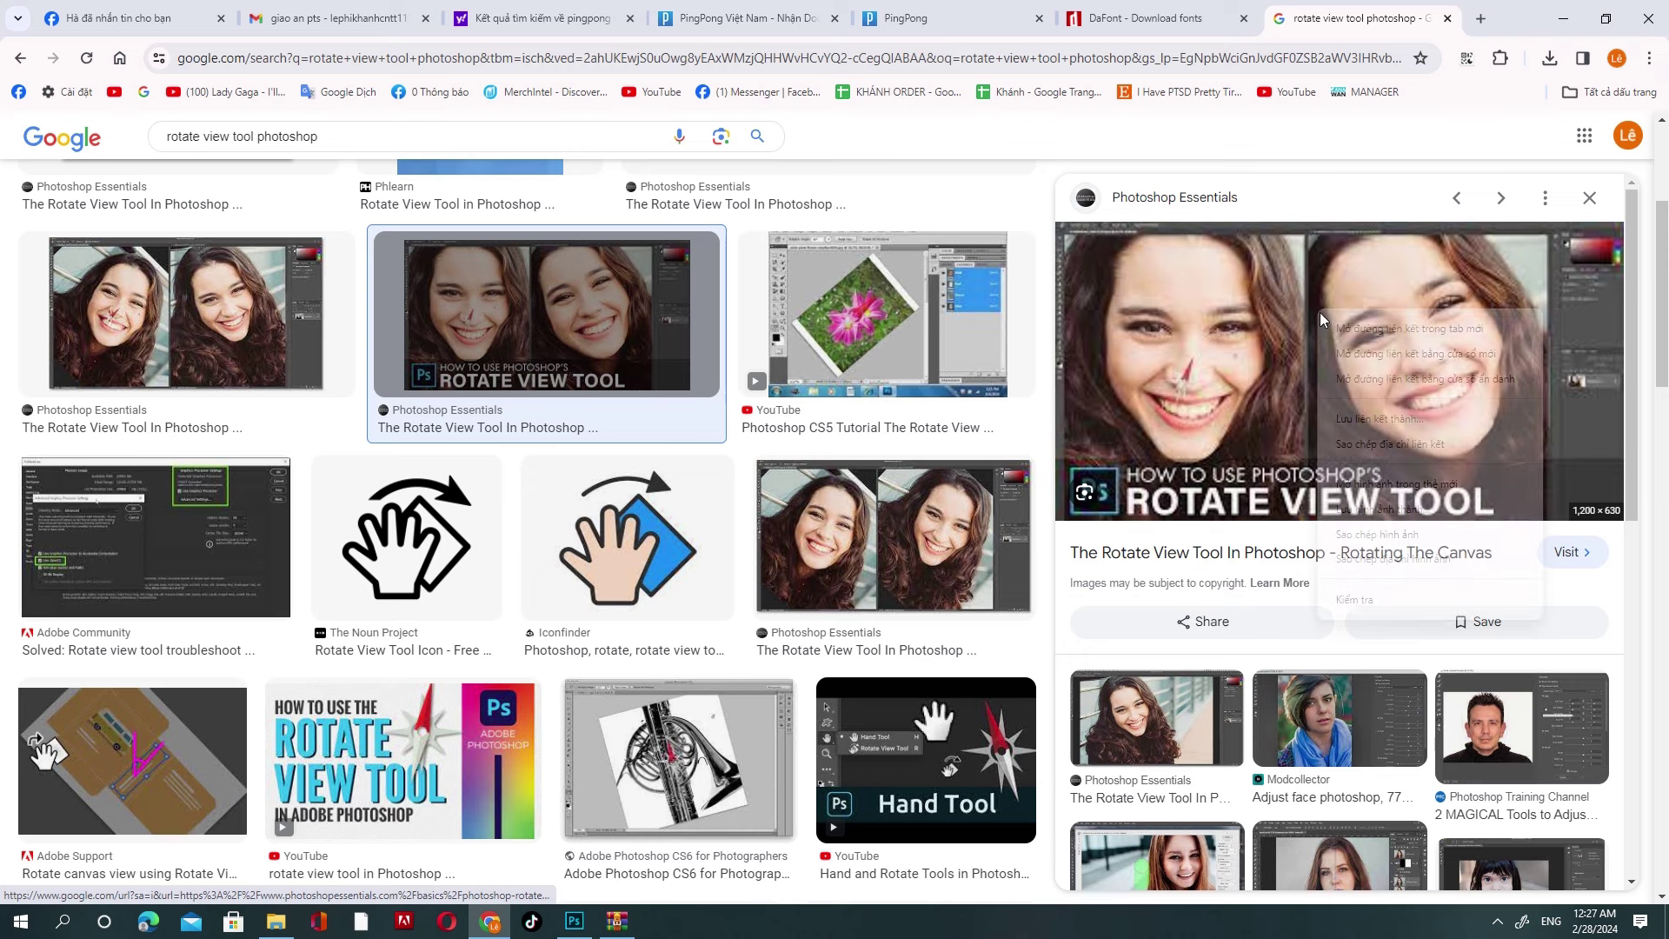
click(1368, 534)
click(574, 920)
Step: Paste the image as Layer 3 and scale it up to the canvas width
key(ctrl+v)
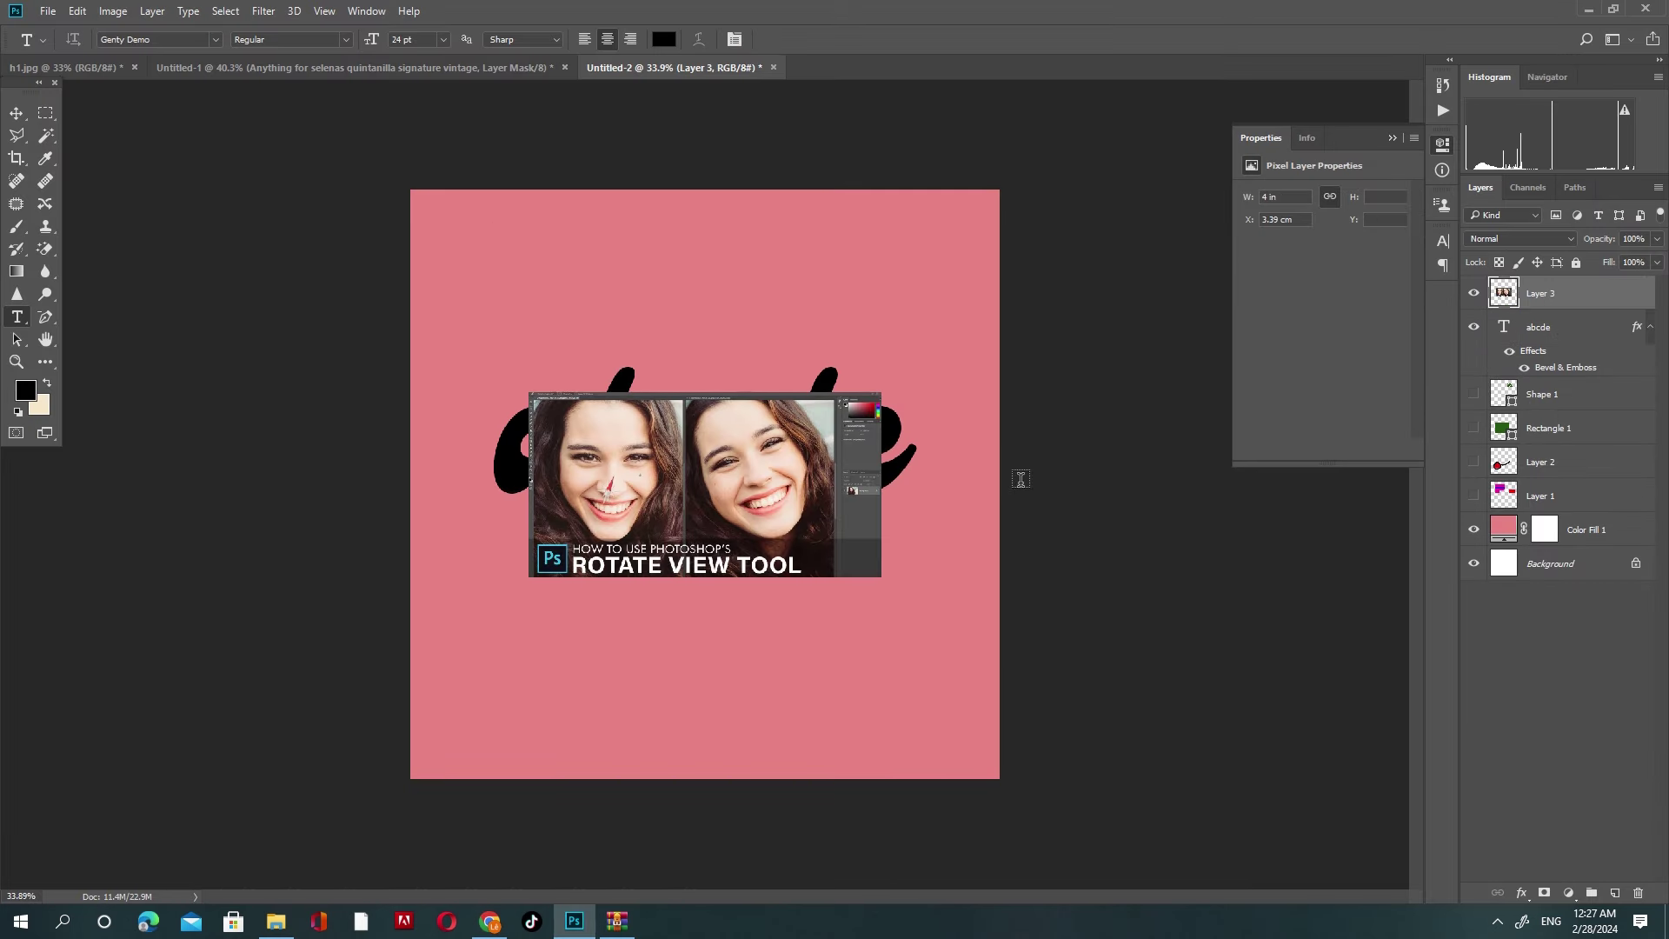
key(ctrl+t)
drag(876, 576, 979, 678)
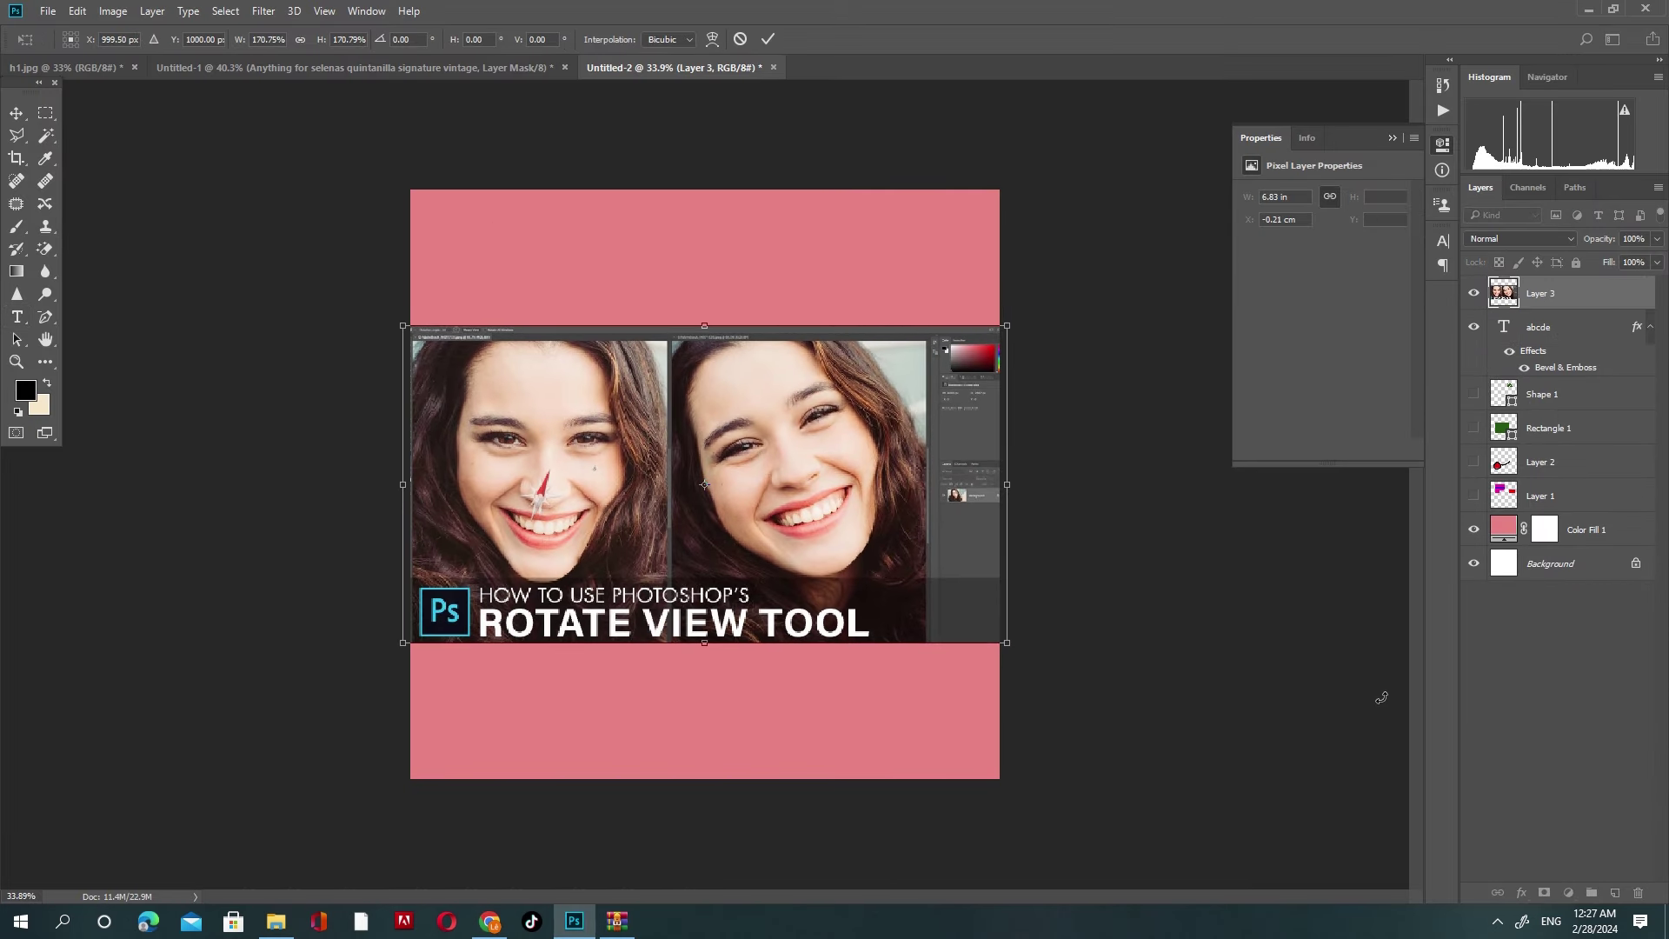
key(Return)
click(1521, 894)
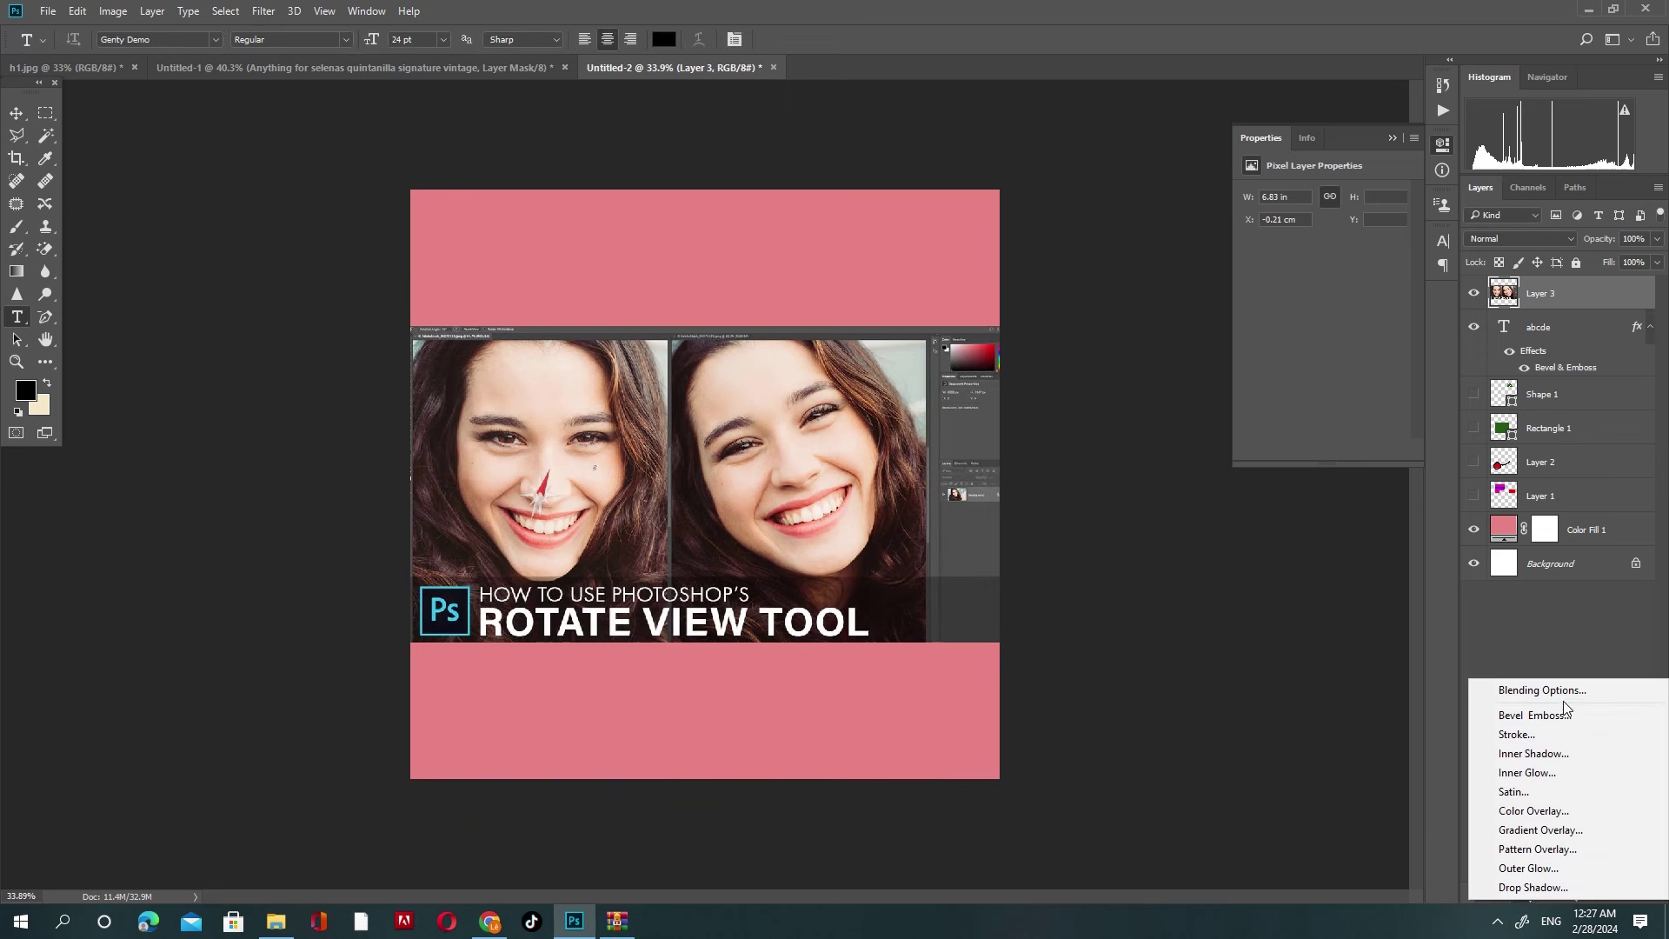
click(1542, 690)
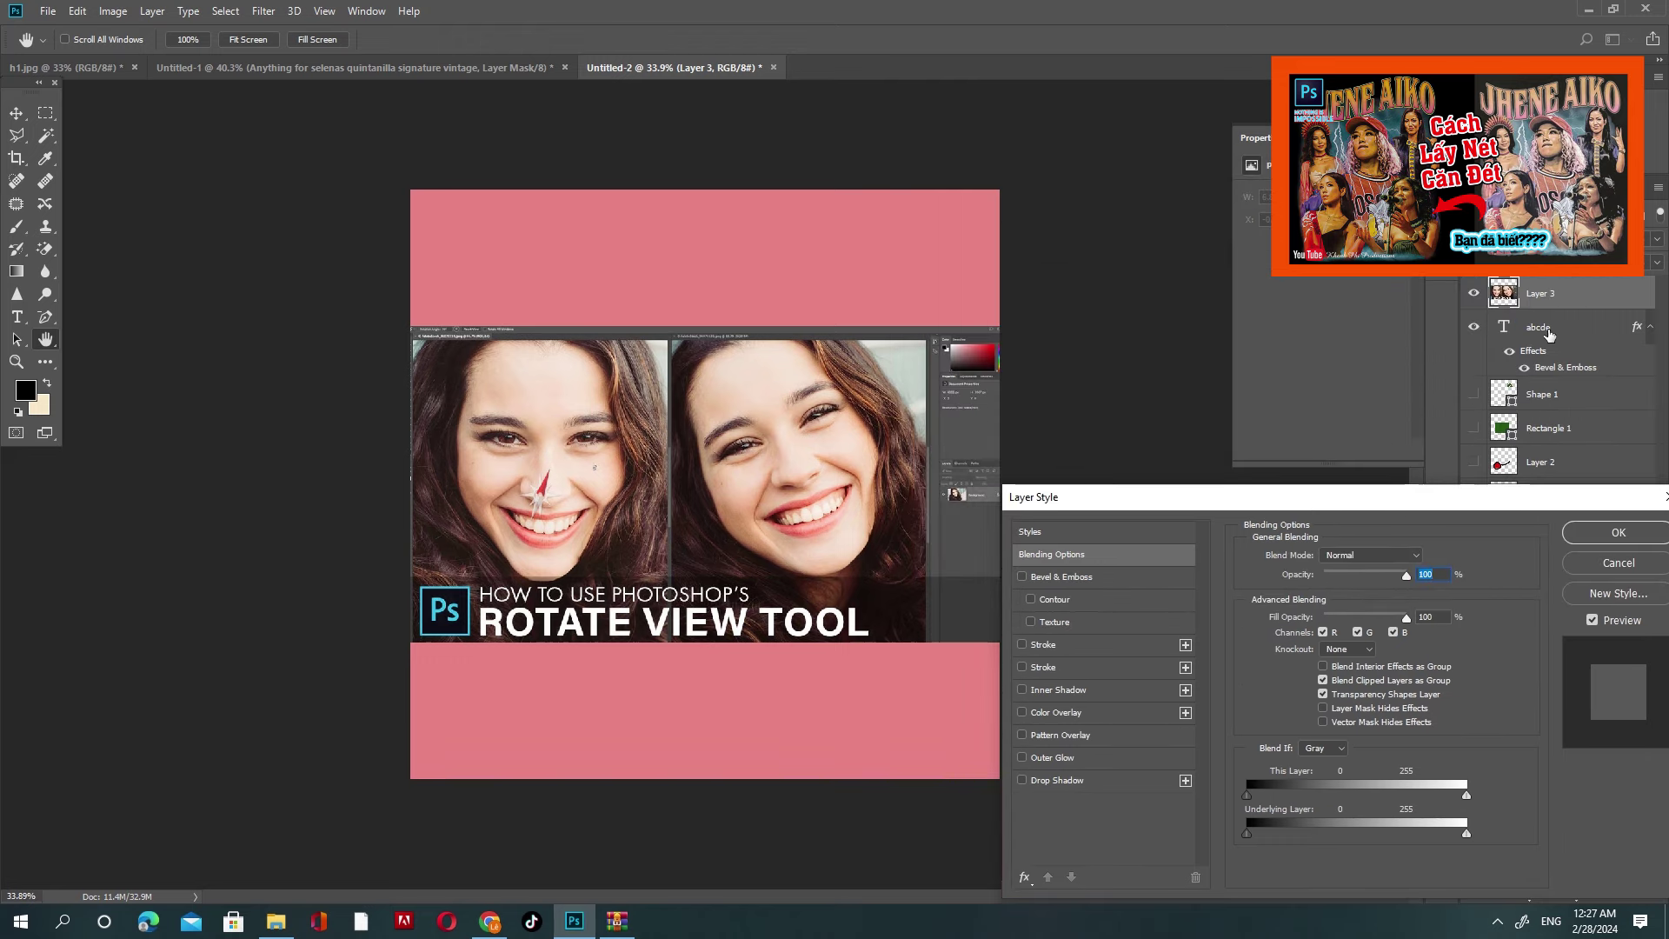
drag(1352, 509, 1353, 315)
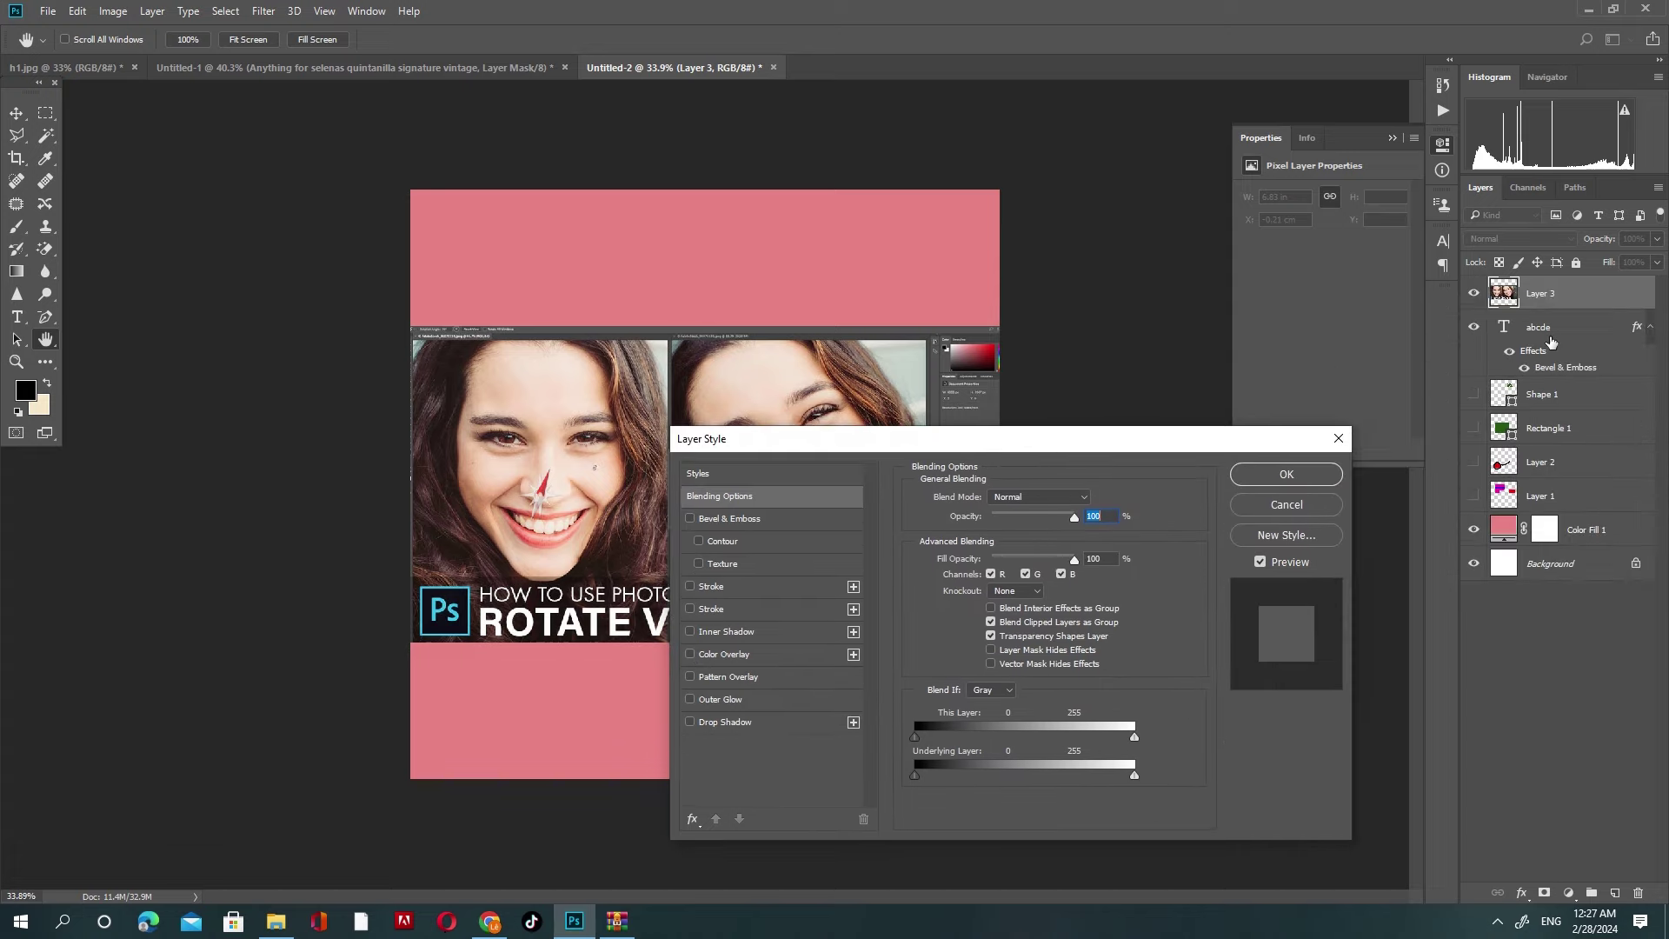
drag(1085, 443, 1333, 276)
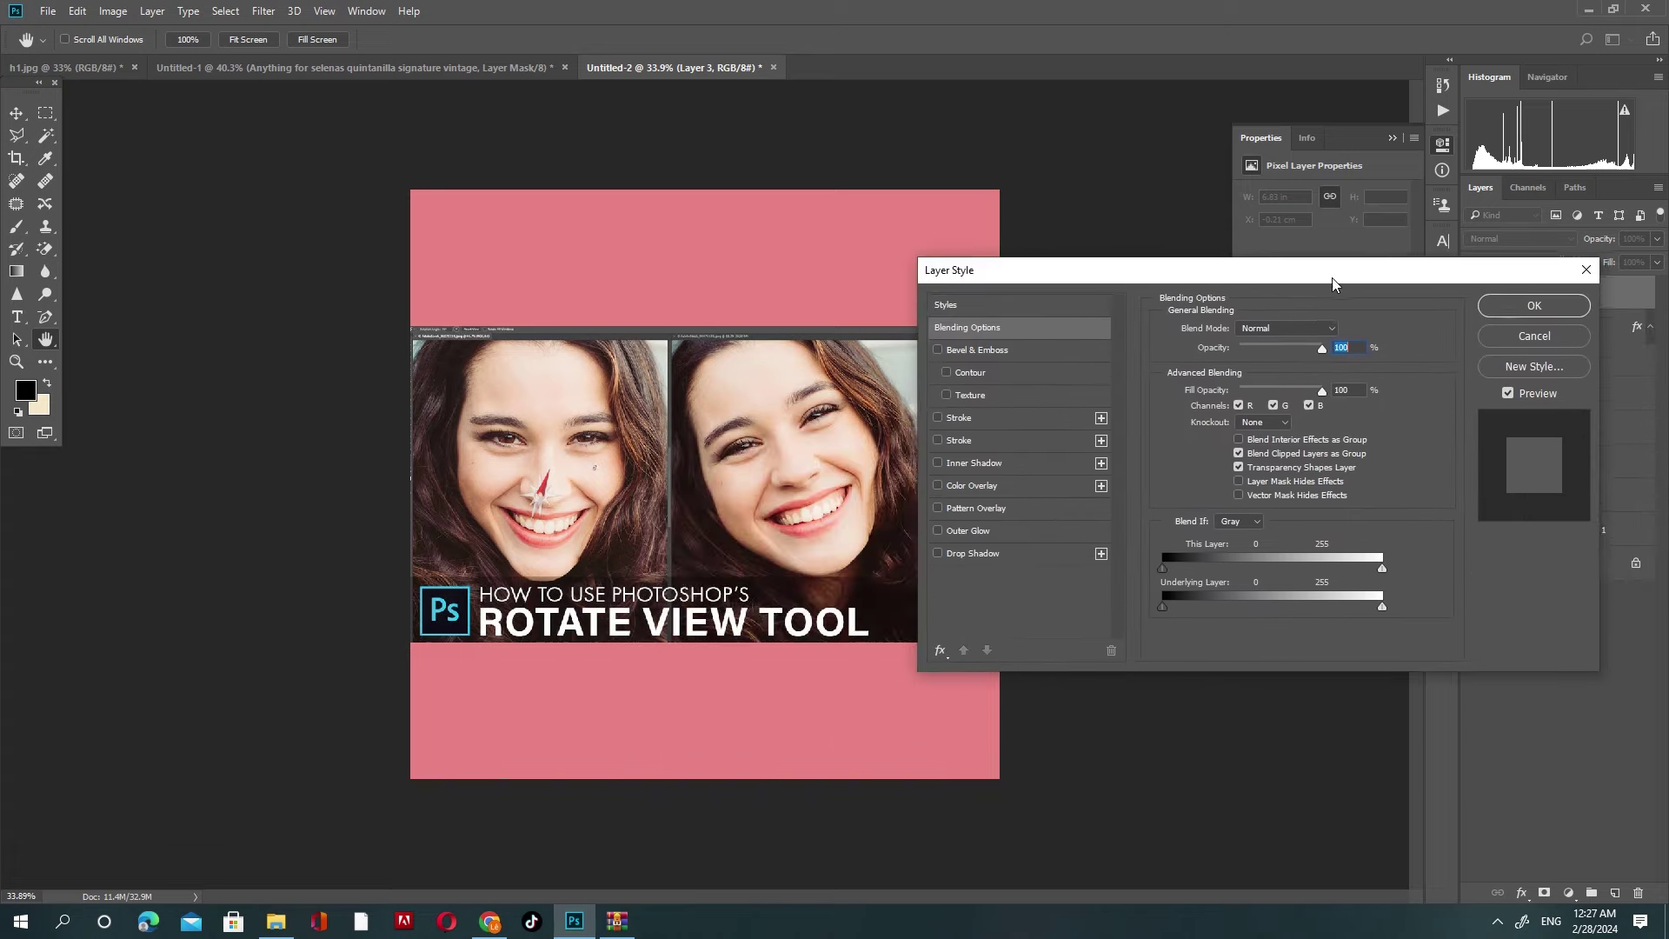
mouse_move(1163, 609)
mouse_down()
mouse_move(1208, 619)
mouse_move(1135, 614)
mouse_up()
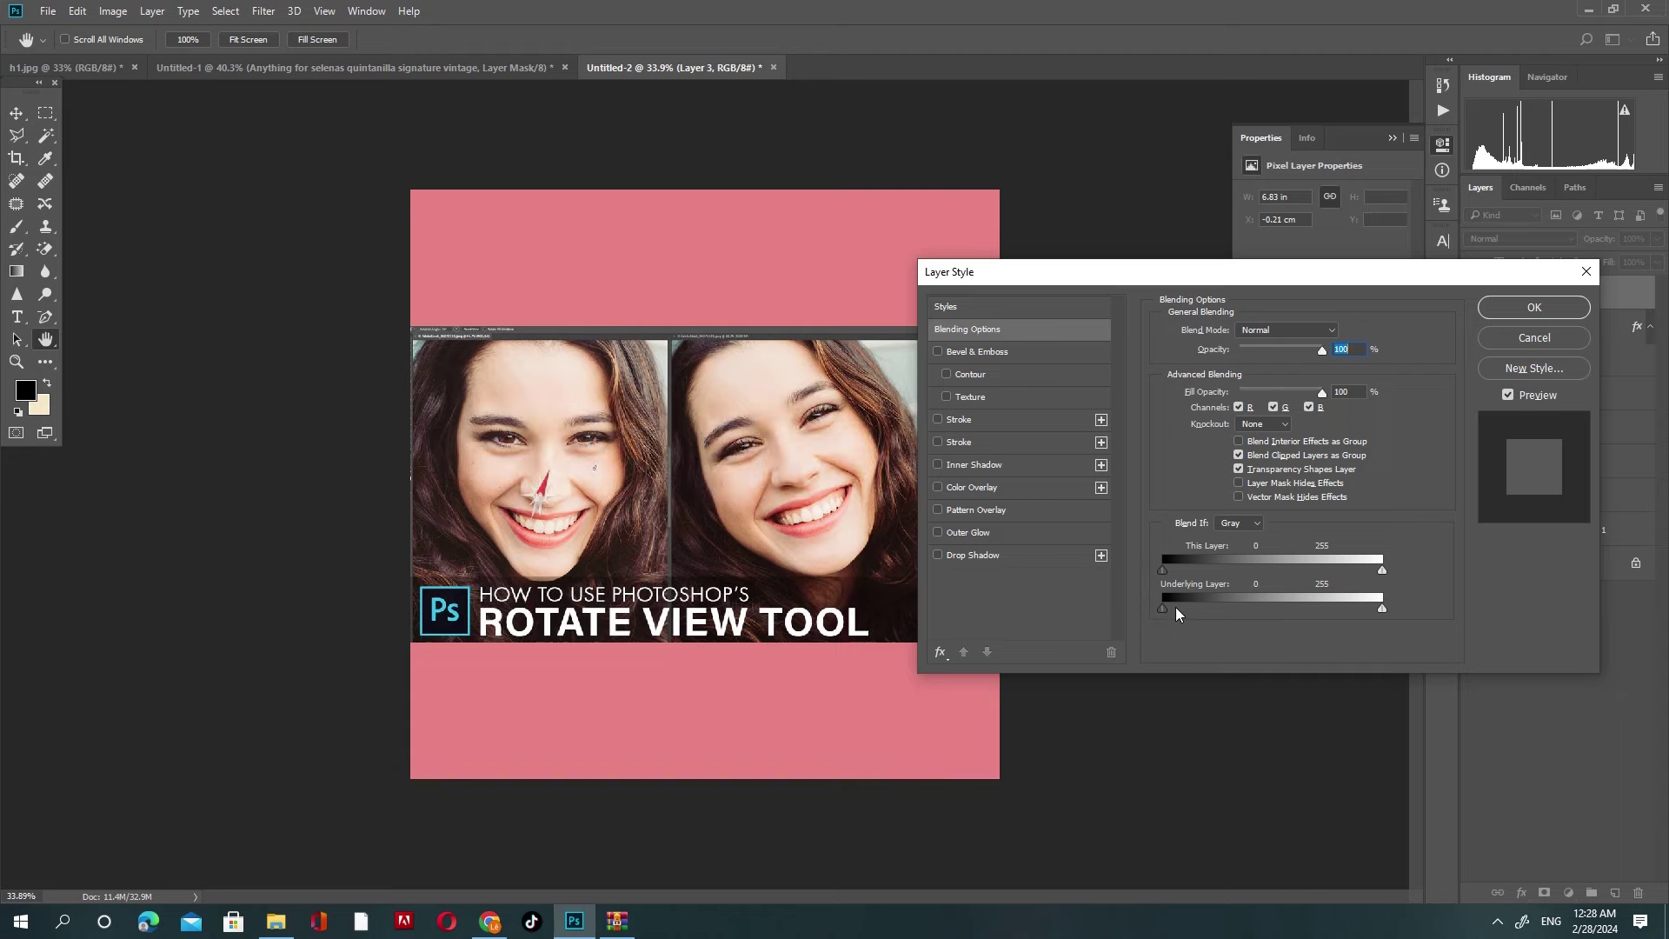
drag(1167, 609, 1189, 611)
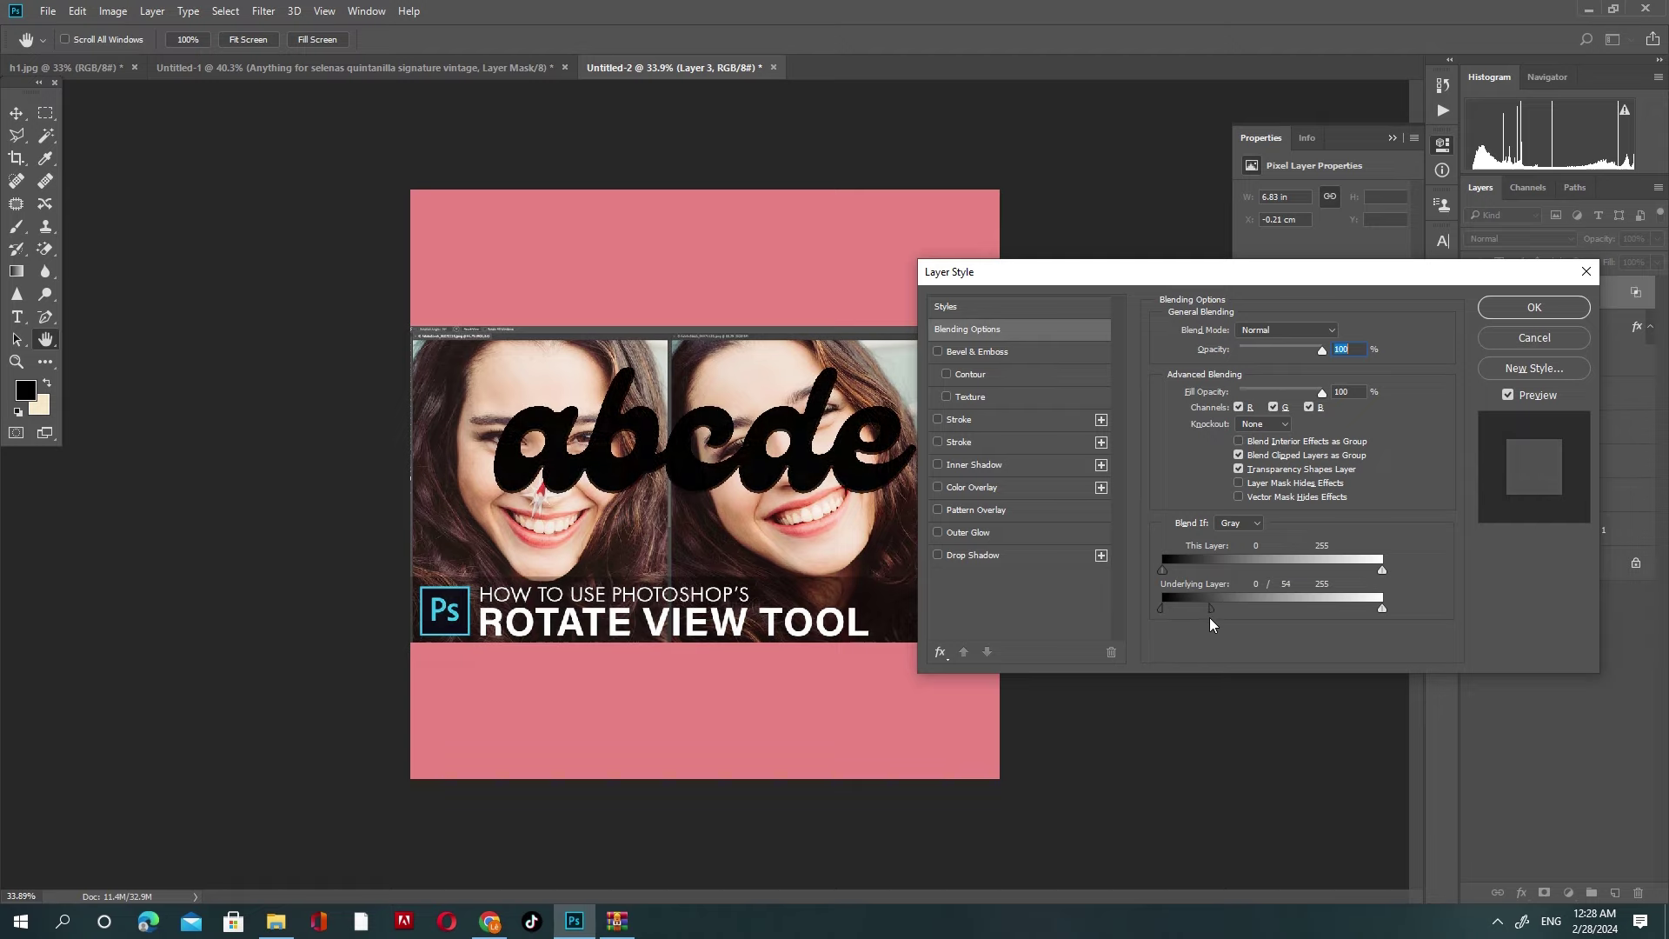
click(1530, 335)
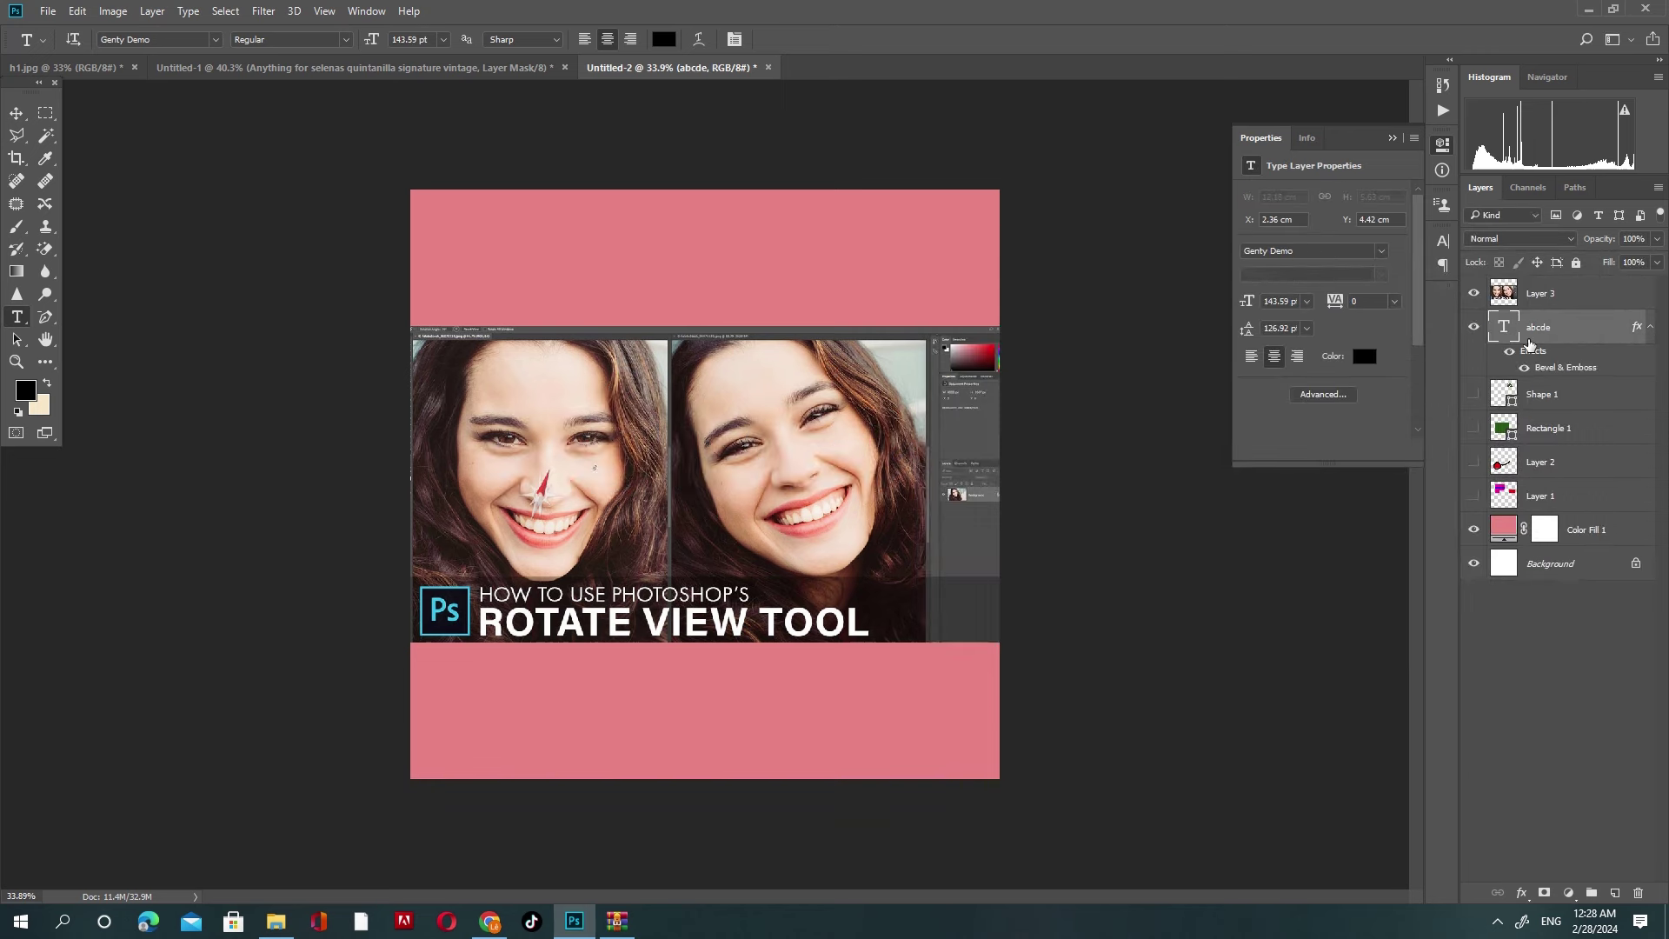
Step: Reorder layers so abcde sits above Layer 3, then select the abcde layer
click(1522, 892)
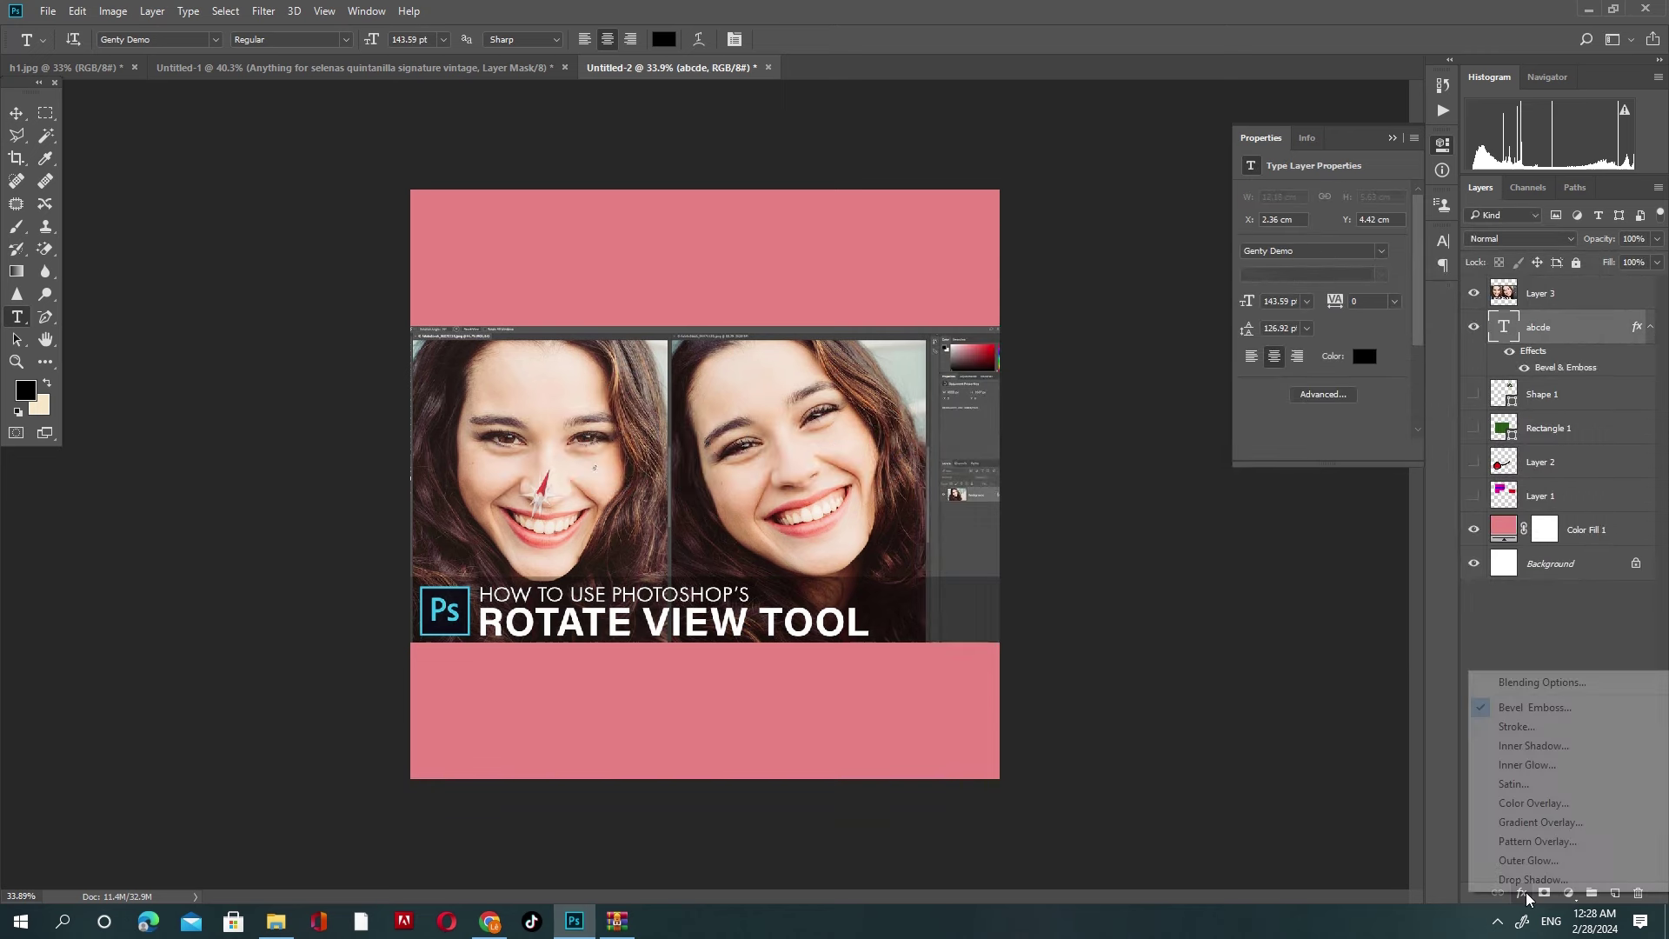
click(1477, 678)
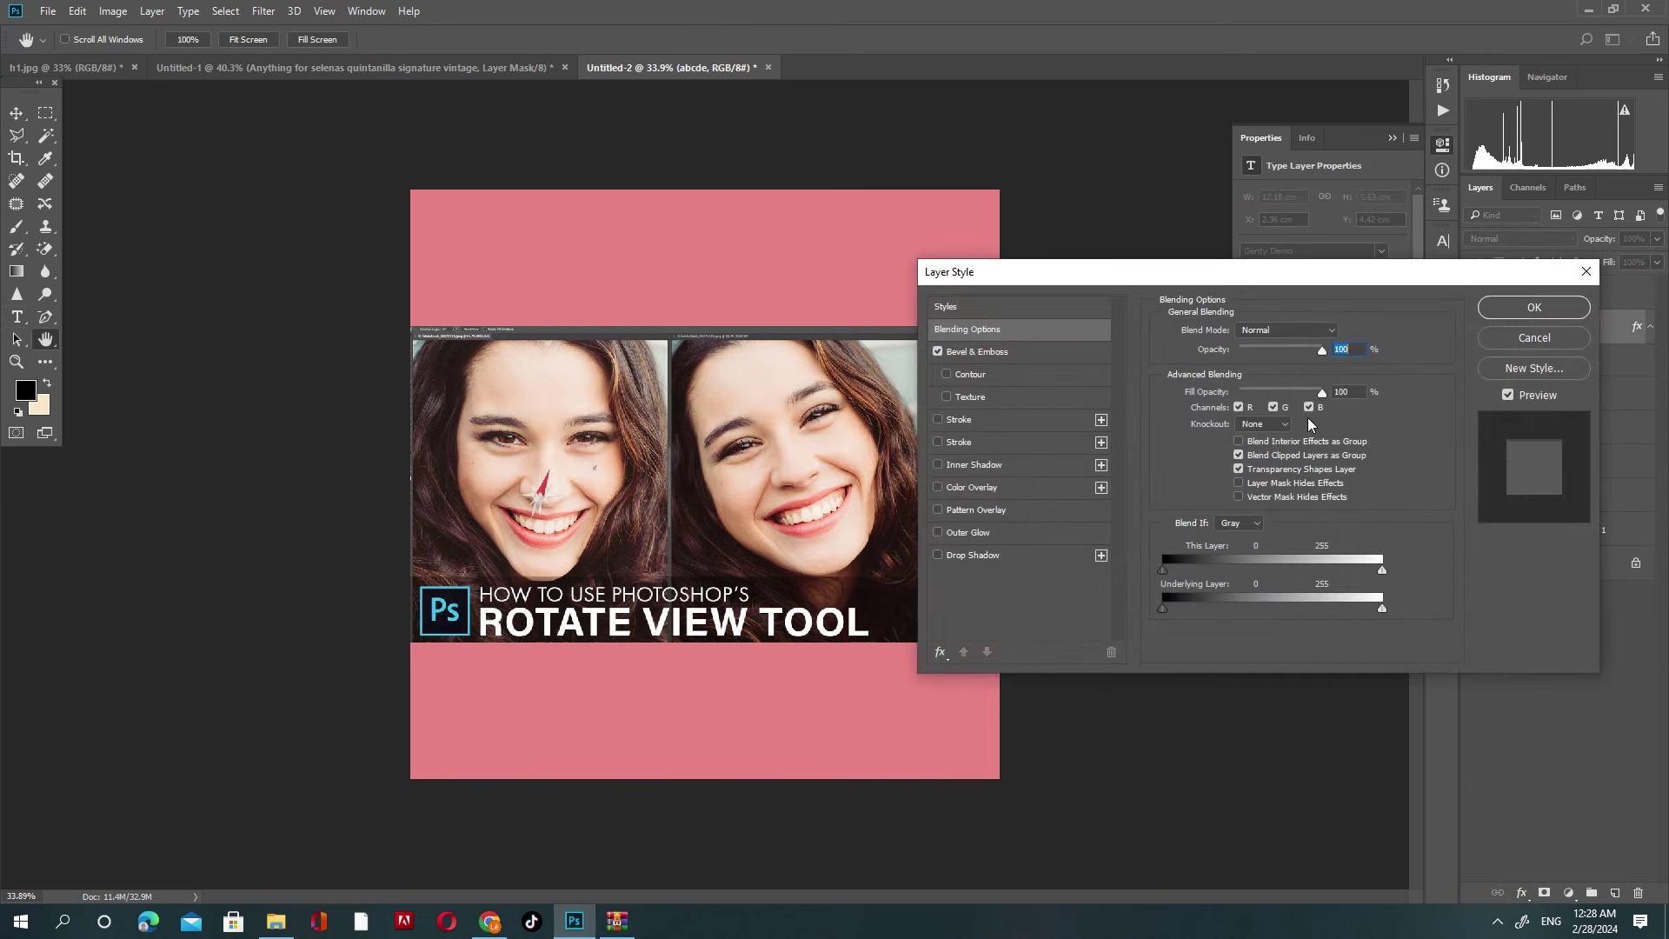
drag(1203, 271, 1287, 381)
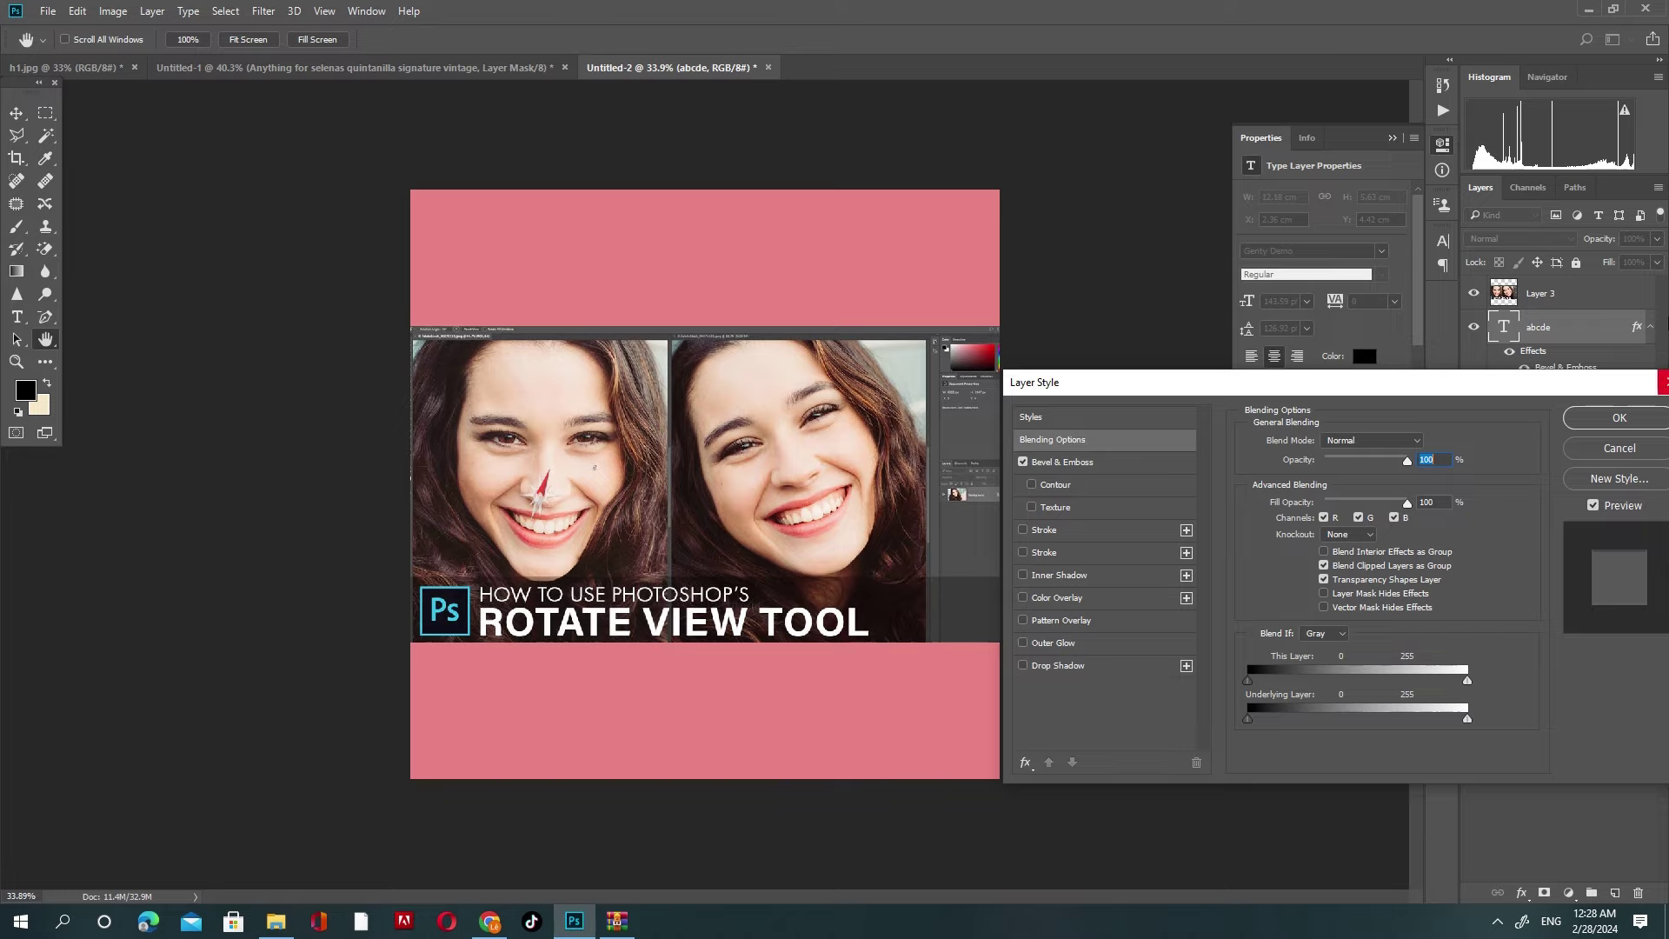
click(1632, 461)
drag(1548, 293, 1548, 382)
click(1542, 304)
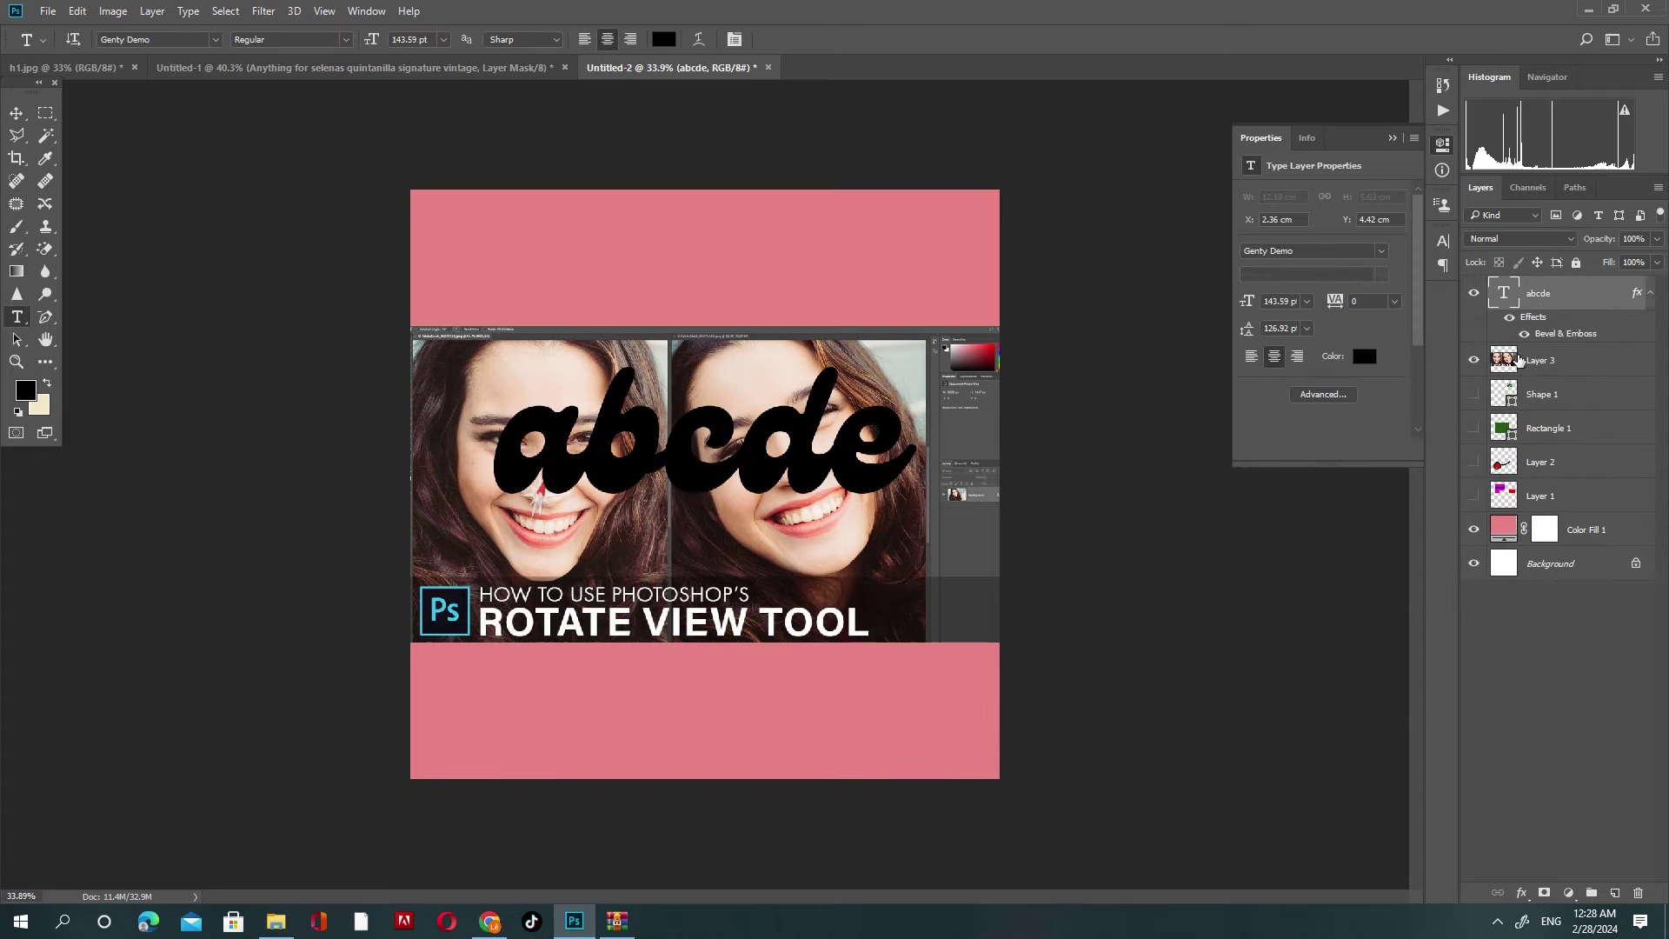
click(1521, 893)
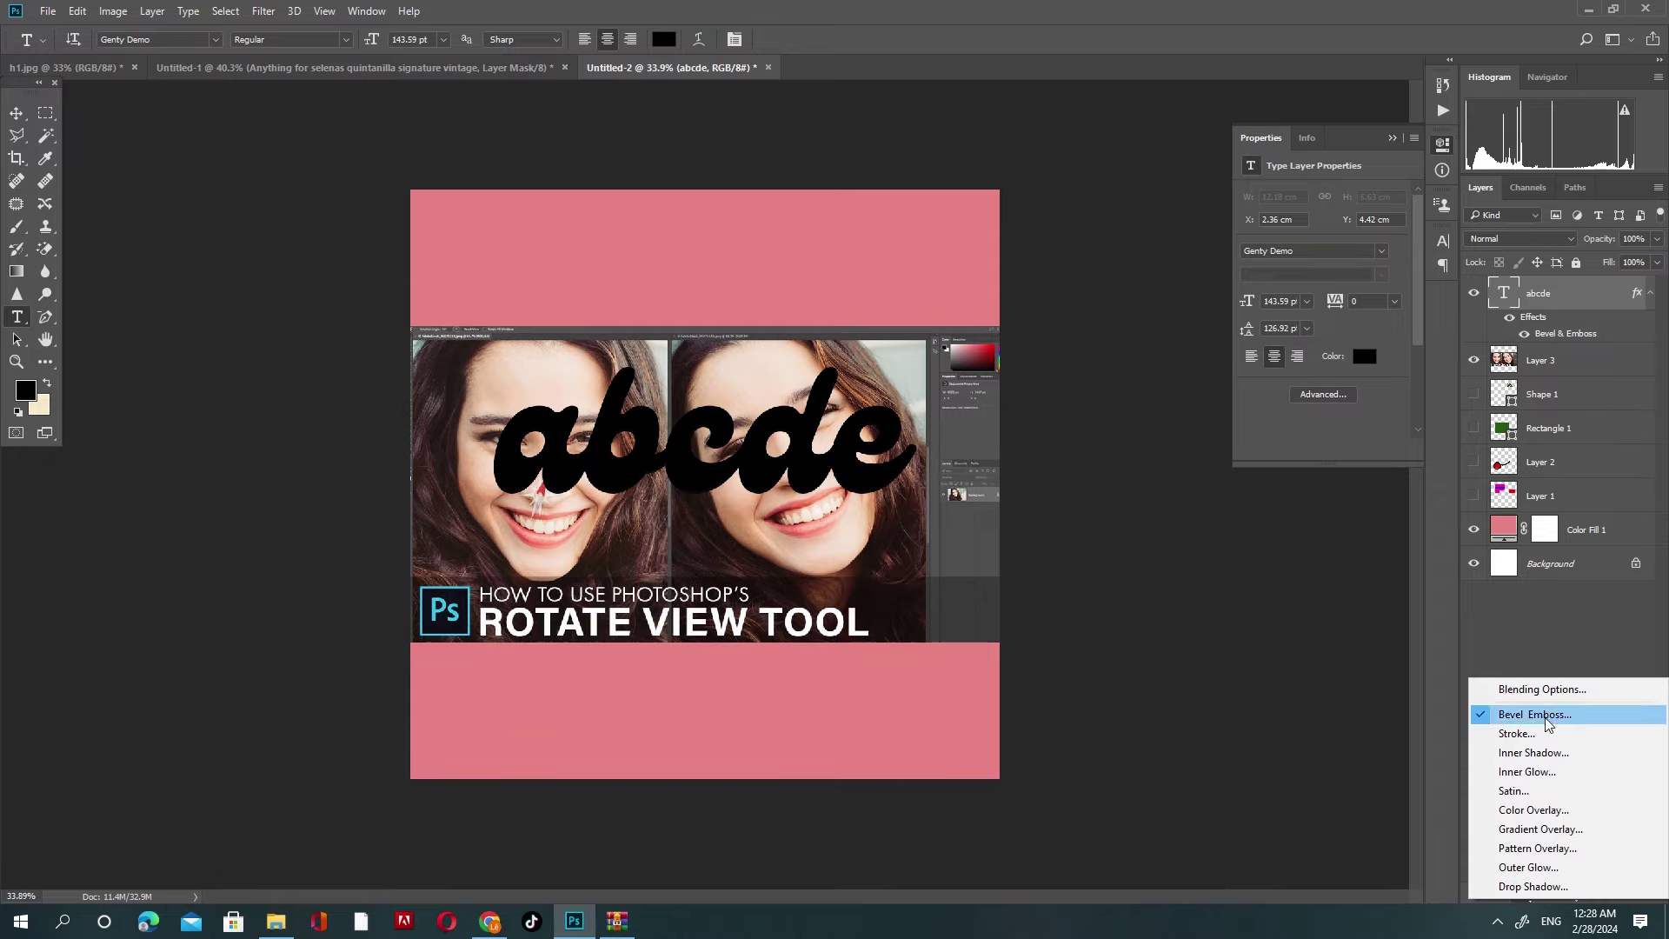
click(1539, 687)
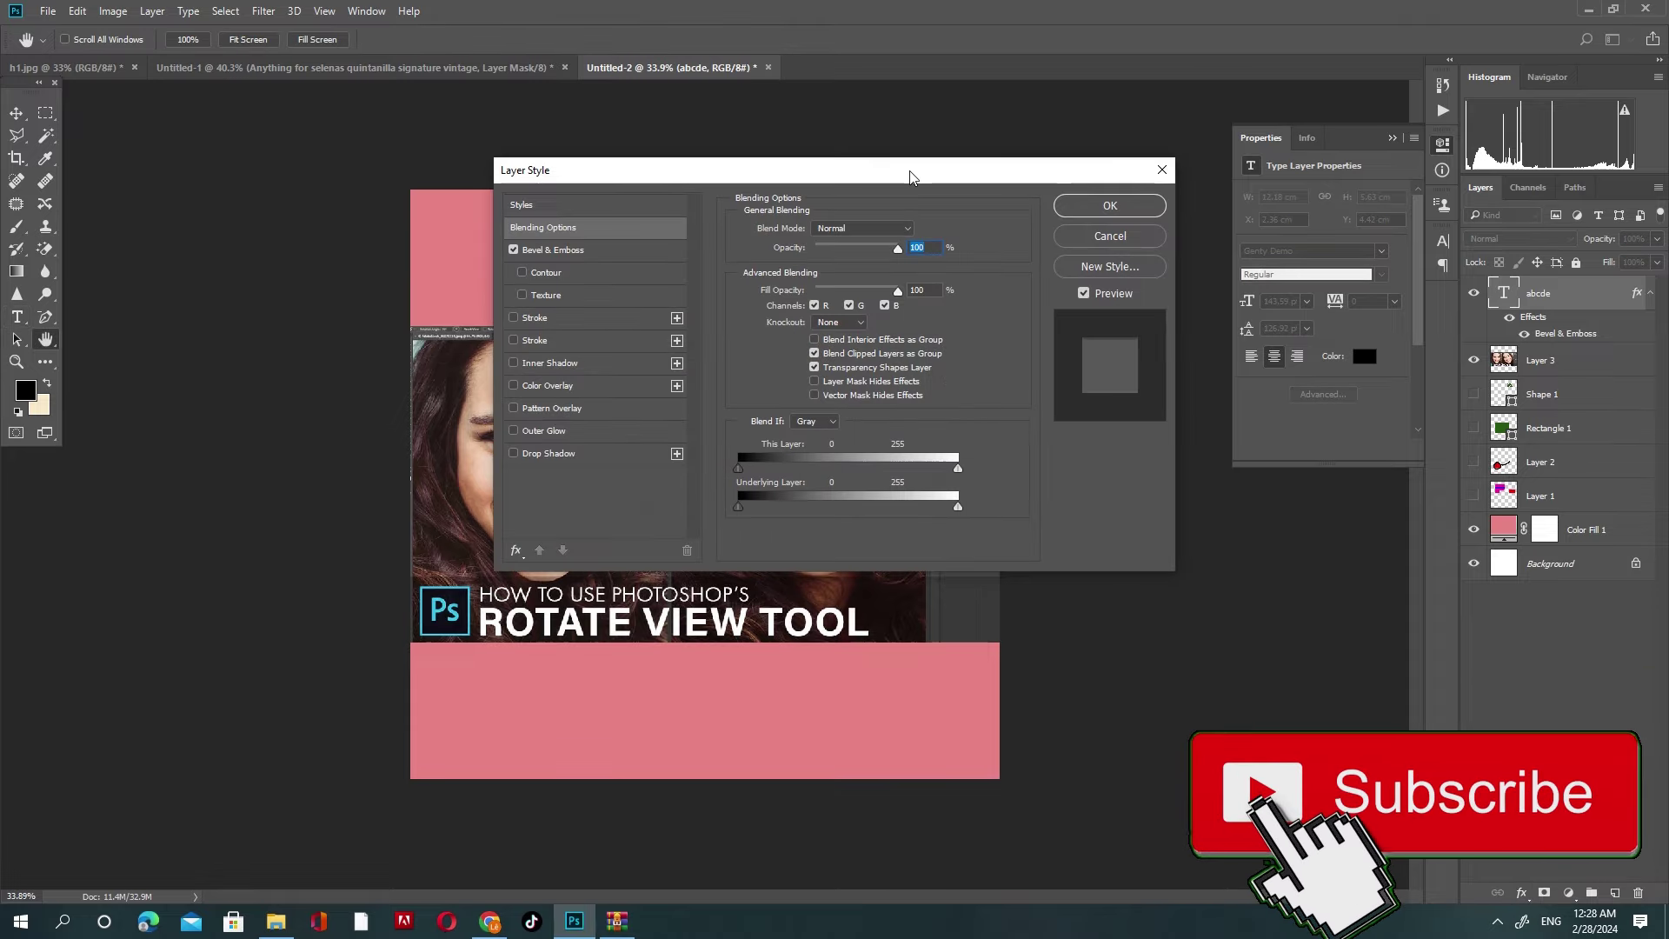
drag(782, 169, 1067, 342)
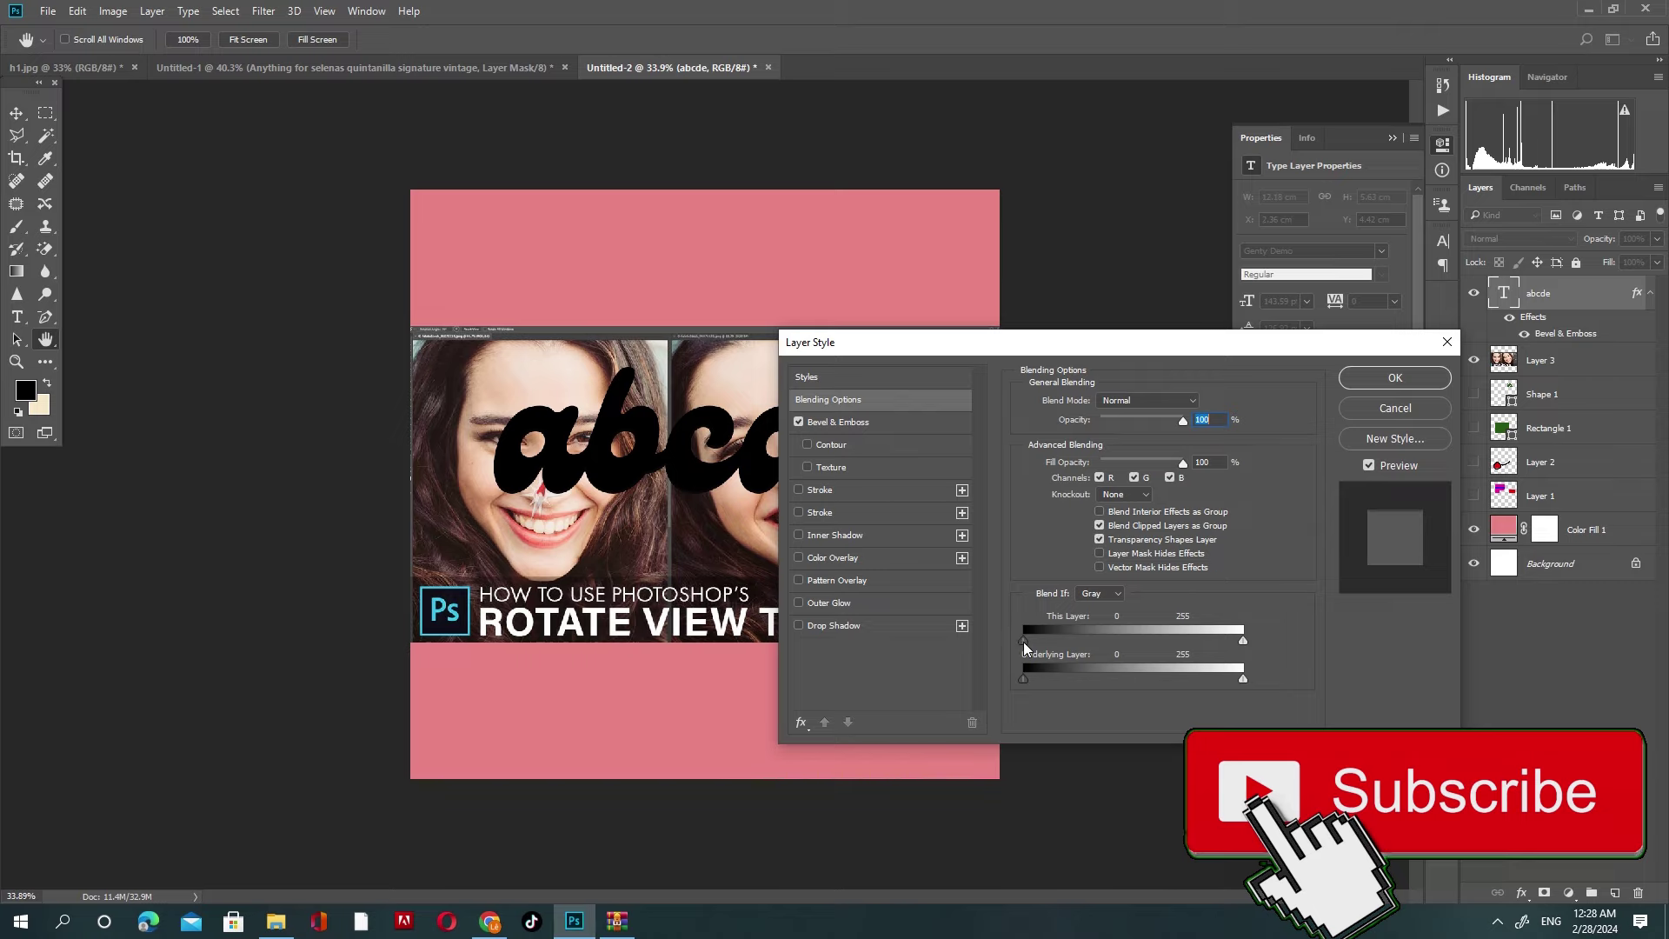
mouse_move(1023, 642)
mouse_down()
mouse_move(1064, 644)
mouse_move(1017, 643)
mouse_up()
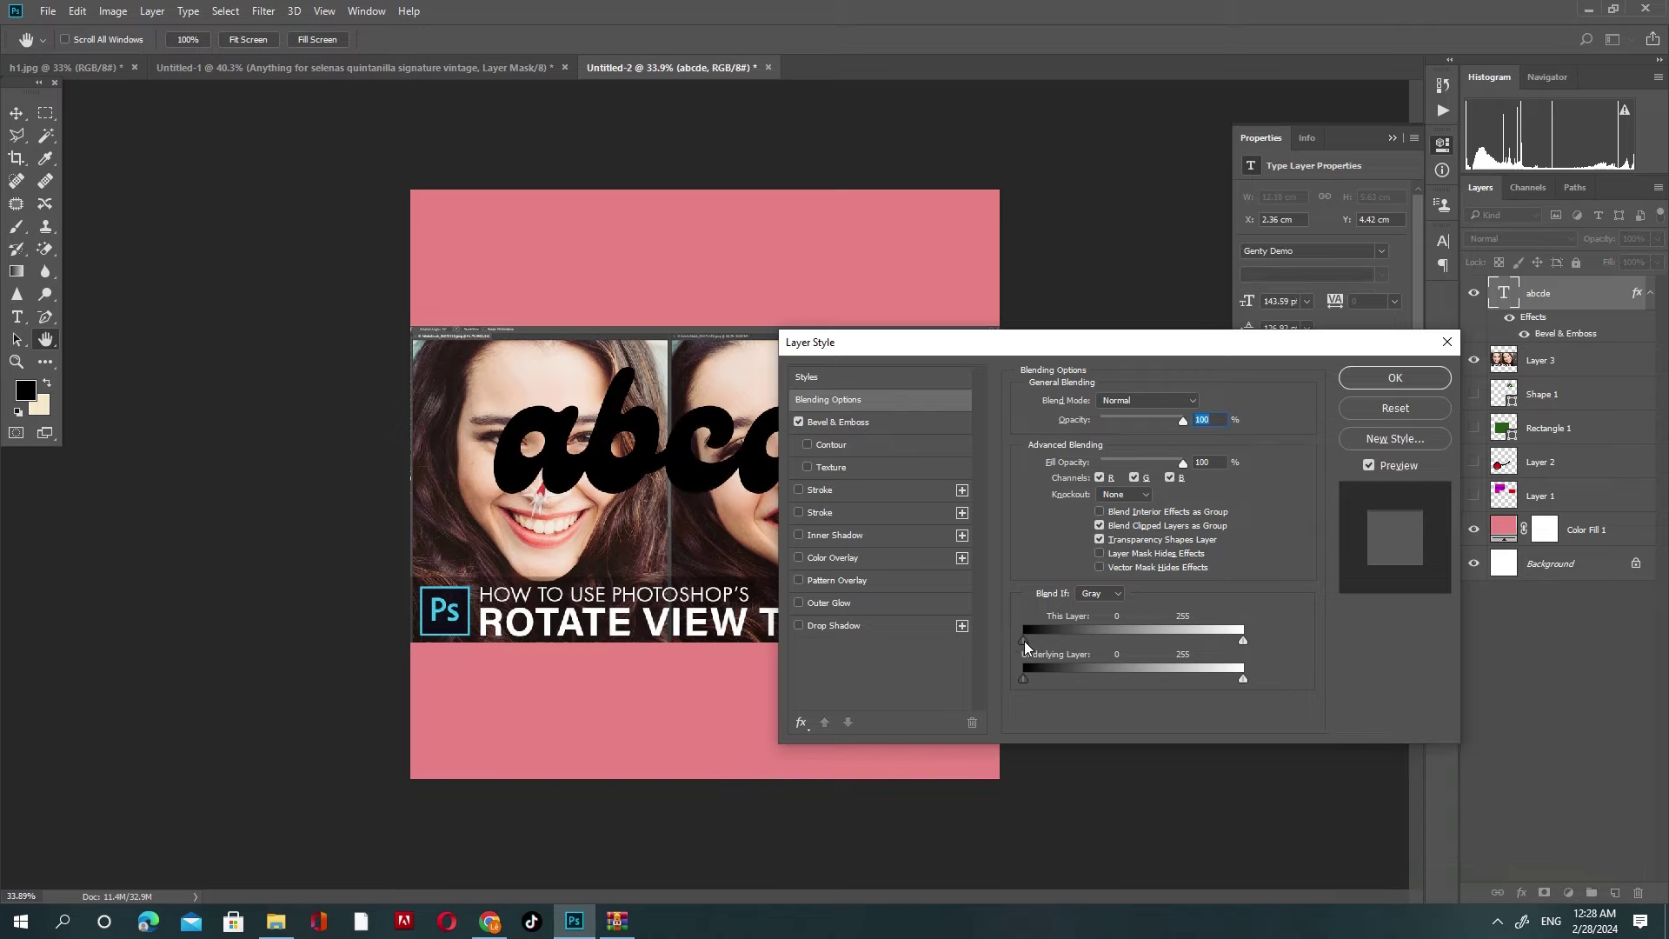
drag(1025, 640, 1030, 647)
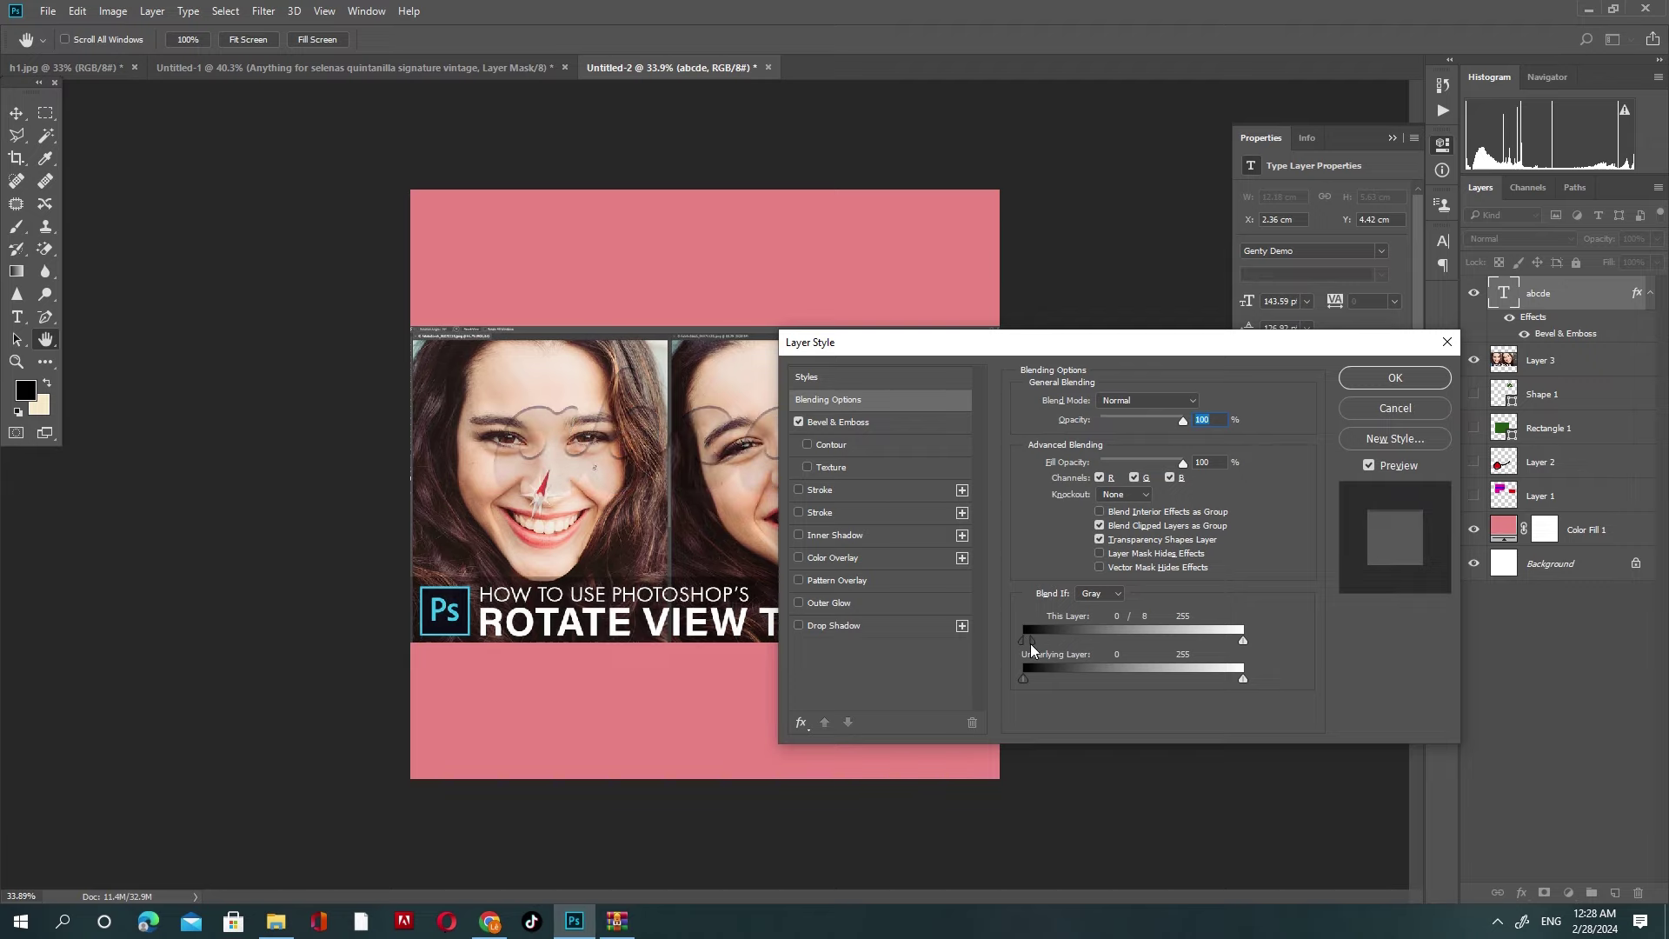
drag(1000, 351, 1186, 332)
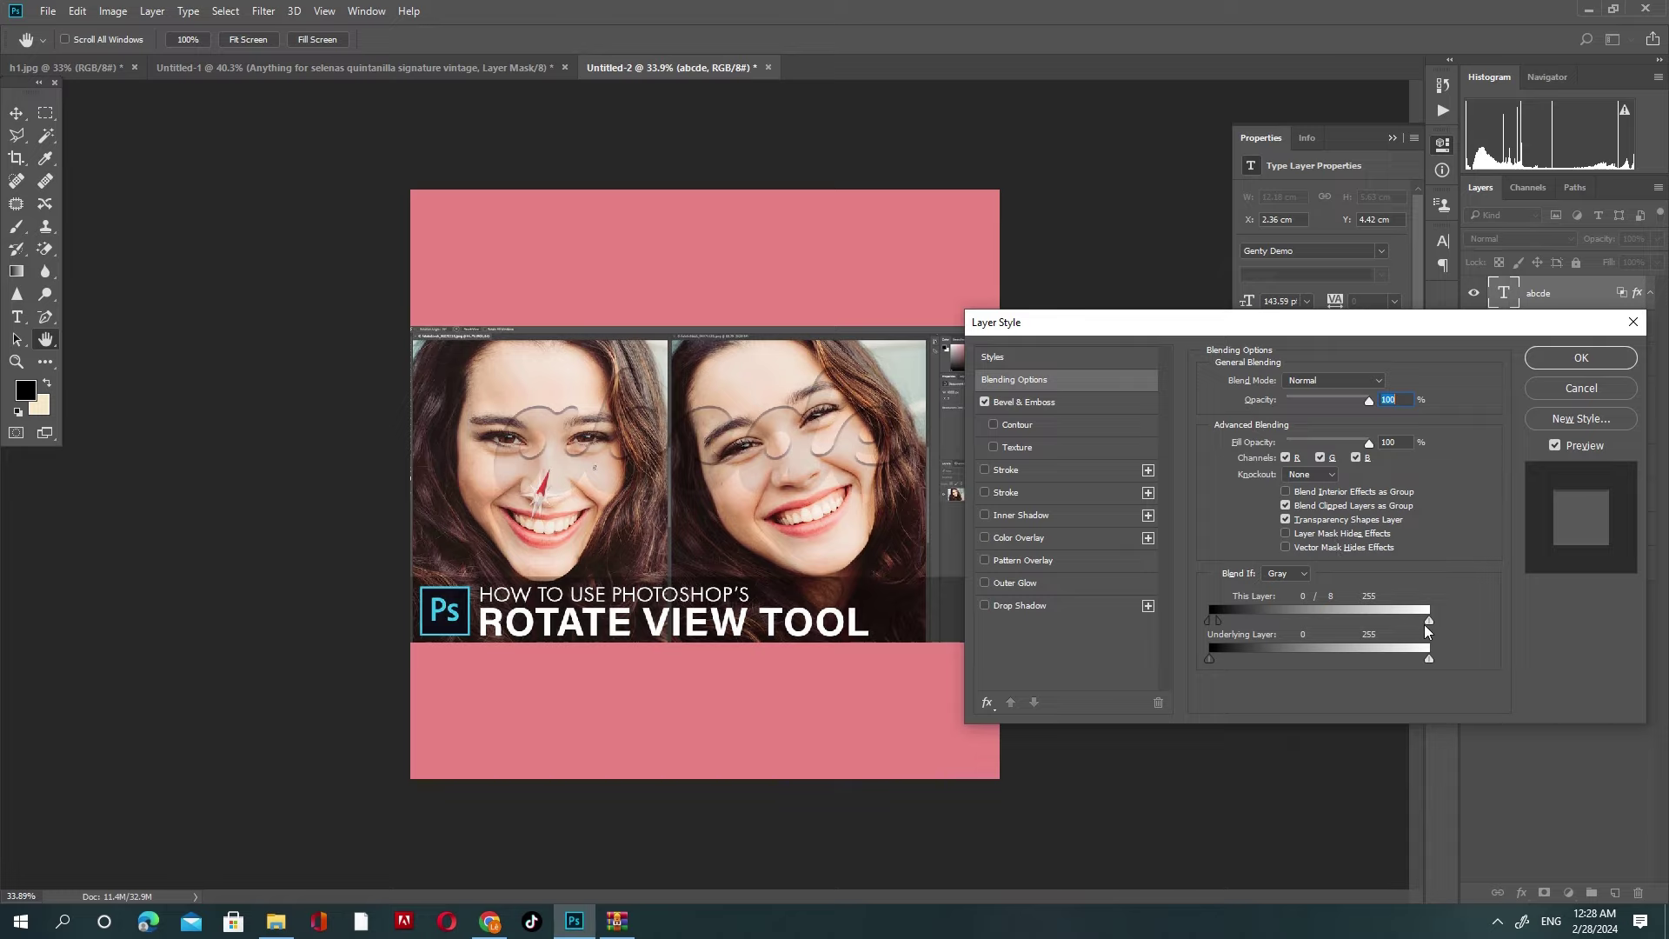
drag(1428, 632, 1422, 632)
drag(1383, 336, 1321, 470)
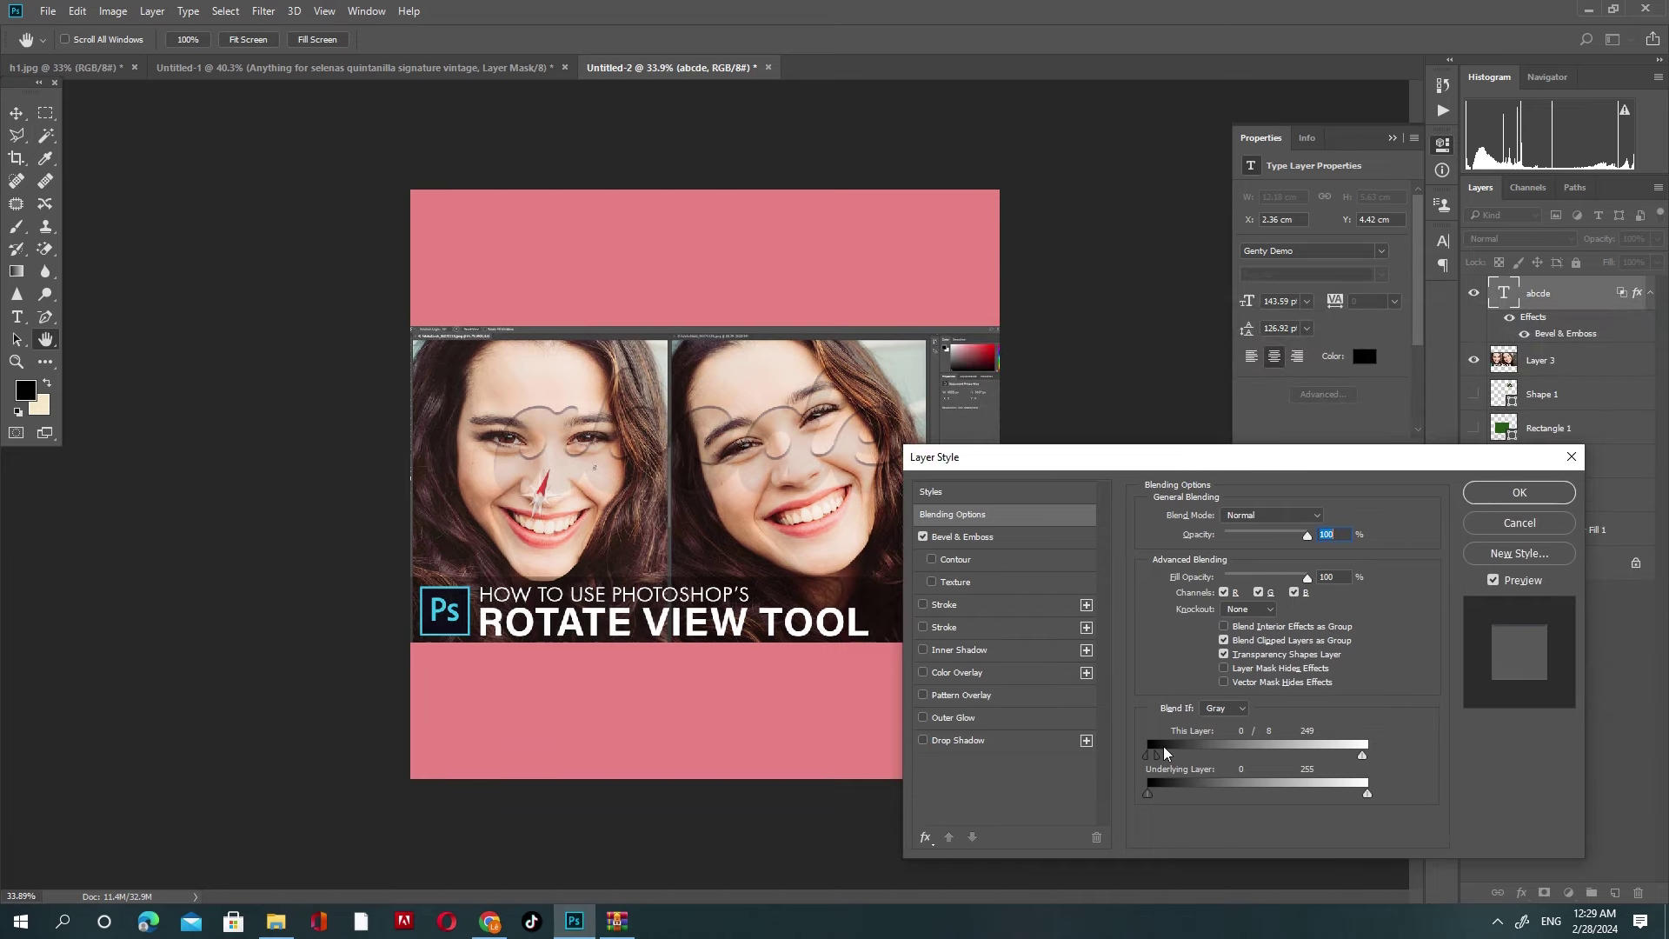
drag(1158, 761, 1165, 776)
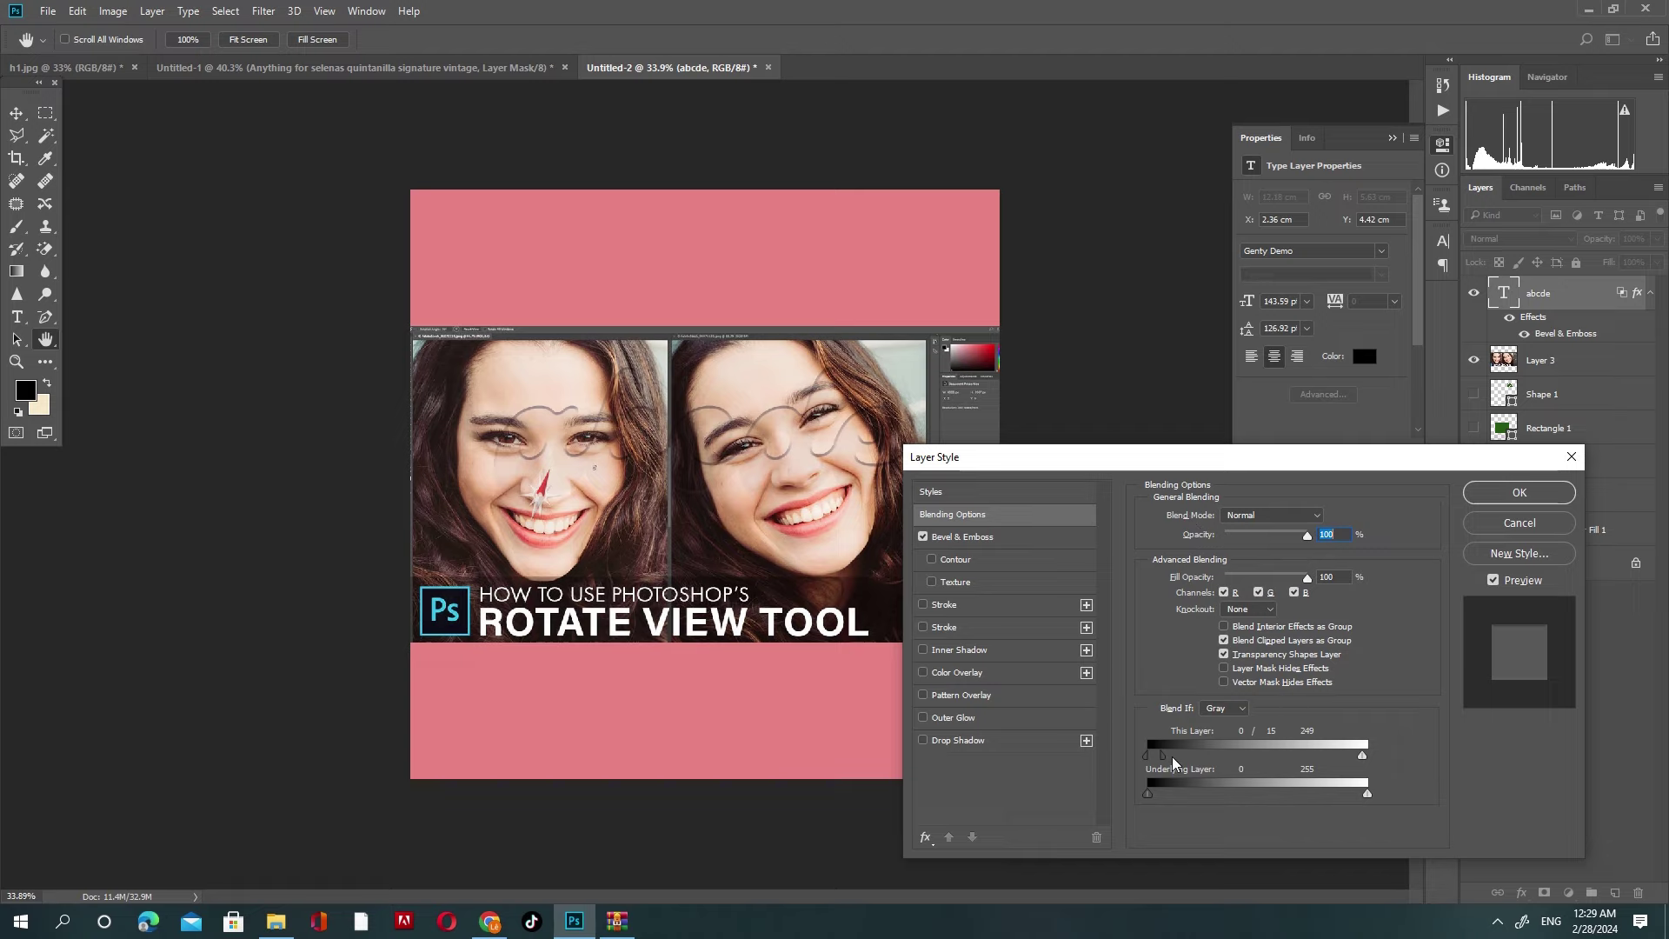
mouse_move(1150, 765)
mouse_down()
mouse_move(1114, 770)
mouse_move(1157, 756)
mouse_up()
key(alt)
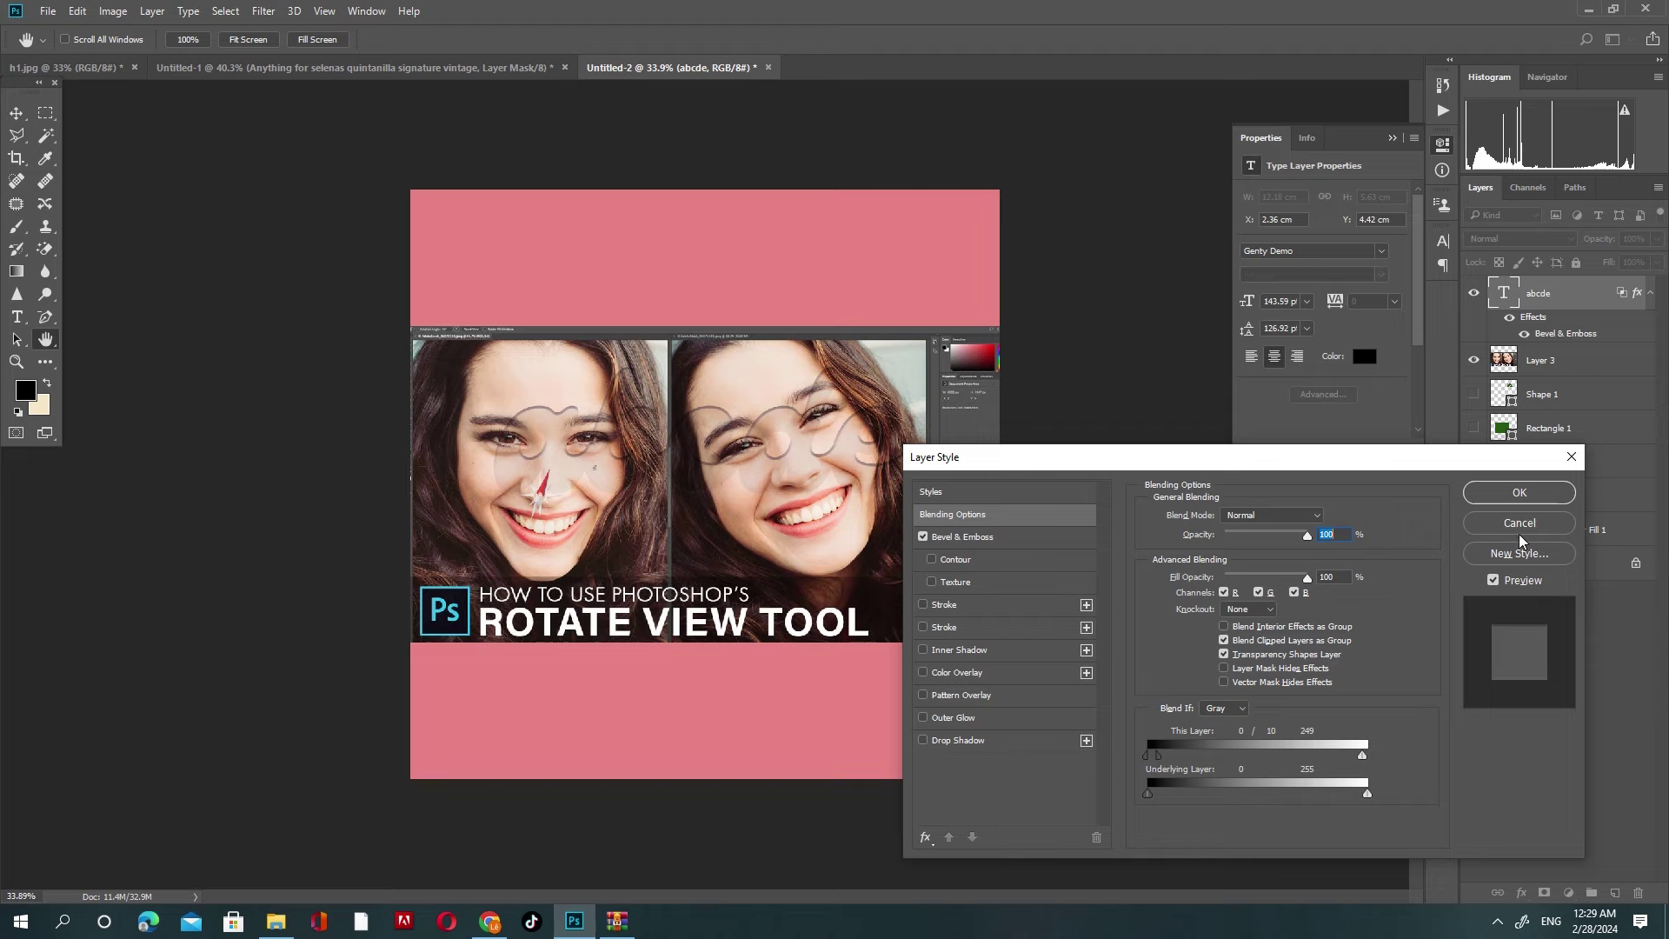
click(1519, 524)
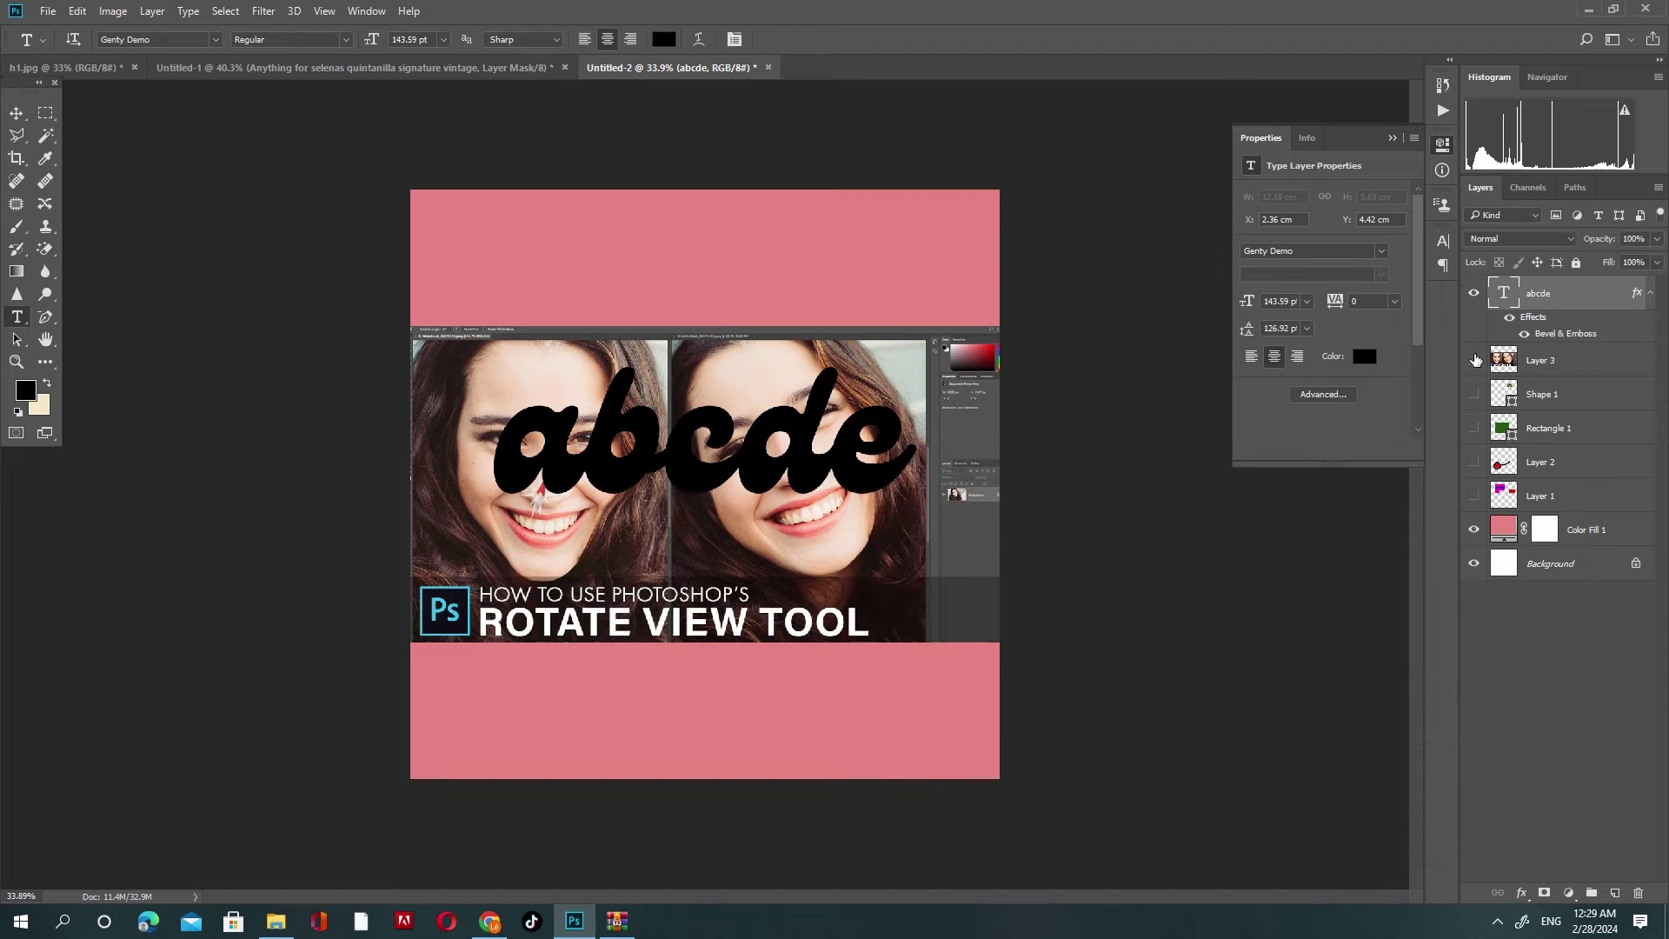
Step: Hide Layer 3 and bring up the abcde text's Bevel & Emboss settings
click(1473, 360)
click(1522, 893)
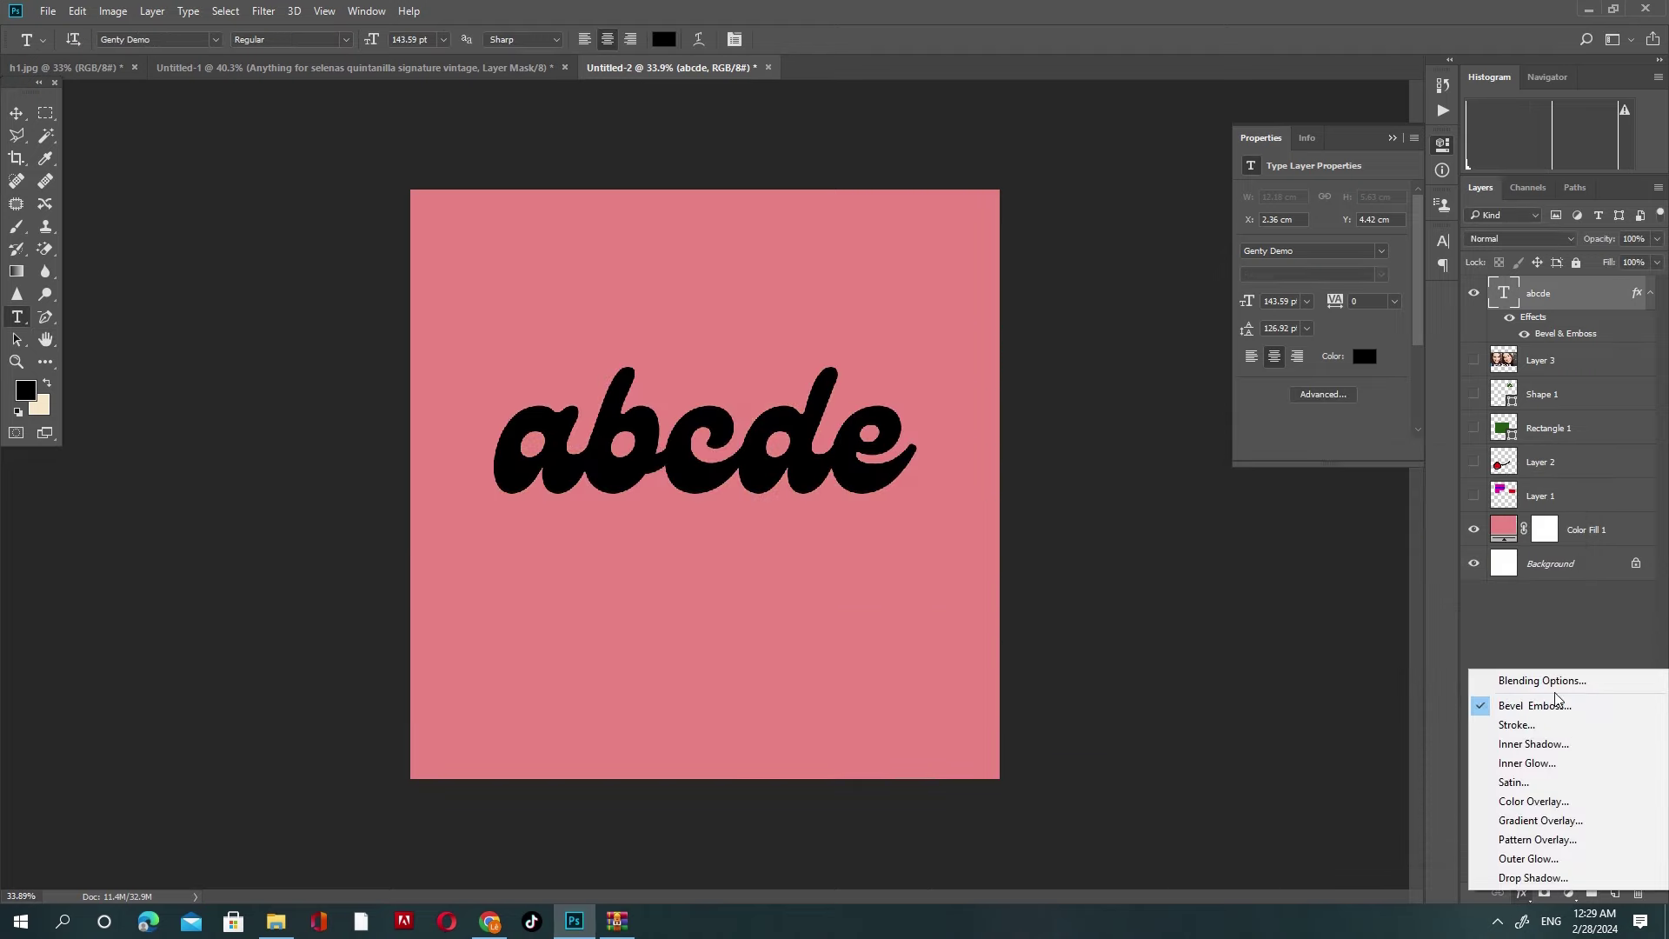
click(1543, 681)
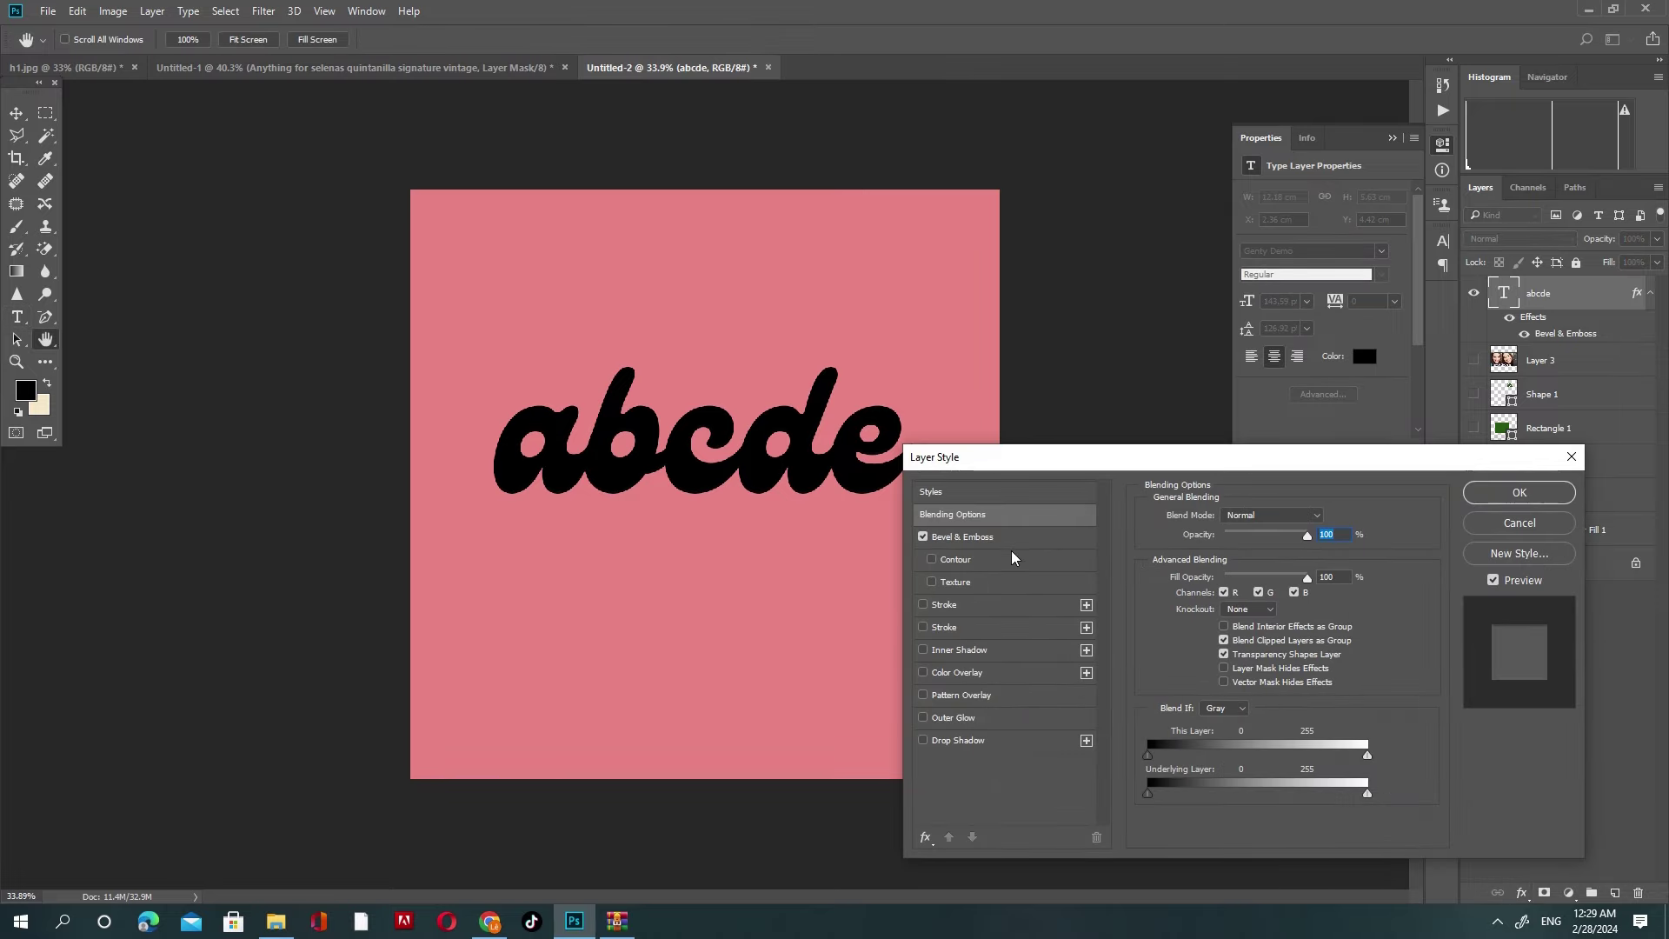
click(1005, 540)
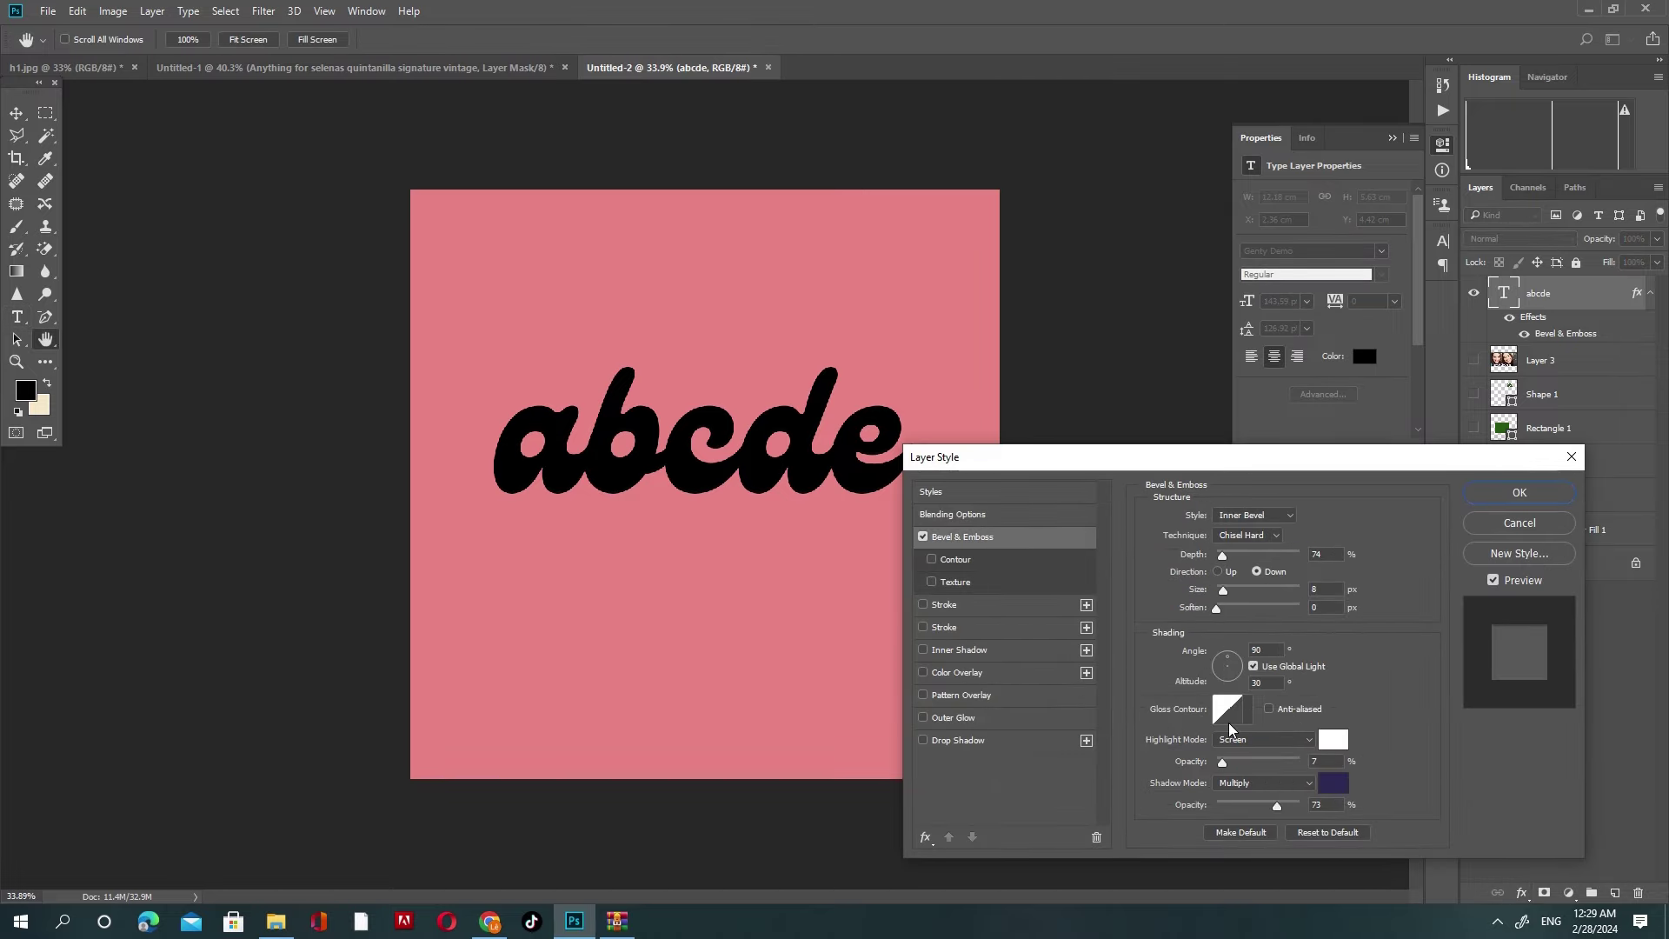
Step: Set bevel highlight to Normal at 100%, depth 553%, and add a white stroke
click(1263, 740)
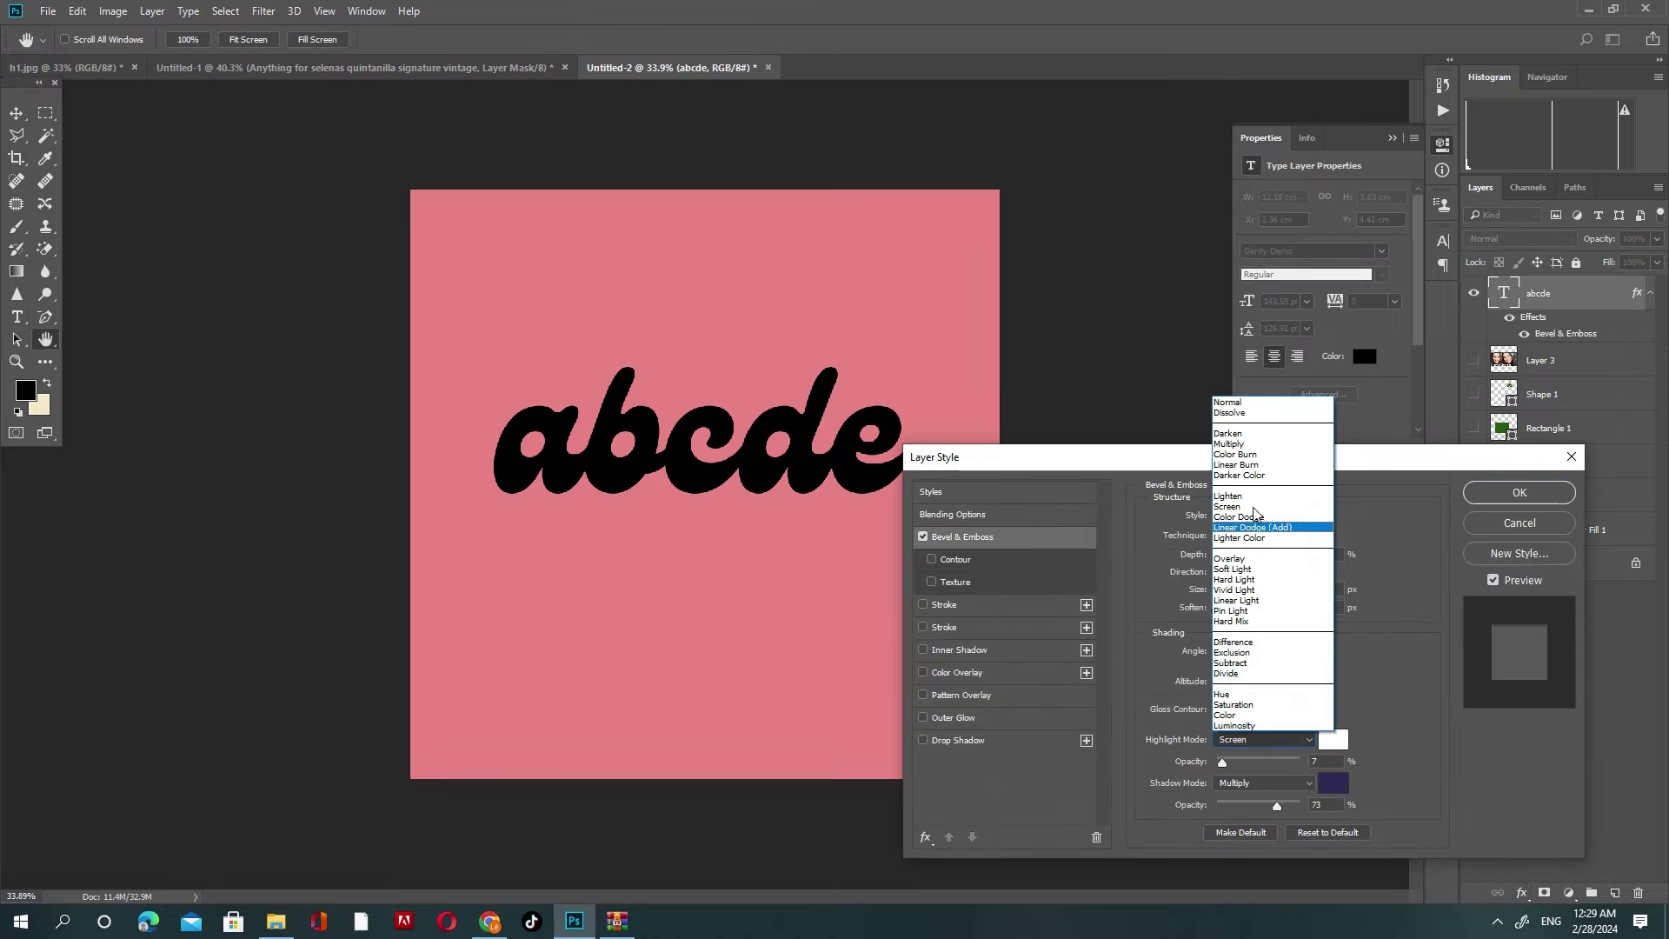
click(1228, 405)
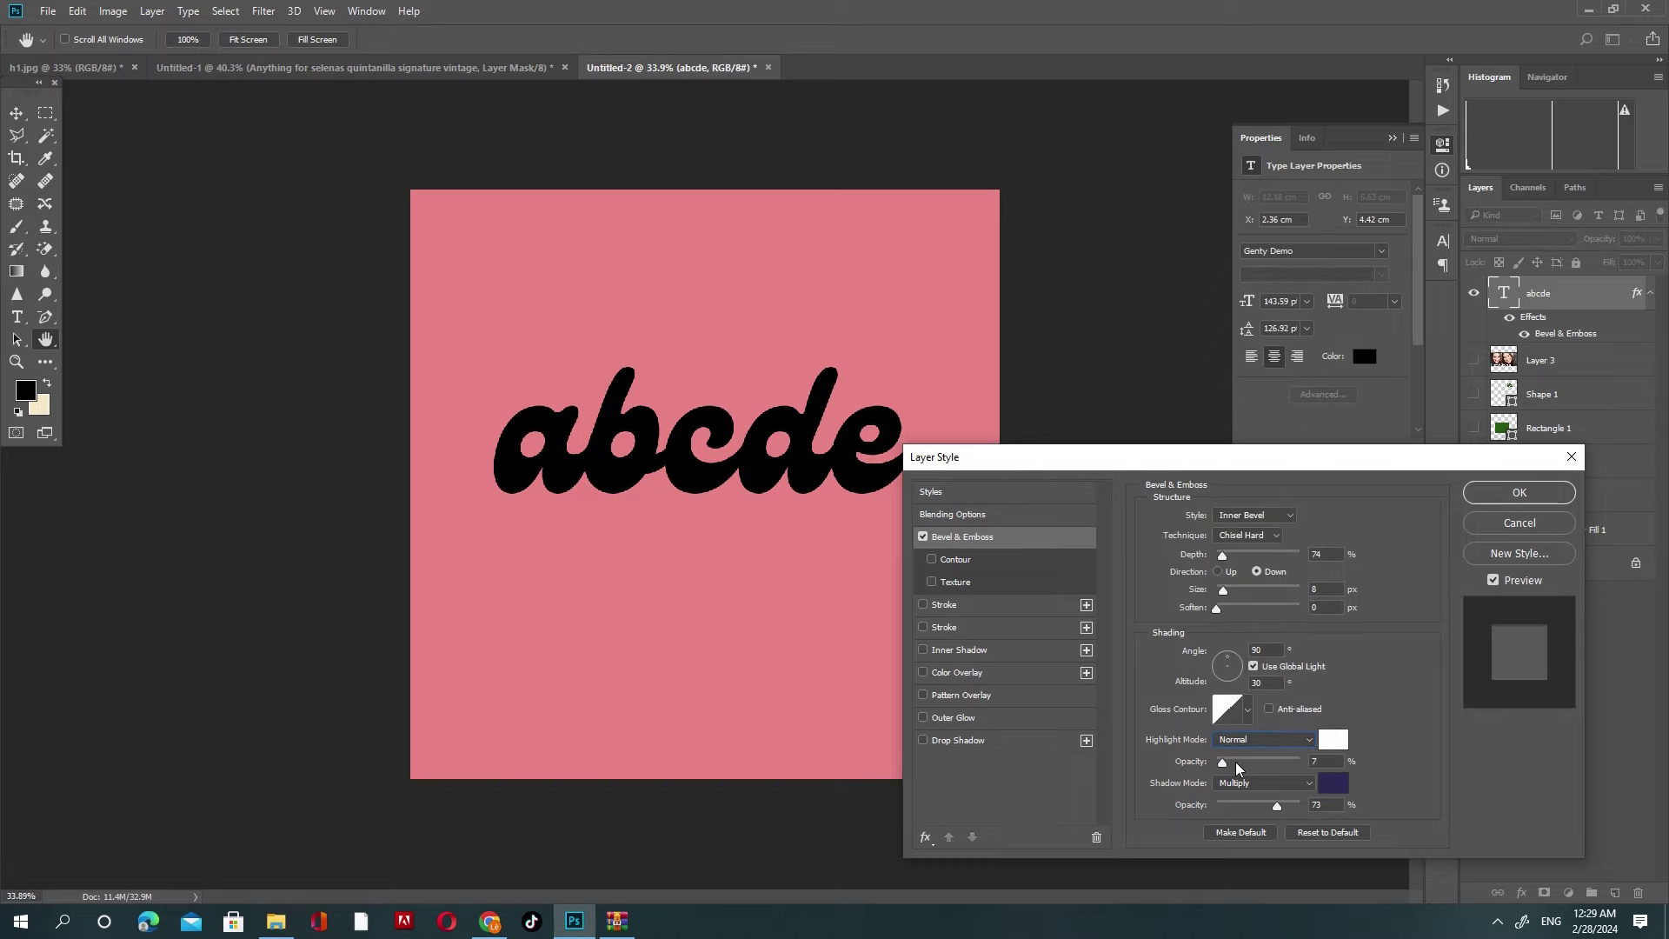
mouse_move(1223, 761)
mouse_down()
mouse_move(1299, 762)
mouse_move(1304, 804)
mouse_up()
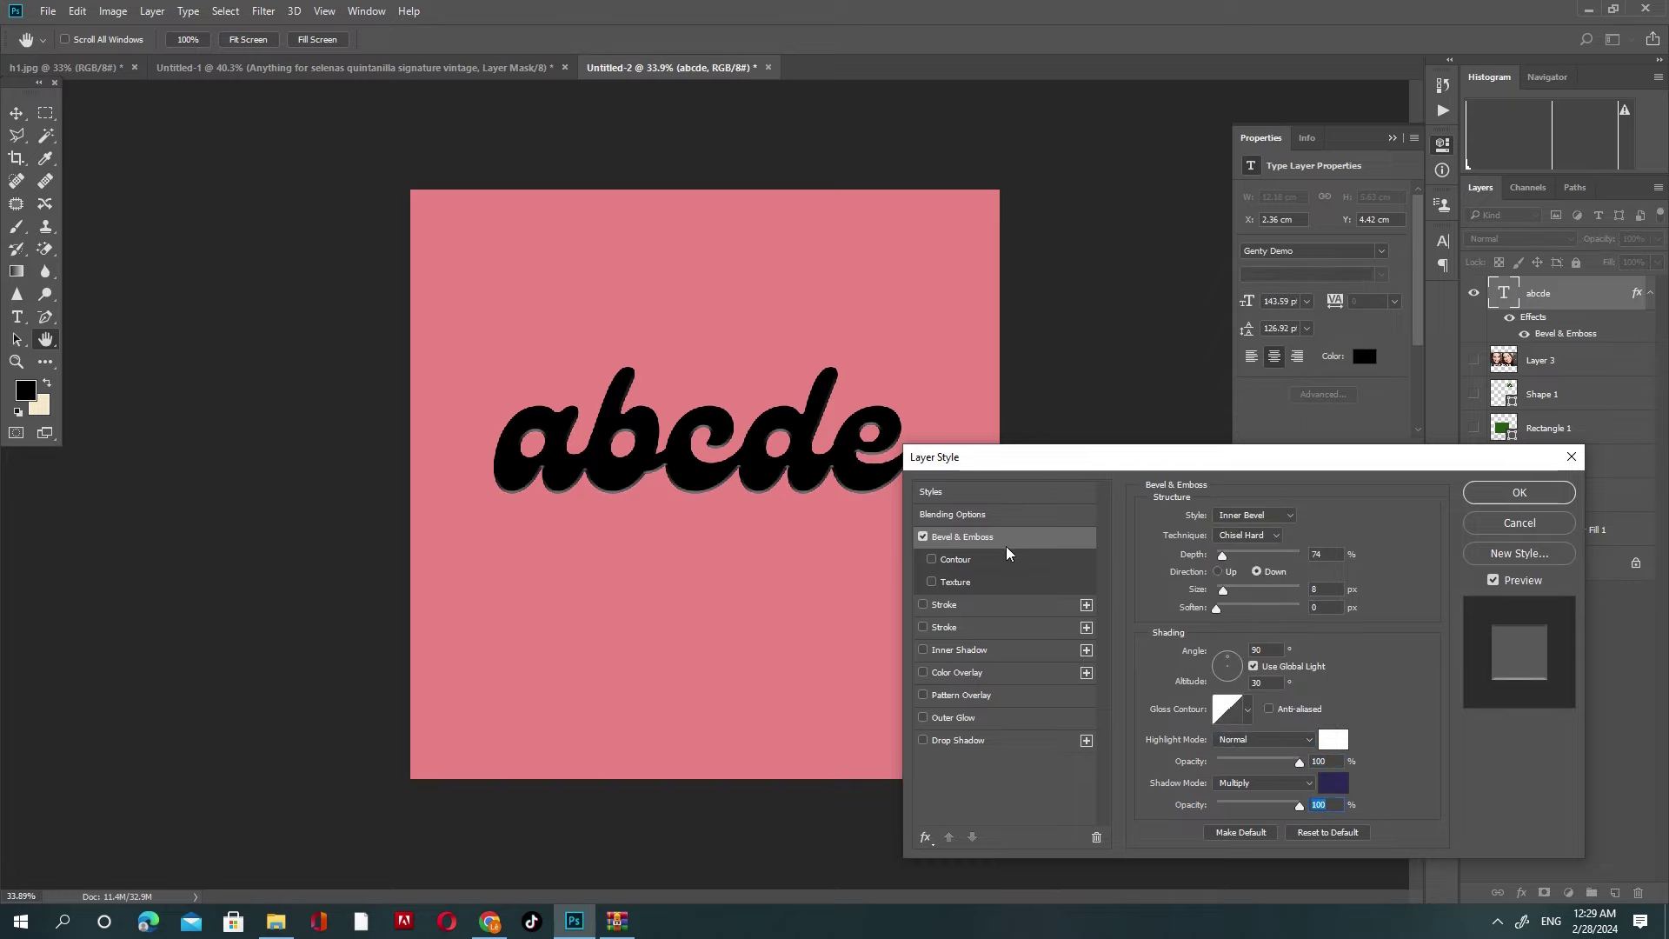
drag(1230, 559, 1261, 558)
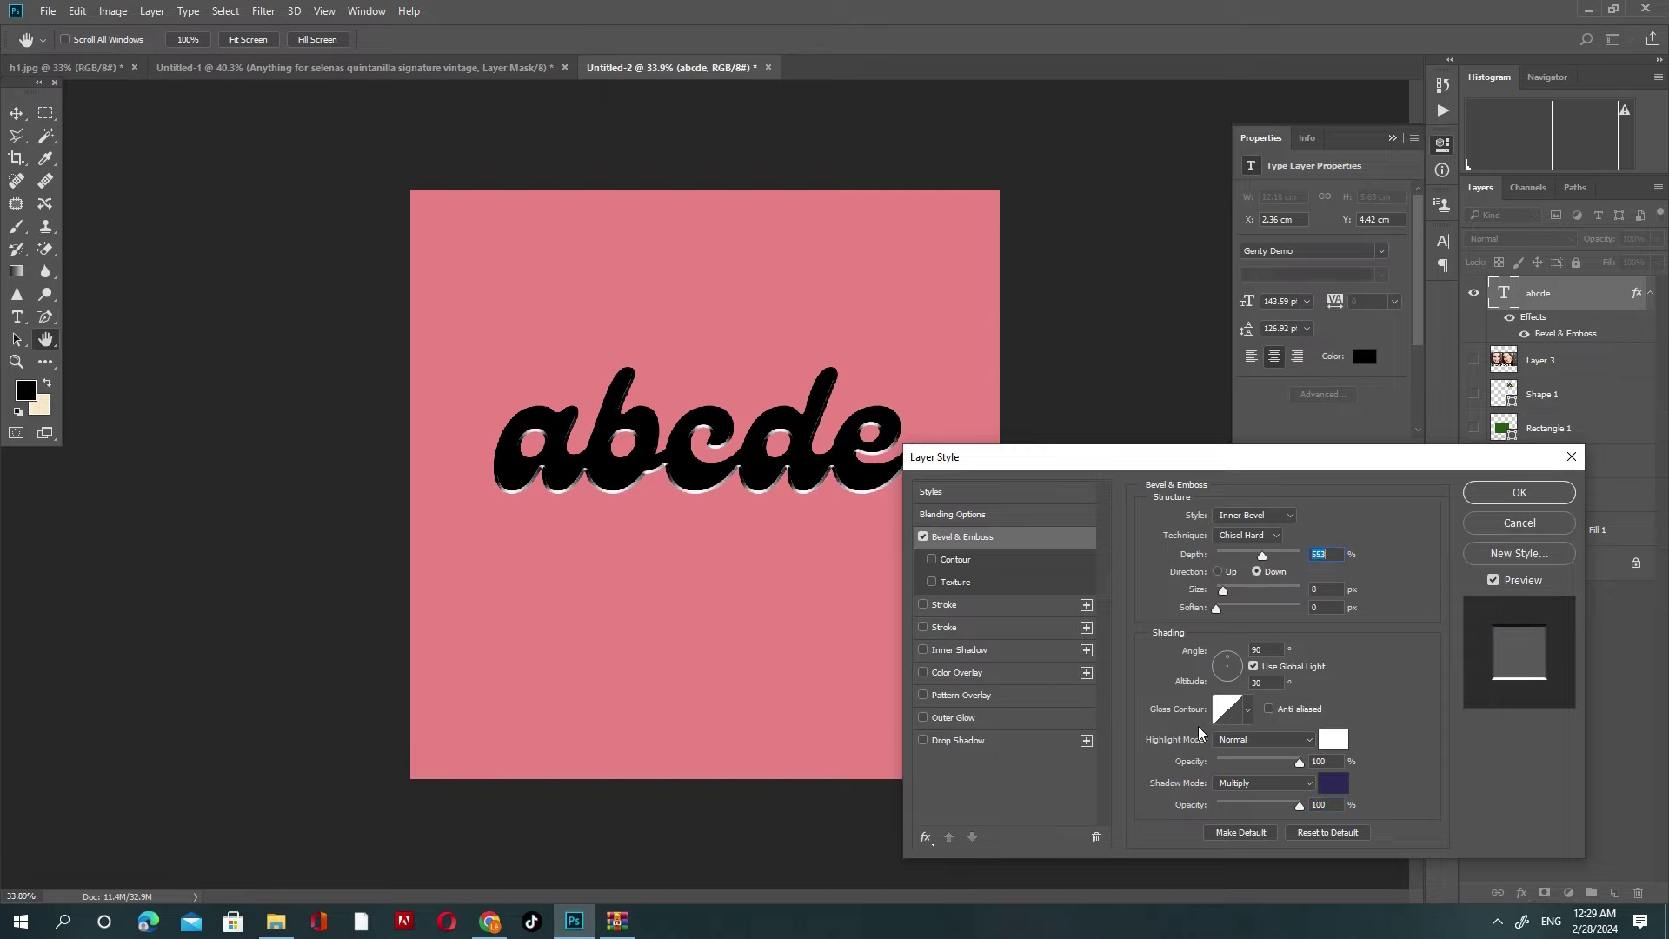
click(970, 604)
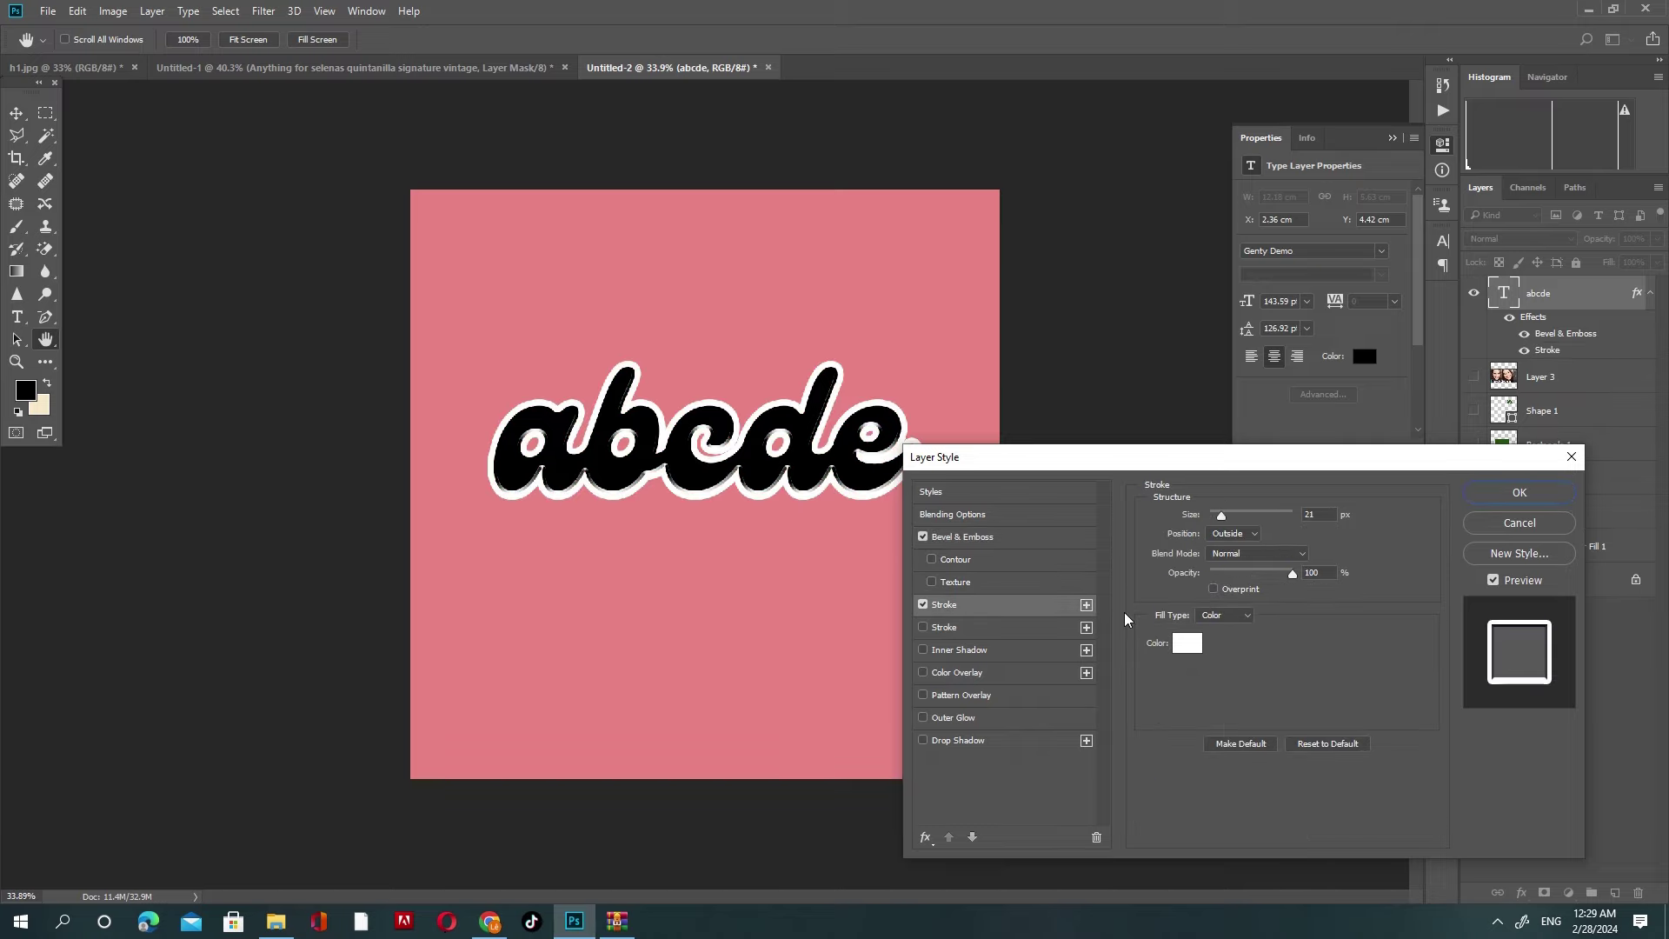
Step: Add a second red 57 px stroke positioned Inside, and enable Inner Shadow
click(1086, 604)
click(1038, 631)
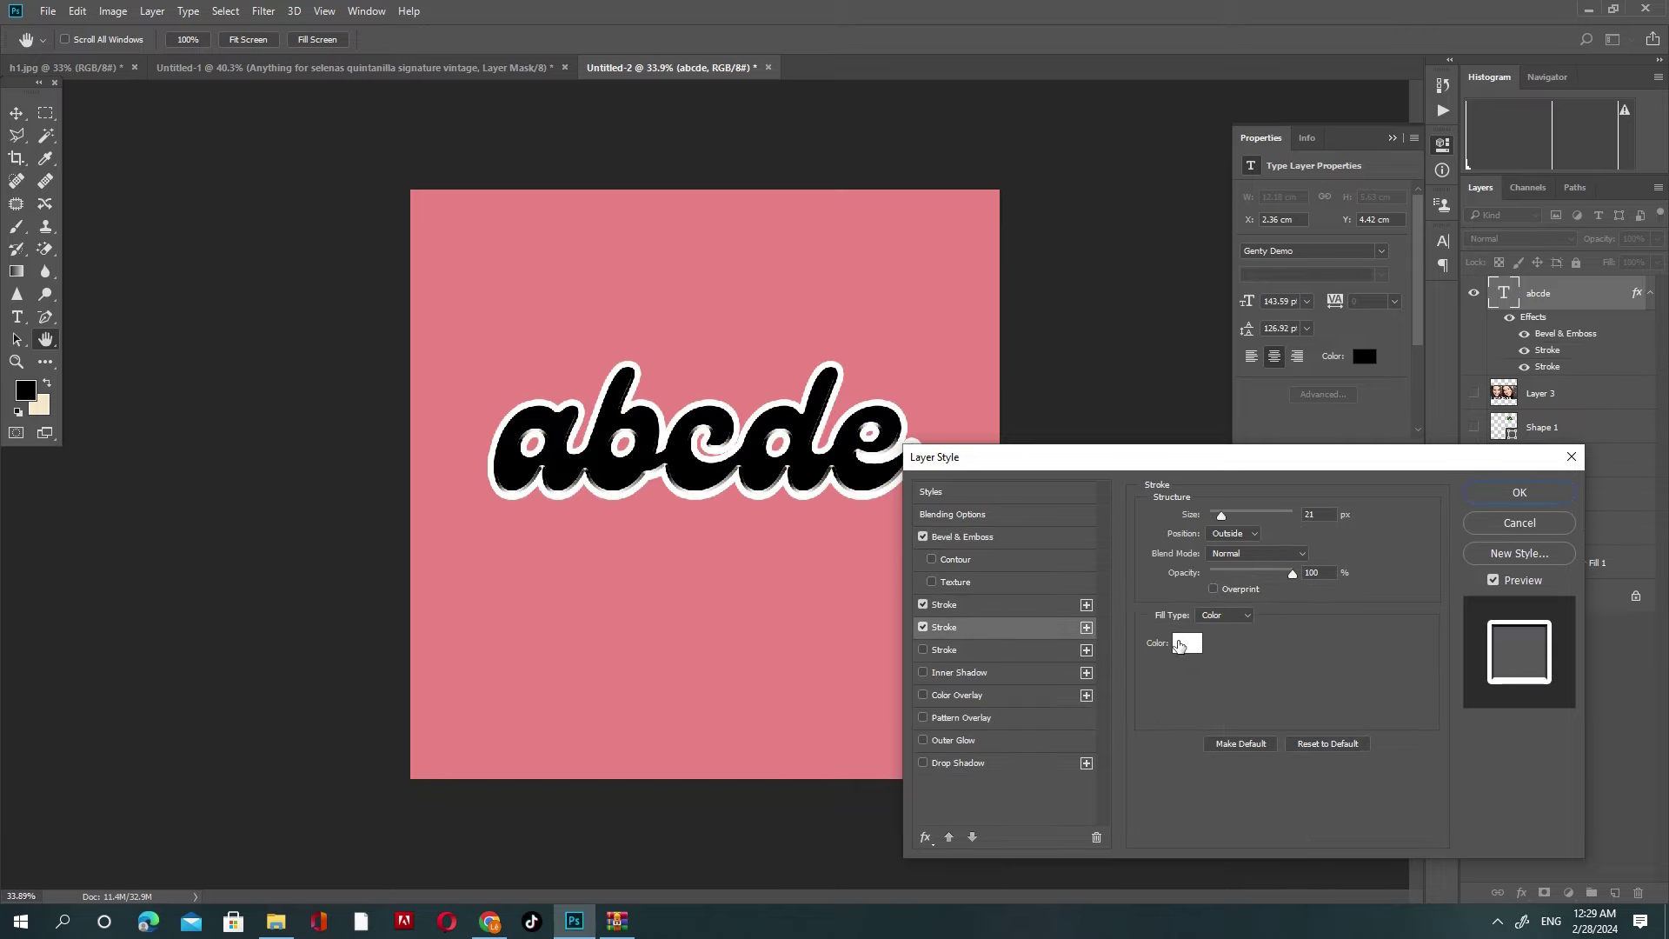
click(1188, 642)
click(1382, 500)
key(Return)
drag(1238, 516, 1232, 515)
click(1233, 533)
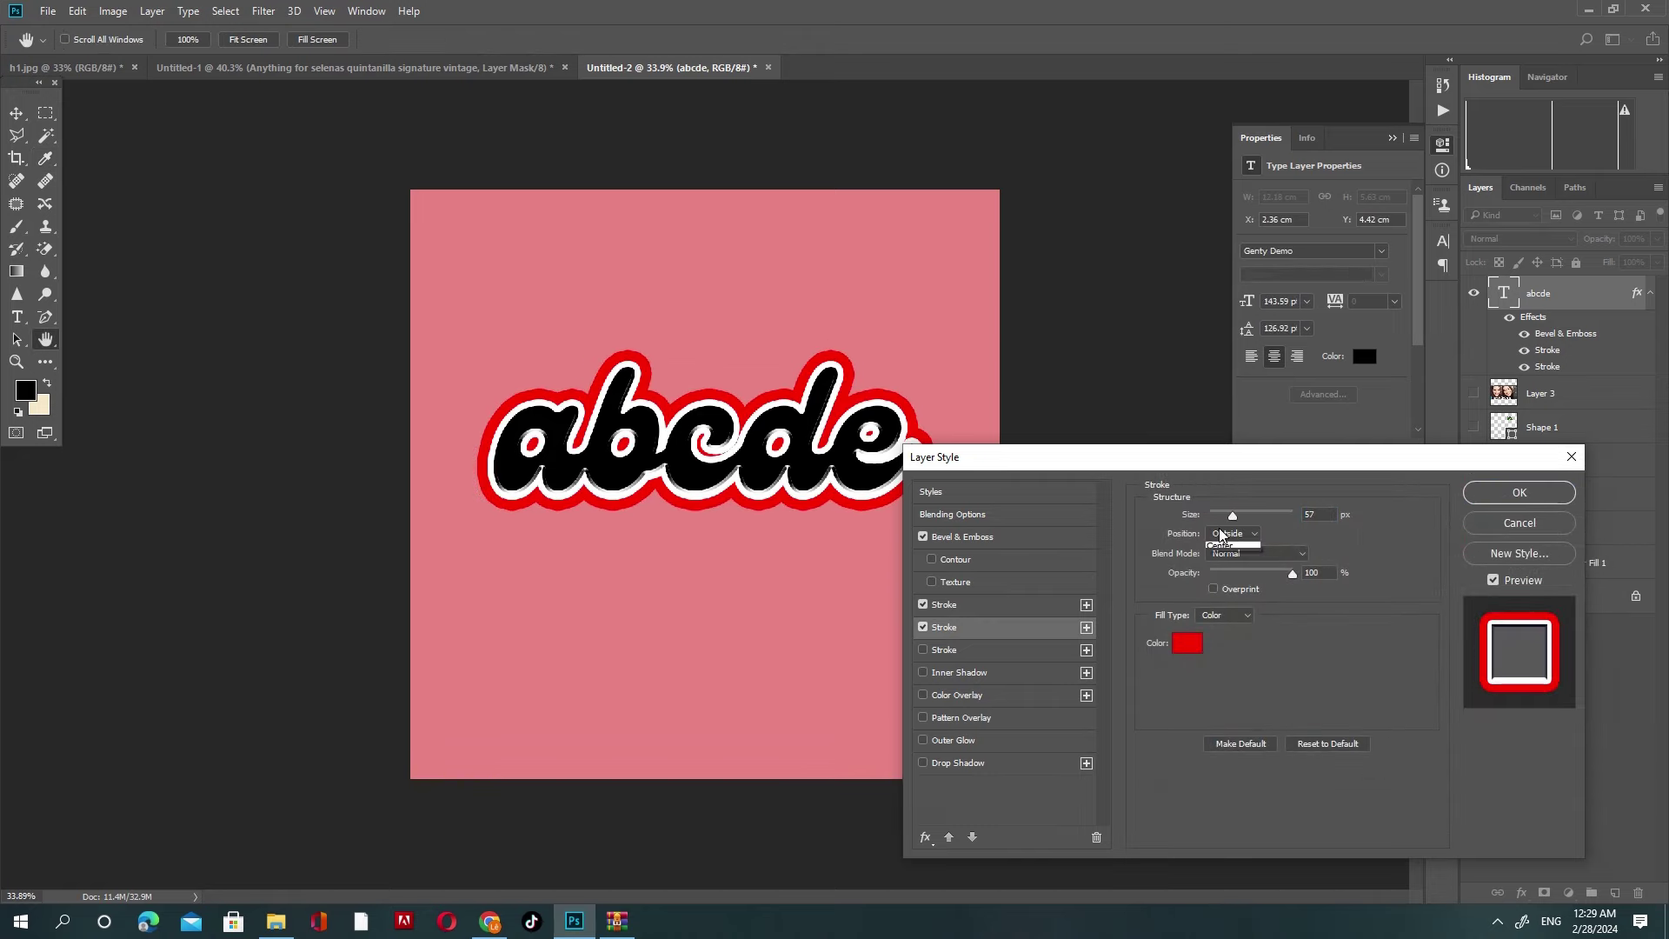
click(1226, 549)
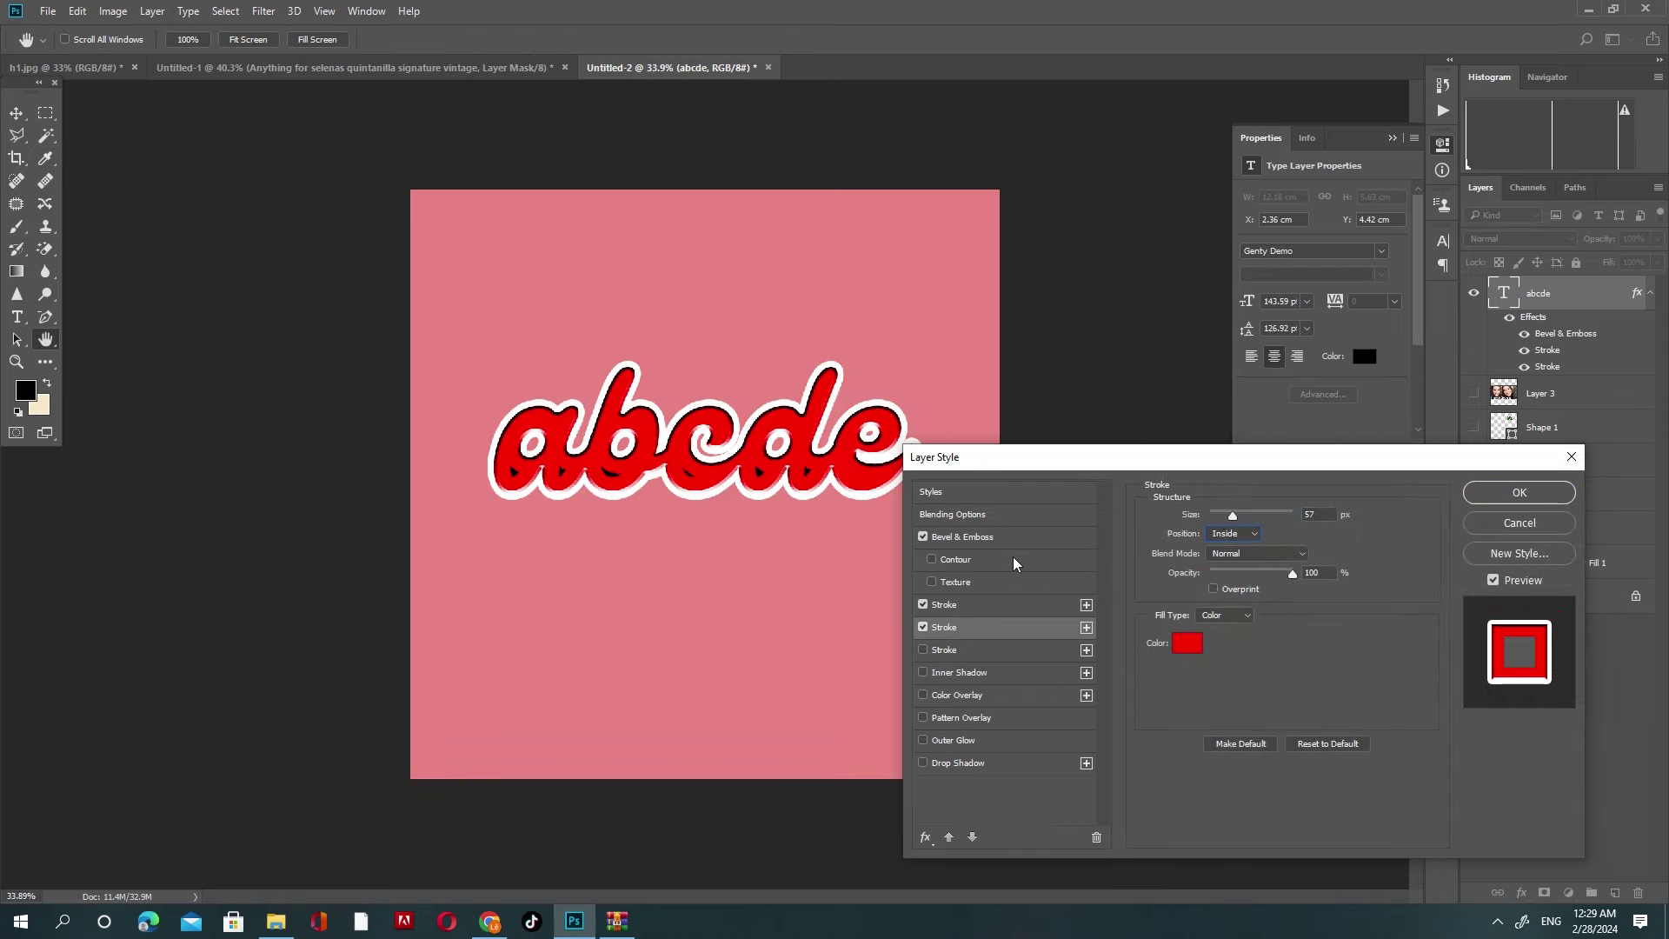
click(961, 674)
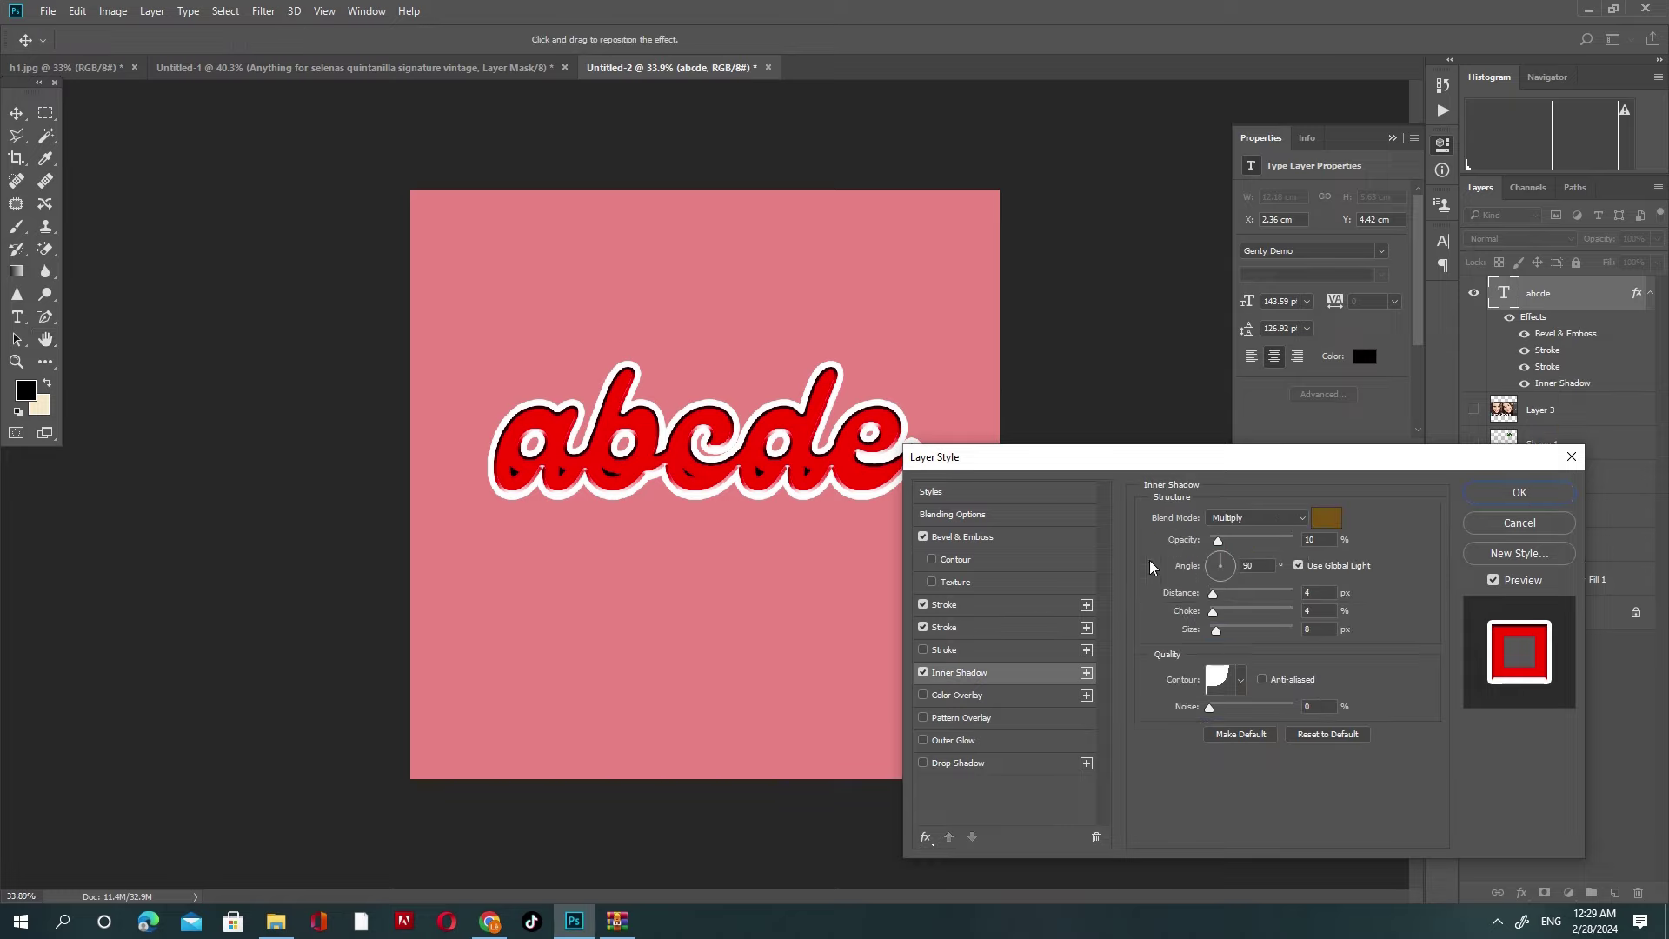
Step: Turn off the bevel and red second stroke, after trying an orange inner shadow colour
click(923, 537)
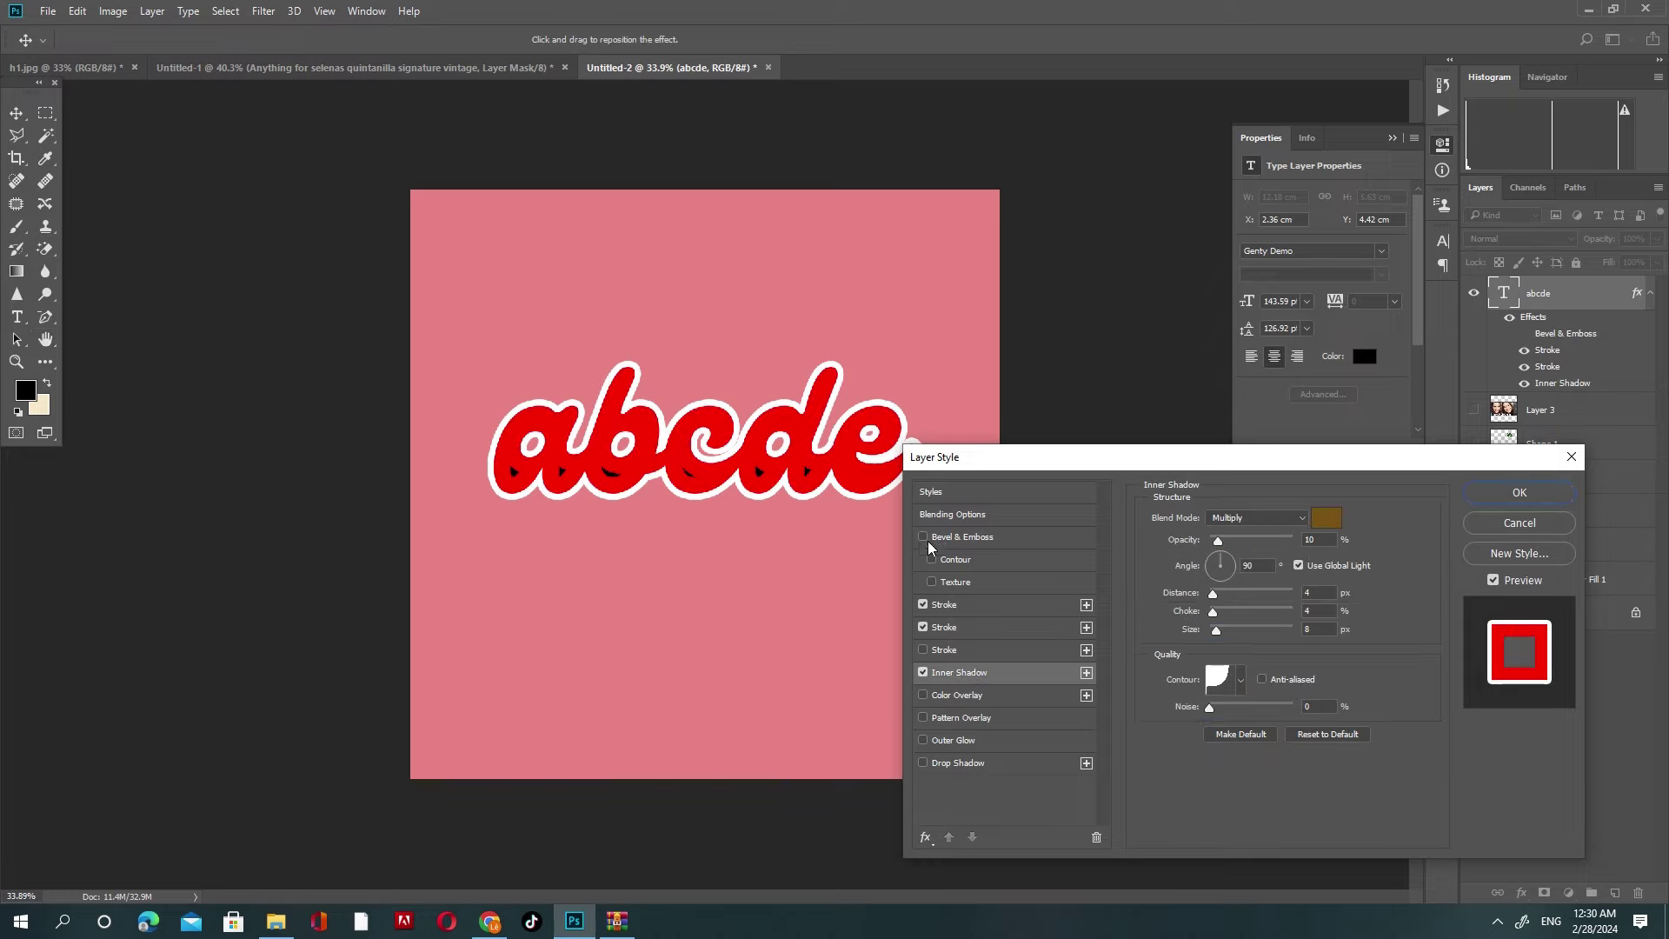
click(1326, 519)
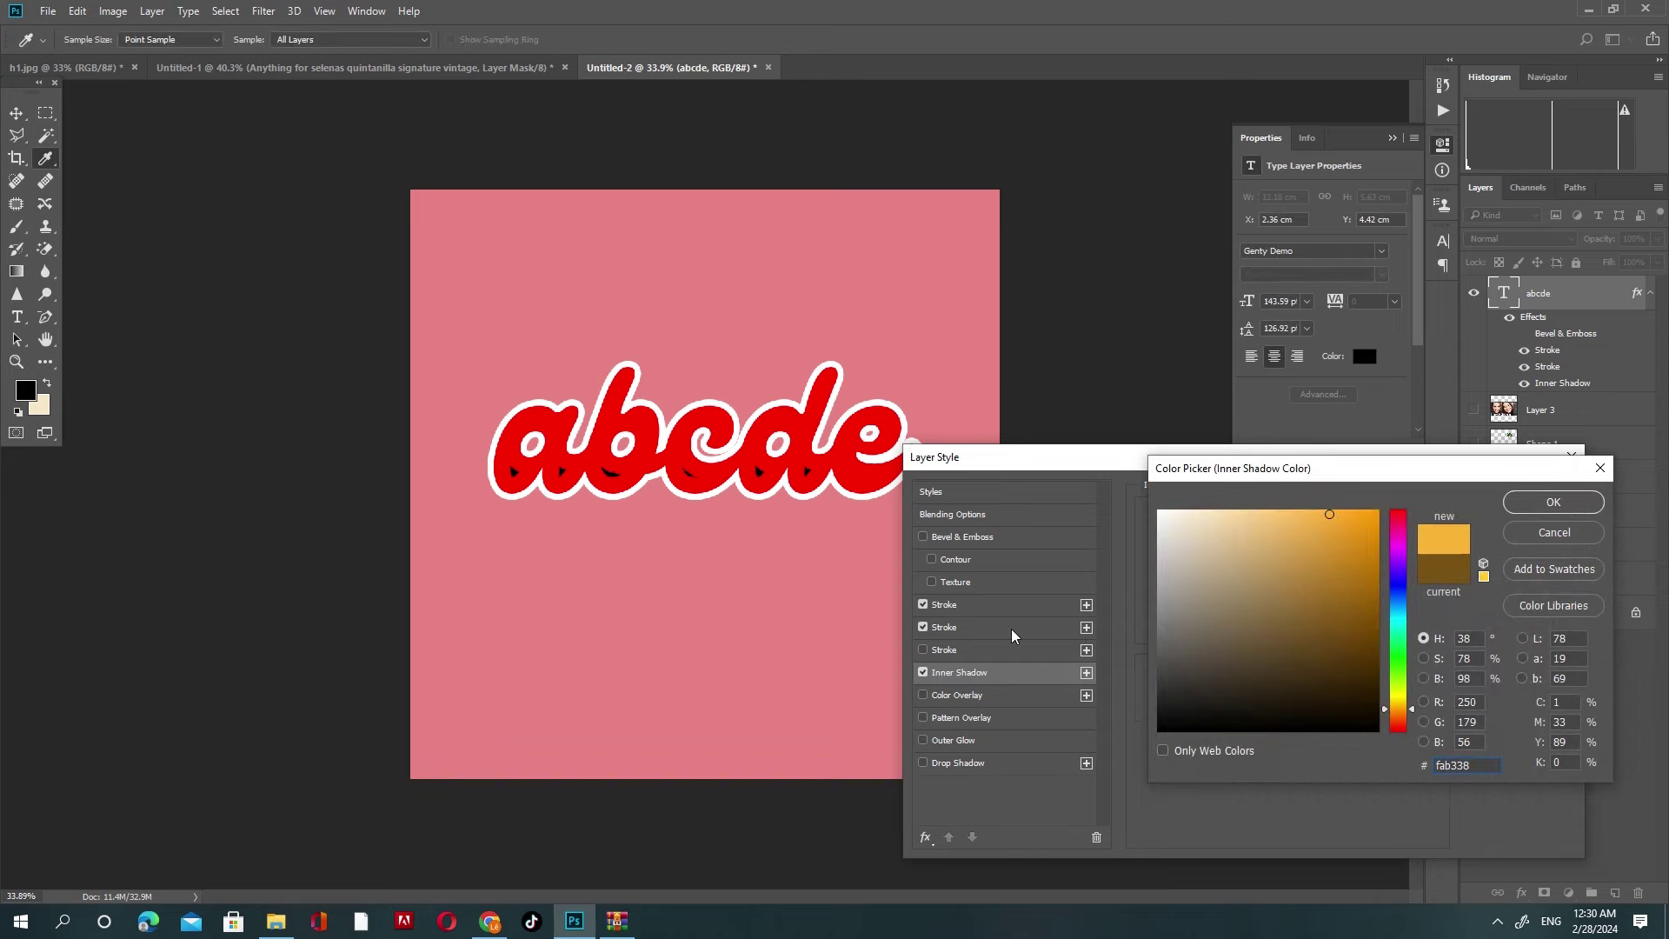
click(1554, 502)
click(922, 628)
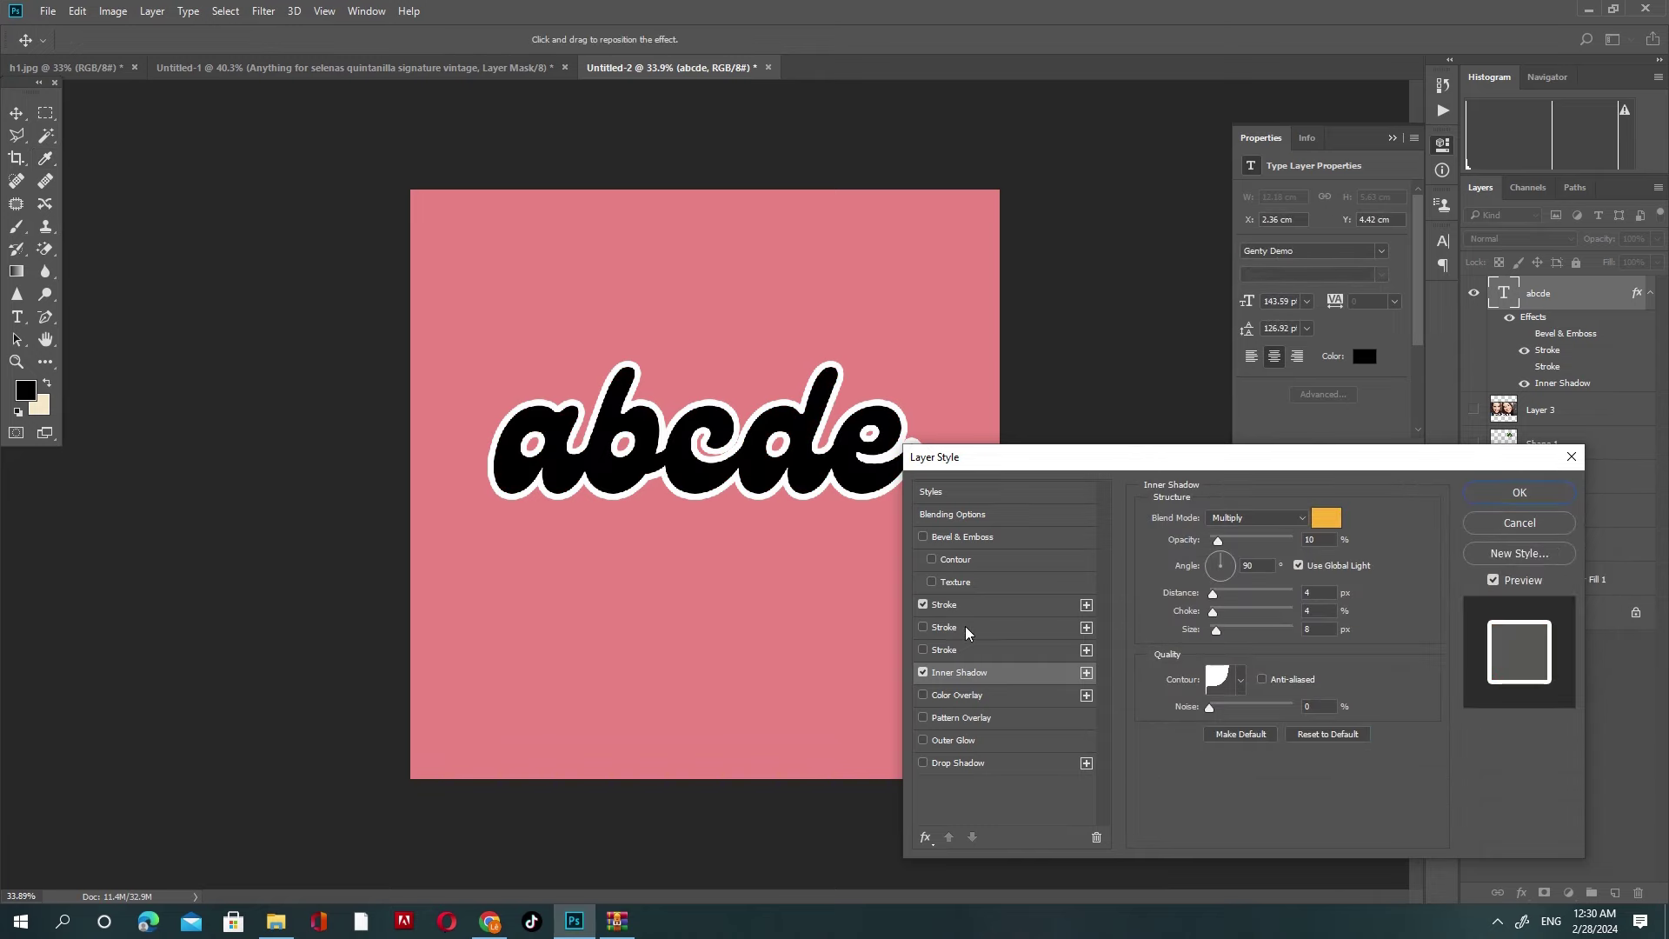
Step: Set the inner shadow to Normal mode, light grey colour, and 17 px distance
click(1252, 518)
click(1326, 518)
click(1174, 541)
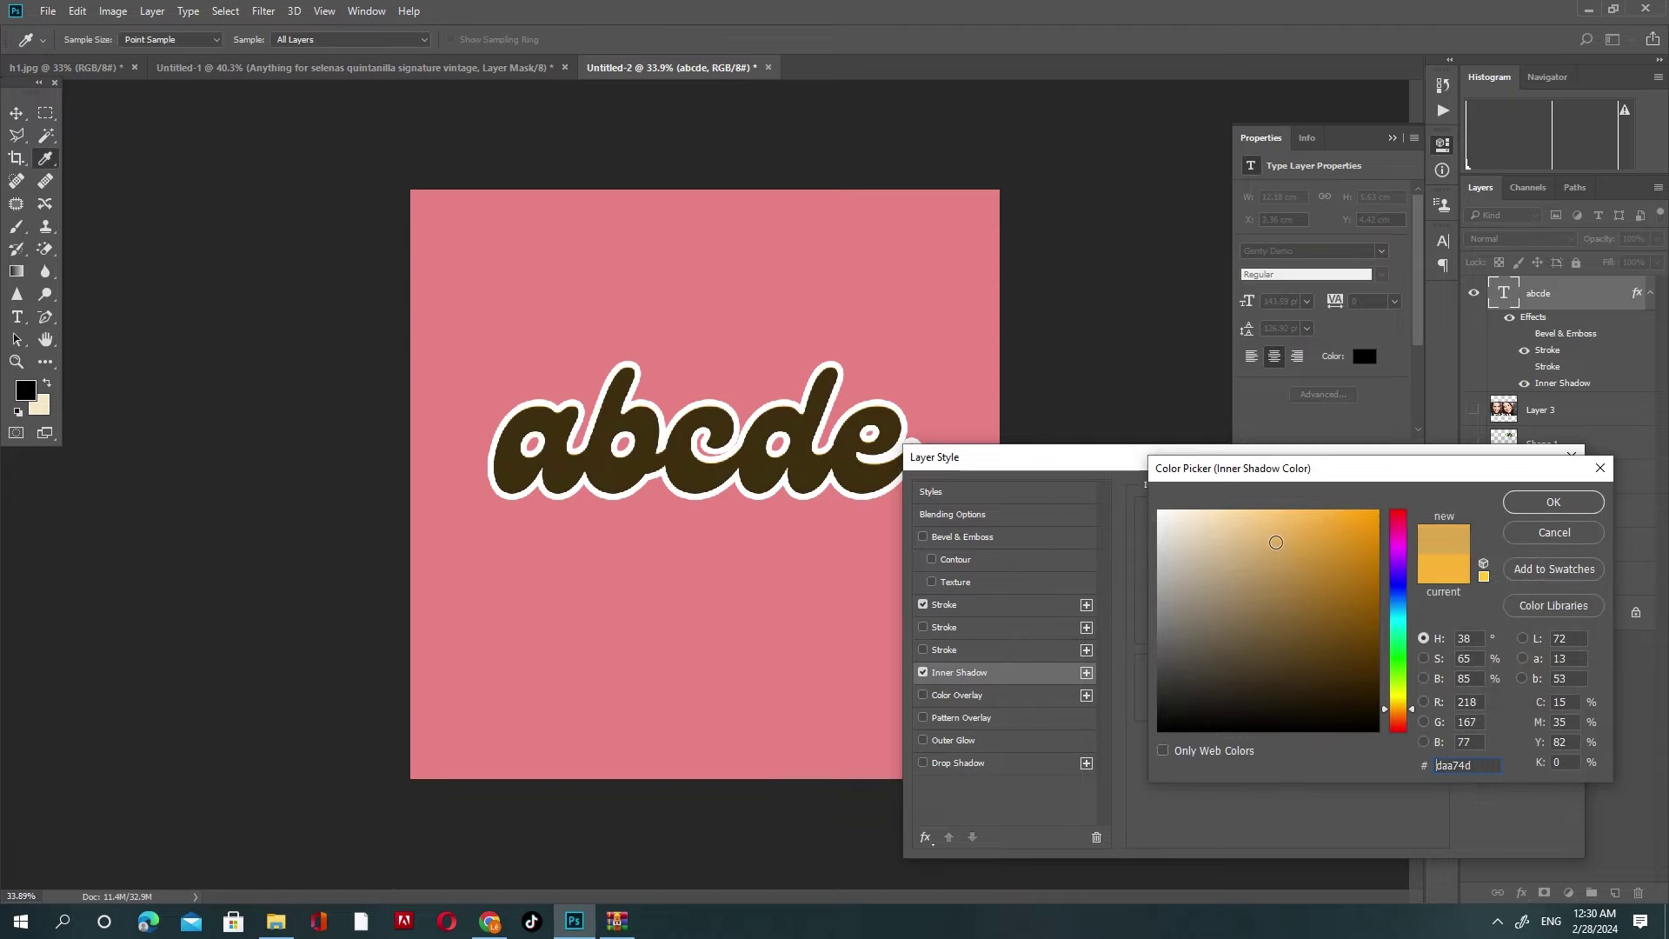
key(Return)
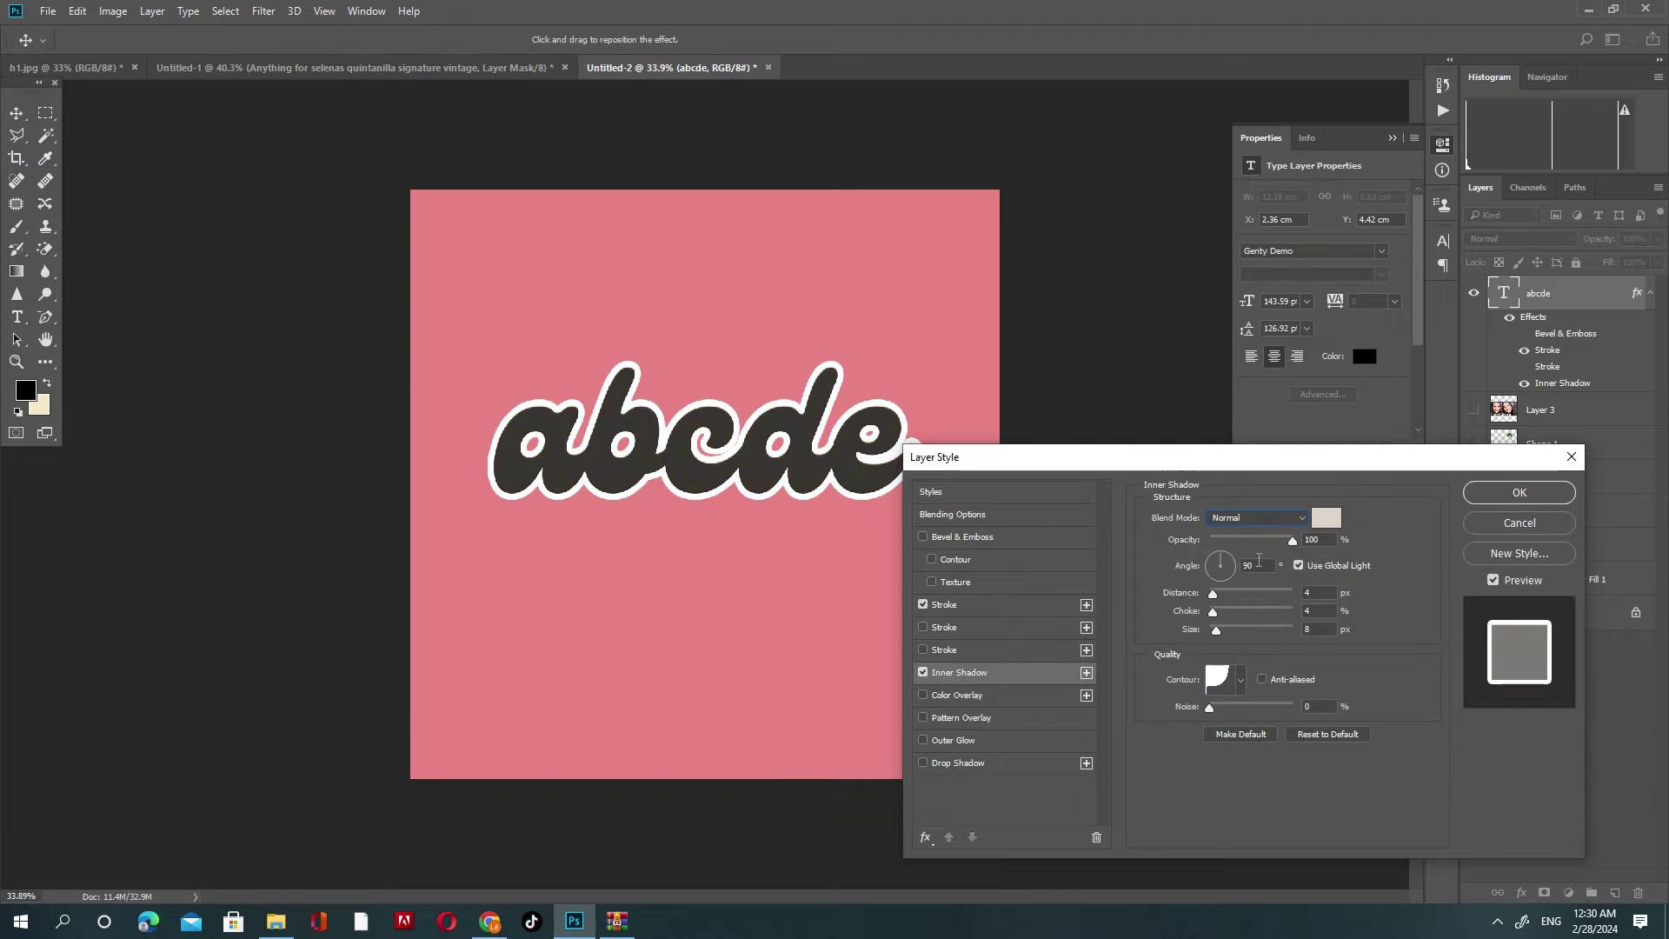
drag(1223, 594, 1226, 592)
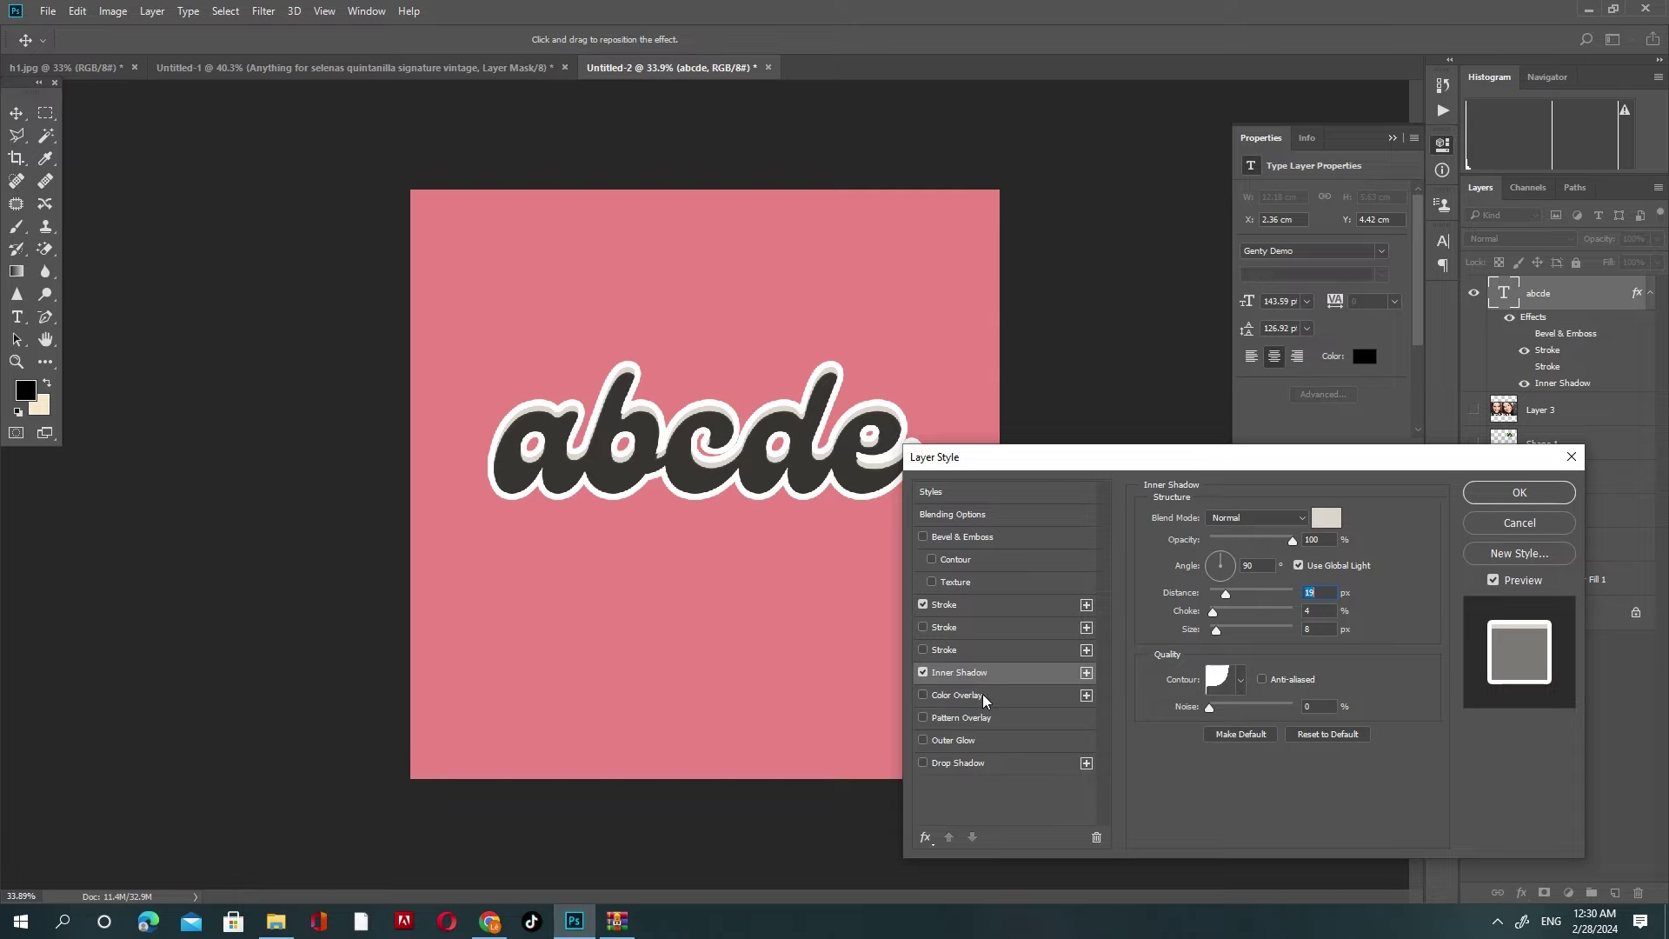
Step: Add a light purple #9982c8 Color Overlay to the abcde text
click(956, 695)
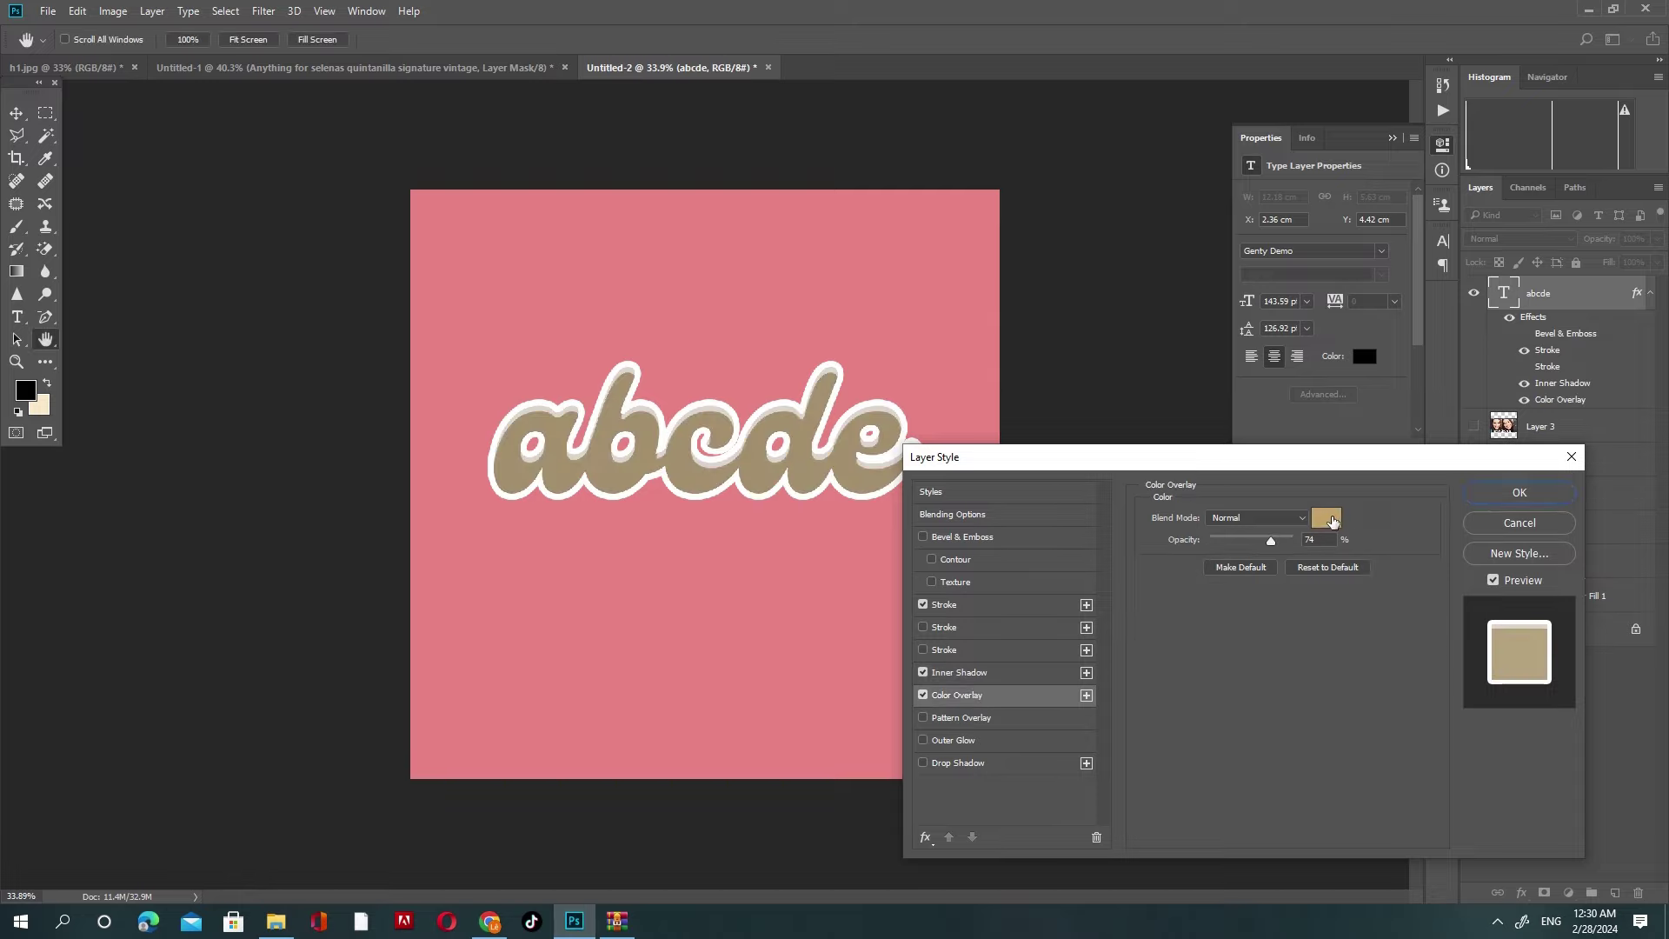
click(1325, 518)
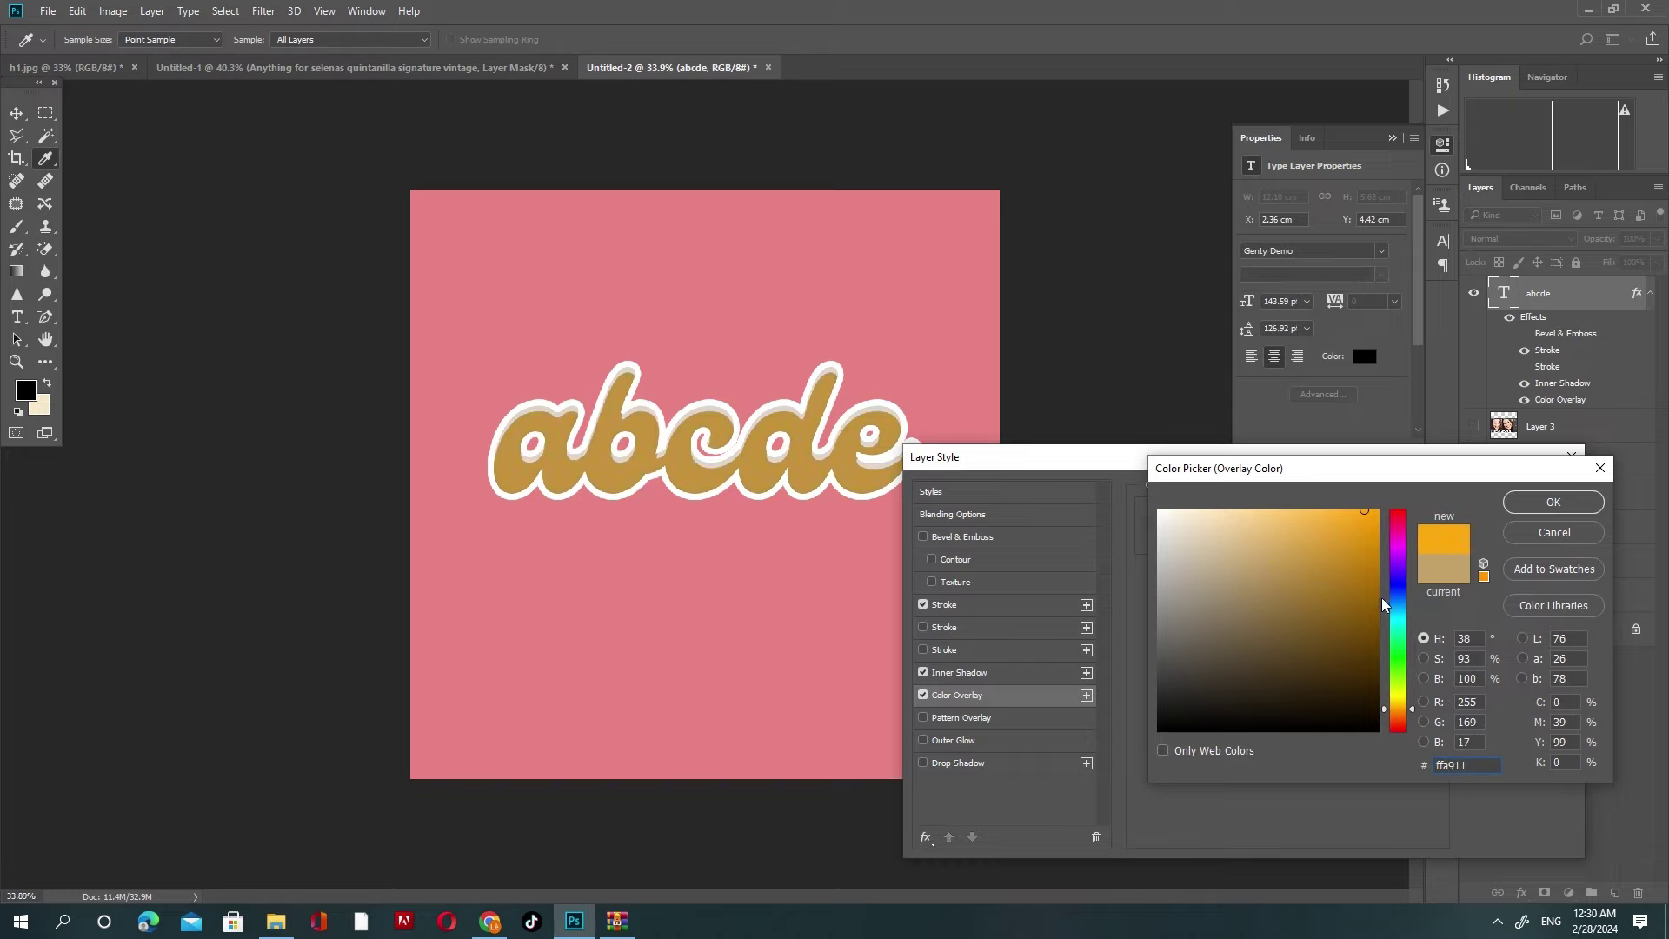
click(1398, 572)
click(1347, 601)
click(1235, 557)
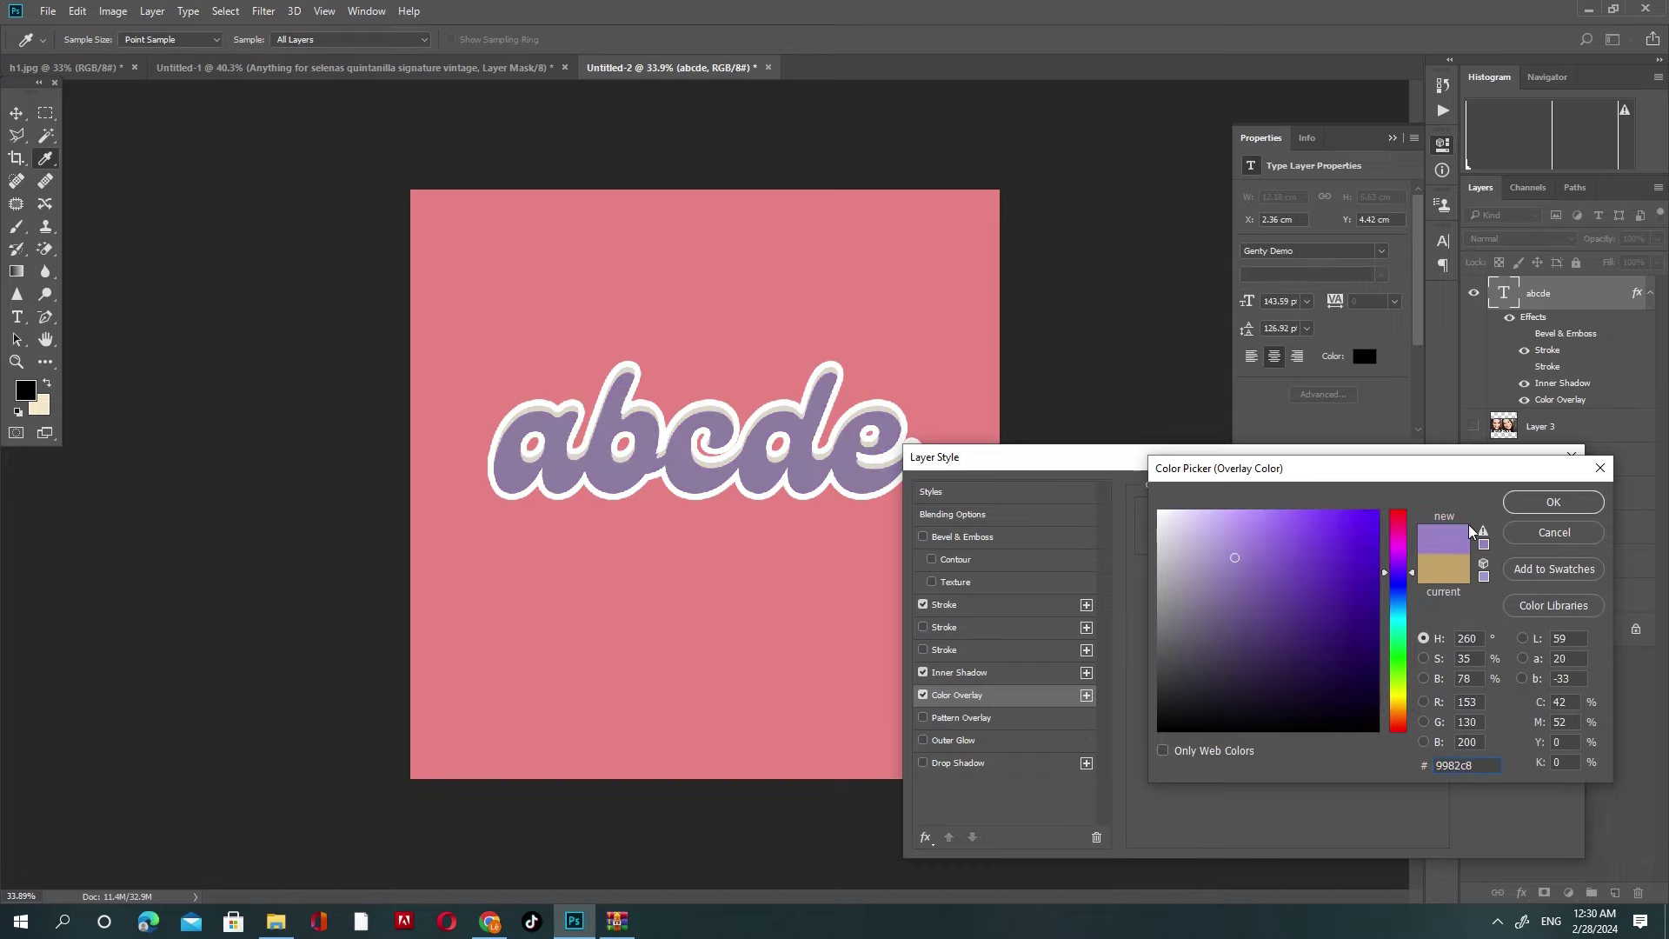
click(1553, 502)
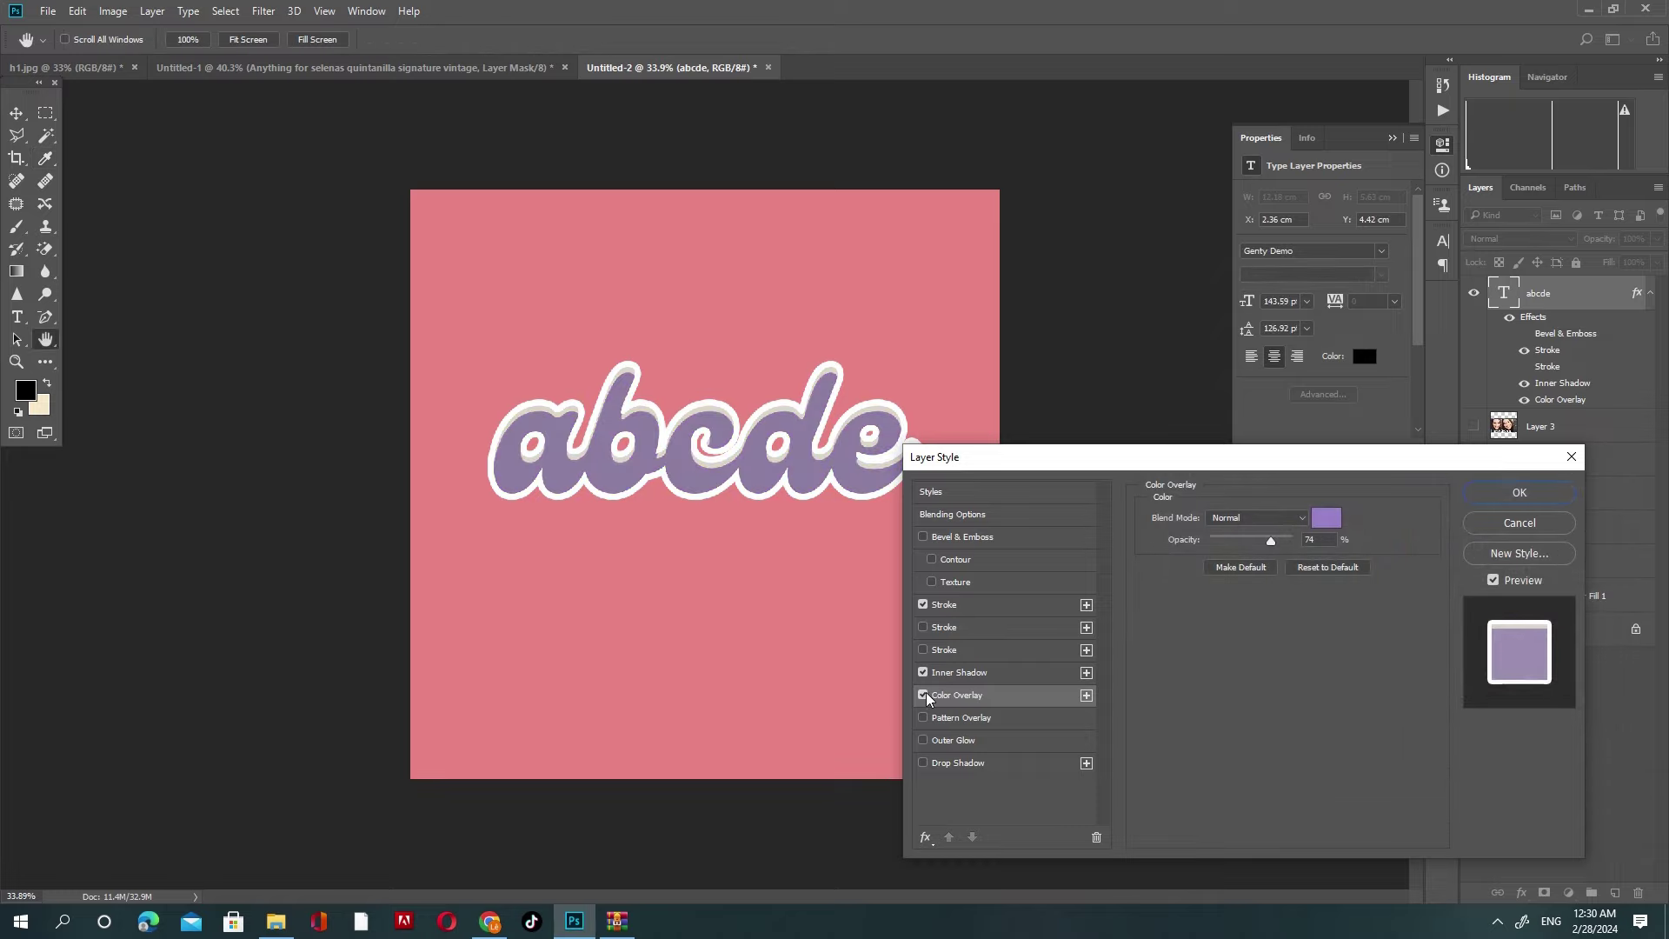
Step: Compare with and without the purple overlay, then replace it with a grey Pattern Overlay
click(923, 695)
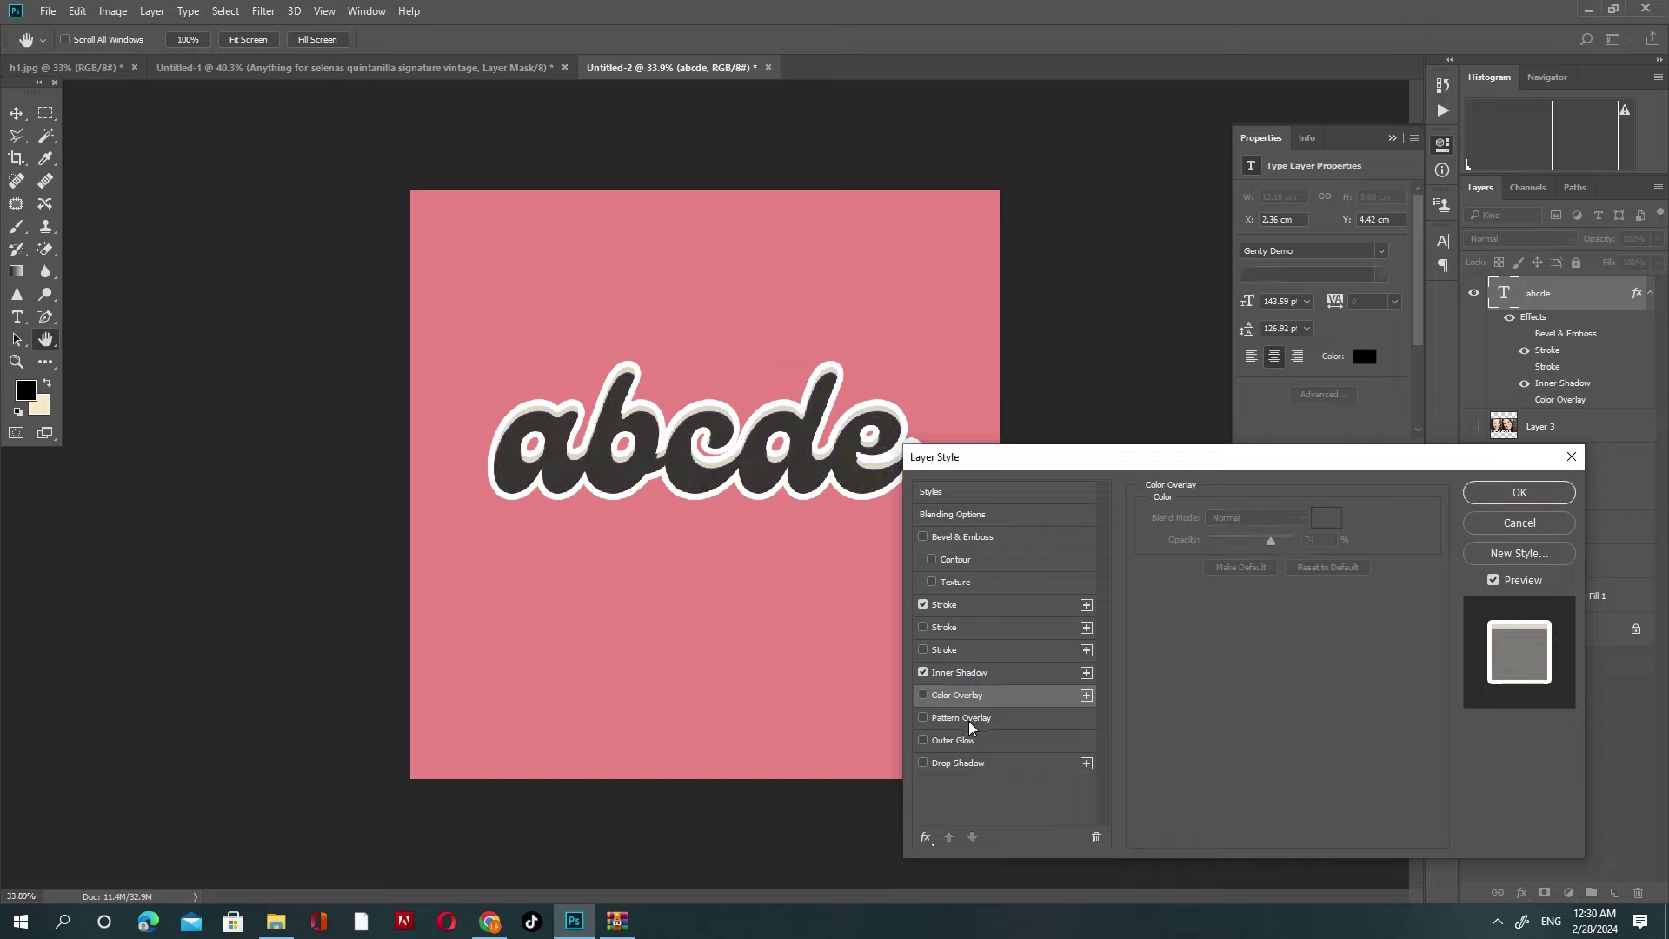
click(923, 695)
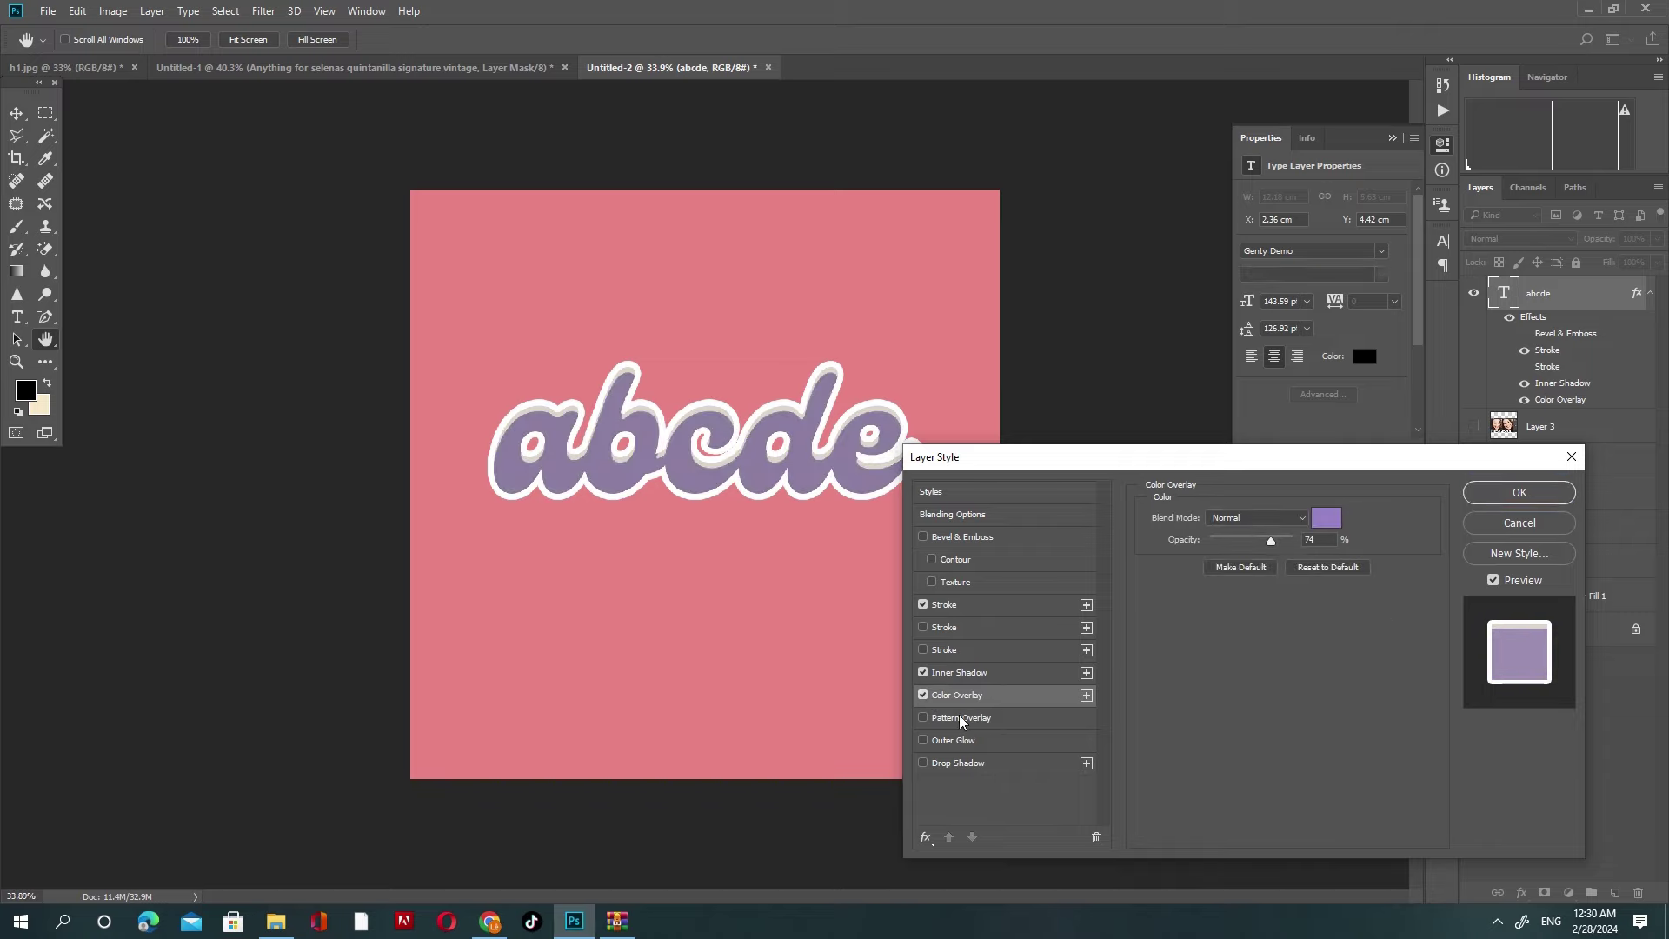
click(923, 696)
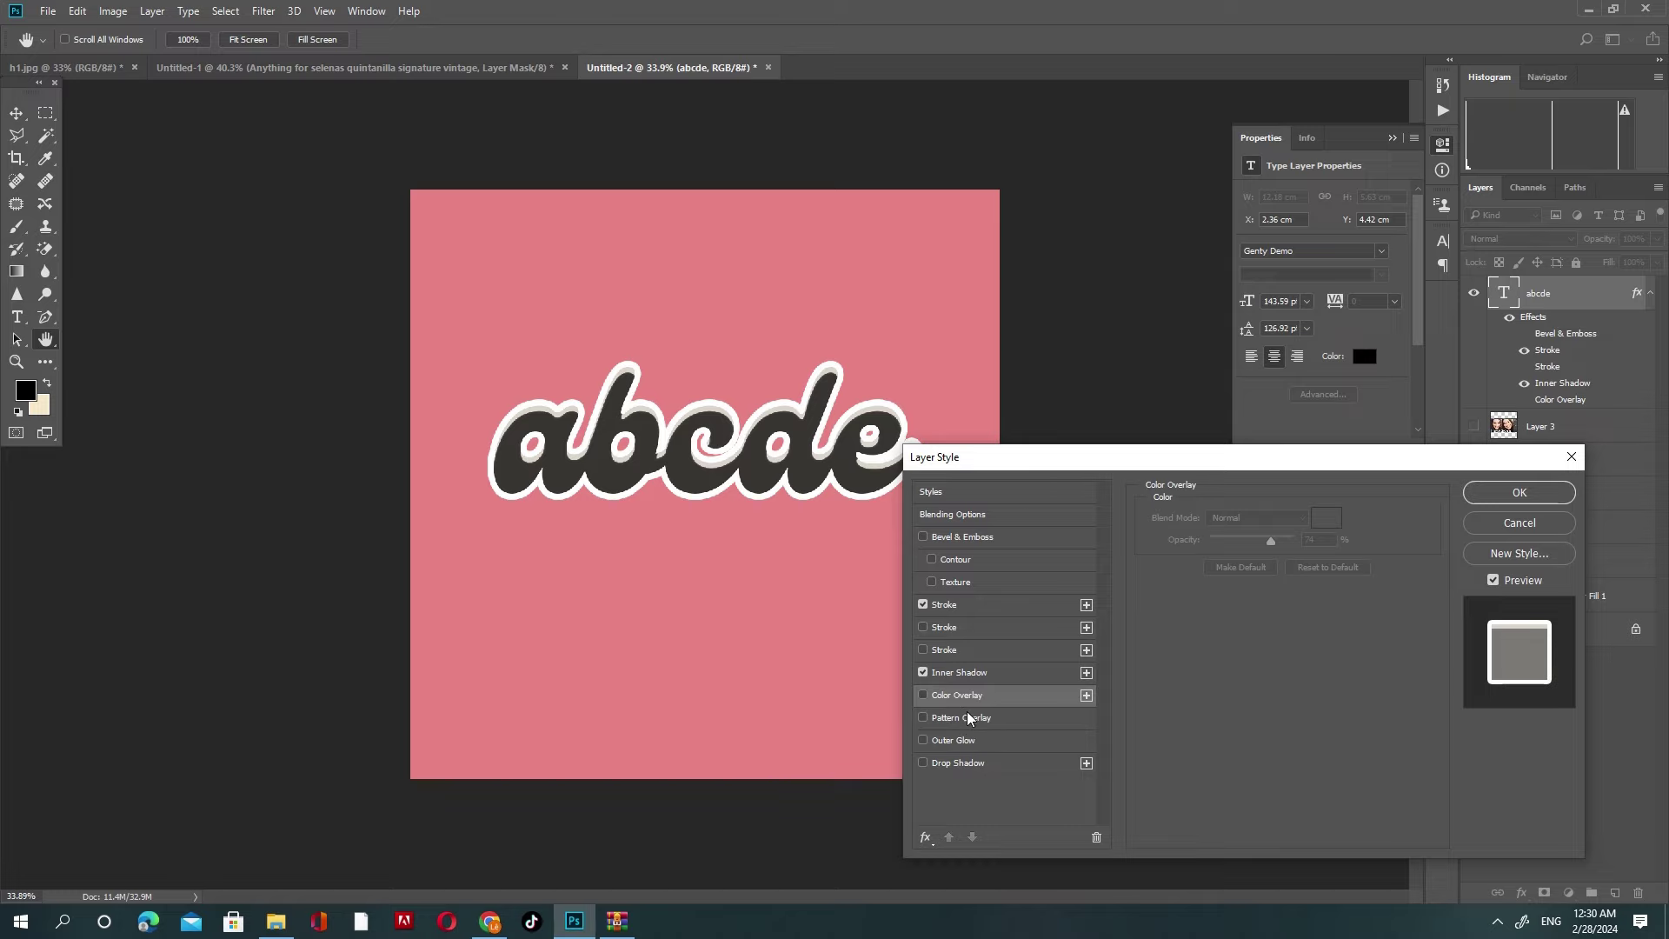
click(966, 718)
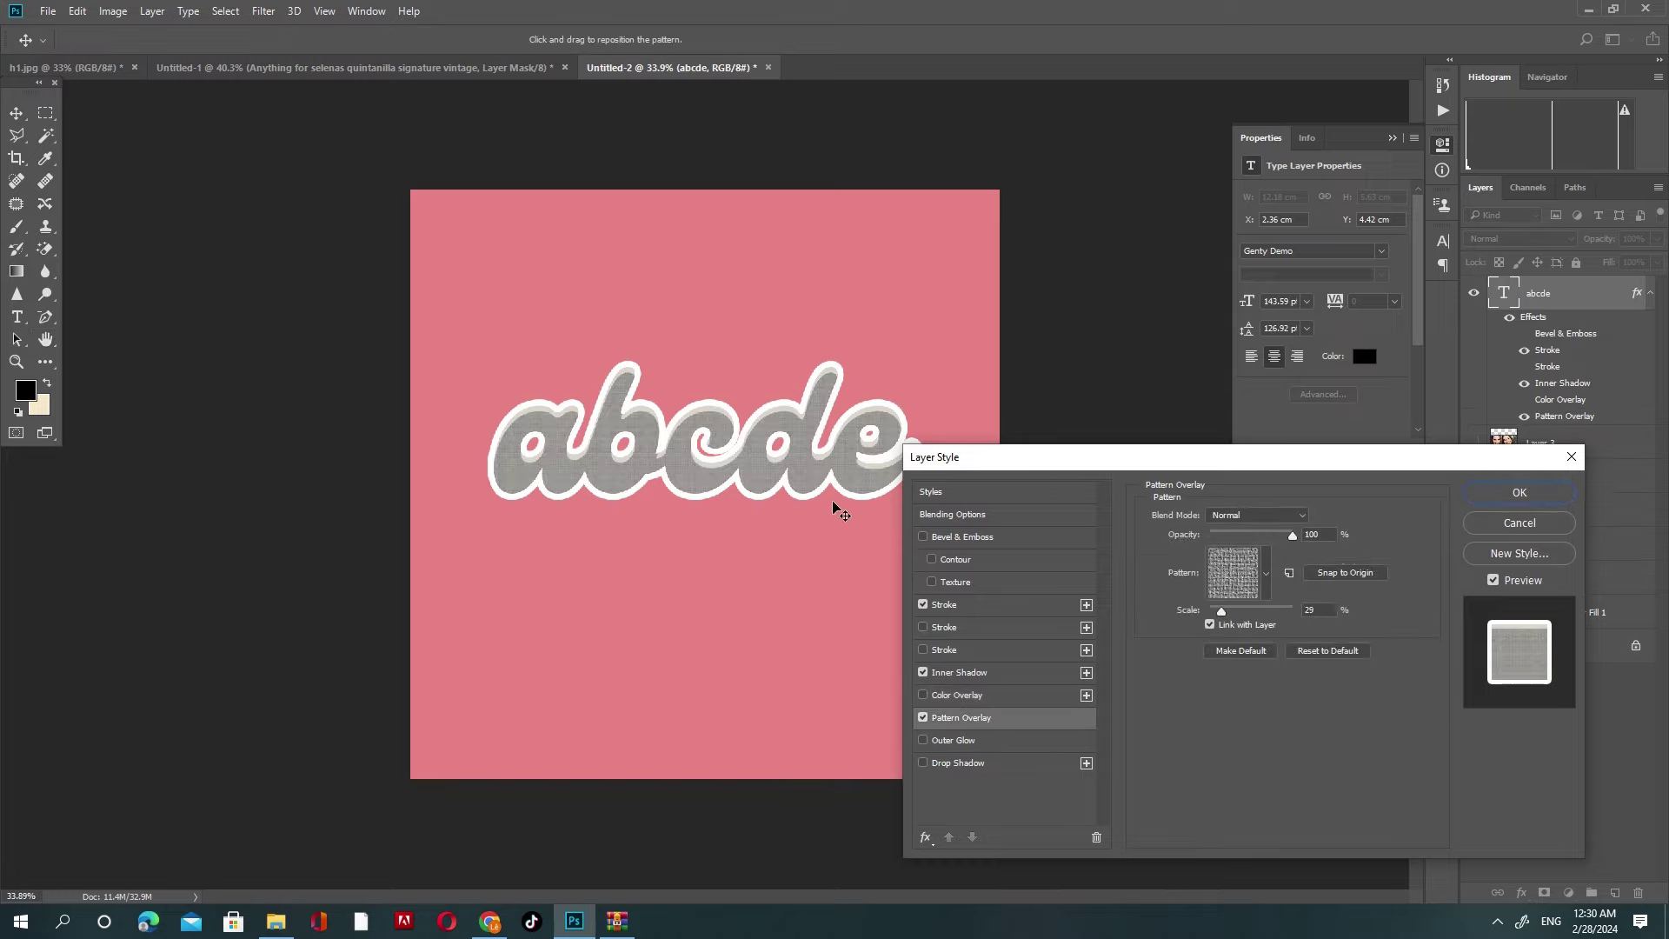
Step: Swap the Pattern Overlay for a large soft white Outer Glow and enable Drop Shadow
click(923, 717)
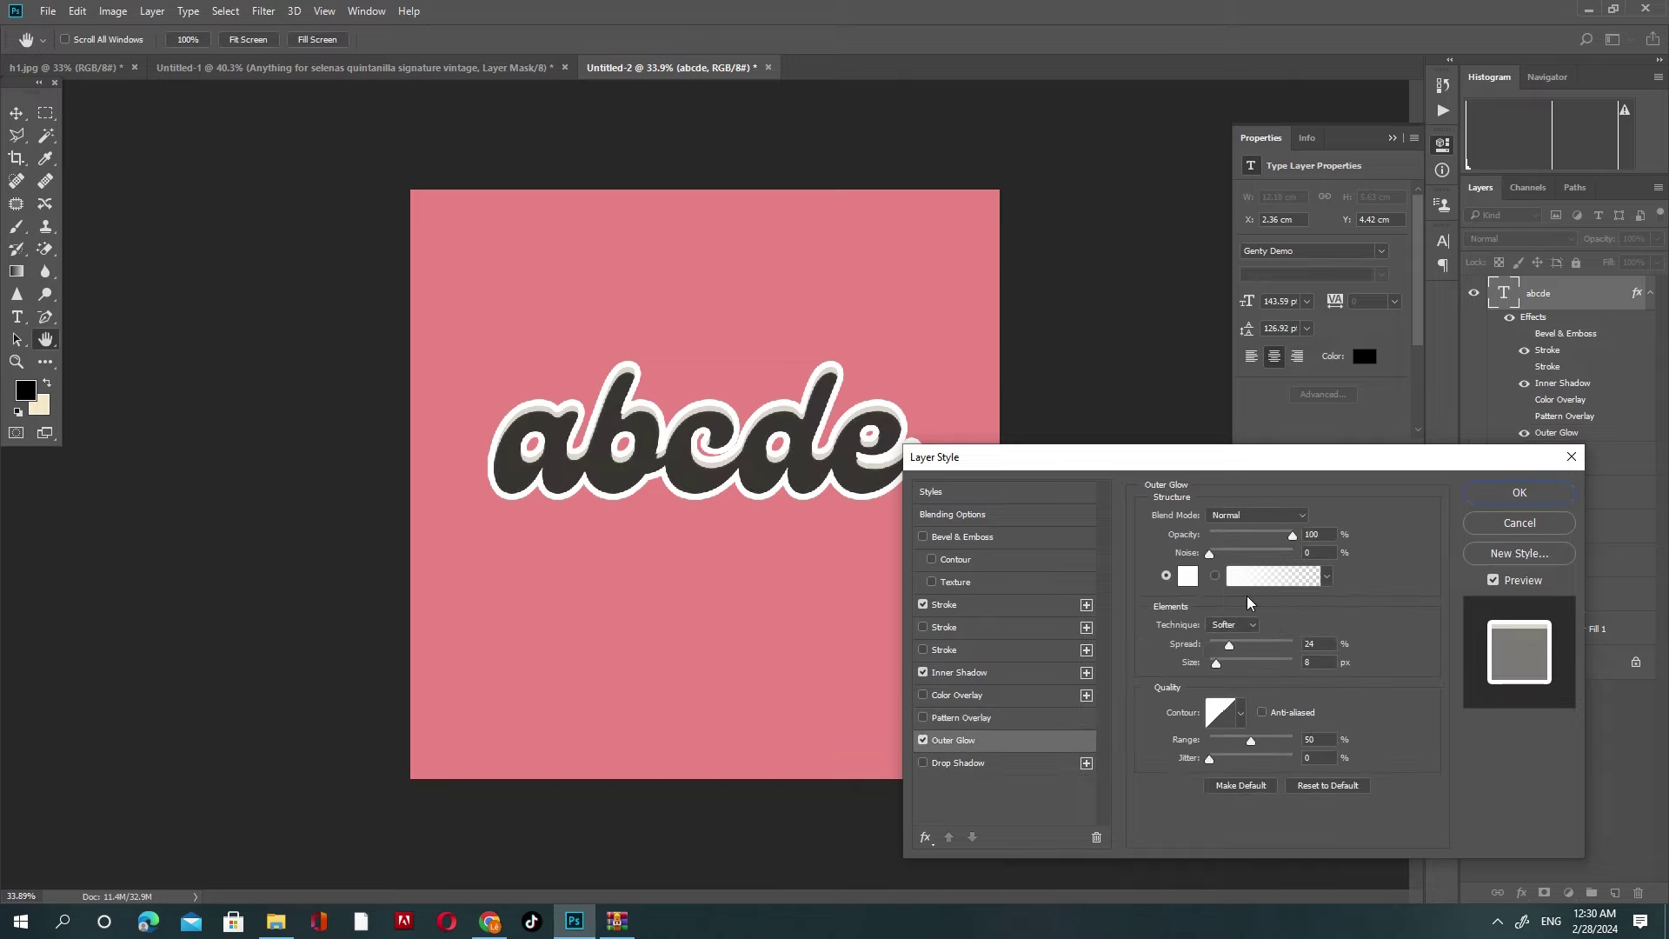
mouse_move(1228, 645)
mouse_down()
mouse_move(1279, 645)
mouse_move(1288, 666)
mouse_move(1238, 665)
mouse_up()
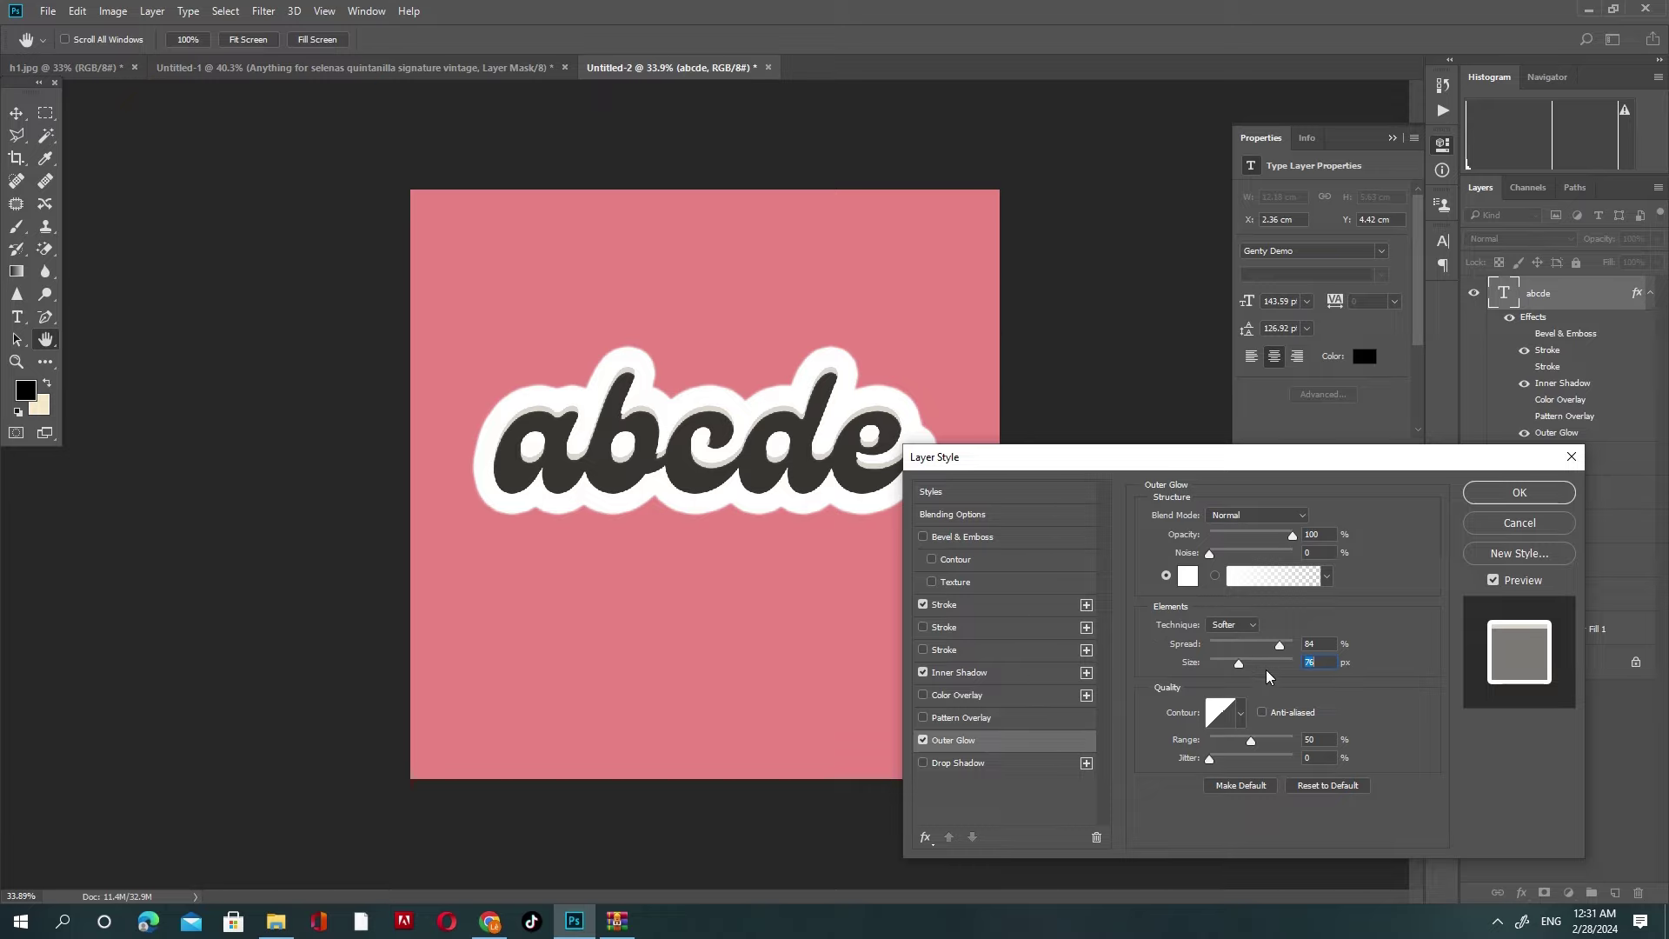
mouse_move(1239, 665)
mouse_down()
mouse_move(1264, 665)
mouse_move(1205, 651)
mouse_move(1255, 671)
mouse_up()
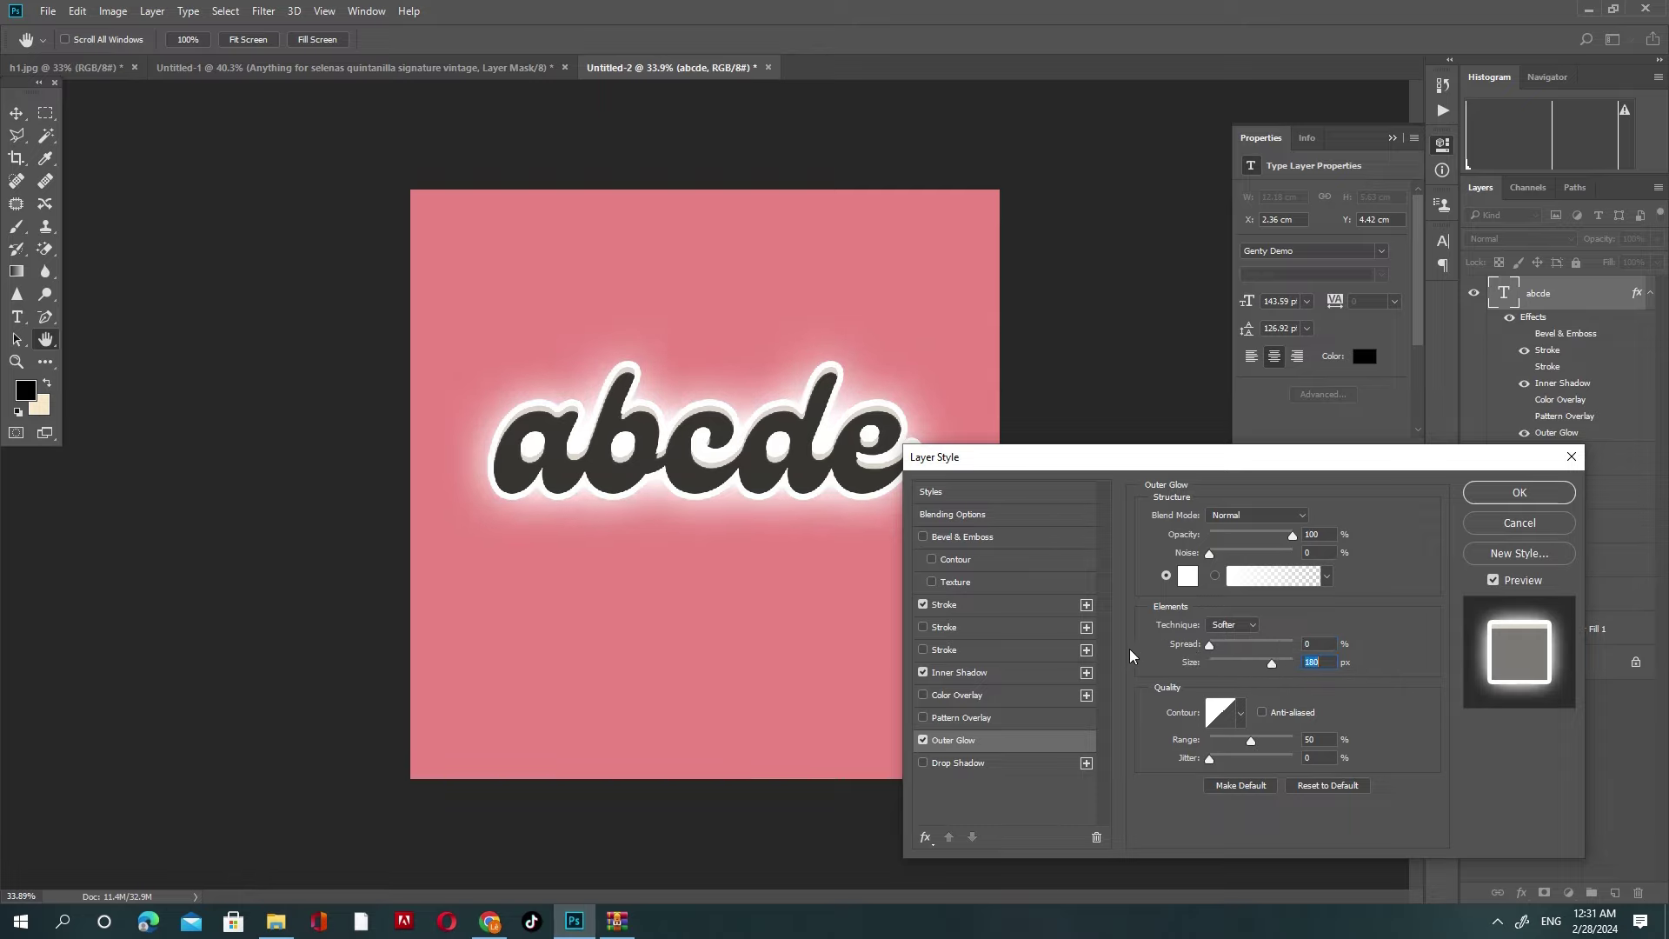
click(949, 765)
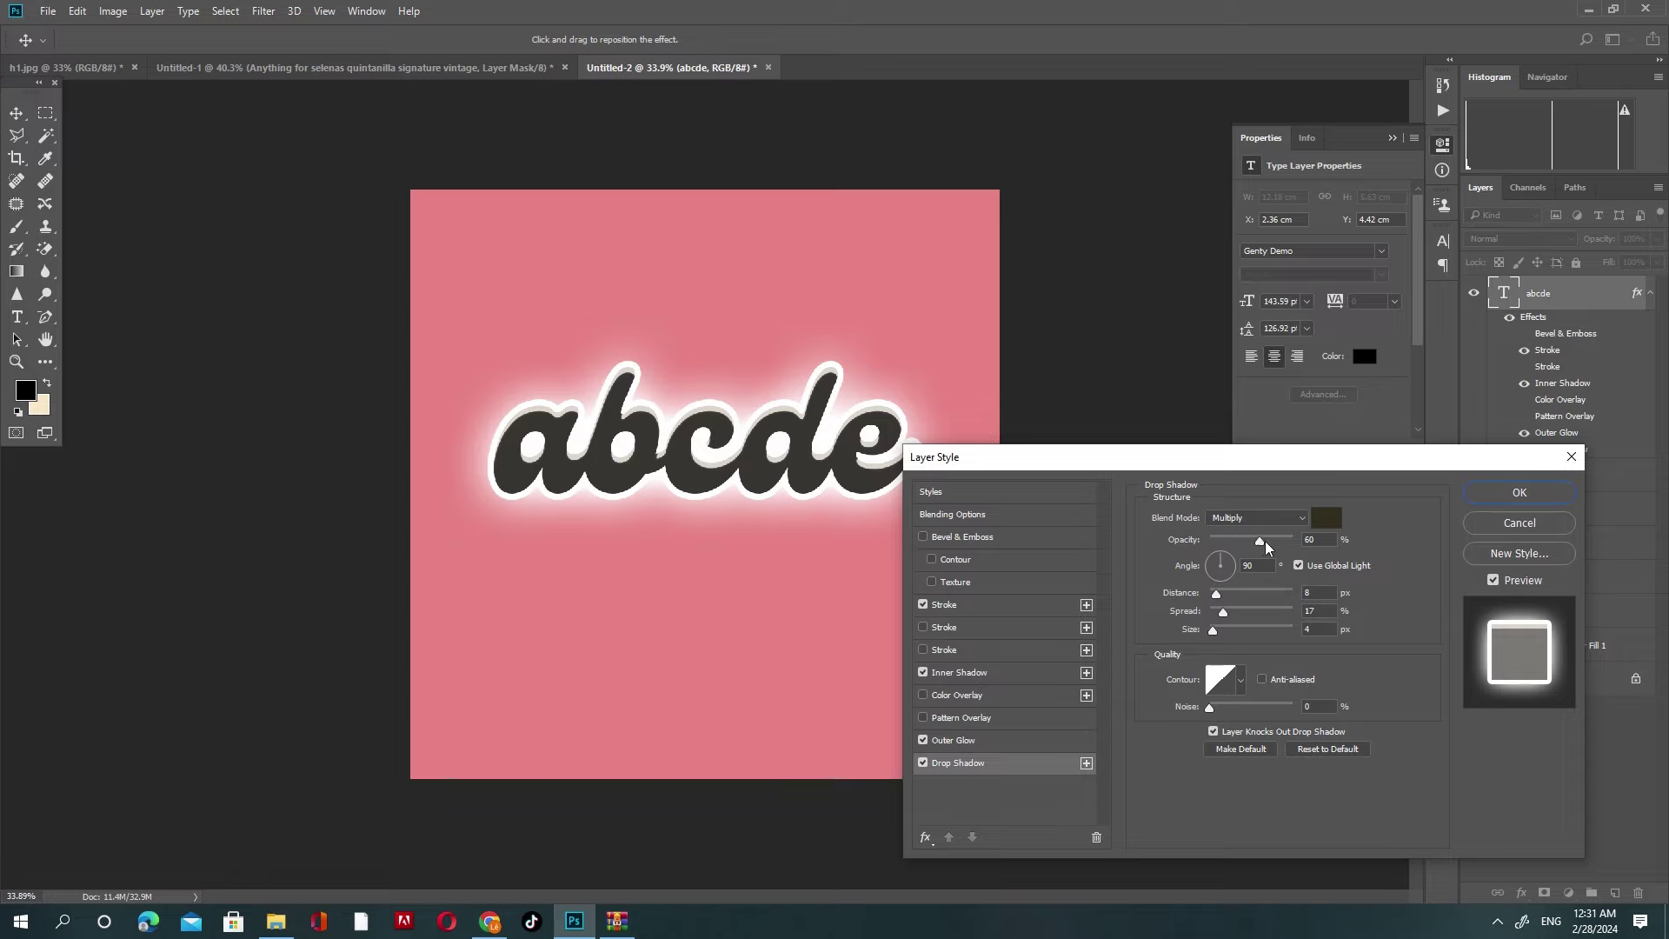
Step: Make the drop shadow Normal mode at 100% opacity with colour ff0000
drag(1266, 546, 1297, 543)
click(1301, 518)
click(1243, 531)
click(1326, 518)
text(ff0000)
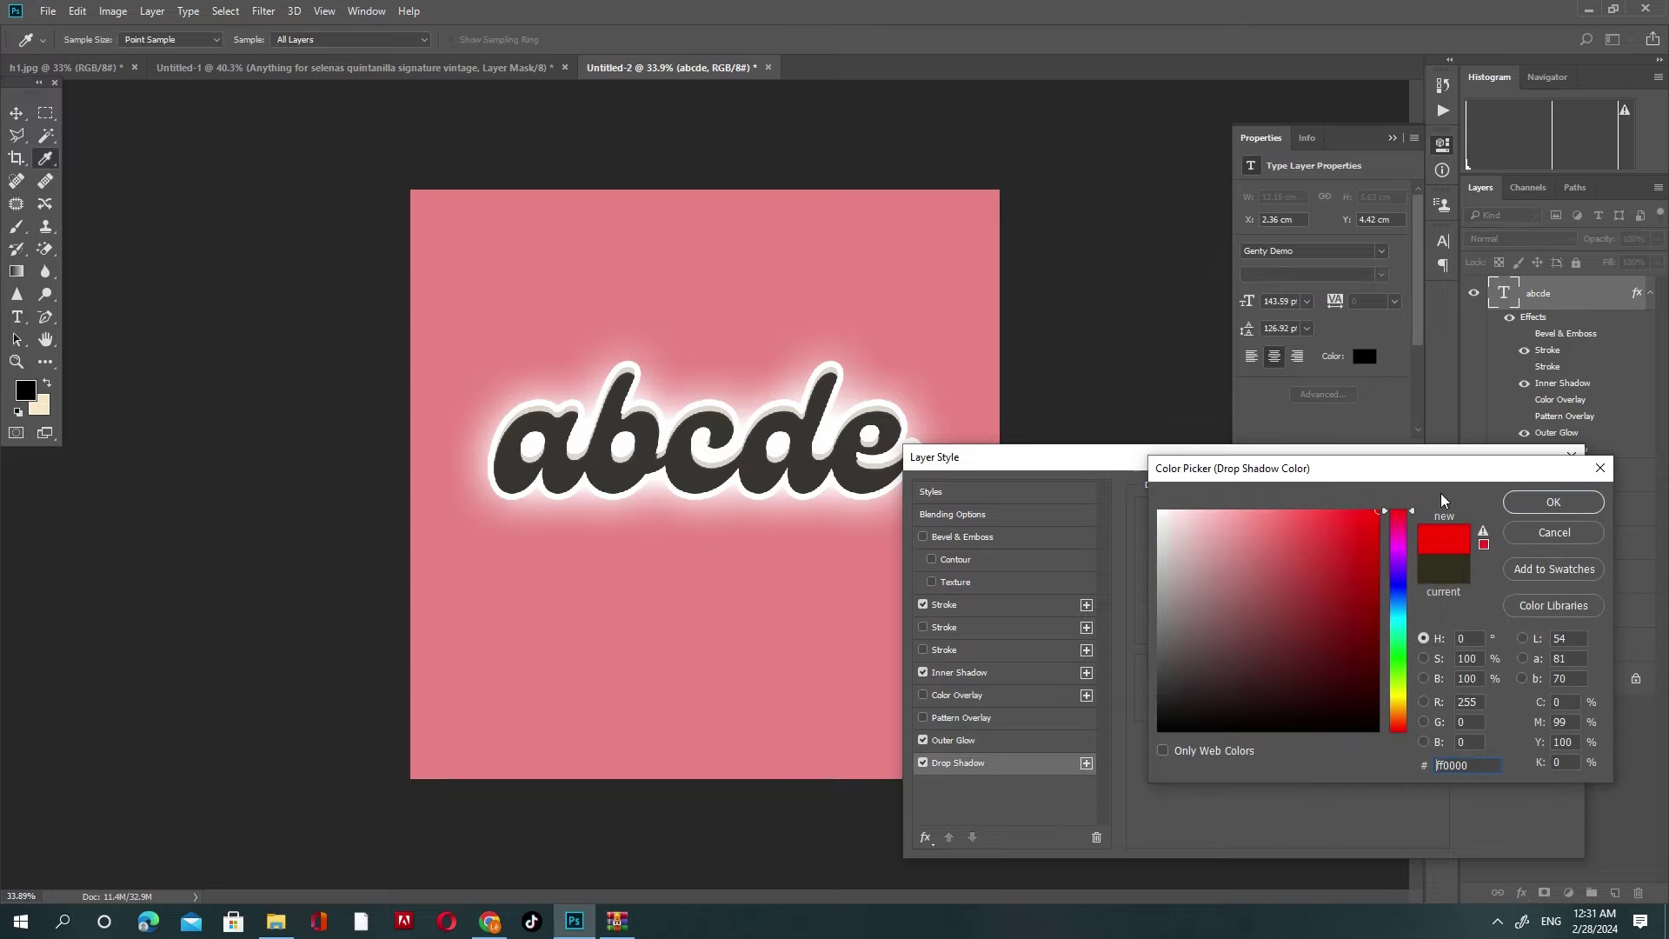
click(1553, 501)
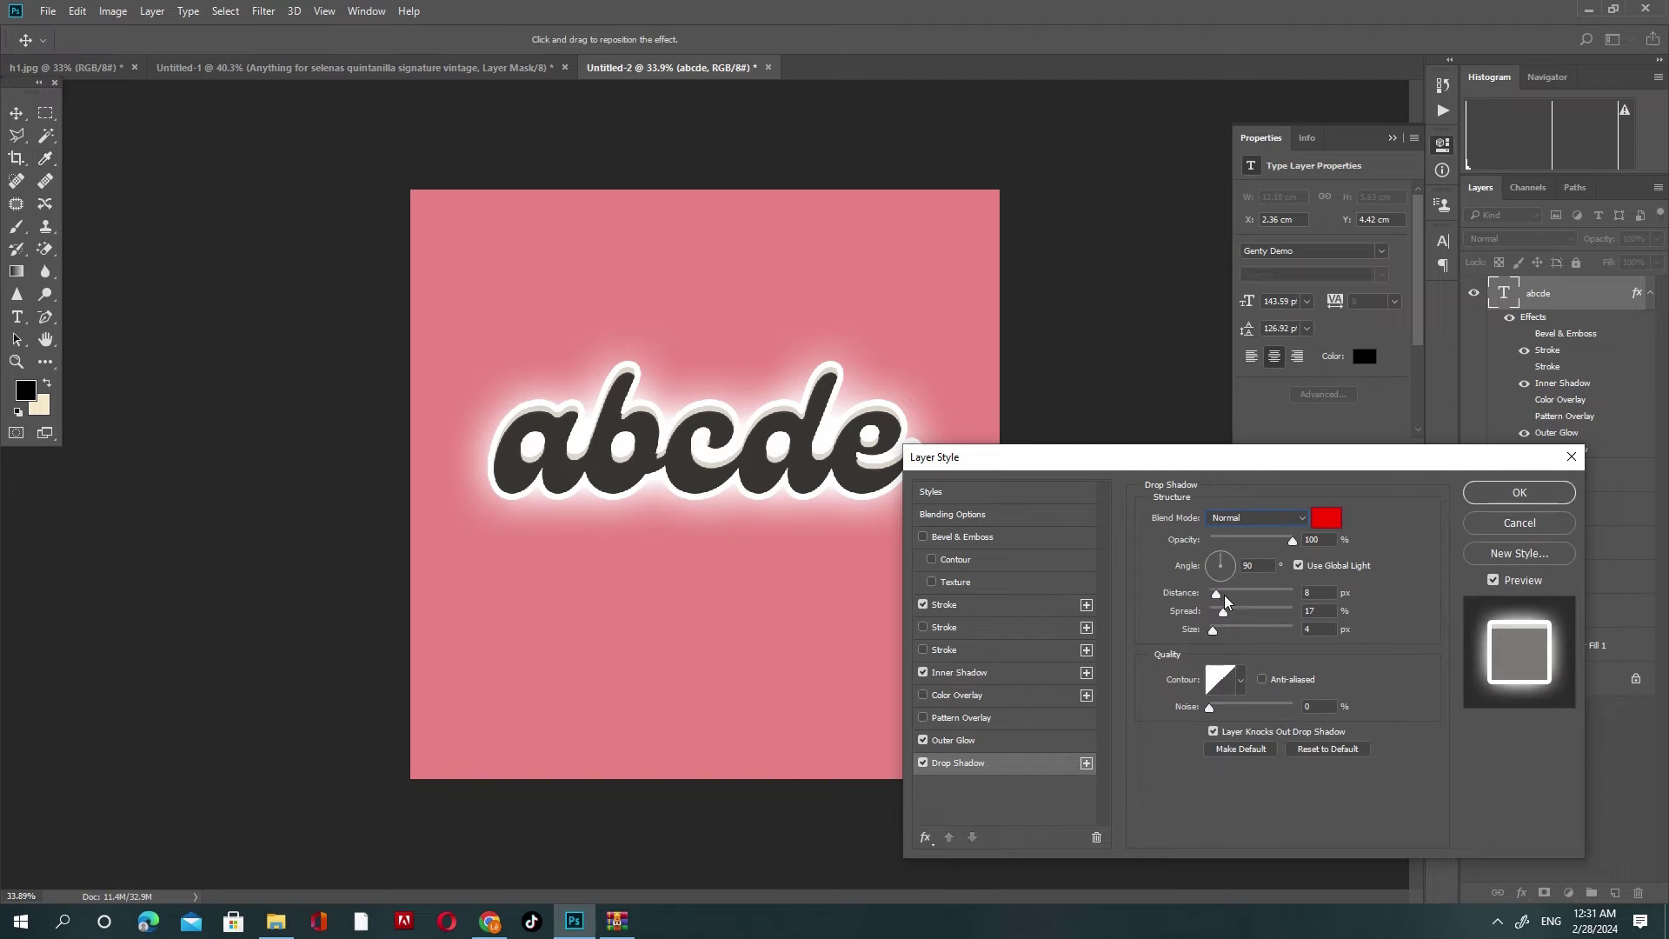
Step: Set the shadow distance 85 px, spread 15% and size 40 px, then apply the effects
drag(1225, 599, 1270, 609)
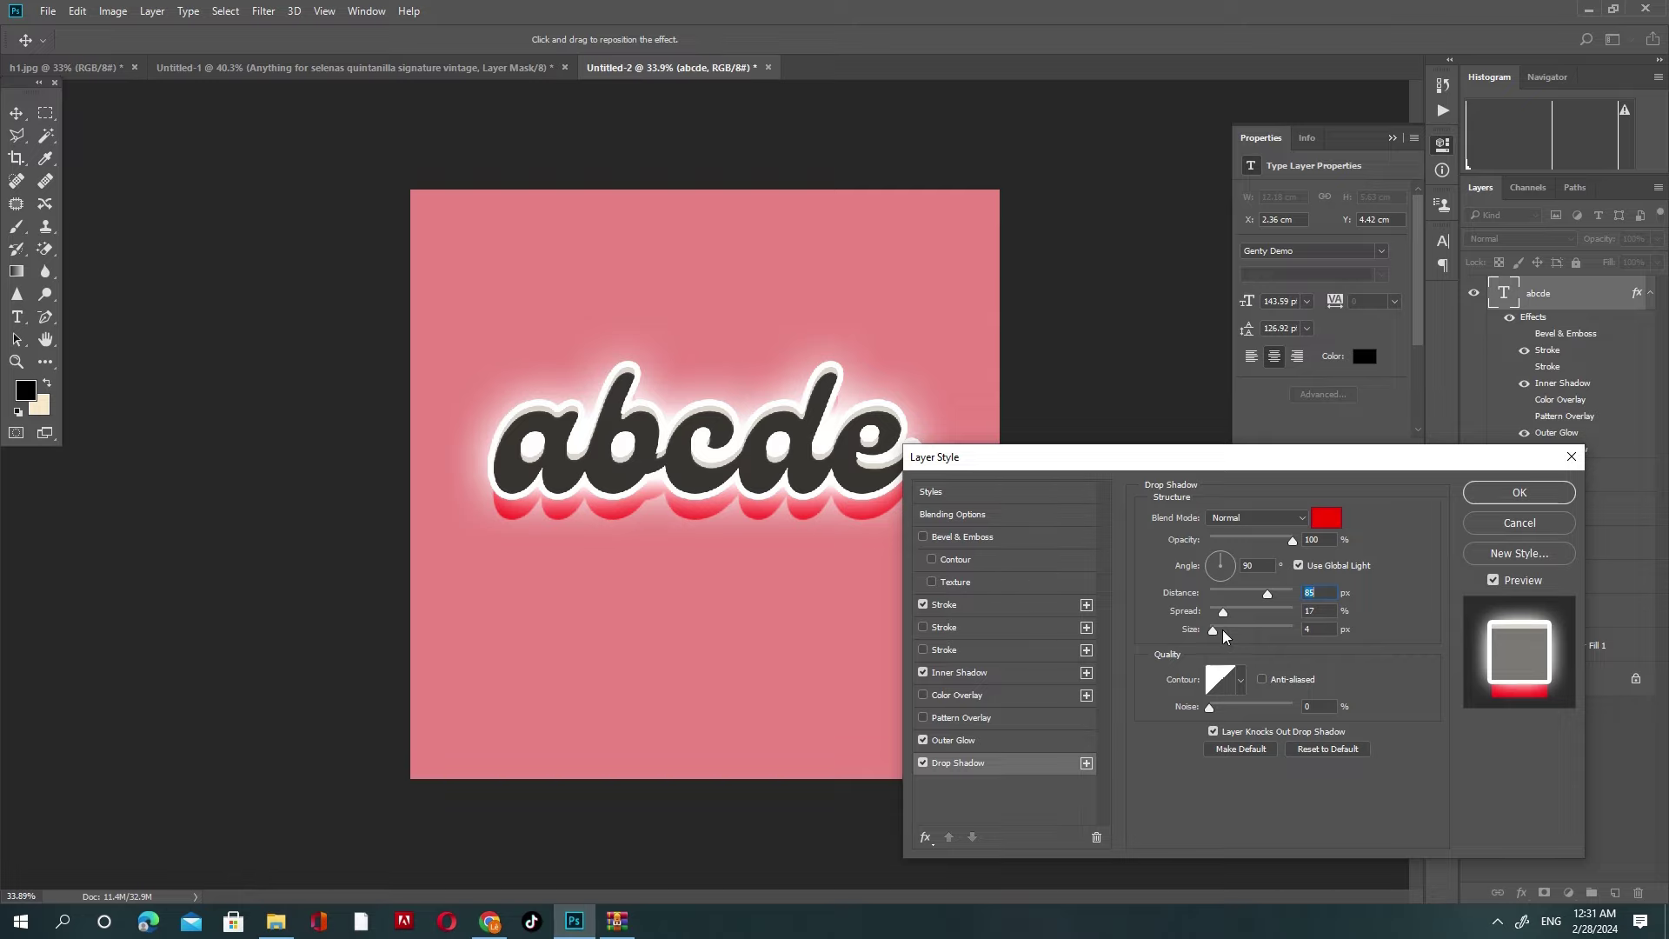
drag(1227, 614, 1233, 650)
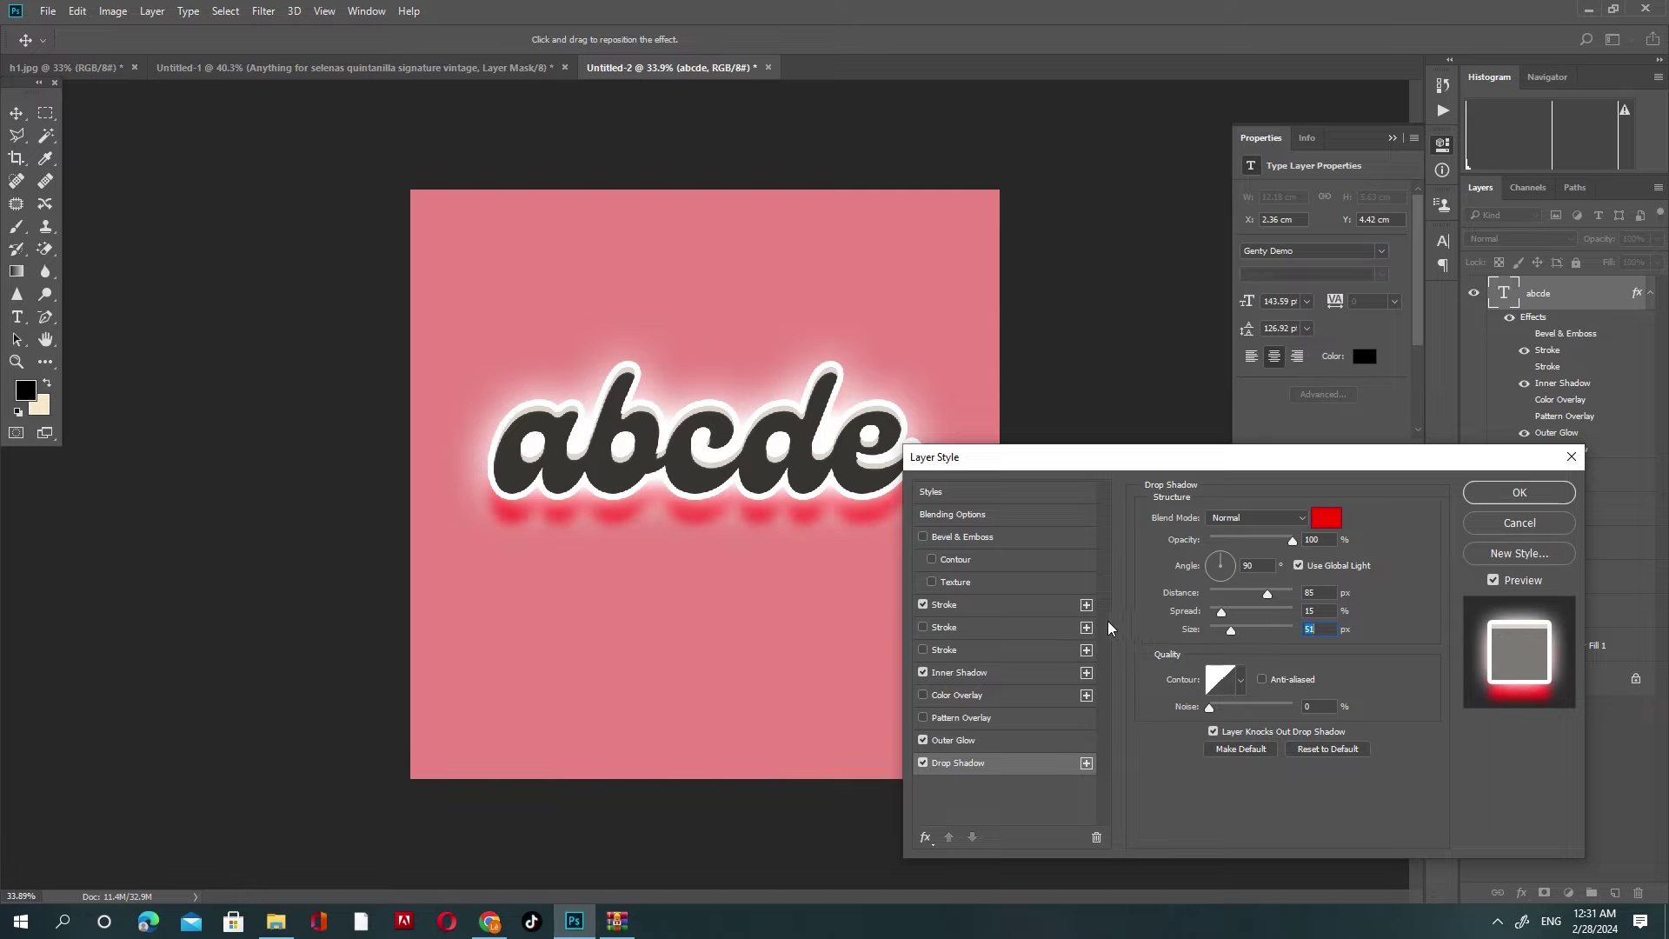
drag(1231, 632, 1226, 631)
click(1520, 492)
Step: On the h1.jpg tutorial page, hide the h6 layer and show page 7 (h7)
click(96, 67)
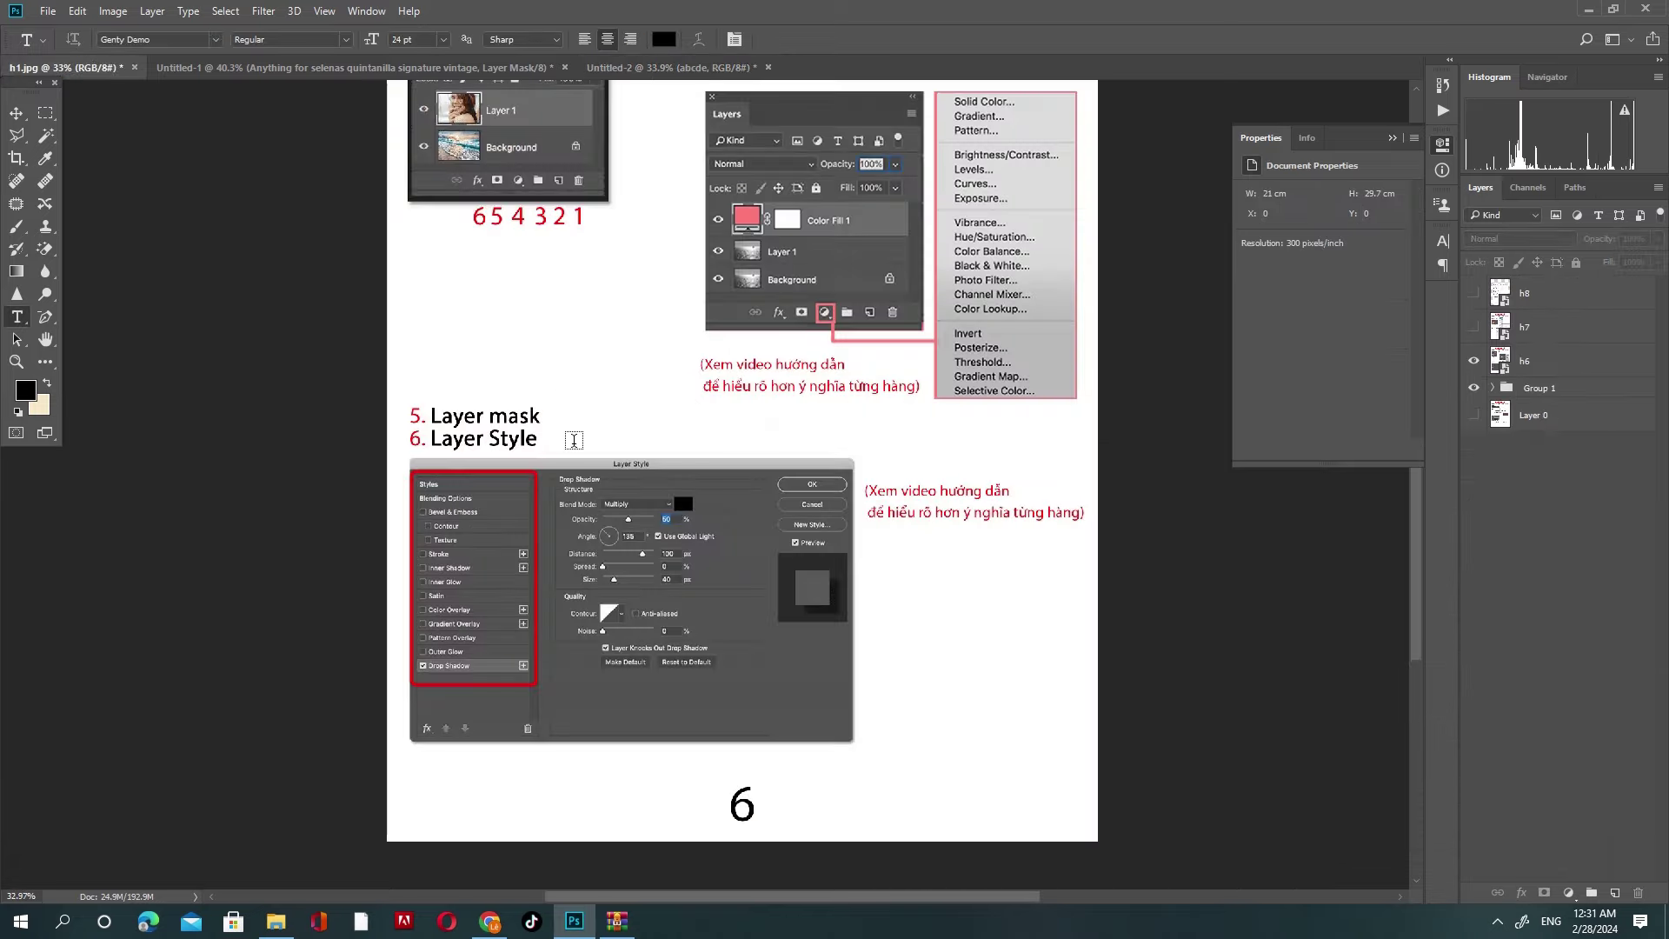
click(1474, 361)
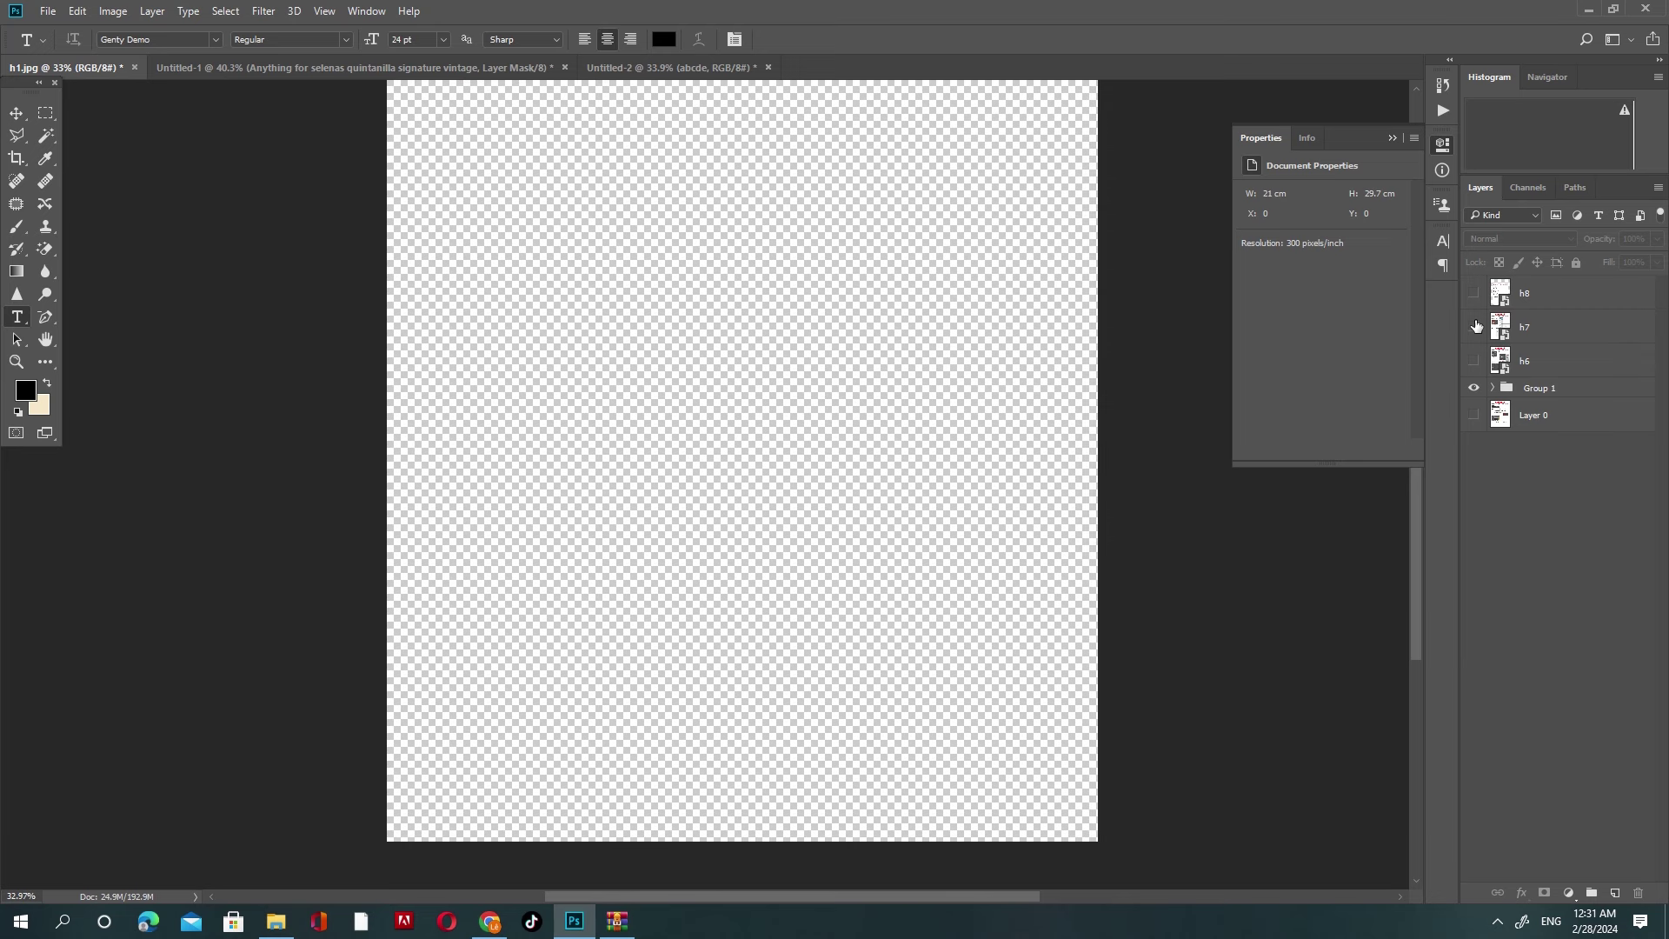
click(1473, 326)
scroll(688, 420, up, 1)
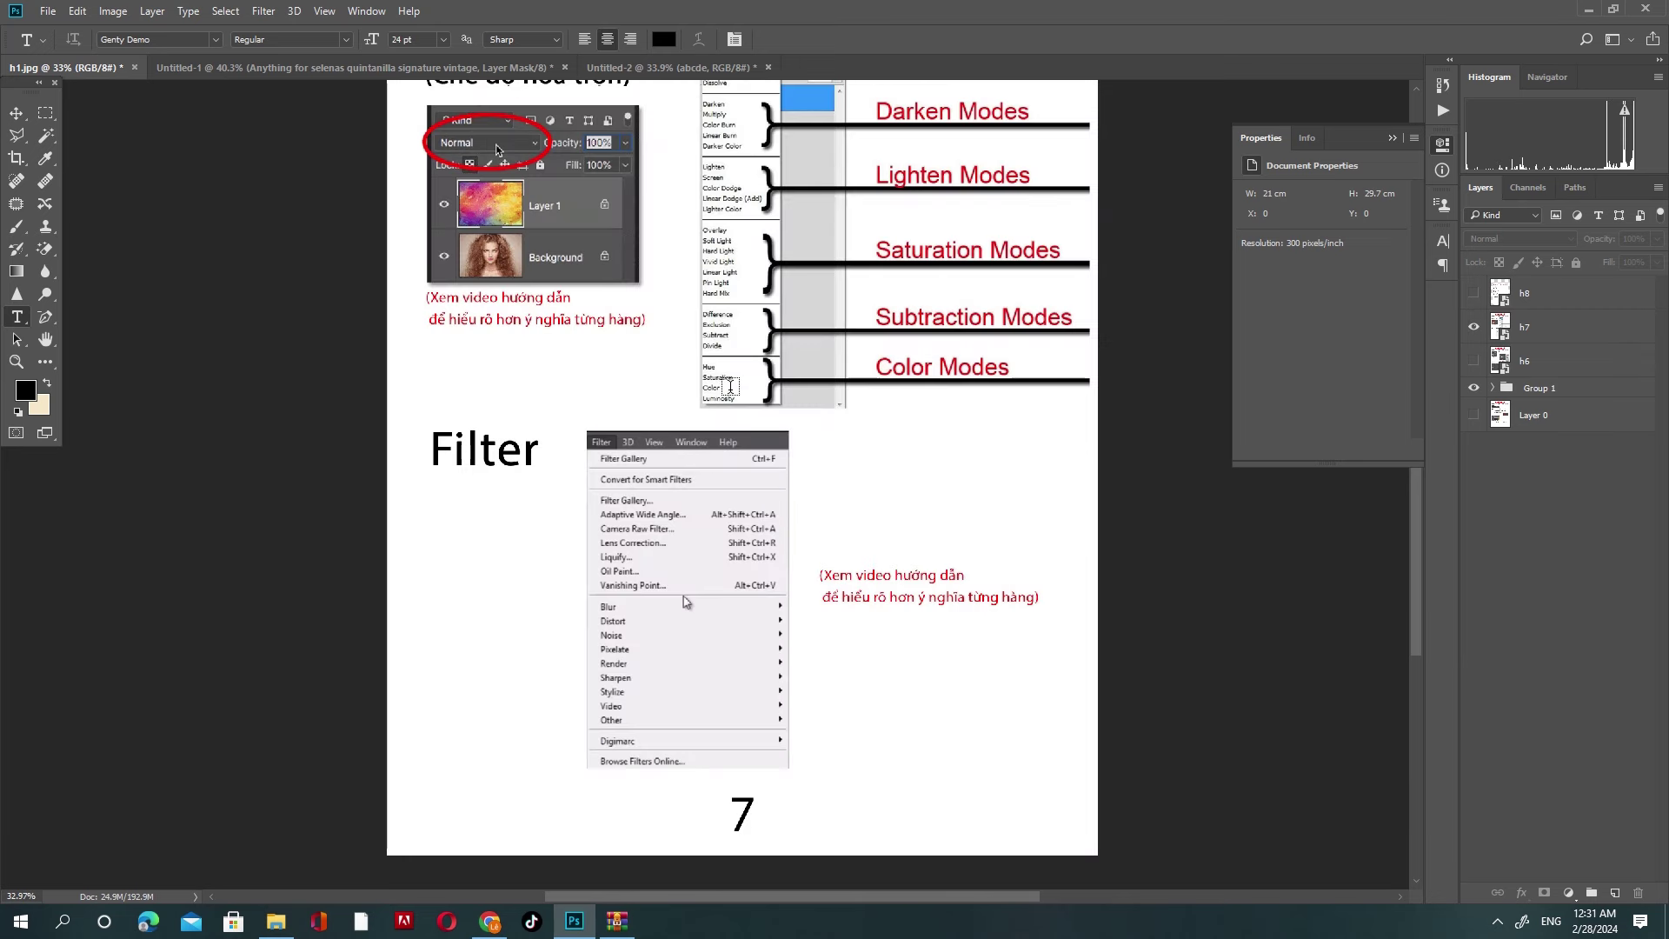
scroll(730, 386, up, 1)
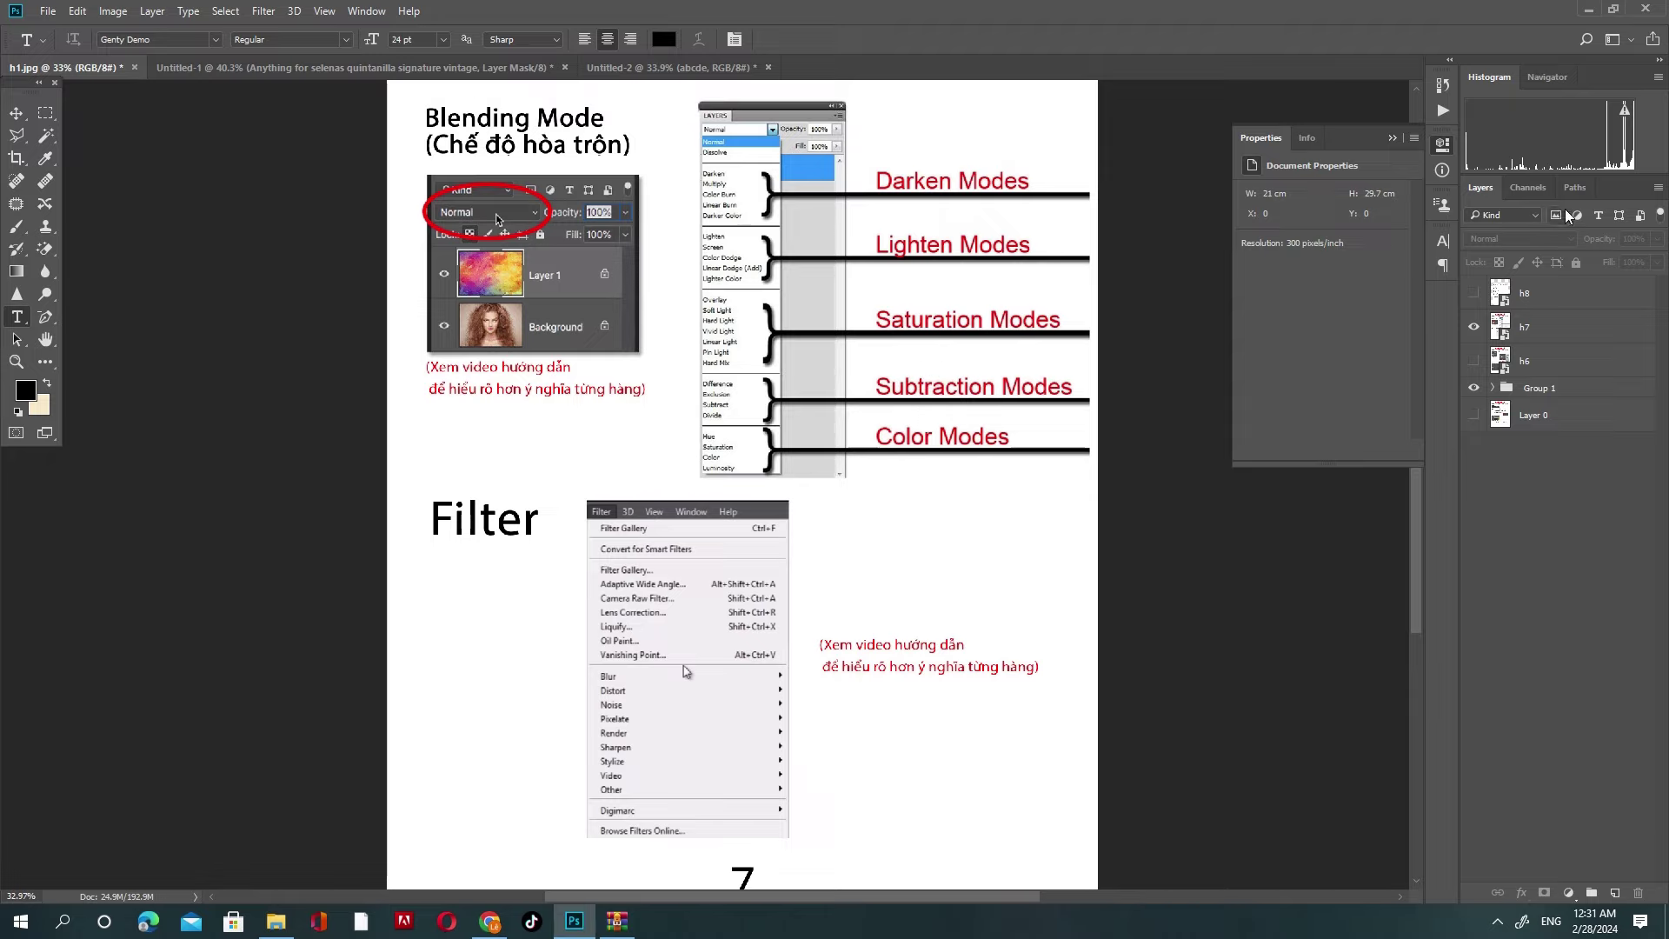
click(1474, 327)
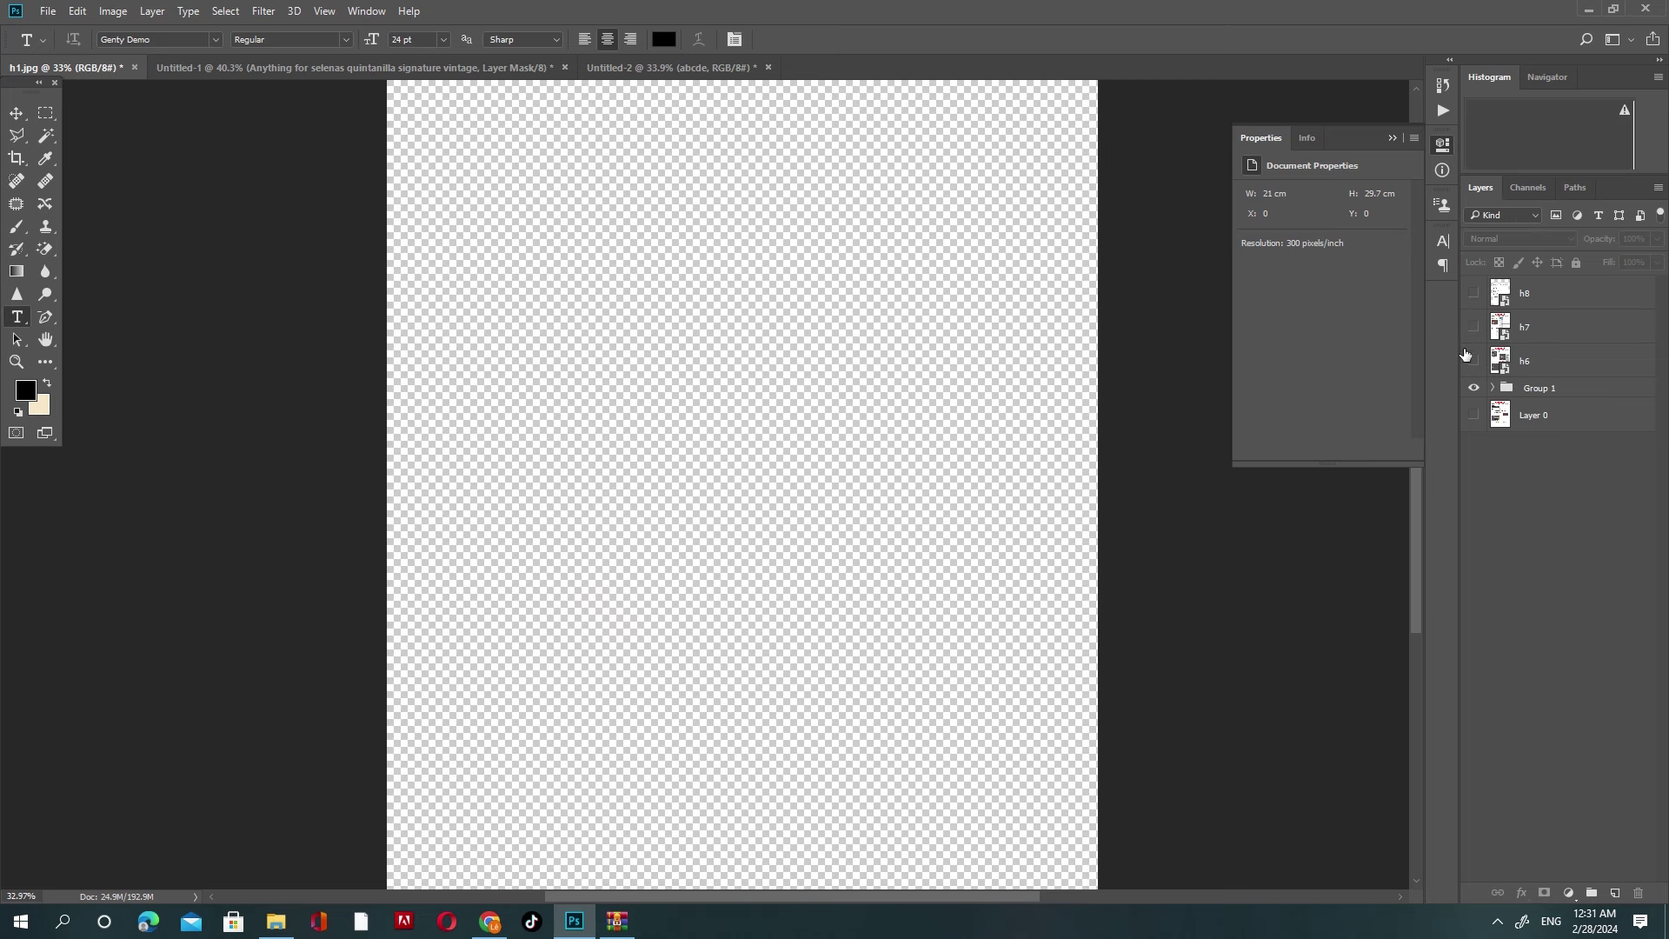
click(1473, 326)
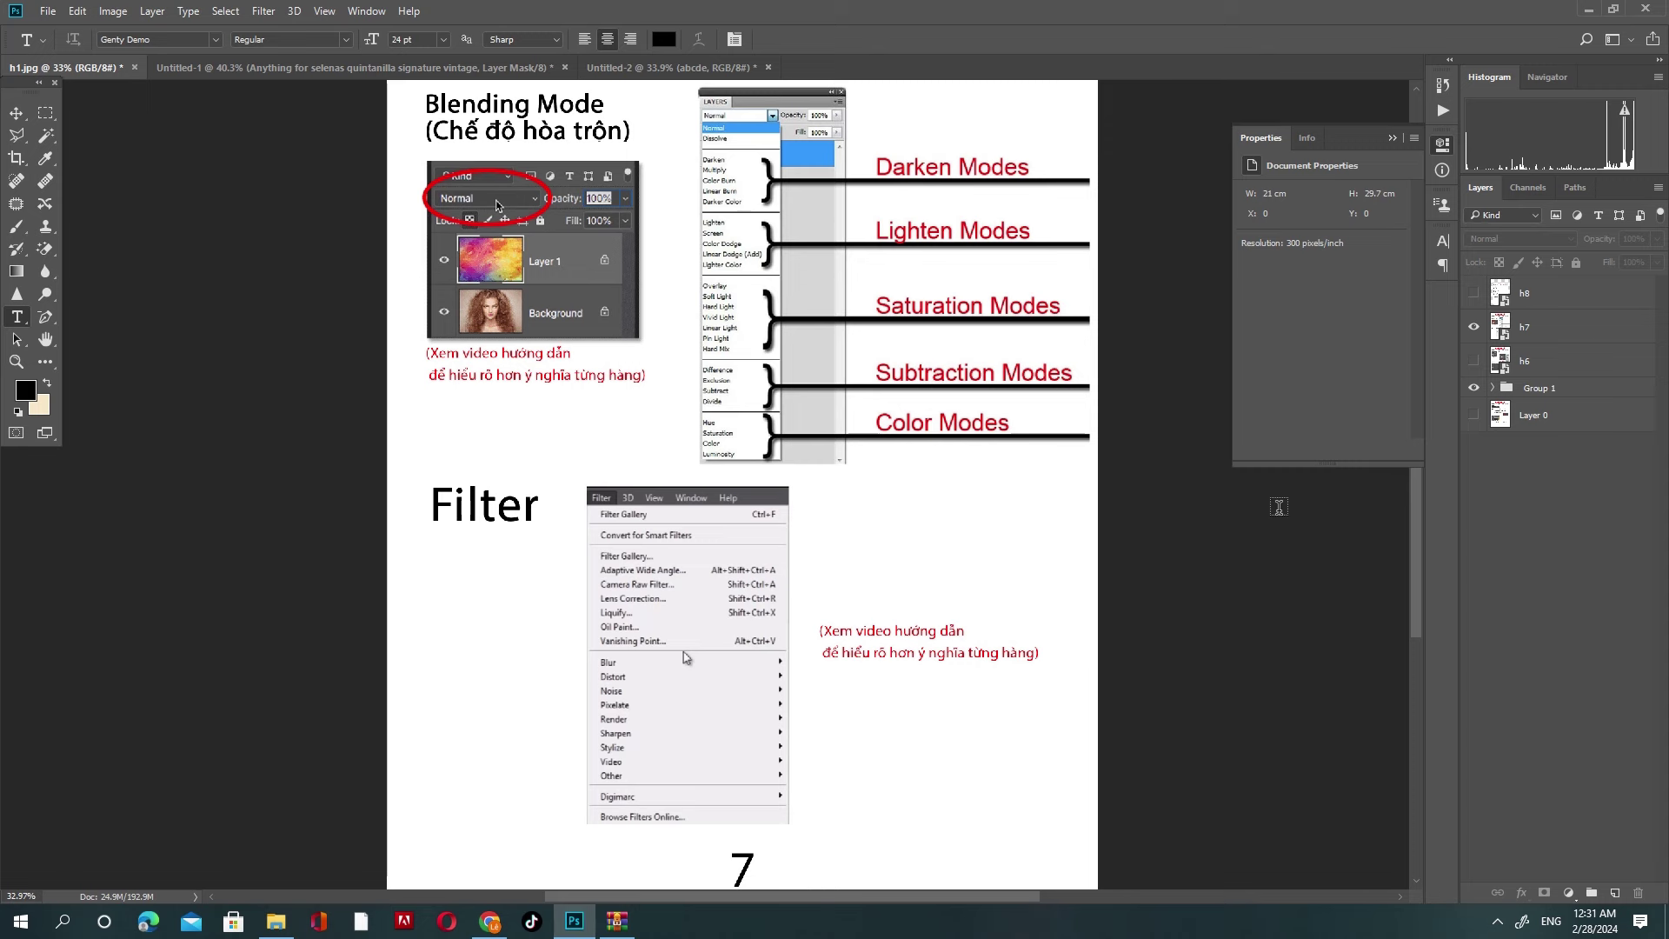
Step: Copy the Rotate View Tool picture from Chrome's Google Images results
key(alt+Tab)
right_click(1250, 334)
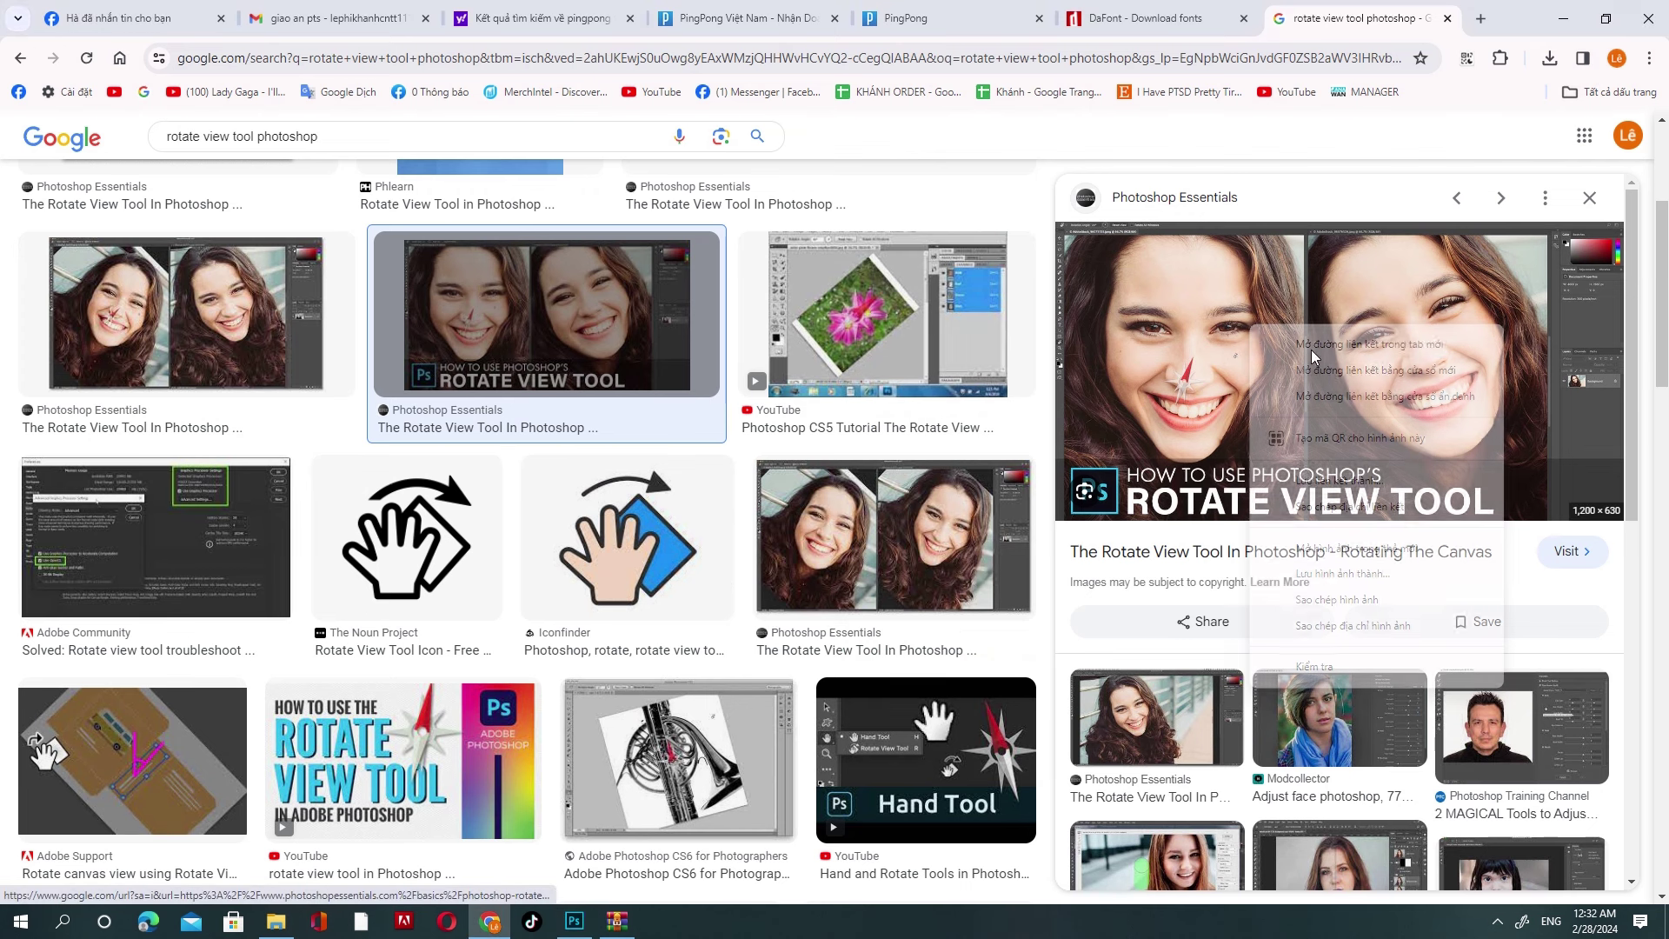
click(1356, 598)
key(alt+Tab)
Step: Paste the Rotate View Tool picture, scale it across page 7's lower area, then start a solid colour fill
key(ctrl+v)
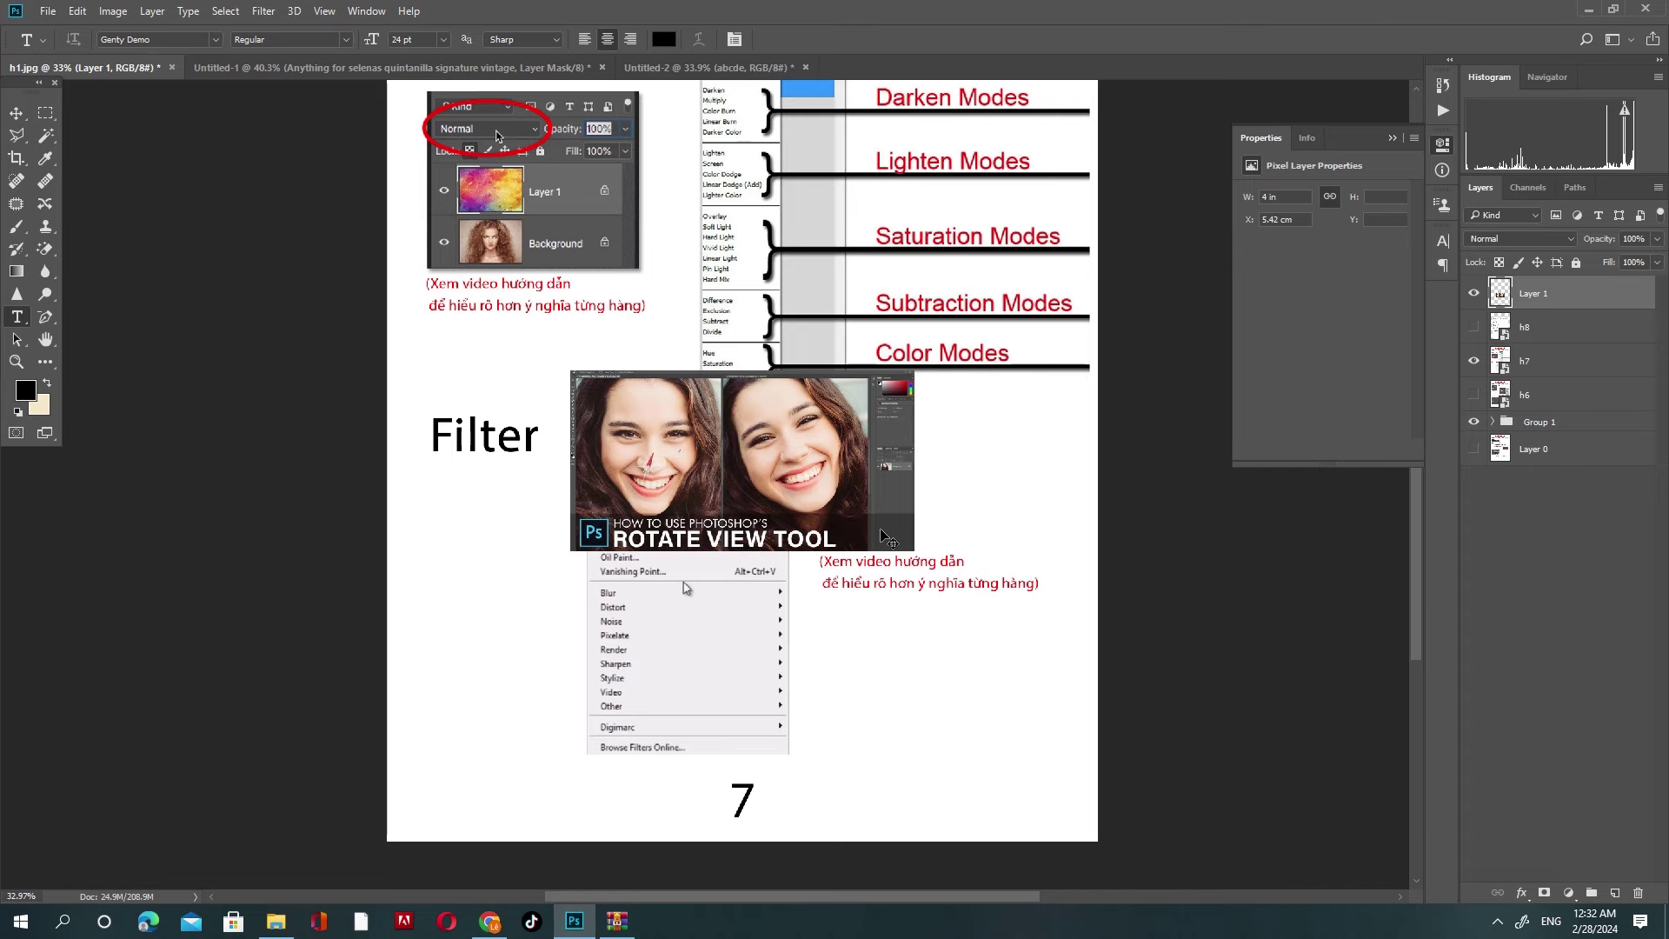
key(ctrl+t)
drag(913, 553, 1066, 626)
drag(997, 489, 997, 617)
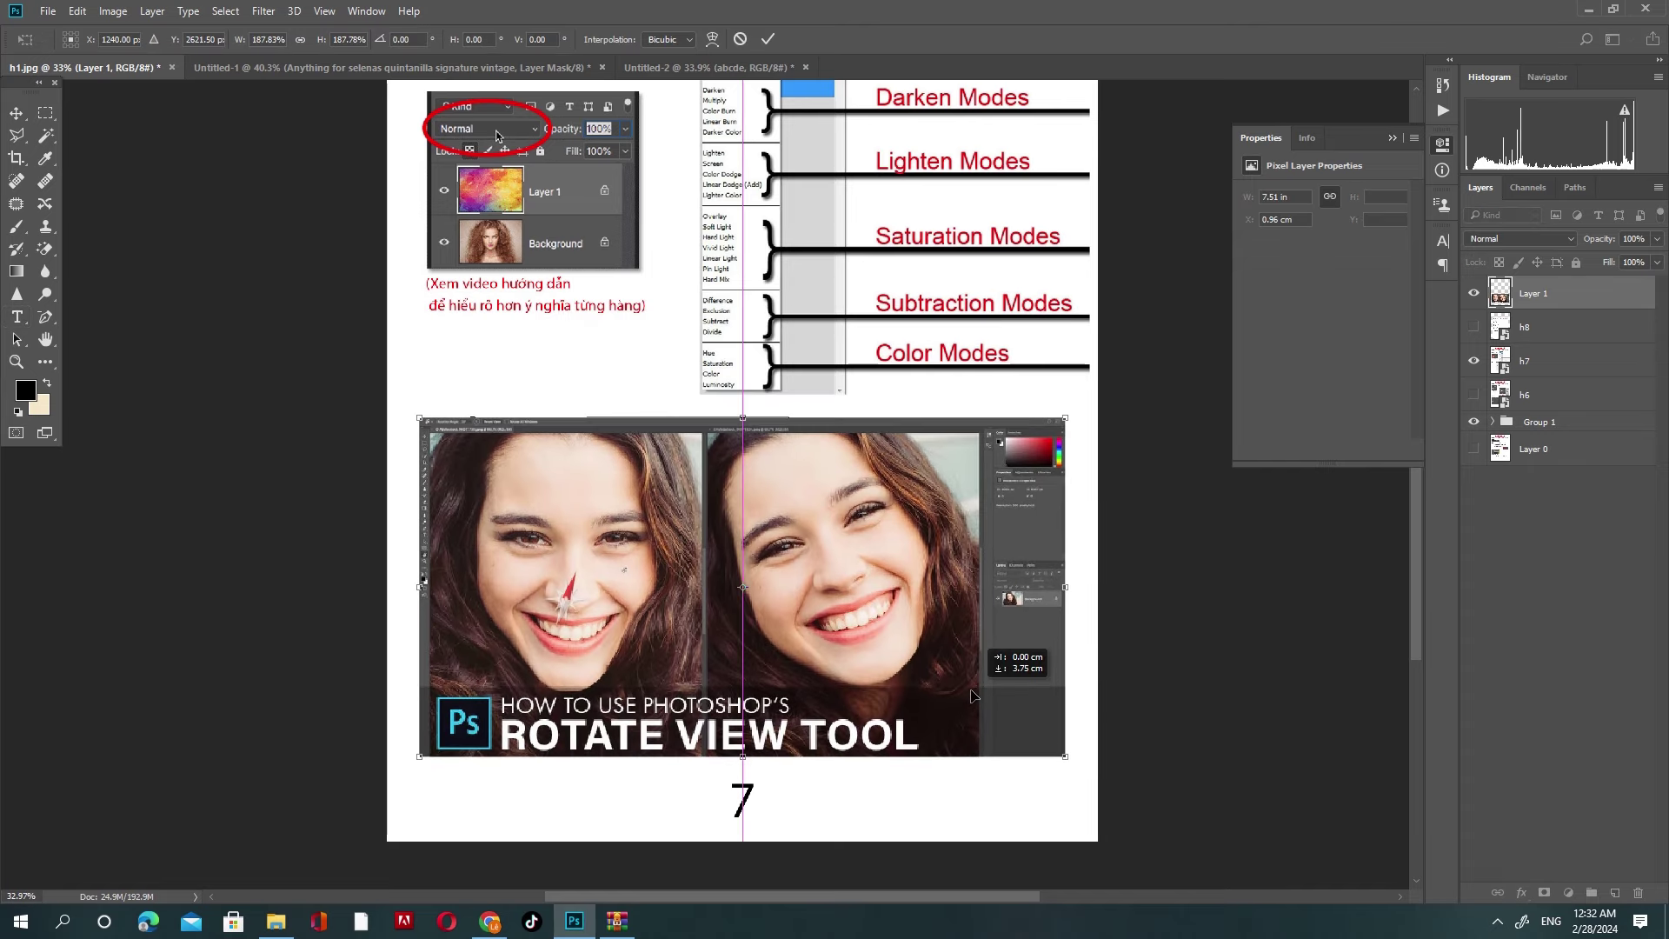
drag(1079, 782, 1083, 784)
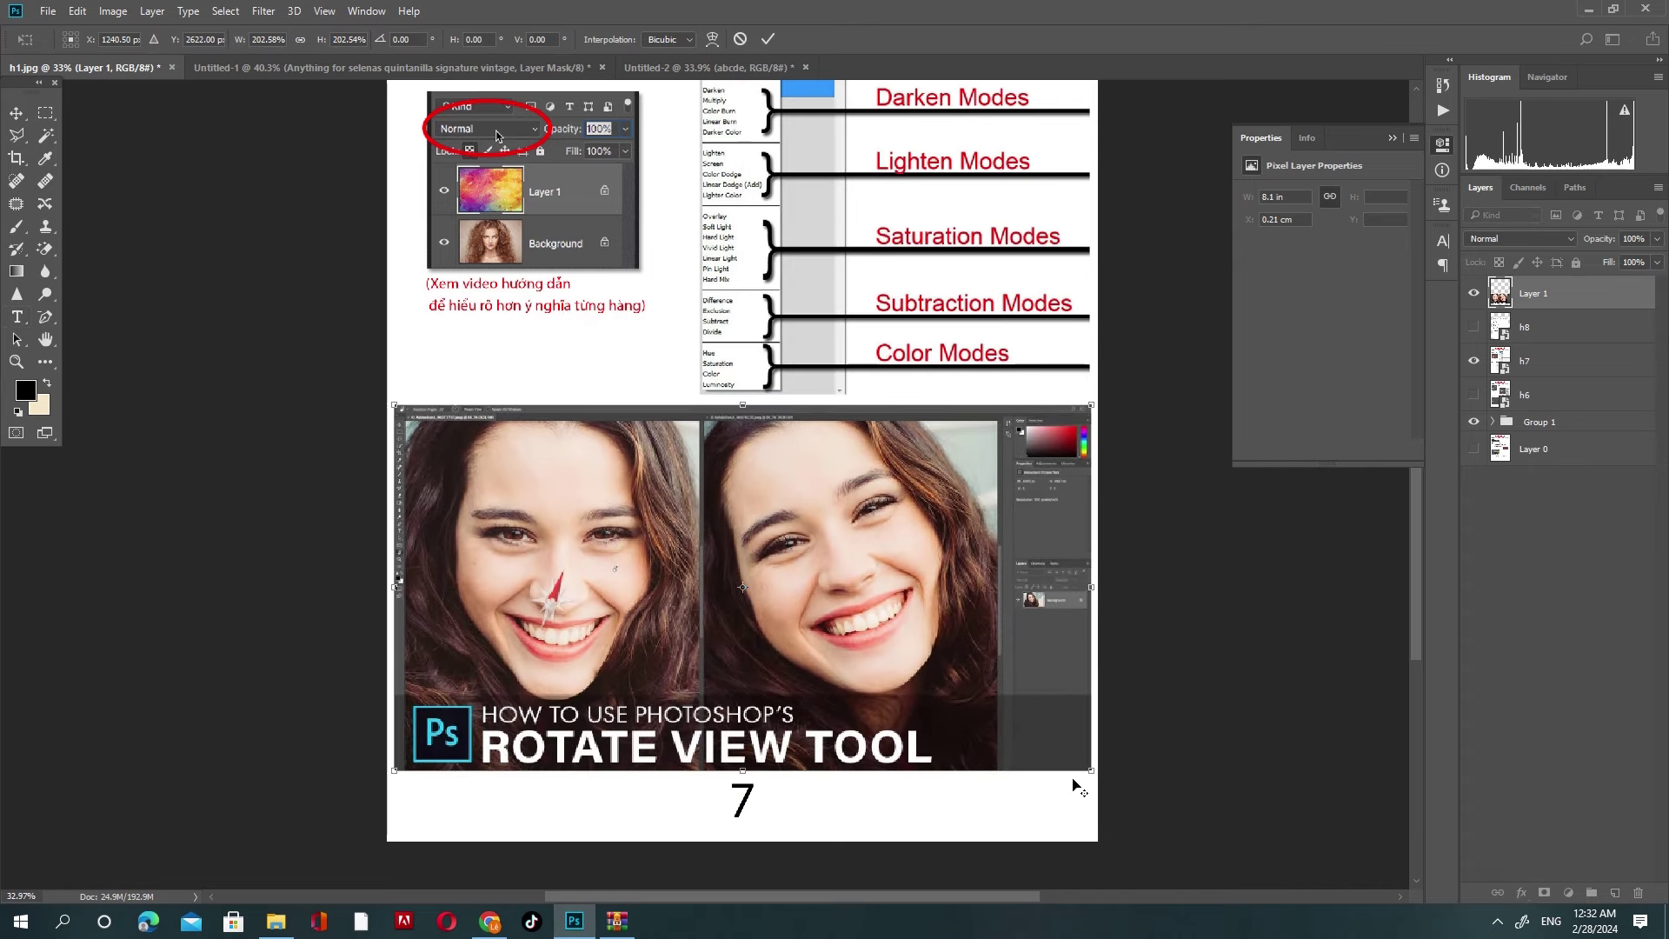
key(Return)
key(t)
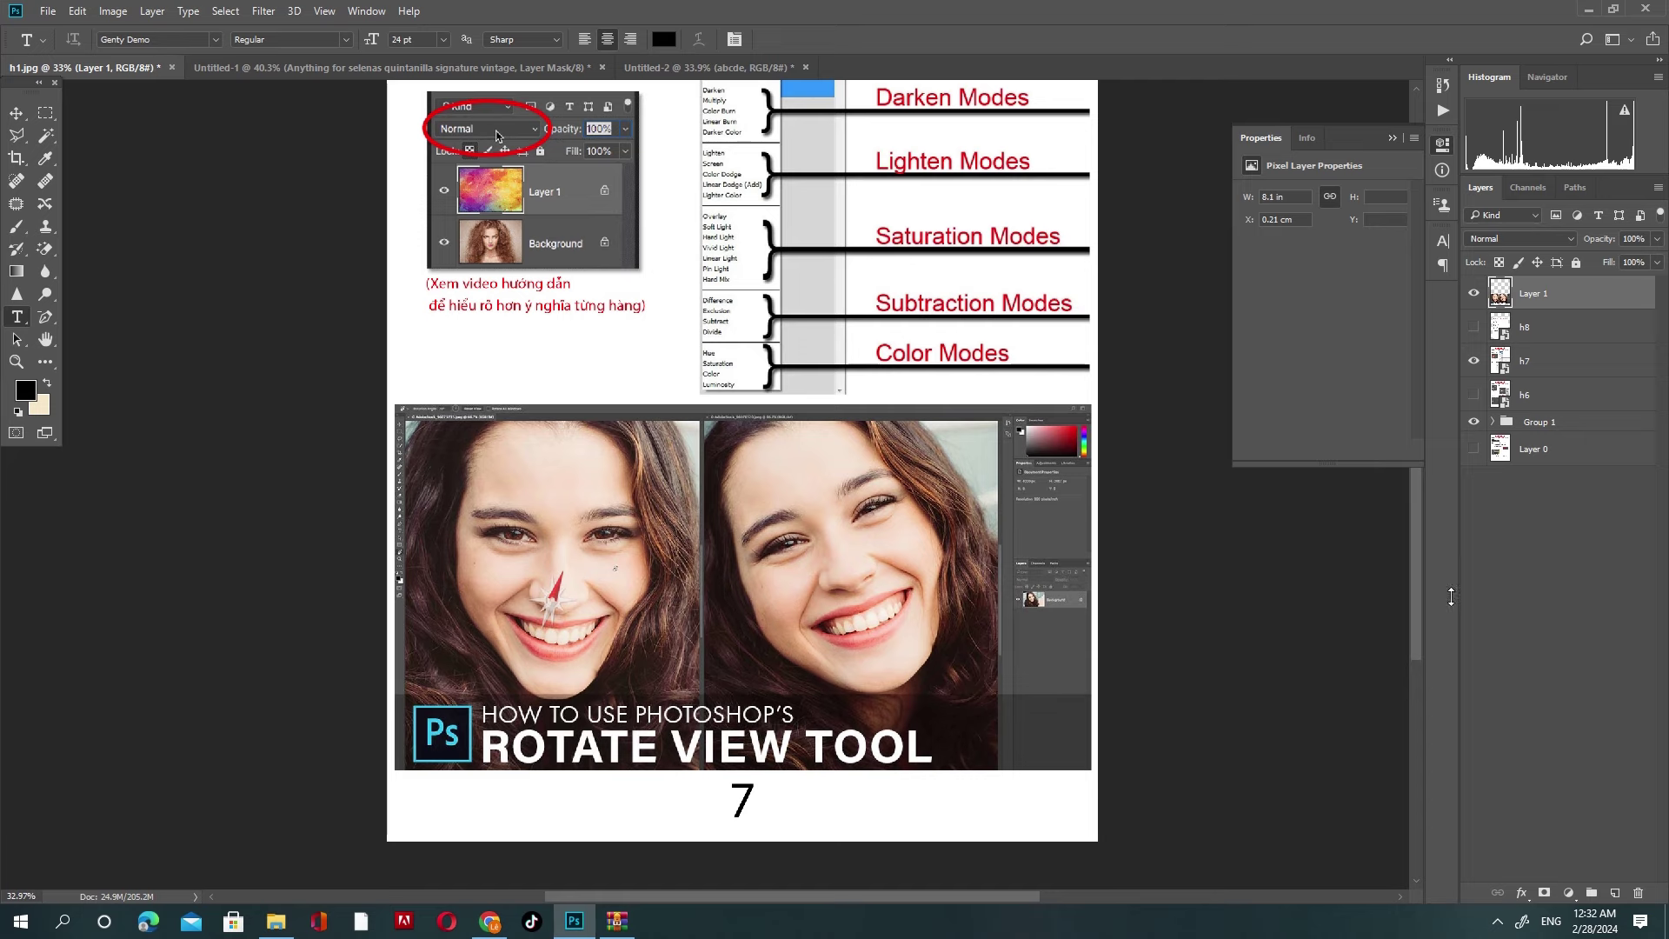
click(1574, 892)
Step: Add a red Solid Color fill layer clipped to the pasted picture
click(1583, 518)
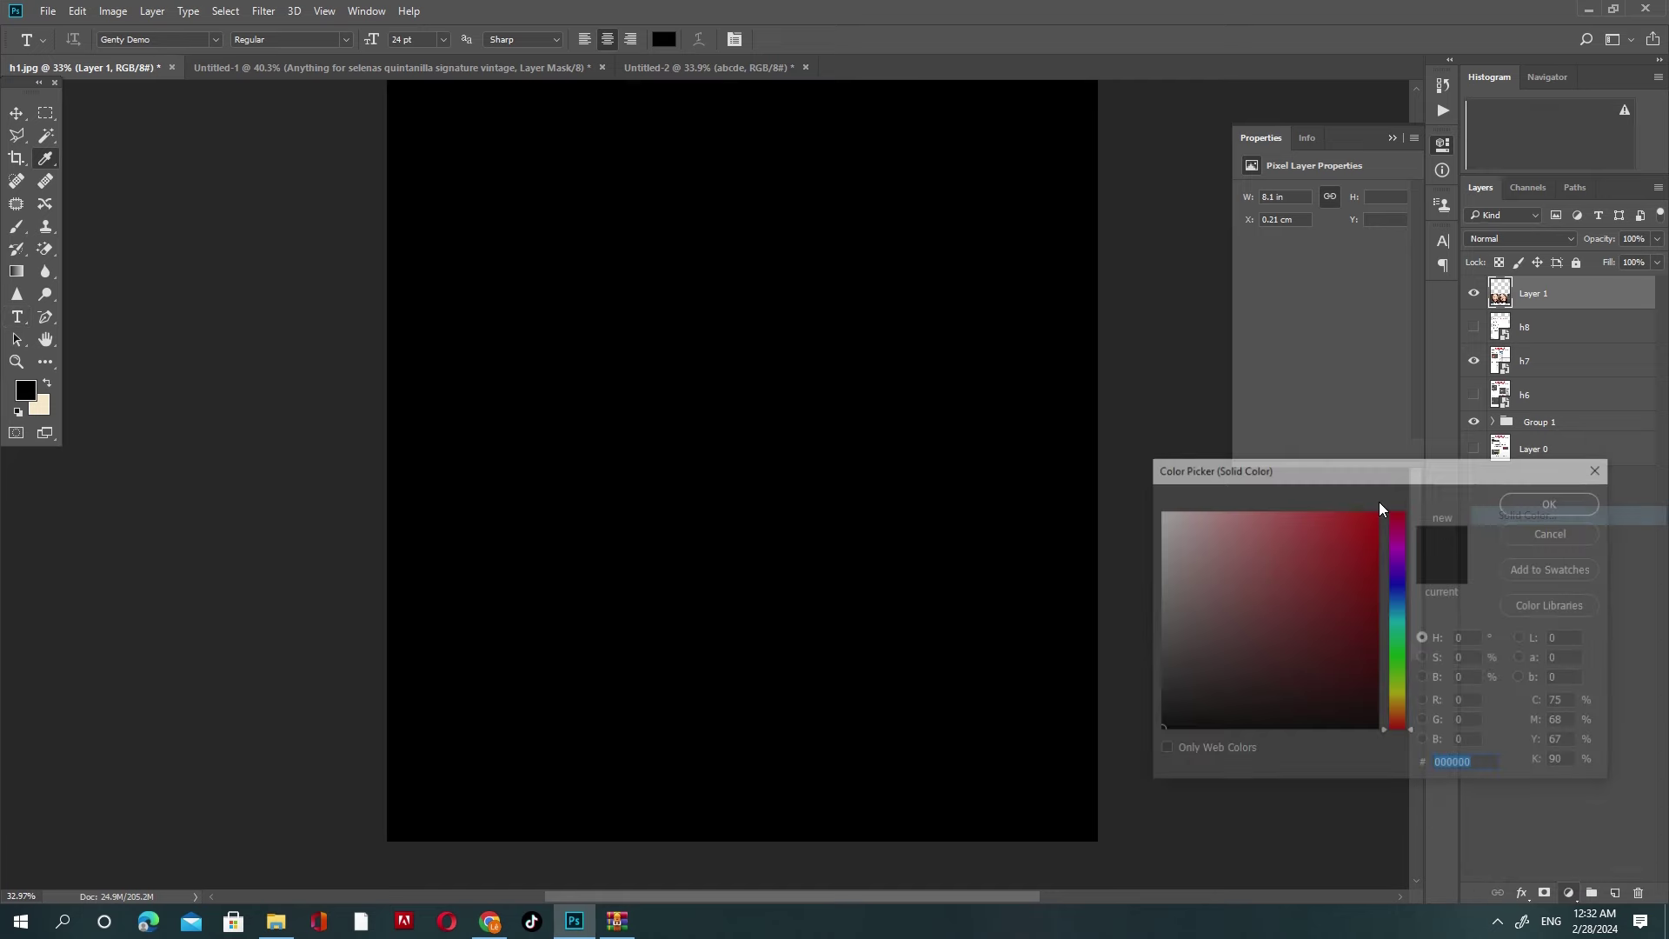
click(1363, 547)
key(Return)
right_click(1608, 296)
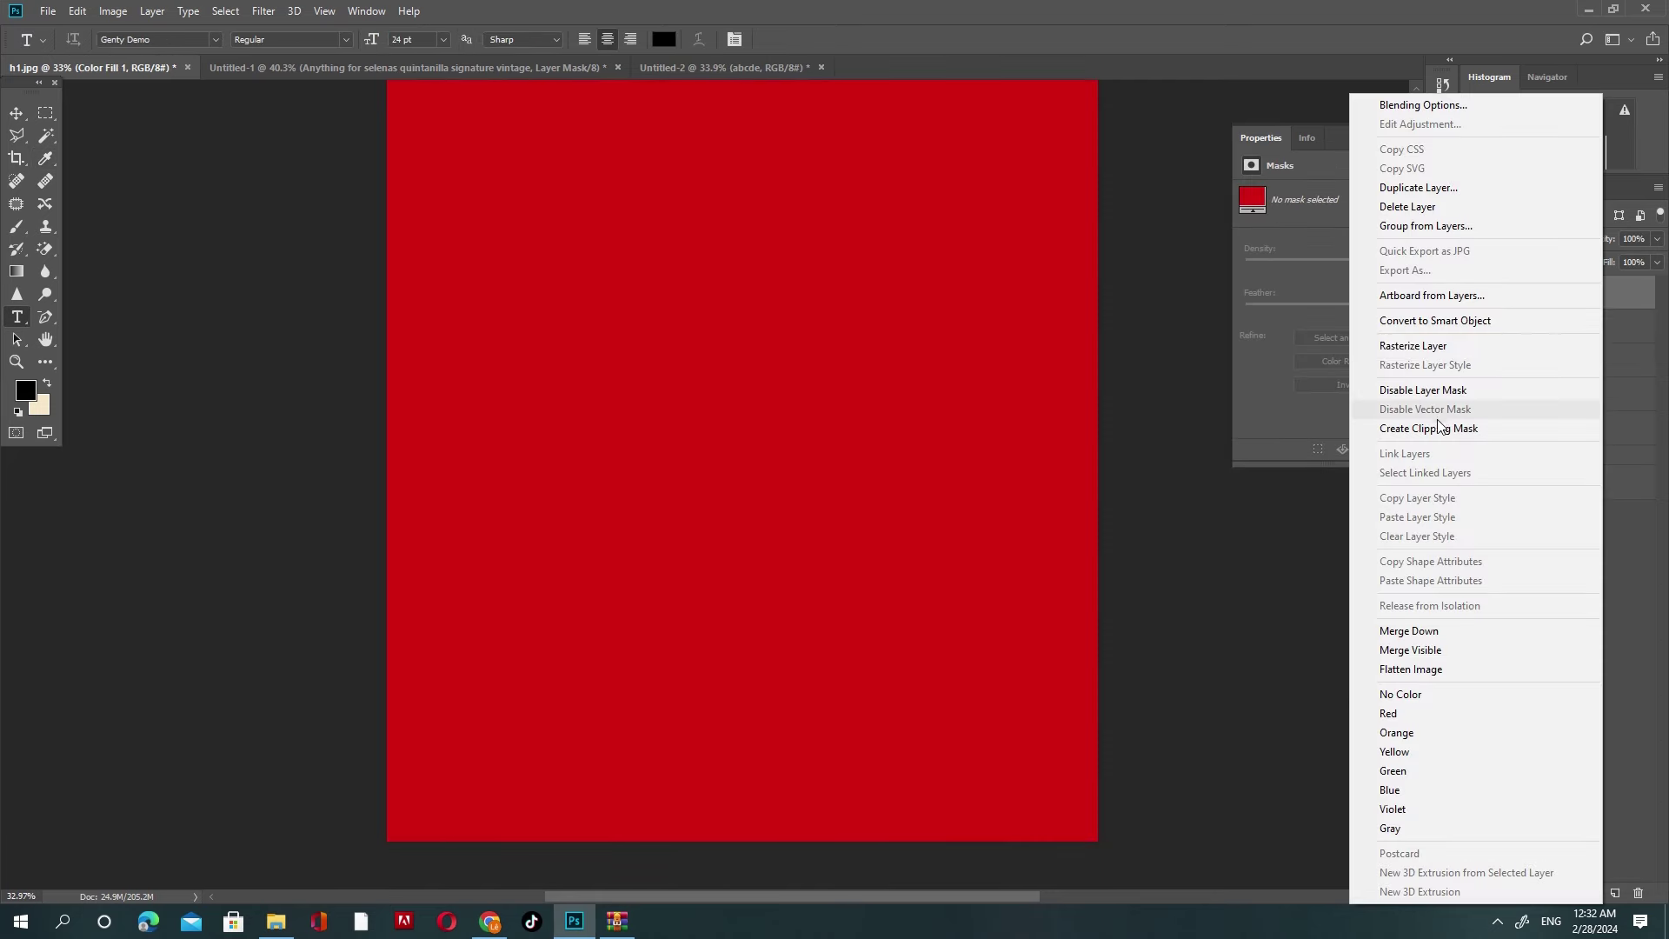
click(1429, 429)
Step: Set Color Fill 1 to Dissolve, hide it, and select the picture layer
scroll(908, 322, up, 3)
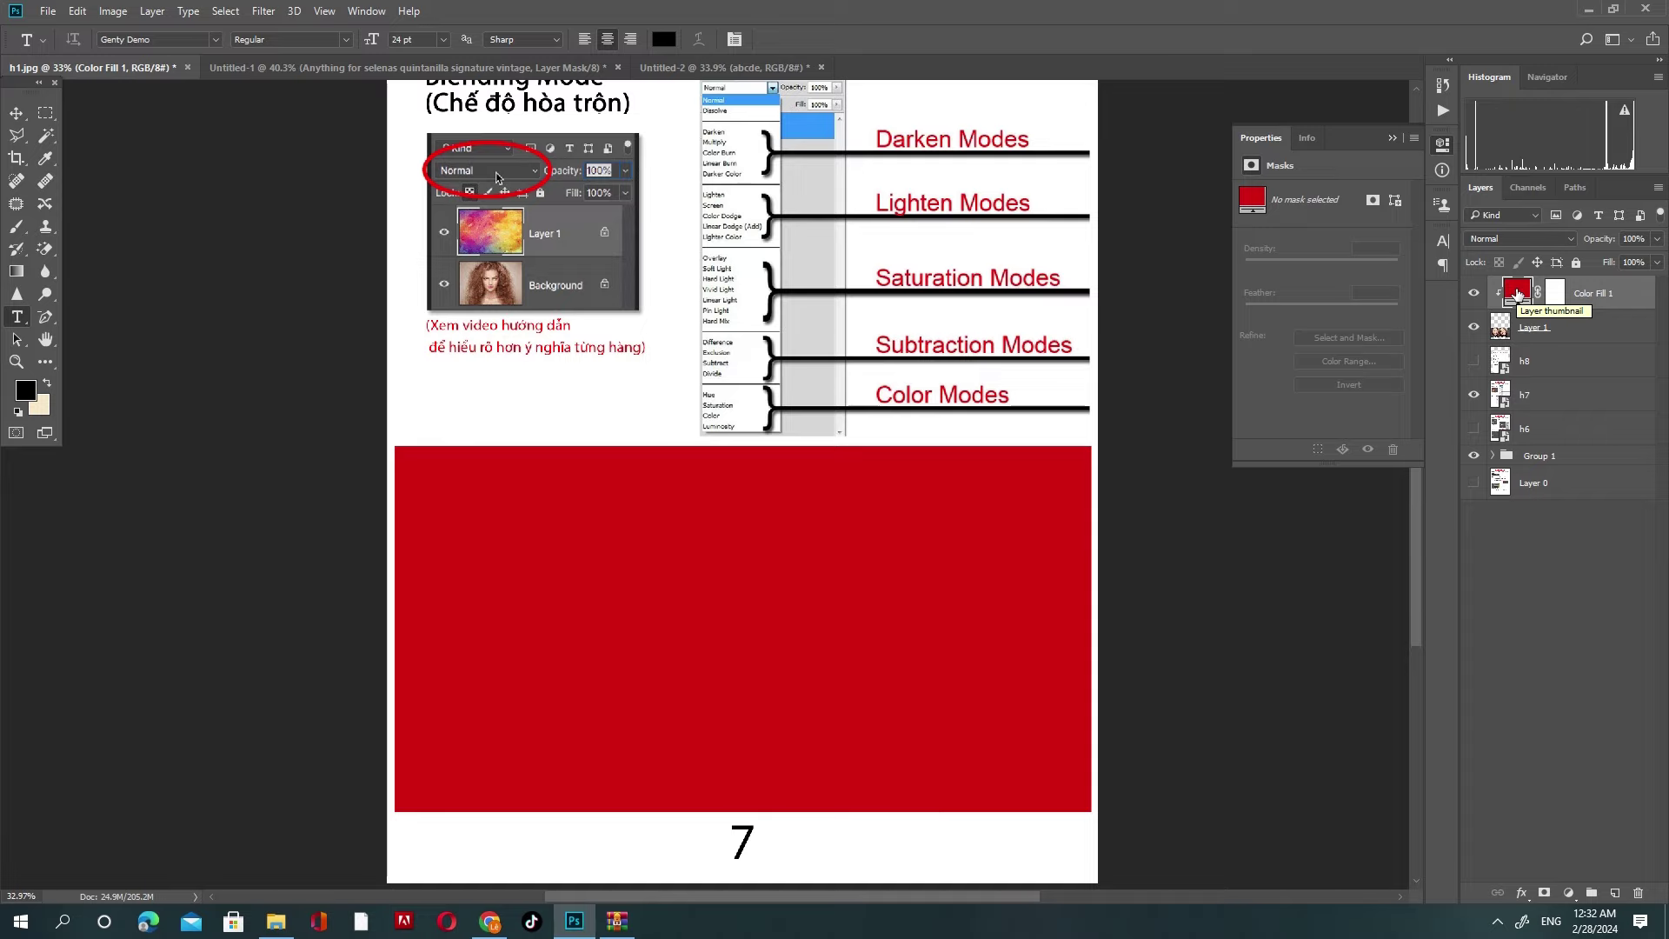
click(1520, 242)
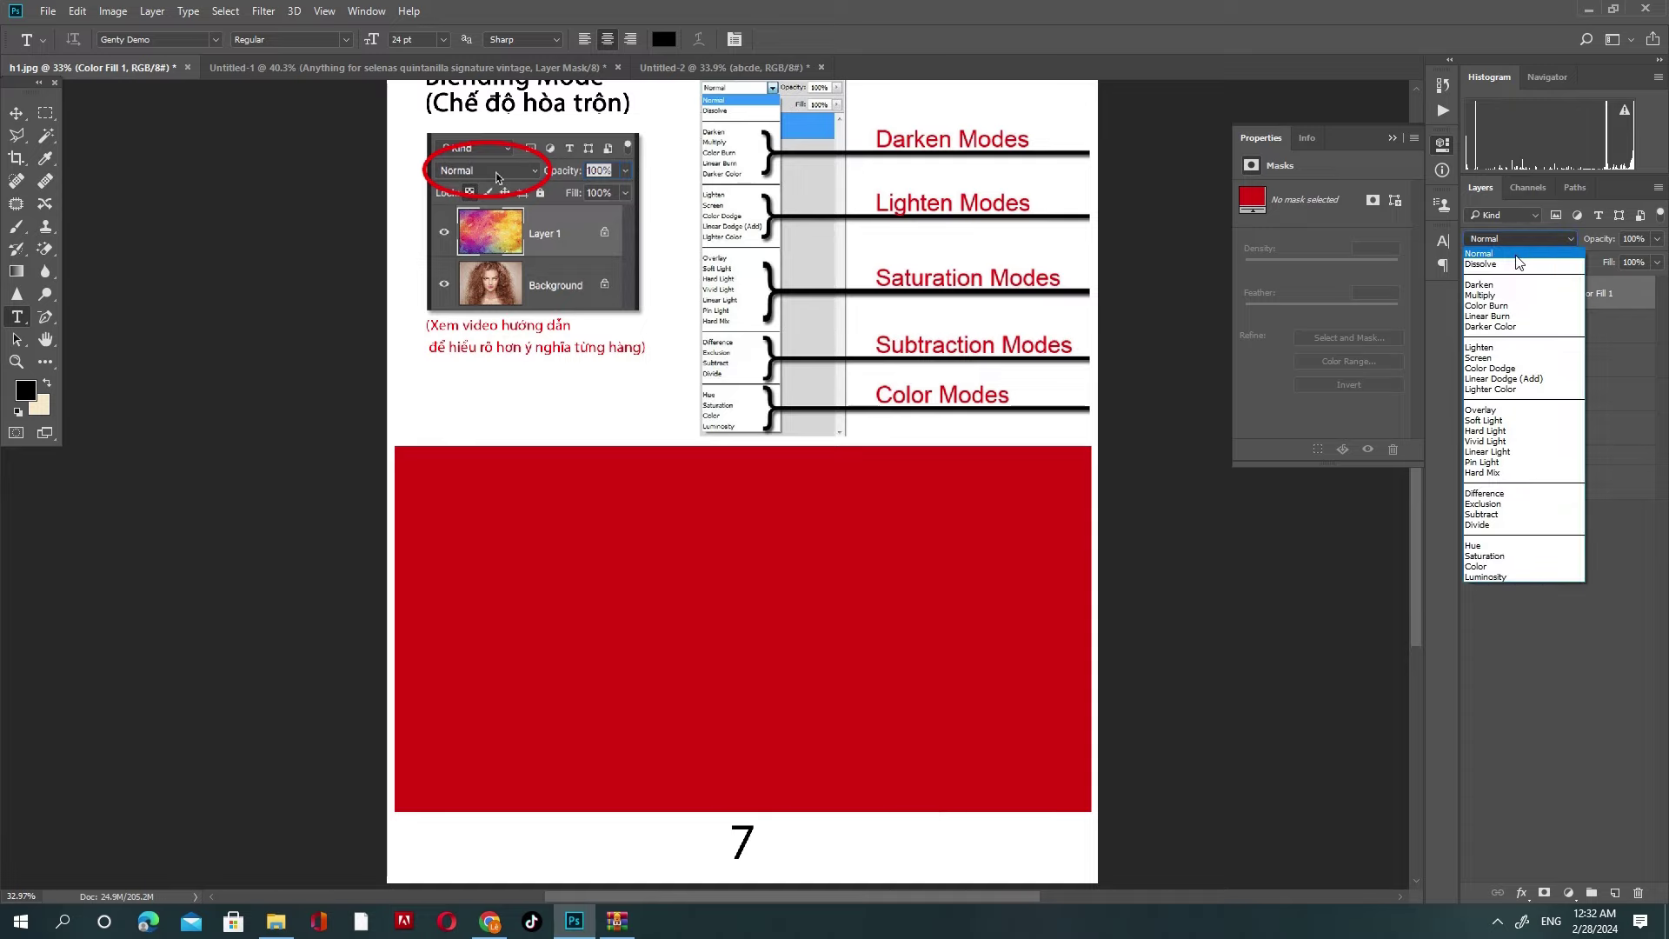
click(1510, 268)
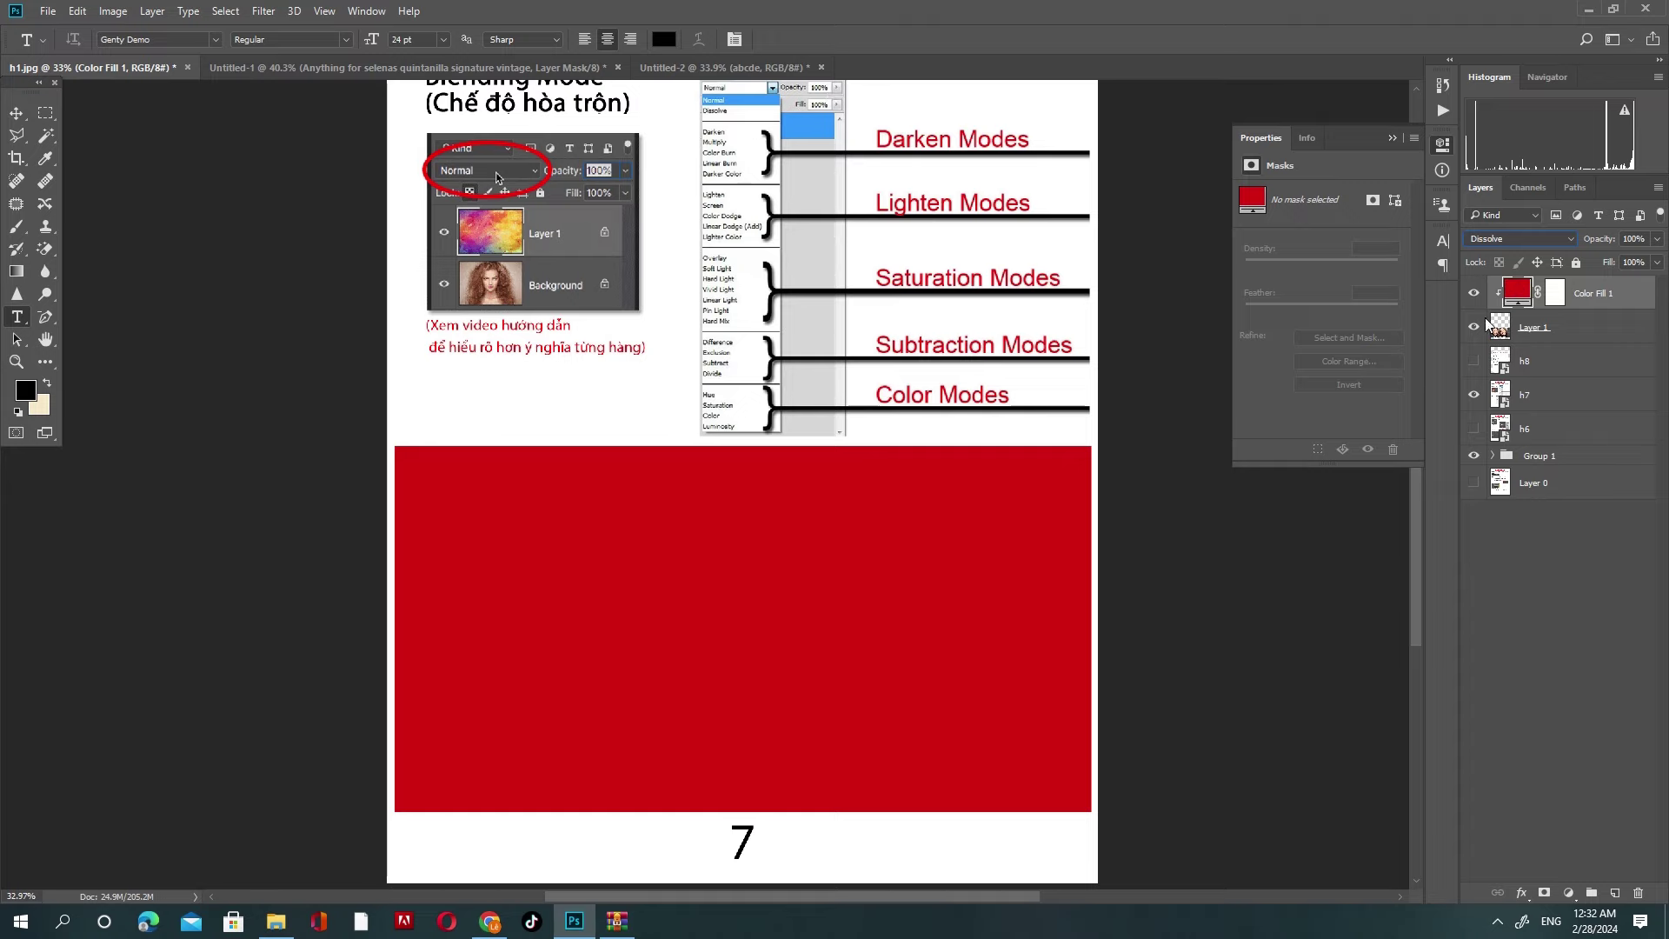
click(1473, 293)
click(1519, 327)
Step: Set the picture layer to Dissolve, then show the red fill and blend it with Darken
click(1510, 239)
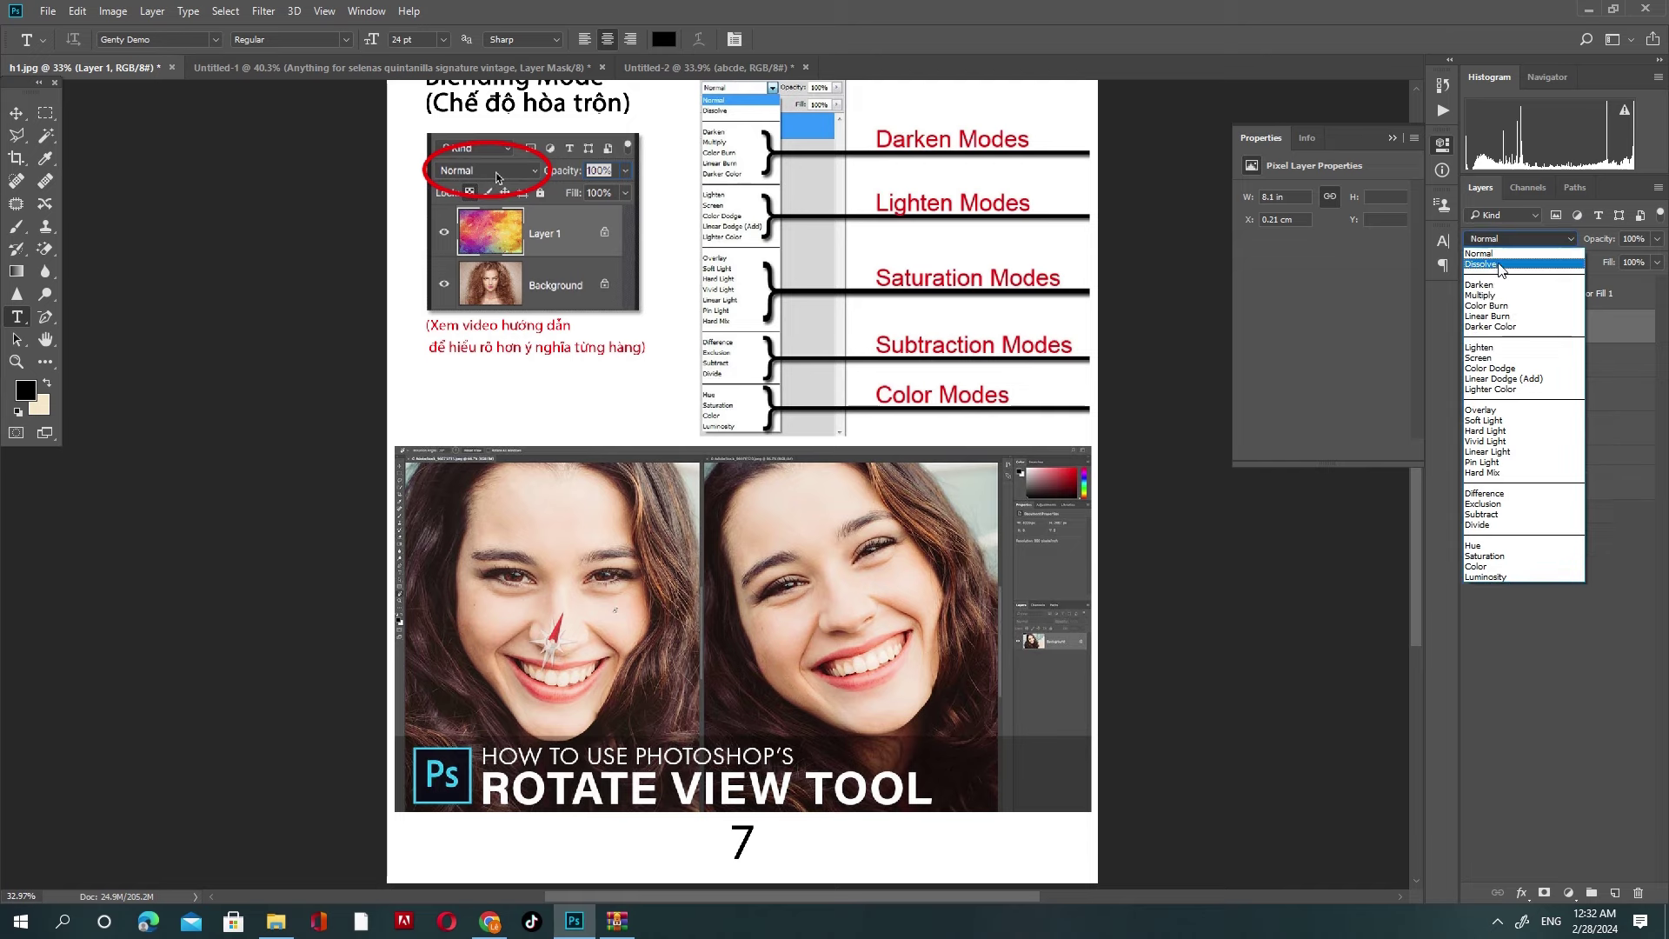
click(1499, 264)
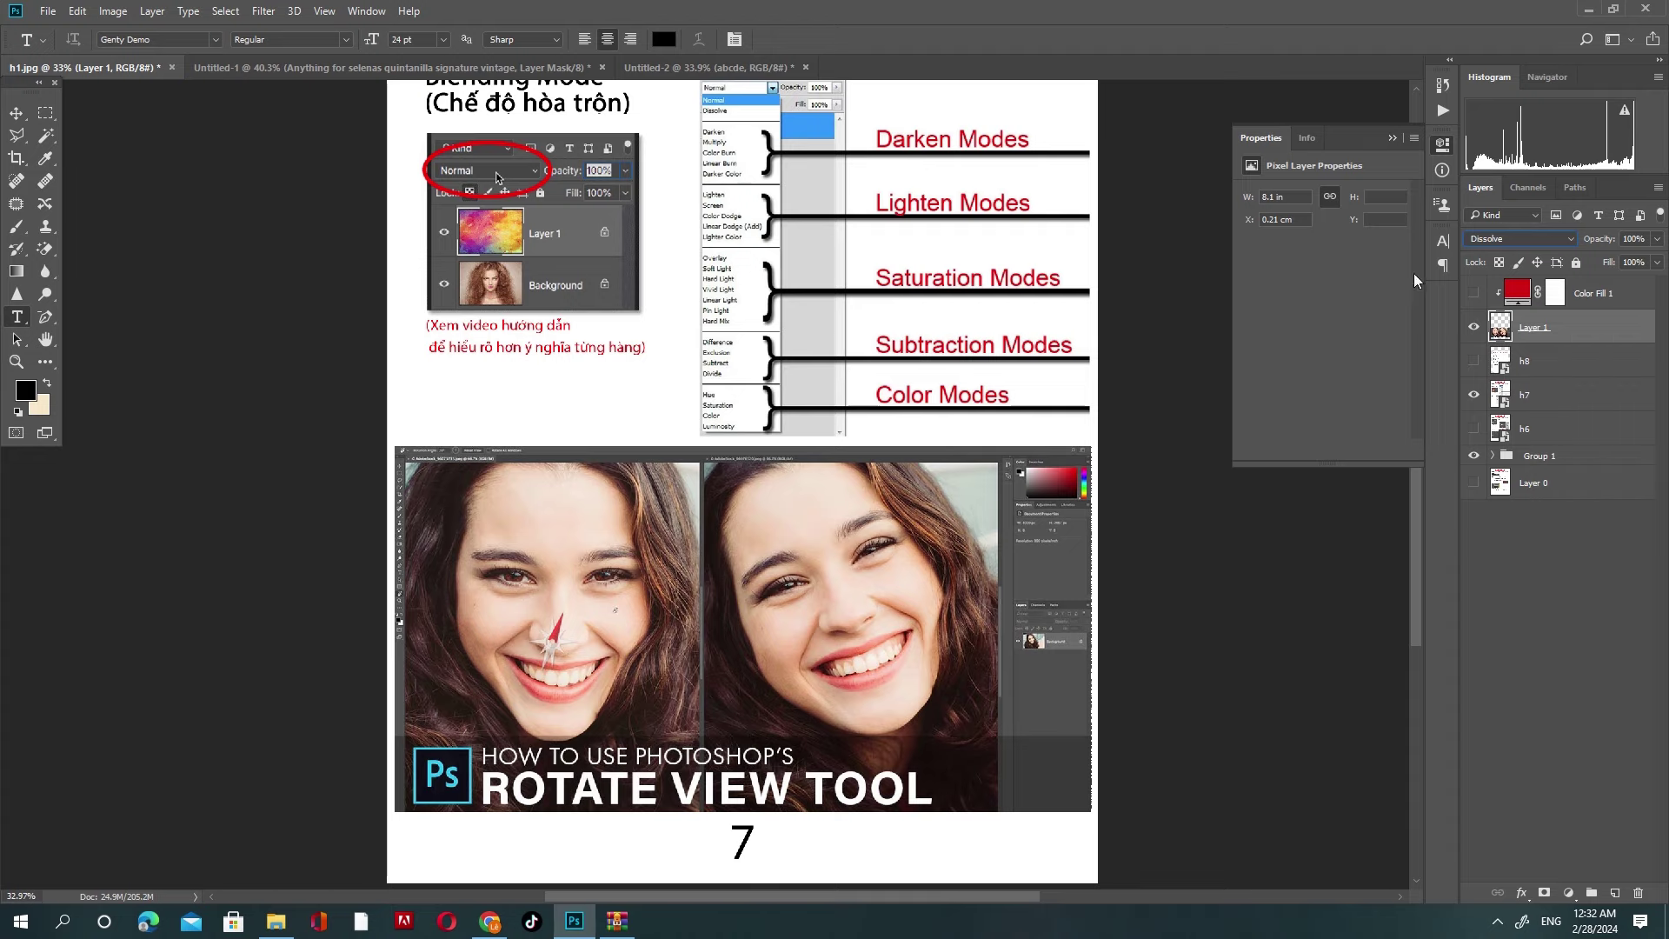
click(1474, 293)
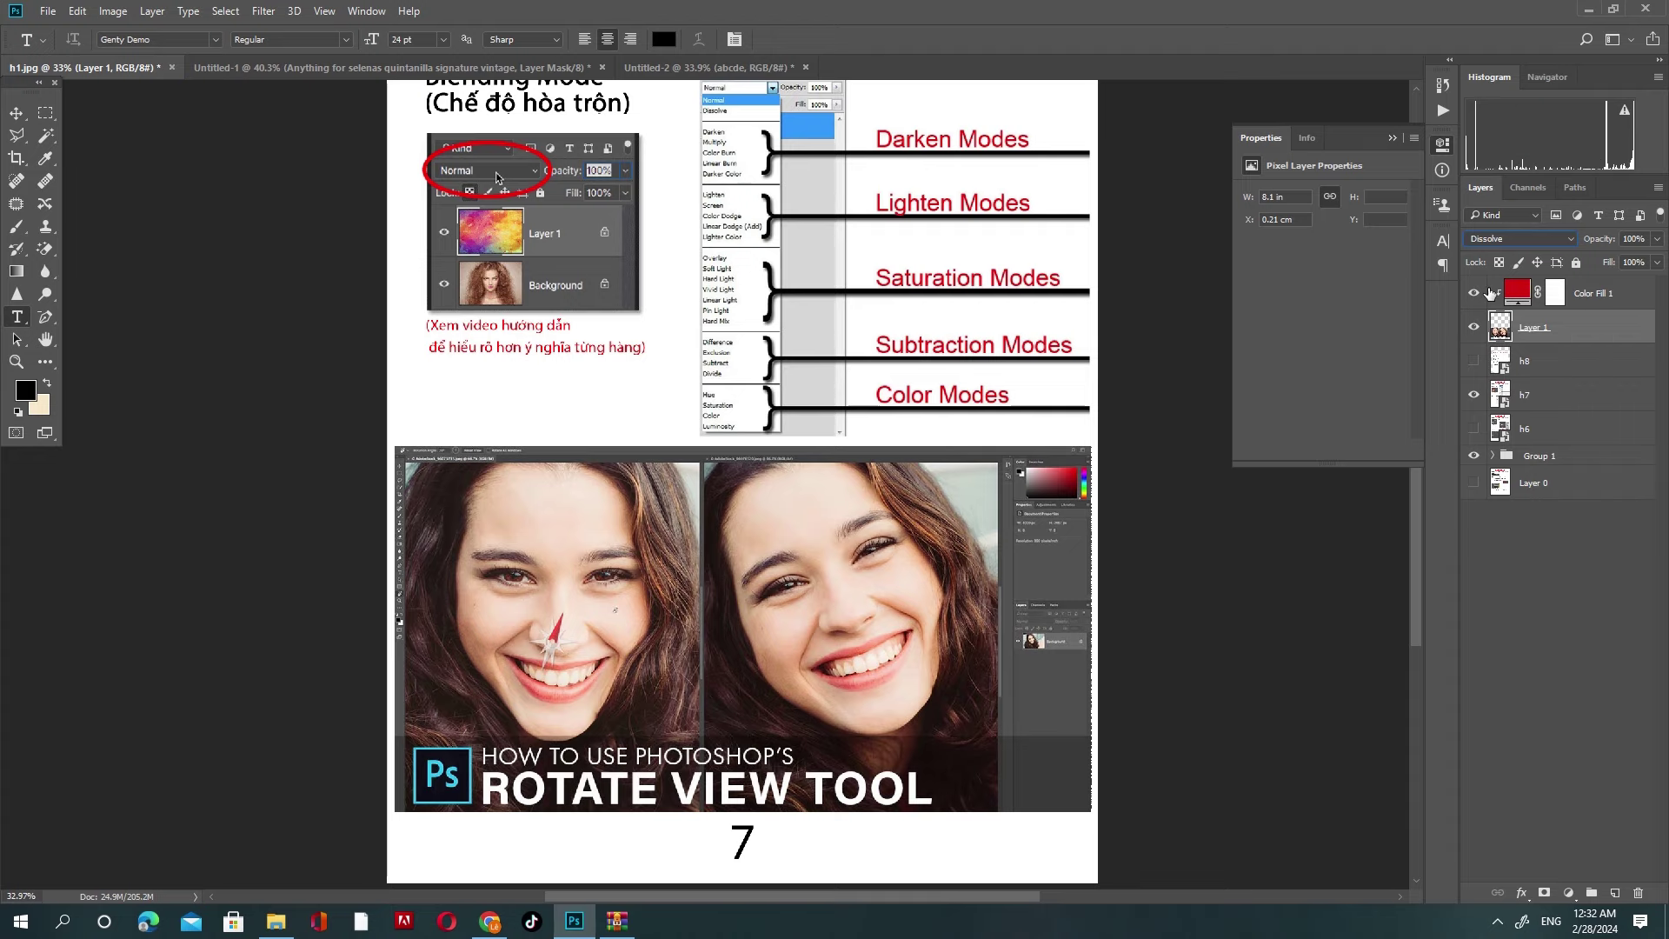
click(1513, 295)
click(1504, 236)
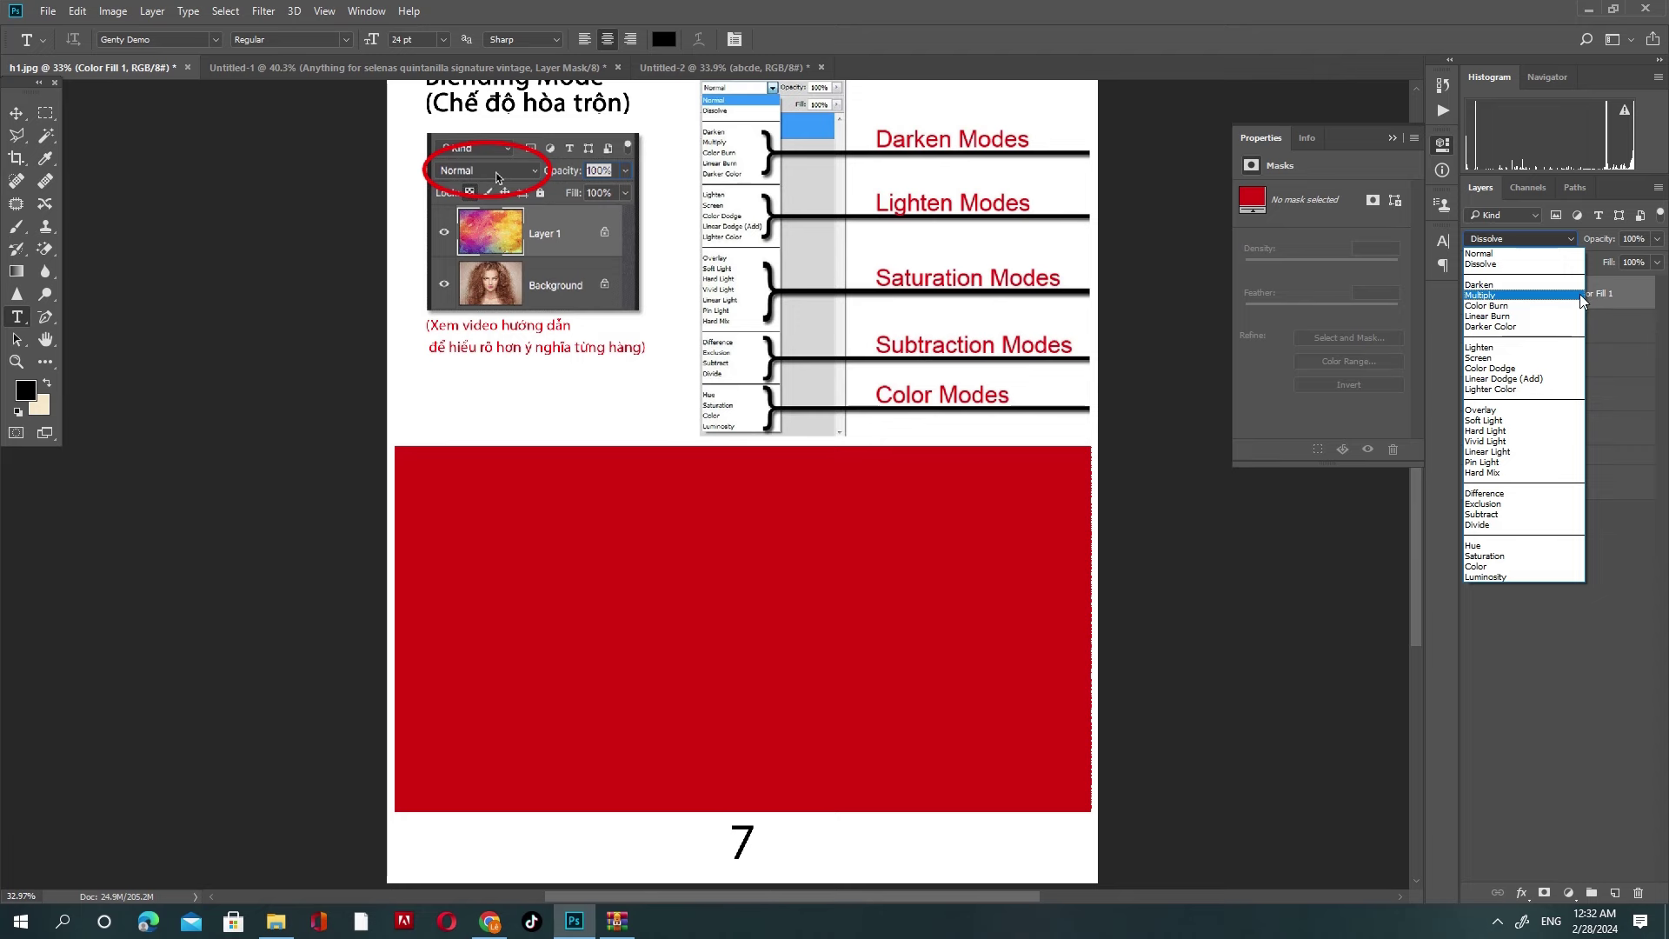
click(1549, 284)
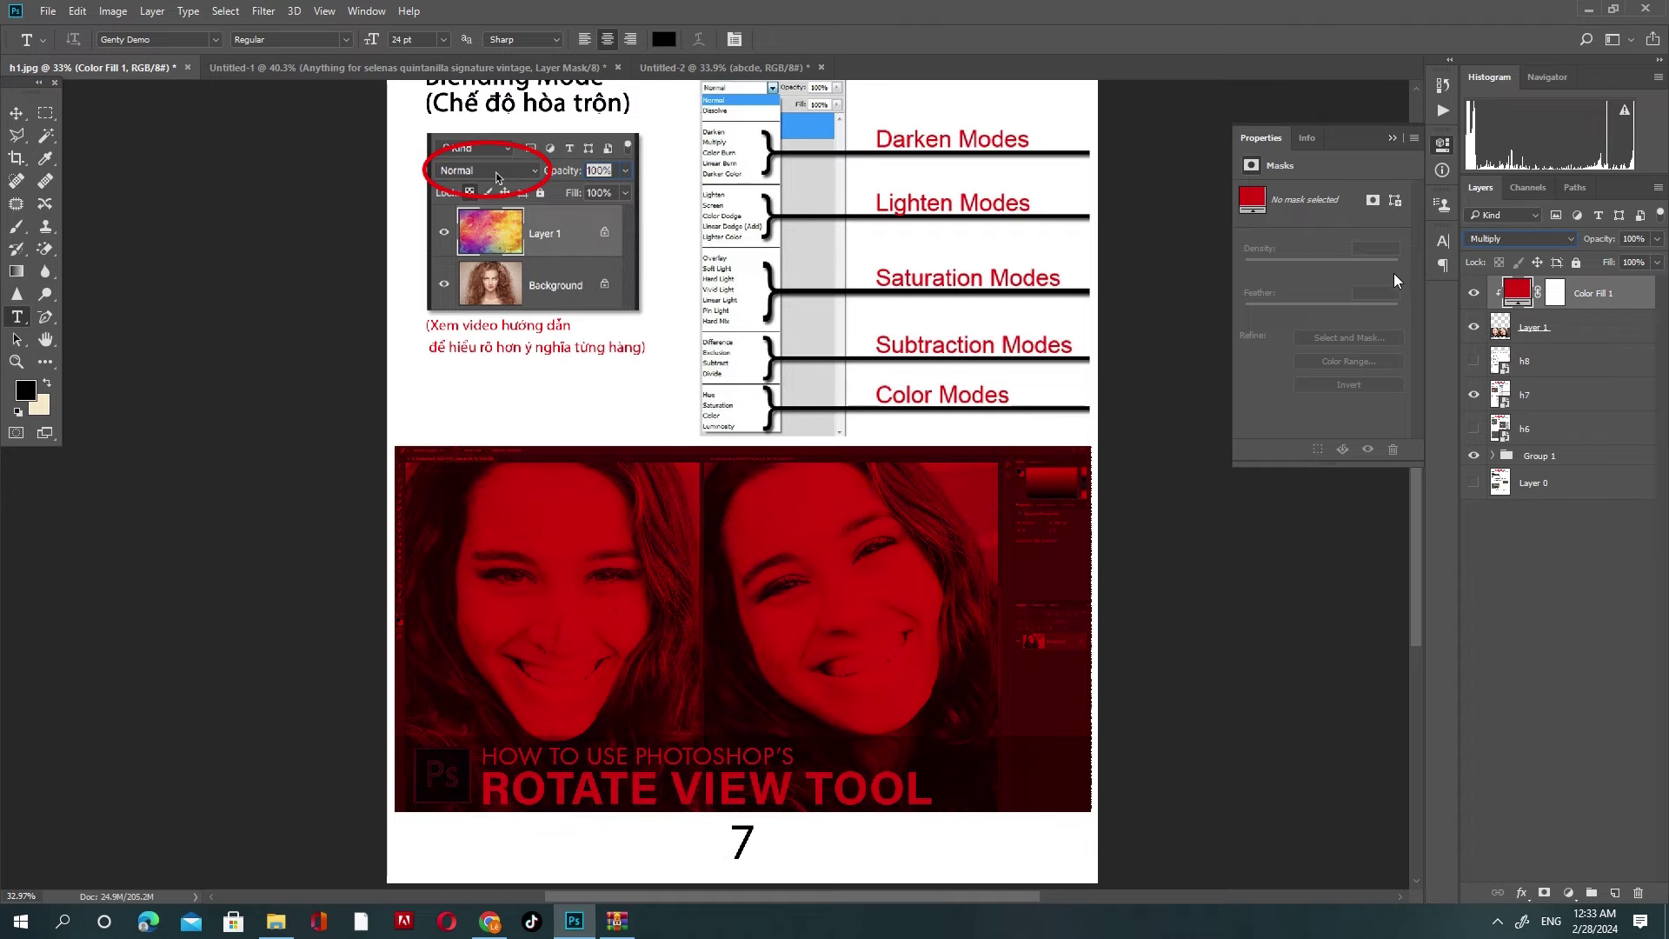
Step: Cycle the red fill through Dissolve, Darken, Multiply, Color Burn and Lighten, ending on Color Dodge
click(1541, 238)
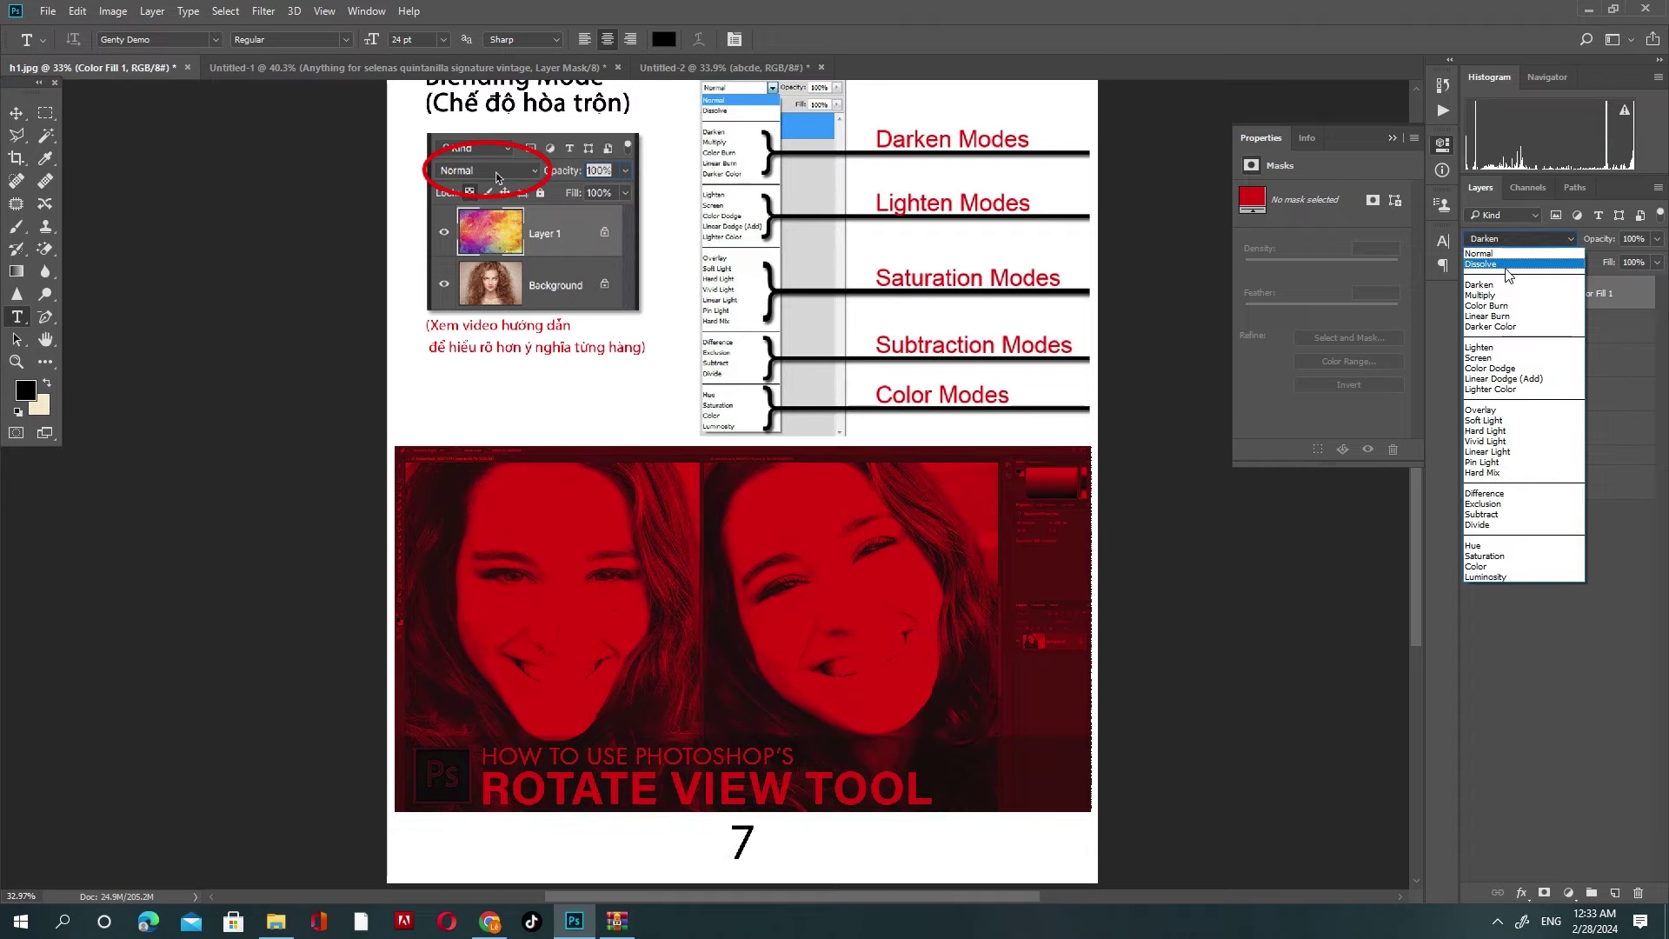
click(1502, 263)
click(1511, 235)
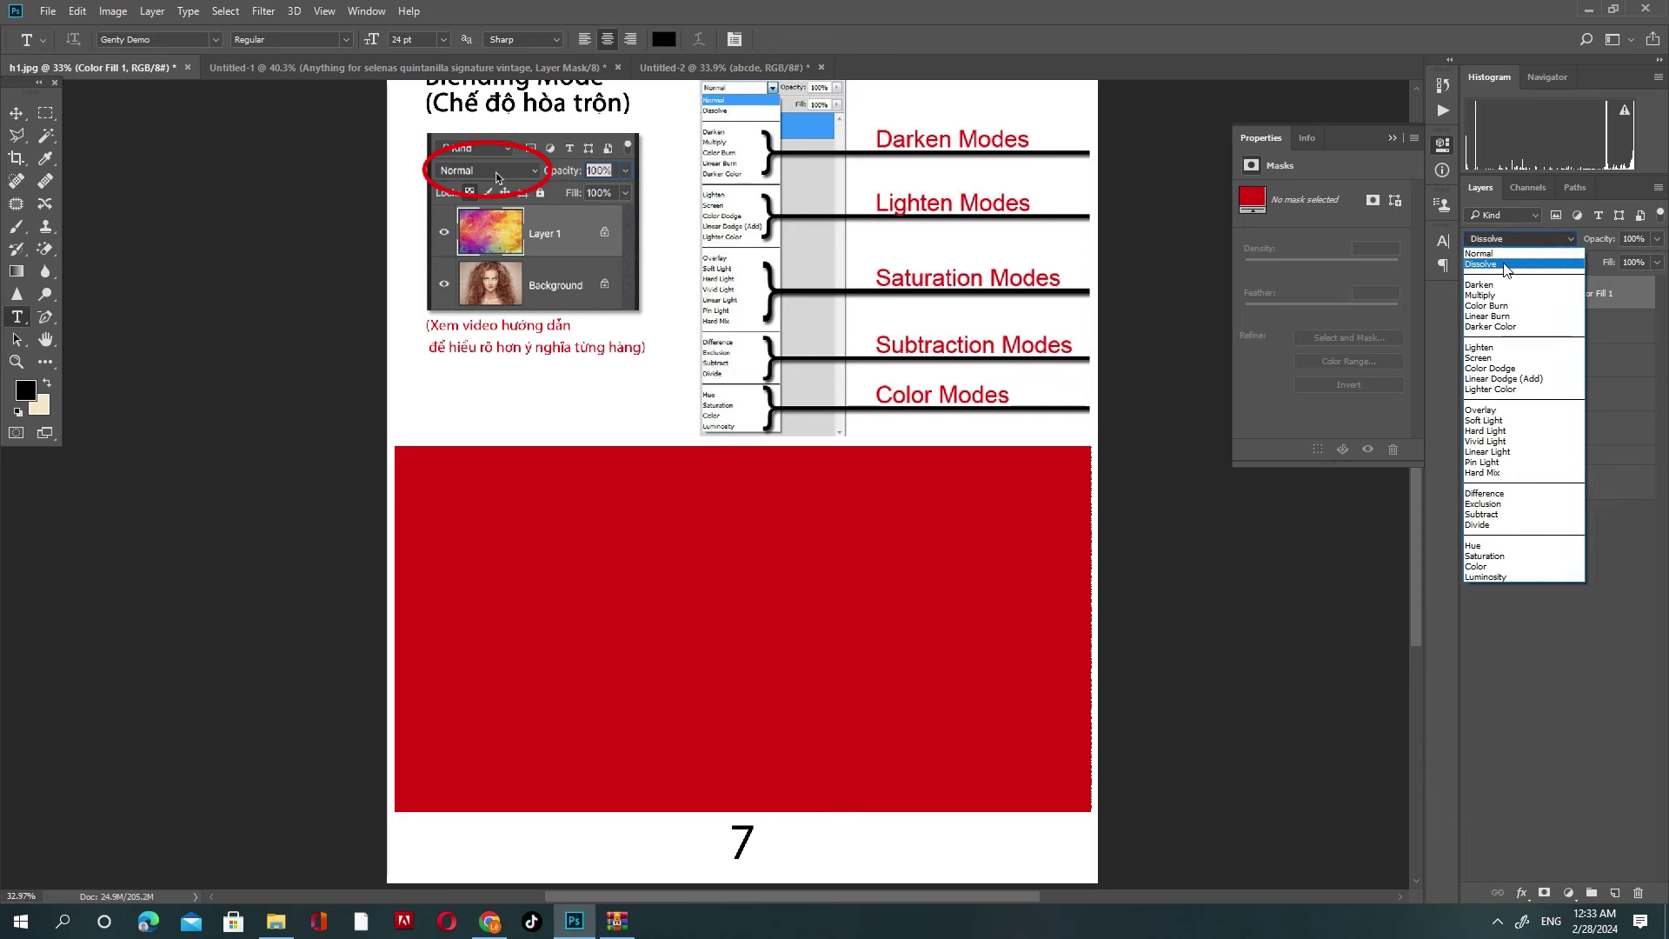
click(1511, 285)
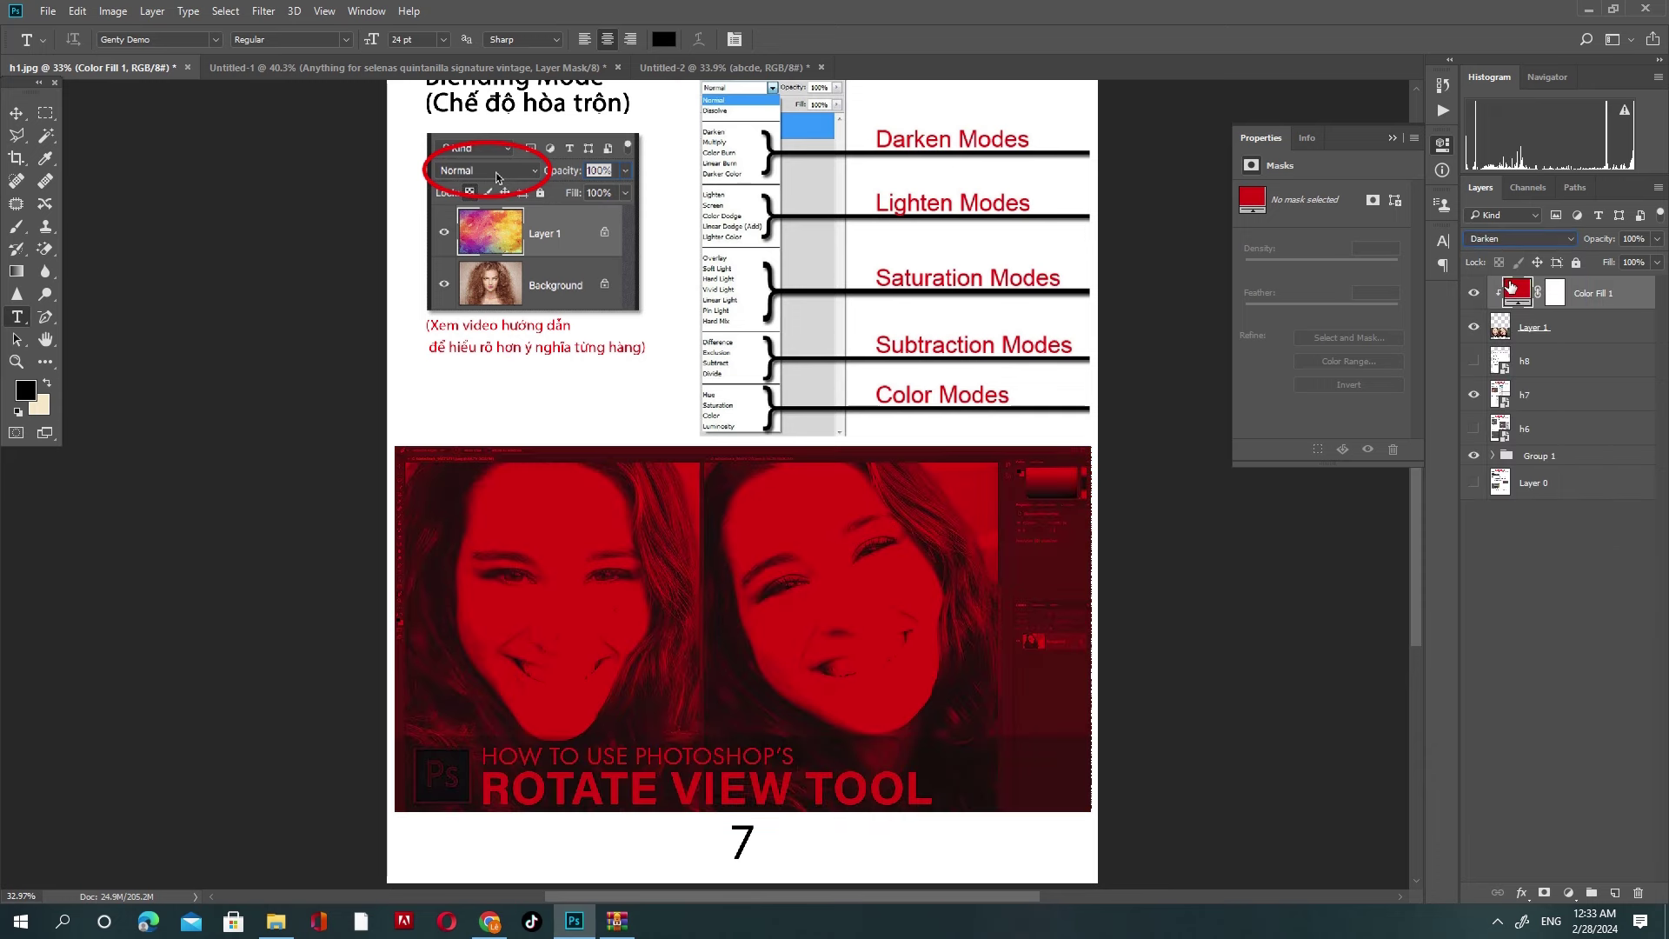
key(Down)
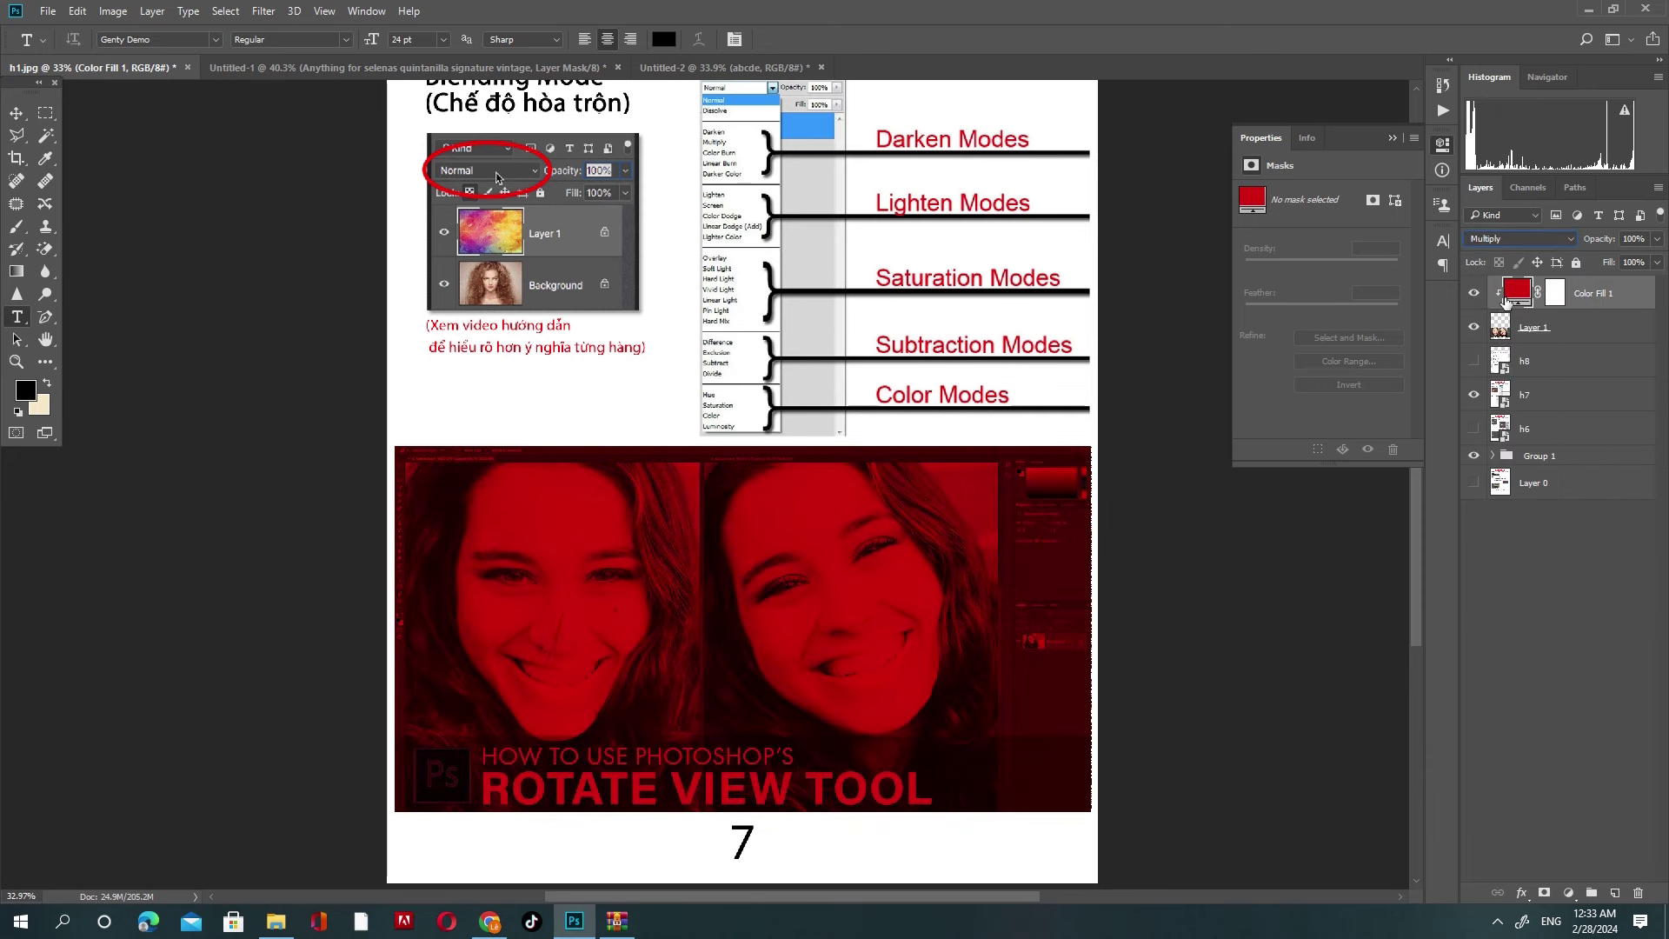
key(Down)
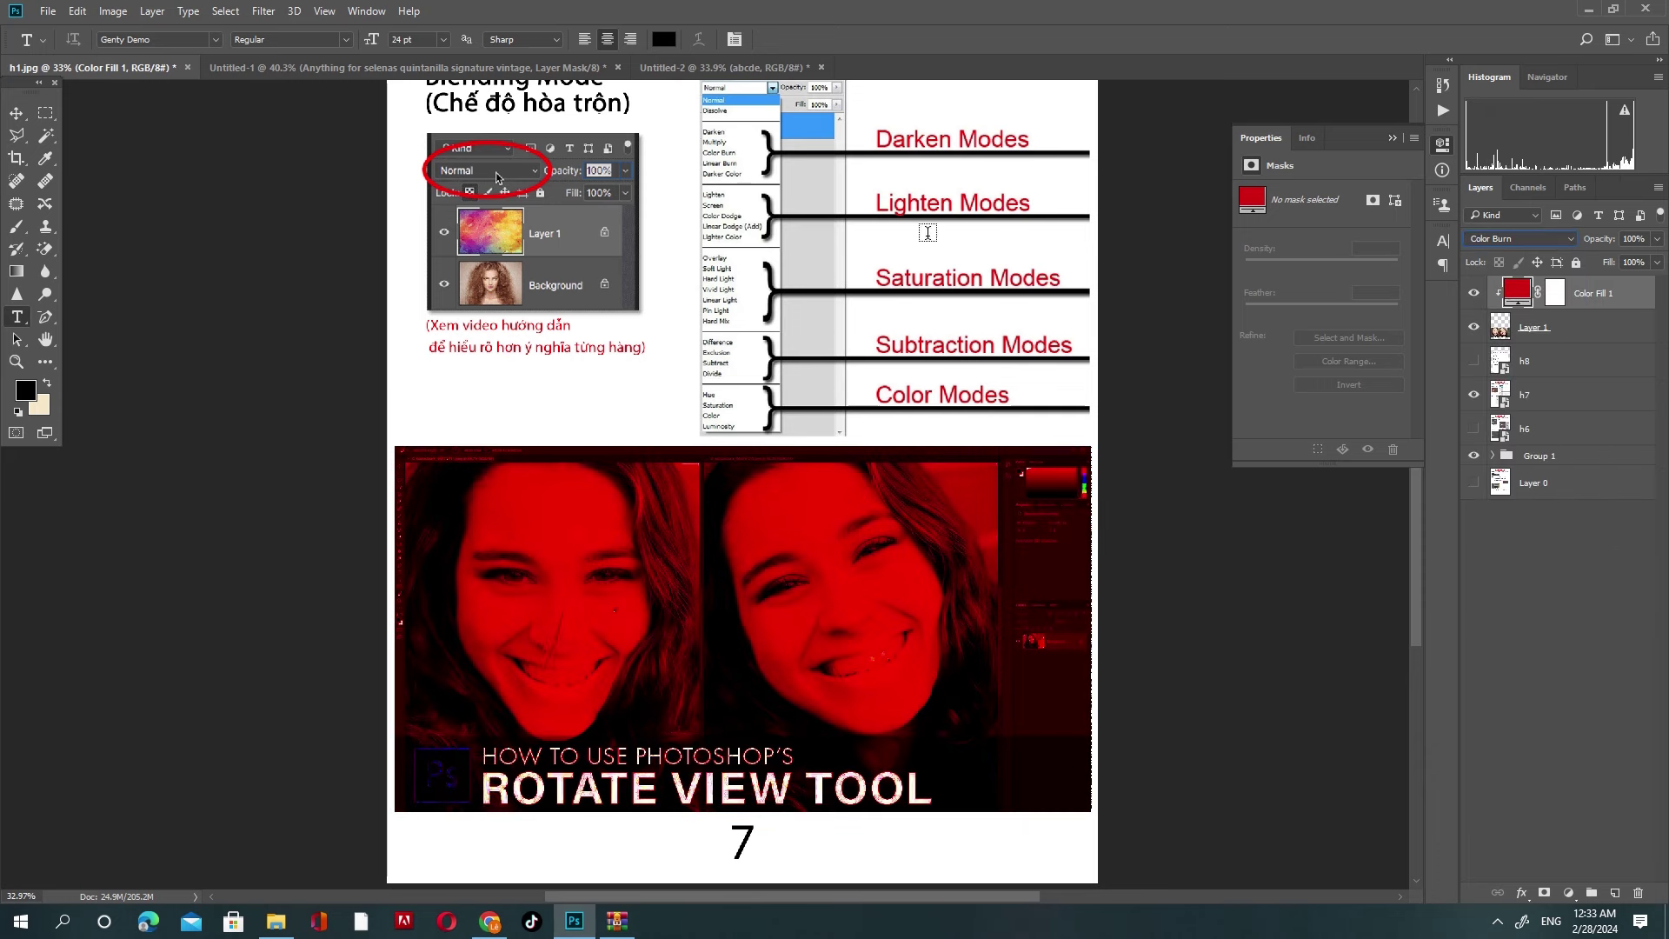
click(1490, 240)
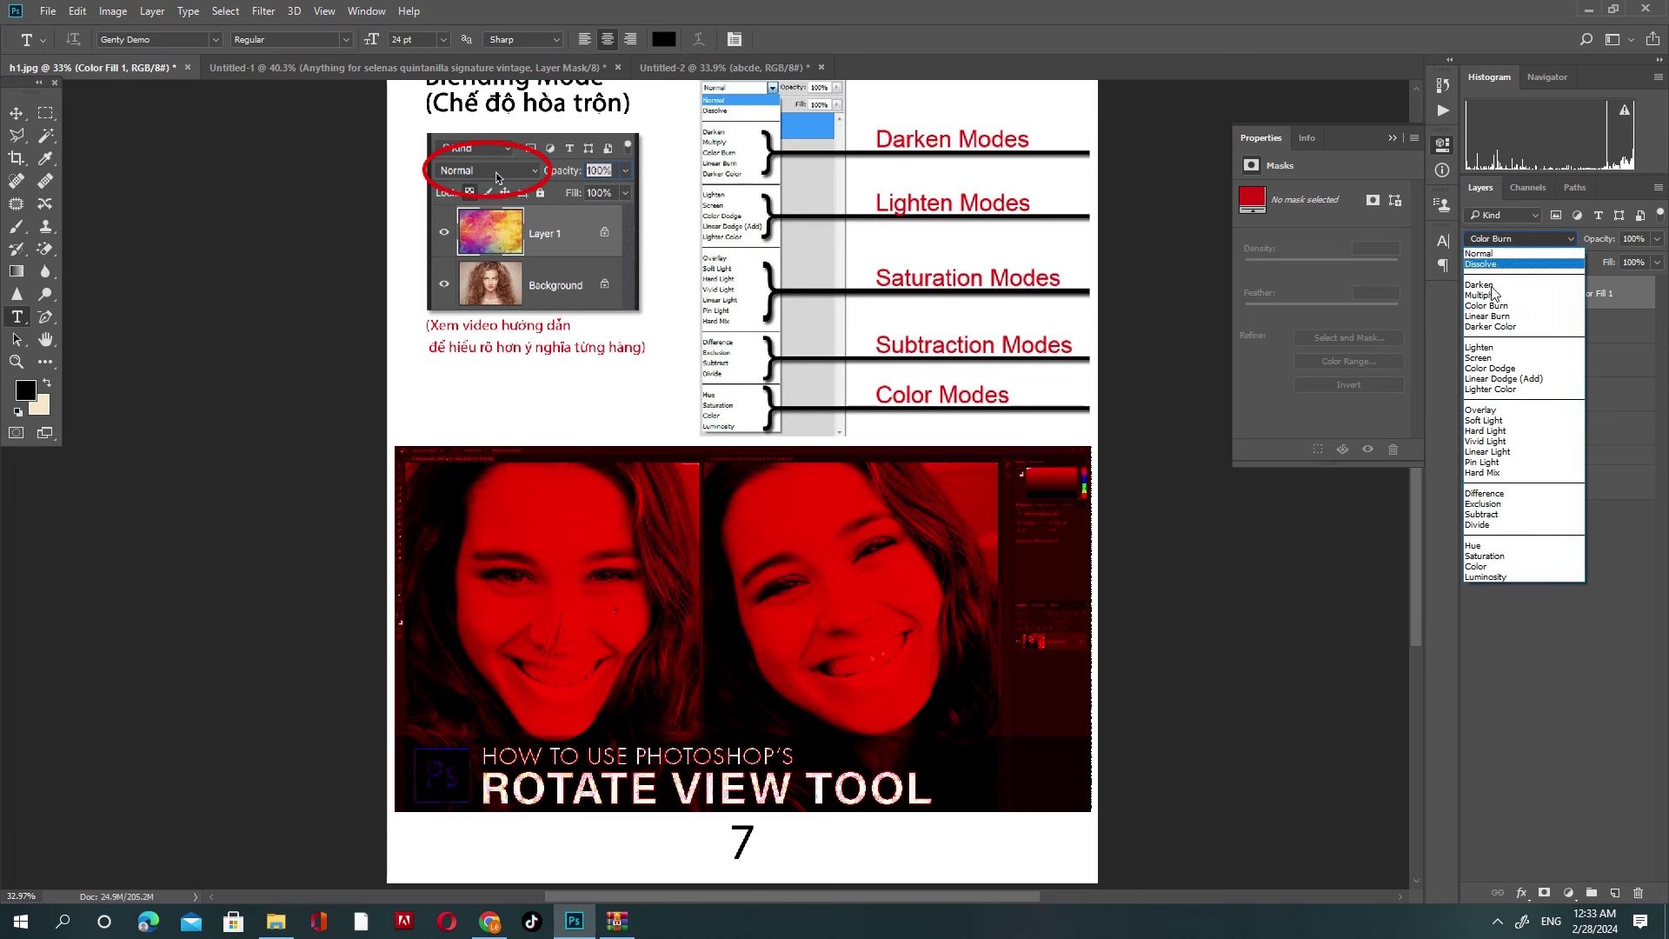
click(1497, 348)
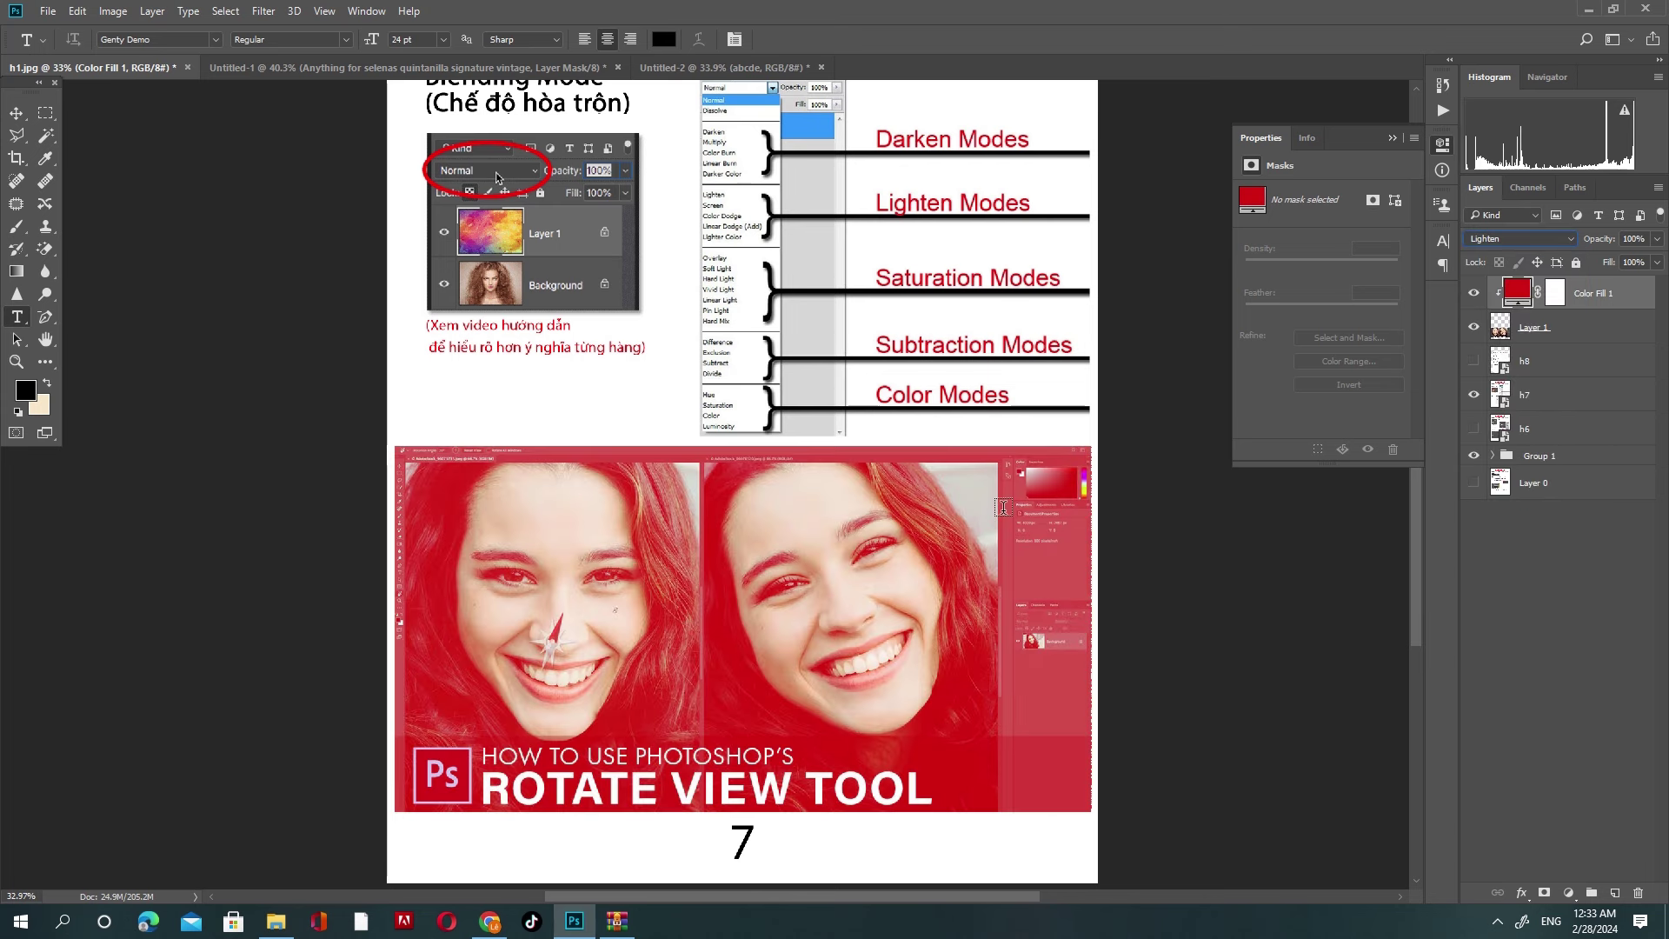
key(Down)
key(Down)
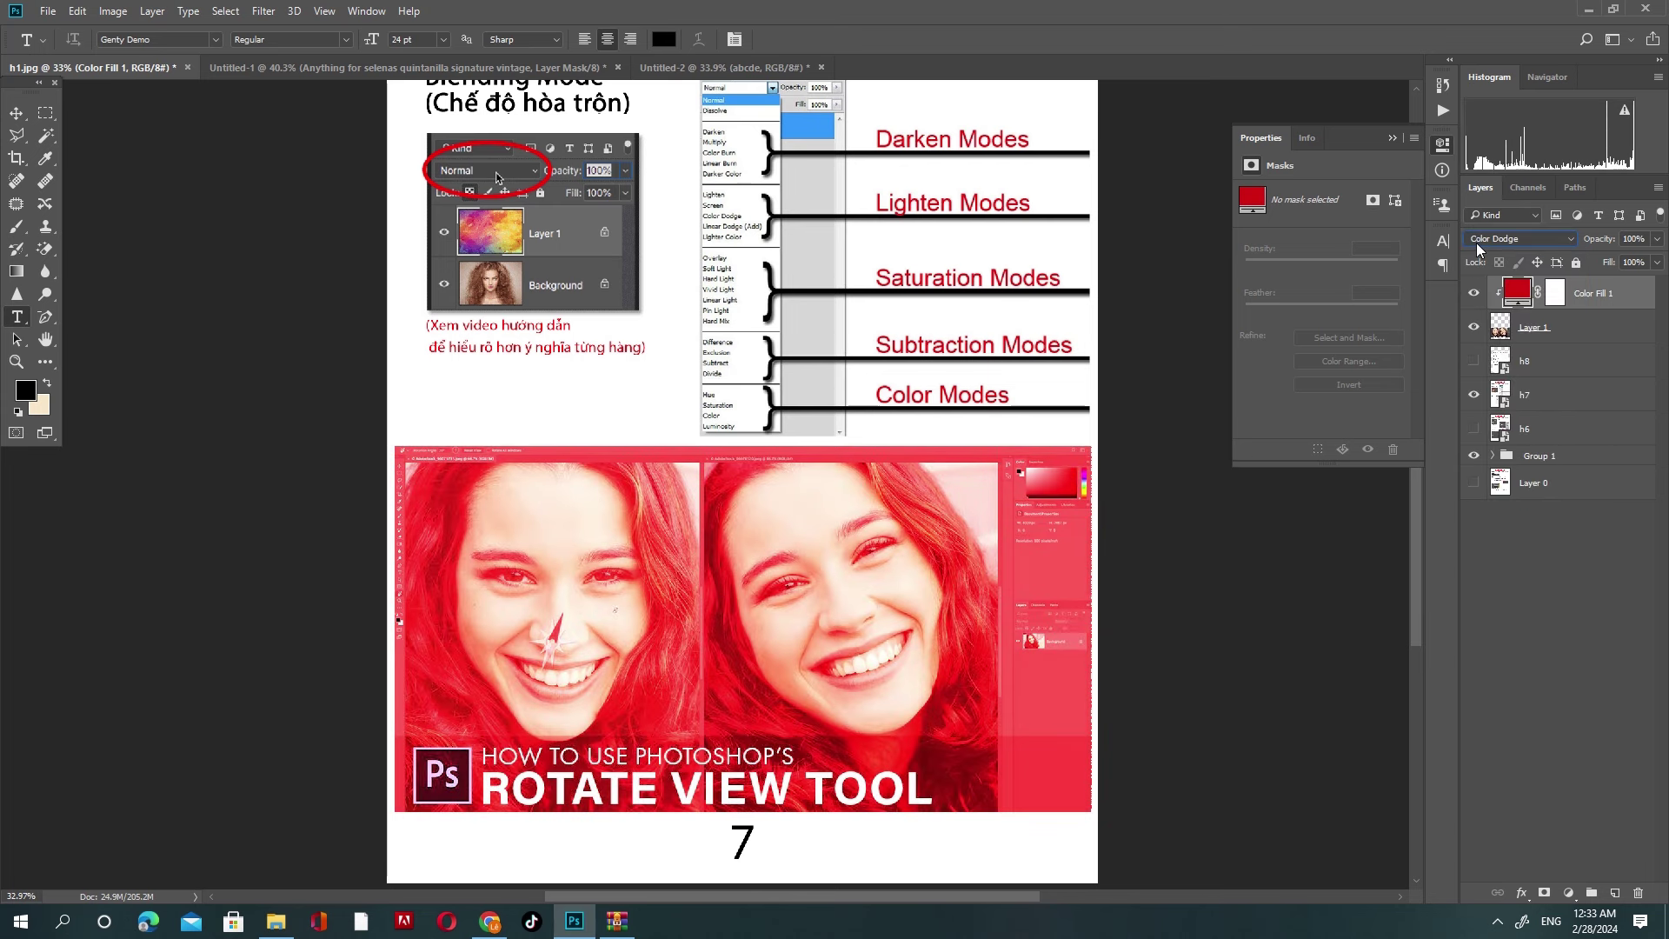
click(1488, 240)
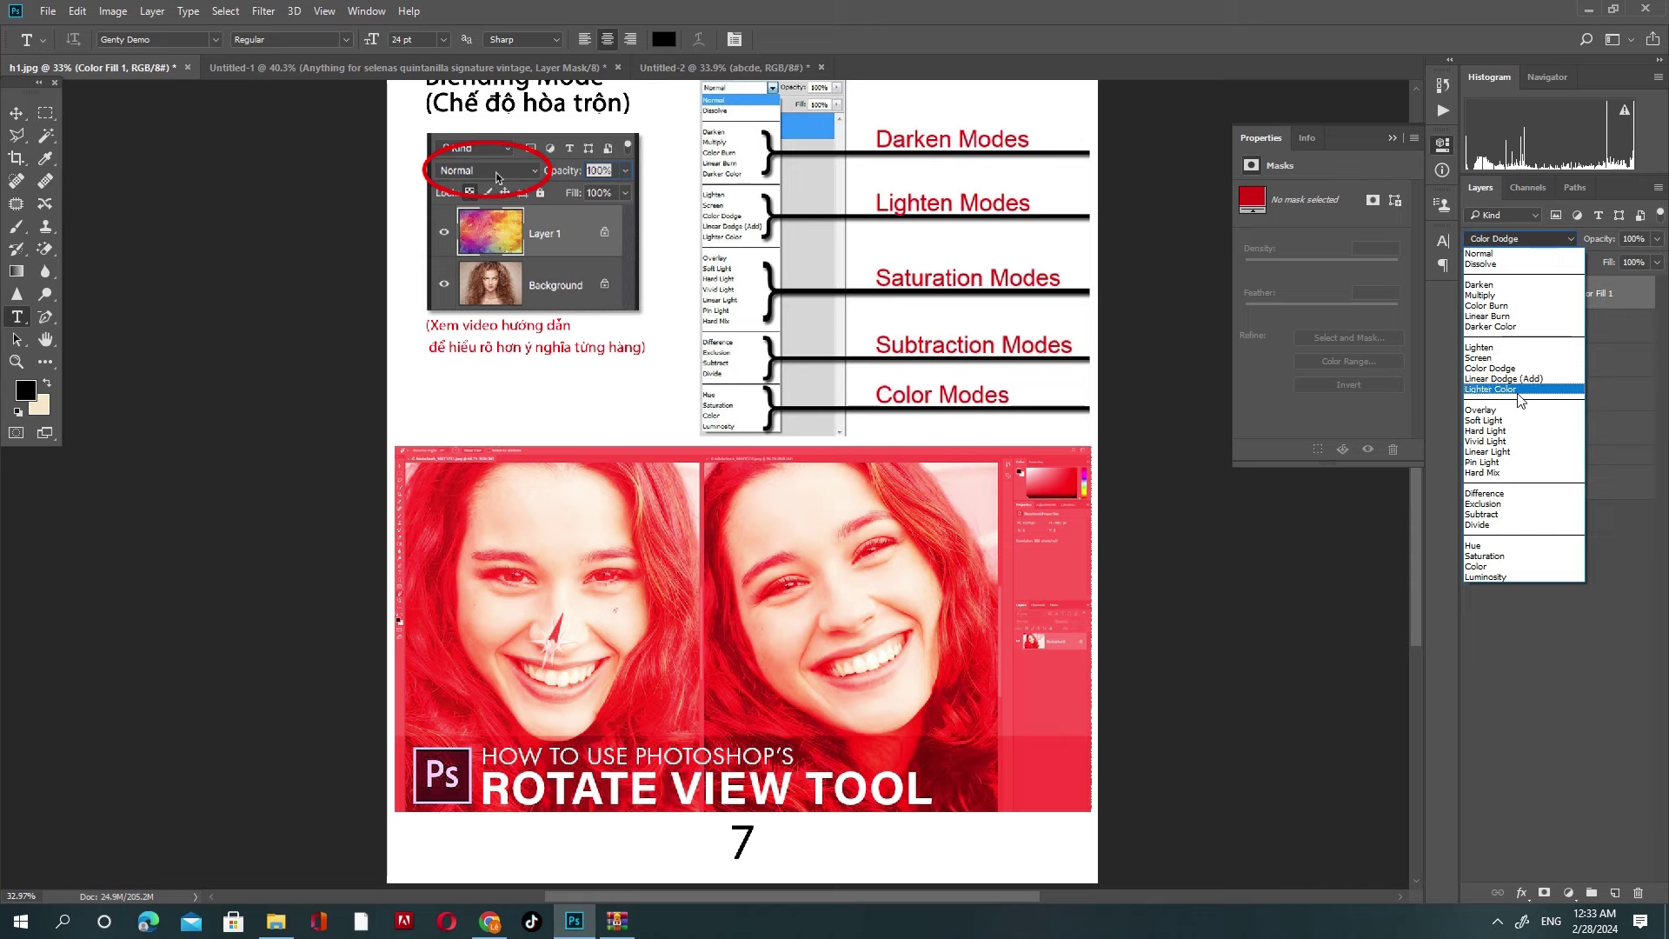
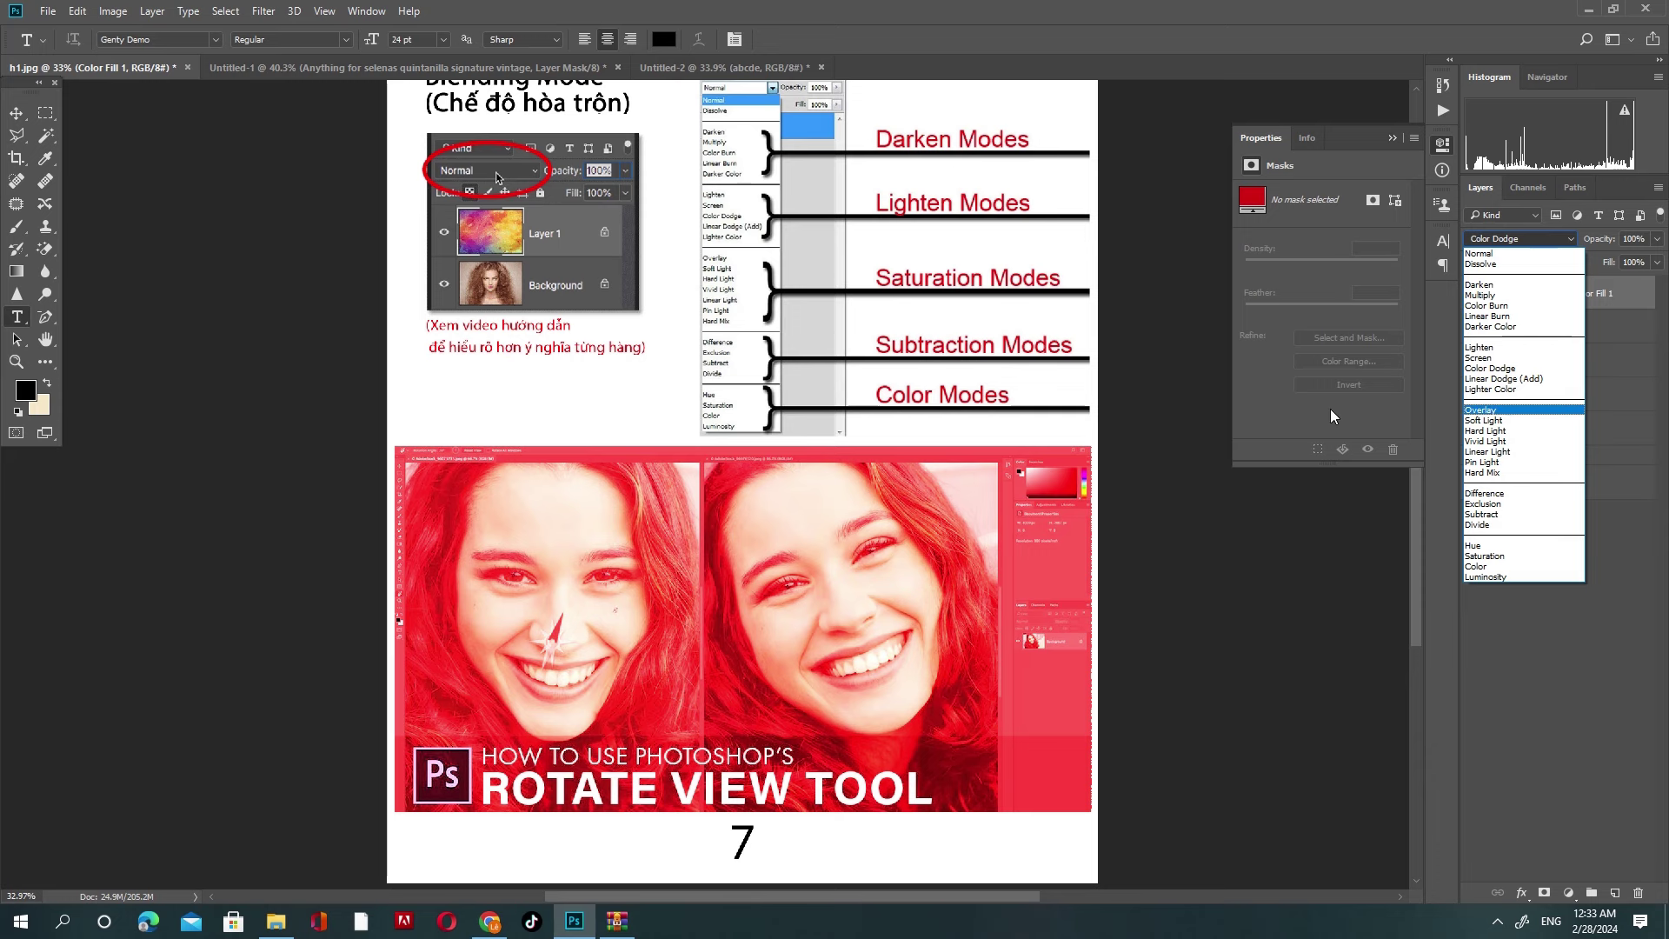
Step: Blend the red Color Fill layer with Overlay, then step it to Soft Light
click(1509, 411)
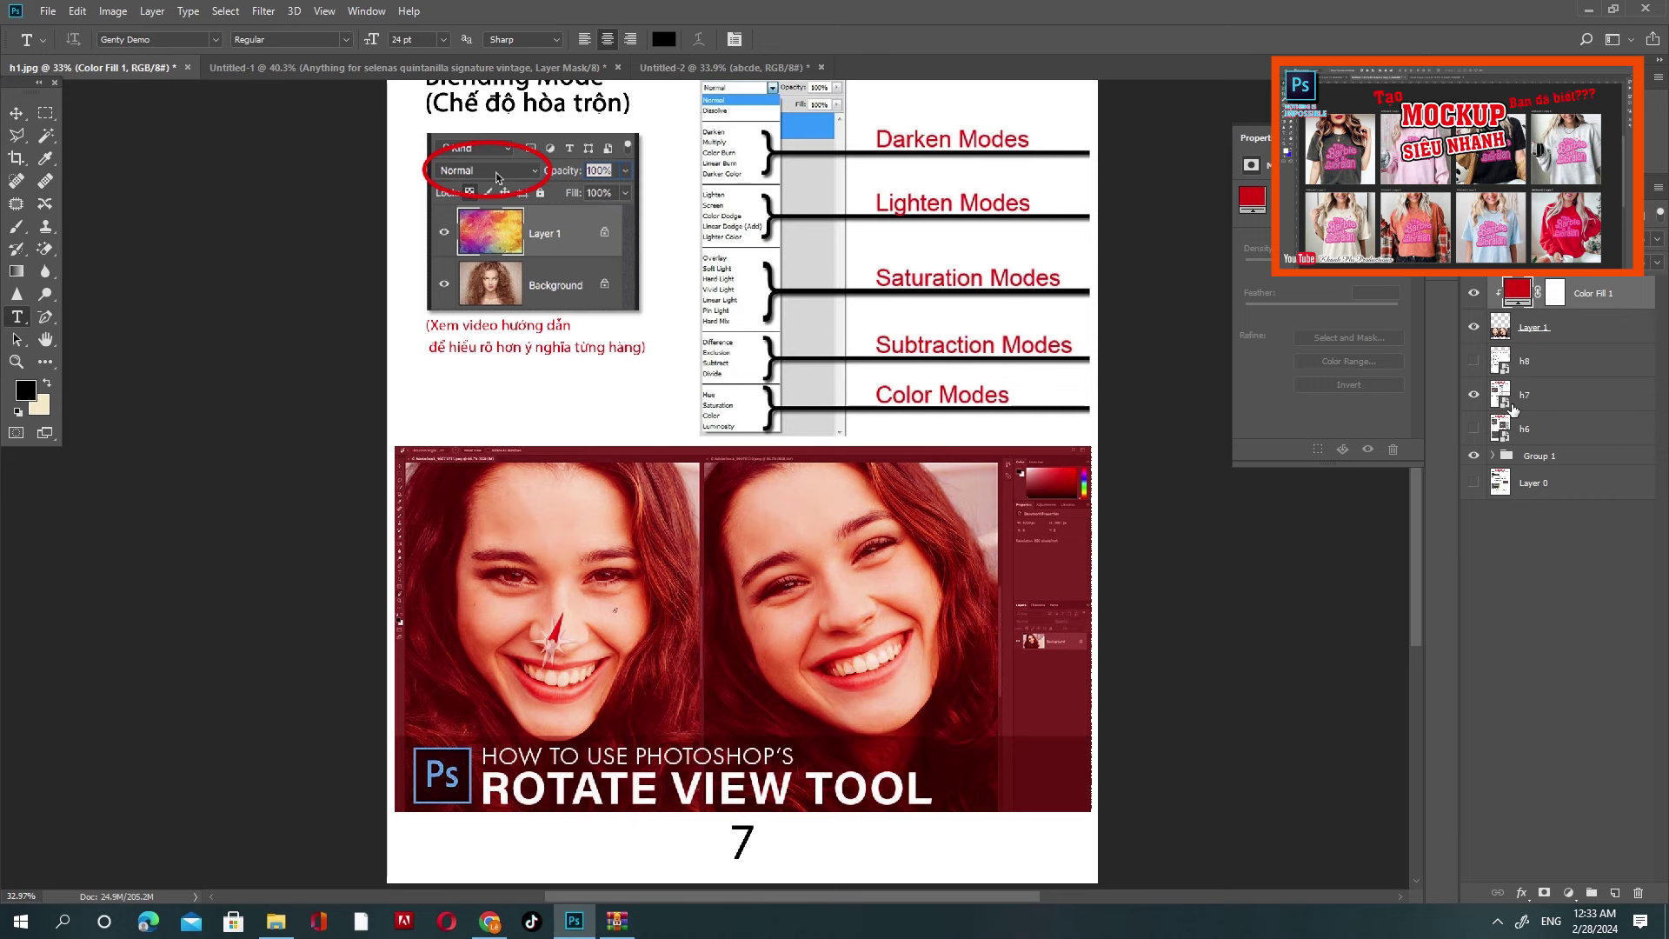
click(1517, 348)
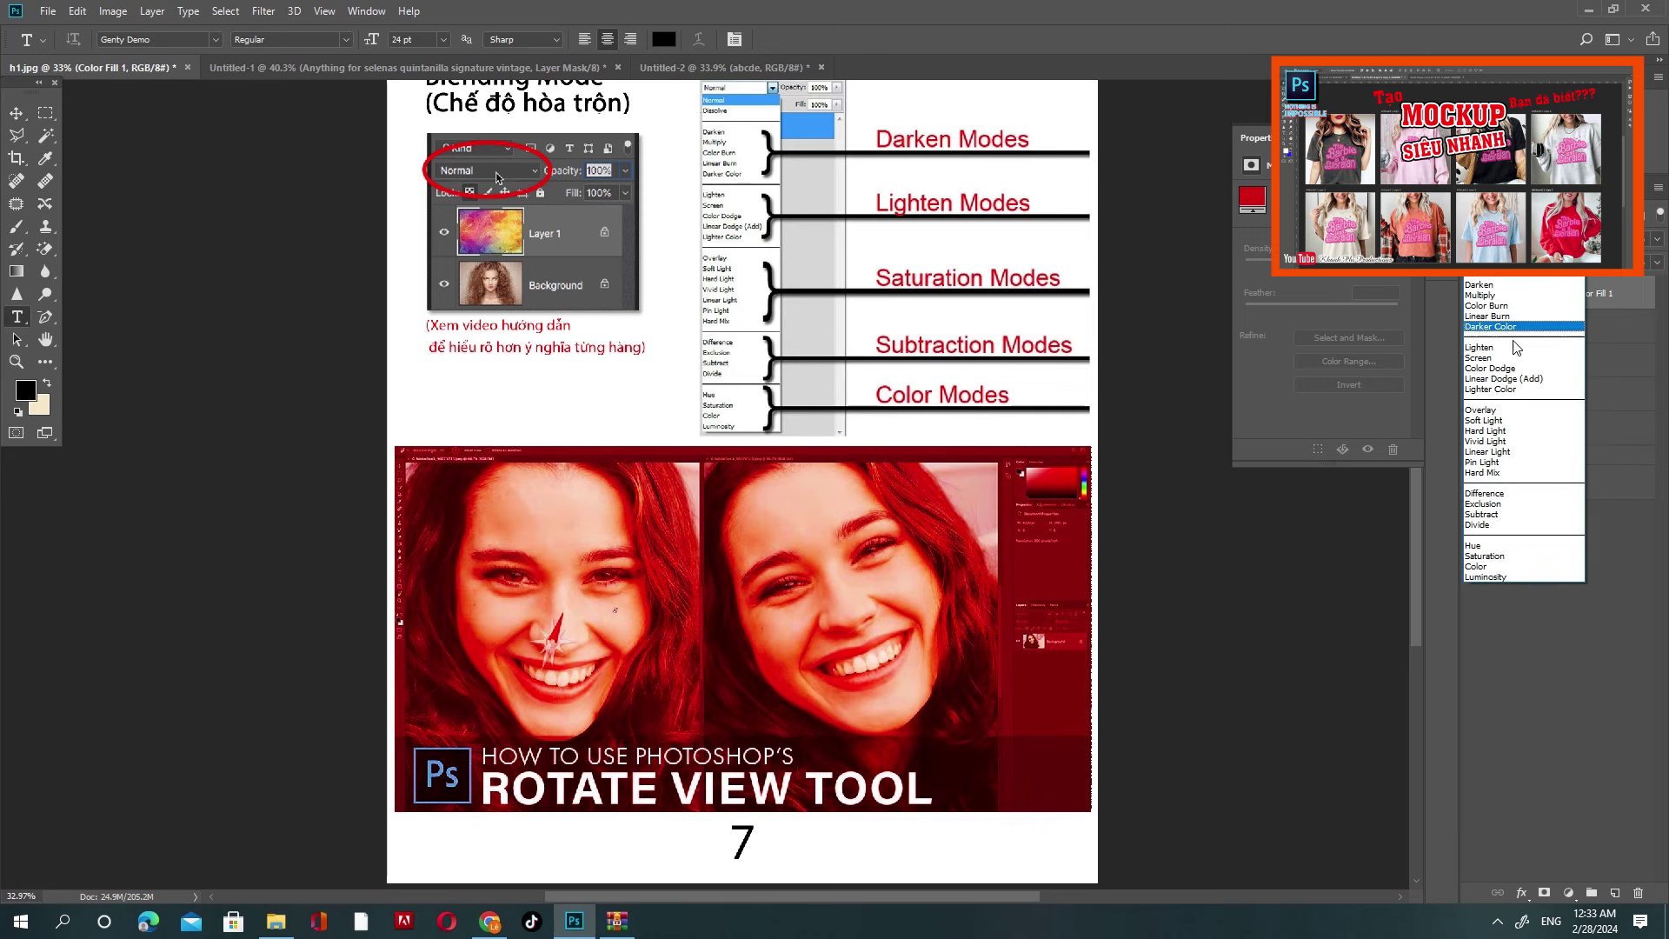
click(1514, 431)
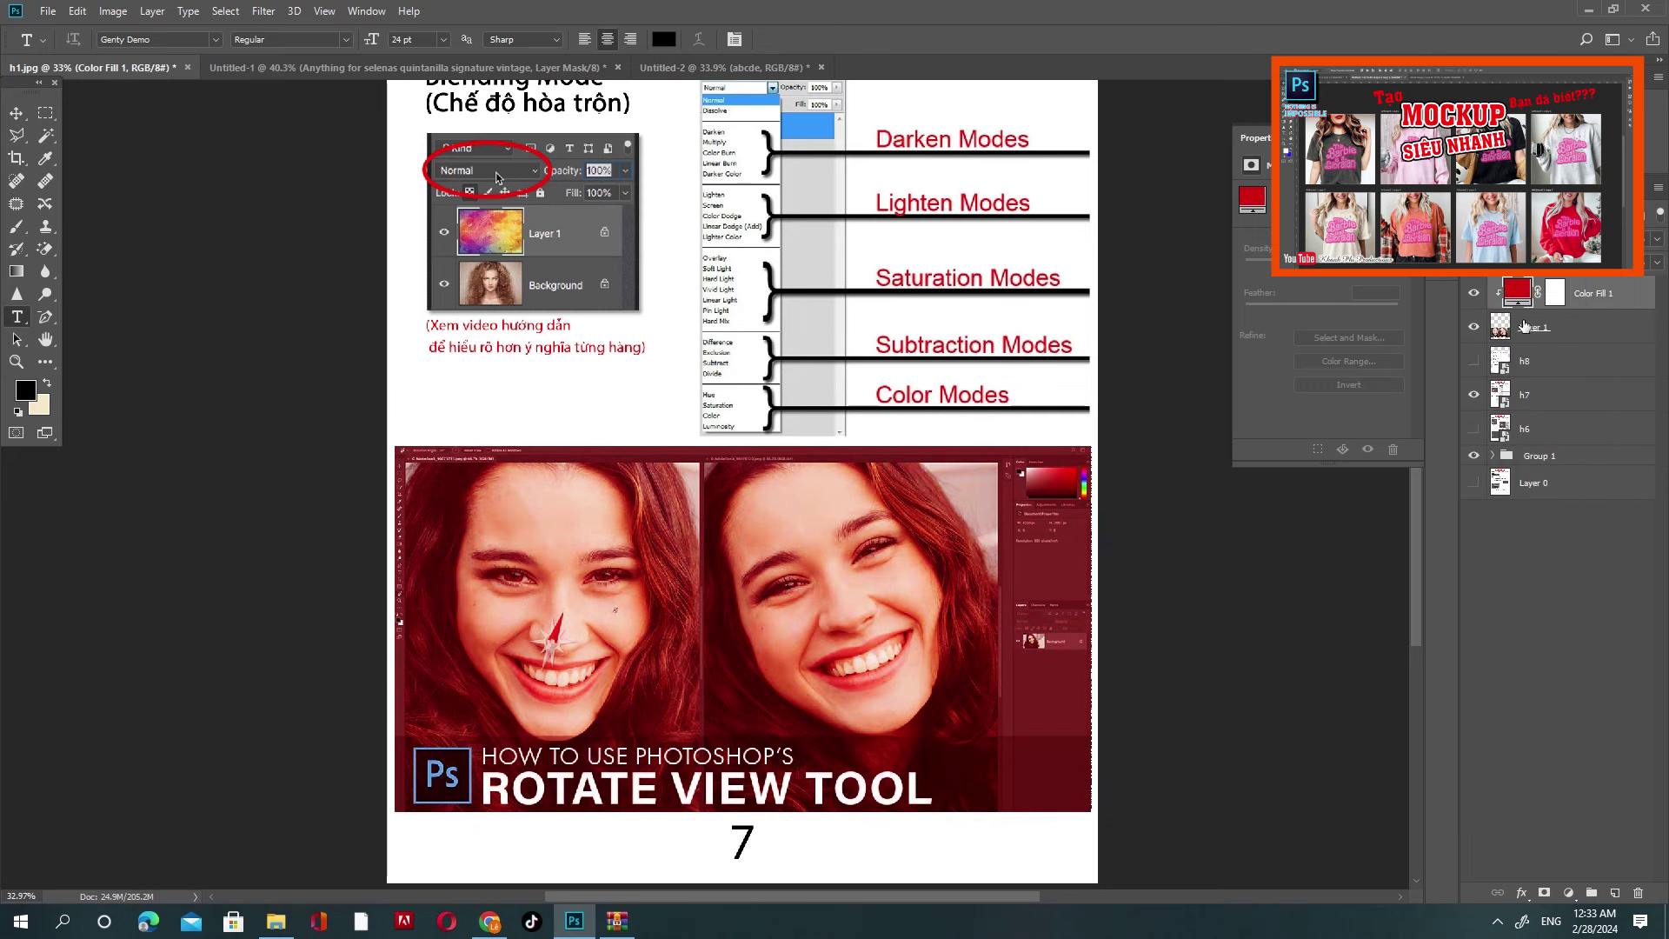
key(Down)
key(Down)
key(Down)
key(Down)
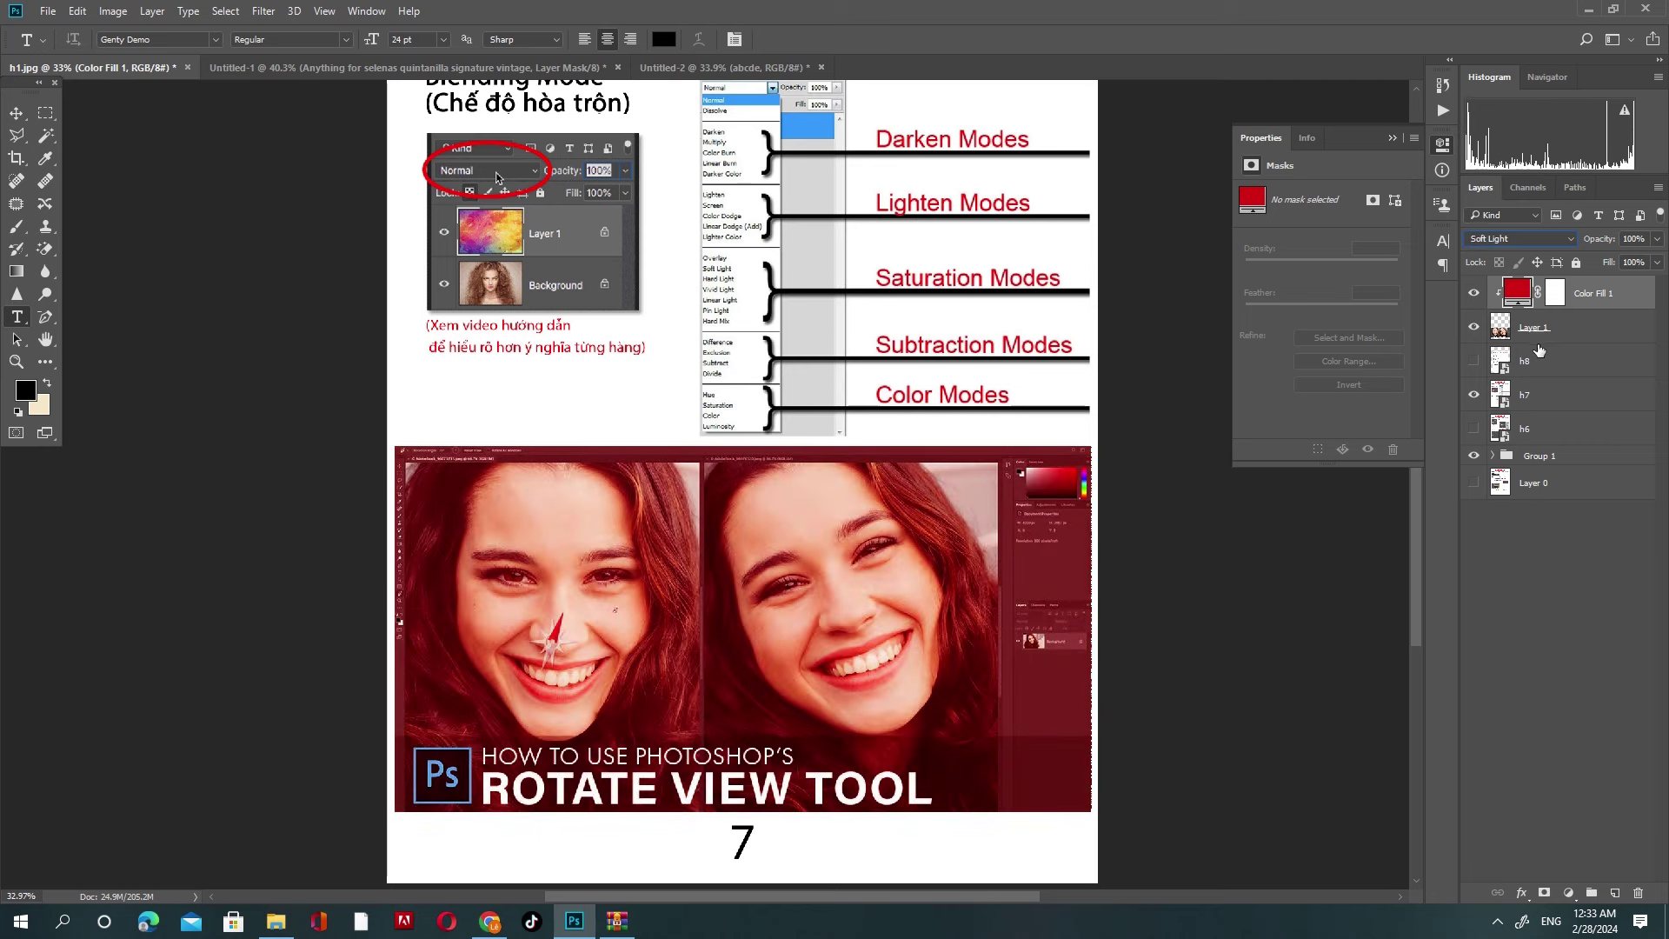
key(Down)
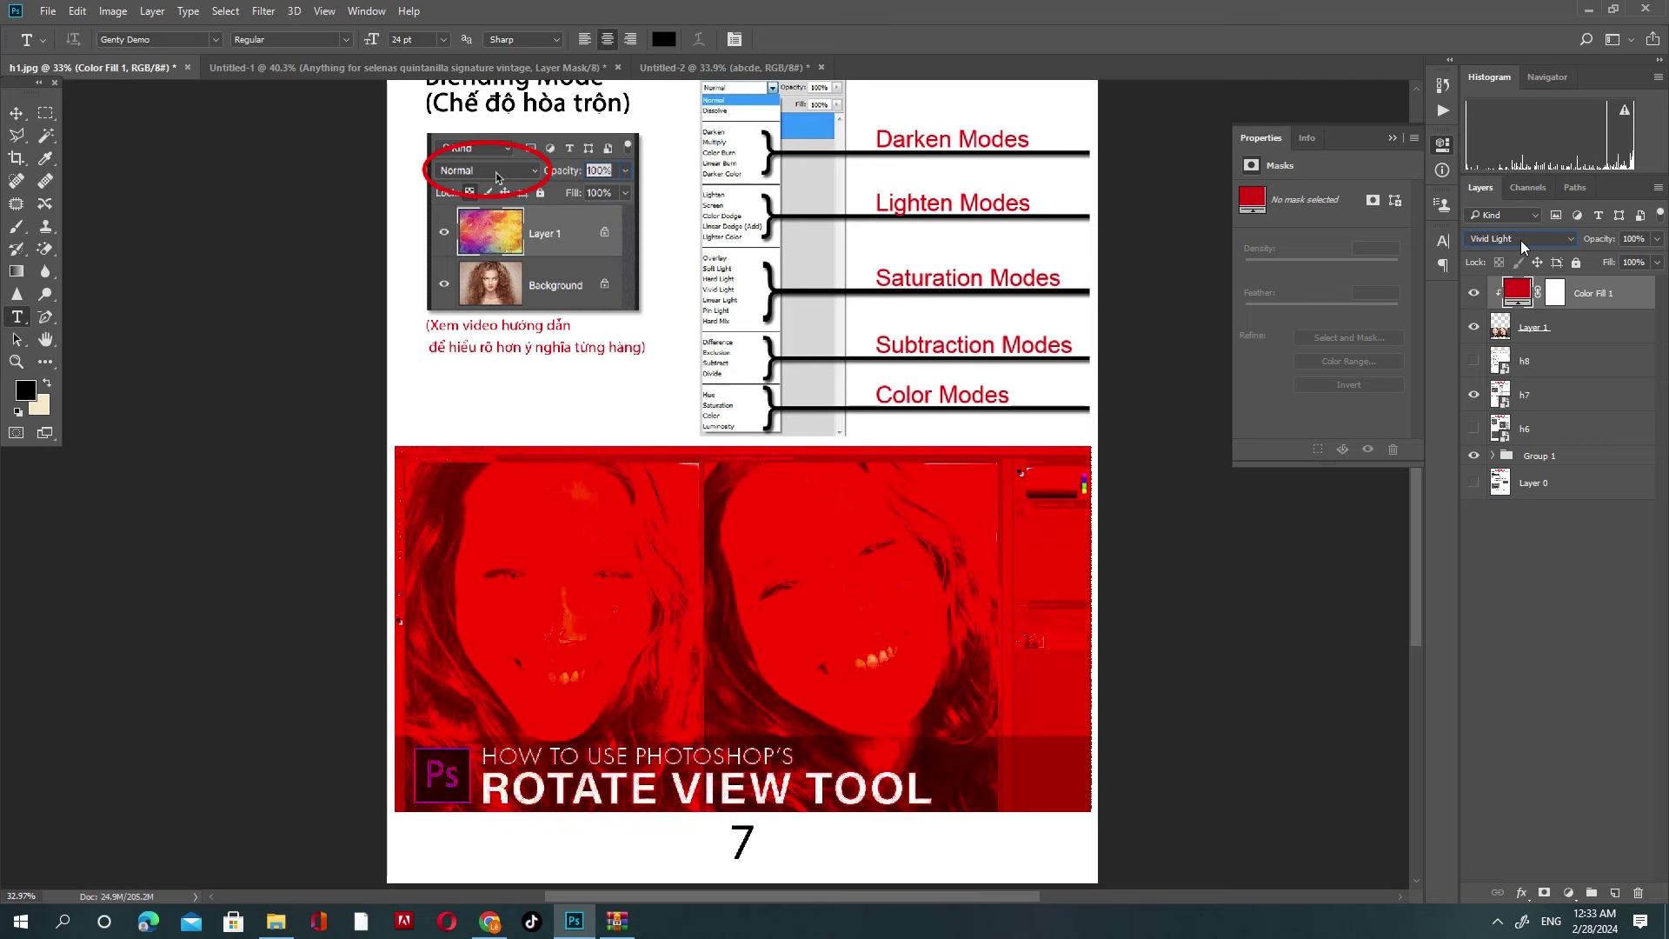
key(Up)
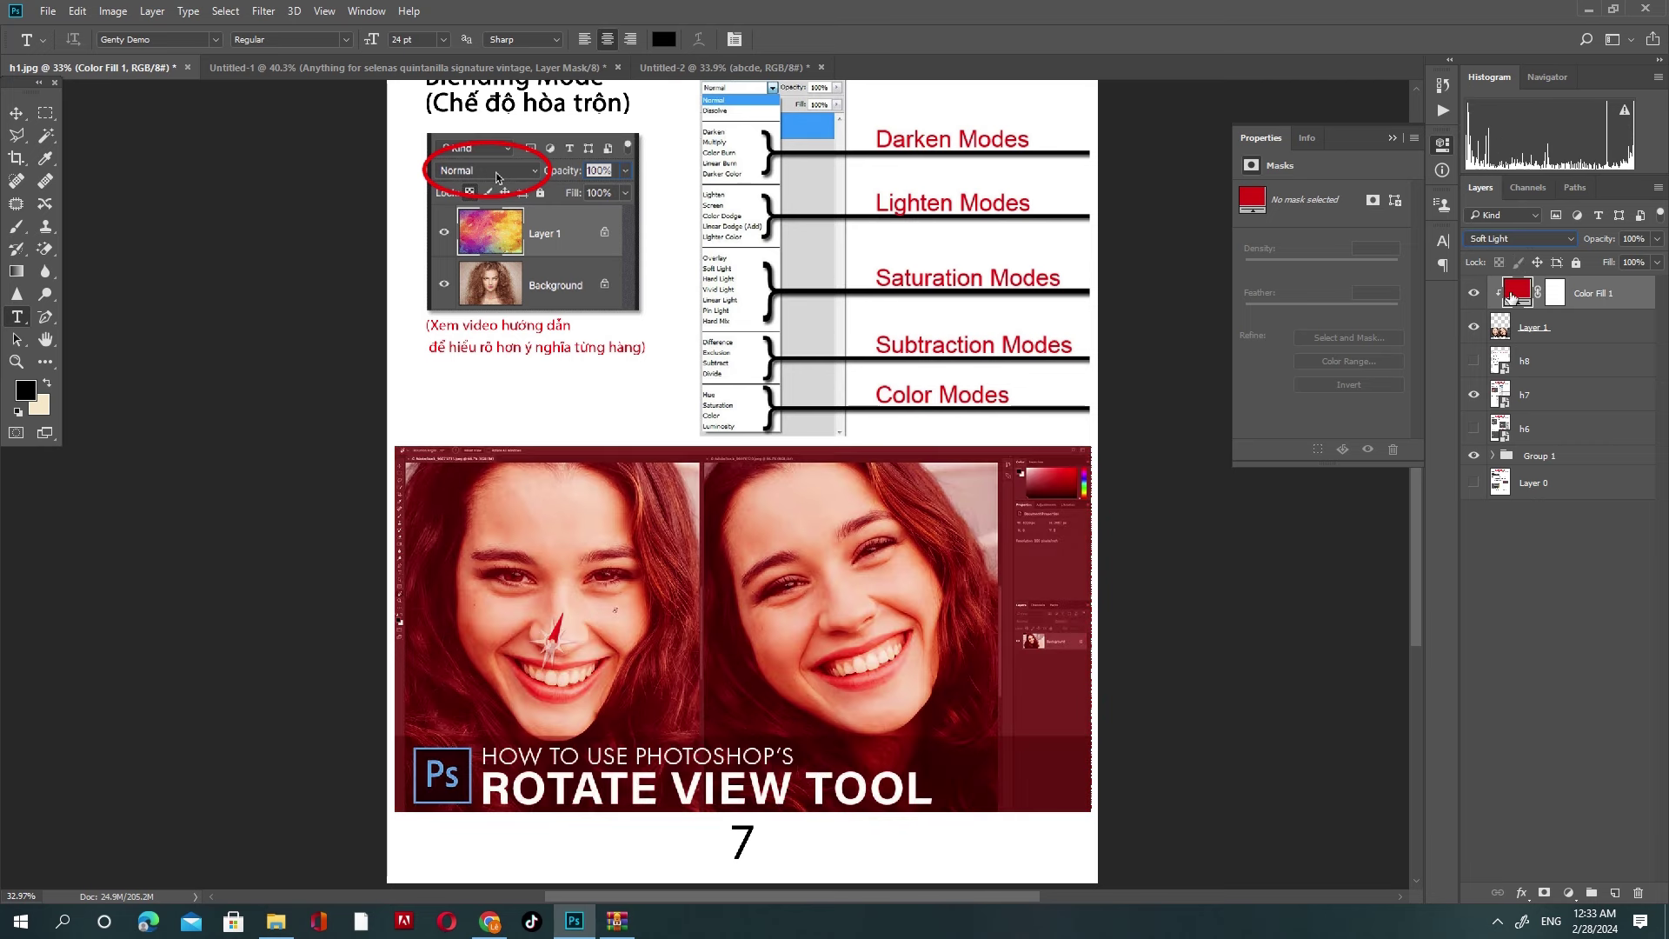
Step: Try Difference and Subtract on the red fill, settling on Exclusion
click(1512, 240)
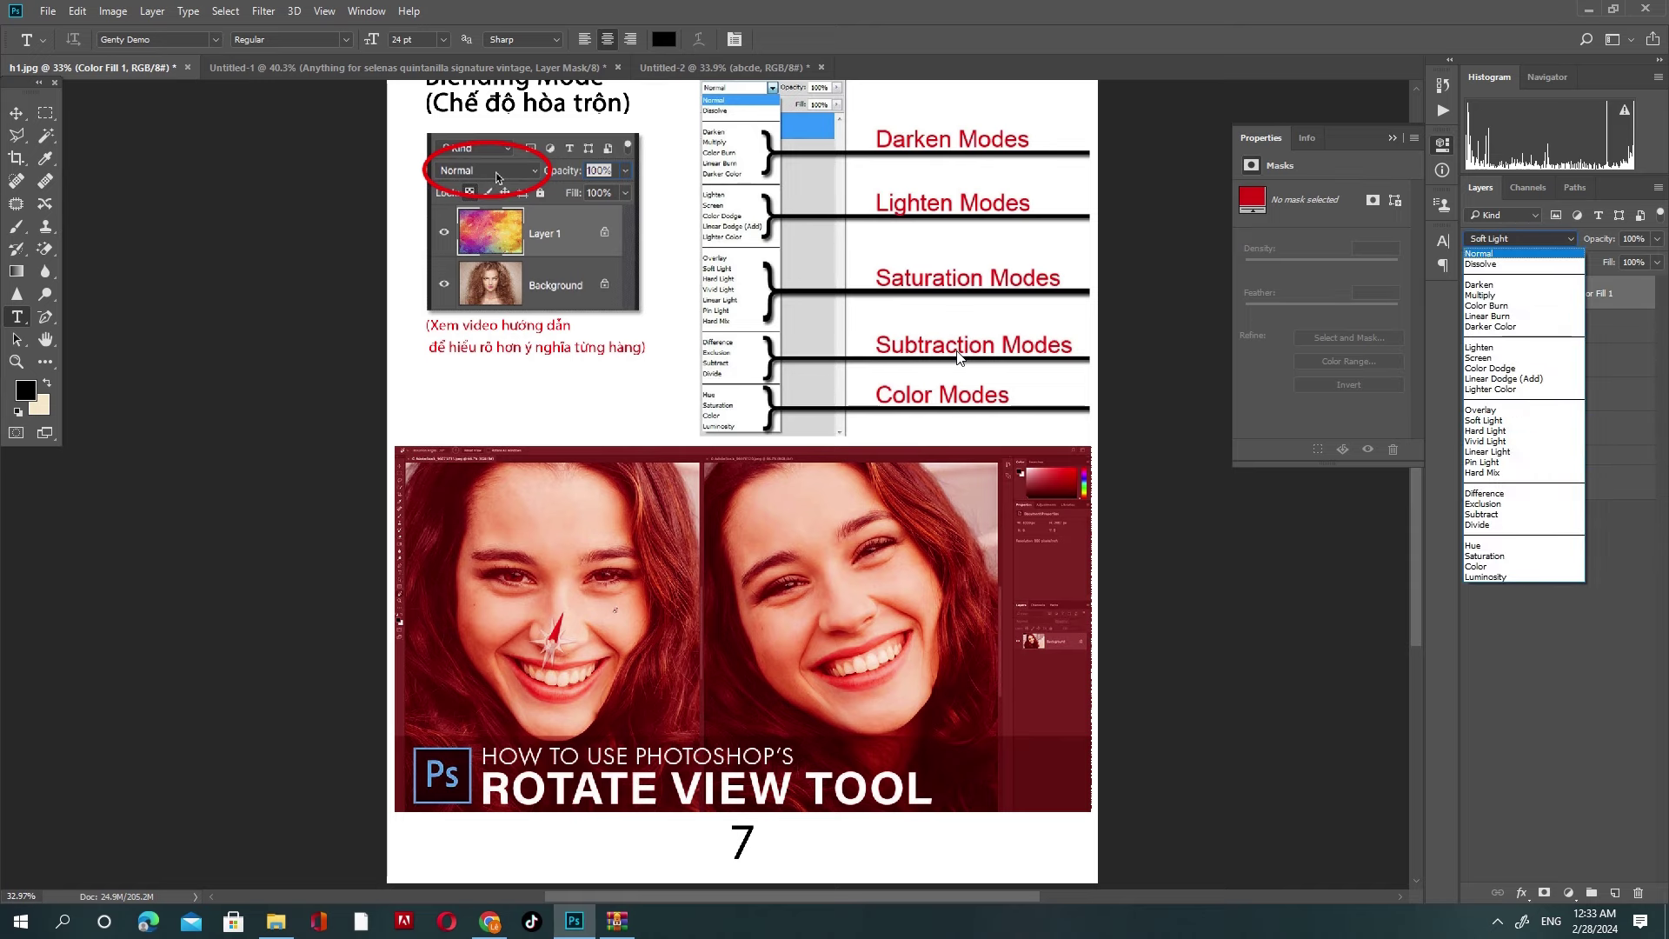
click(1195, 8)
click(1488, 239)
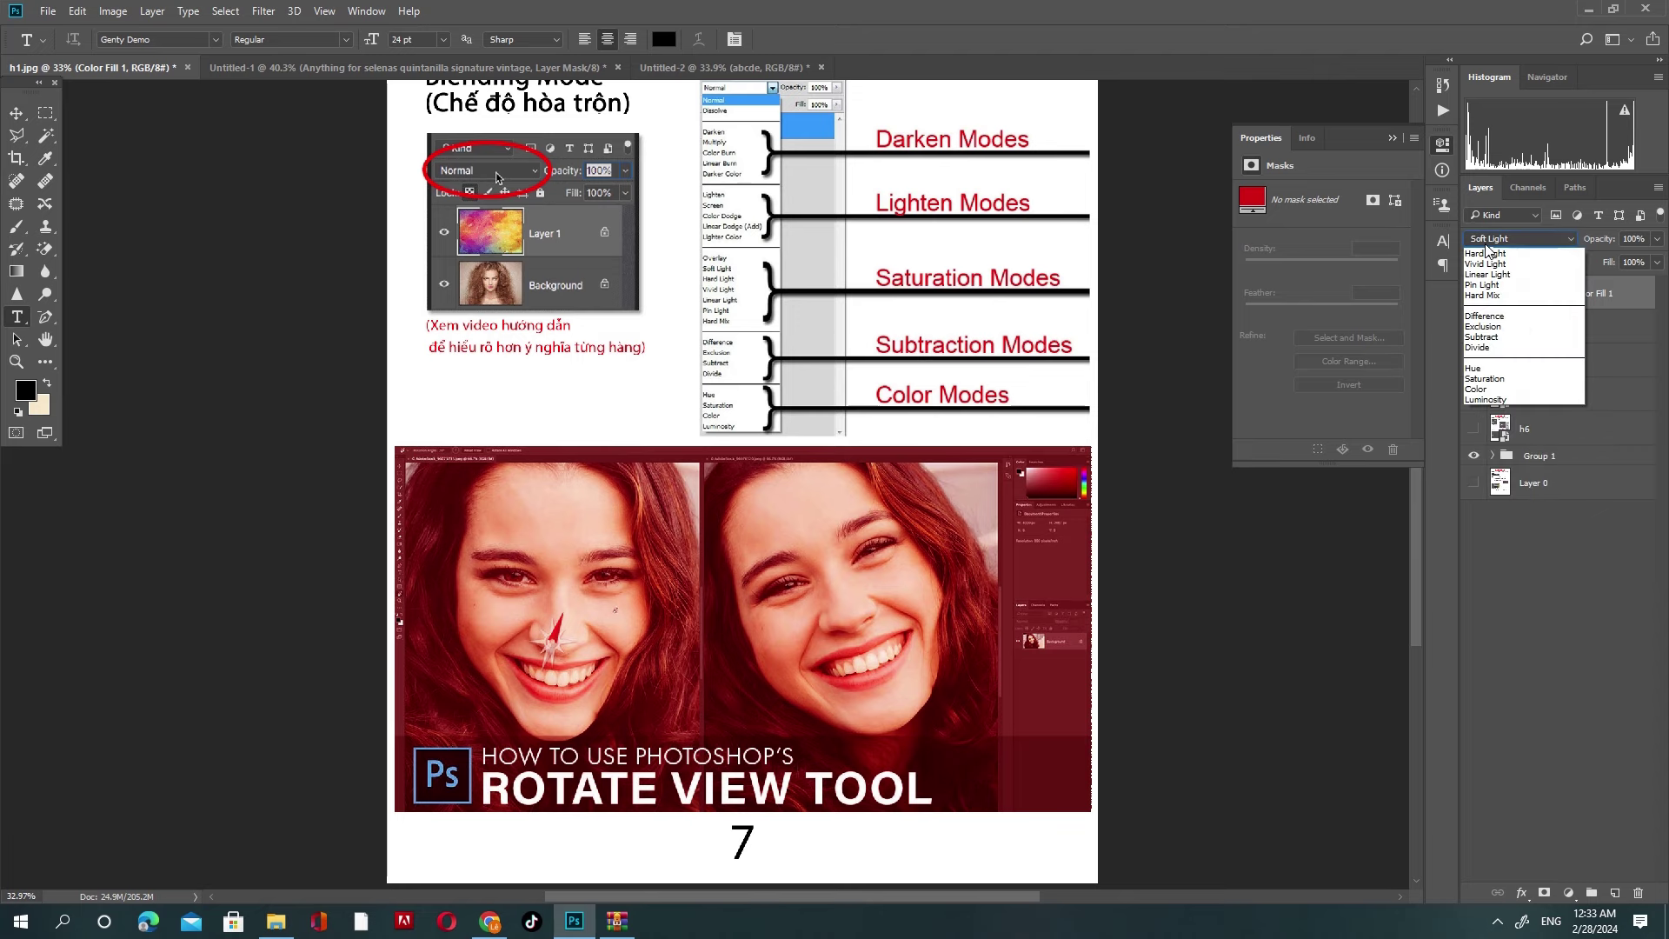
click(1514, 494)
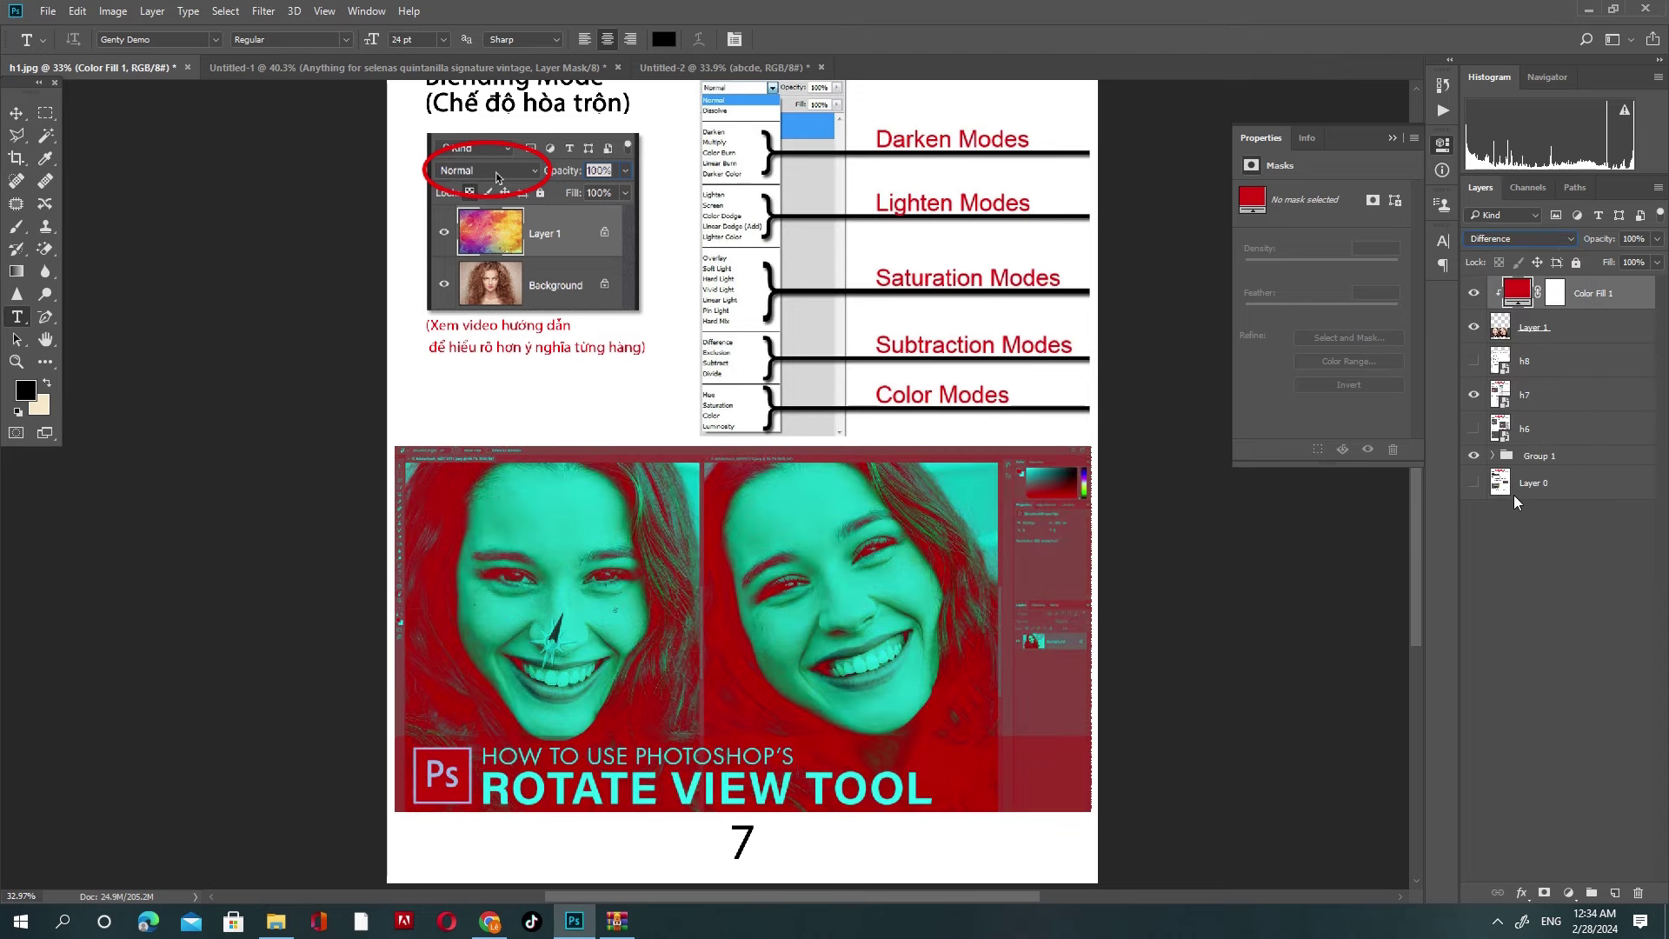
key(shift+plus)
key(shift+plus)
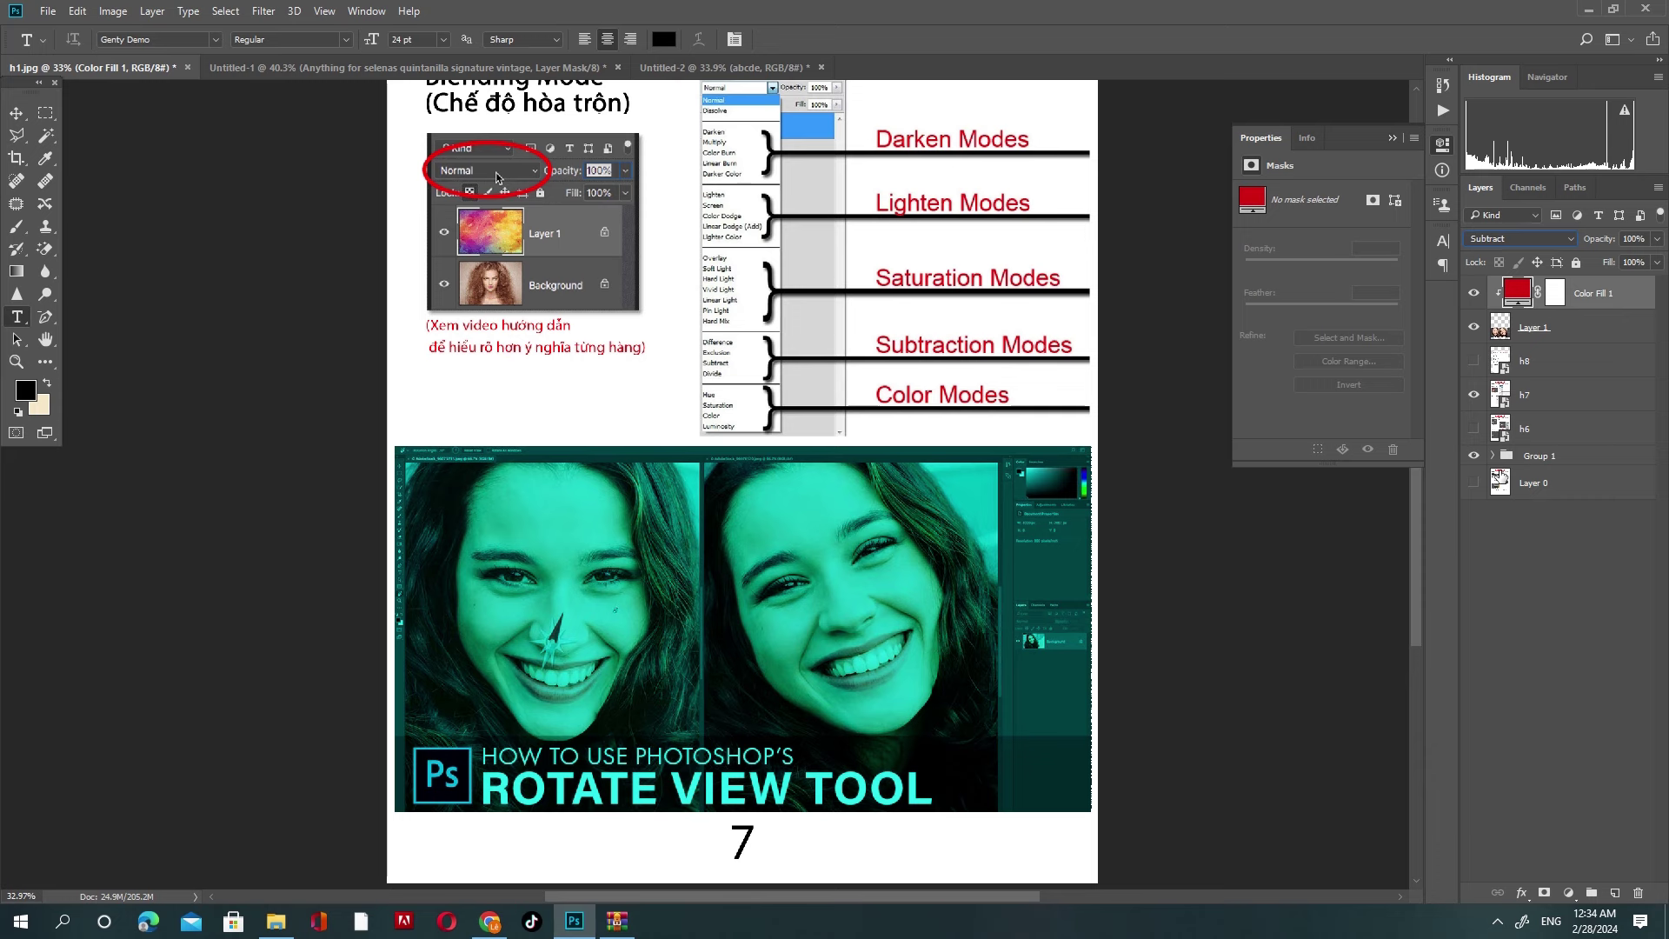
key(shift+minus)
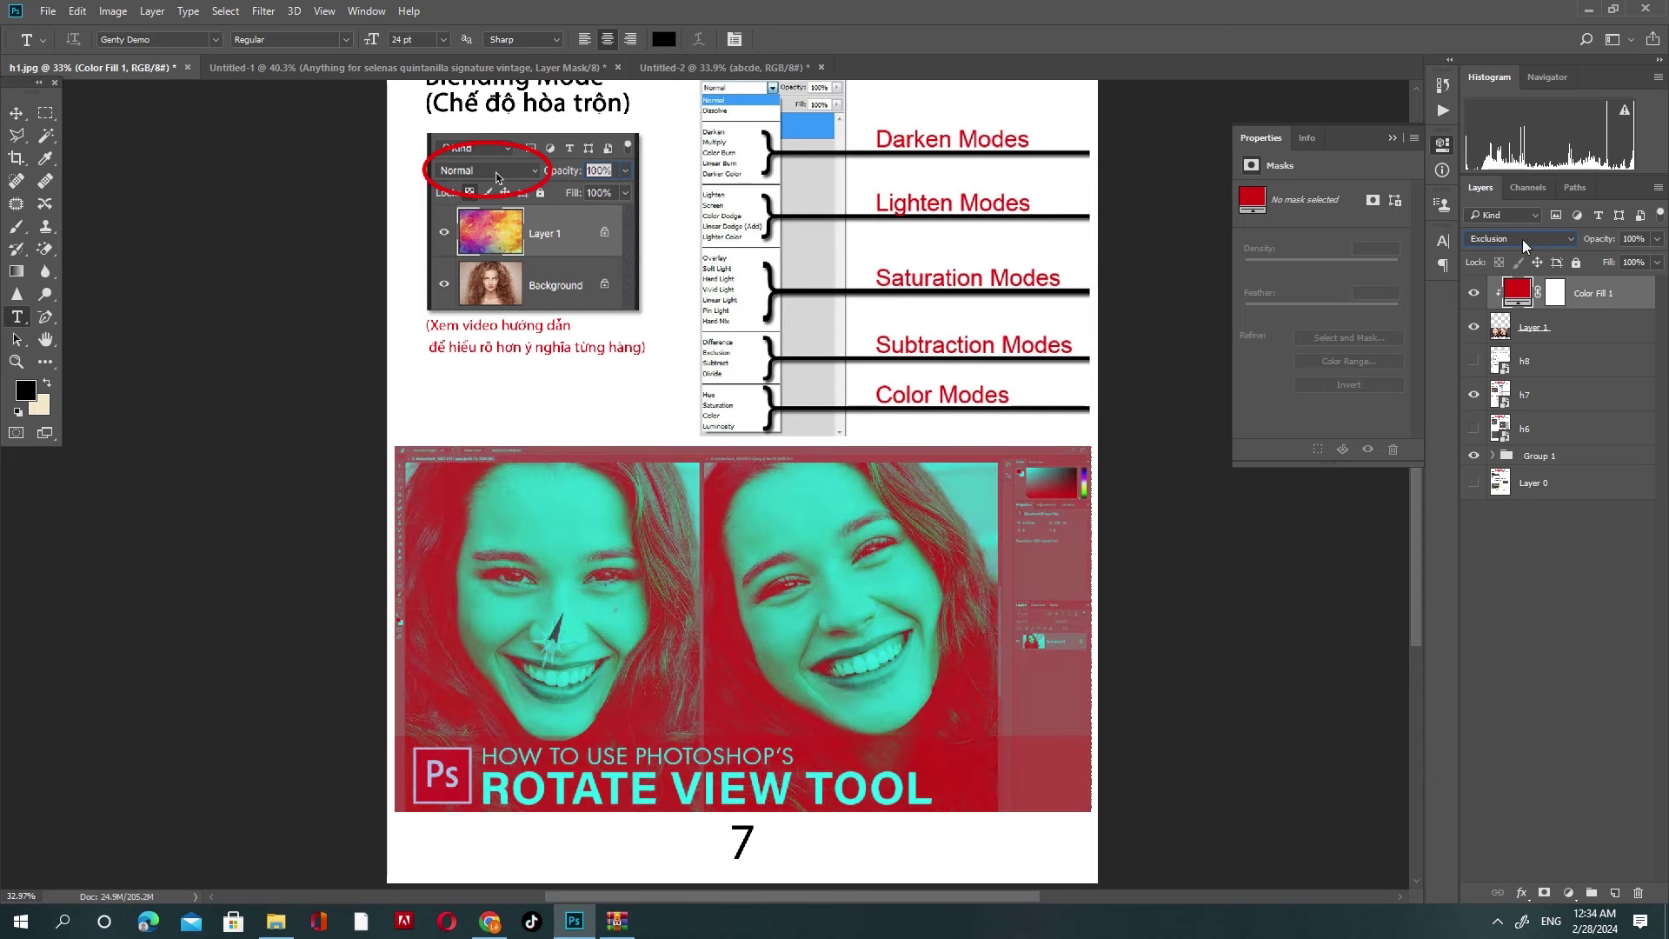
Step: Step the red fill from Difference through Exclusion and Subtract to Divide, then back to Subtract
click(1517, 232)
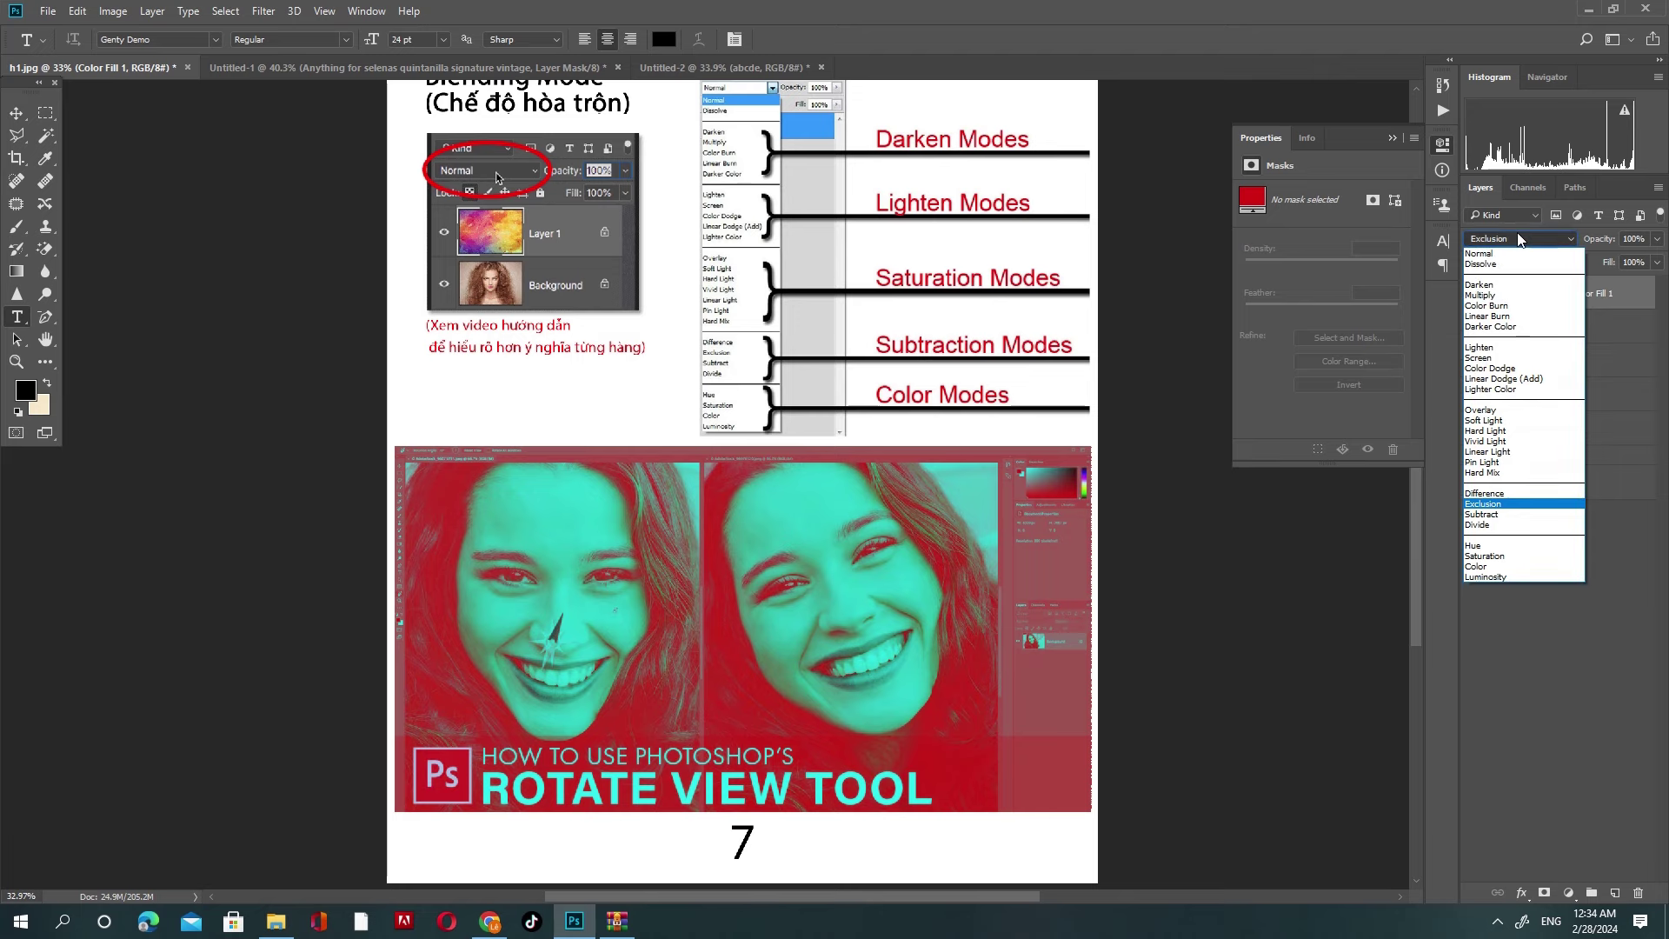
click(1610, 764)
click(1571, 892)
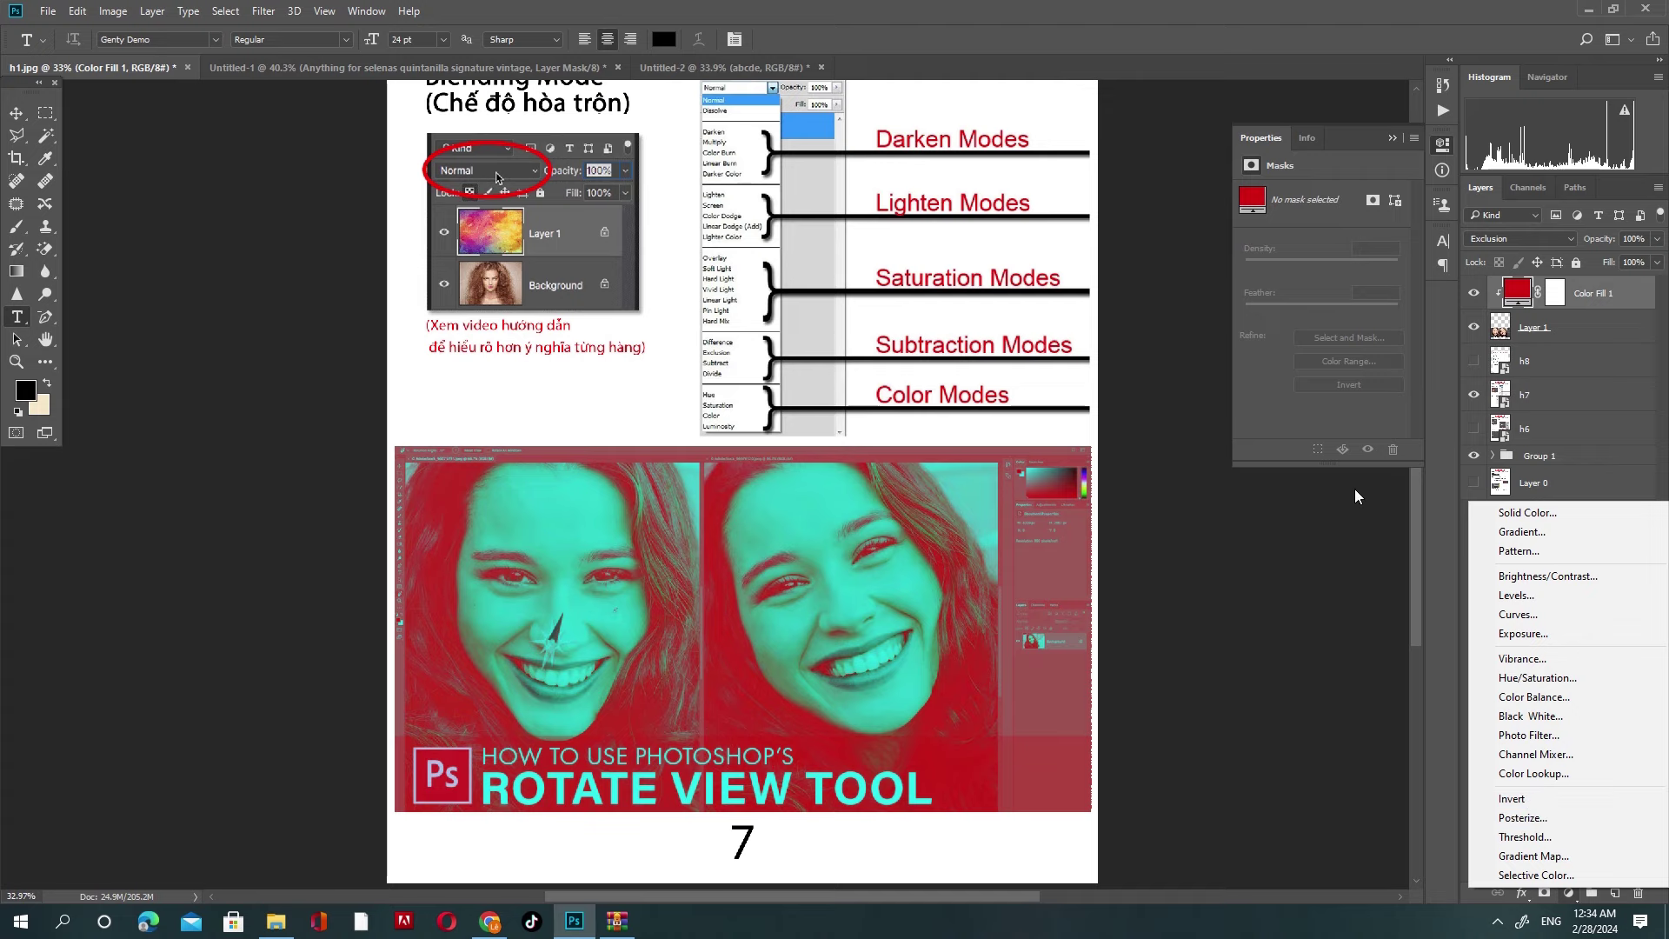
click(1511, 242)
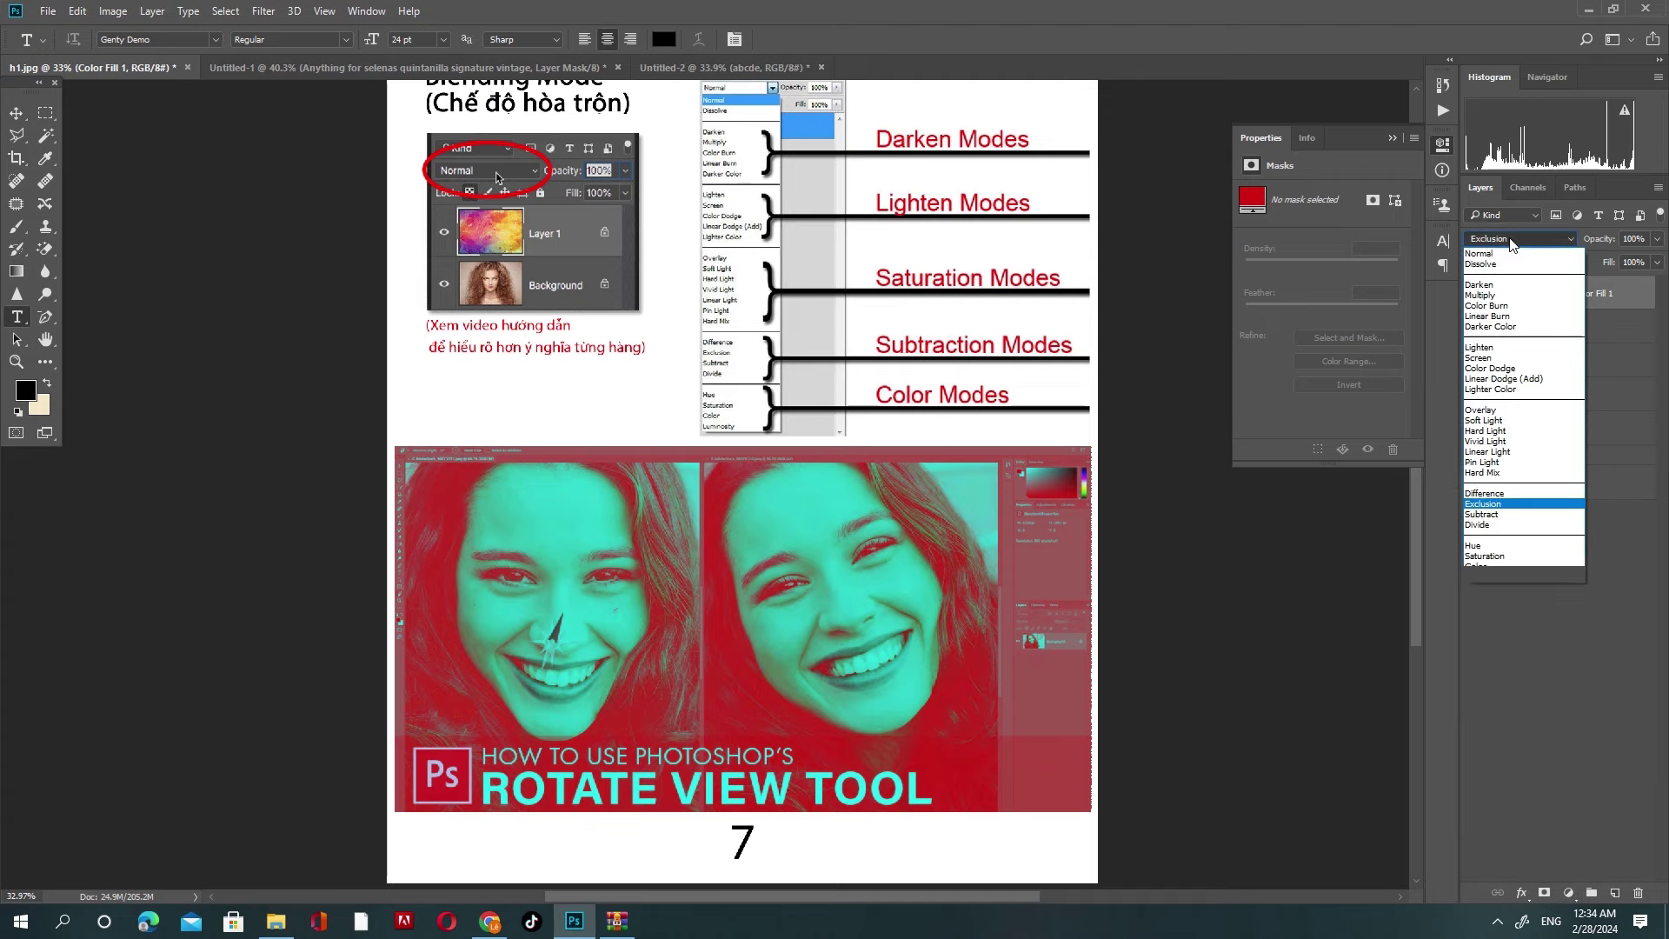
click(1486, 493)
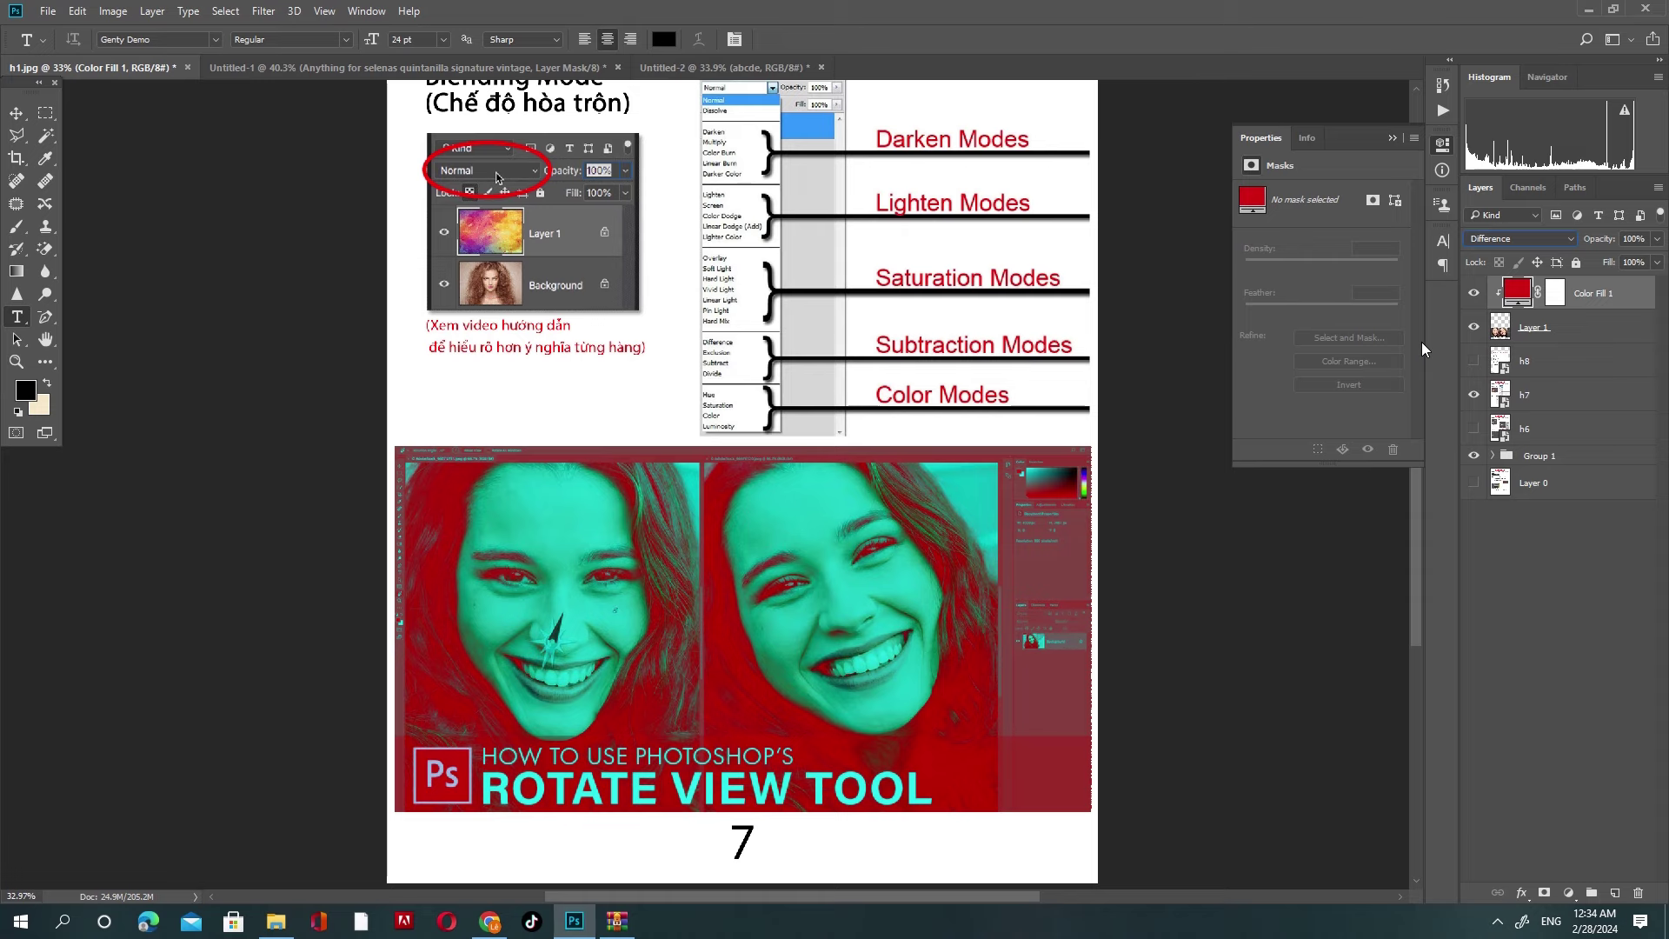
key(Down)
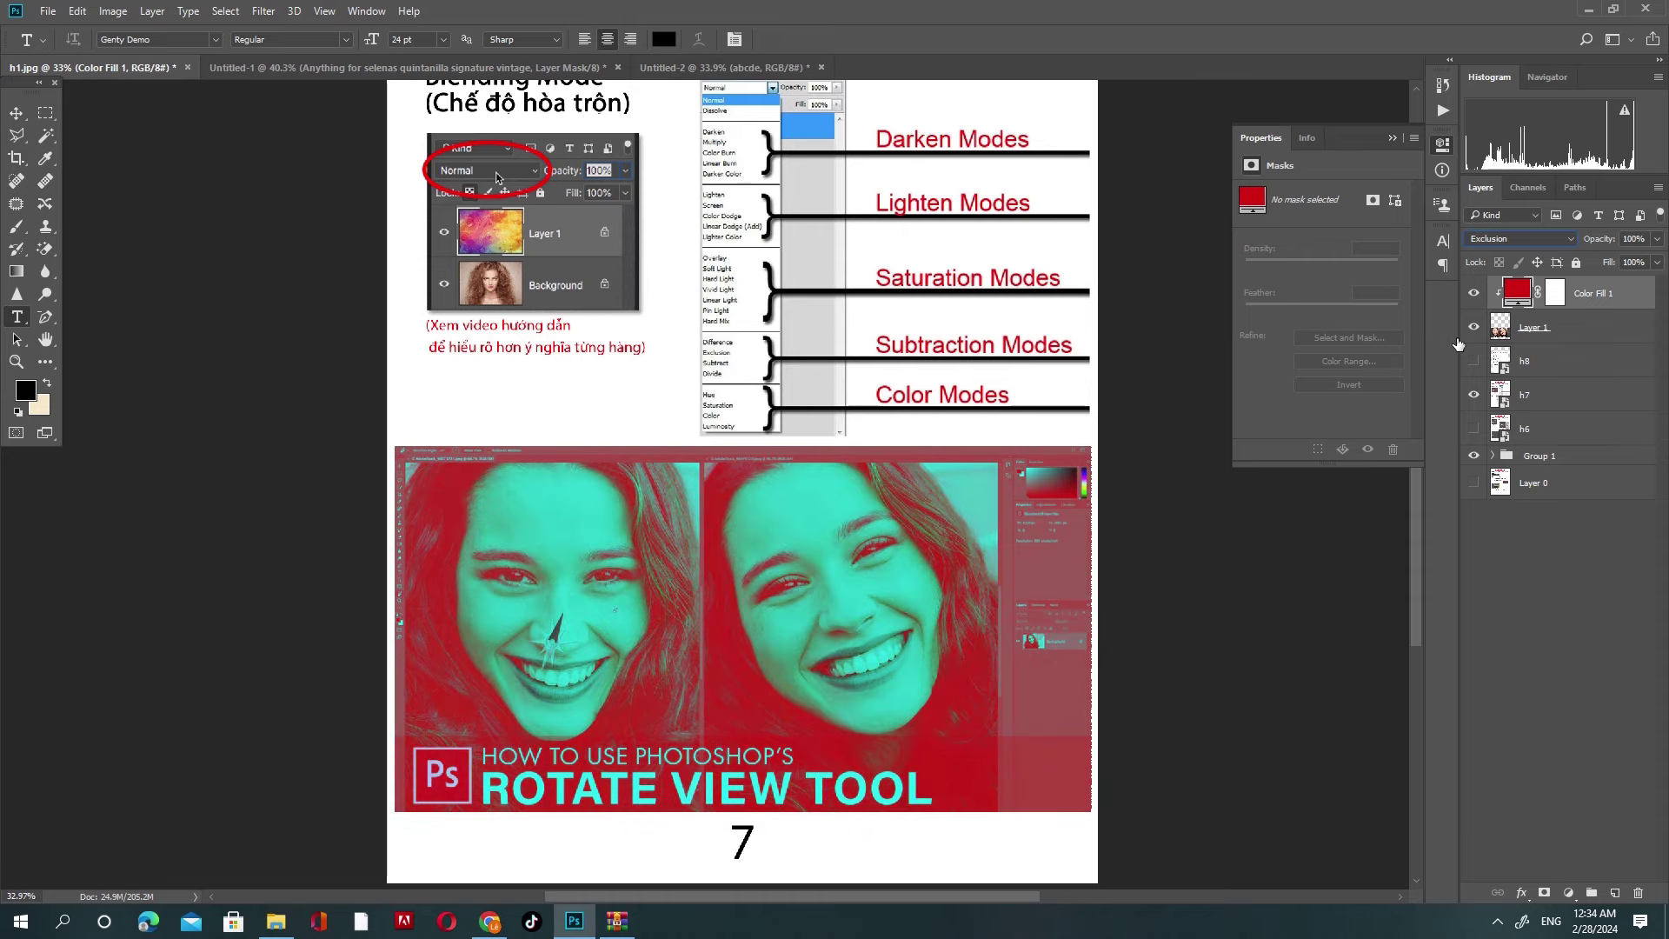
key(Down)
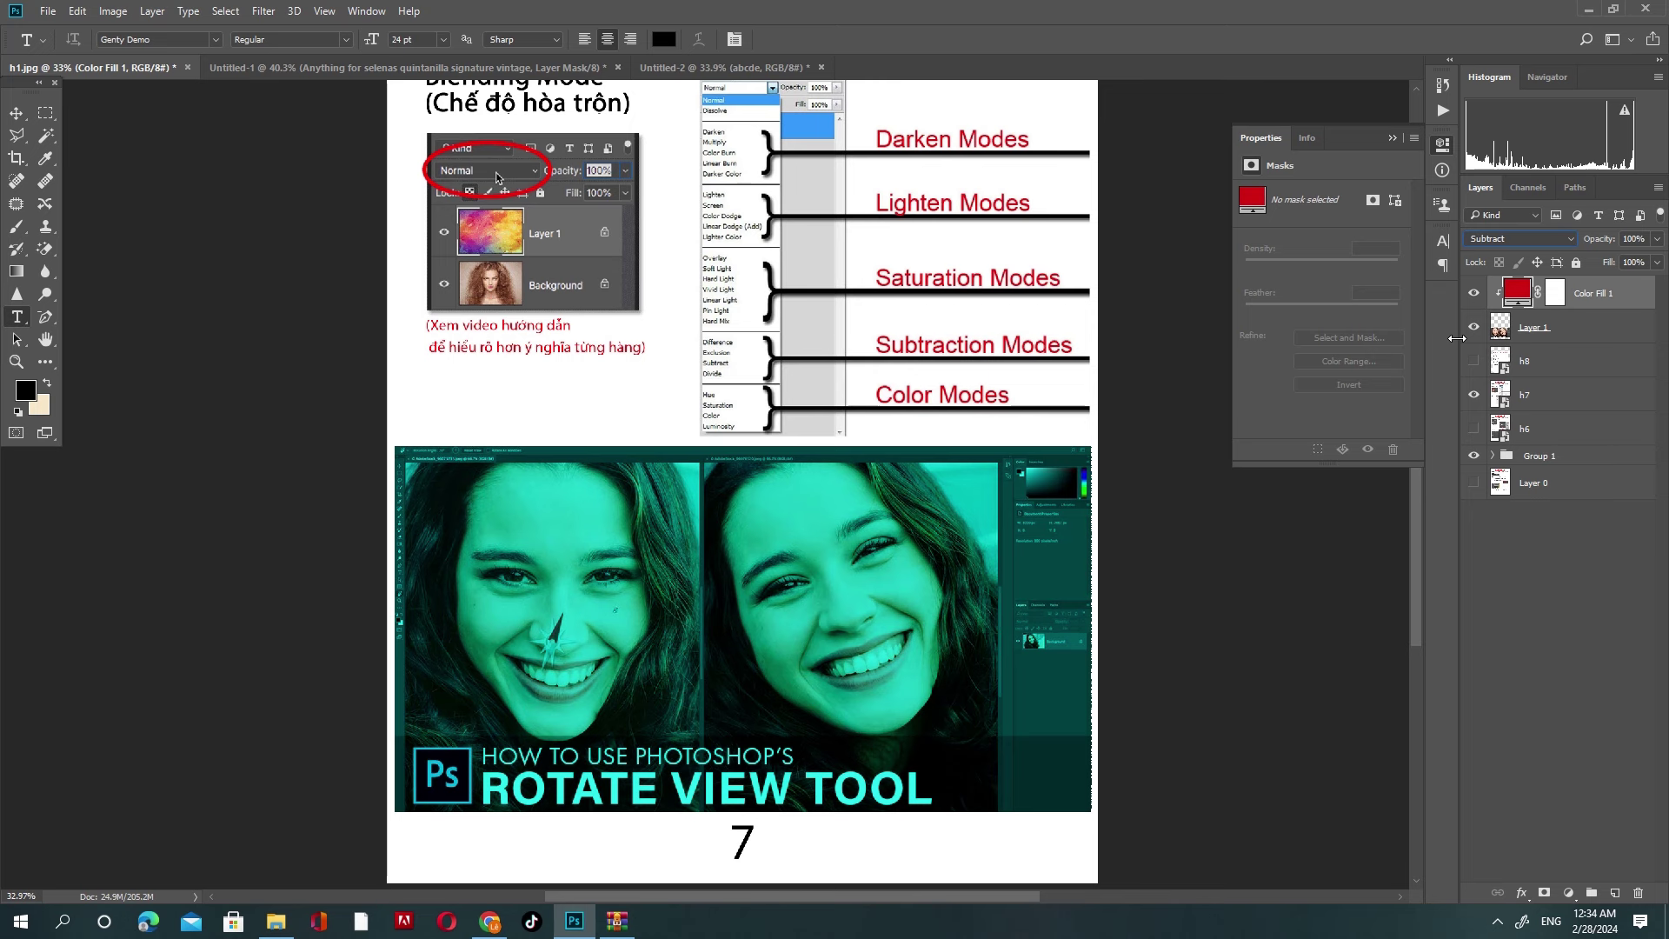
key(Down)
key(Up)
Step: Reset the red fill to Difference, cycle its neighbouring modes, then choose Hue
click(1488, 238)
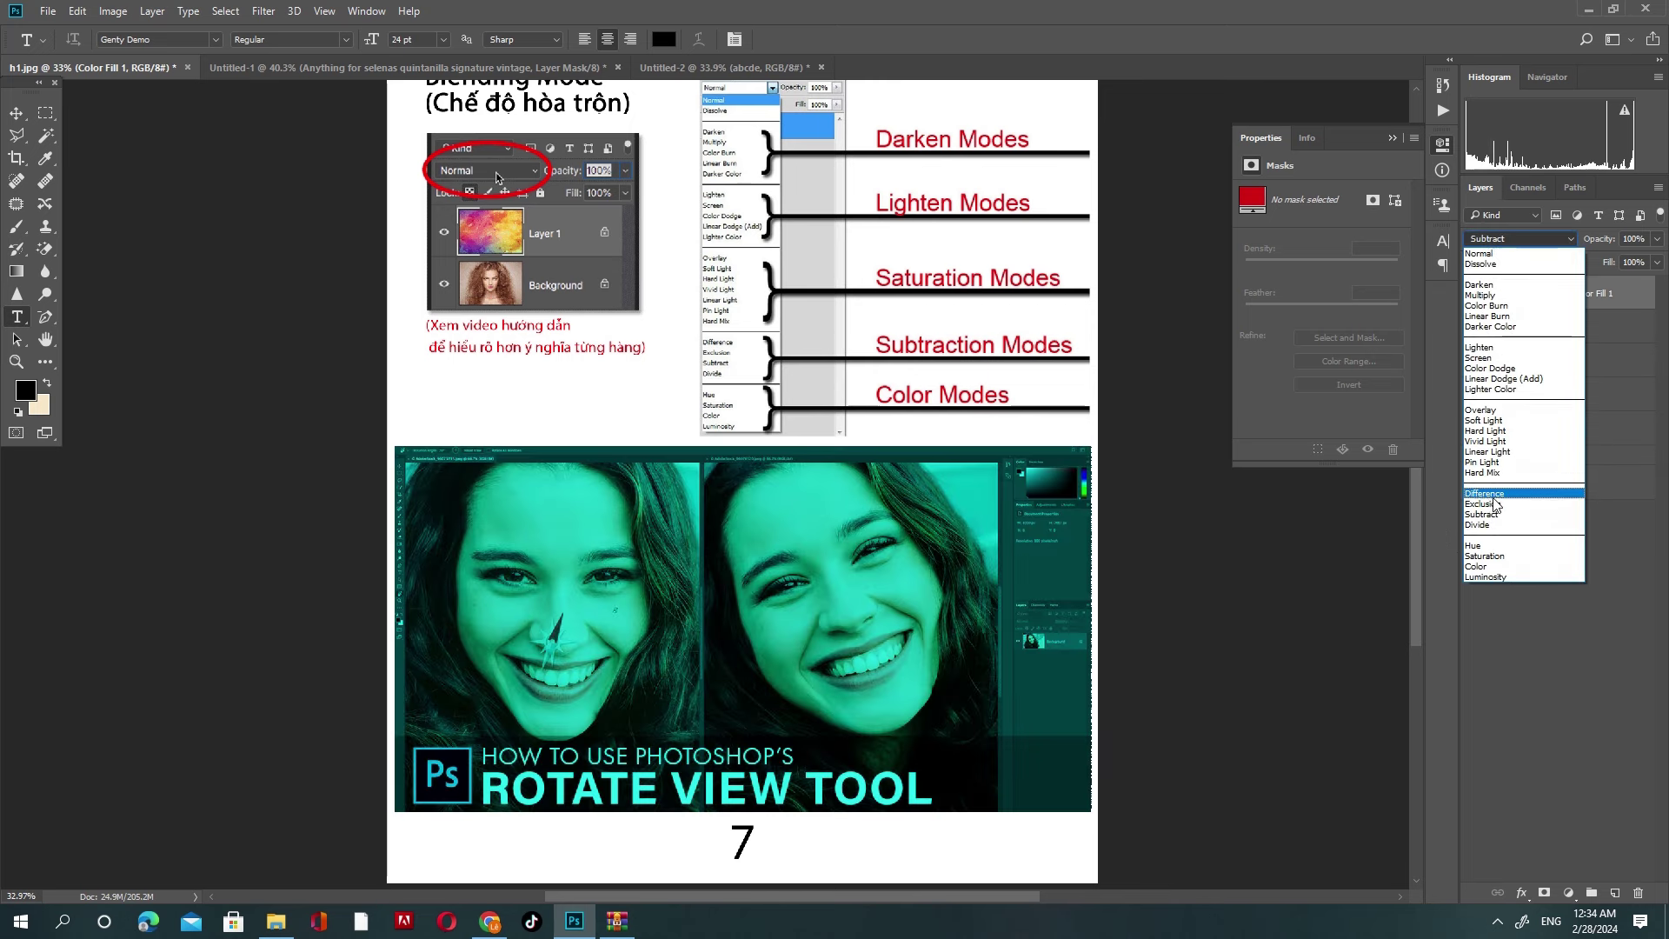
click(1484, 493)
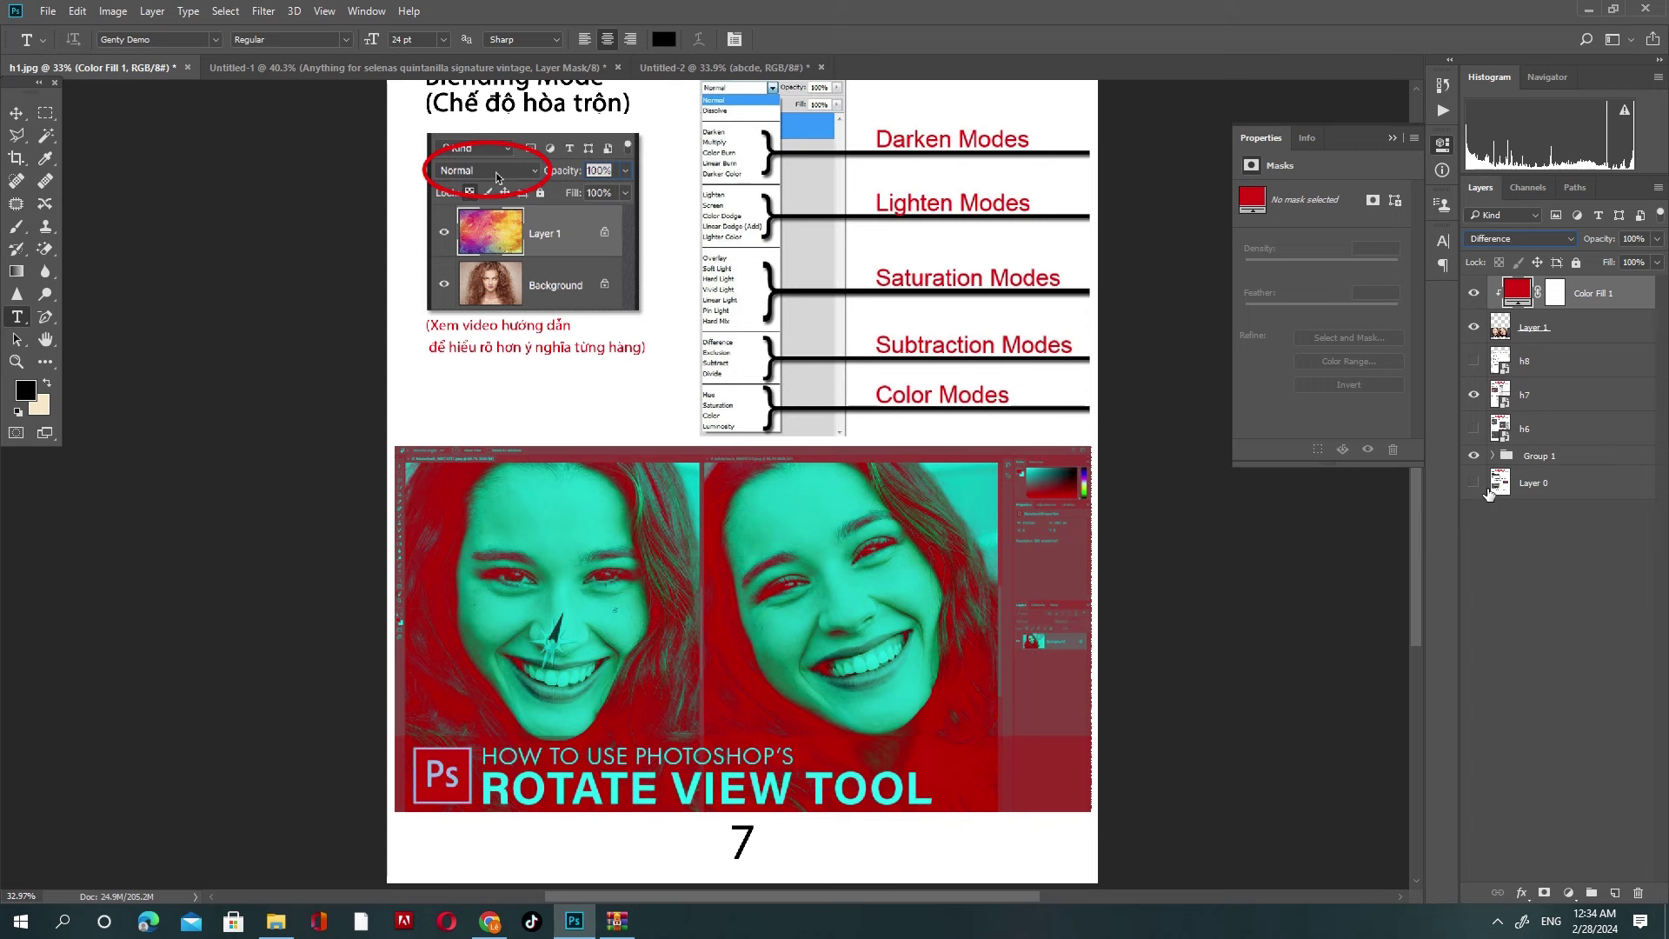
key(Down)
key(Down)
key(Down)
key(Up)
key(Up)
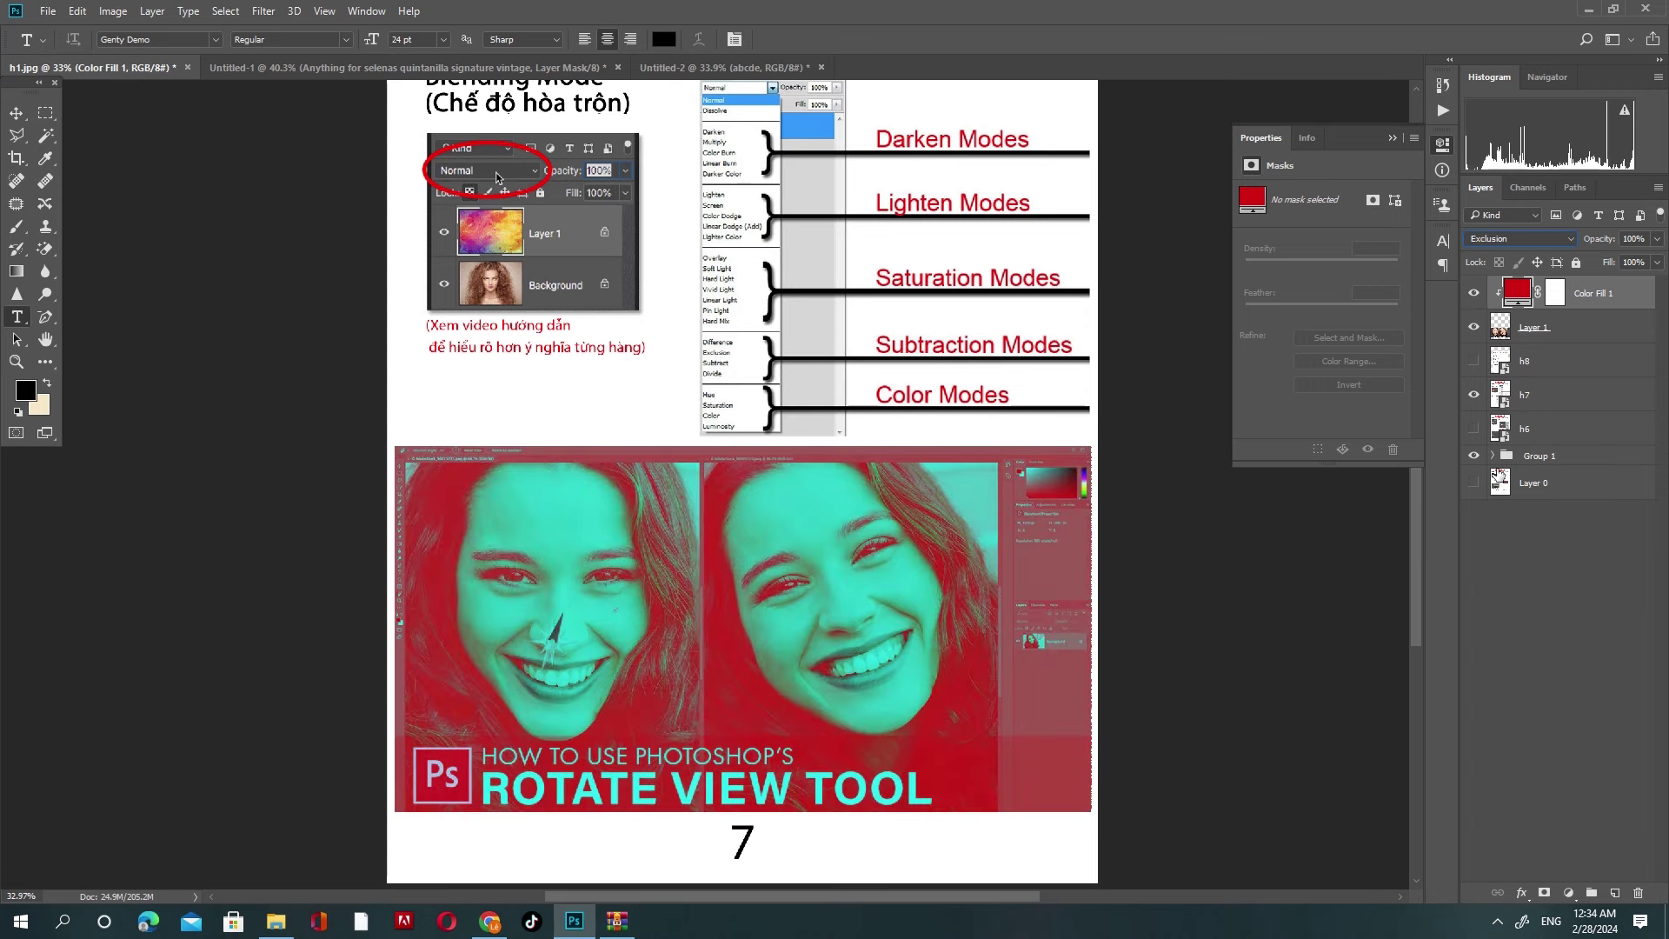
key(Up)
key(Up)
key(Down)
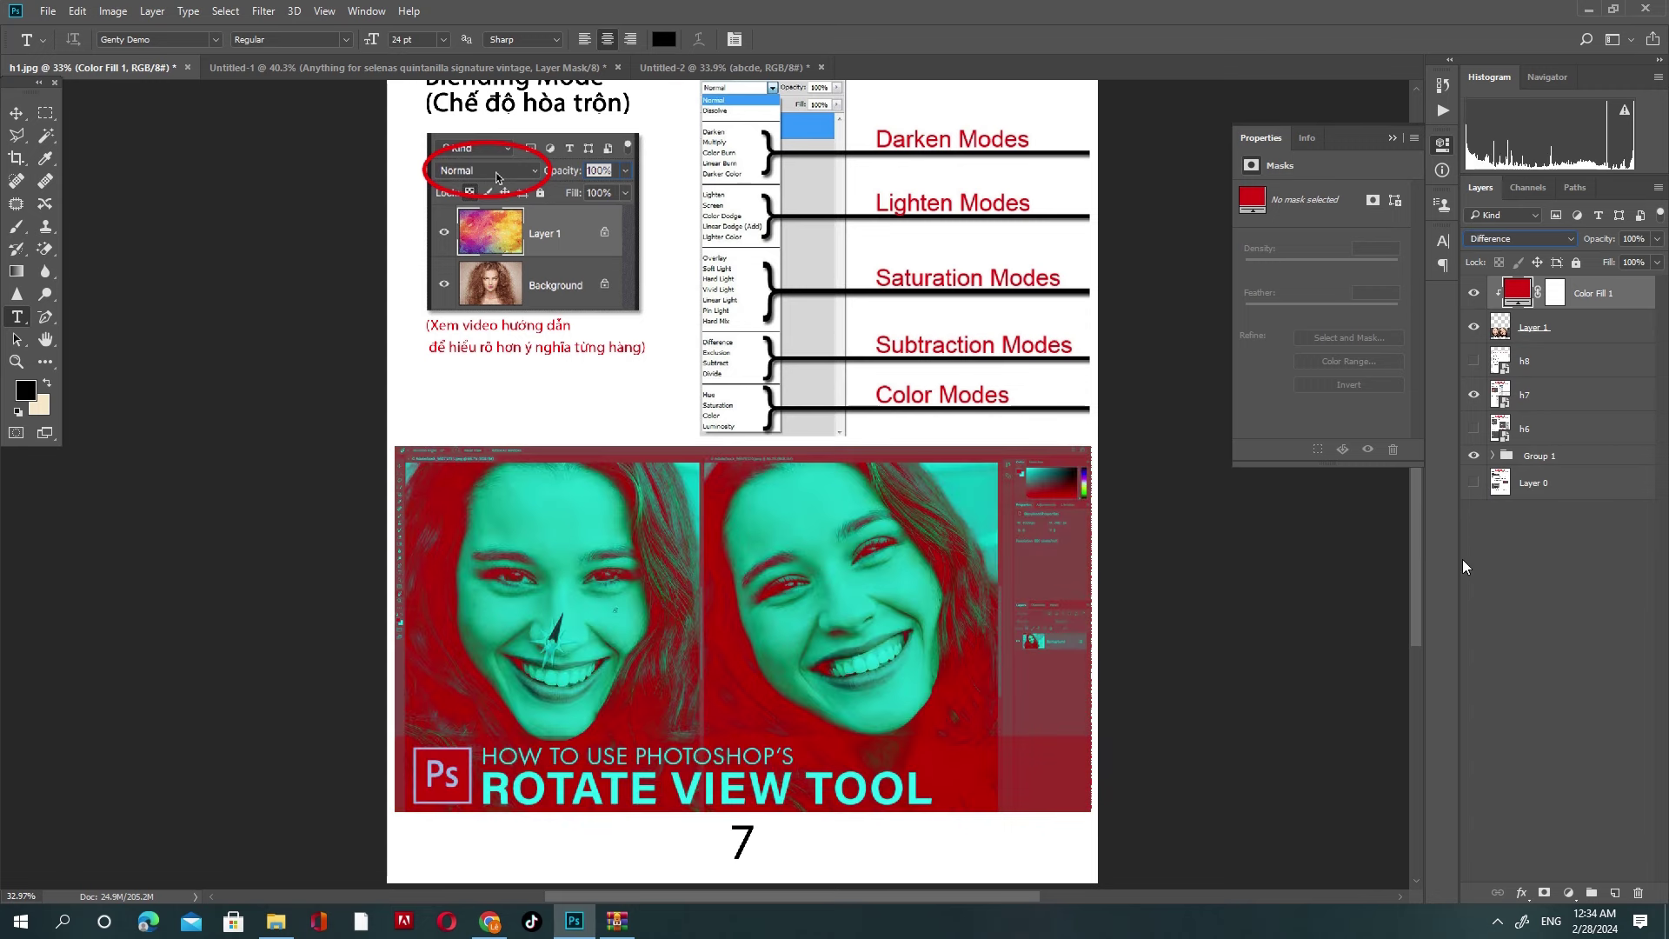
click(1522, 240)
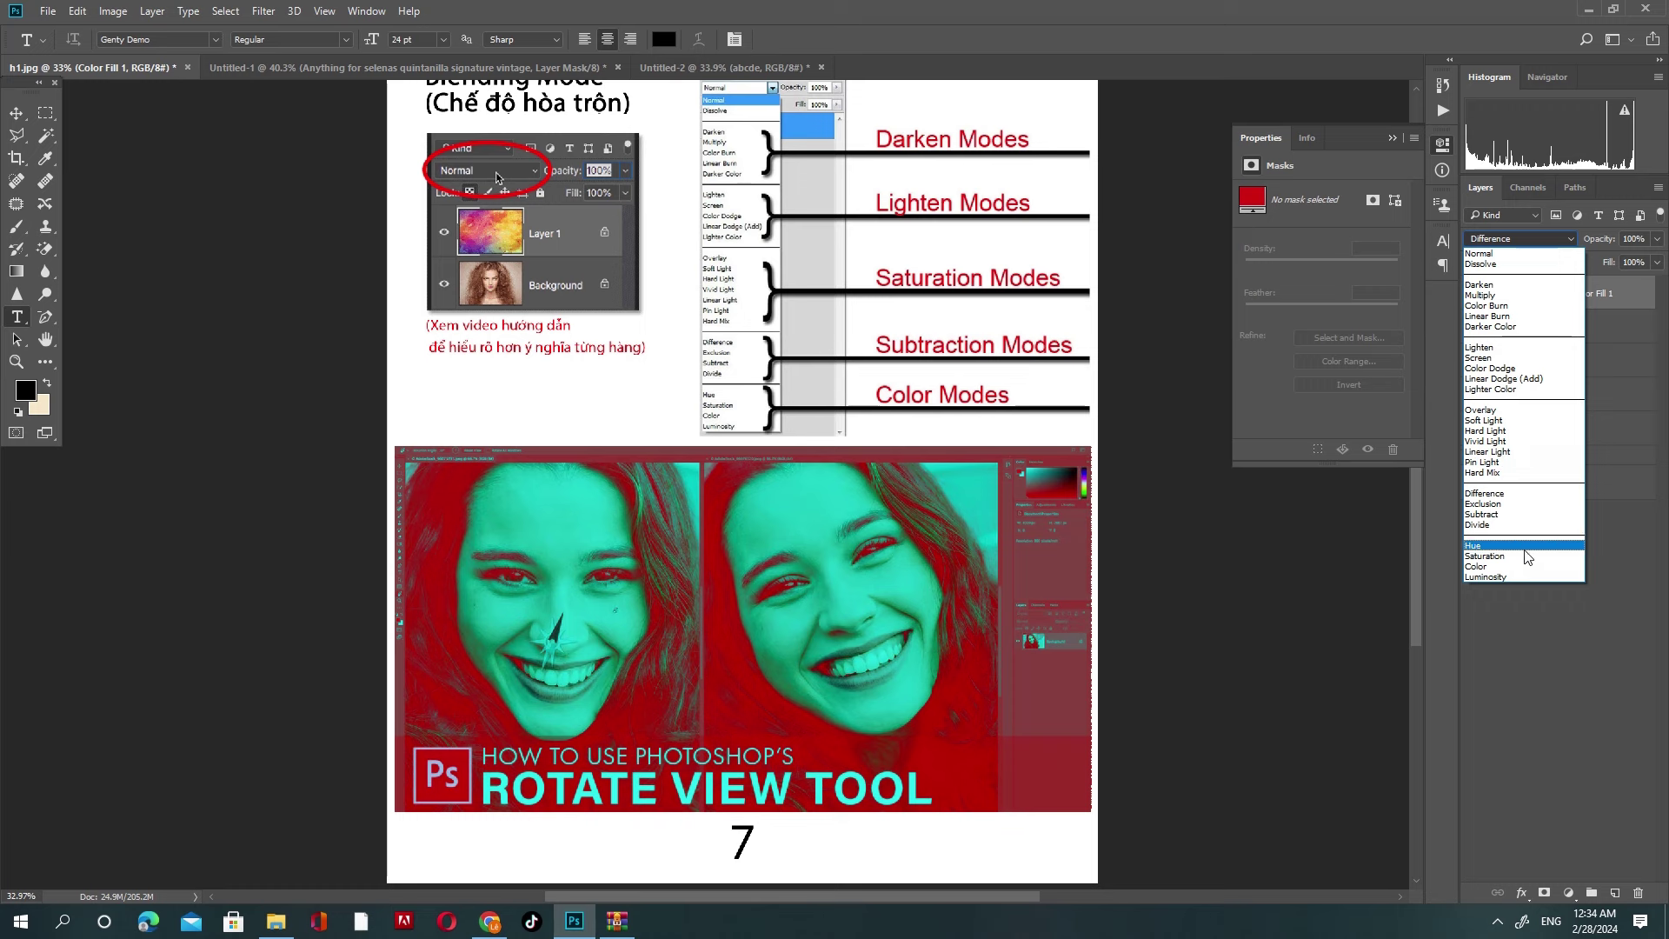
click(1482, 566)
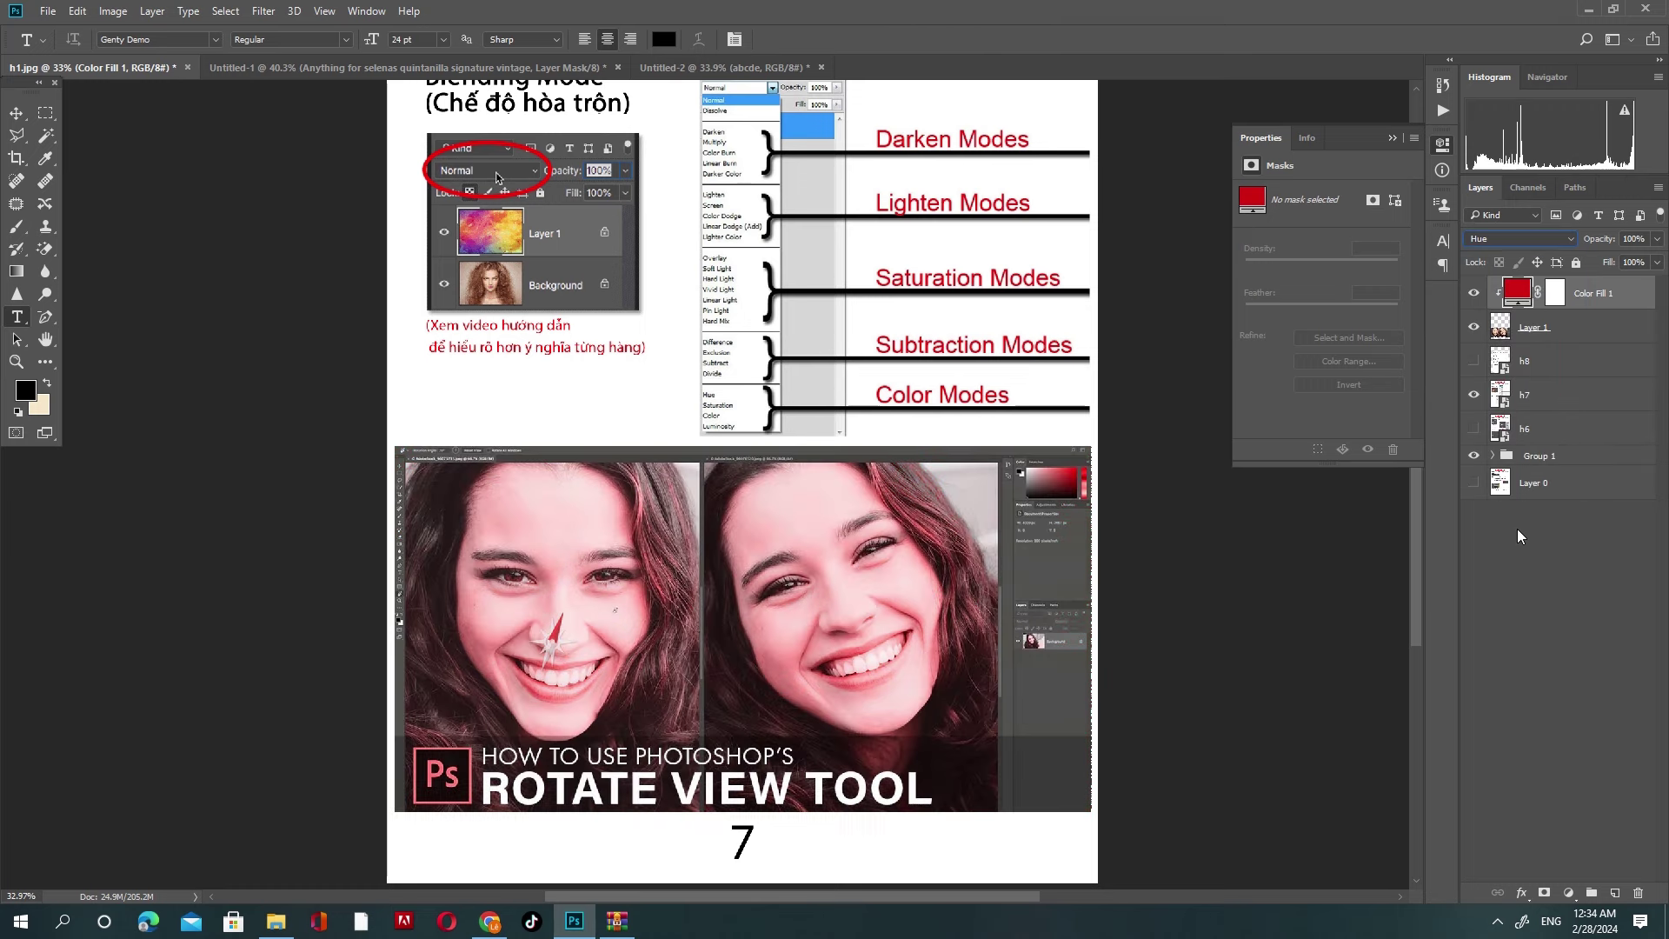
Step: Cycle the red fill from Luminosity back to Hard Mix, then set it to Normal
key(Down)
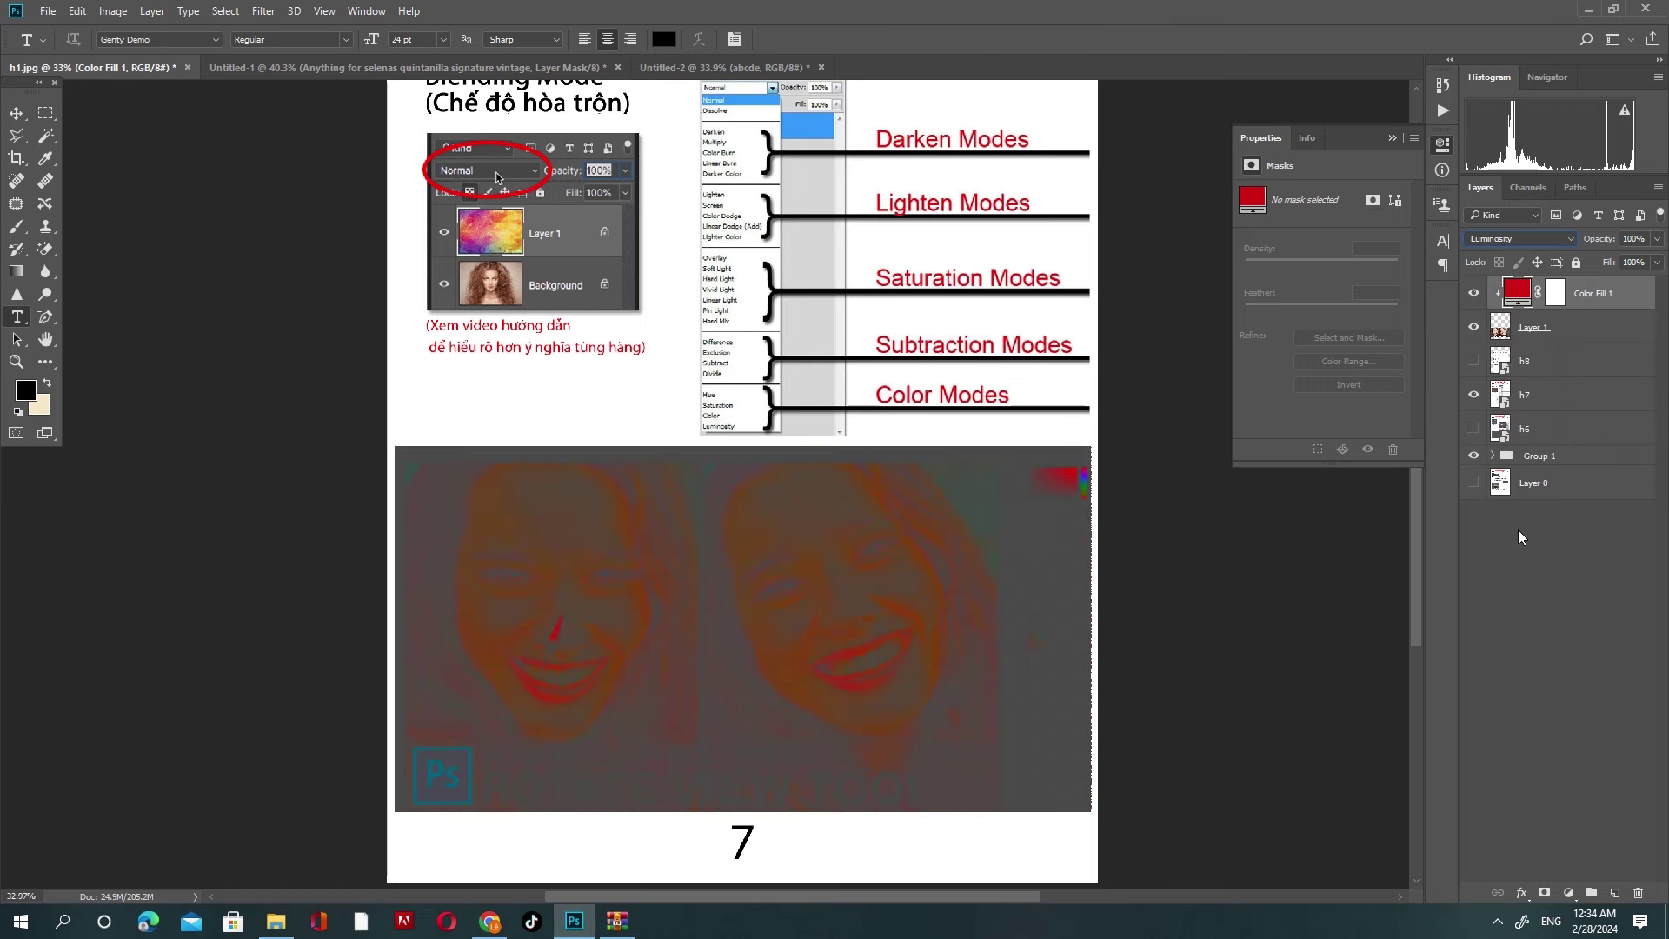
key(Up)
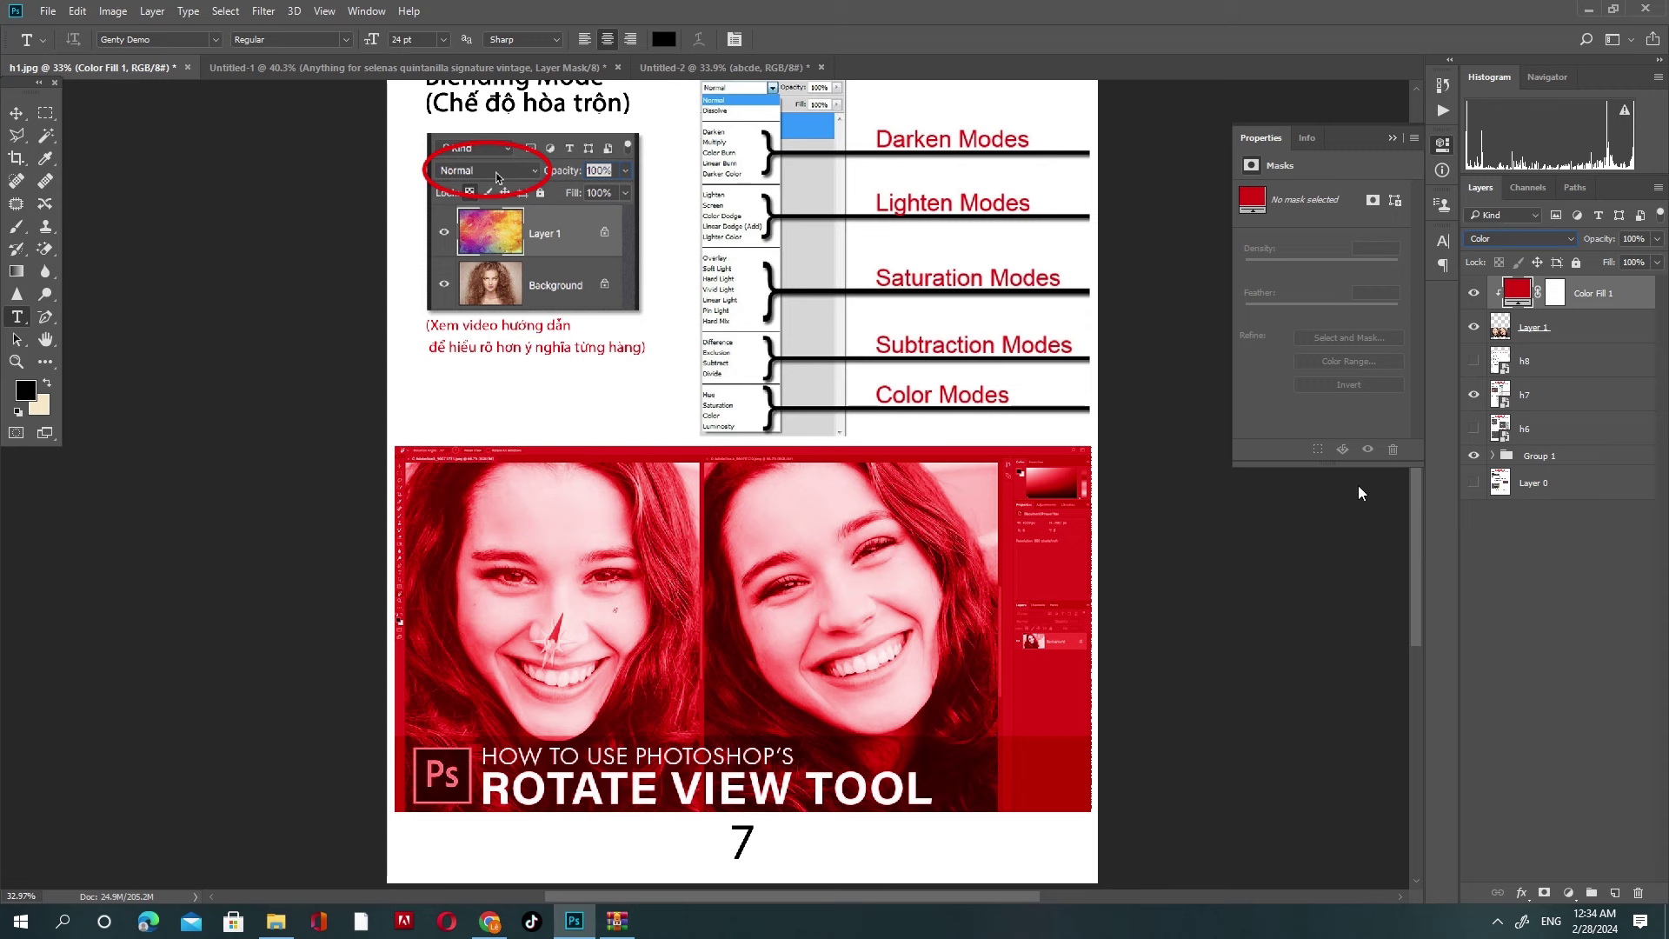
key(Up)
key(Up)
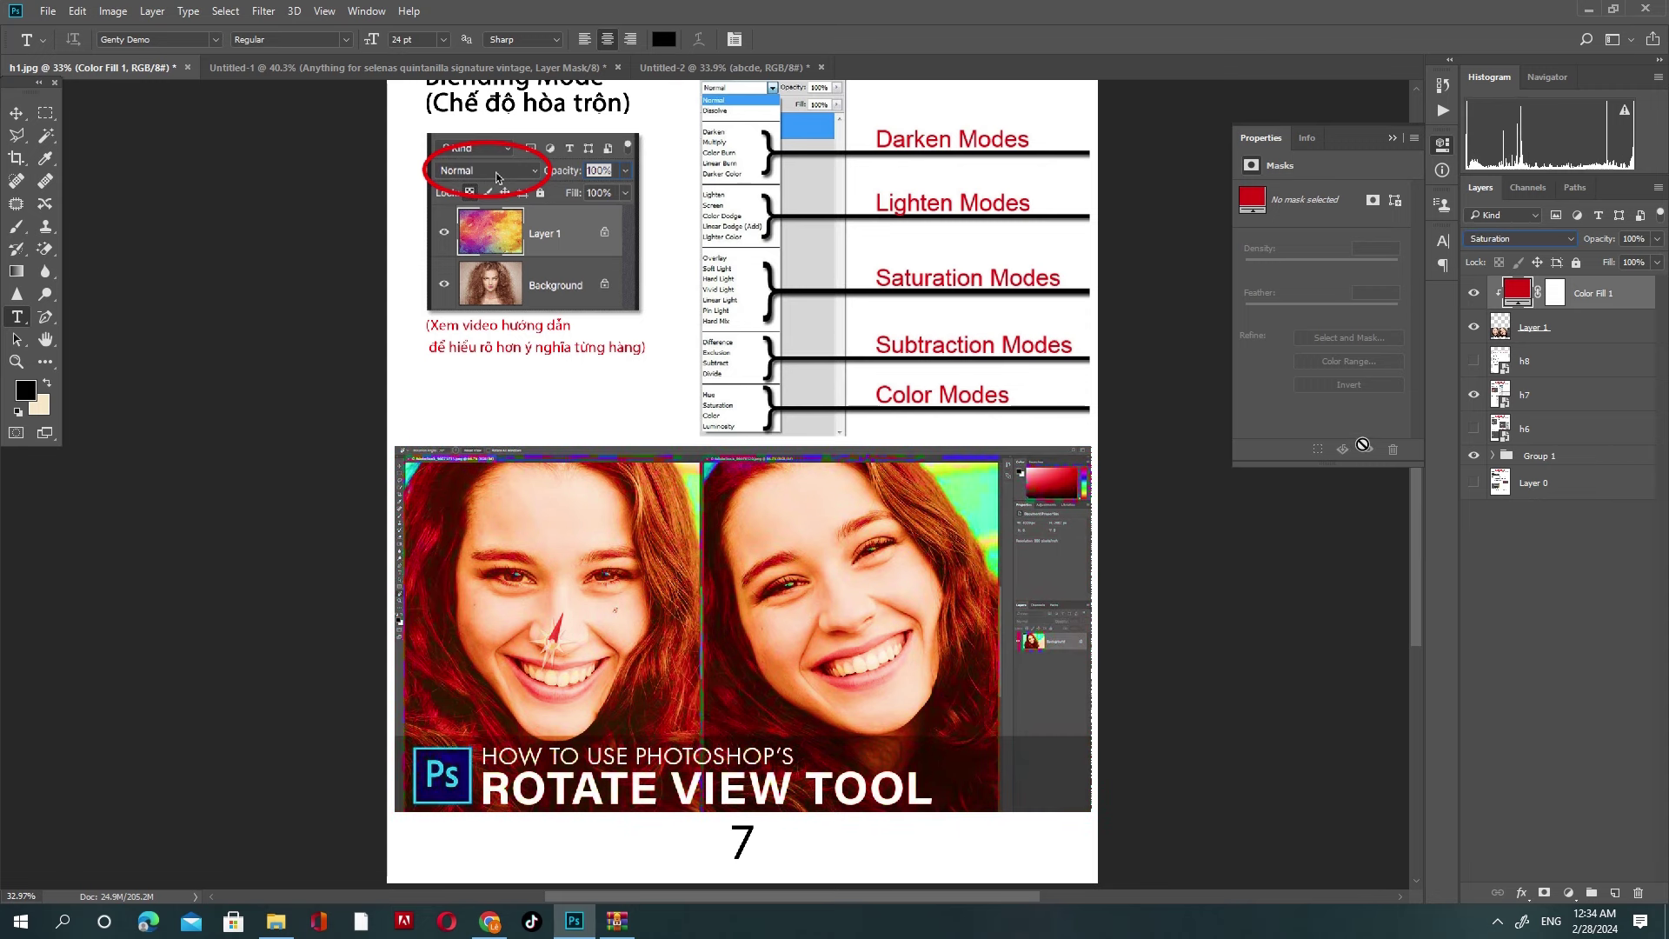
key(Up)
key(Up)
key(Up)
key(Up)
key(Up)
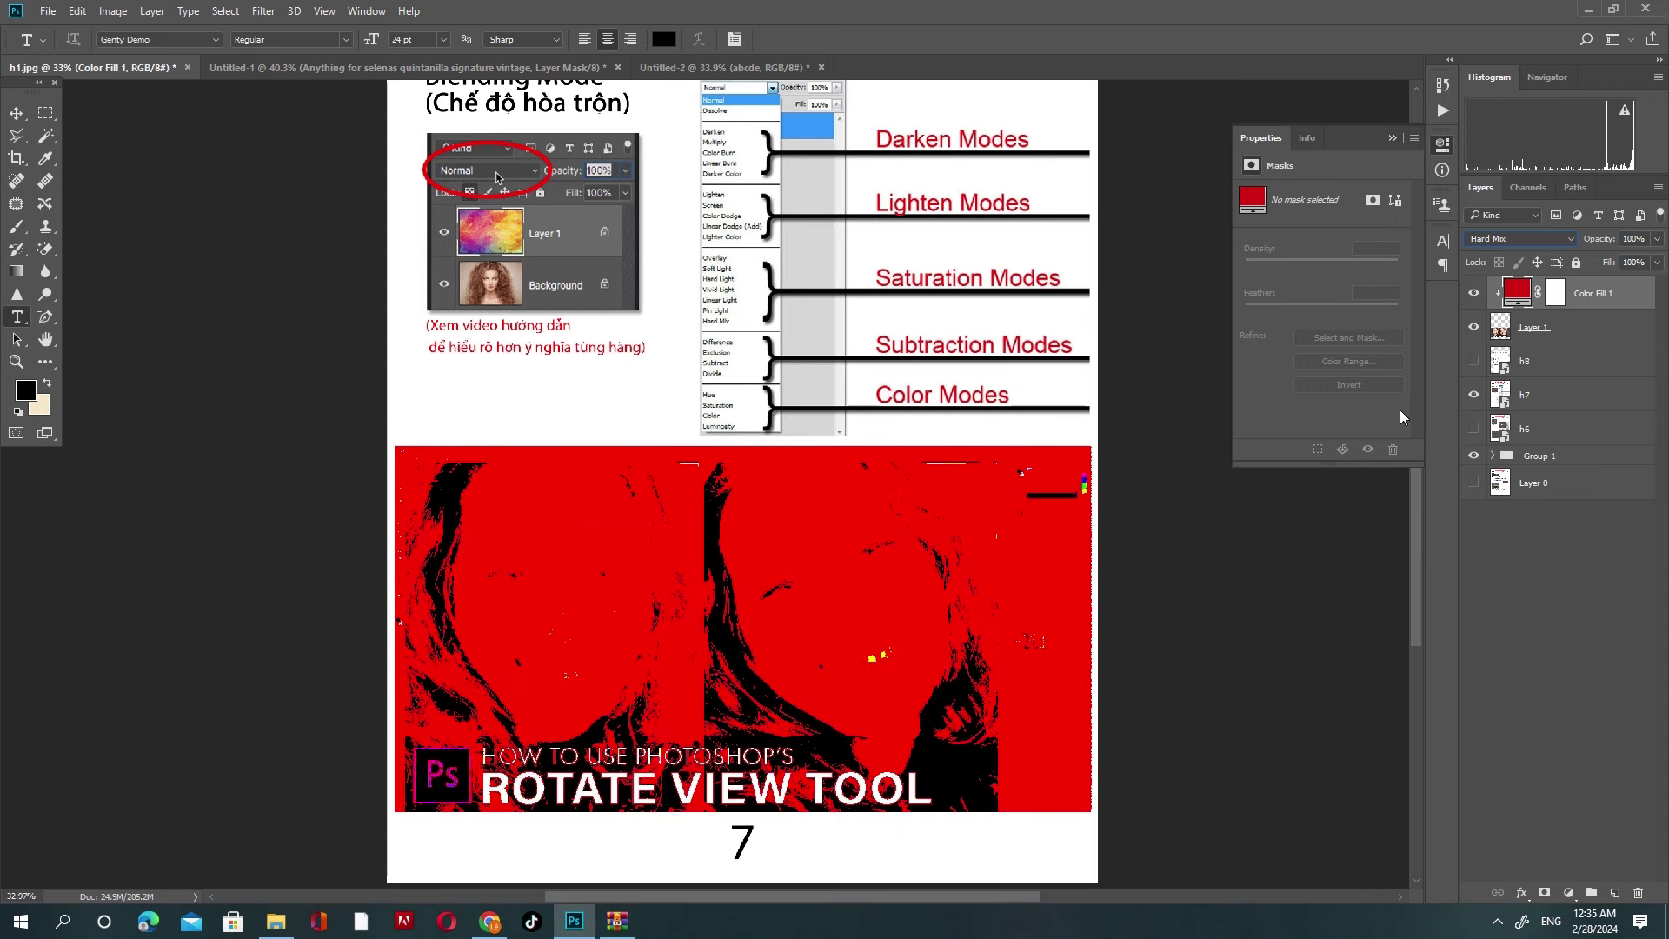
key(Up)
key(Up)
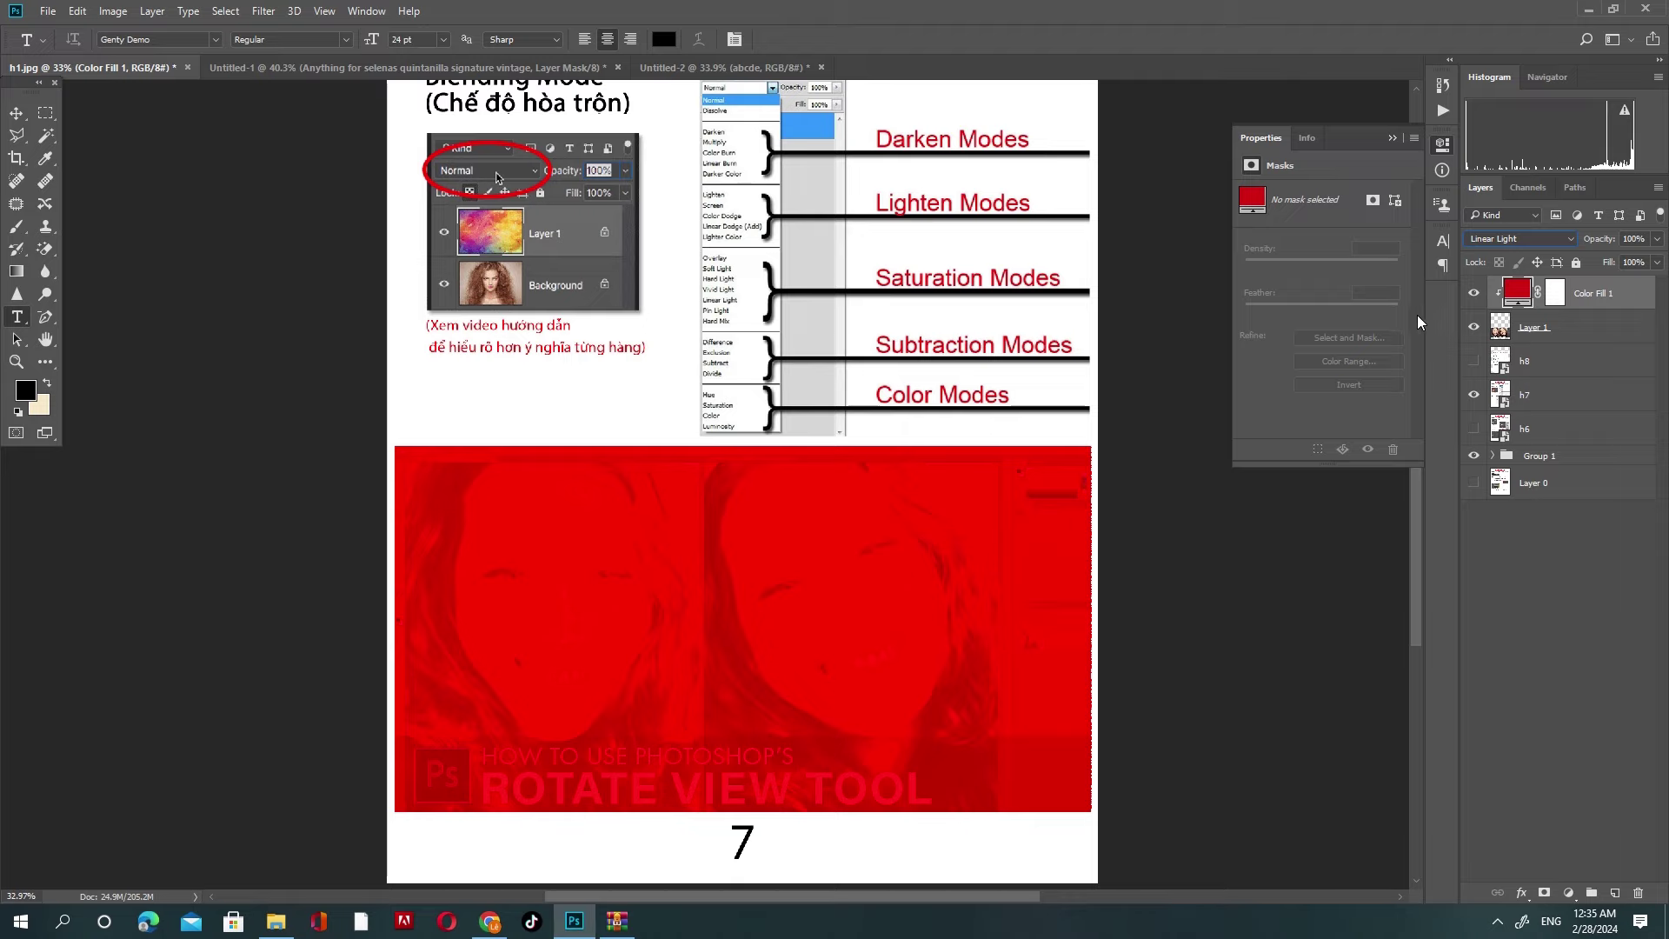
click(1520, 238)
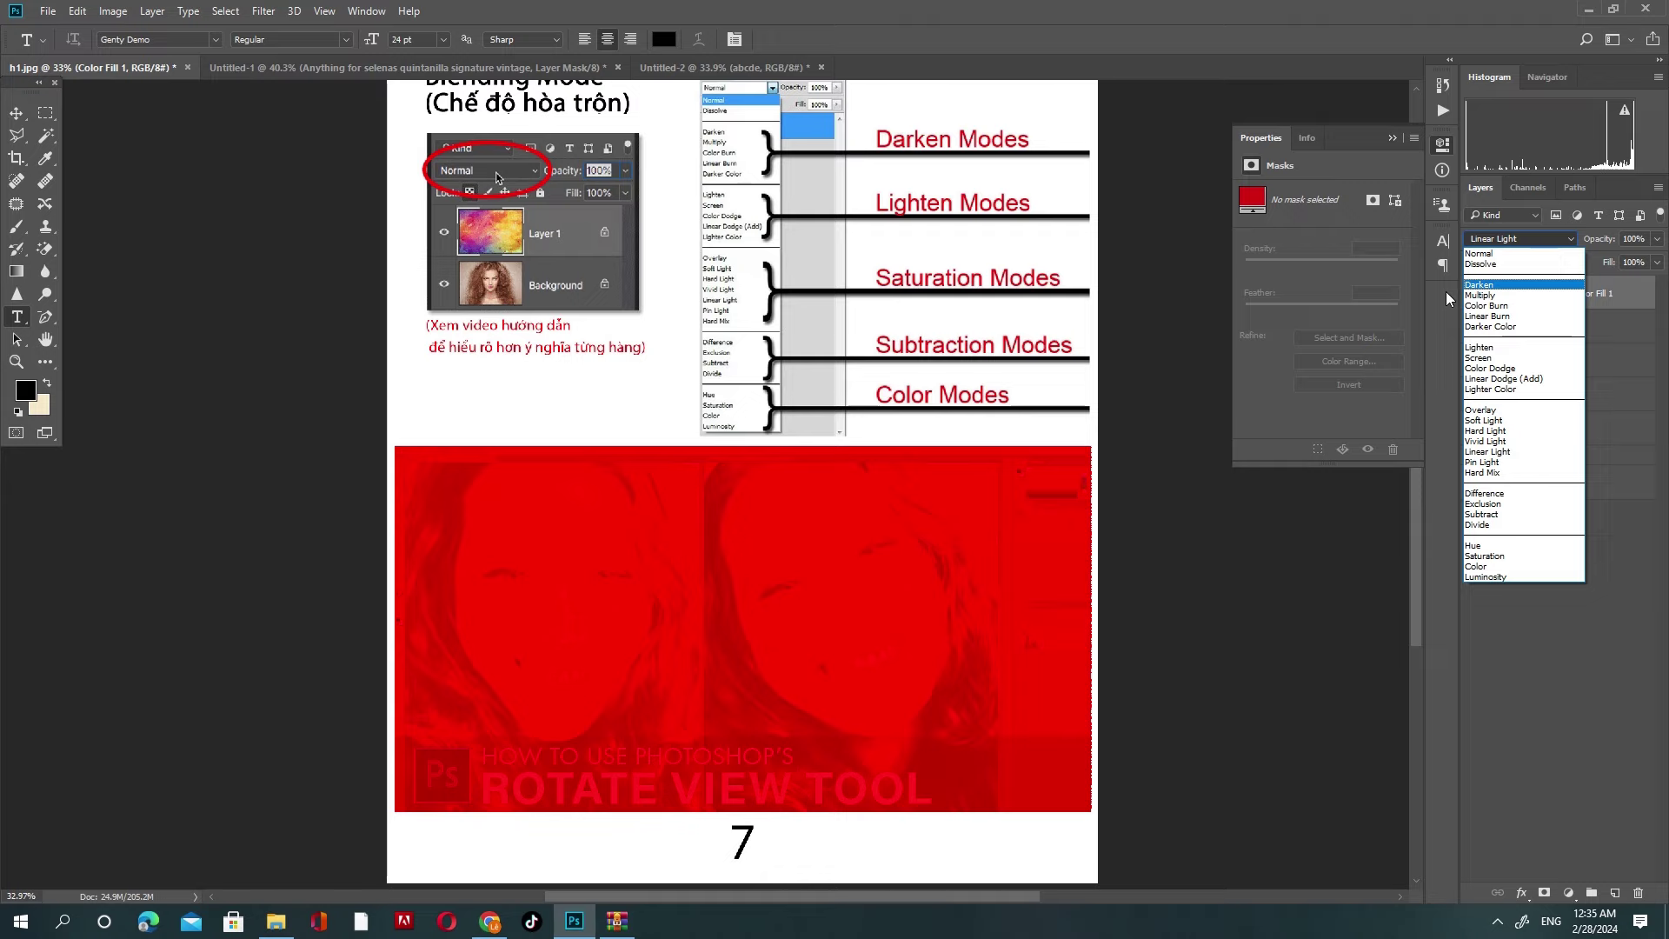
click(1501, 253)
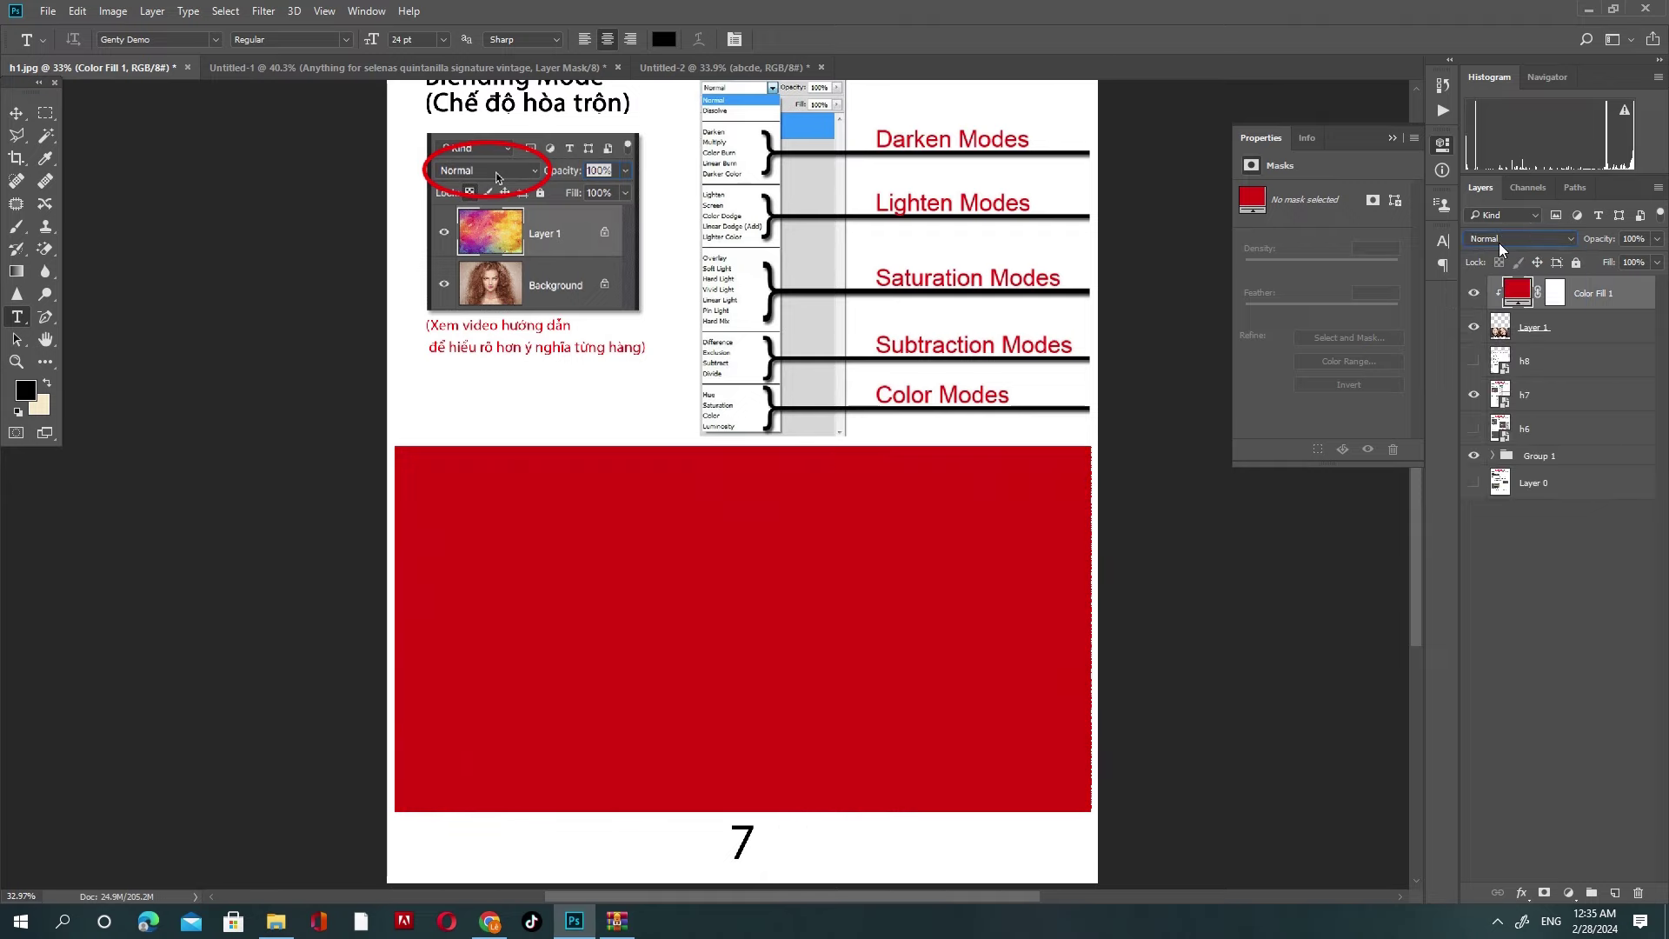
Step: Cycle Color Fill 1 from Dissolve down to Divide, stop on Difference, then start deleting it
click(1499, 243)
click(1509, 259)
key(Down)
key(Down)
key(Down)
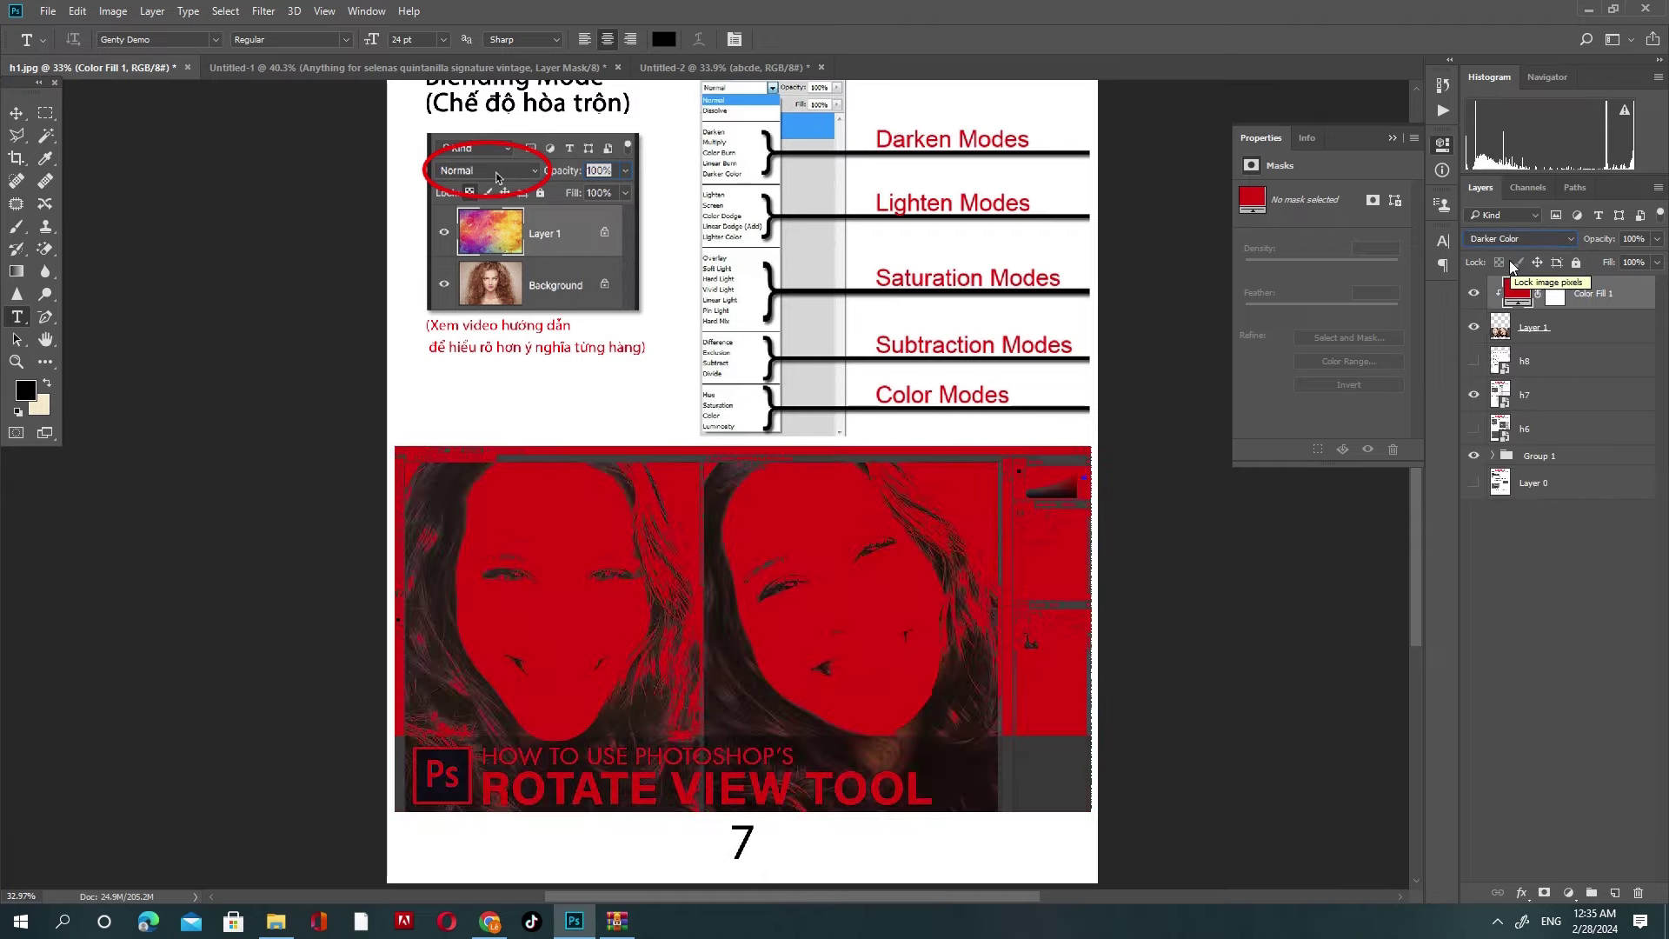
key(Down)
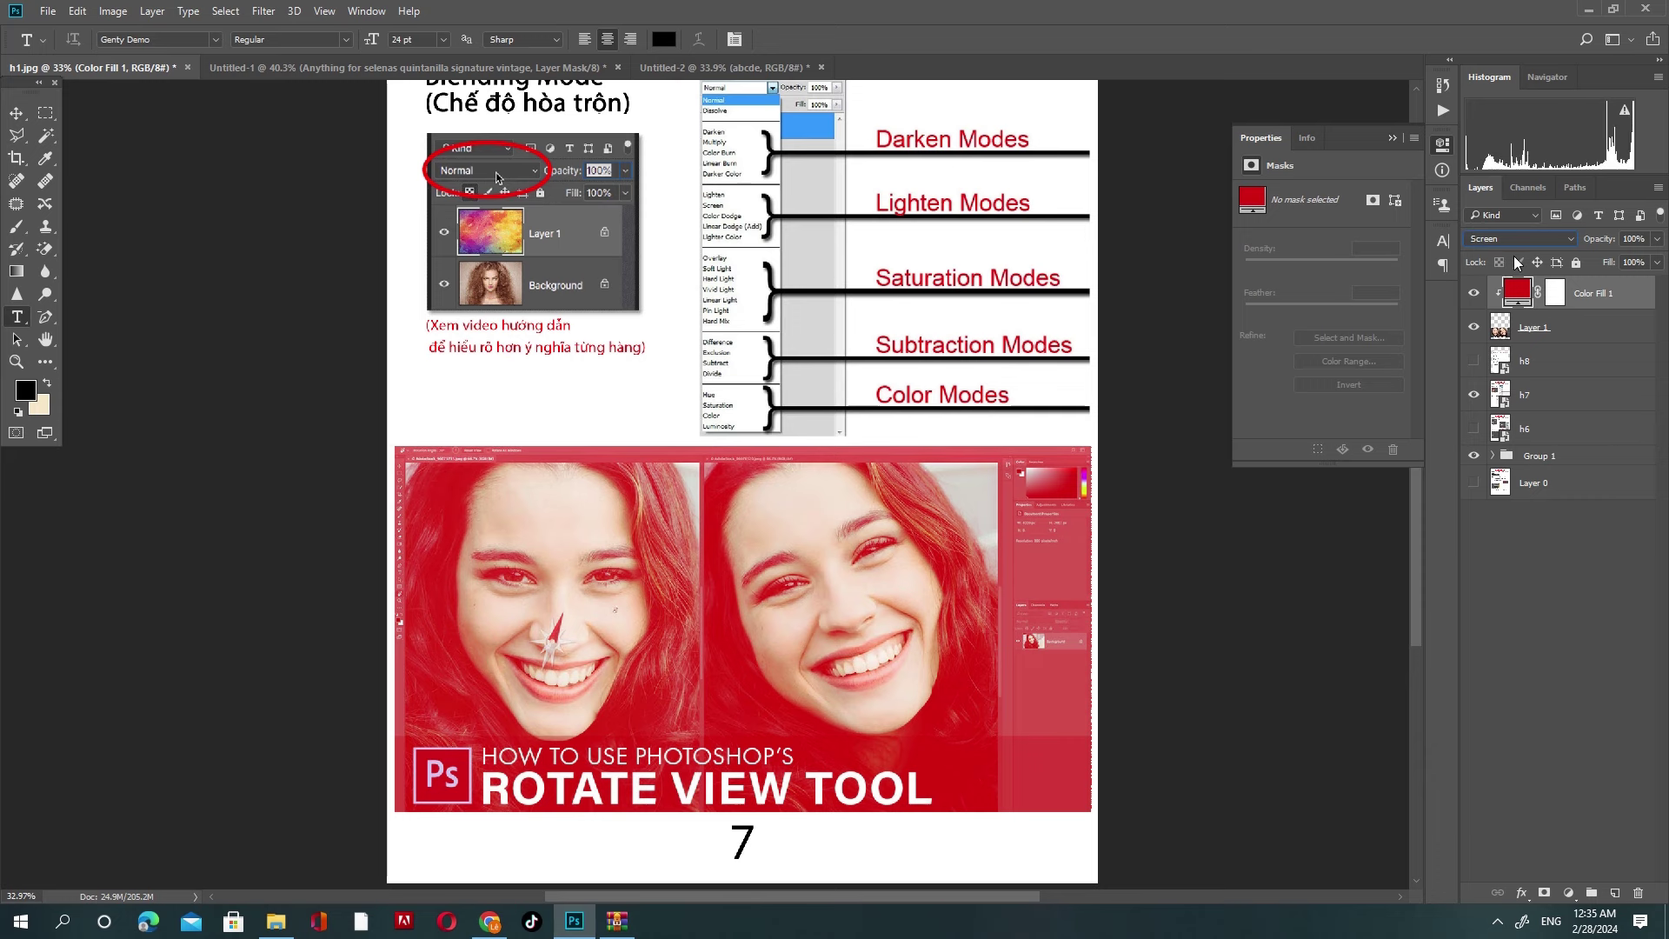
key(Down)
key(Down)
key(Down)
key(Down)
key(Down)
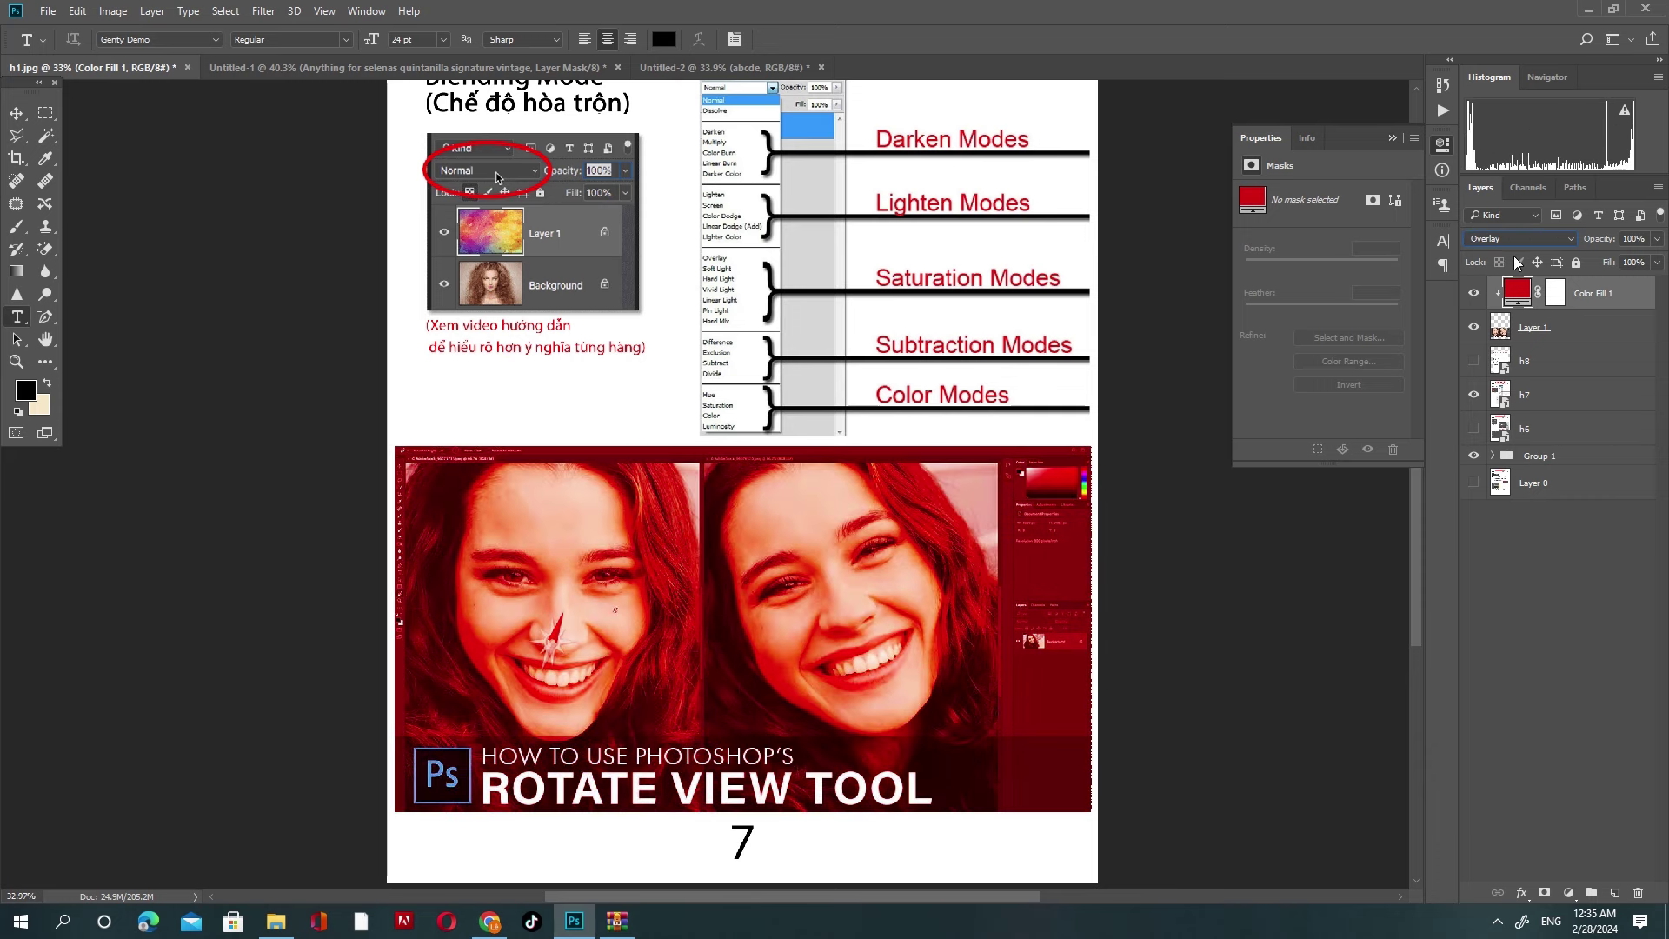
key(Down)
key(Down)
key(Down)
key(Down)
key(Down)
key(Down)
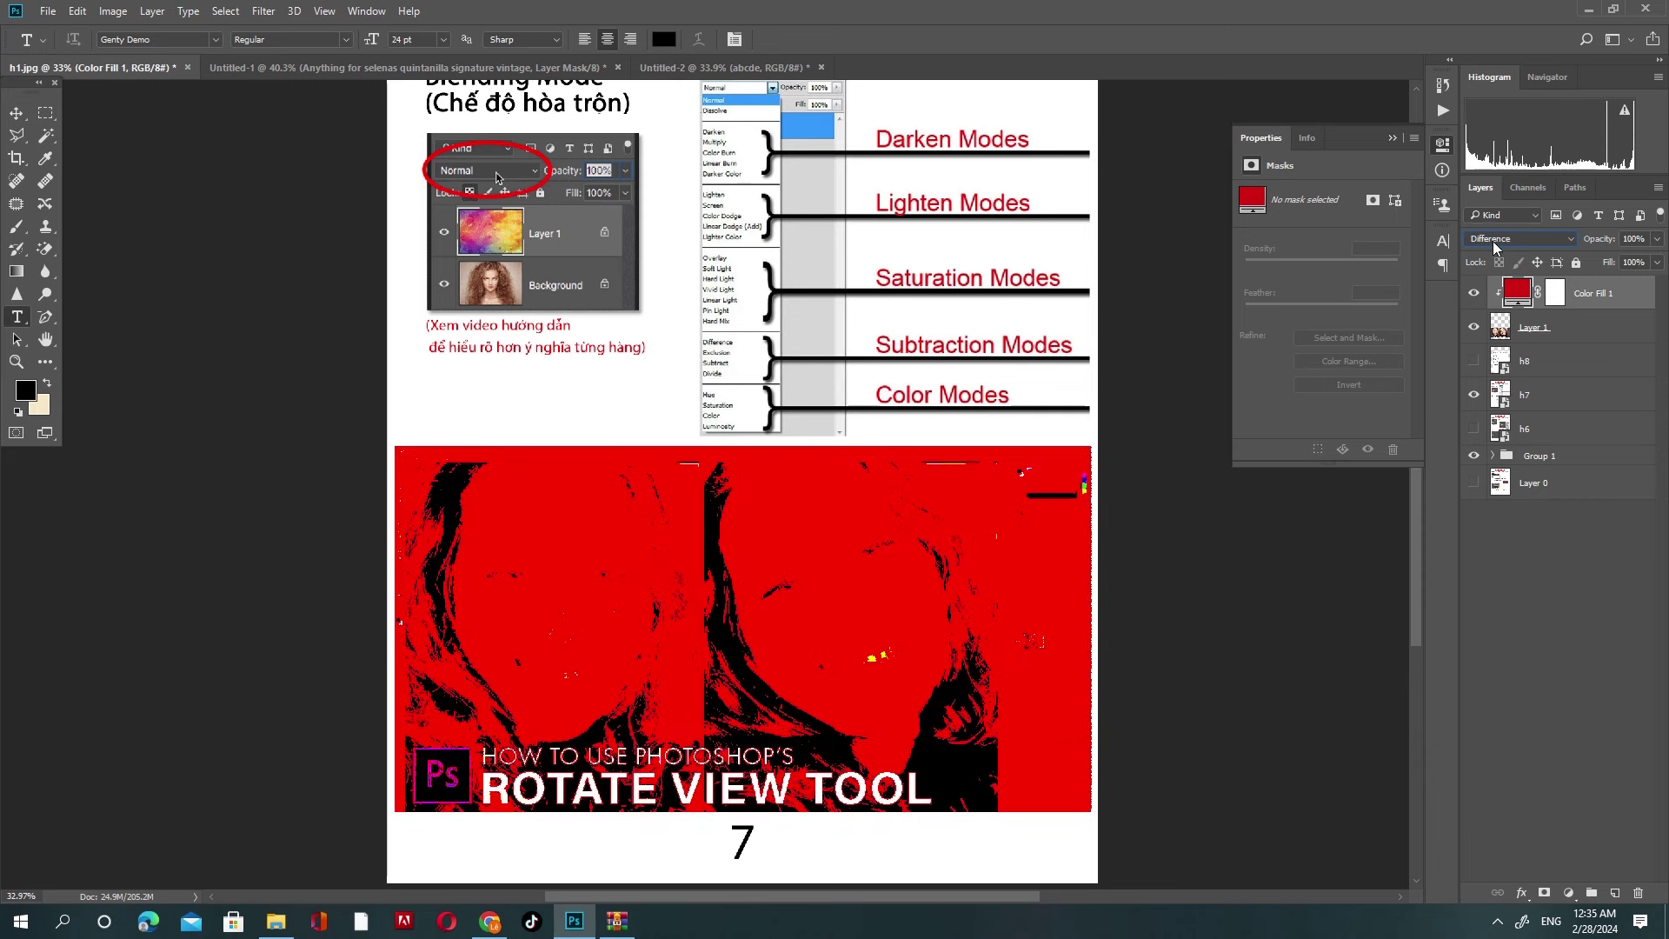
key(Down)
key(Down)
key(Down)
key(Down)
key(Down)
key(Down)
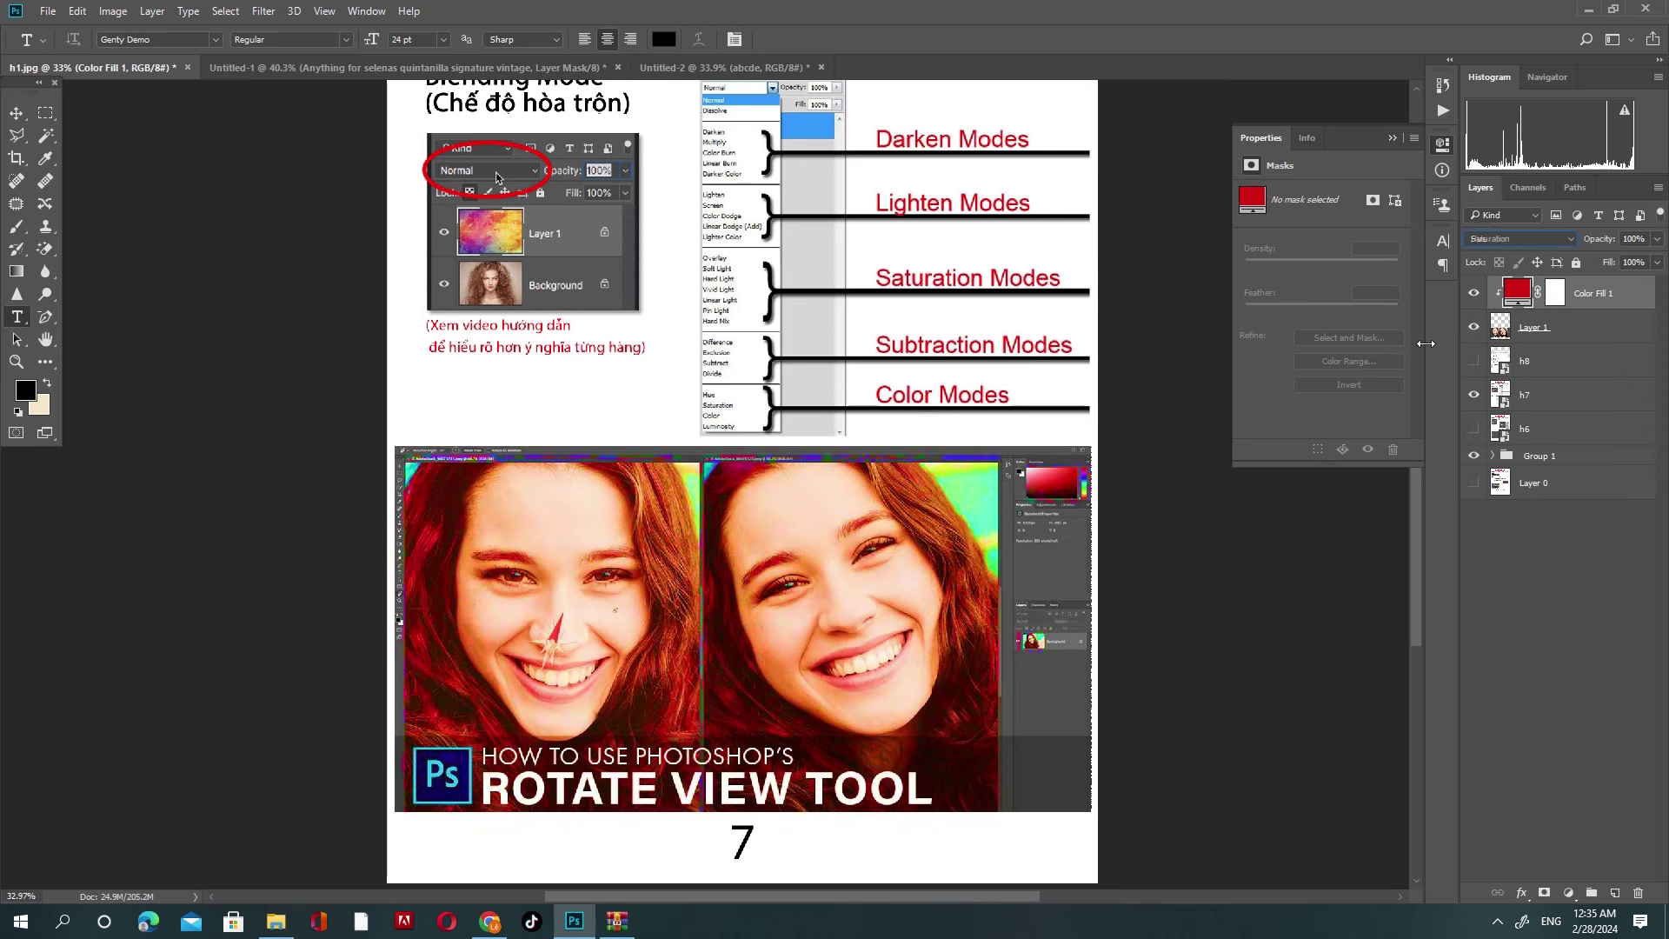
key(Down)
key(Down)
key(Up)
key(Up)
key(Up)
key(Up)
key(Up)
key(Up)
key(Up)
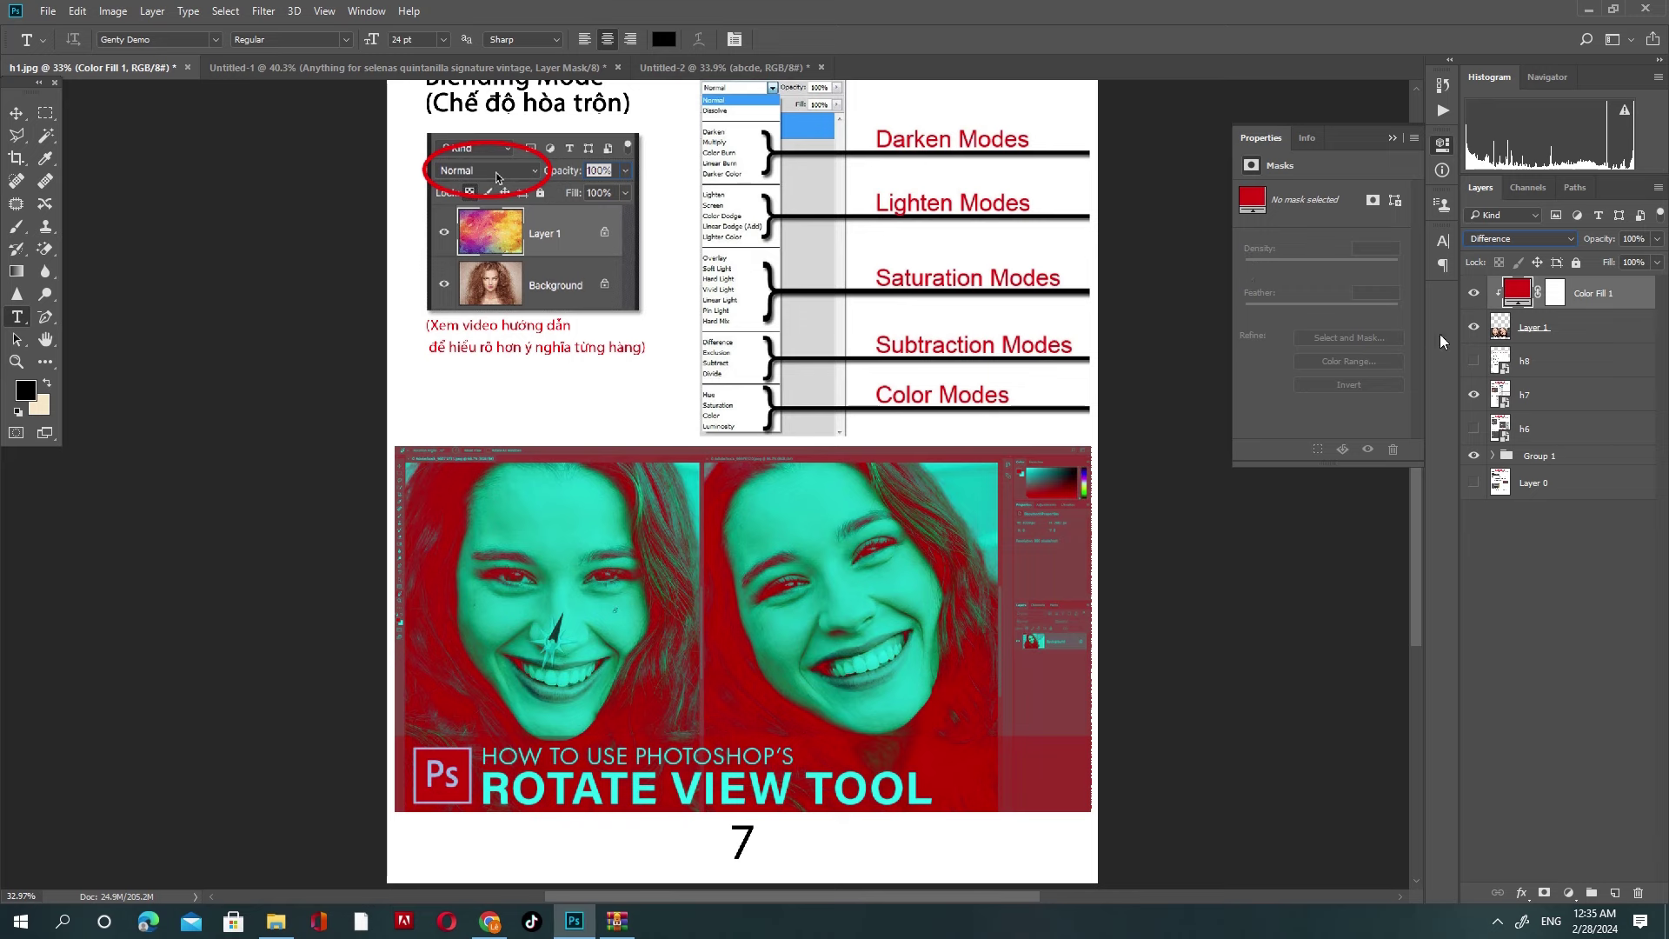
click(1638, 893)
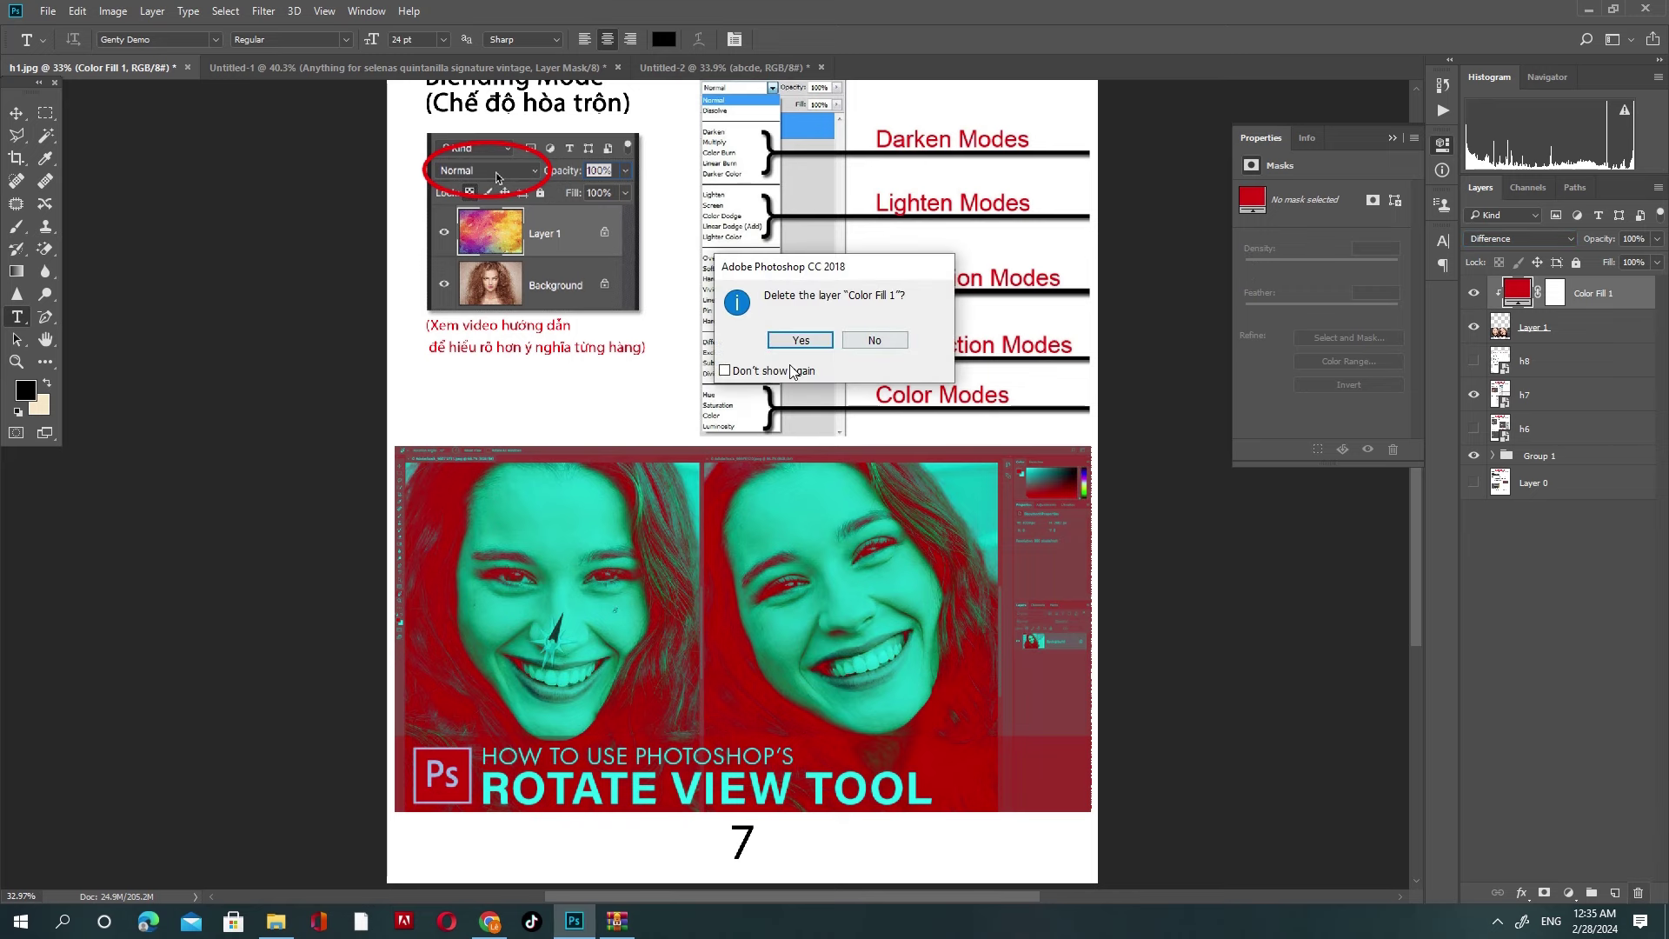
Step: Delete Color Fill 1 and paste the Rotate View Tool picture back above h7 as Layer 1
click(800, 340)
scroll(739, 478, down, 2)
key(Delete)
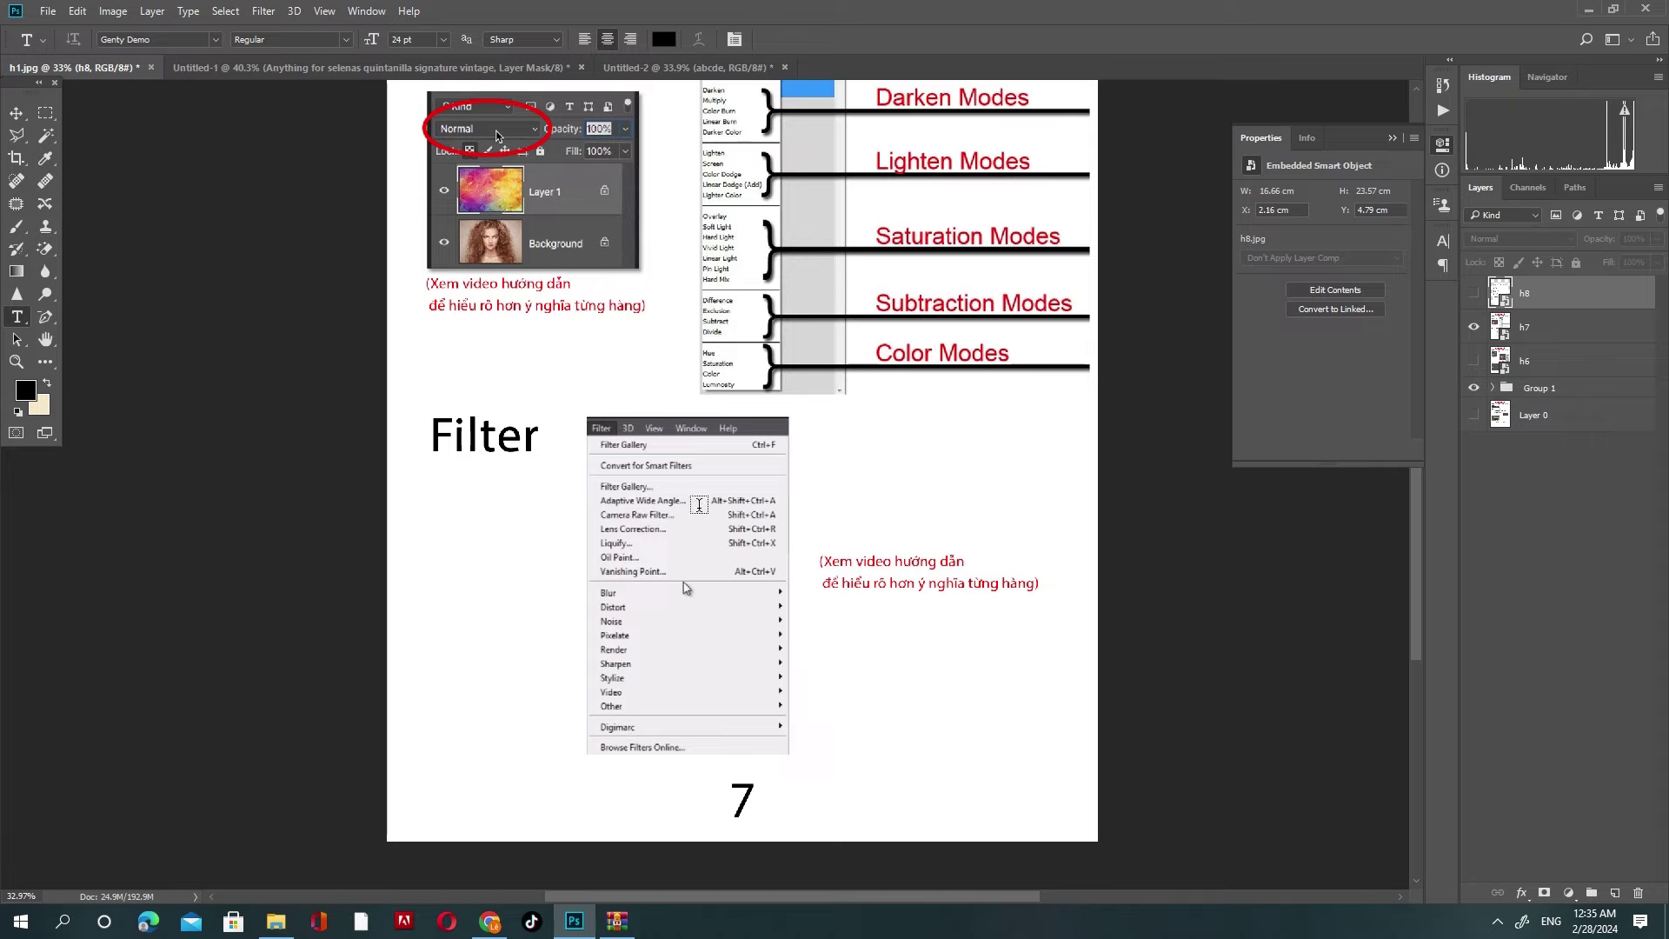
click(1580, 331)
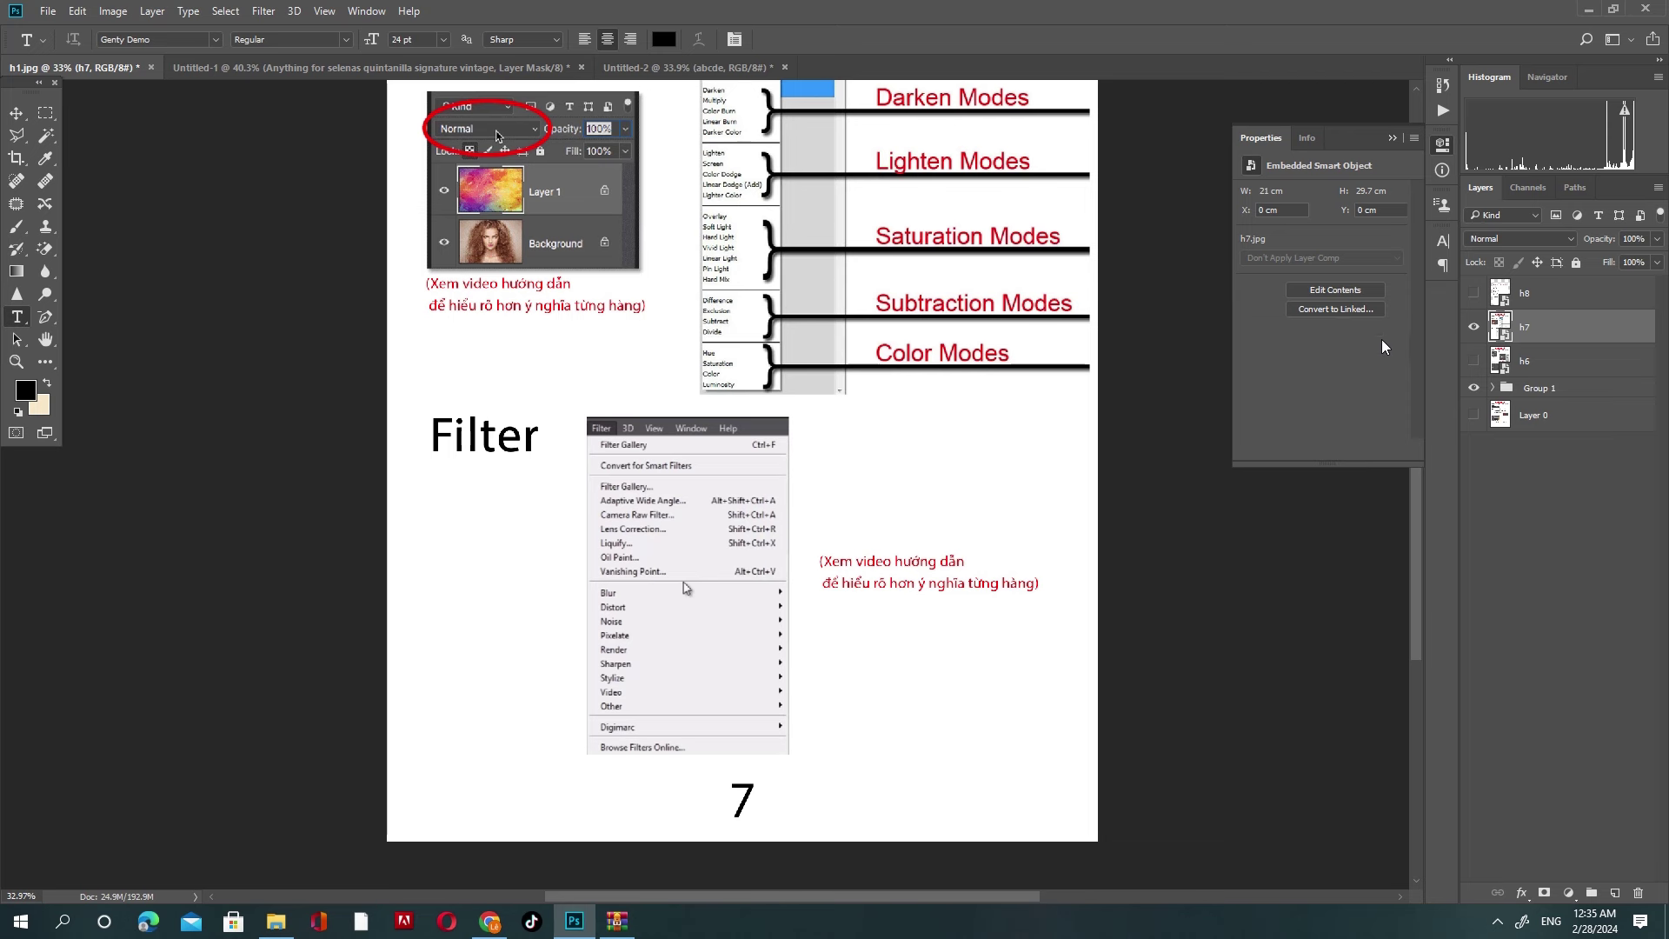
key(ctrl+v)
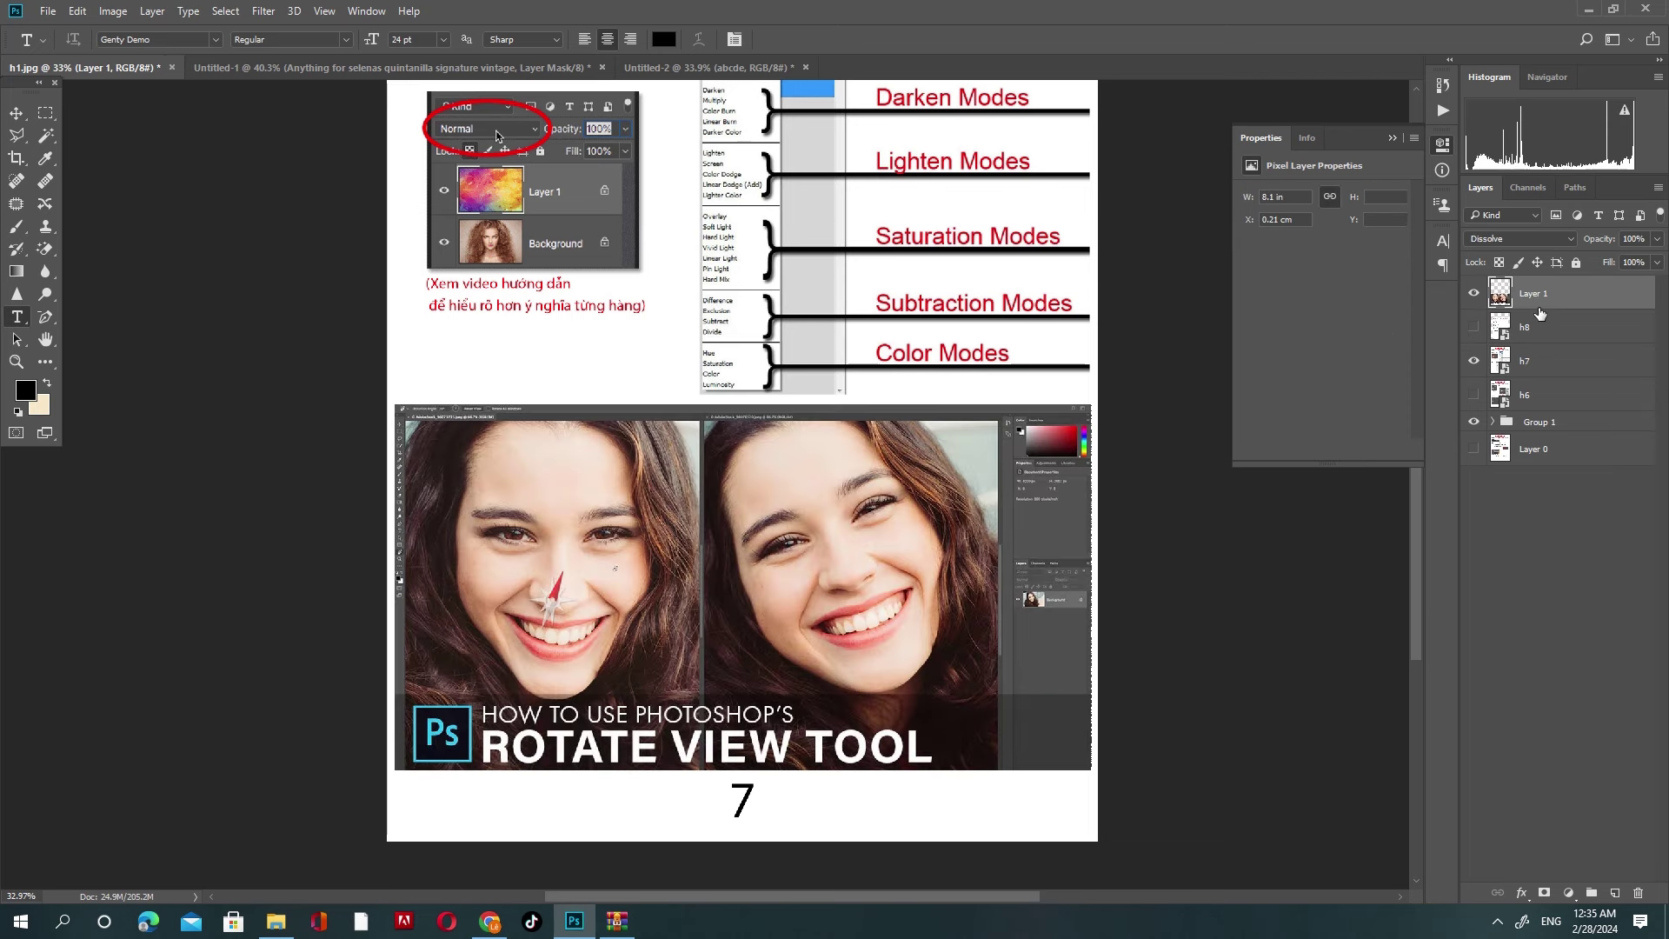
click(263, 11)
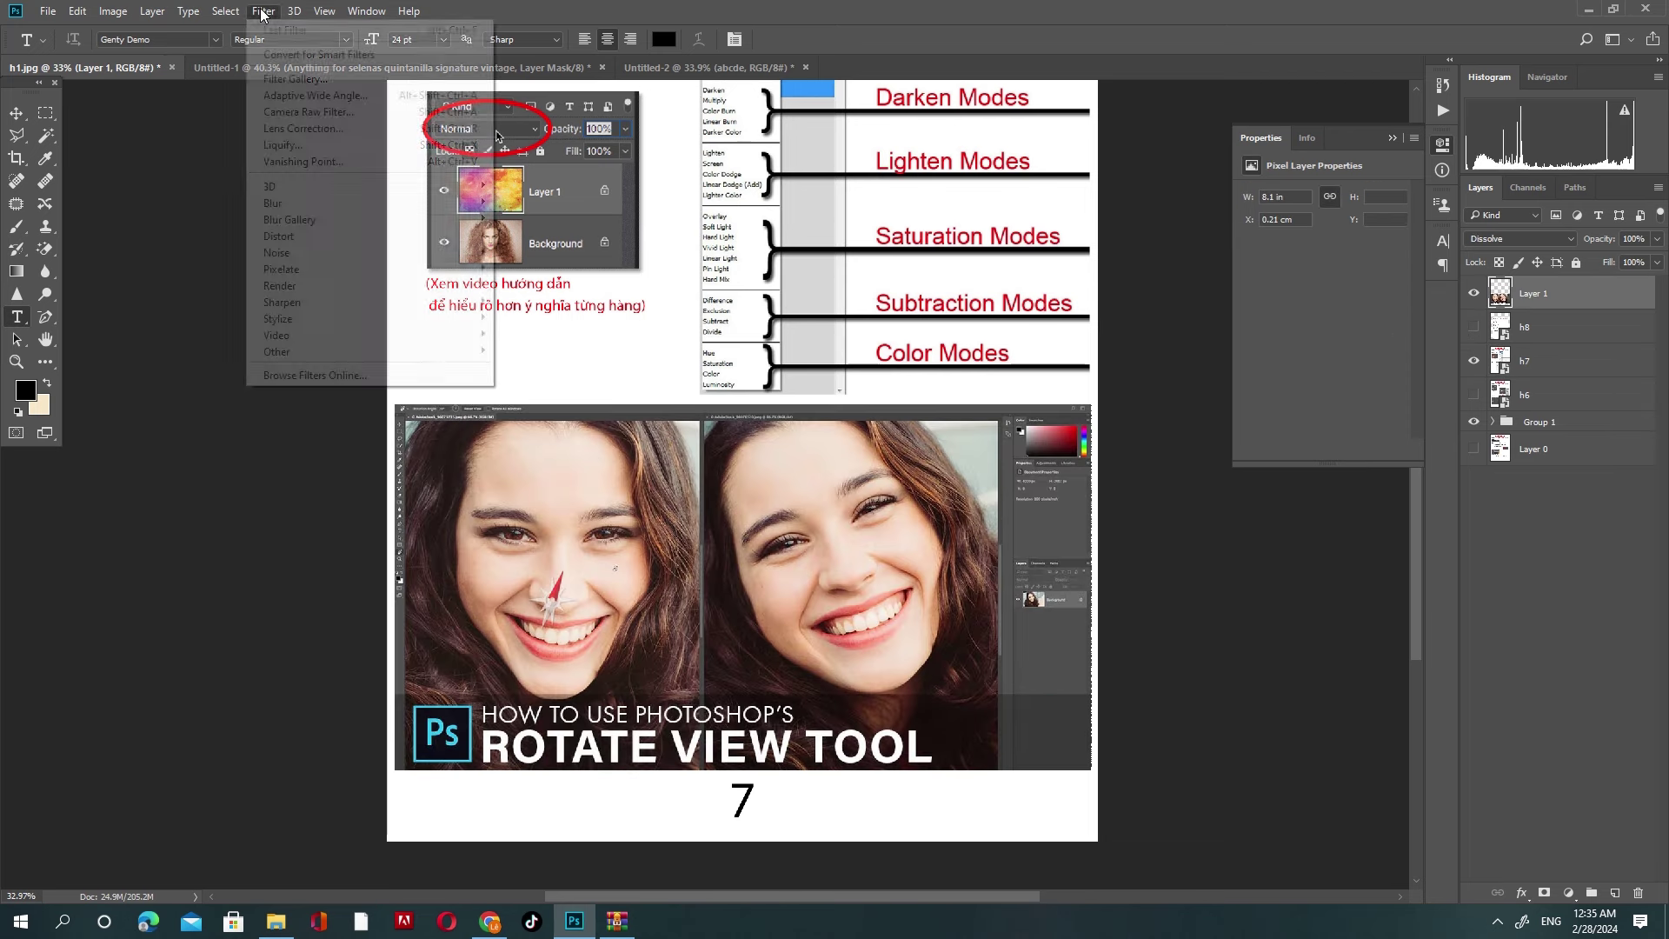
Step: In Filter Gallery, preview Cutout with Number of Levels 6 and Edge Simplicity 6
click(359, 84)
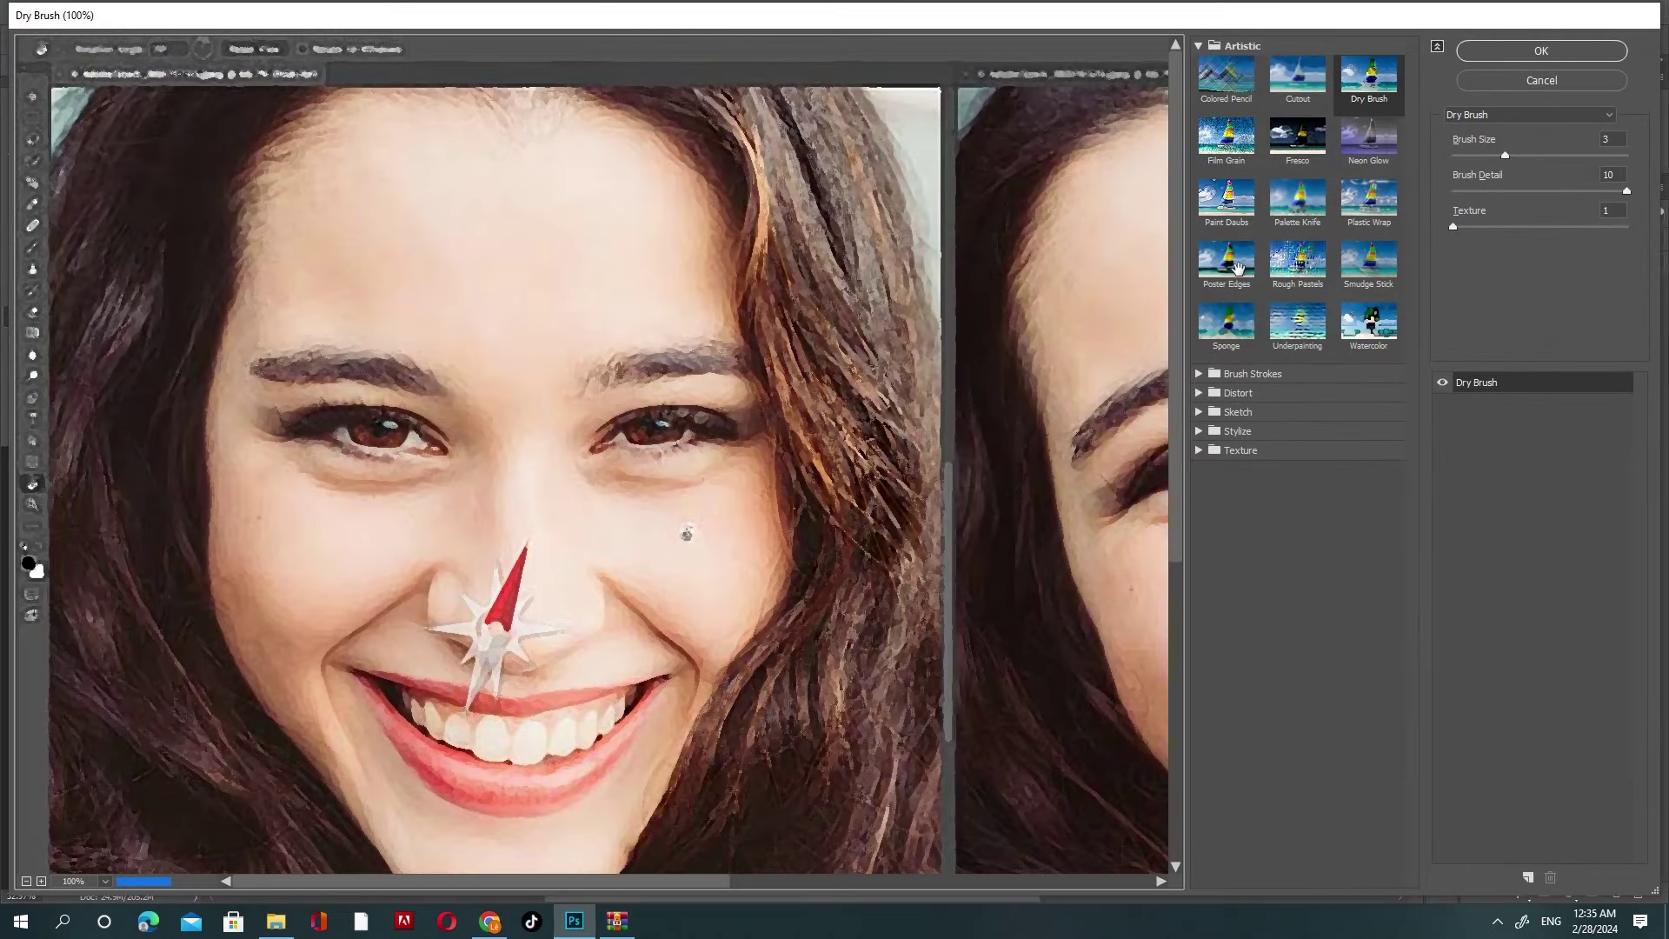
key(ctrl+minus)
drag(753, 369, 462, 407)
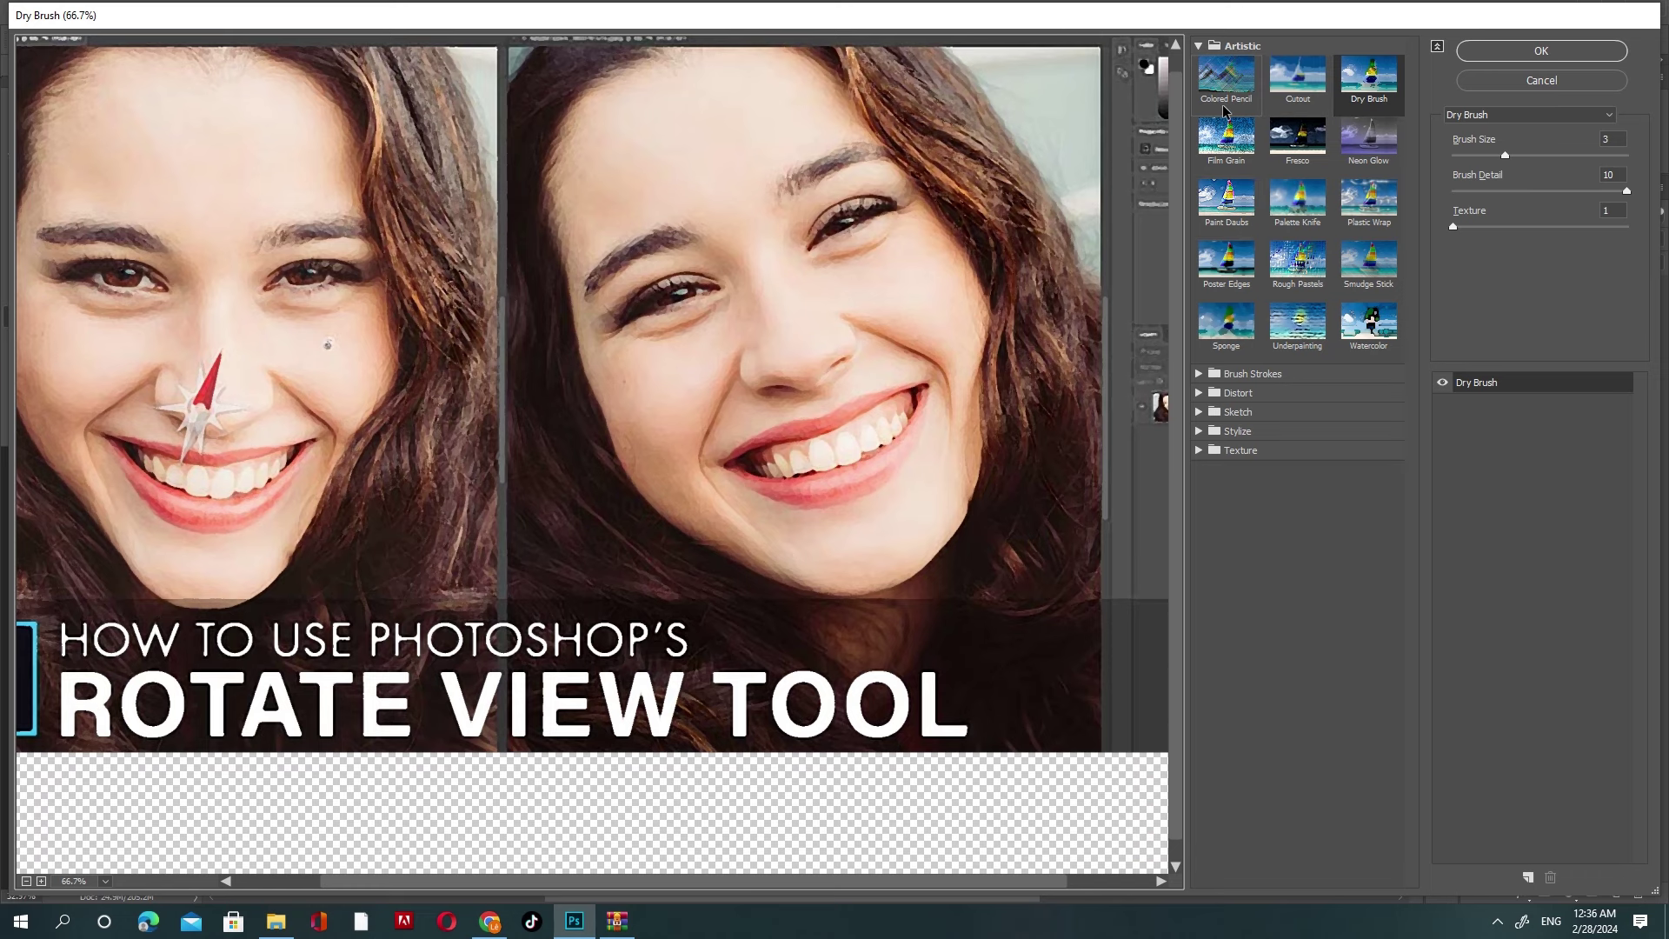
key(ctrl+minus)
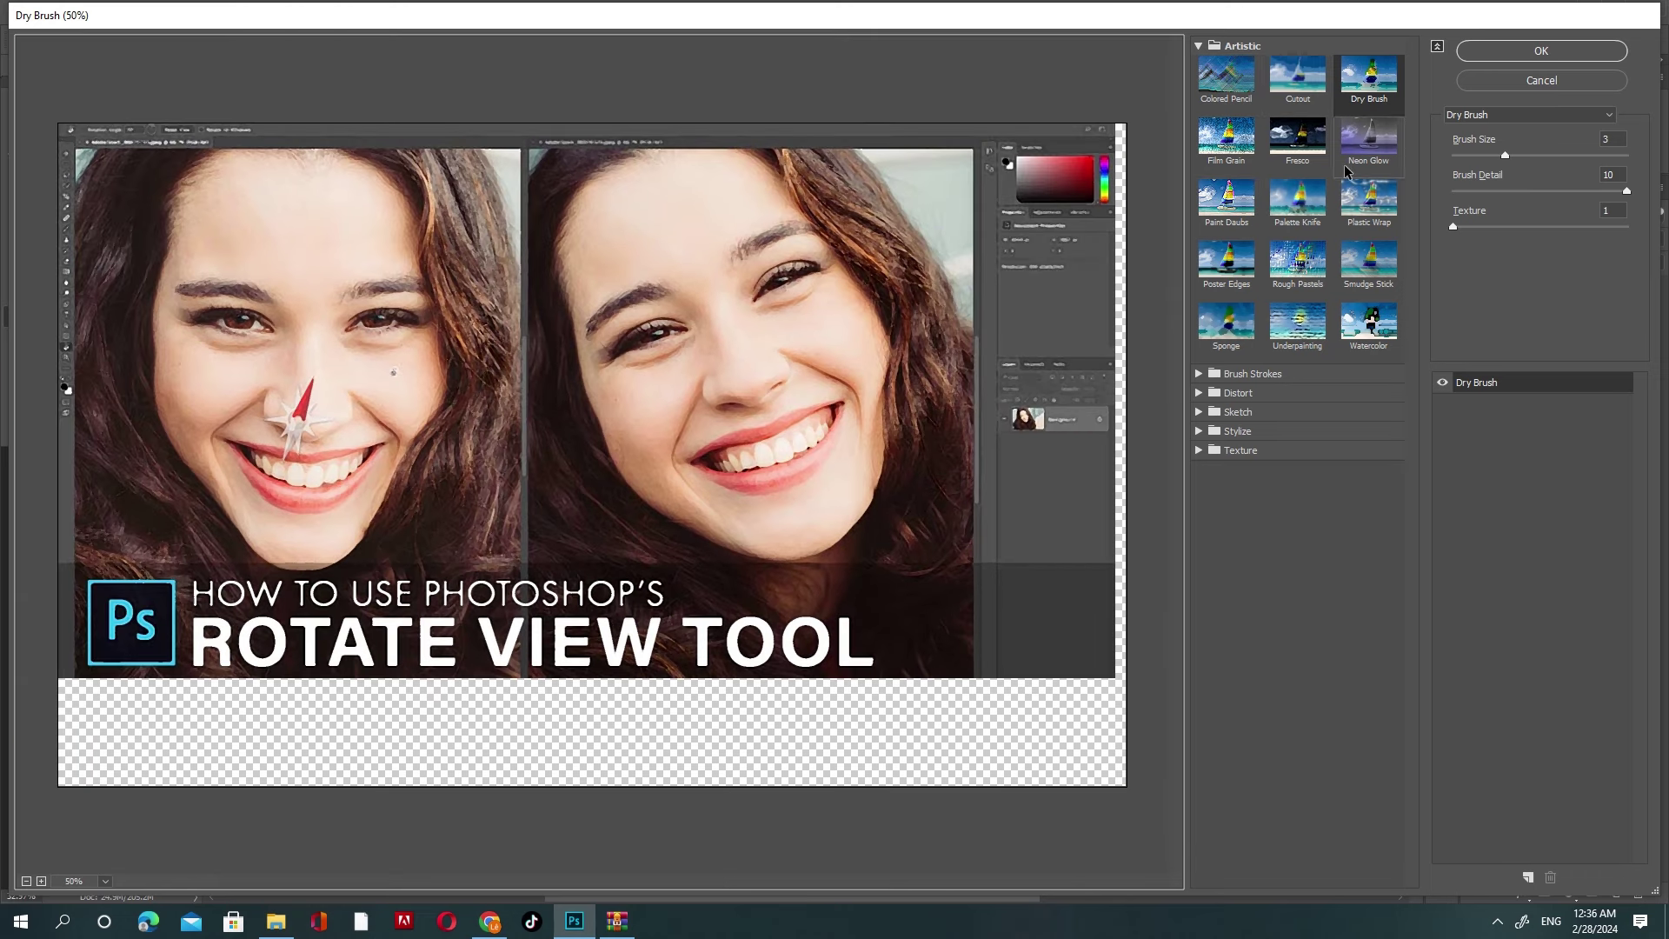
click(1310, 98)
click(1368, 87)
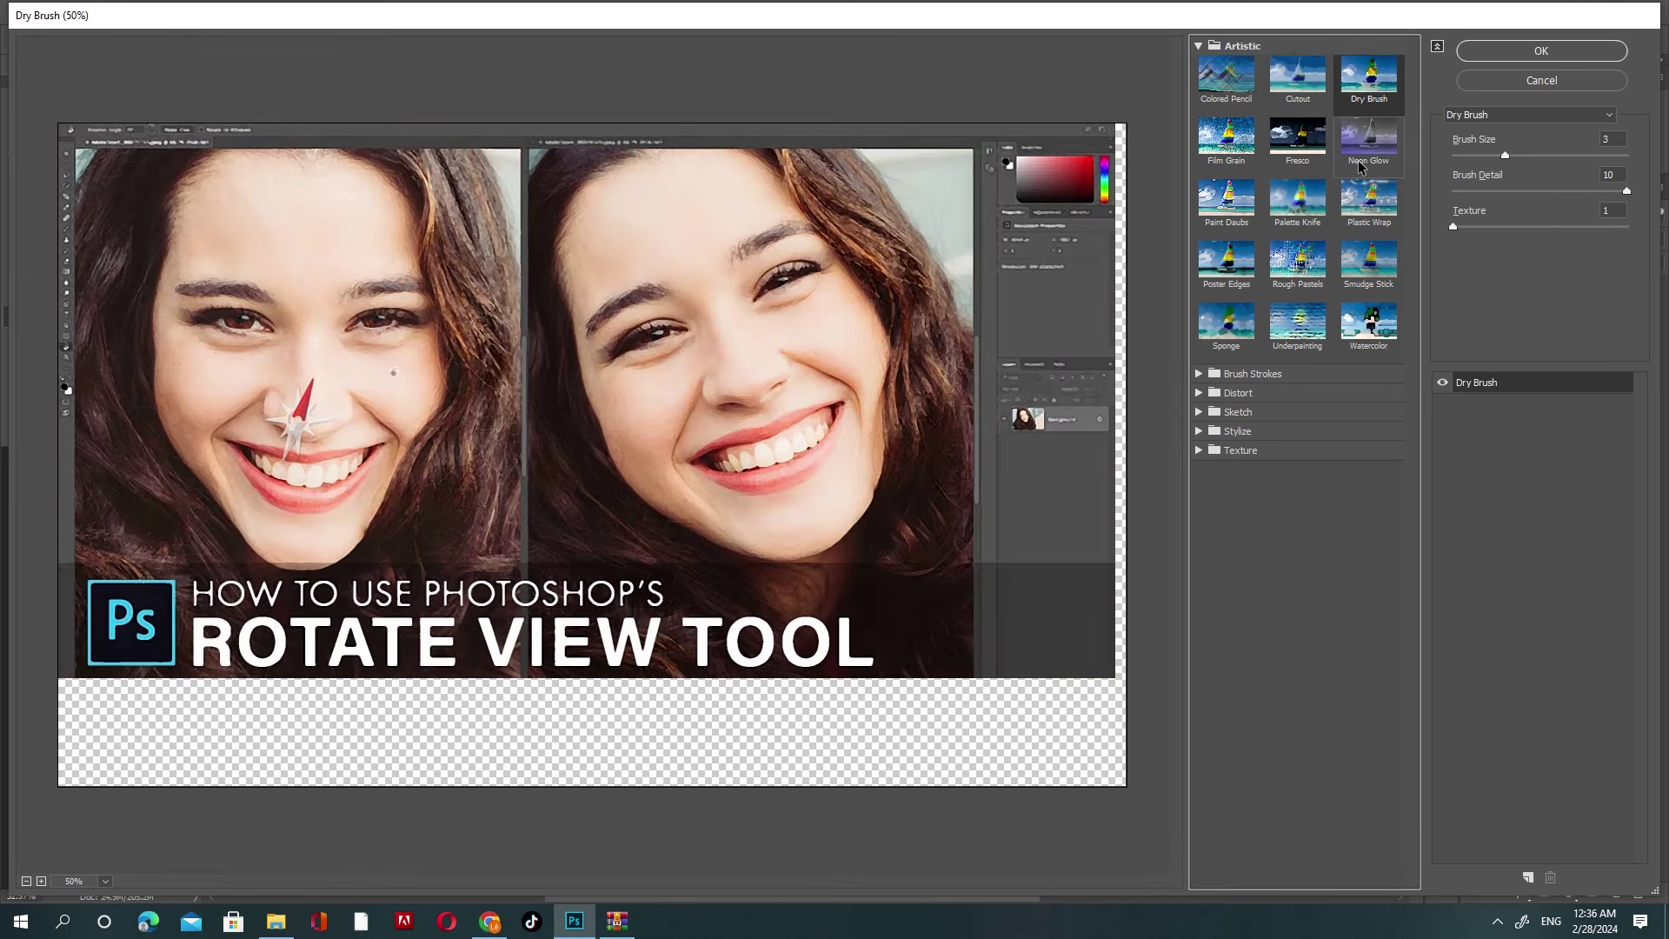
click(1308, 98)
mouse_move(1509, 156)
mouse_down()
mouse_move(1572, 156)
mouse_move(1536, 159)
mouse_up()
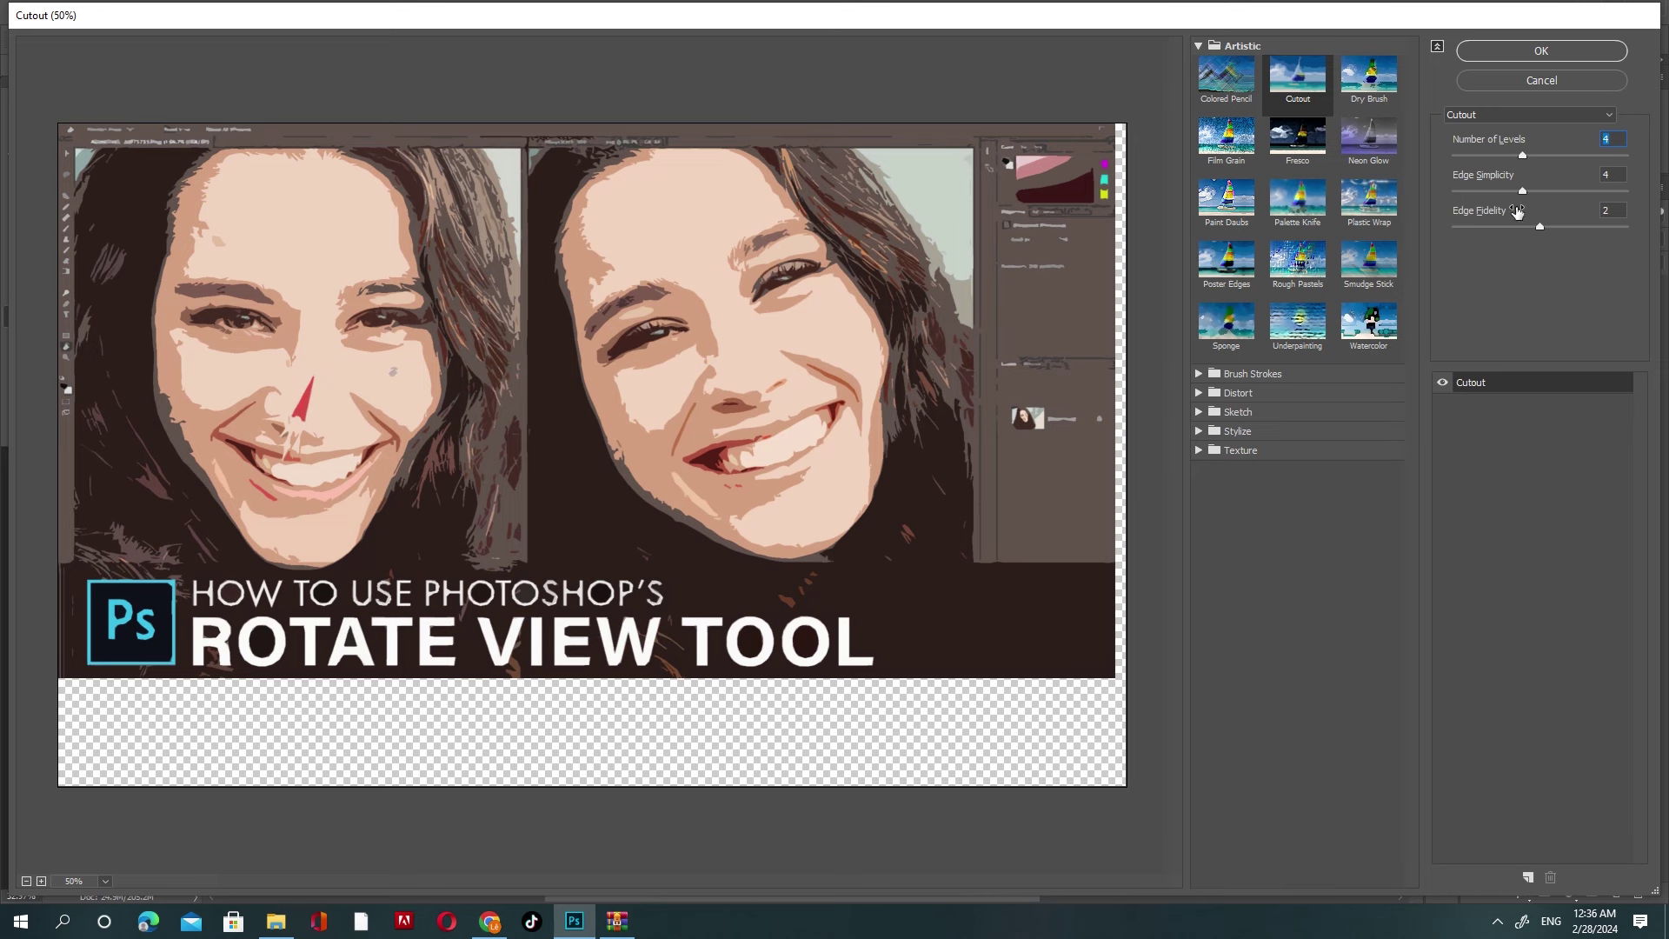
click(1564, 154)
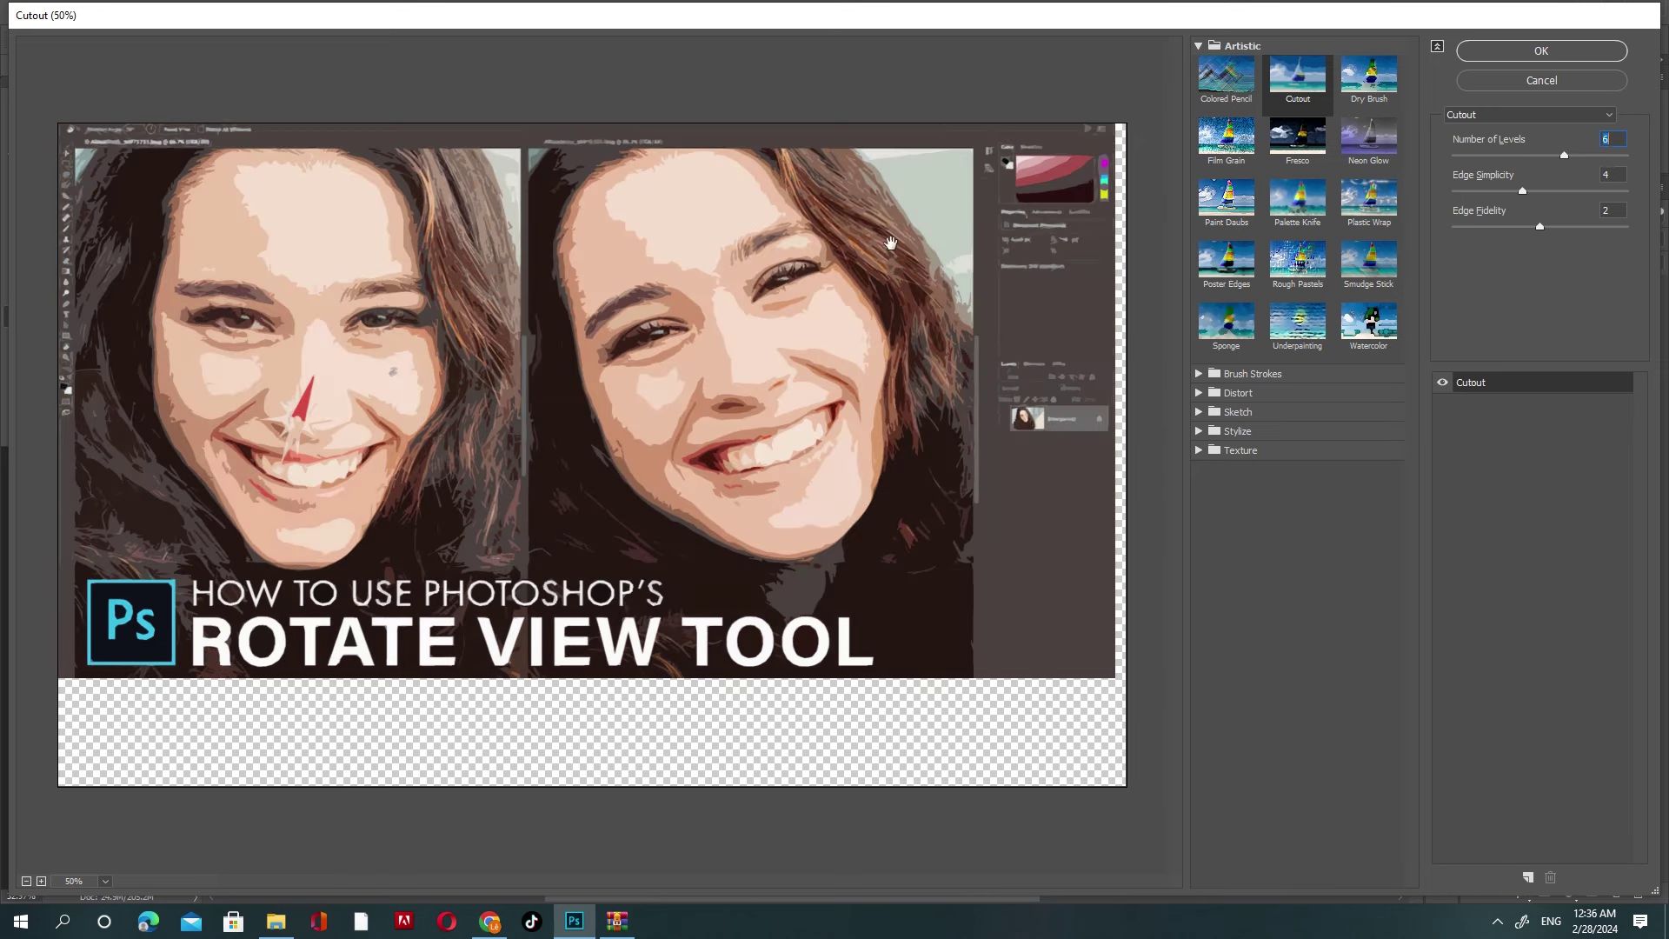
drag(1488, 191, 1458, 190)
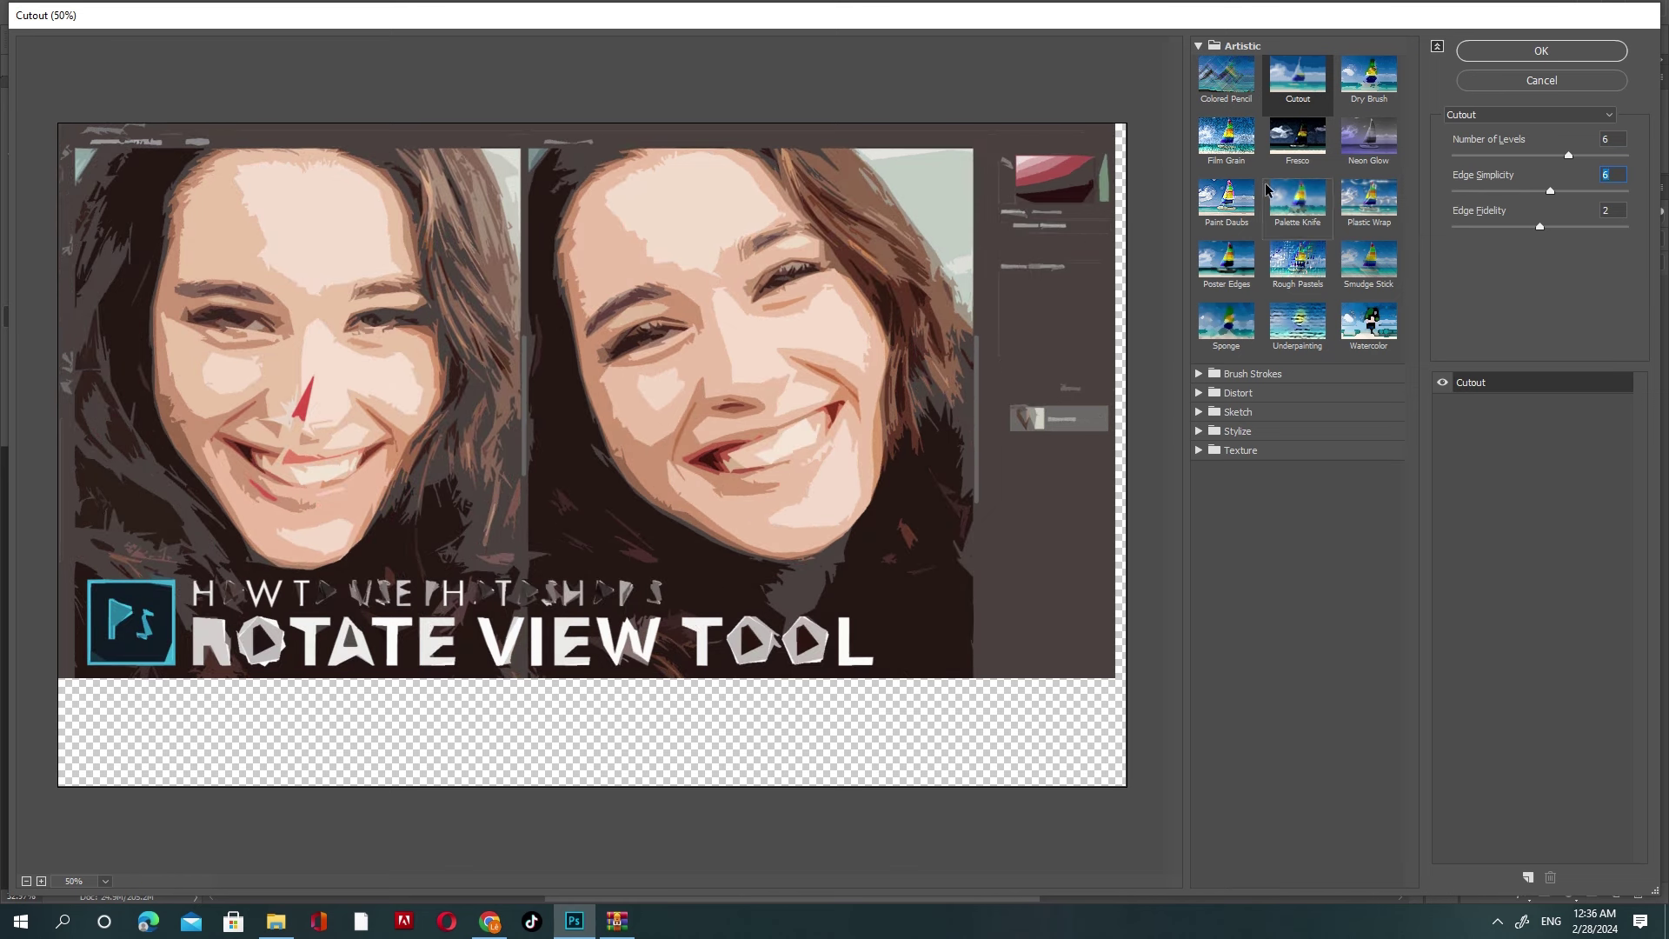
Step: Preview Sprayed Strokes with stroke length 16 and Spray Radius 21, then cancel
click(1199, 376)
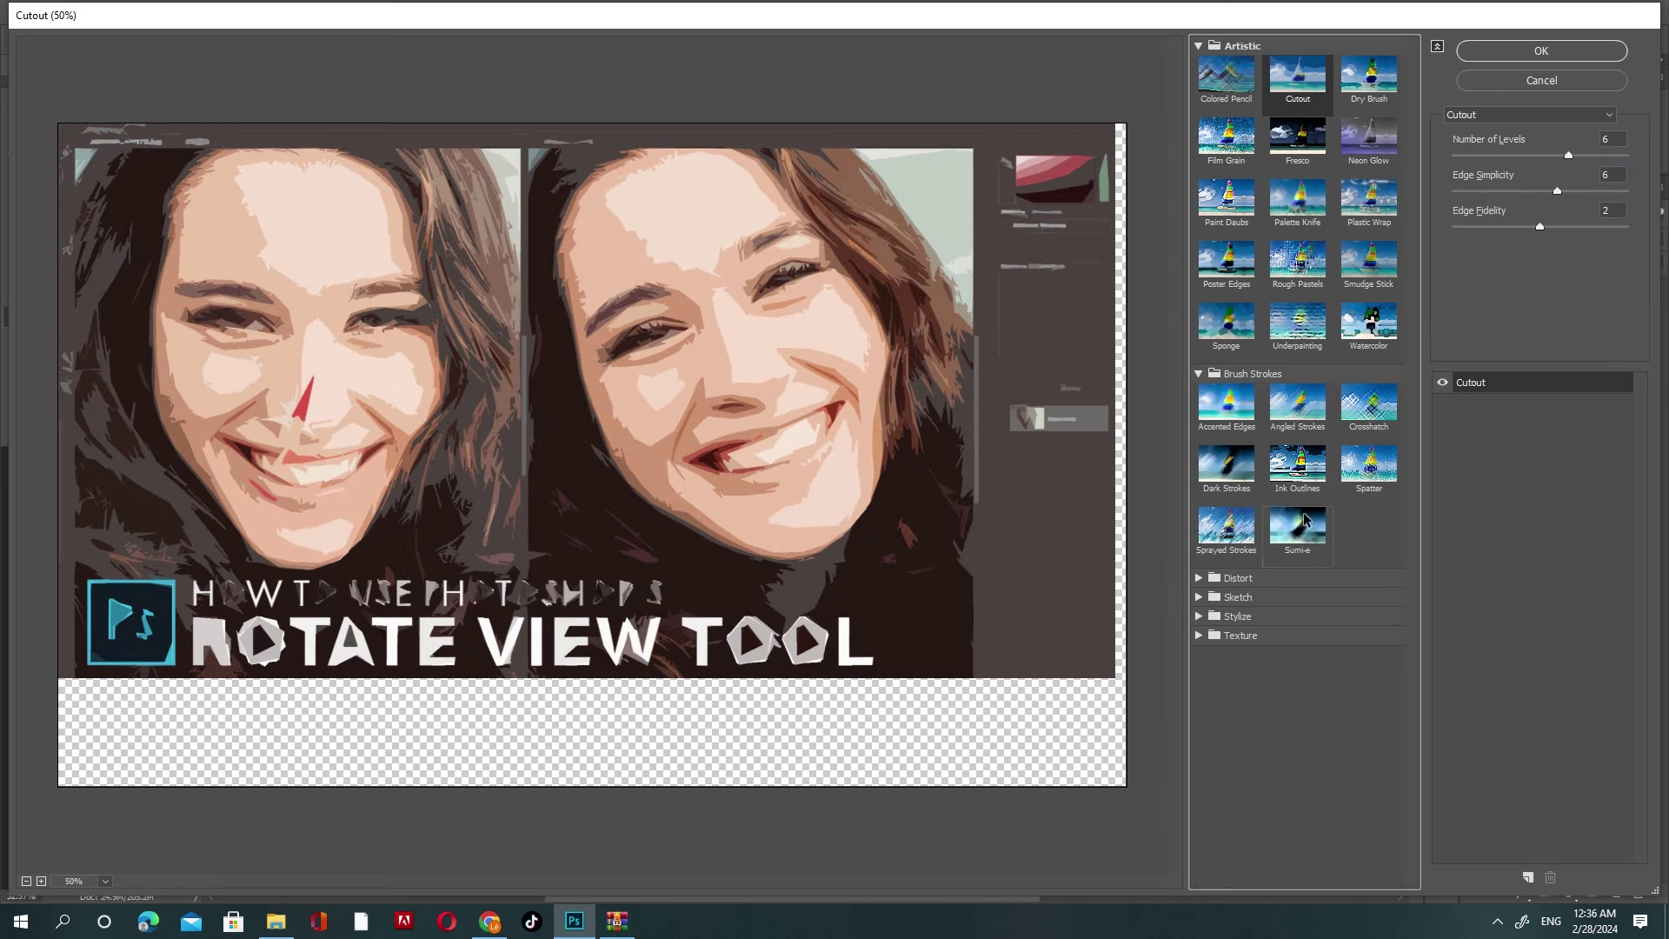
click(1242, 509)
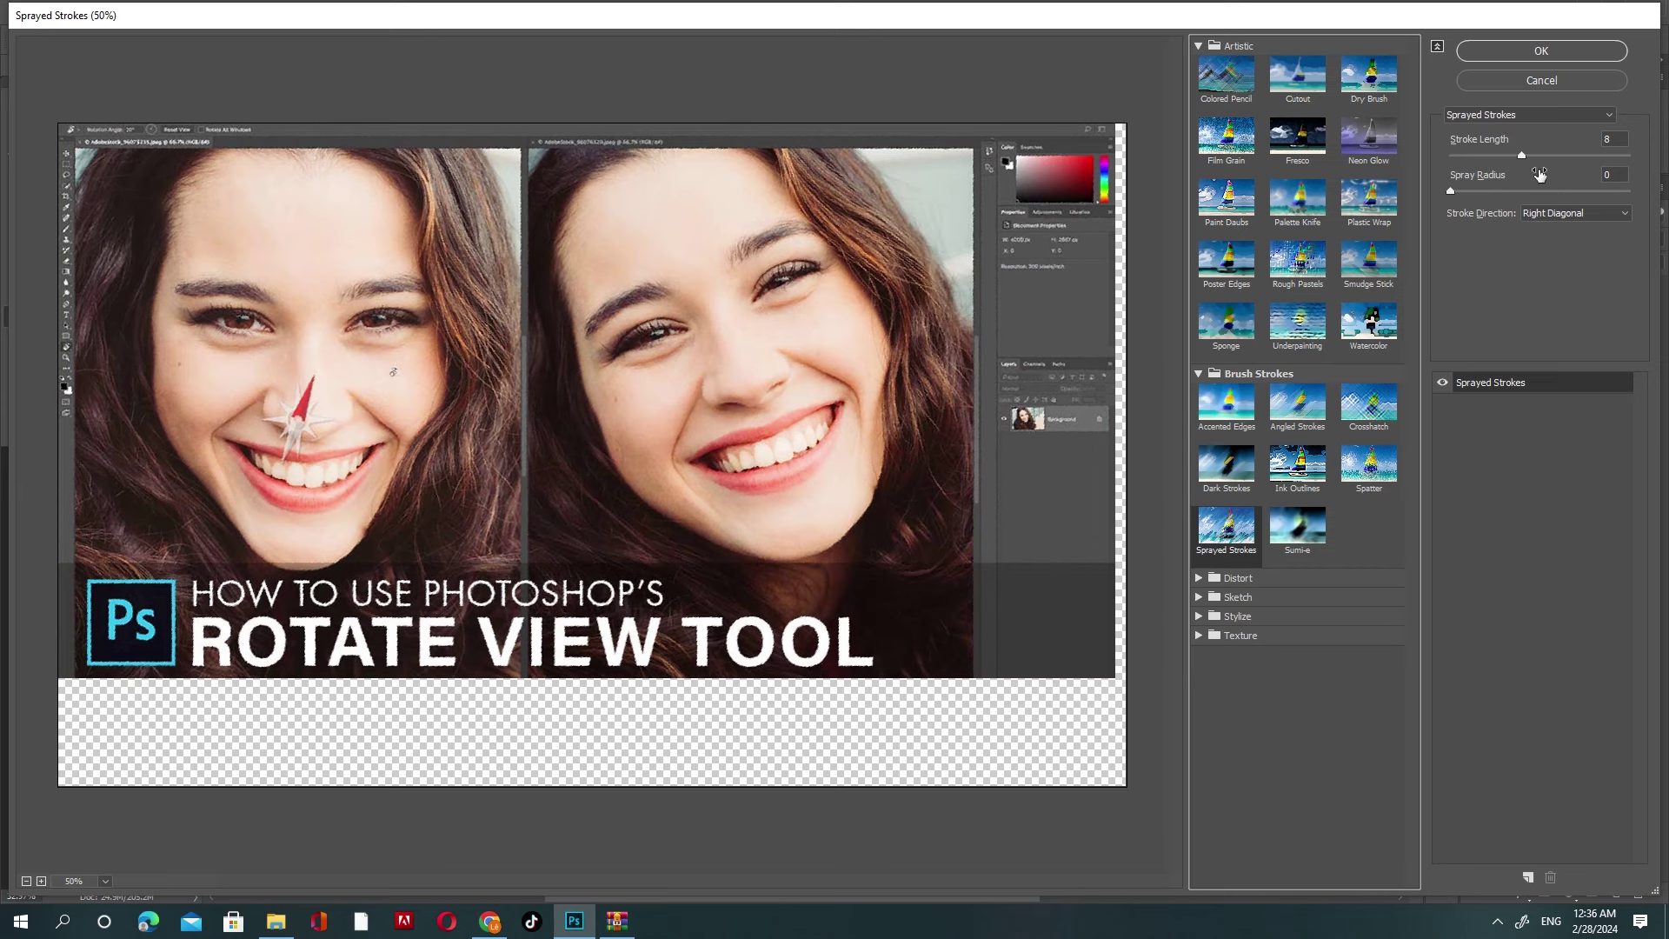
click(1594, 155)
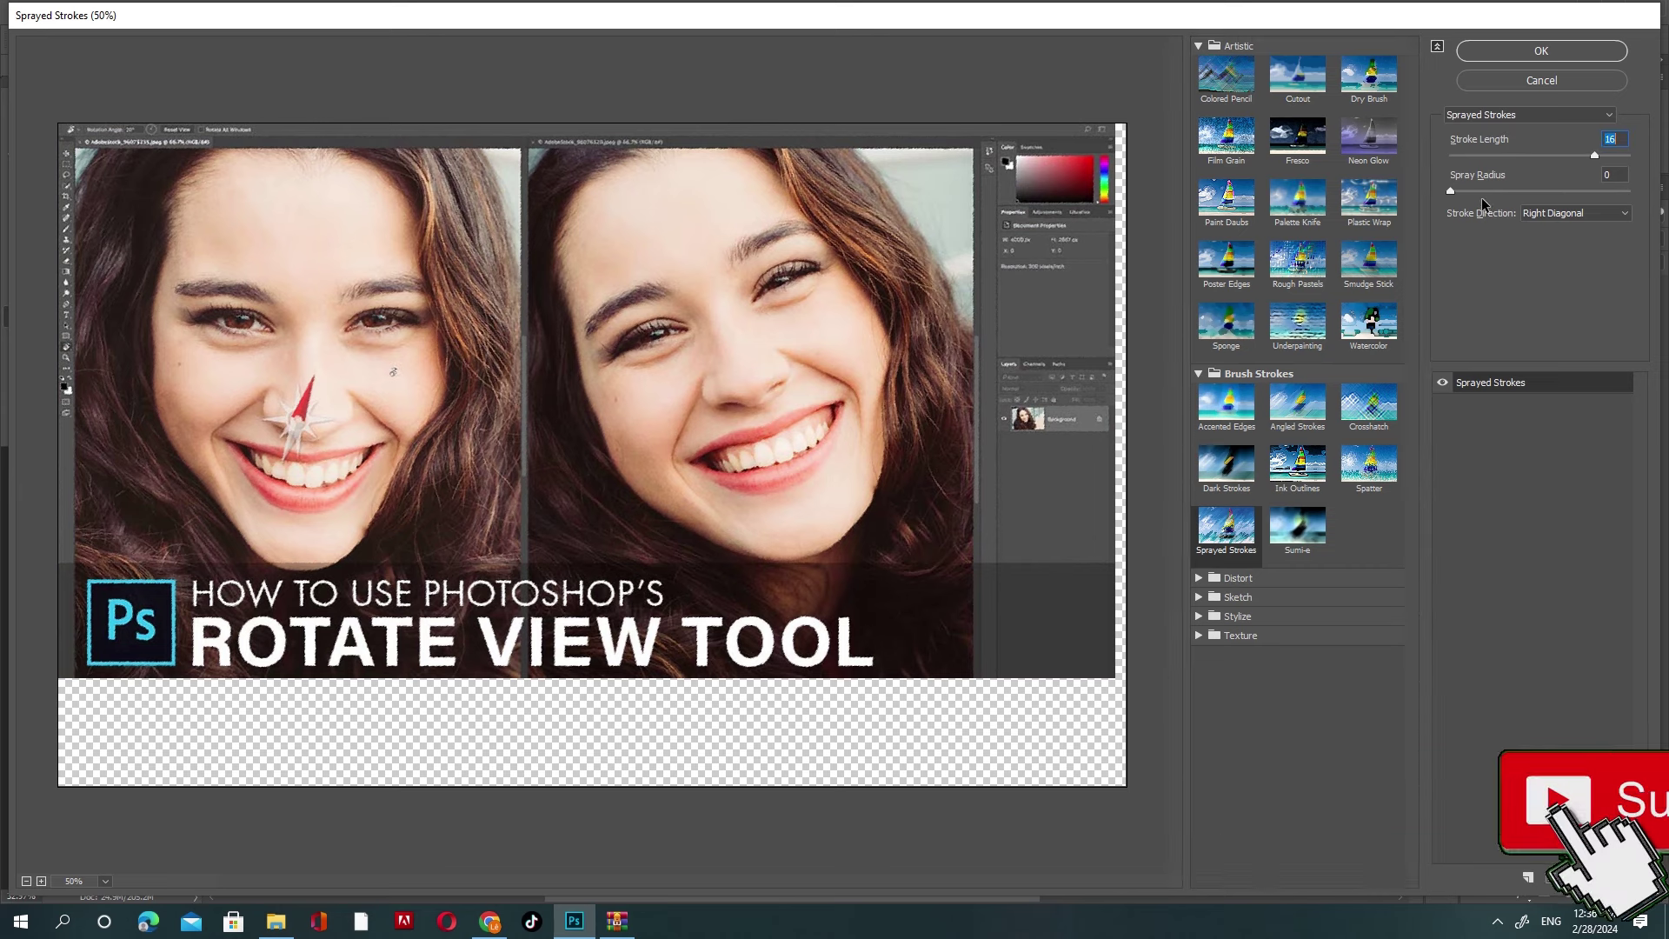
click(1575, 190)
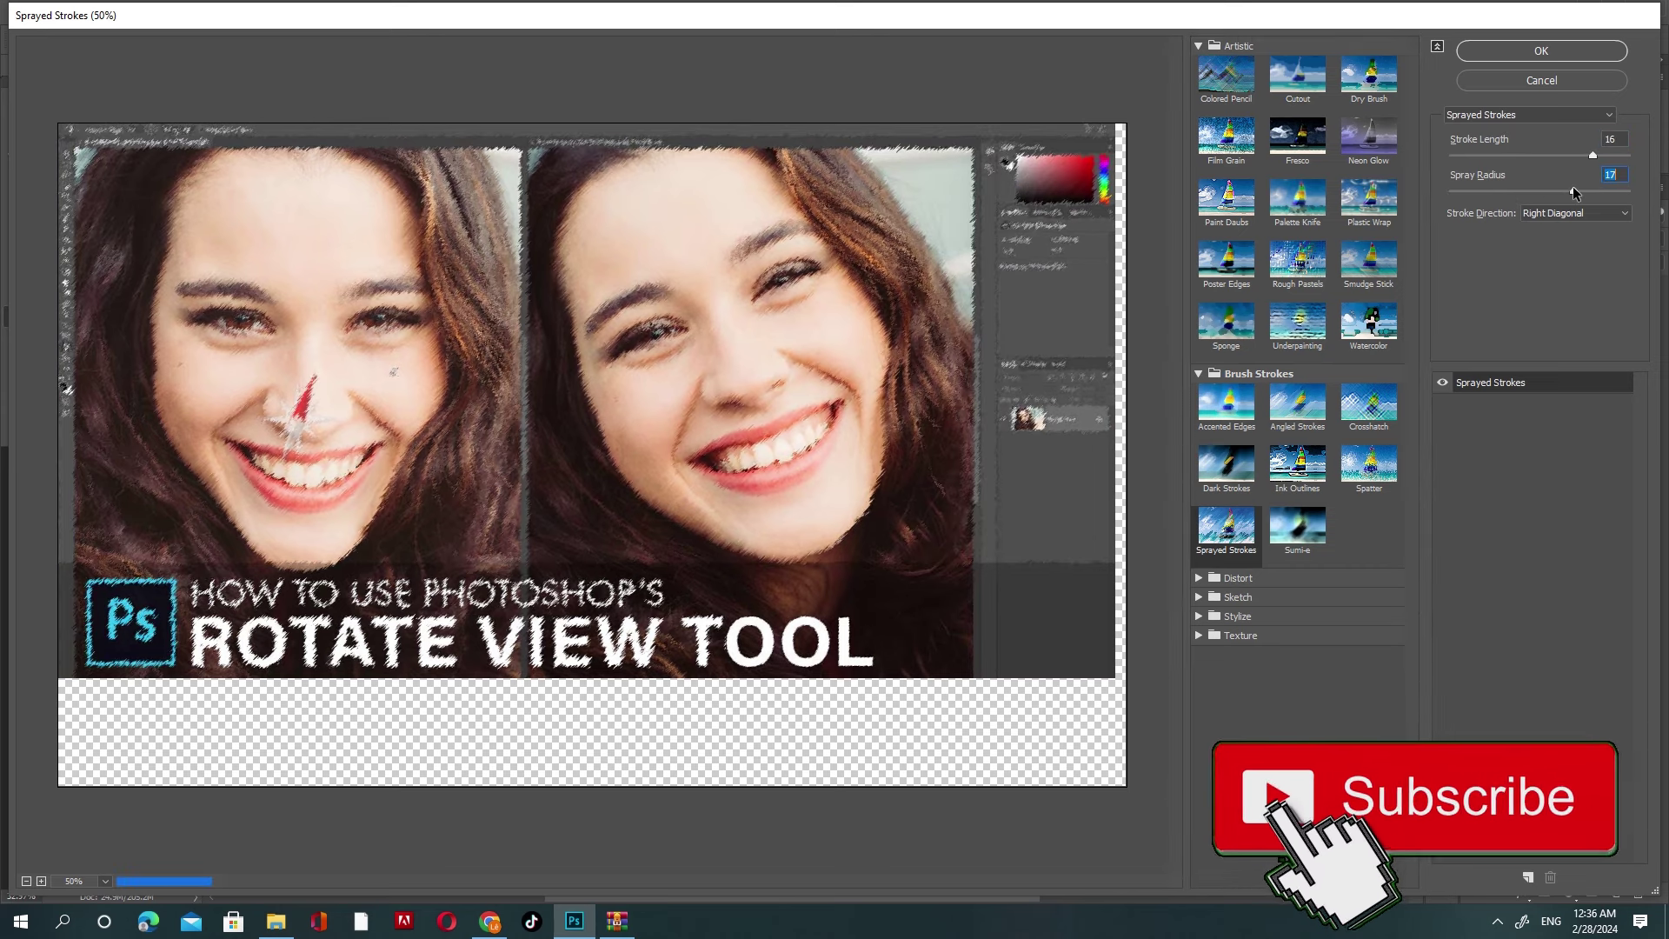
click(1597, 191)
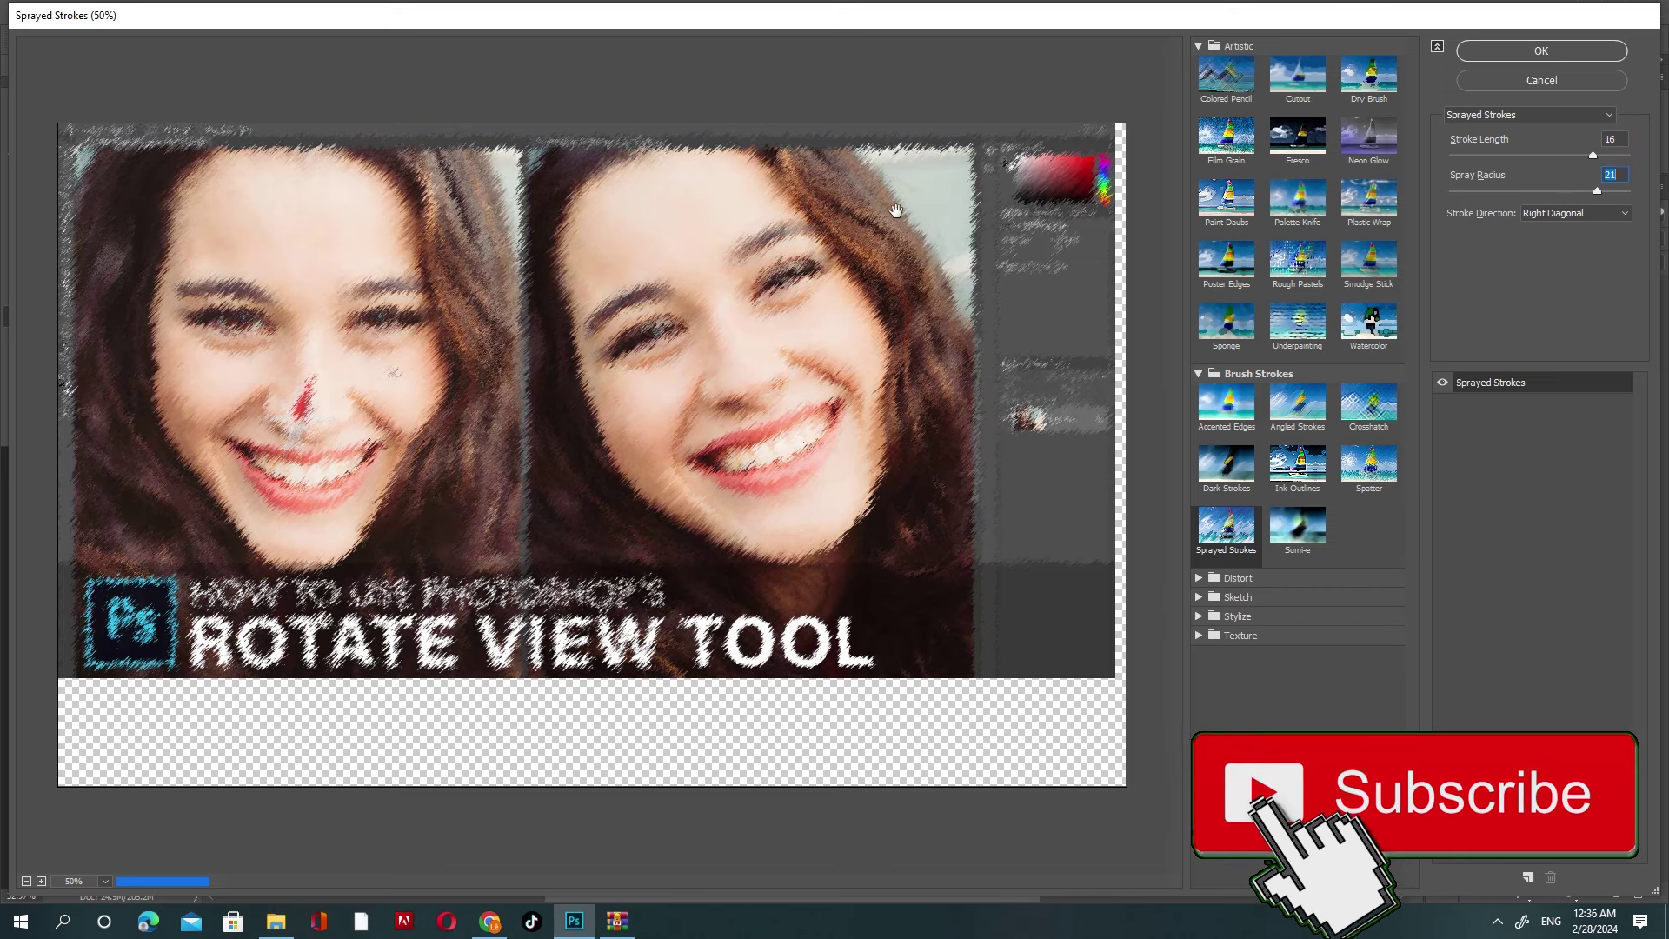
click(1551, 87)
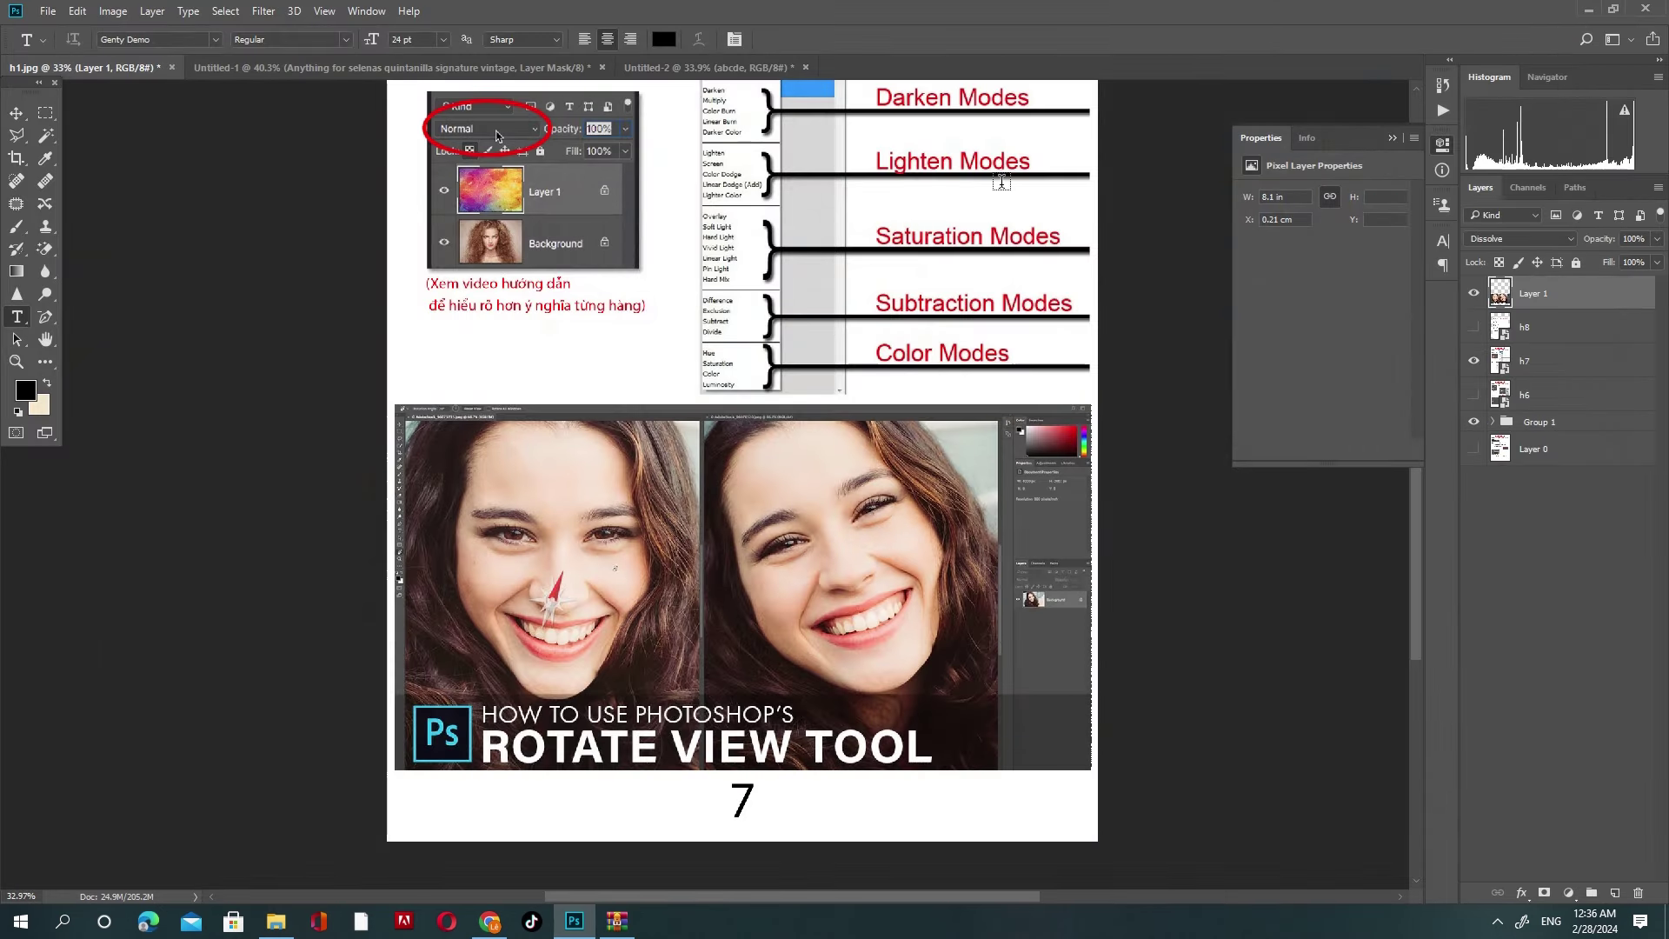
Step: Warp the bottom photo in Liquify with a huge Forward Warp brush, then cancel unapplied
click(264, 12)
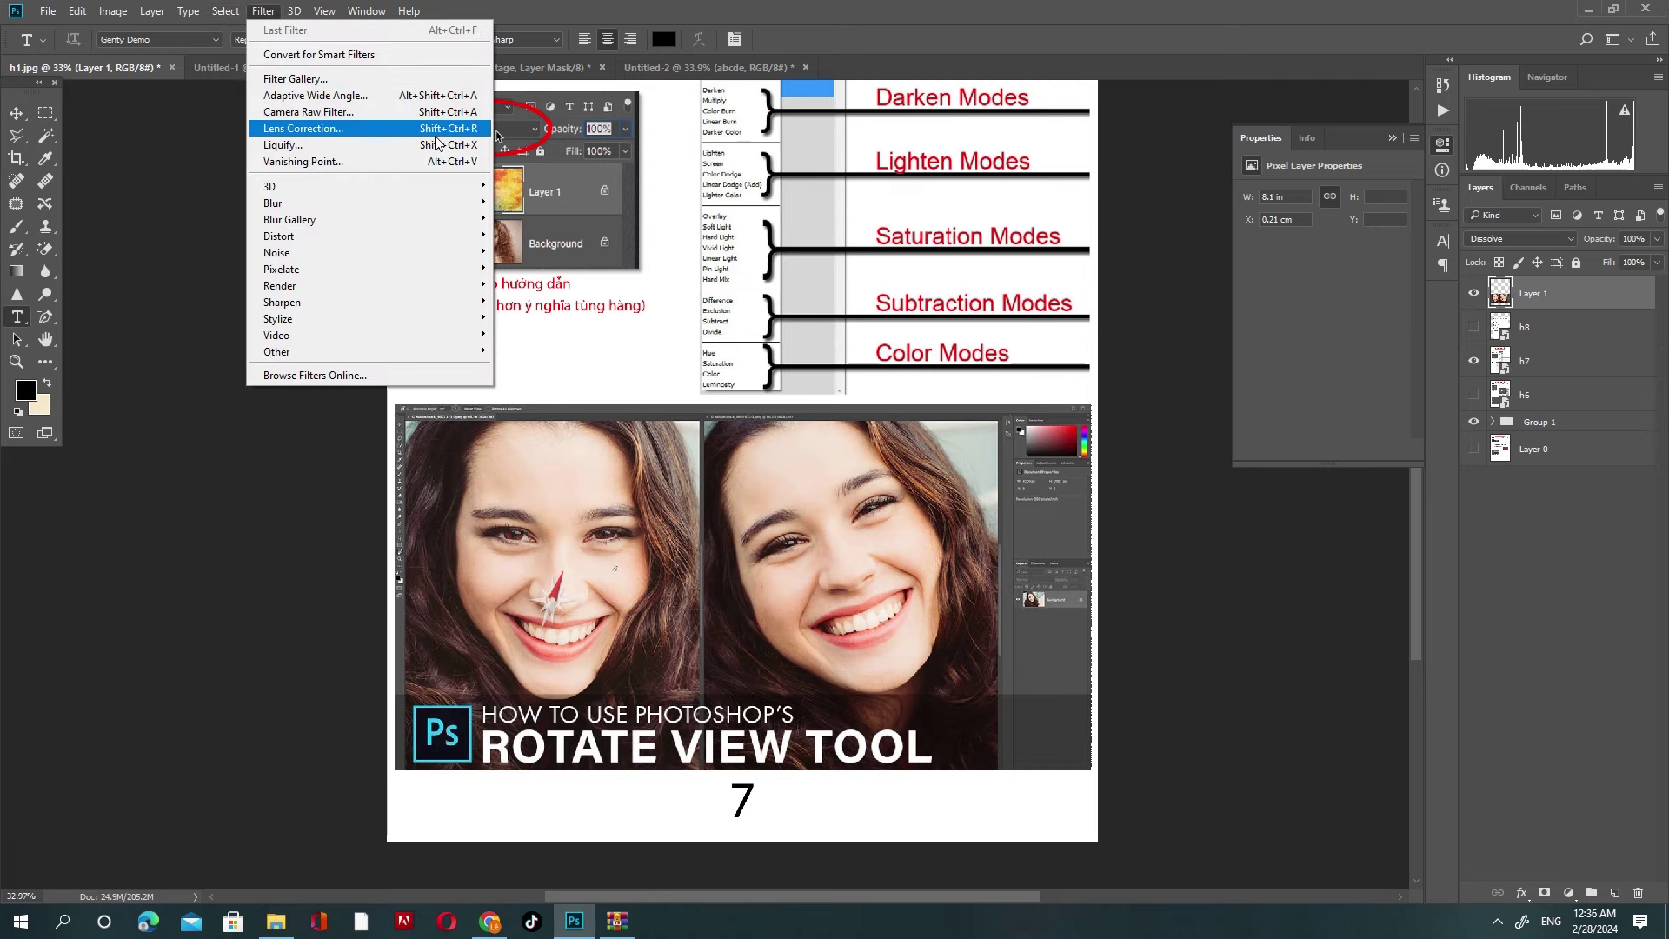
click(295, 146)
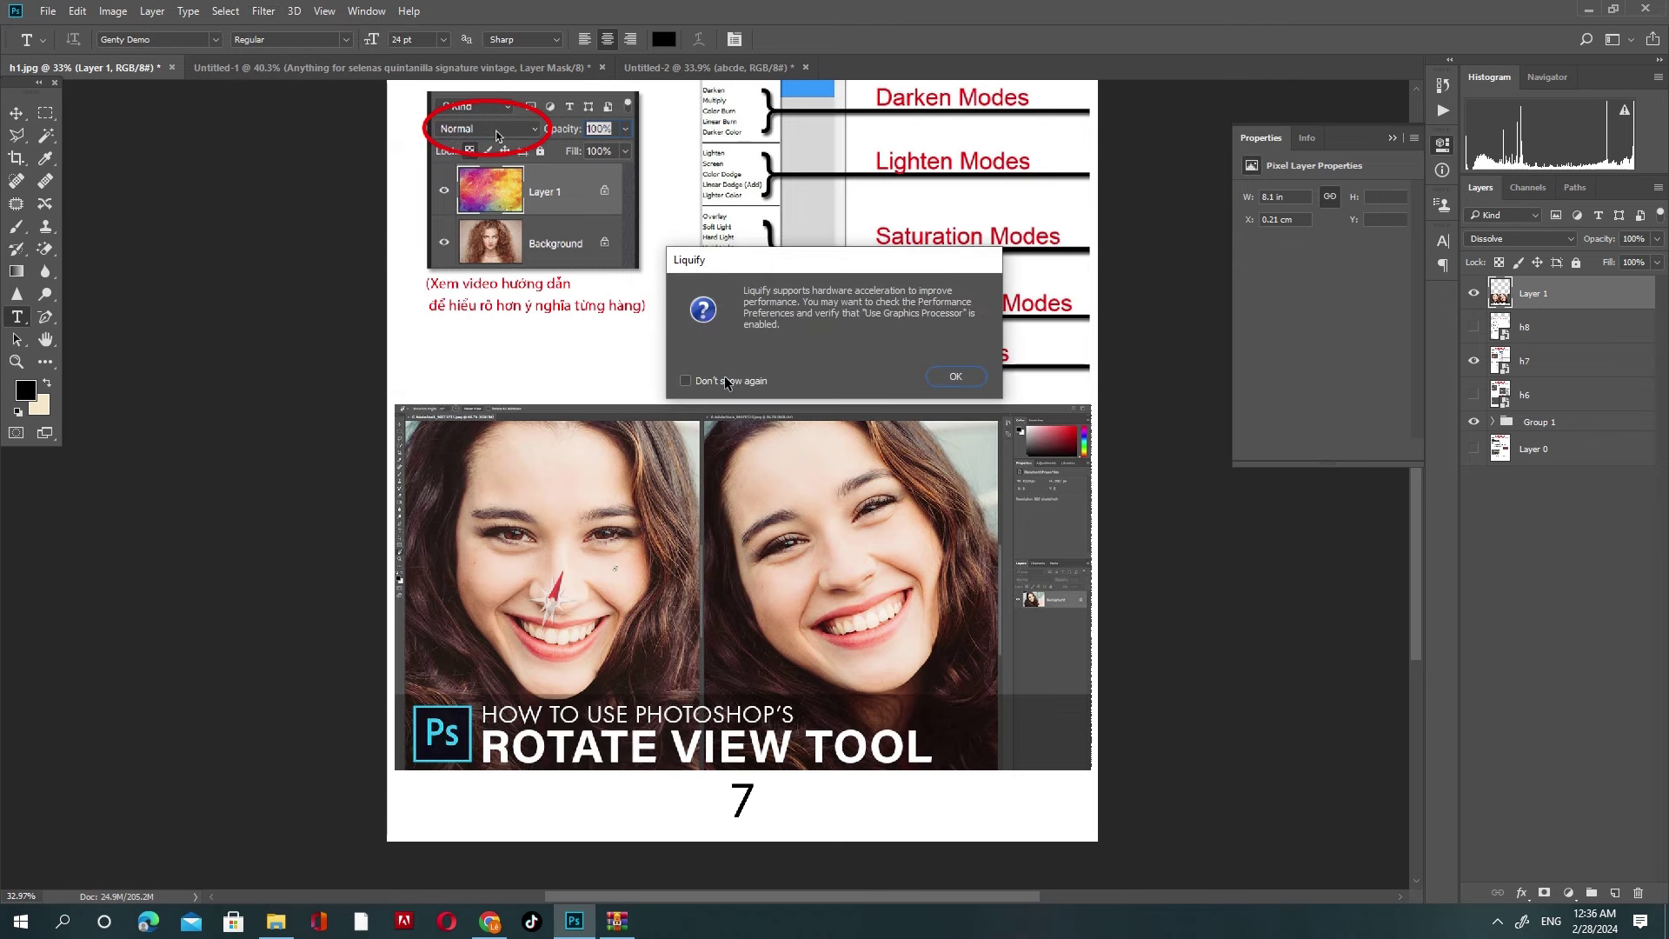
click(956, 375)
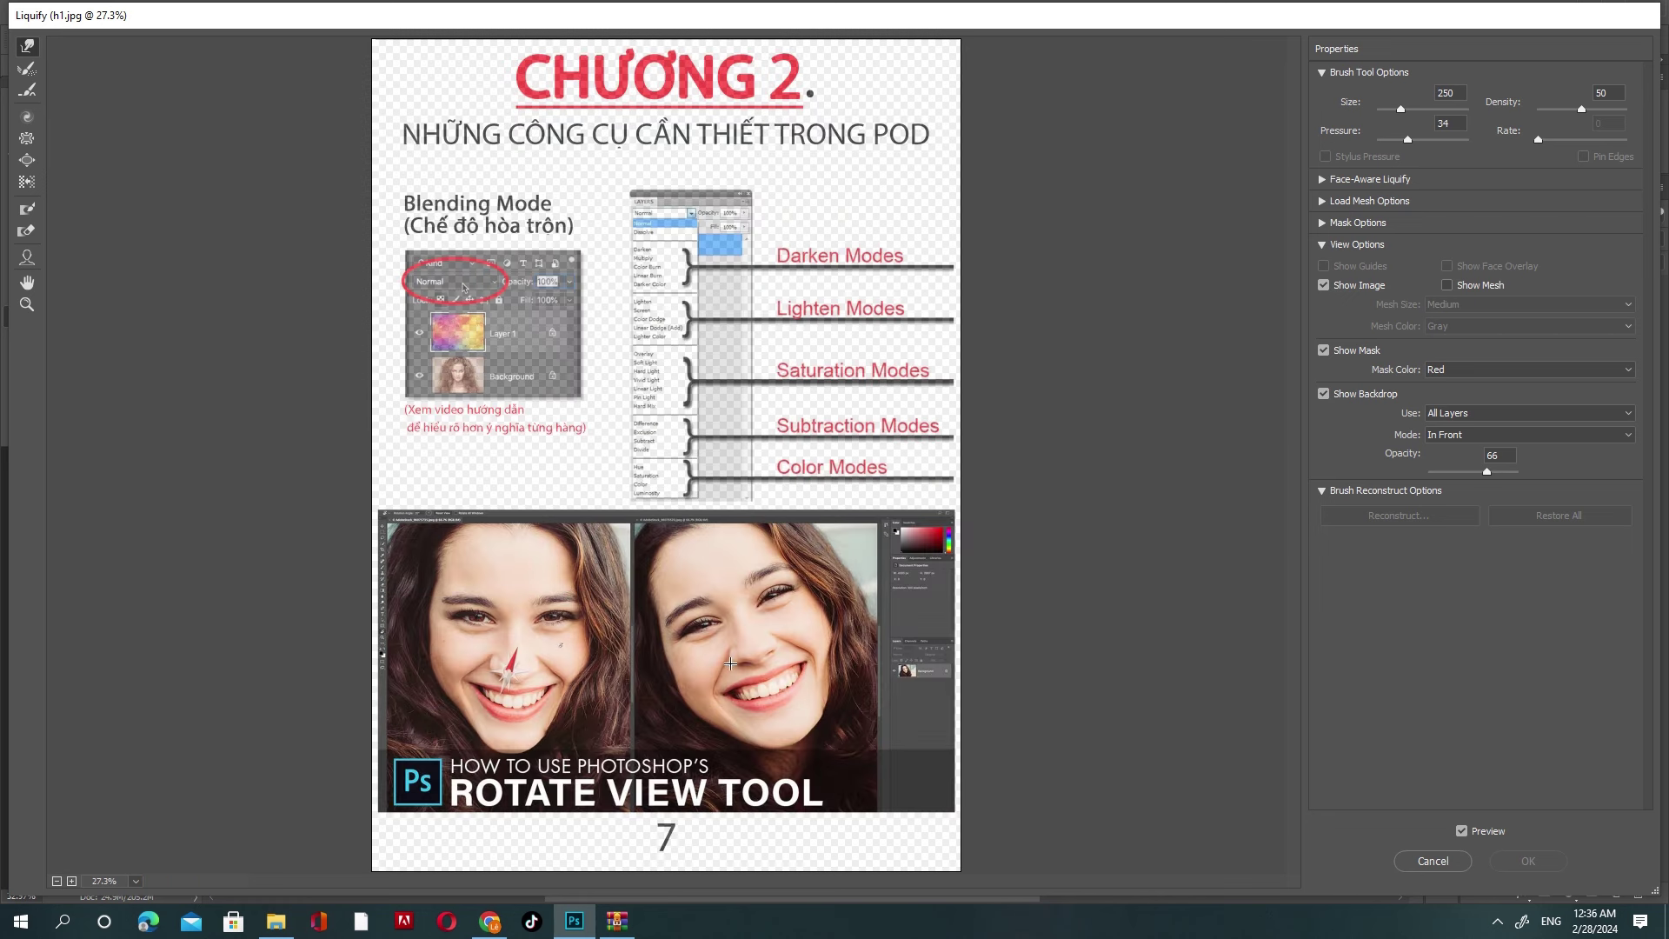
mouse_move(591, 643)
mouse_down()
mouse_move(537, 670)
mouse_move(611, 594)
mouse_move(565, 678)
mouse_up()
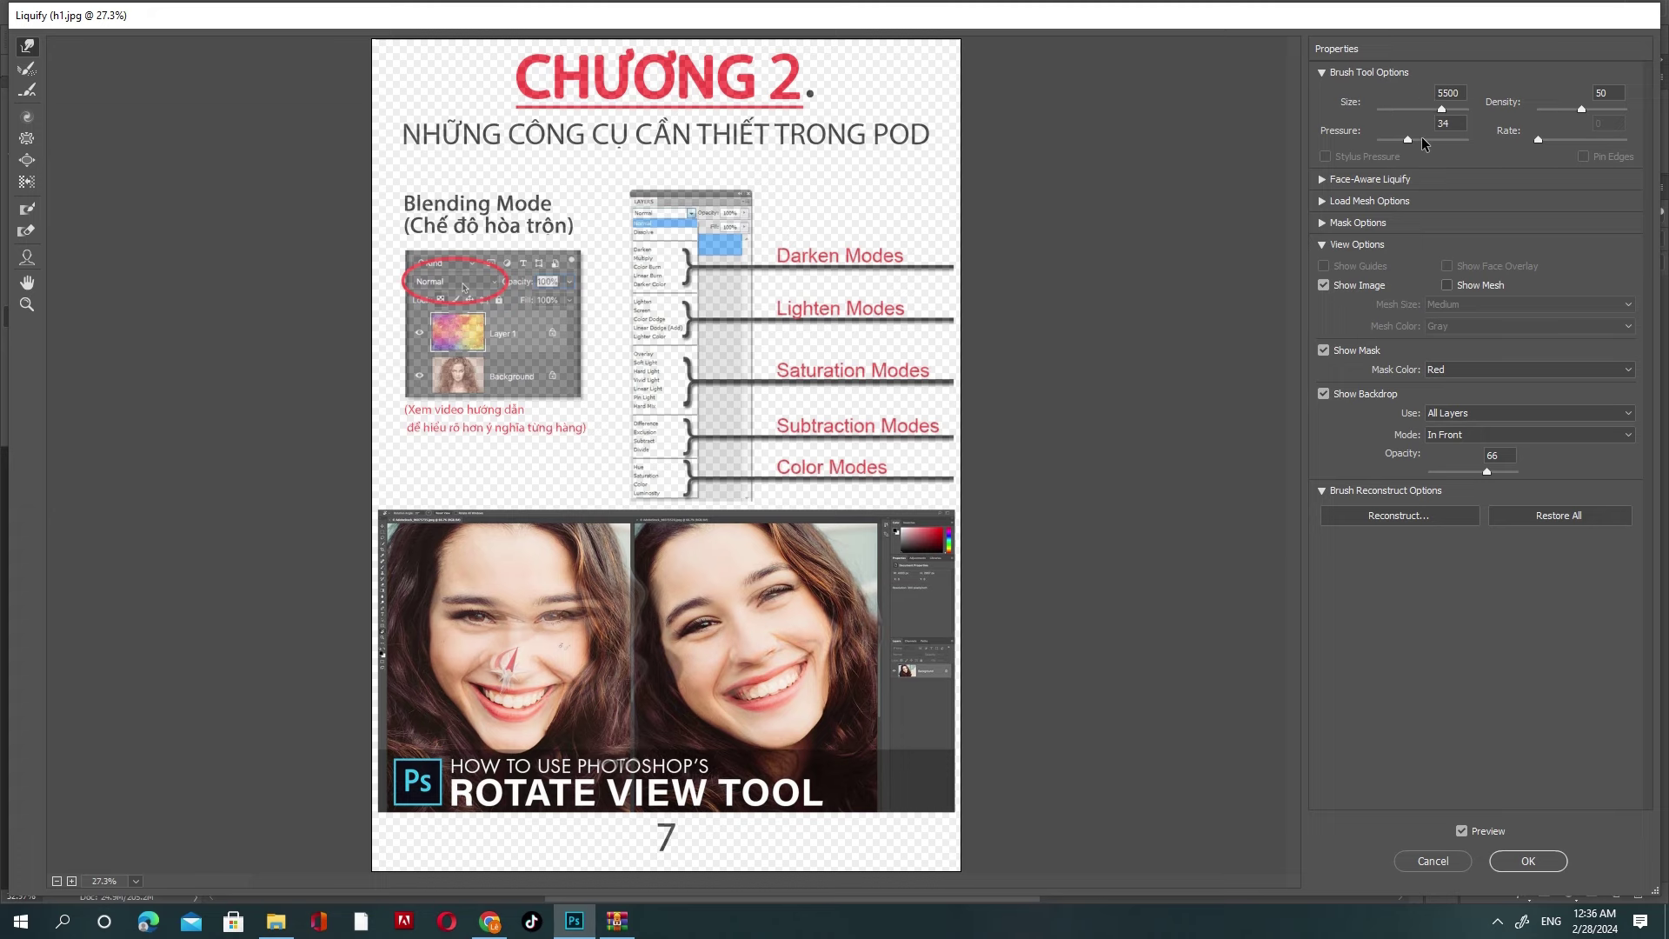
mouse_move(816, 548)
mouse_down()
mouse_move(461, 621)
mouse_move(782, 627)
mouse_up()
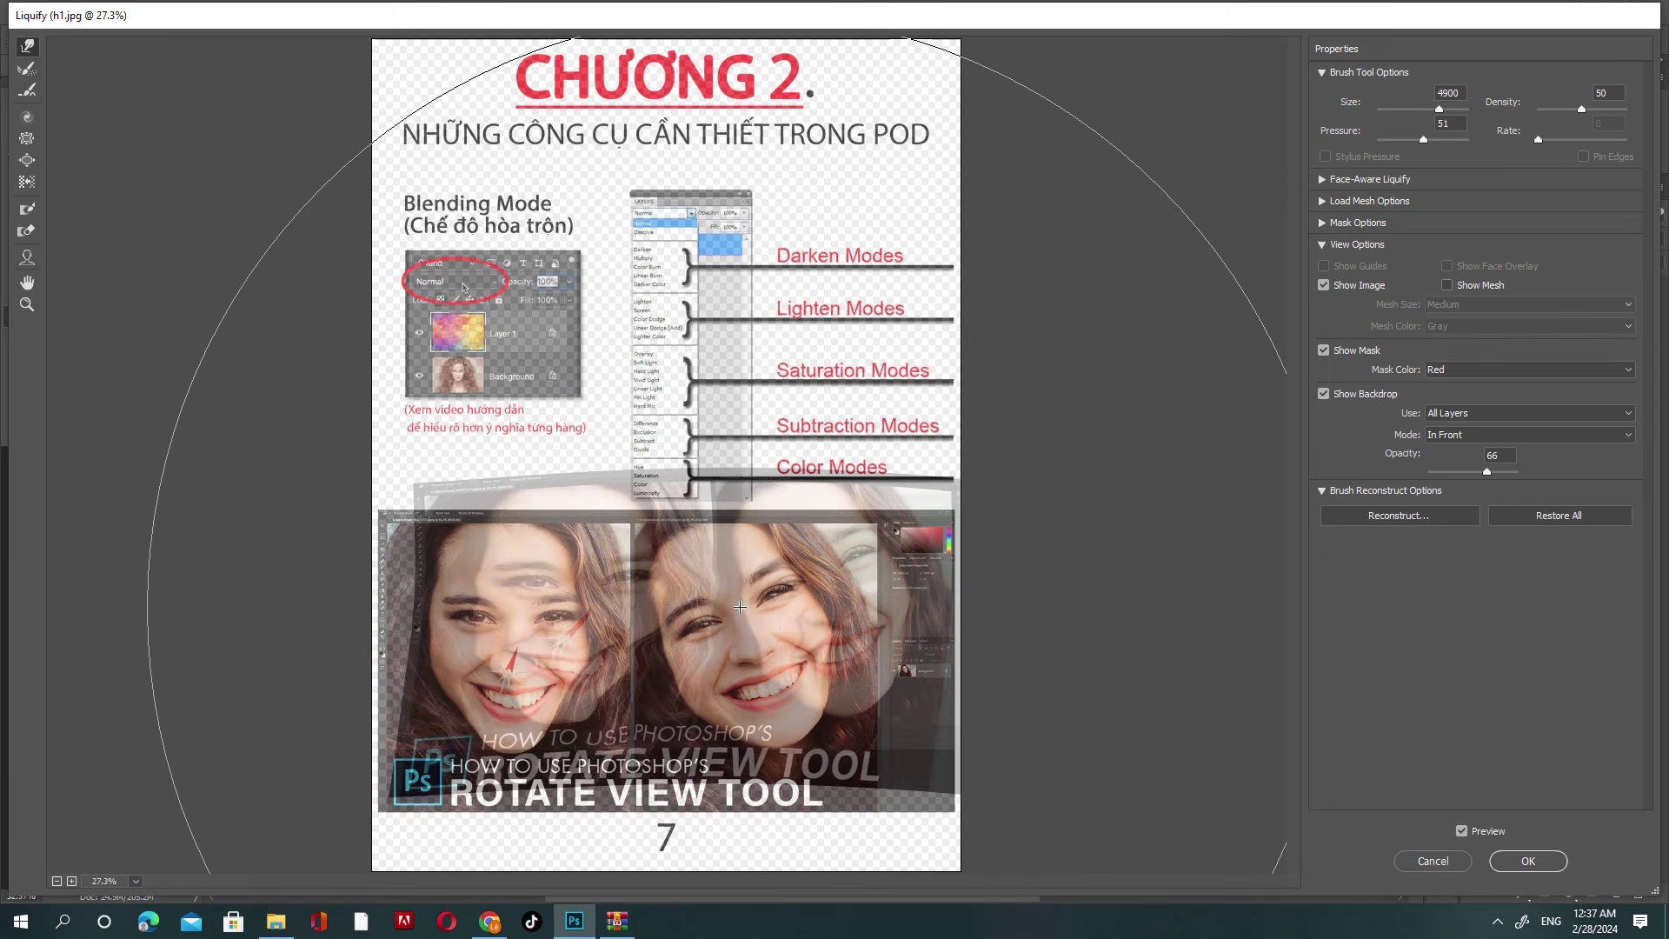
key(bracketleft)
key(bracketleft)
key(bracketleft)
key(bracketleft)
key(bracketleft)
key(bracketleft)
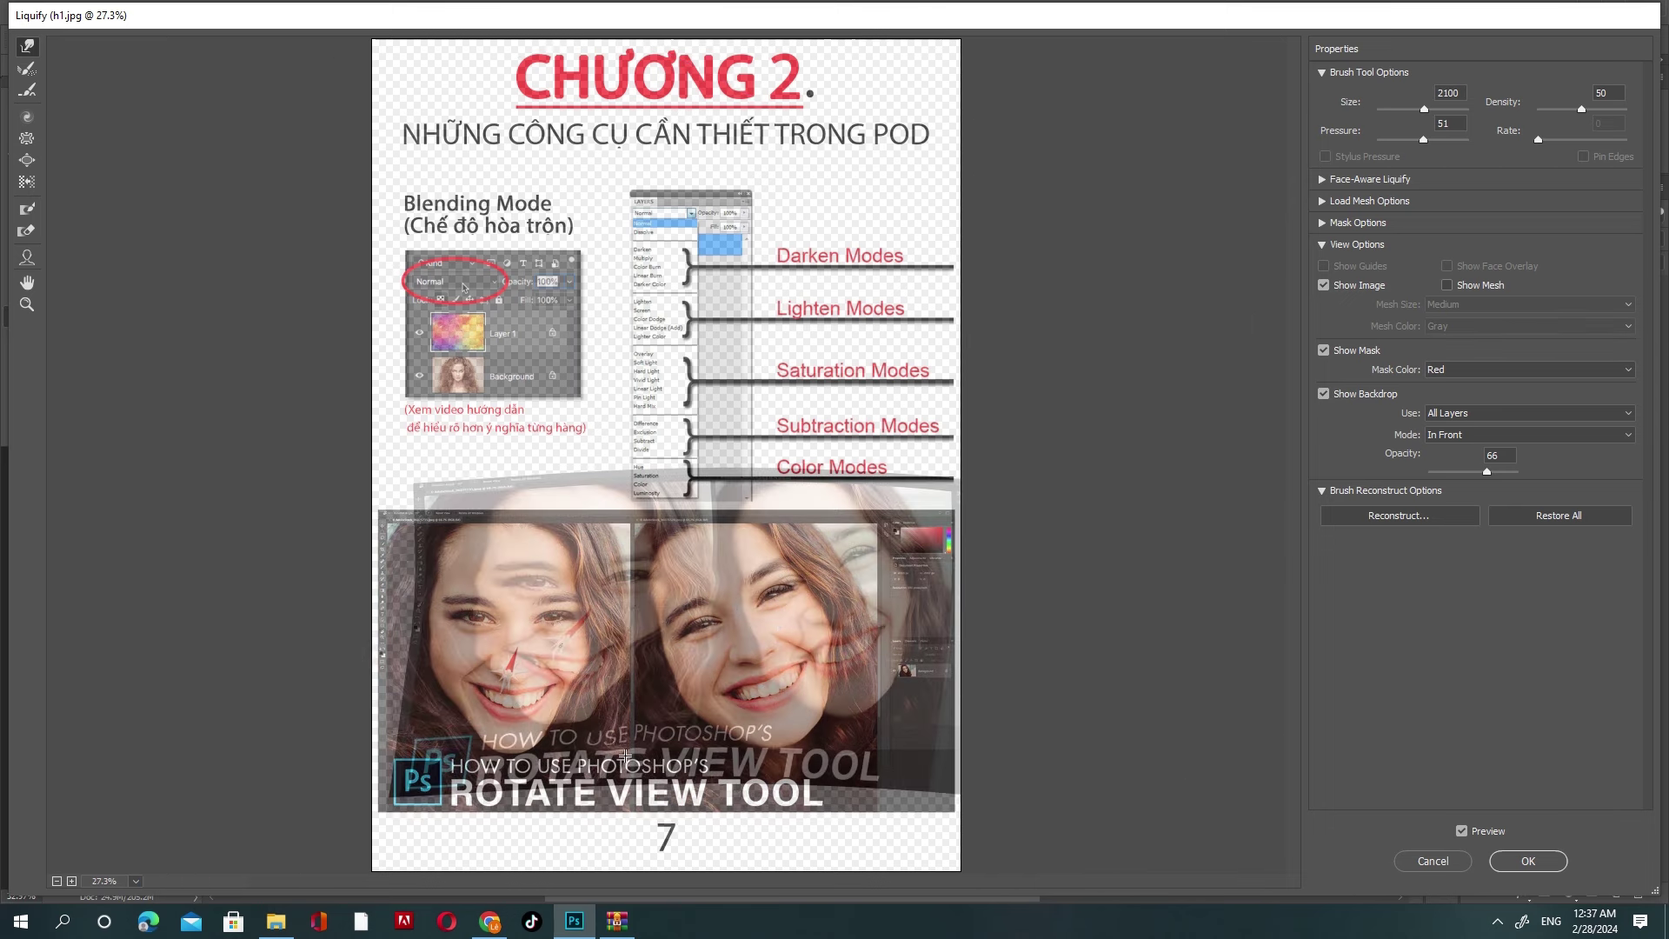
mouse_move(736, 613)
mouse_down()
mouse_move(473, 671)
mouse_move(896, 590)
mouse_move(405, 345)
mouse_move(948, 521)
mouse_move(782, 487)
mouse_up()
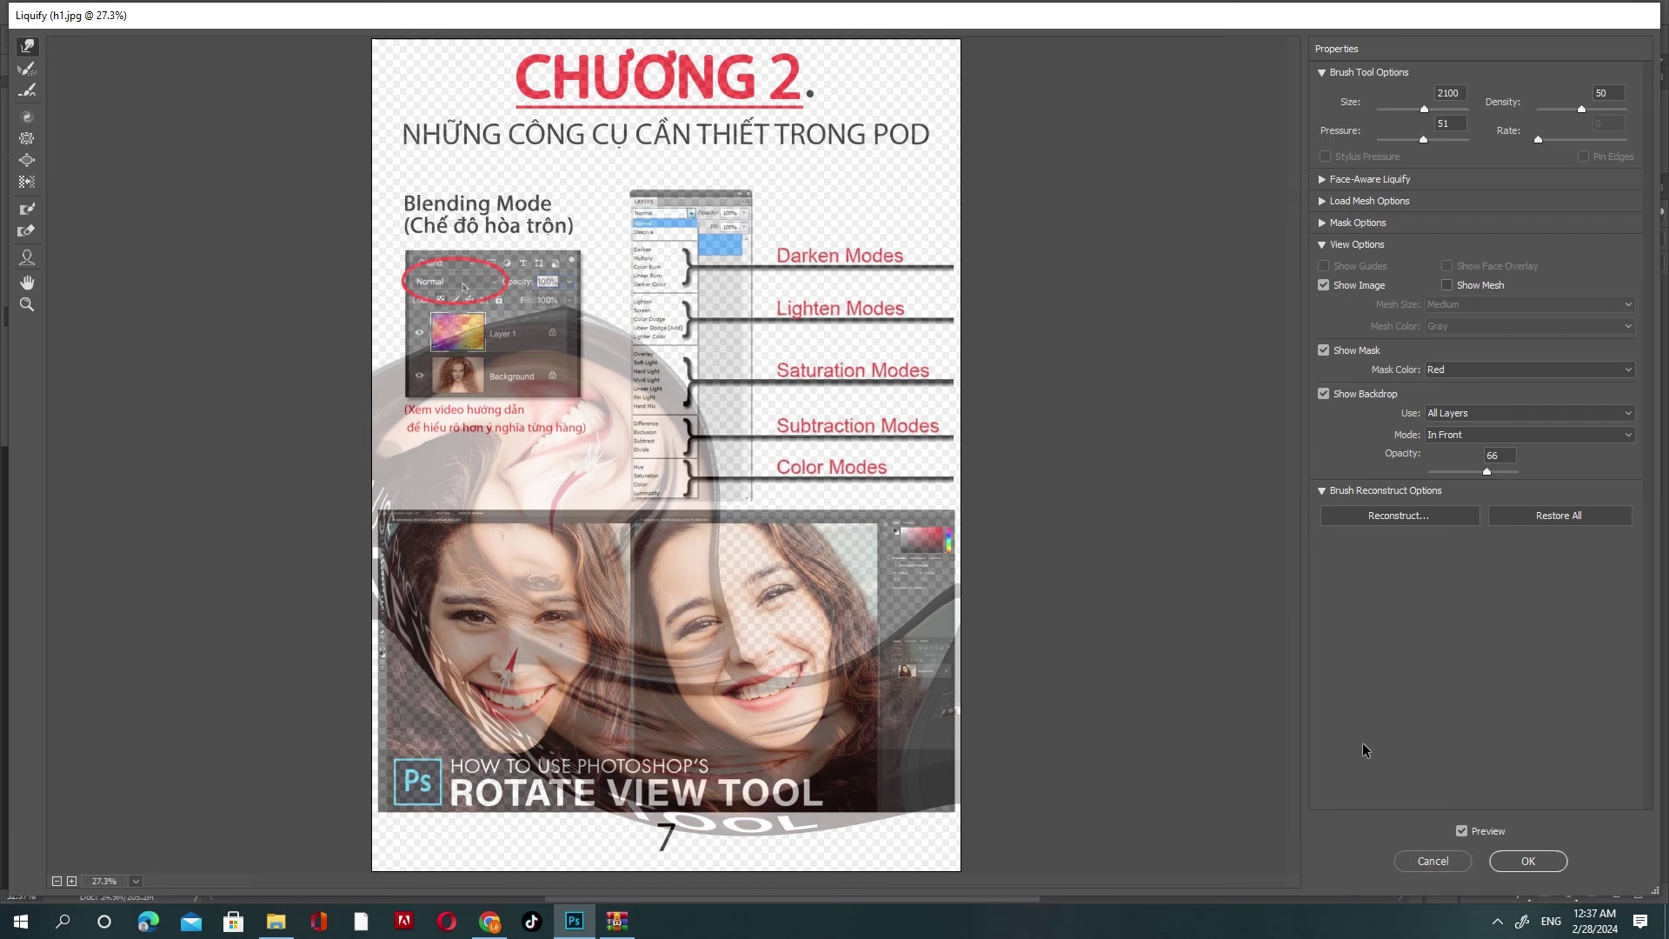
click(1424, 862)
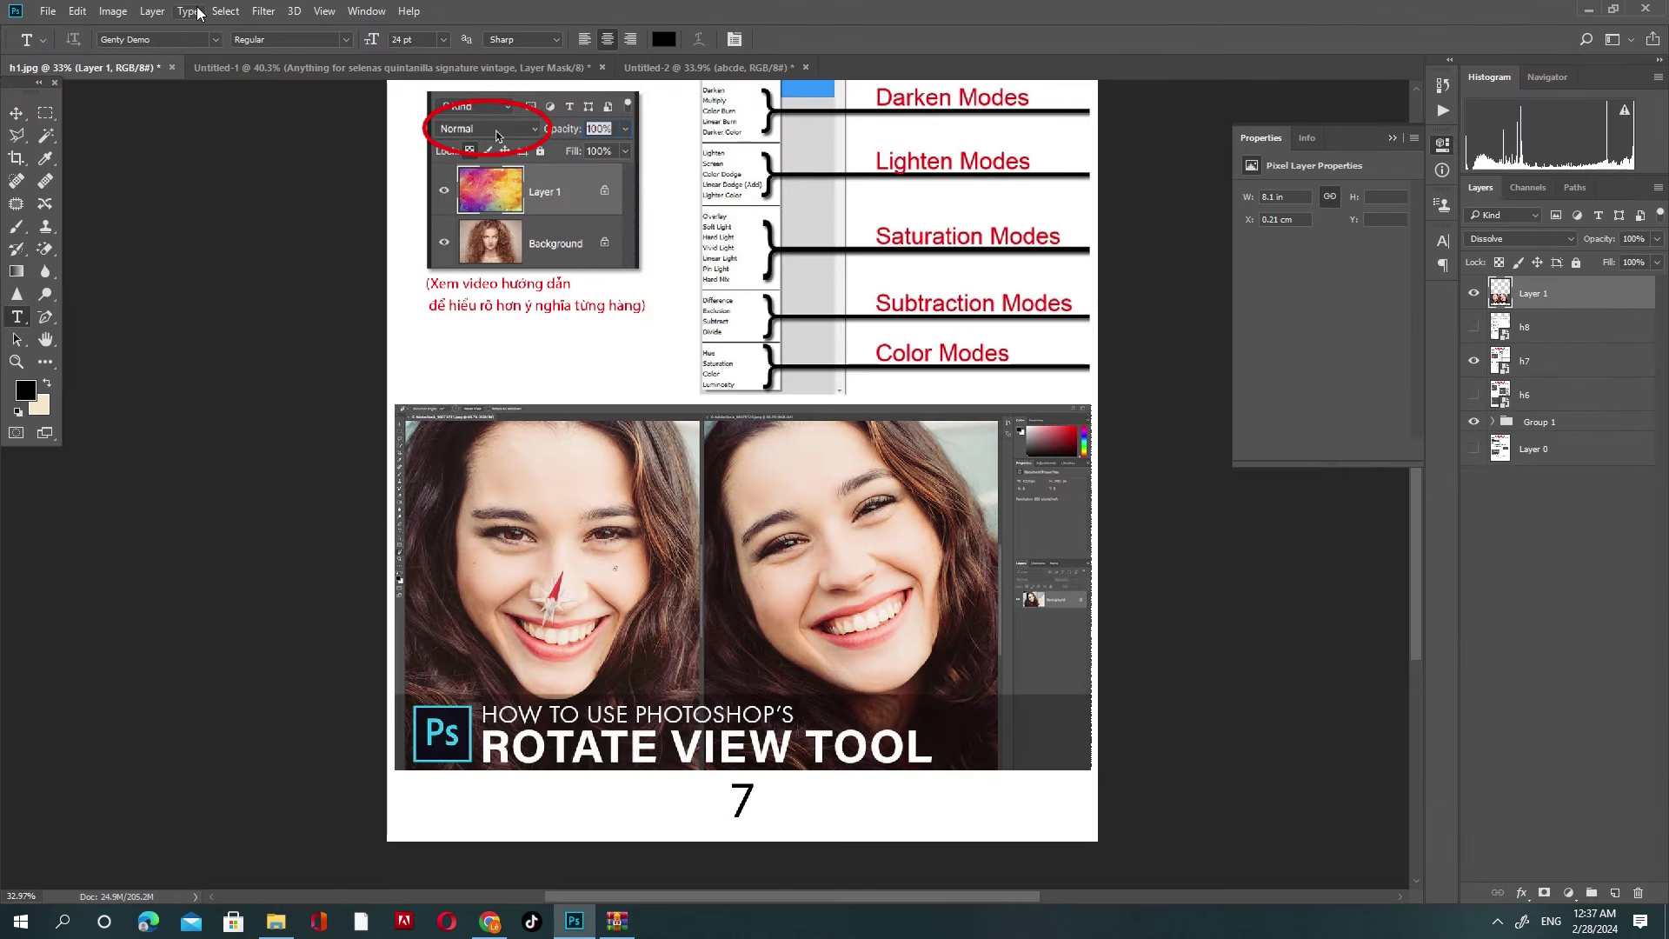
click(263, 10)
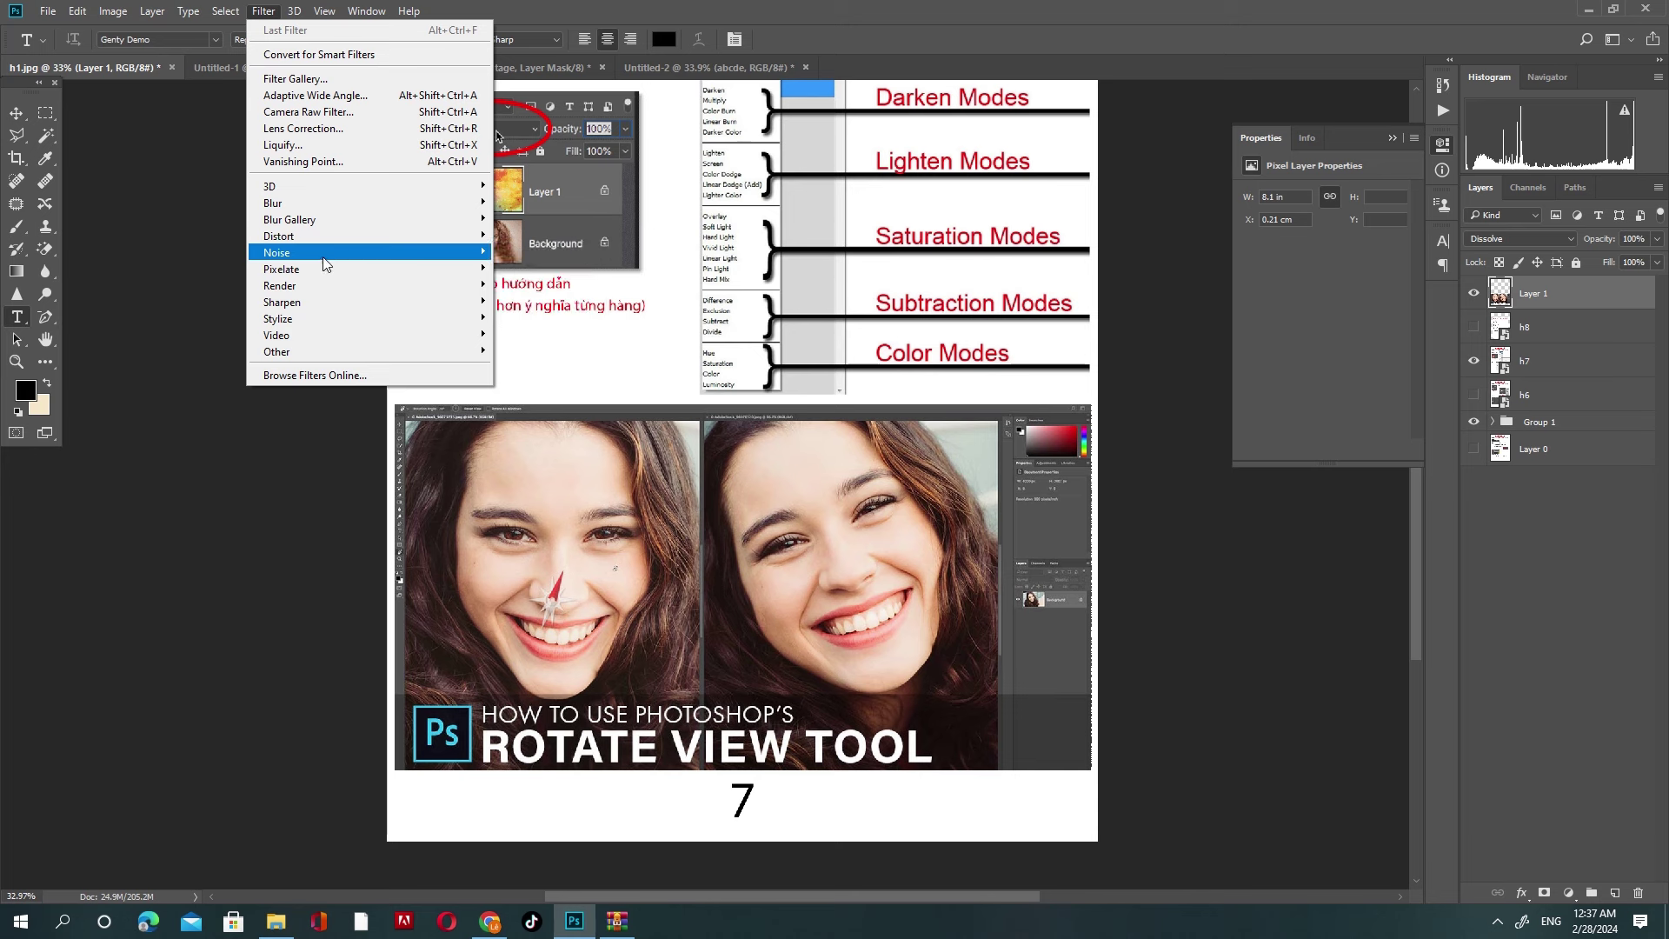
click(522, 252)
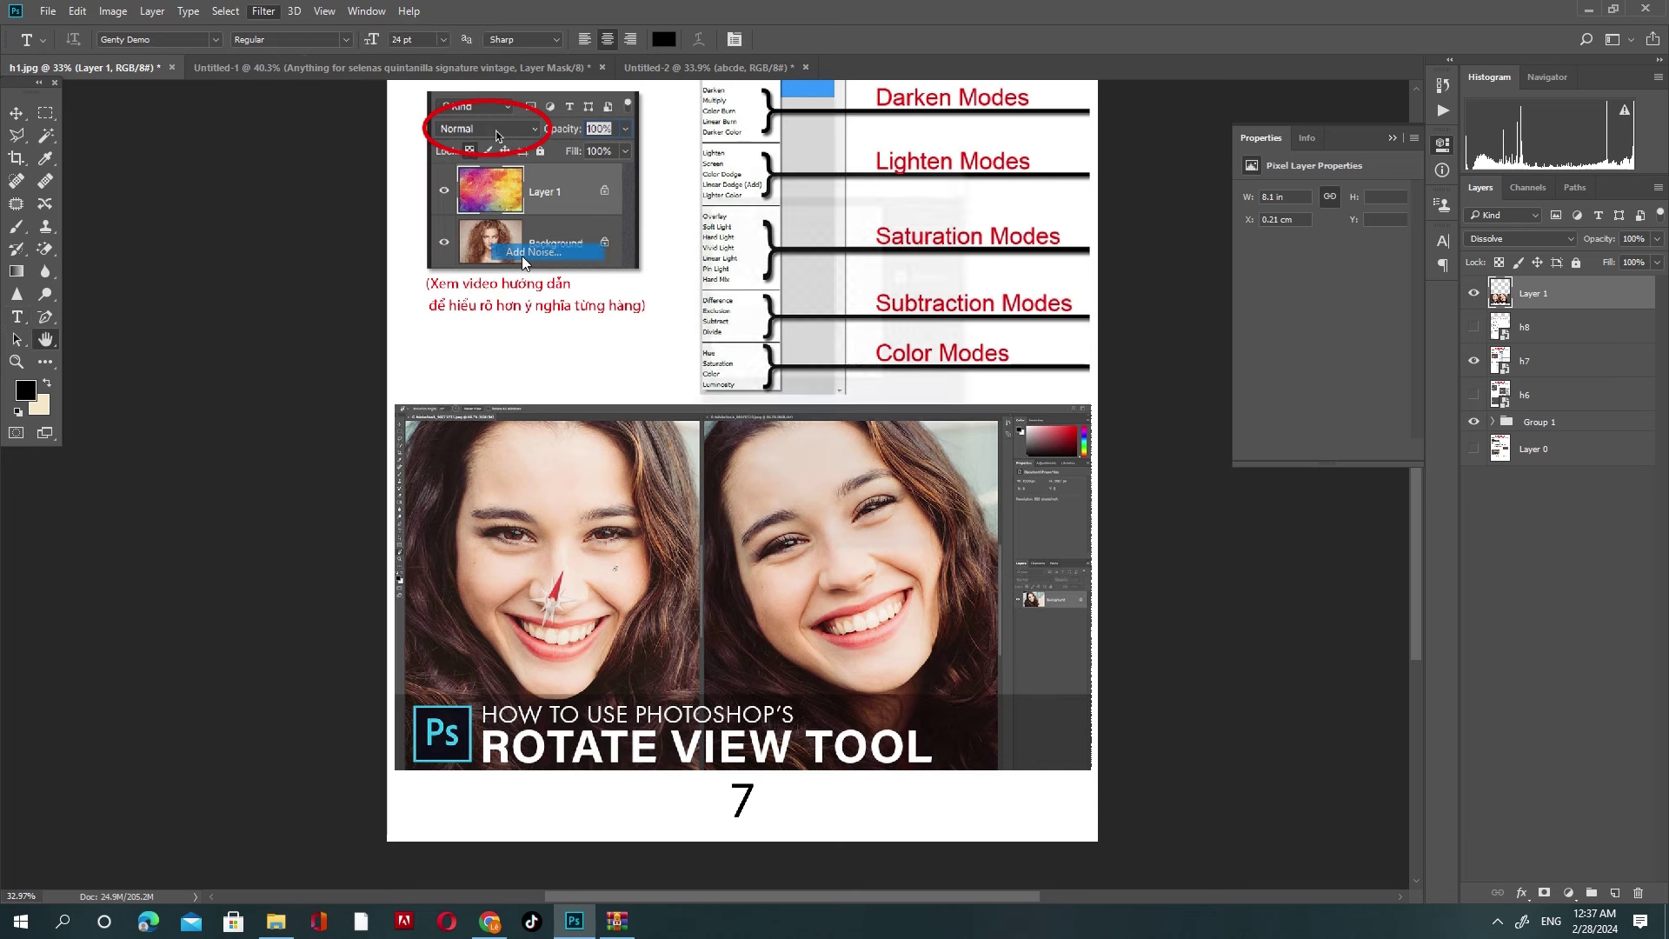
drag(763, 445, 776, 442)
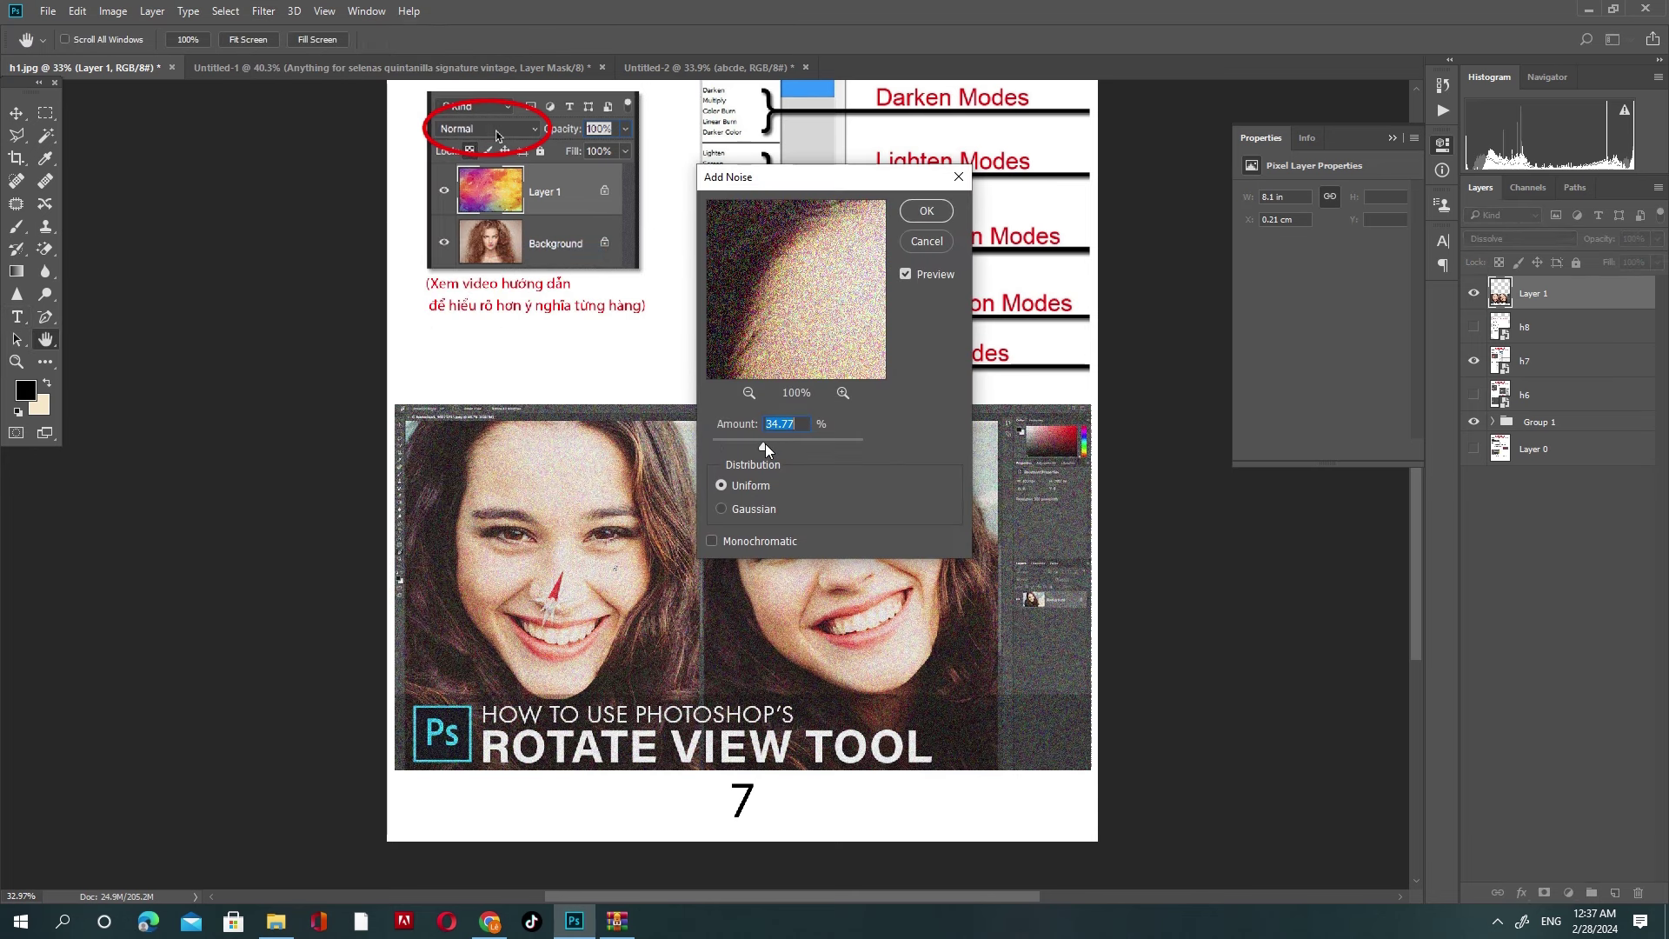
click(938, 247)
key(t)
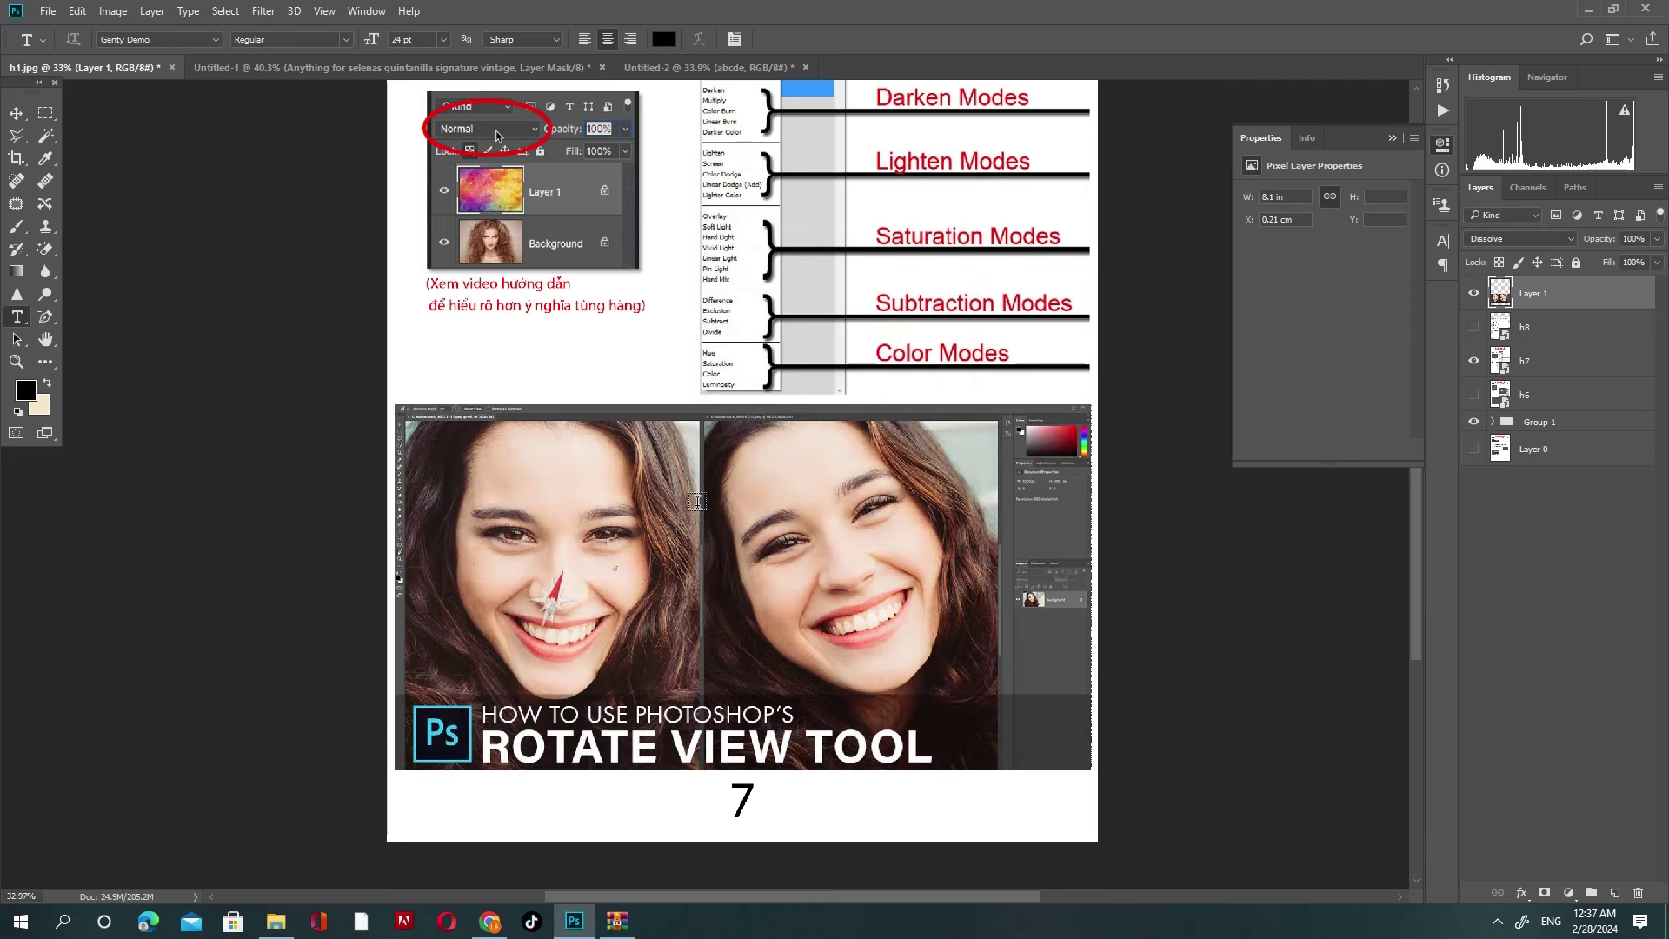
click(225, 12)
mouse_move(264, 12)
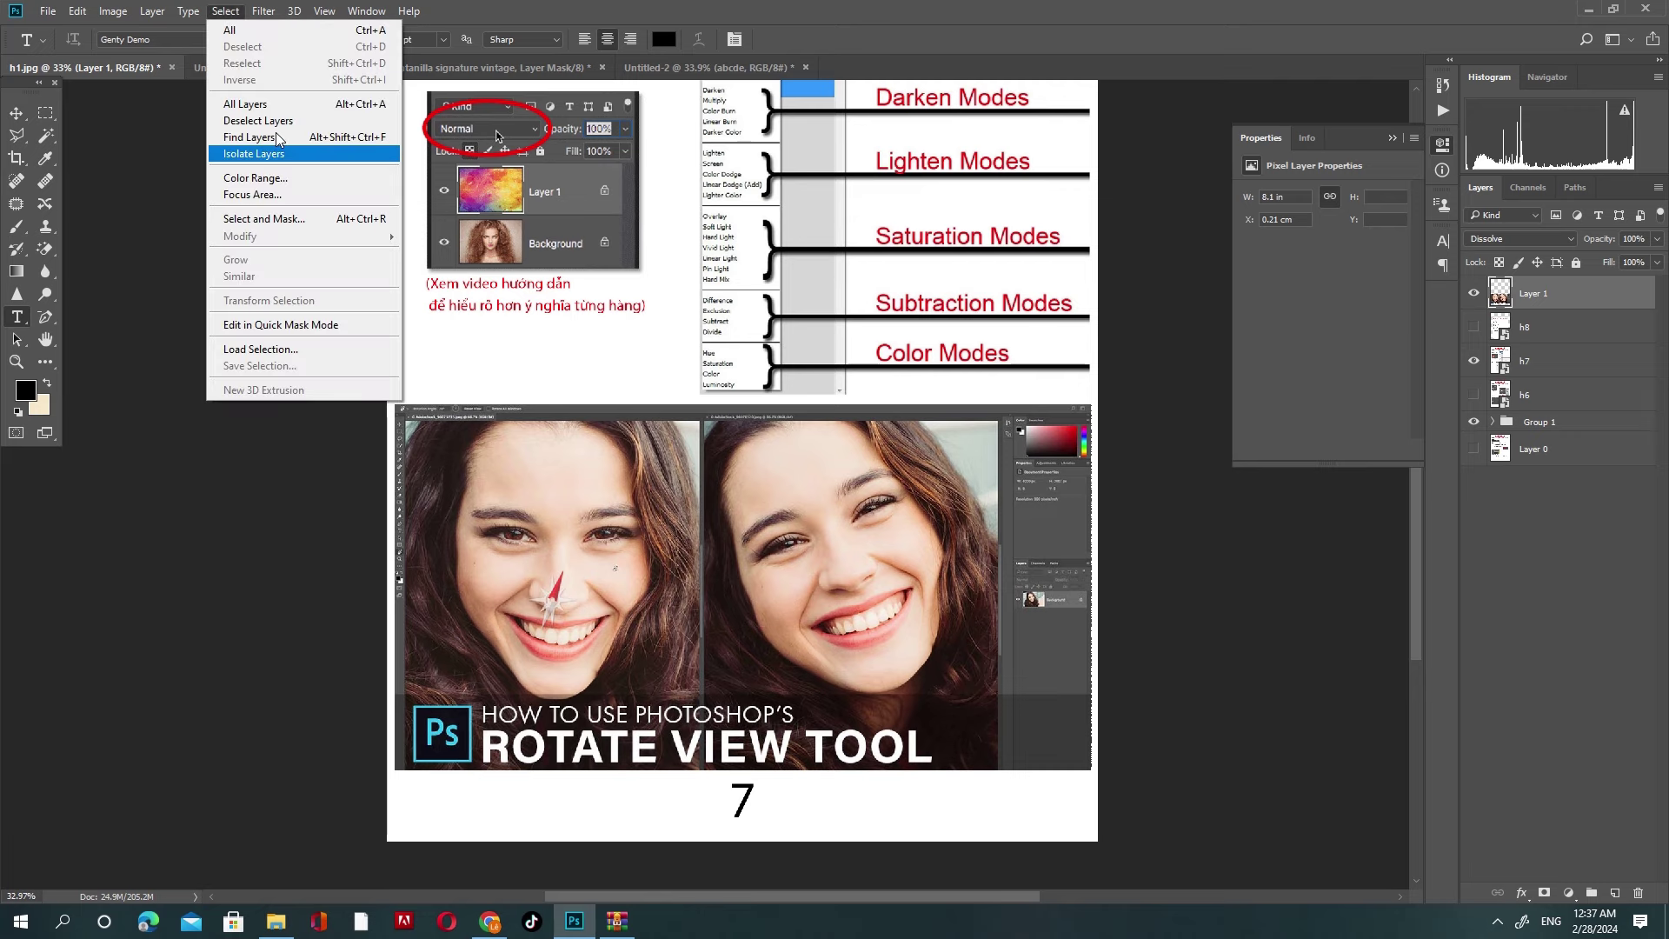
mouse_move(284, 300)
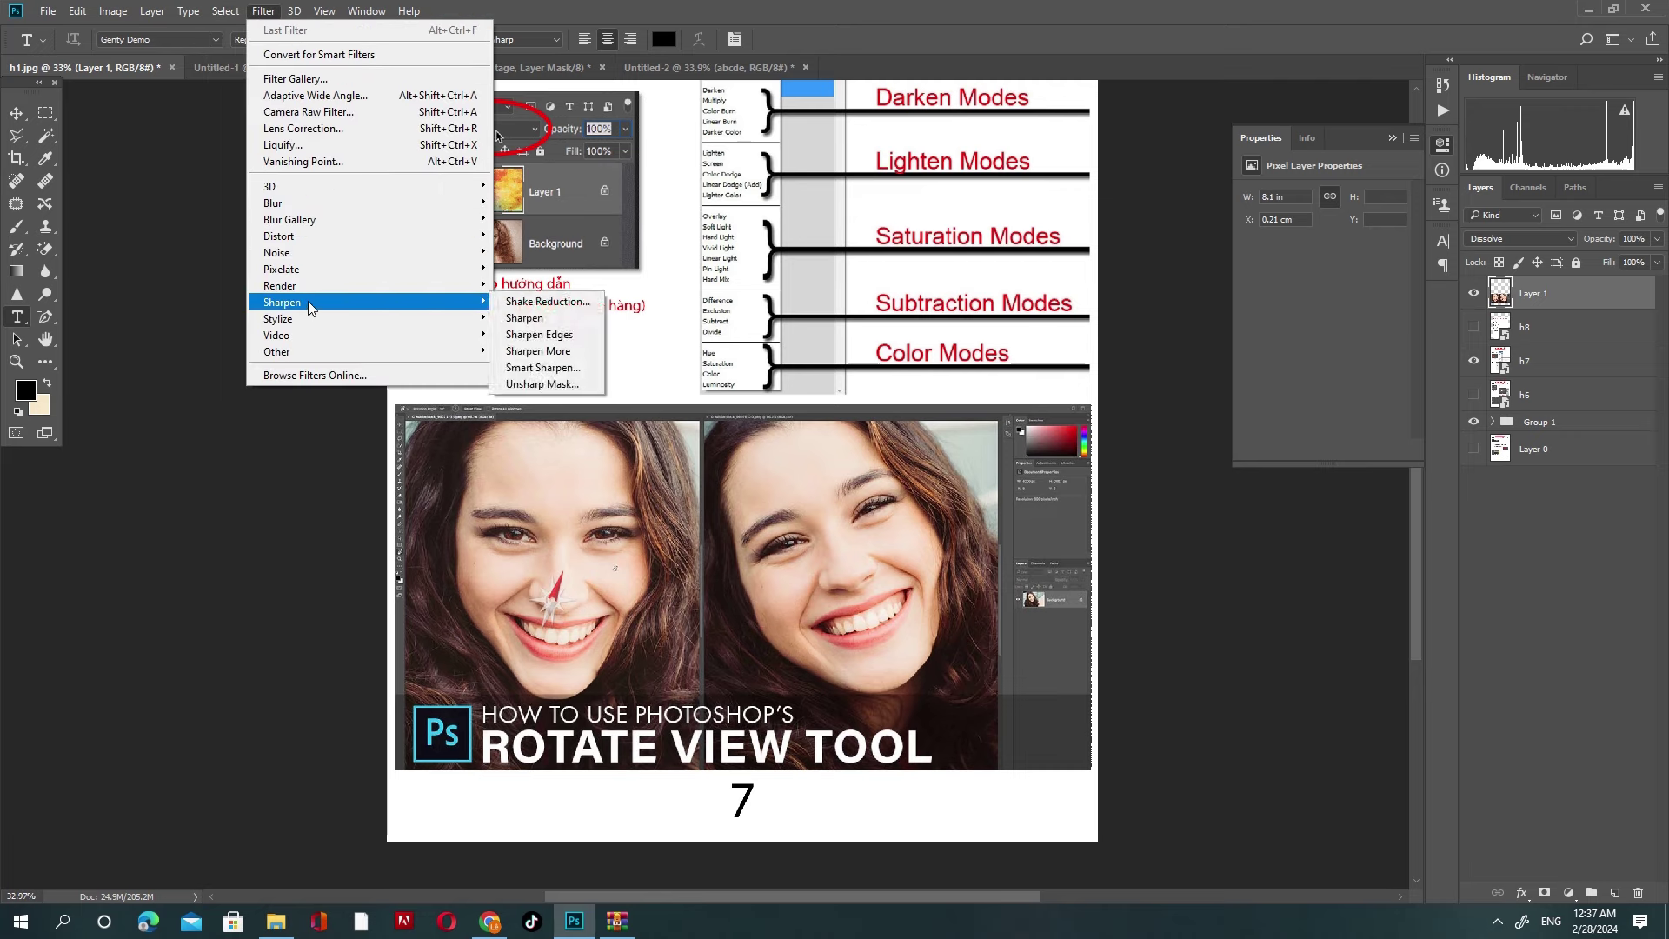
click(548, 302)
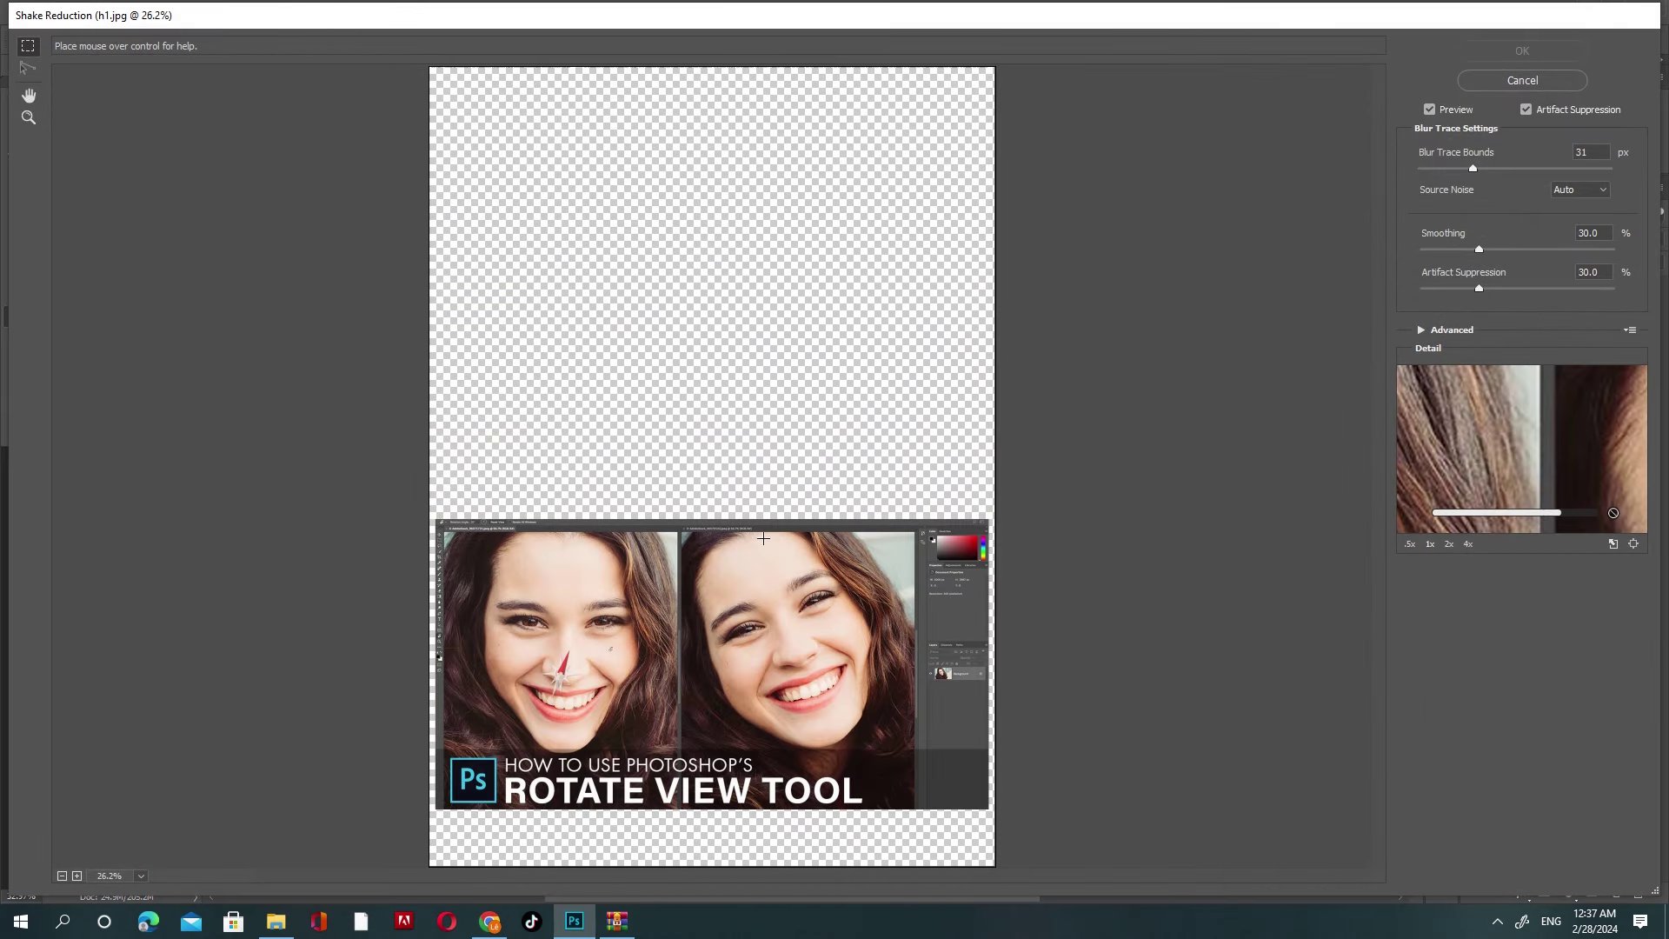
scroll(690, 756, up, 2)
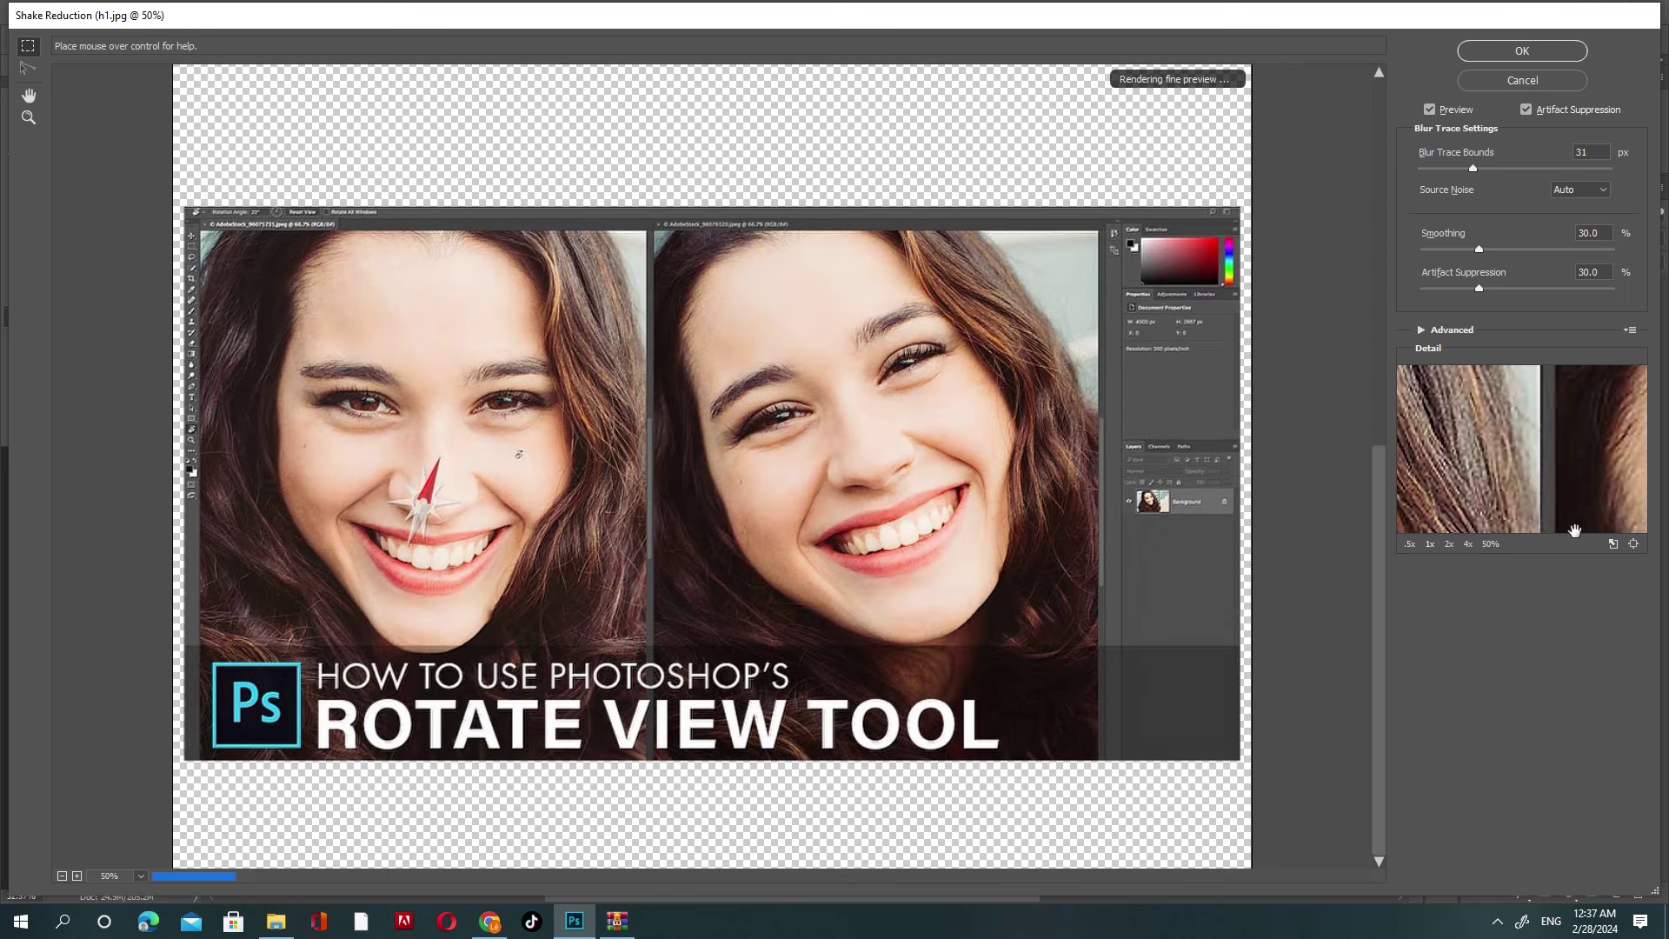
mouse_move(1556, 452)
mouse_down()
mouse_move(1462, 468)
mouse_move(1517, 457)
mouse_up()
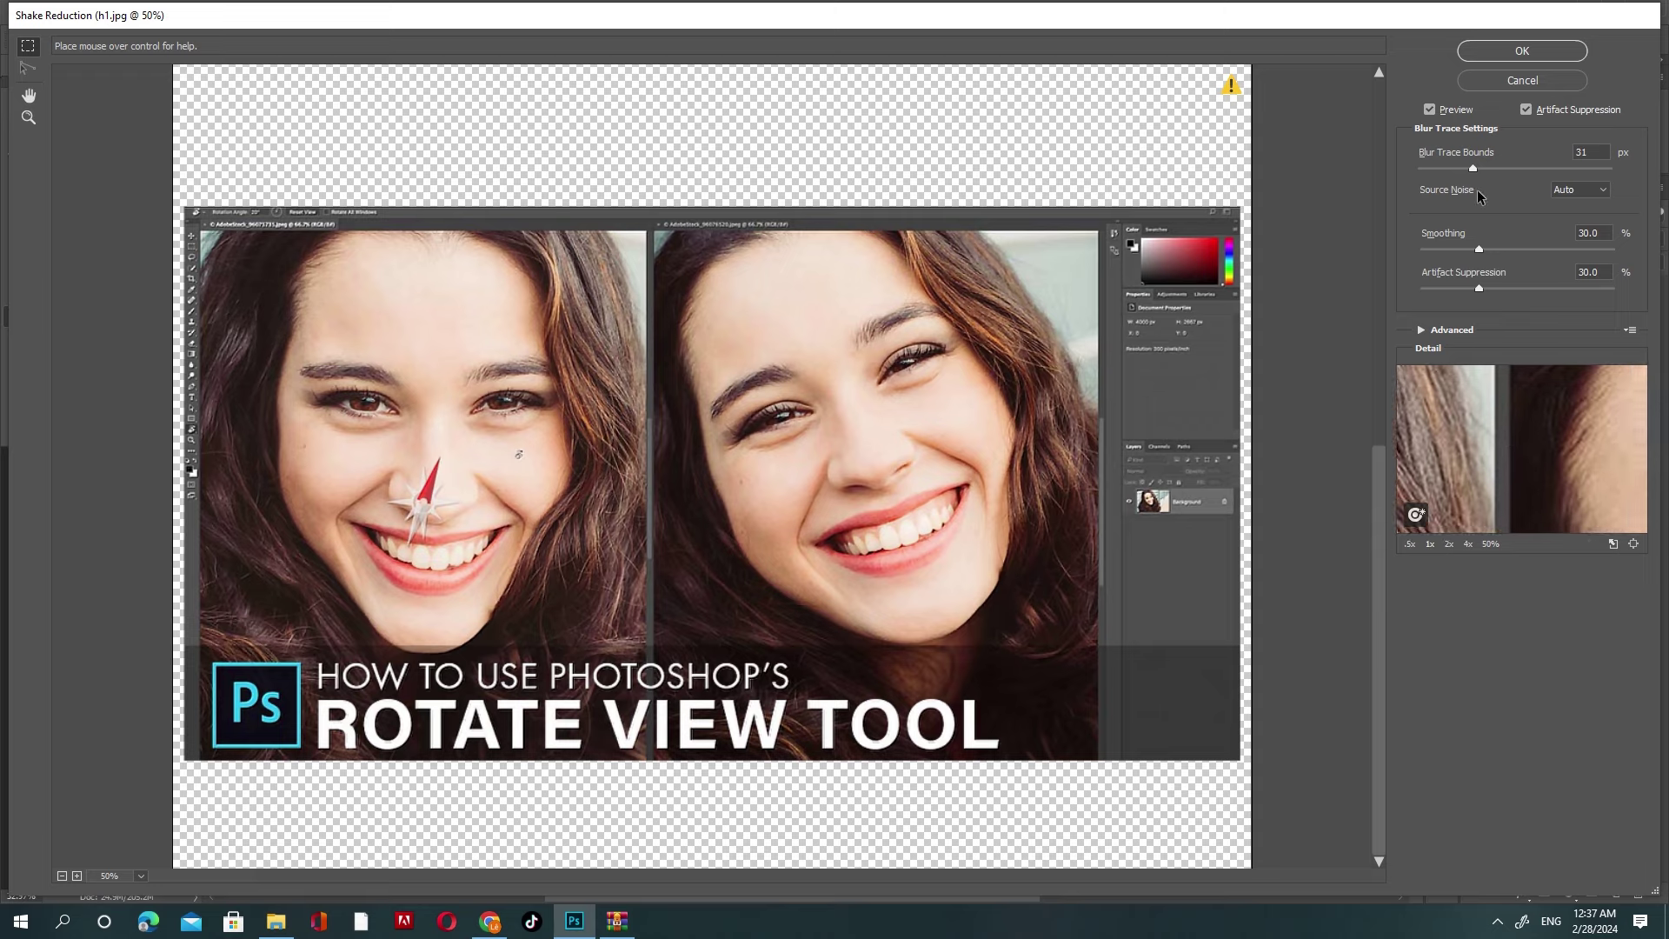
drag(1480, 169, 1485, 170)
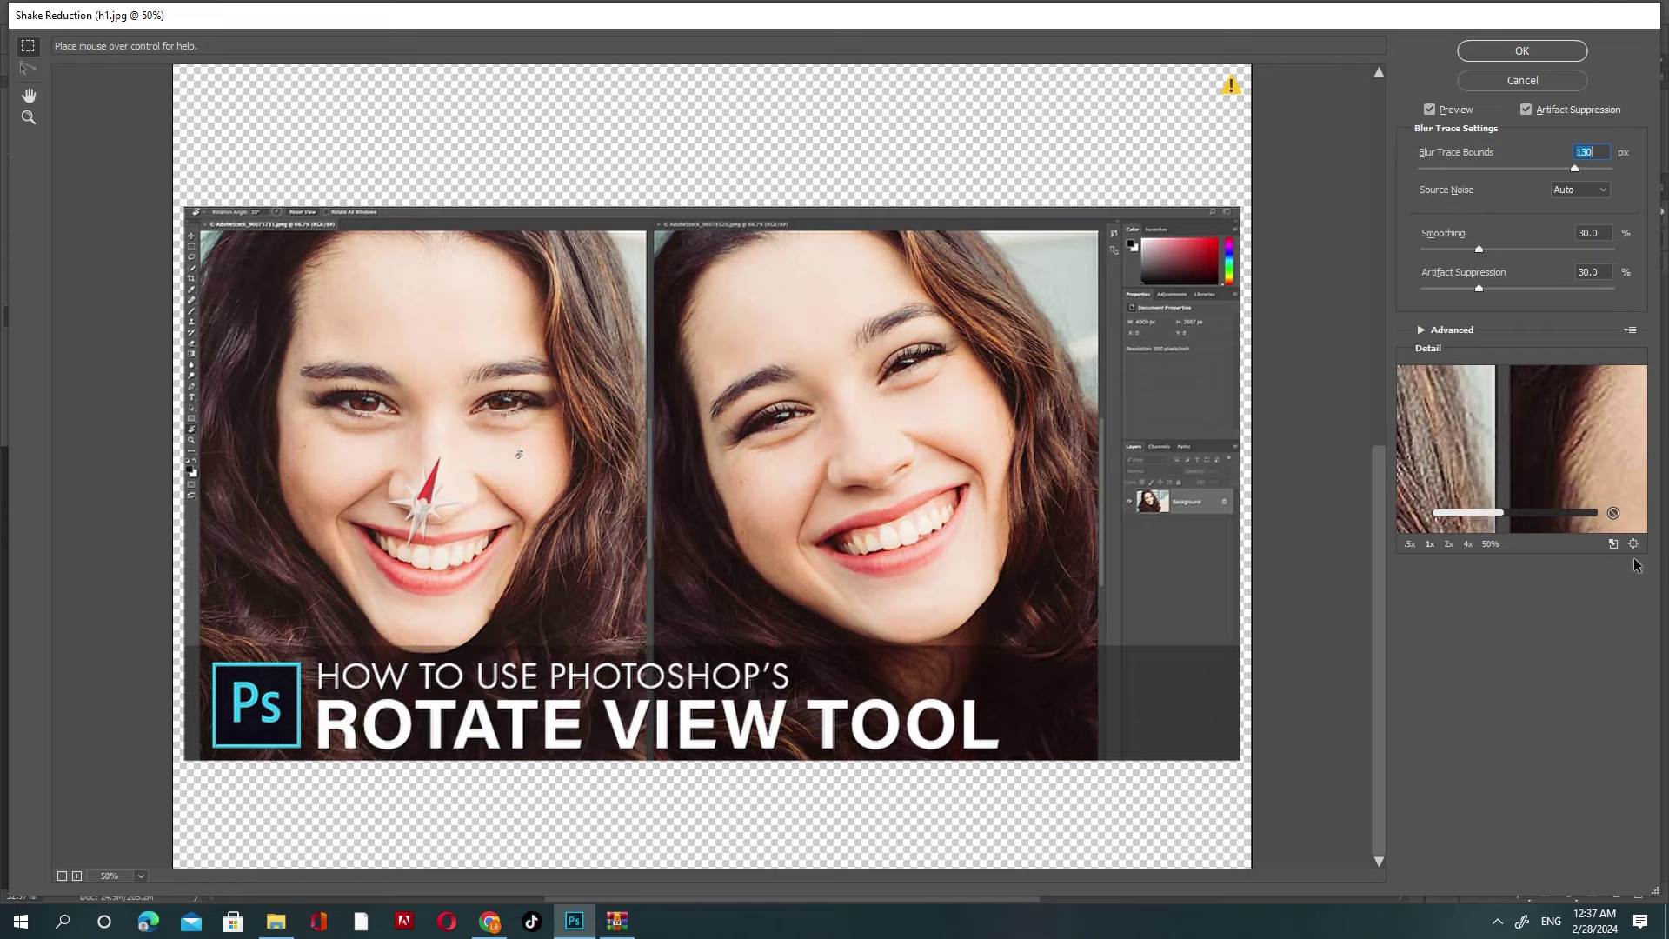
click(1487, 545)
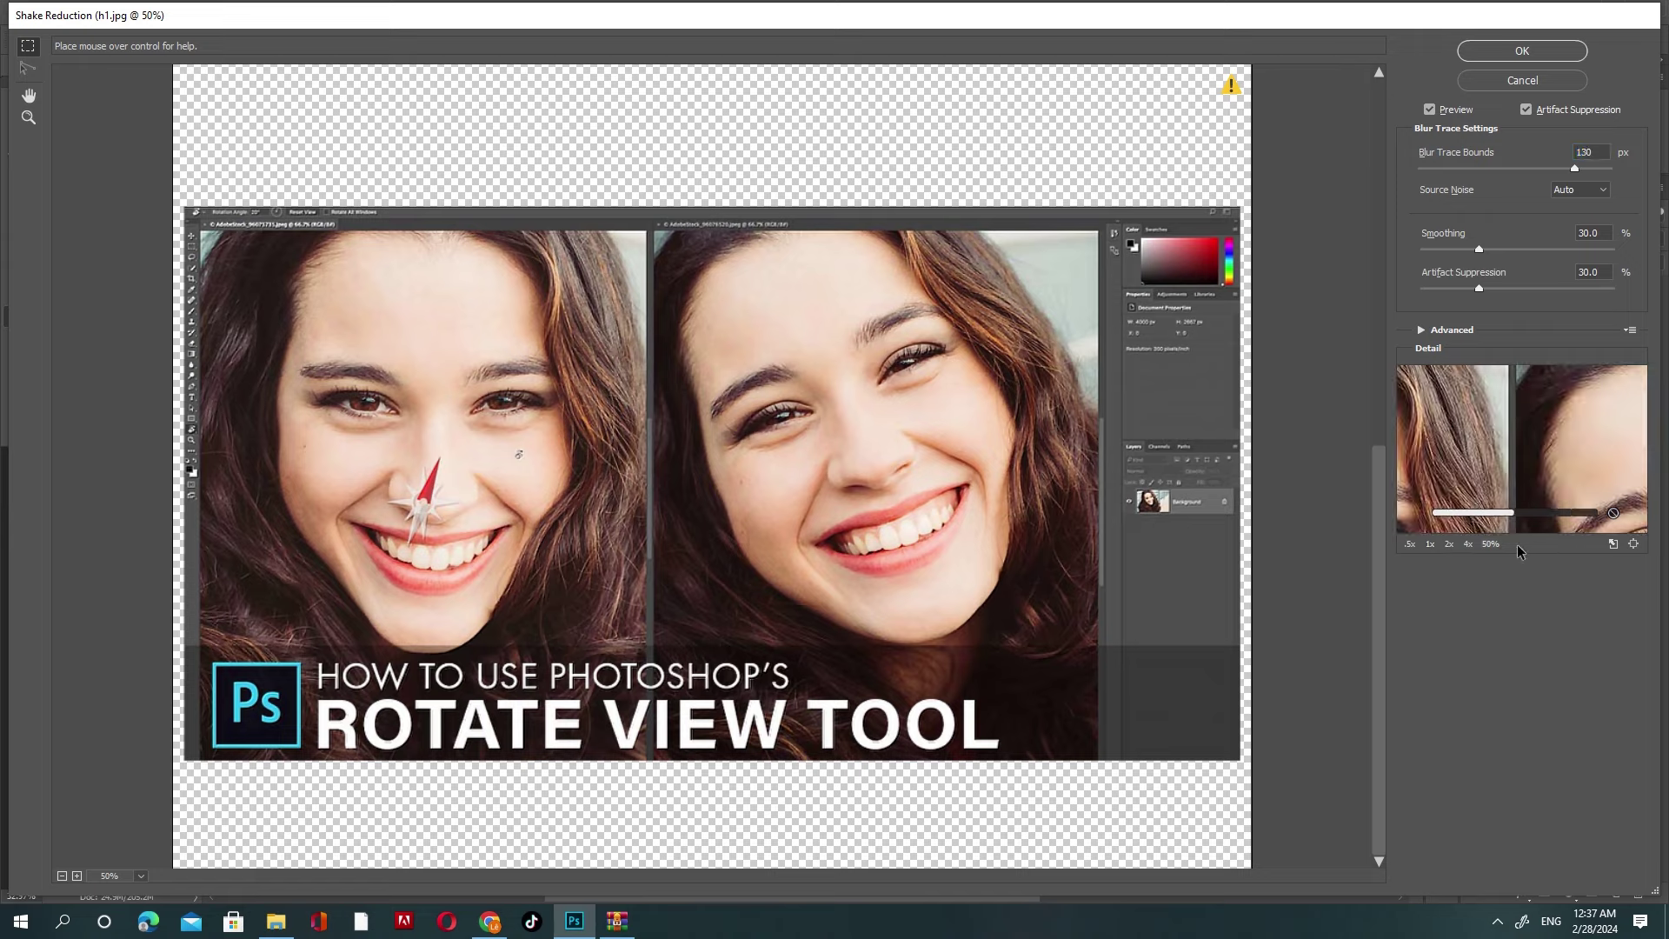
click(1449, 545)
click(1469, 545)
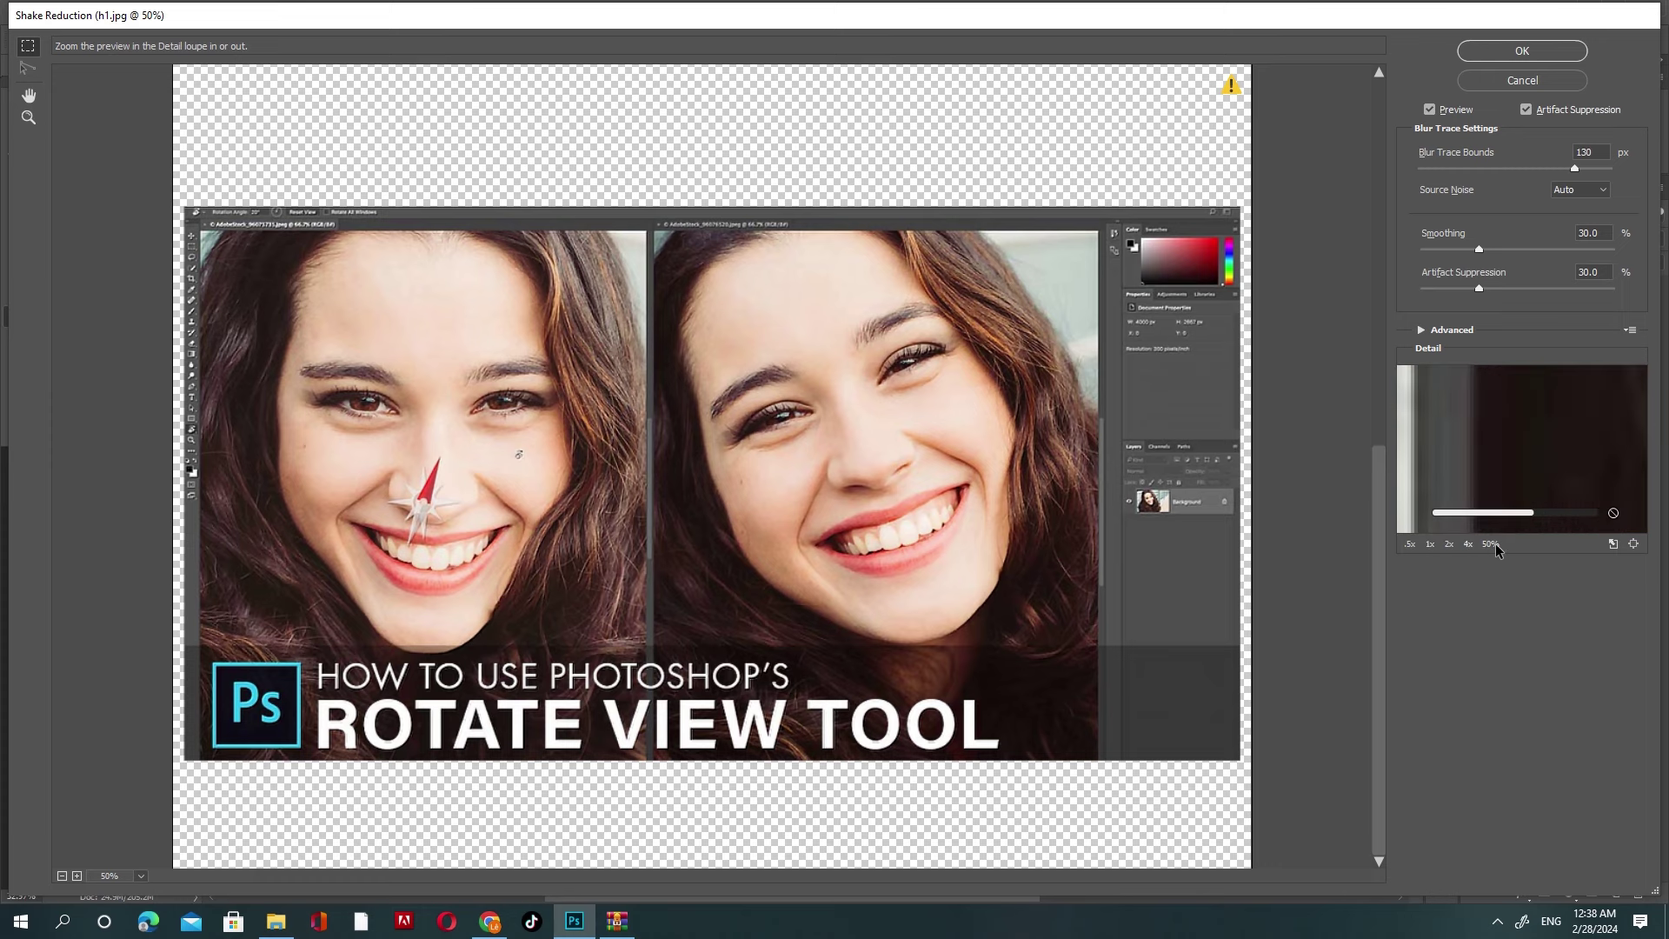
click(1492, 545)
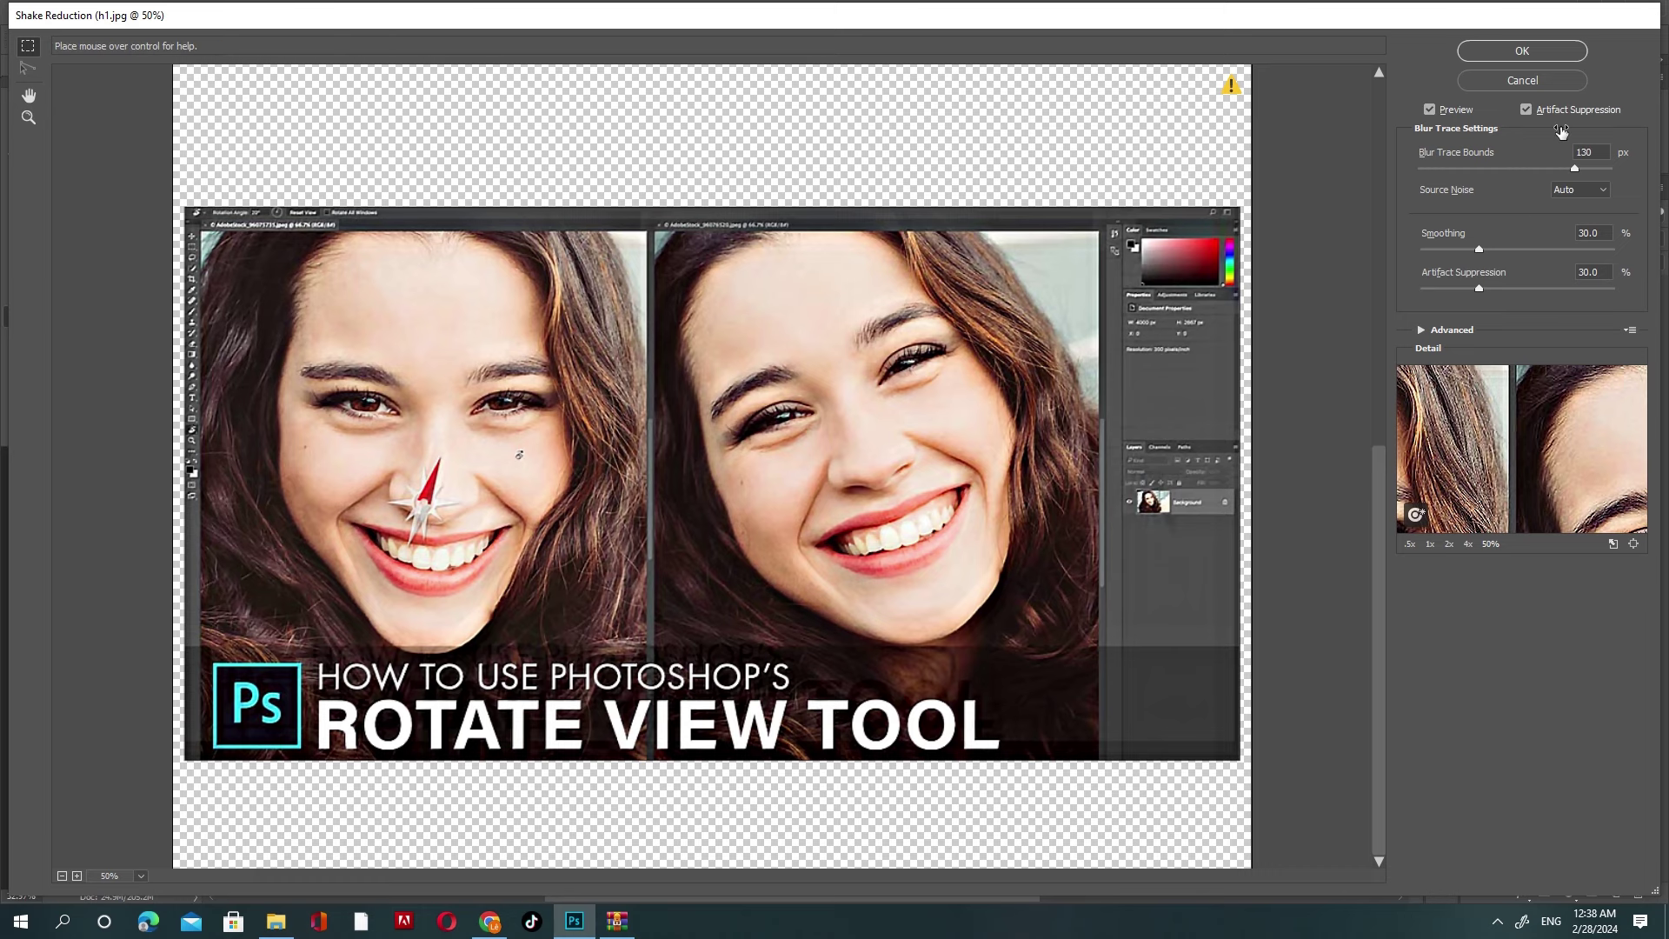
click(1537, 80)
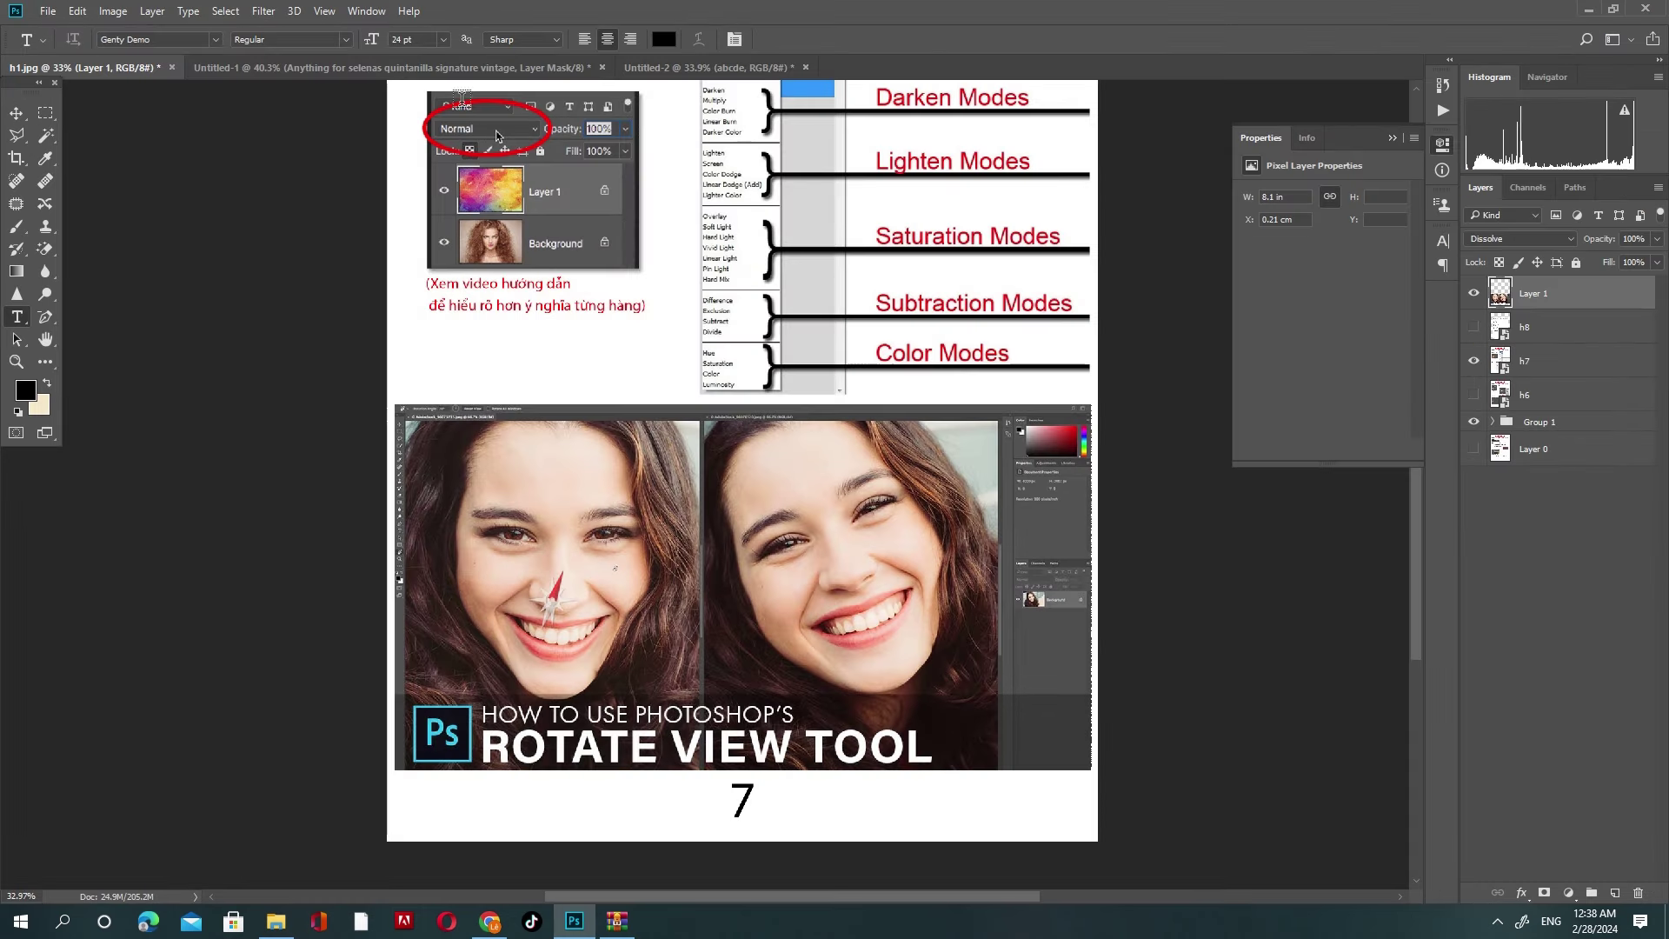
Step: Choose Sharpen More from the Filter > Sharpen submenu for the page image
click(254, 12)
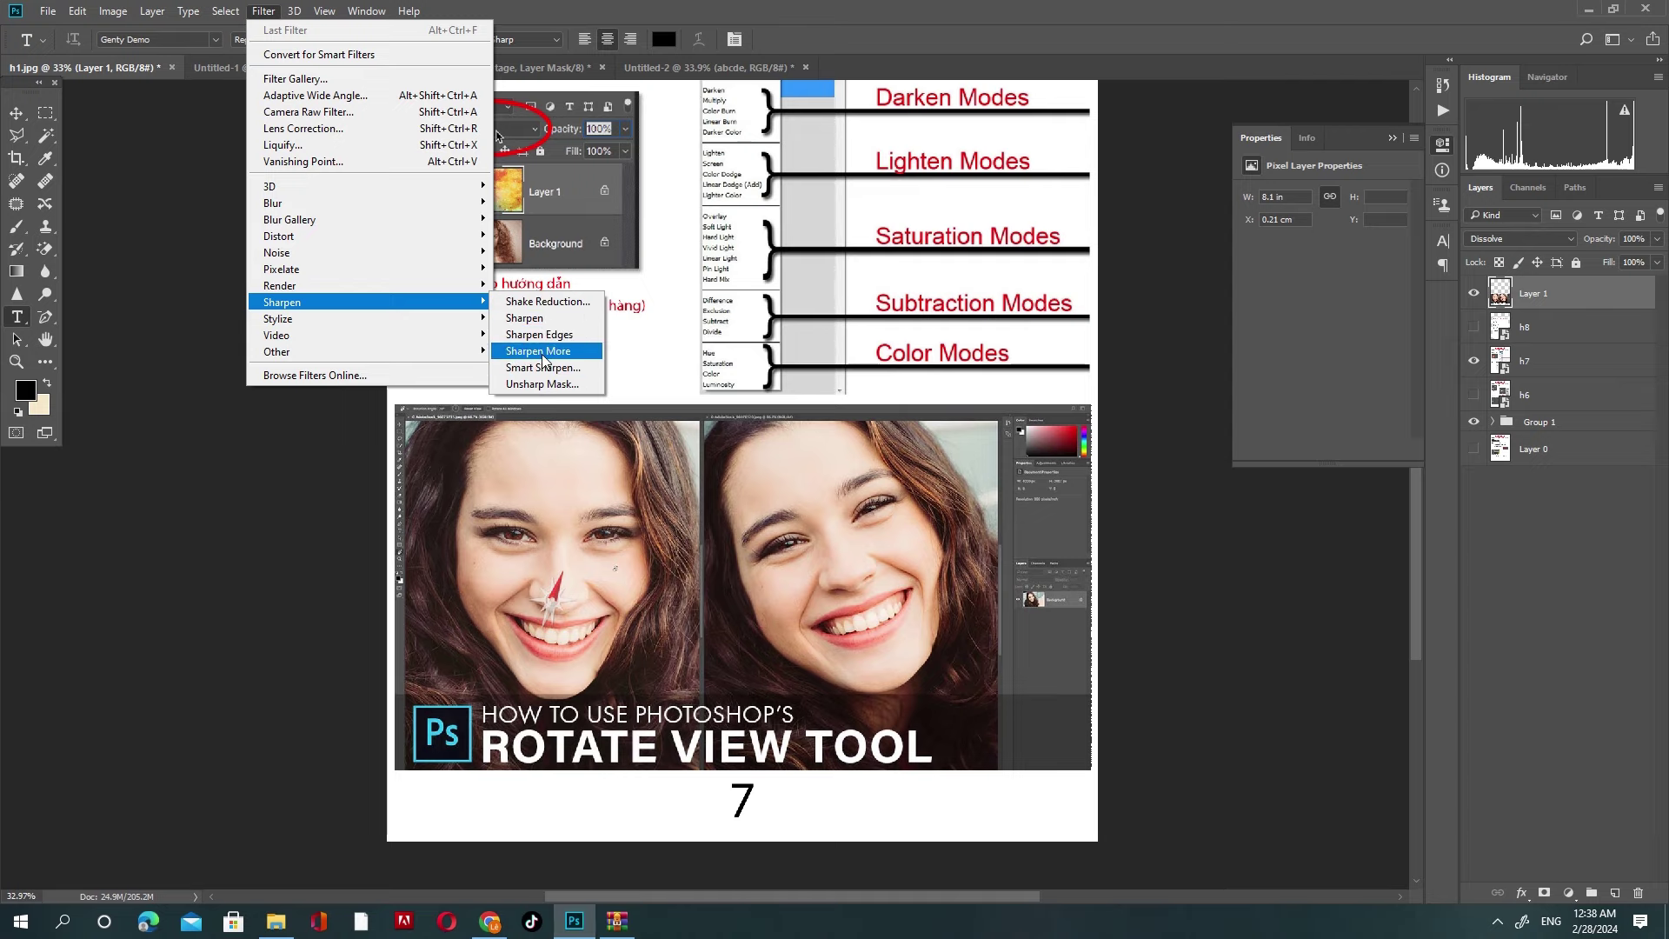
click(524, 318)
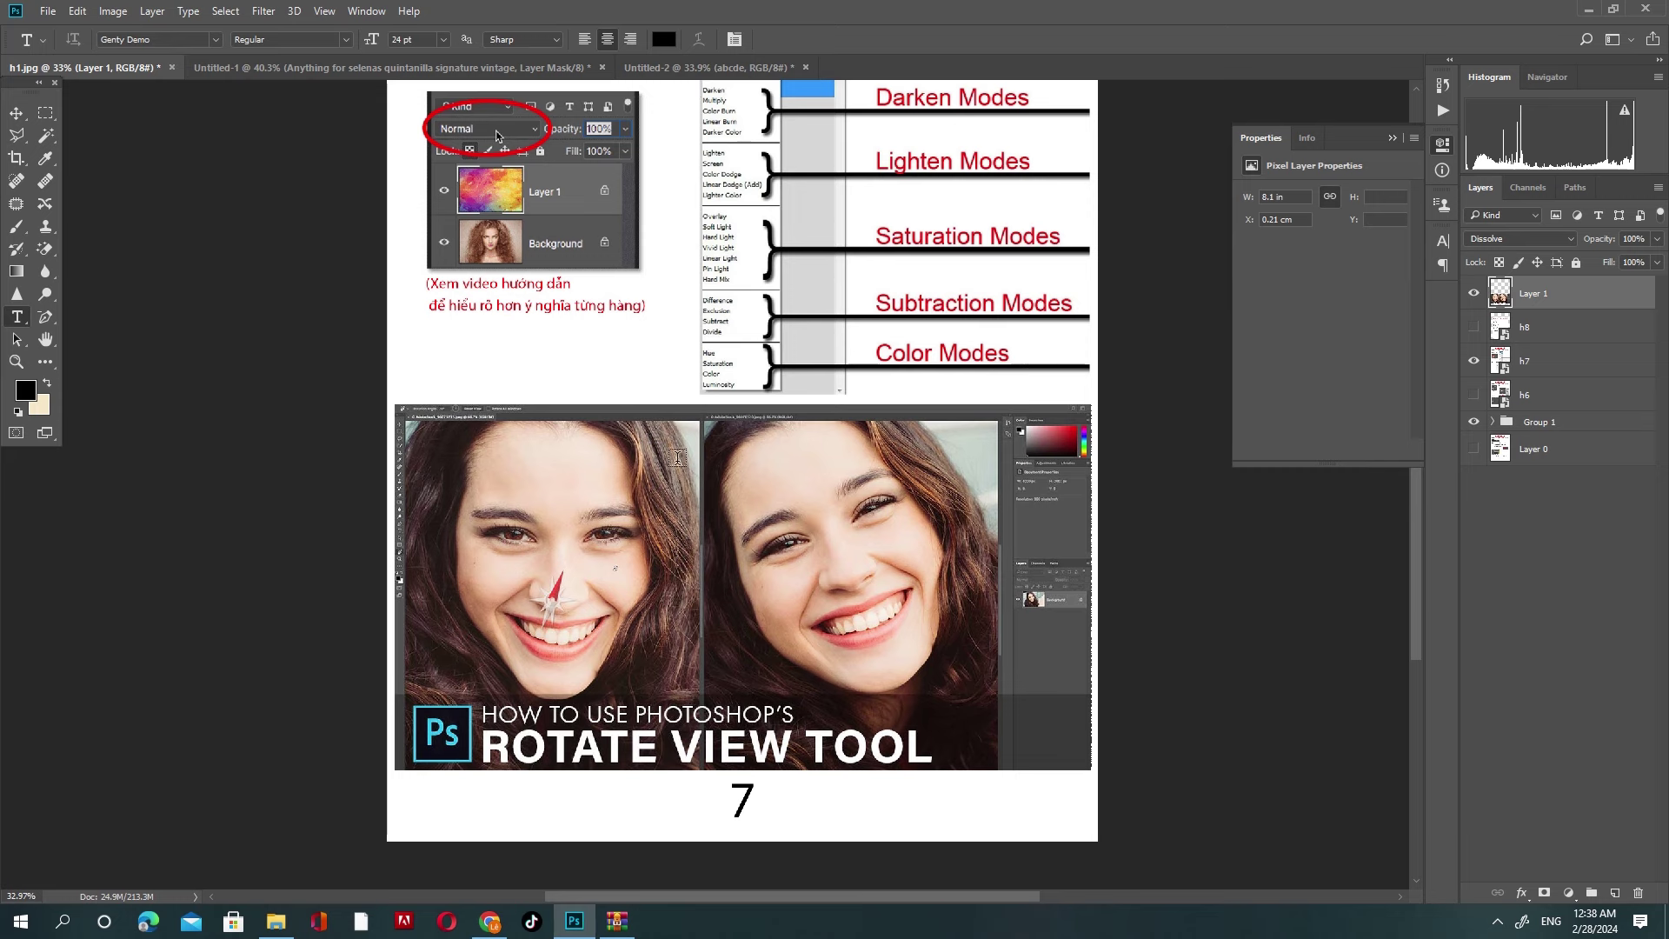
Step: Open Shake Reduction at 31 px blur trace bounds and cancel it, then reopen the Filter menu
scroll(896, 521, down, 1)
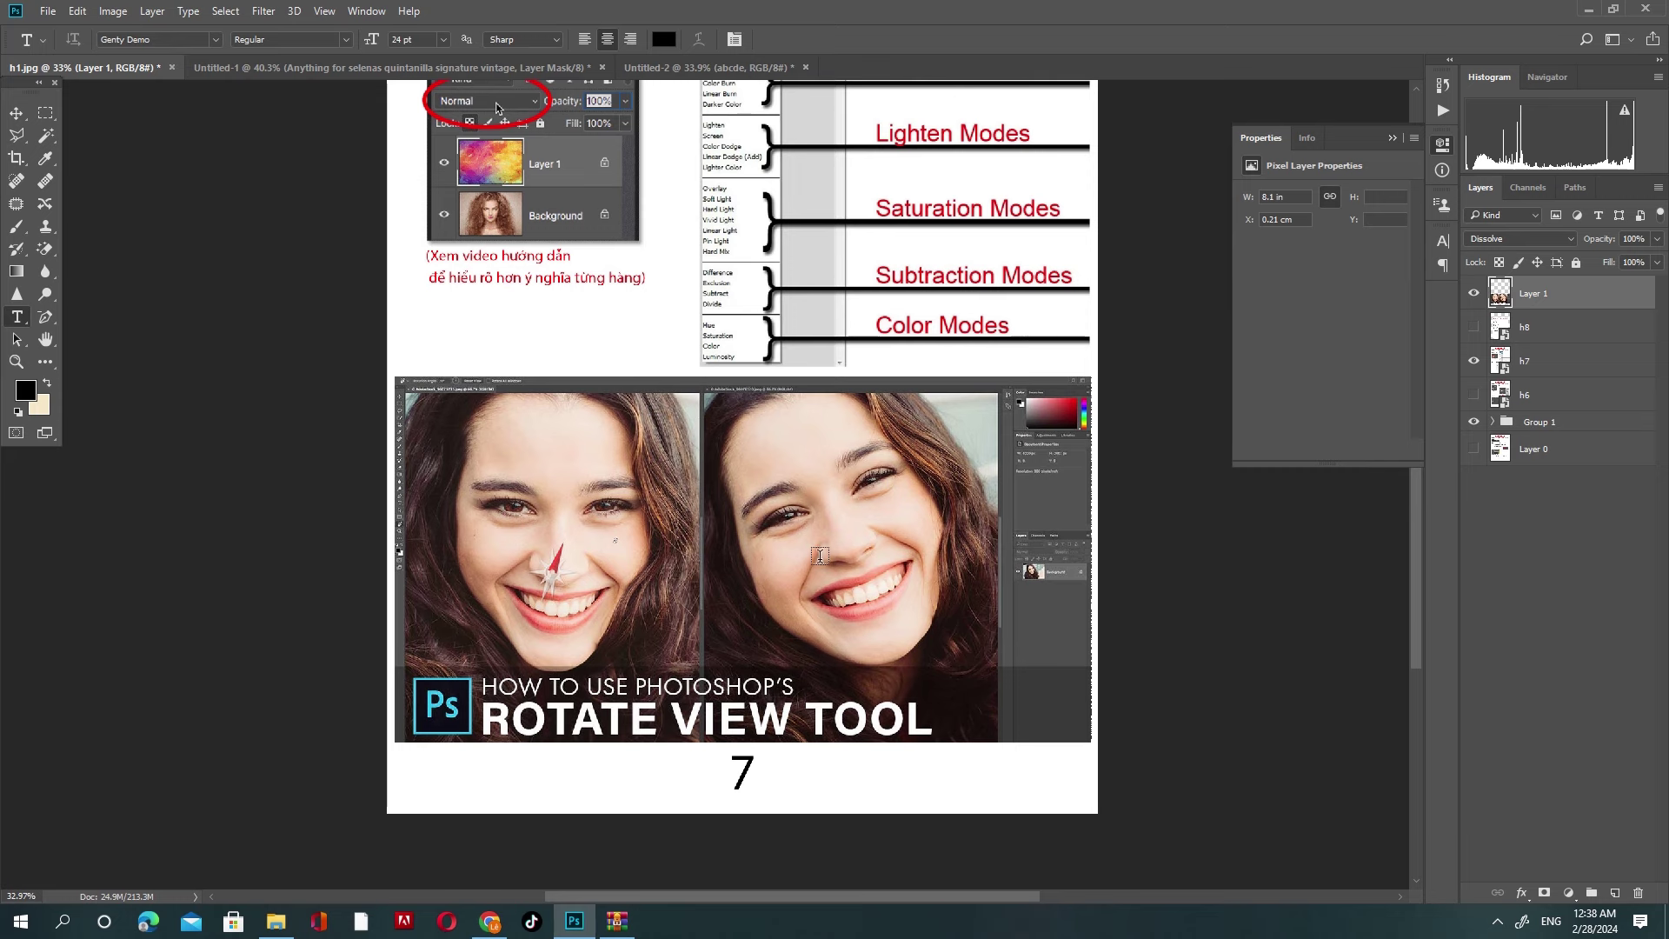
scroll(816, 560, up, 1)
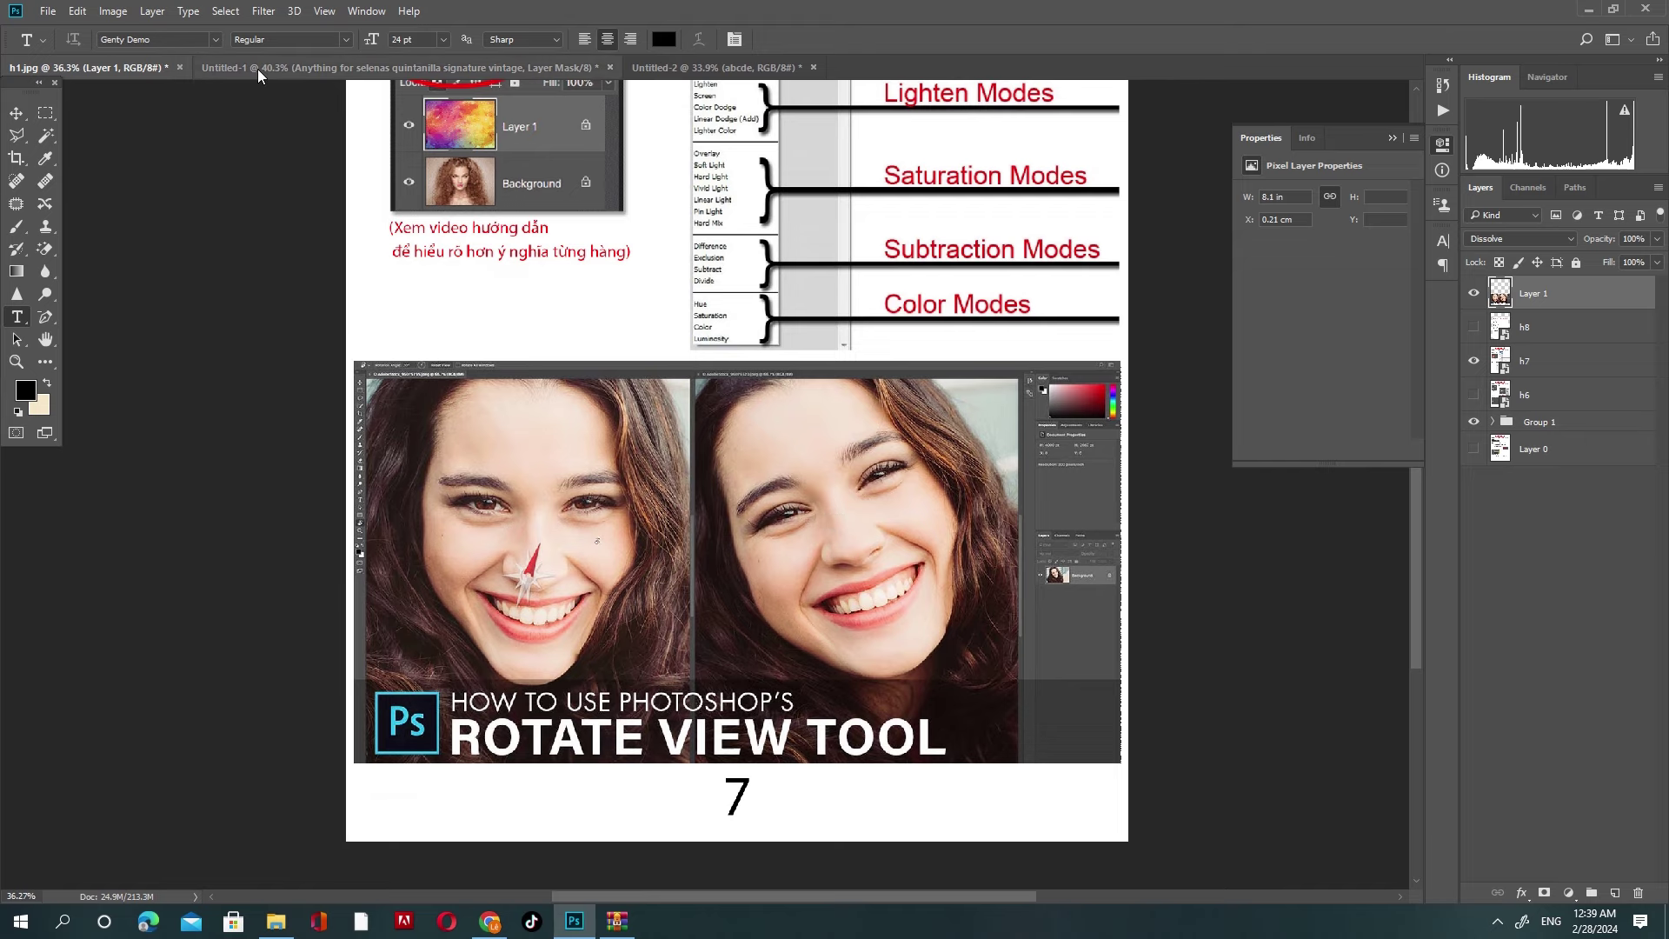
click(264, 12)
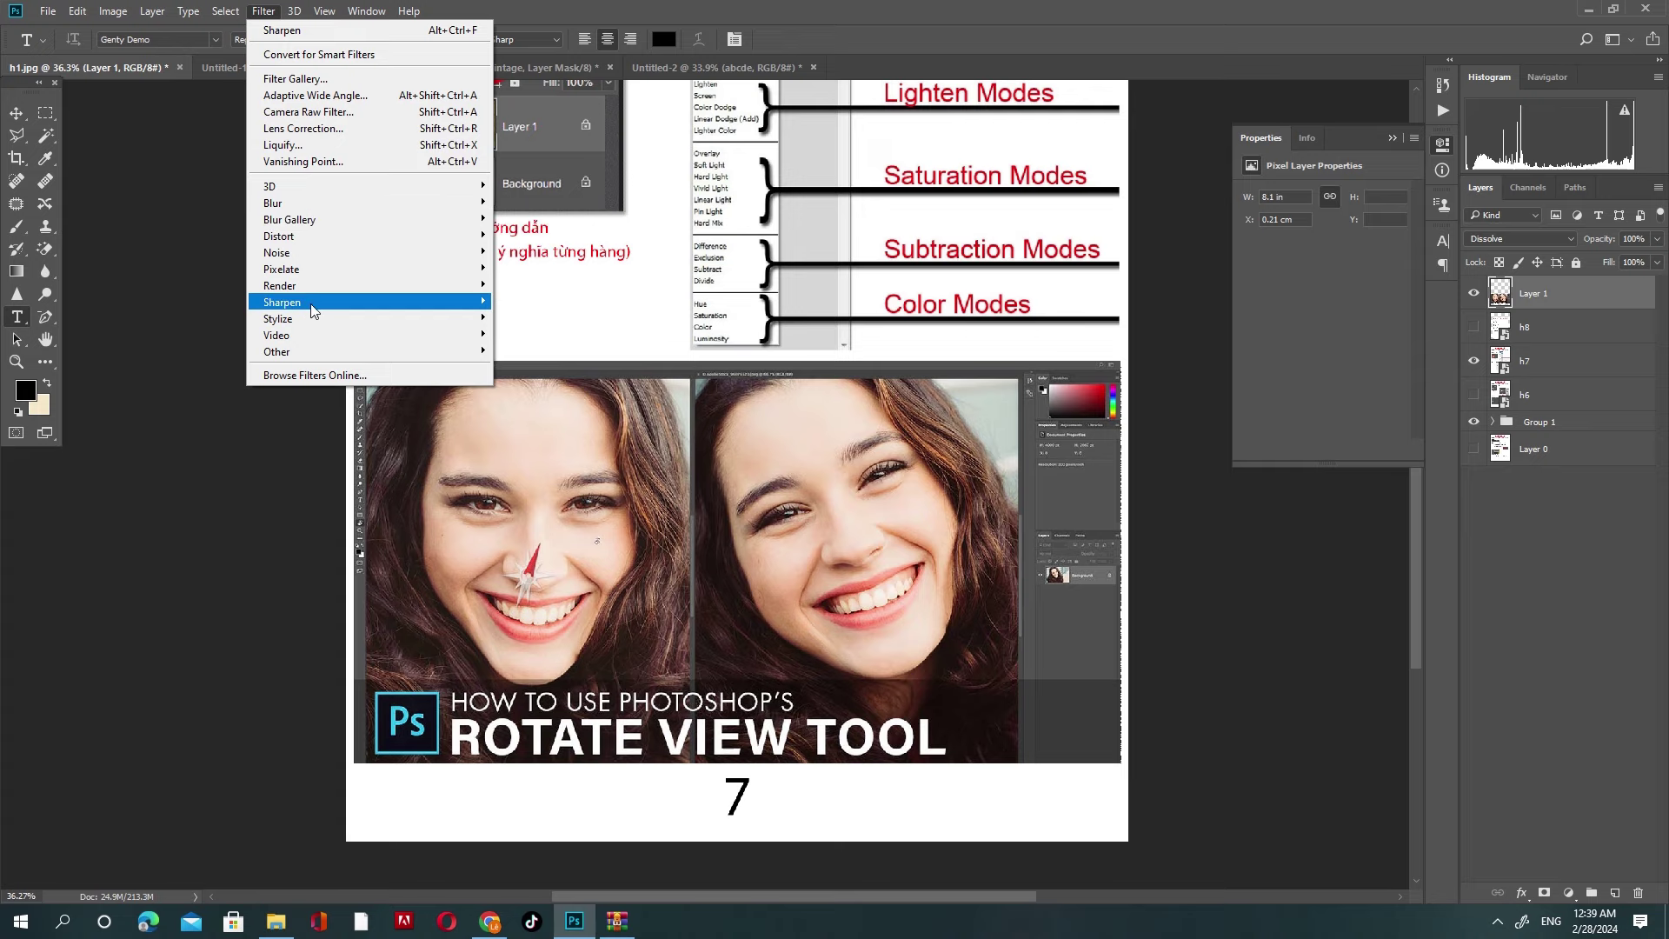
mouse_move(282, 301)
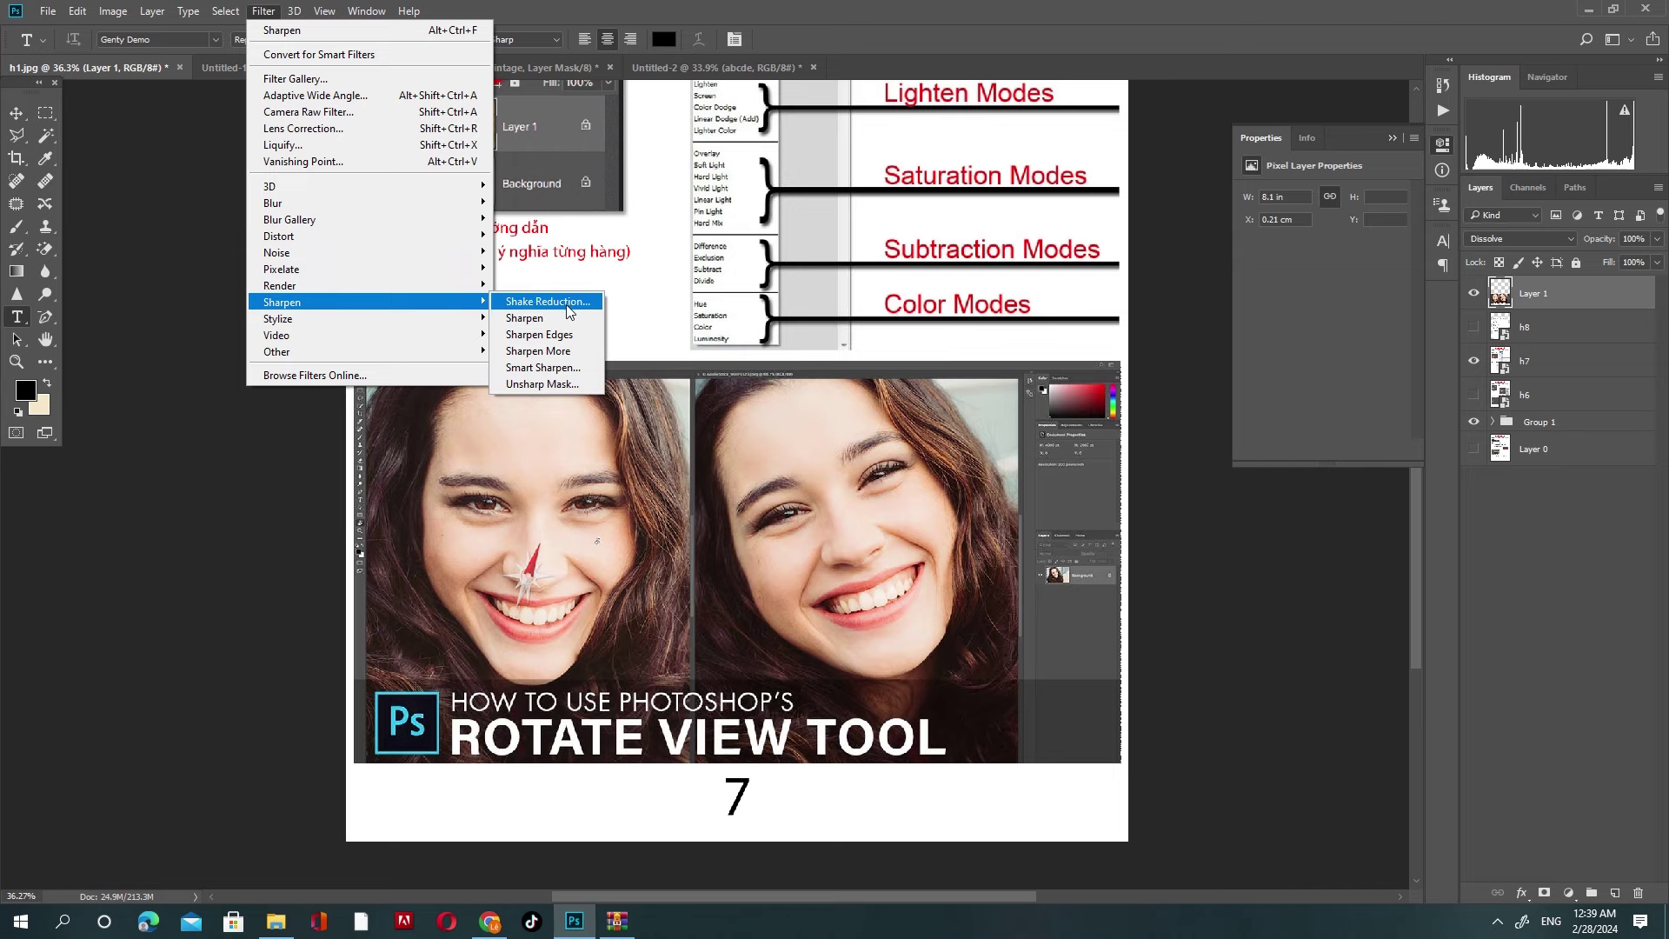
click(477, 450)
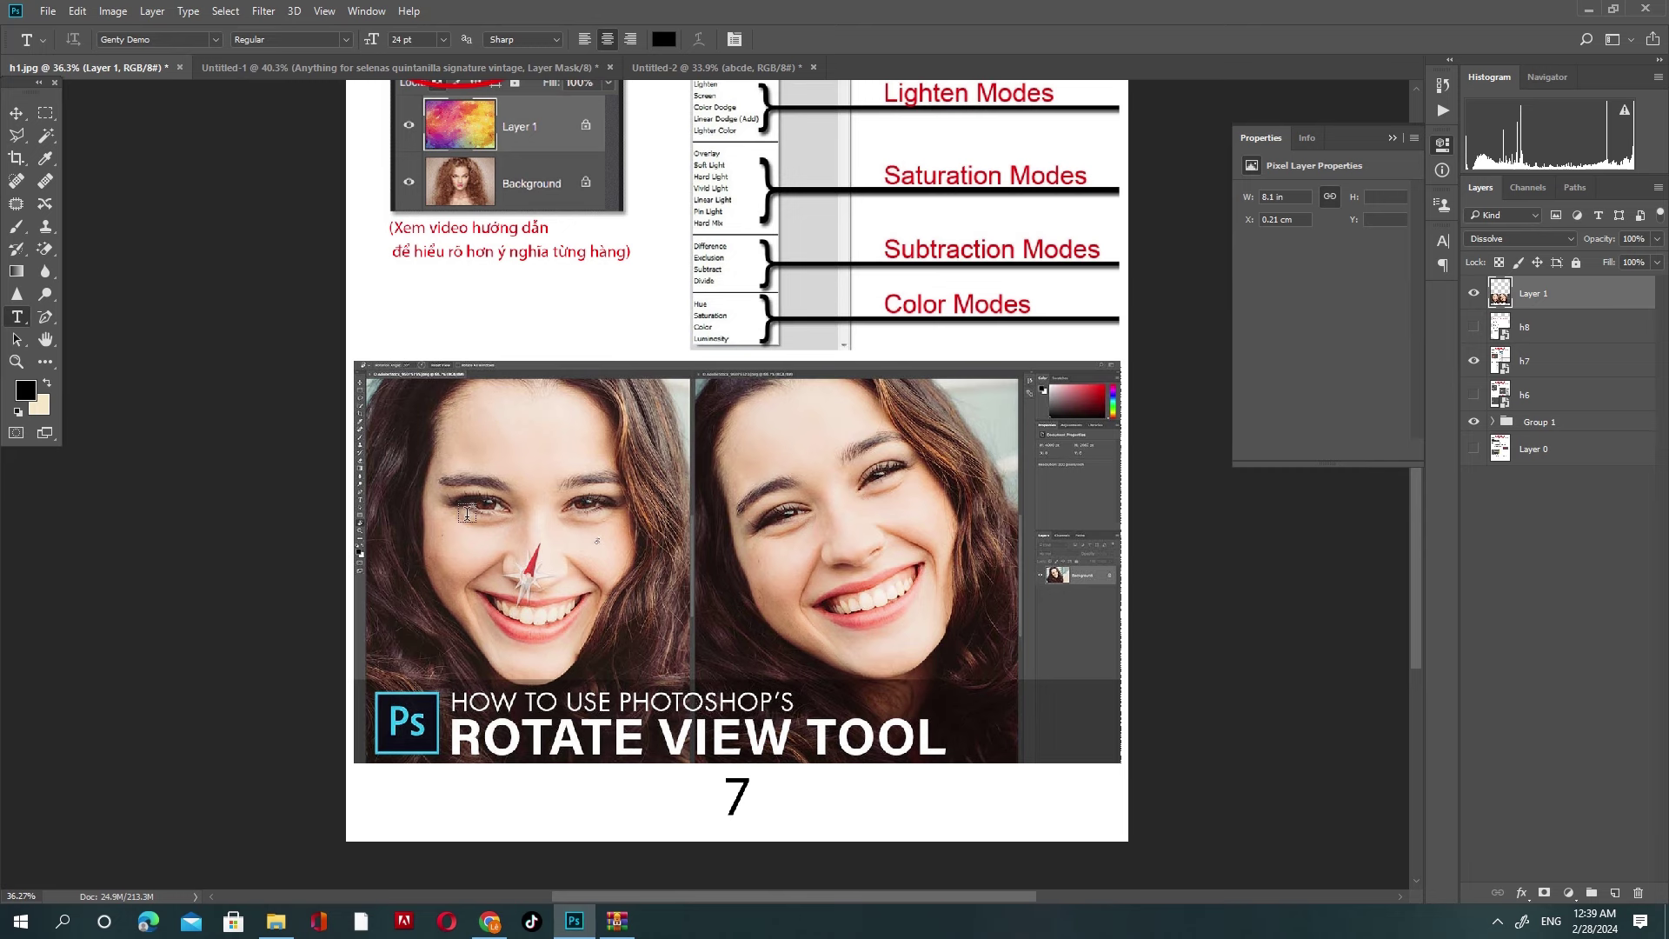
scroll(457, 456, up, 2)
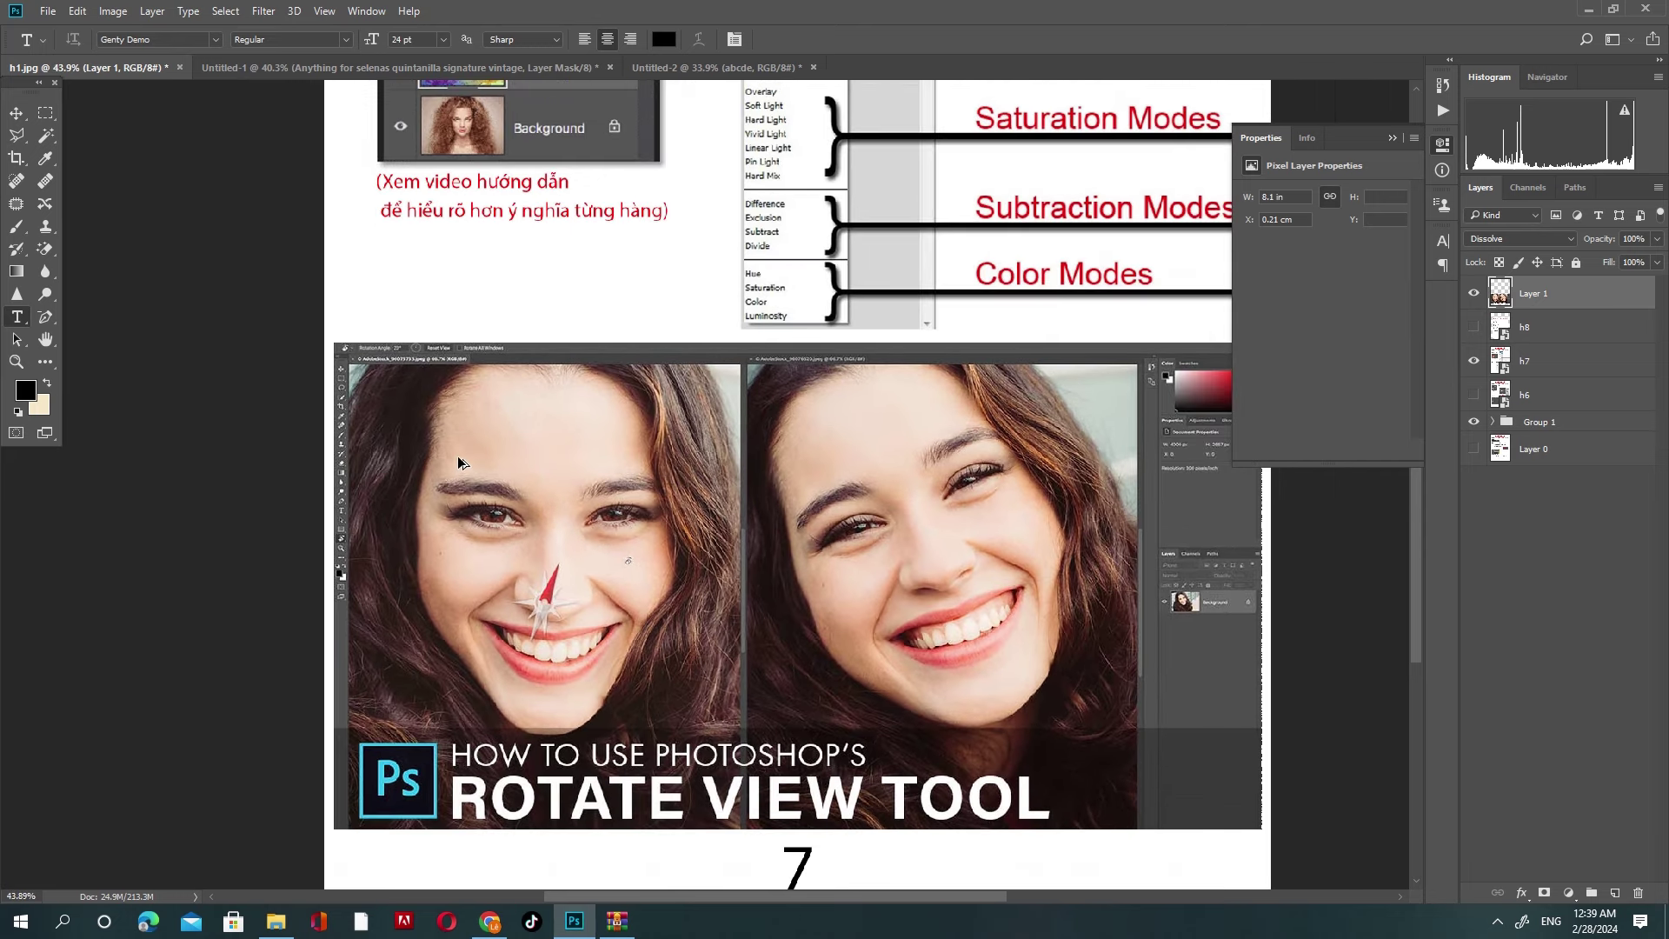
click(242, 12)
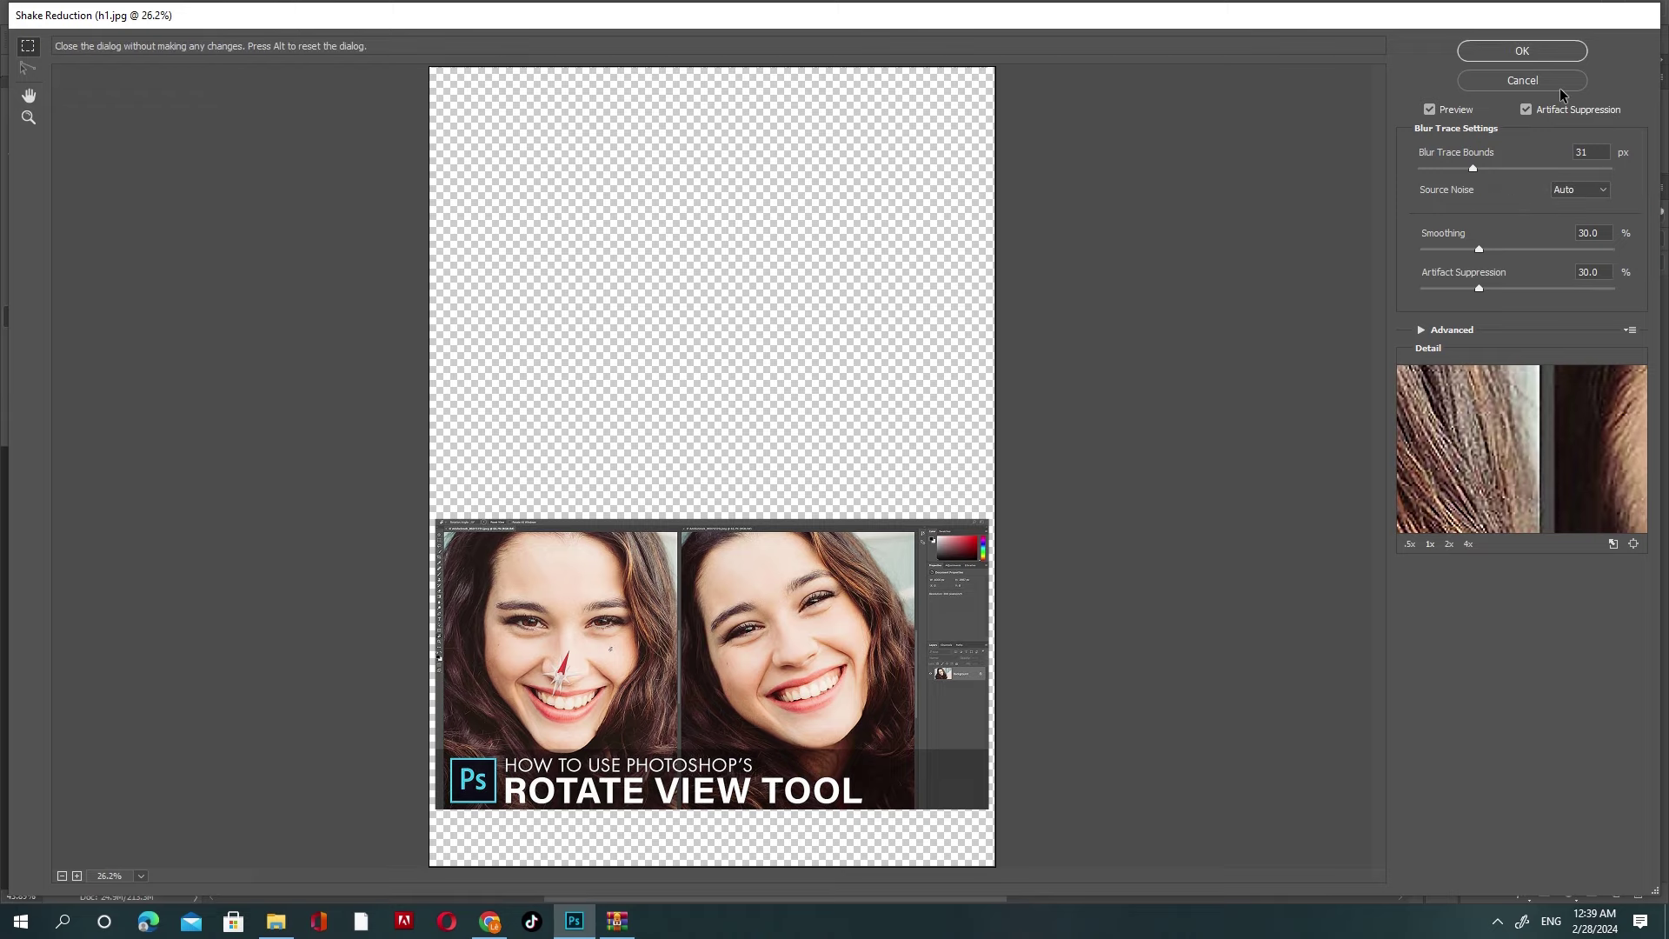
click(1522, 80)
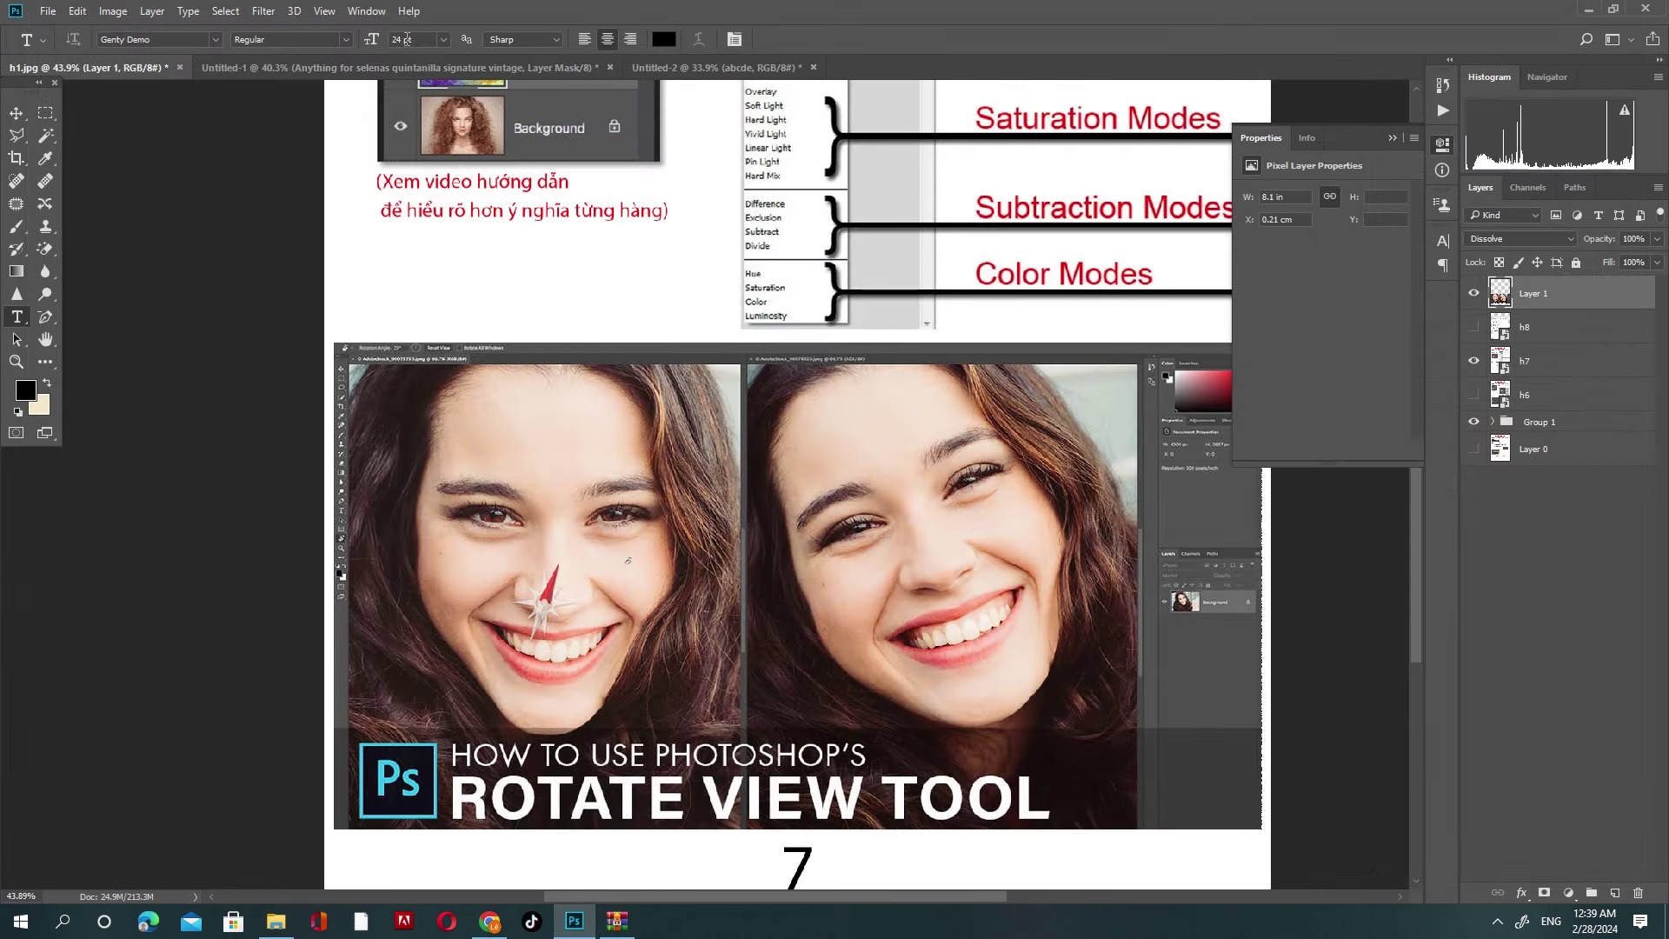
click(264, 11)
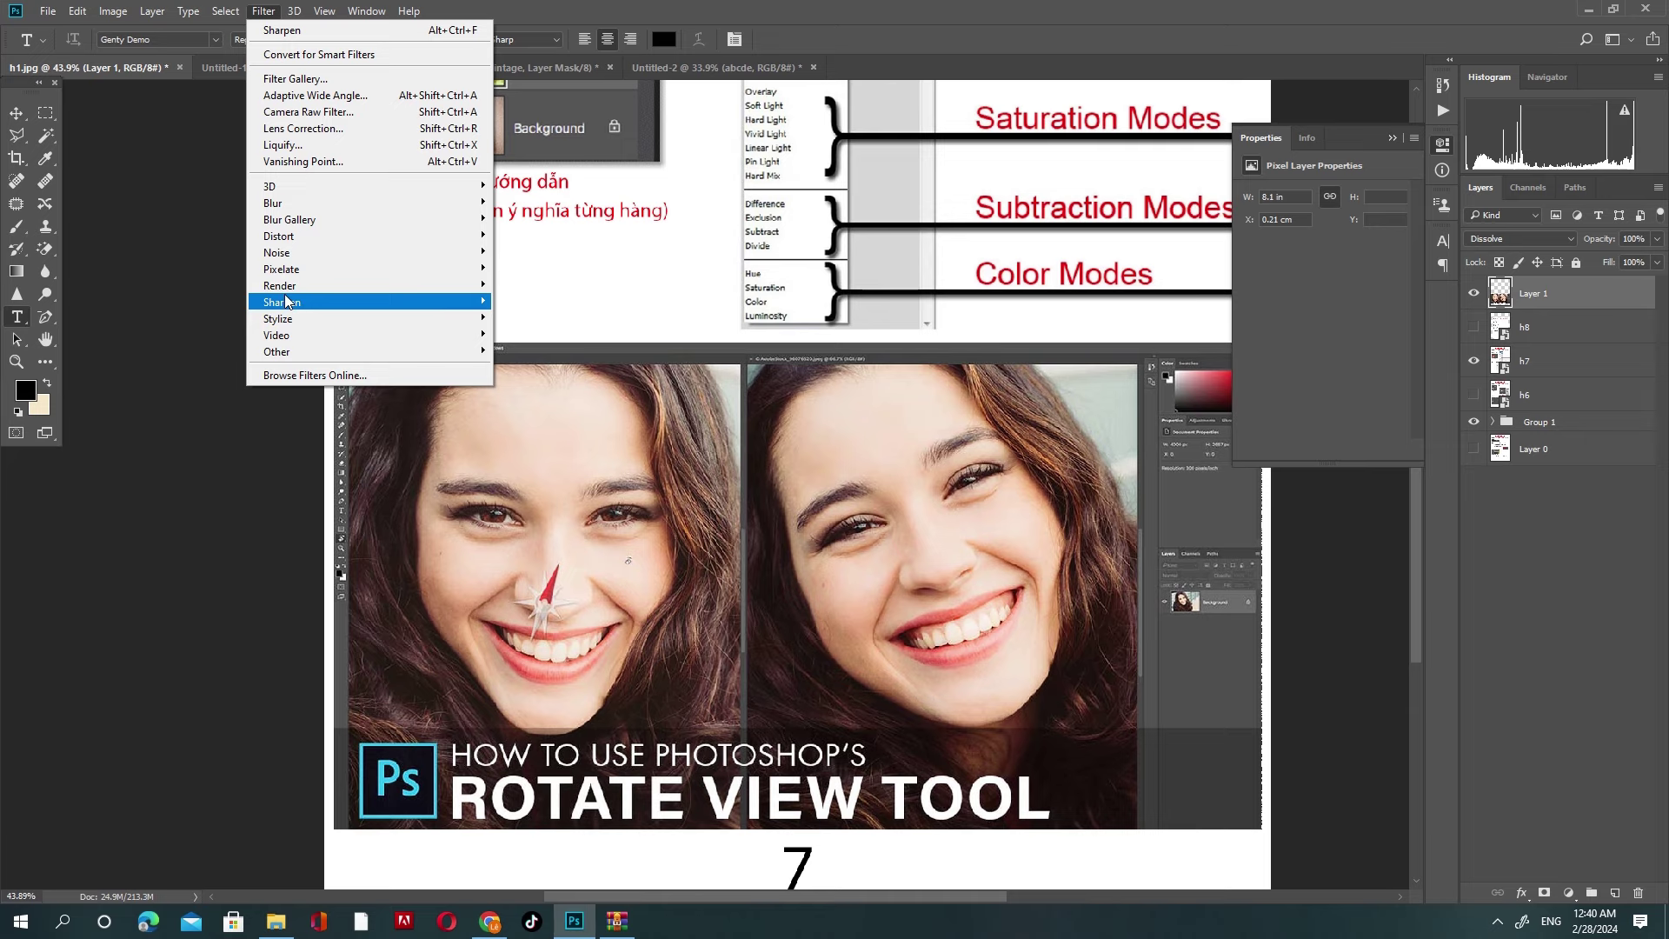
mouse_move(365, 284)
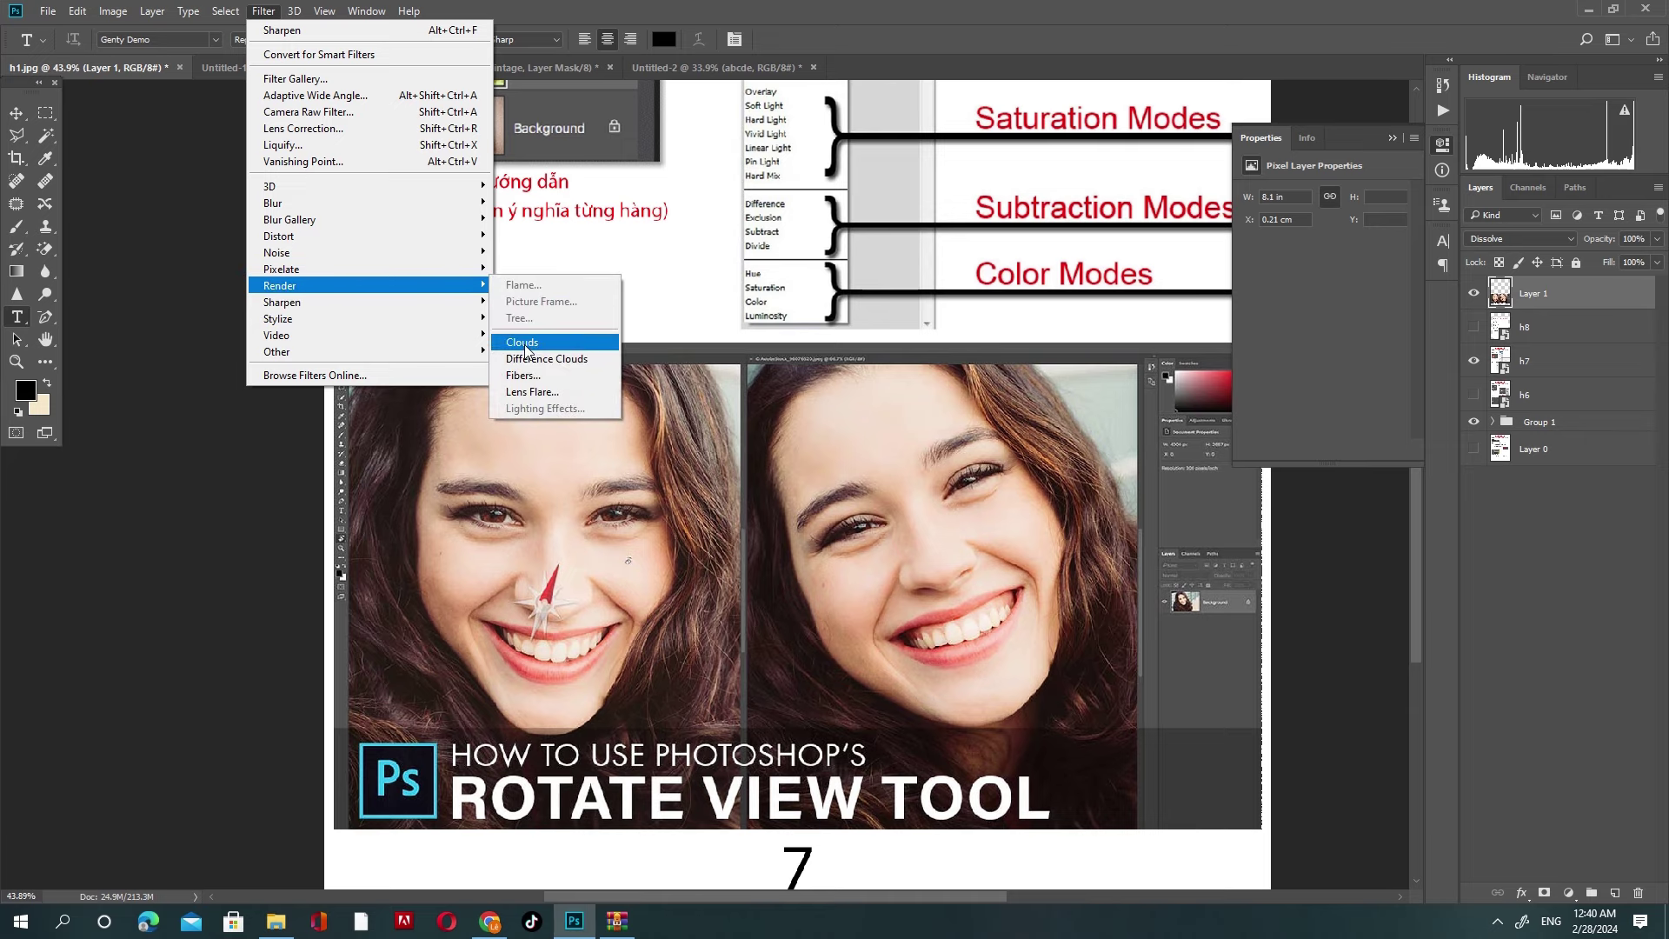
Step: Fill Layer 1 with Render Clouds and try Multiply, Screen and Linear Dodge (Add)
click(525, 346)
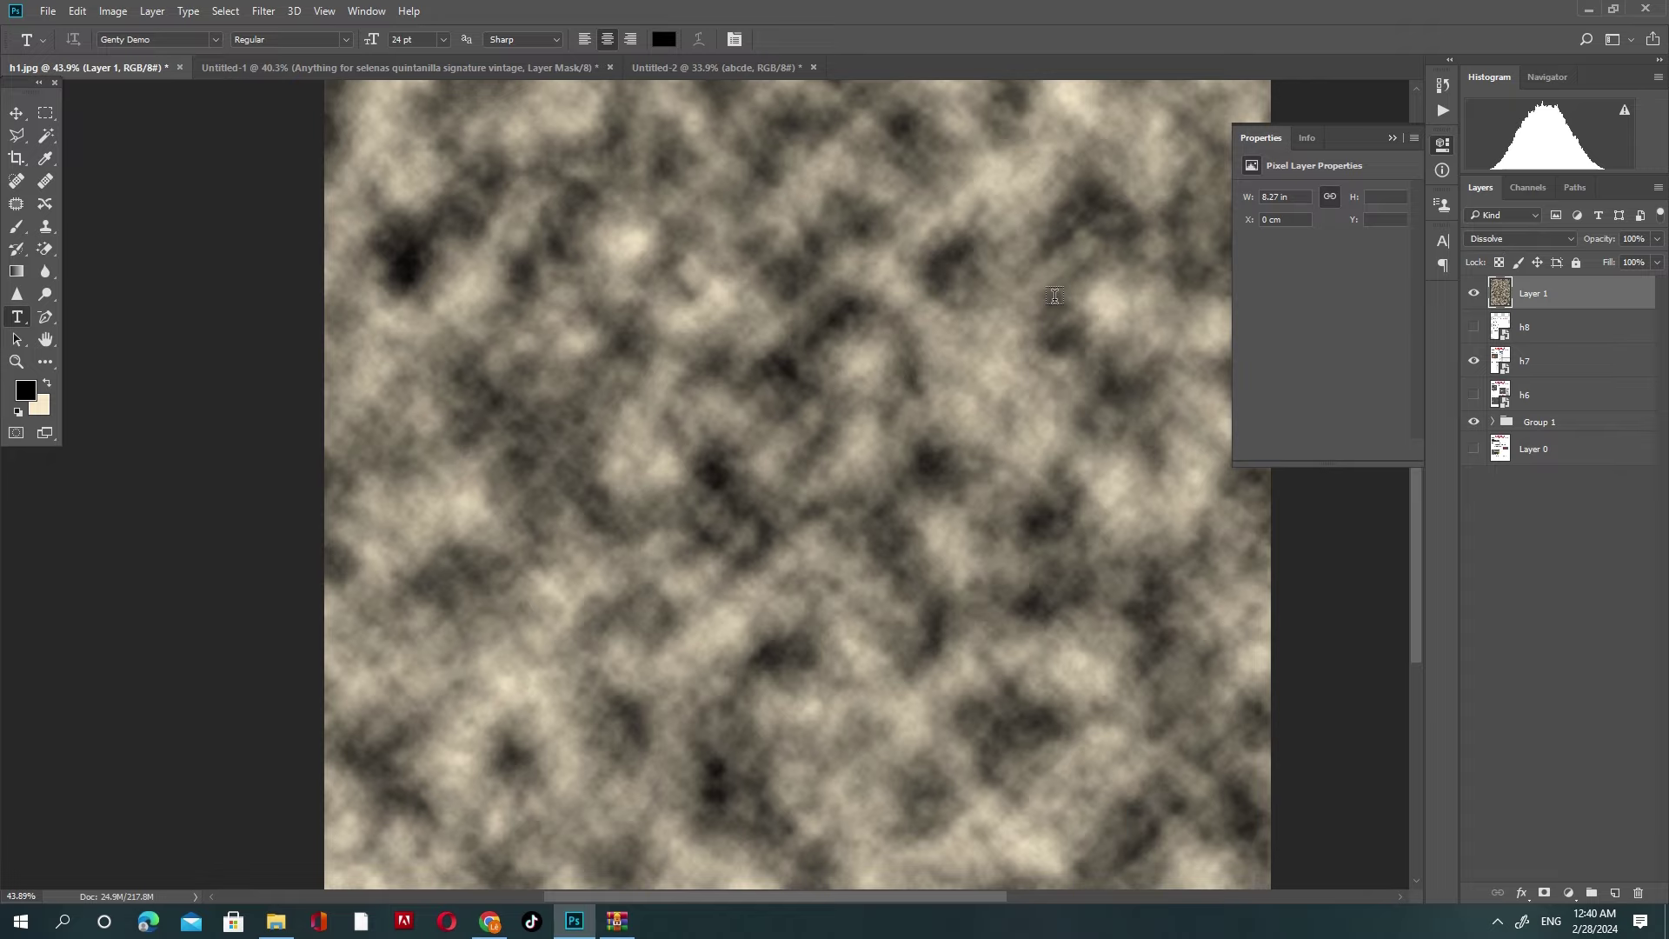
click(1553, 244)
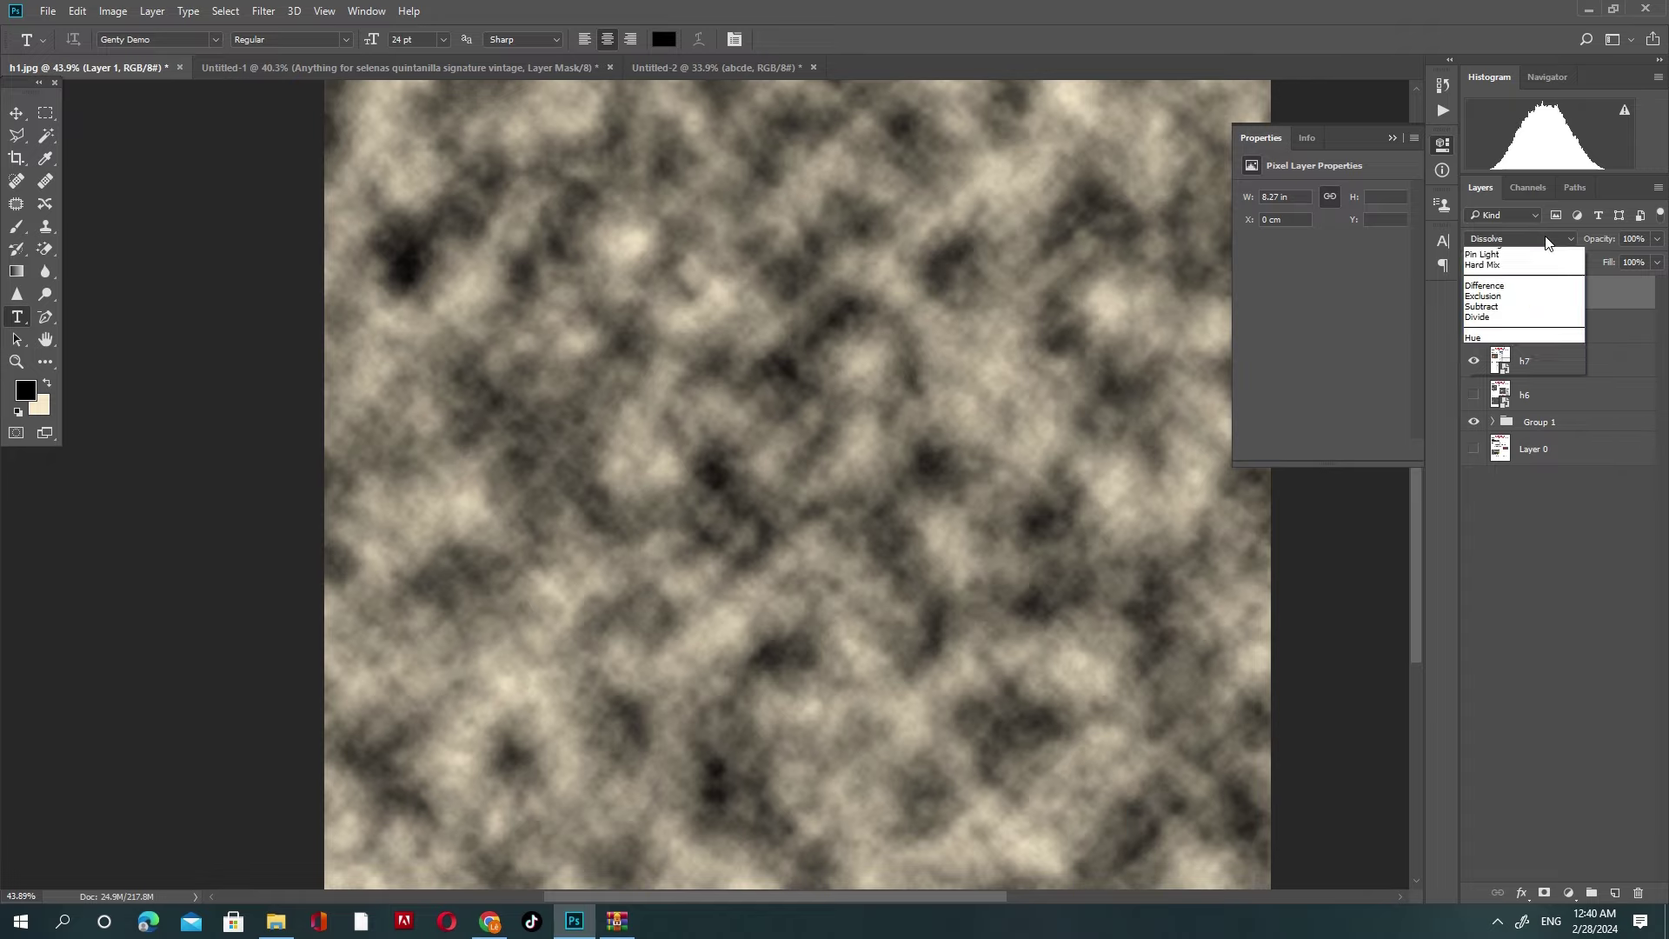
click(1520, 273)
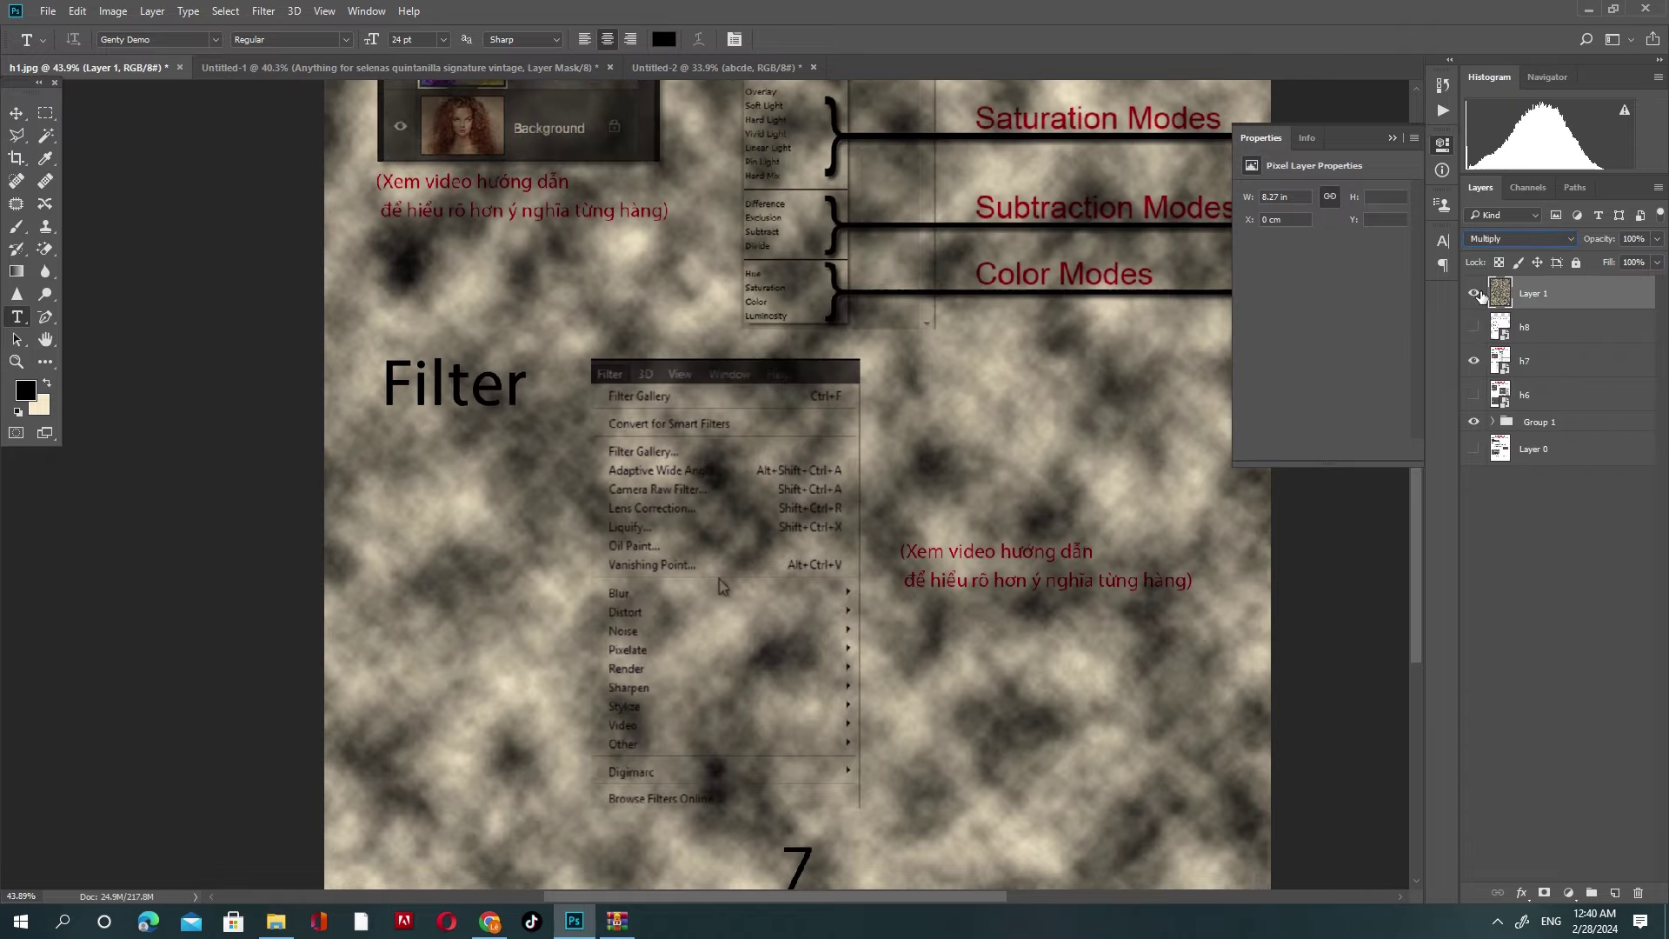
key(Down)
key(Down)
key(Down)
key(Down)
key(Down)
key(Down)
key(Down)
key(Down)
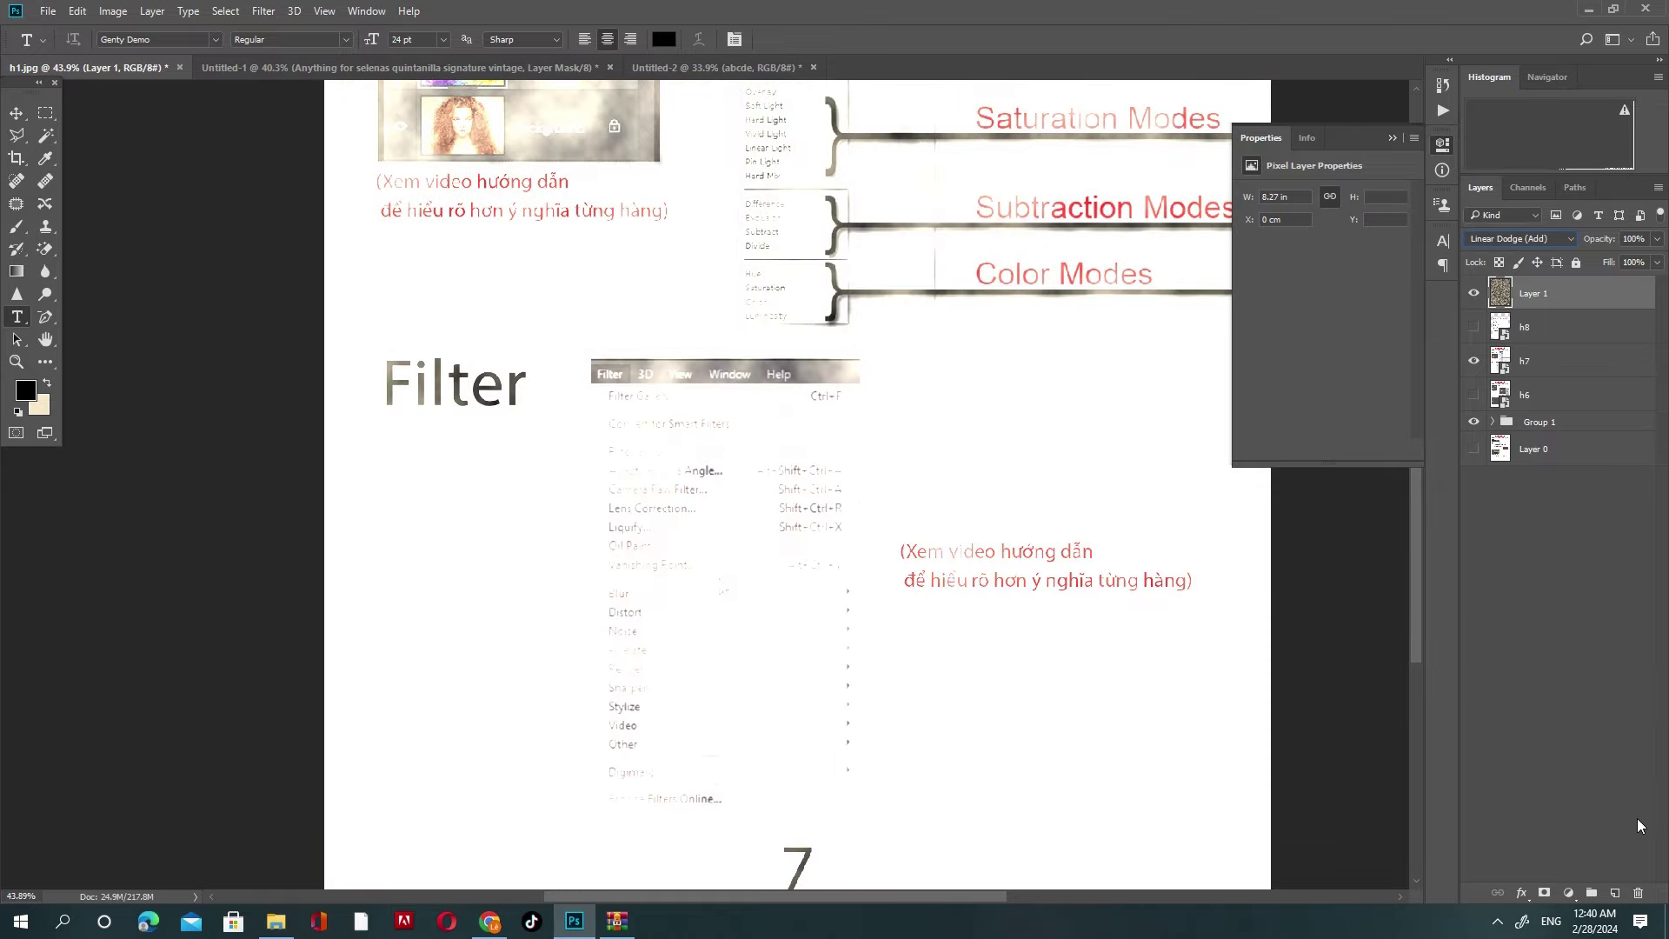
Step: Delete Layer 1, confirming with Yes
click(1636, 895)
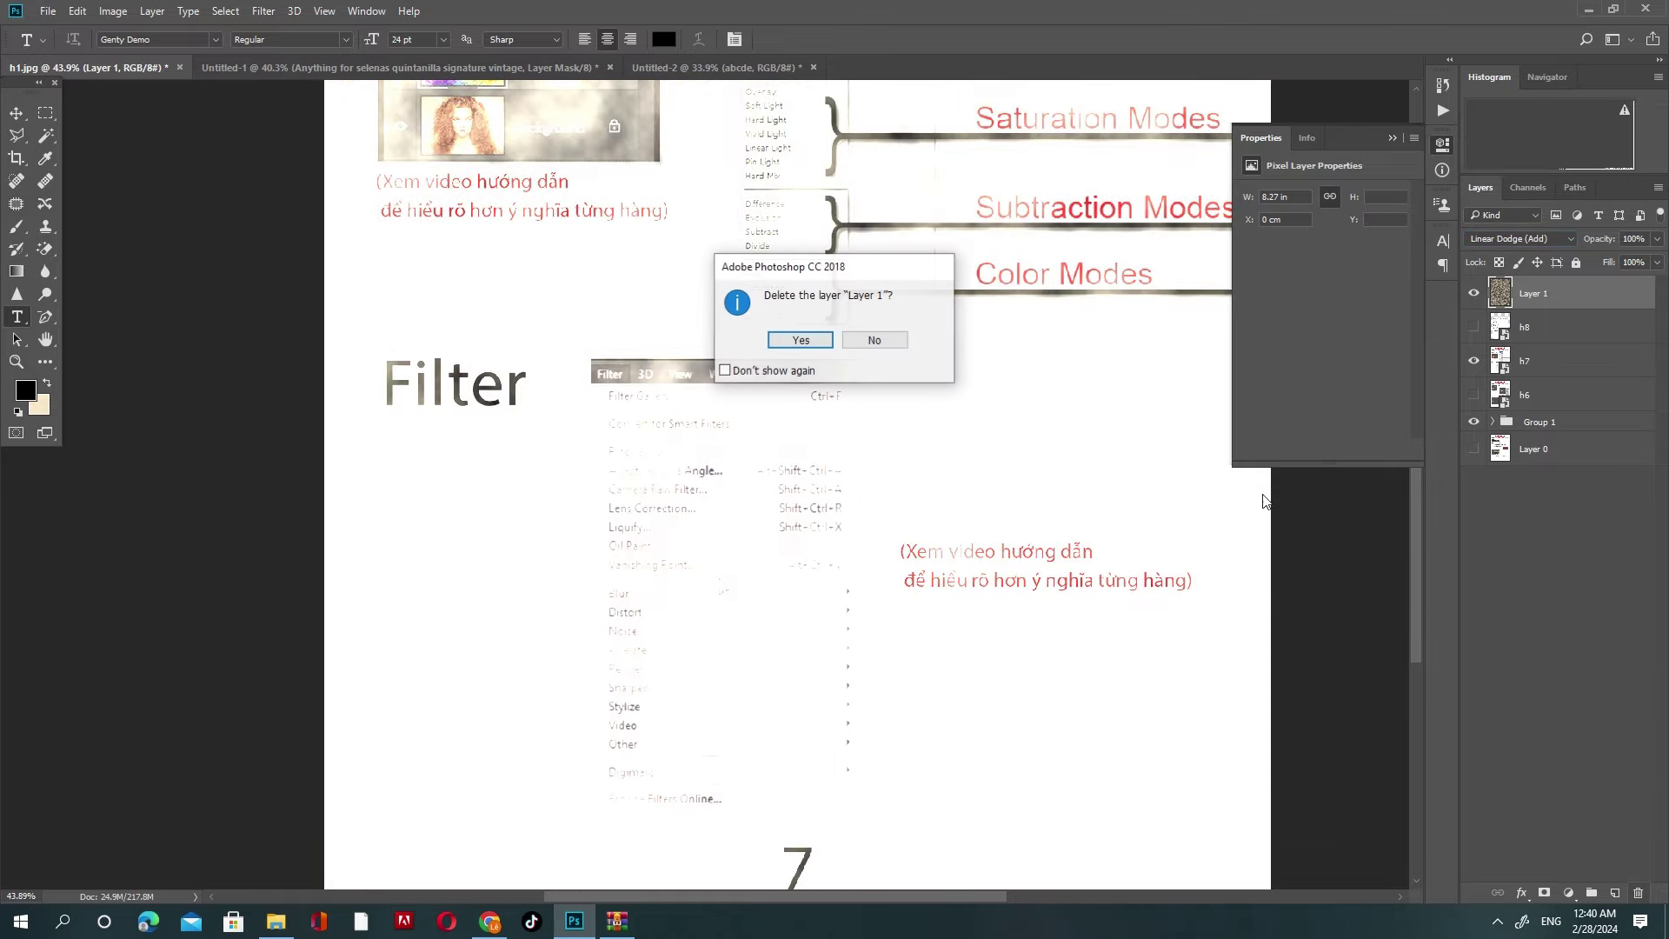
click(800, 345)
alt+scroll(639, 304, down, 3)
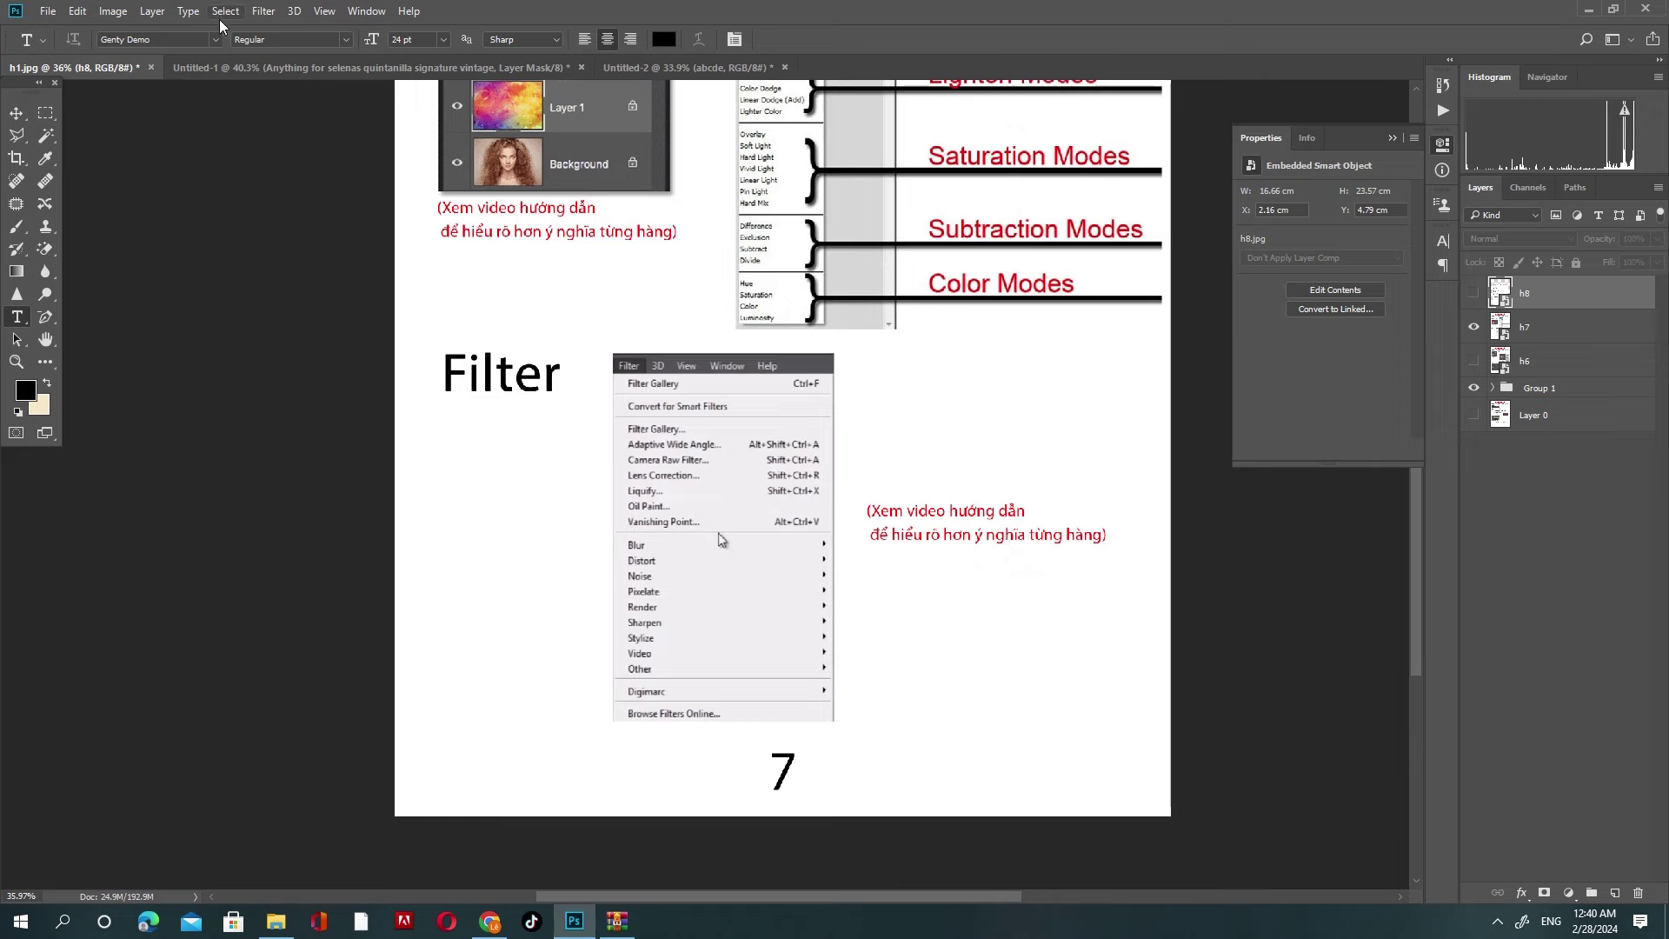
Step: Select layer h7 and browse the Blur group in the Filter menu
click(264, 11)
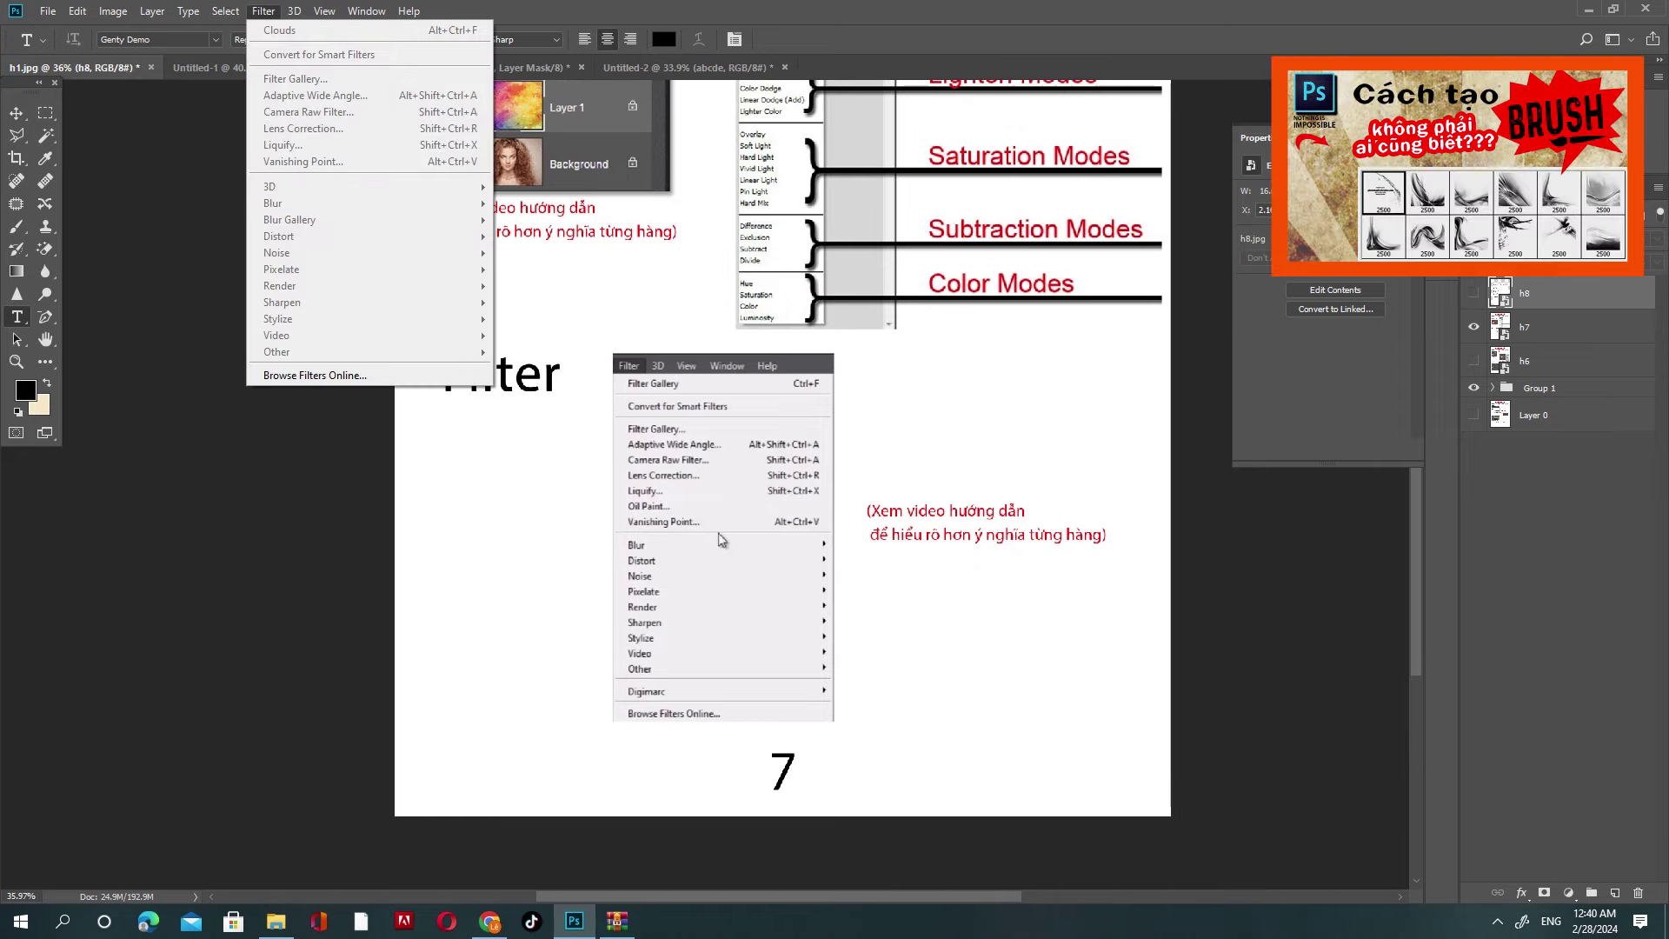
click(1369, 330)
click(1530, 326)
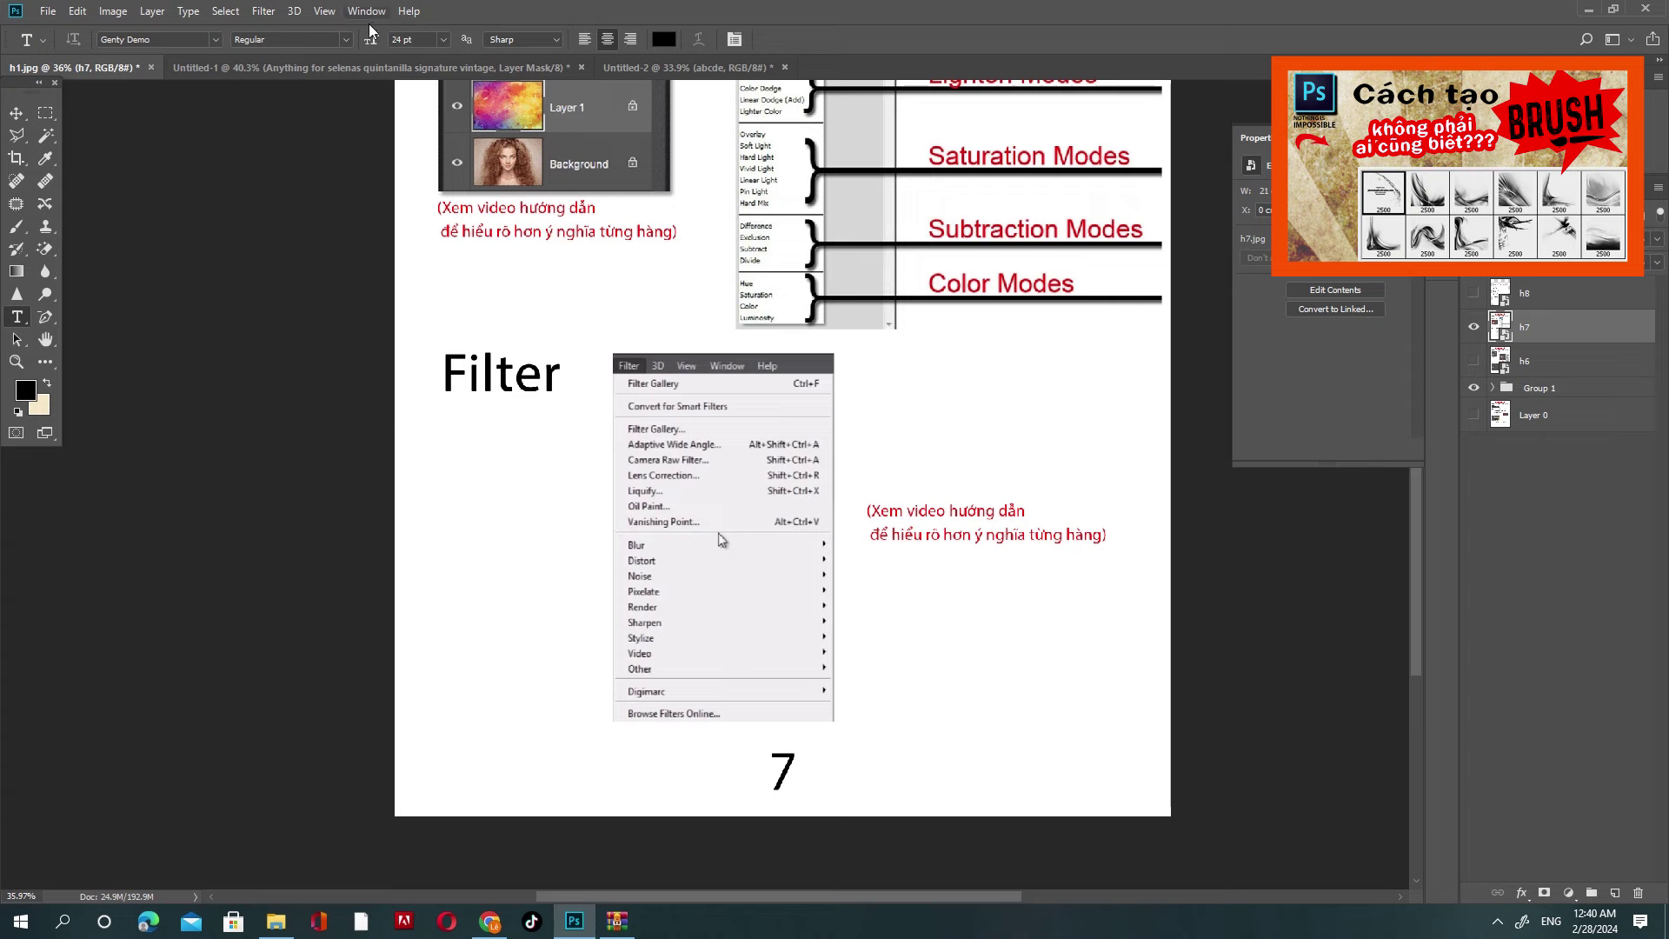
click(265, 14)
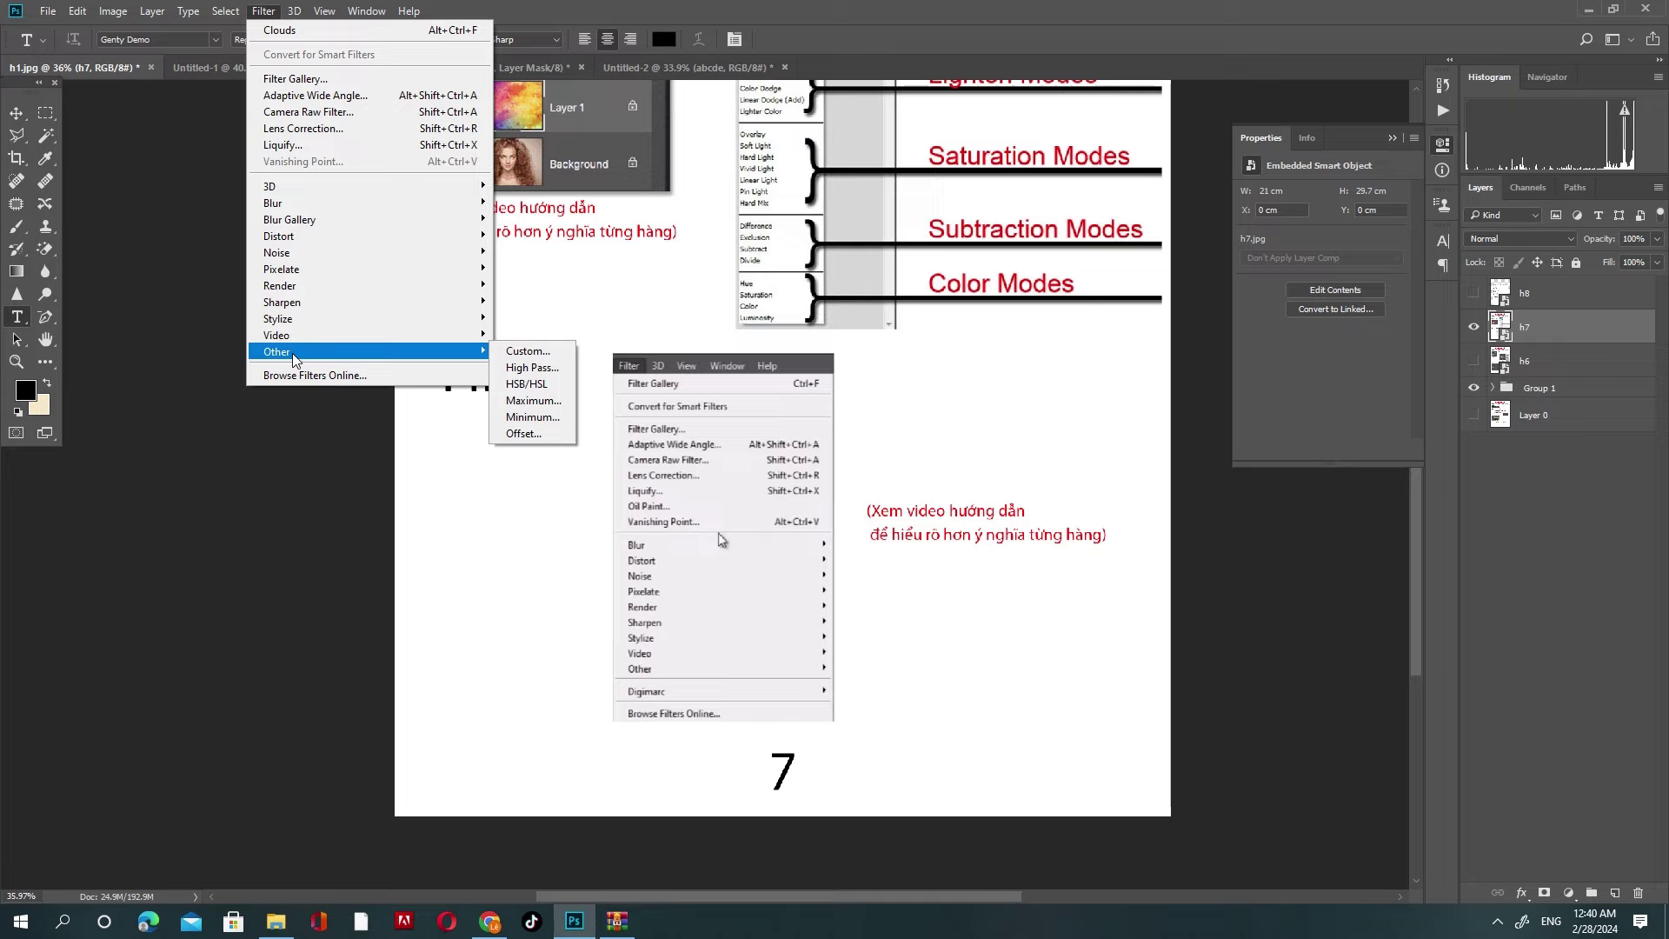
mouse_move(339, 202)
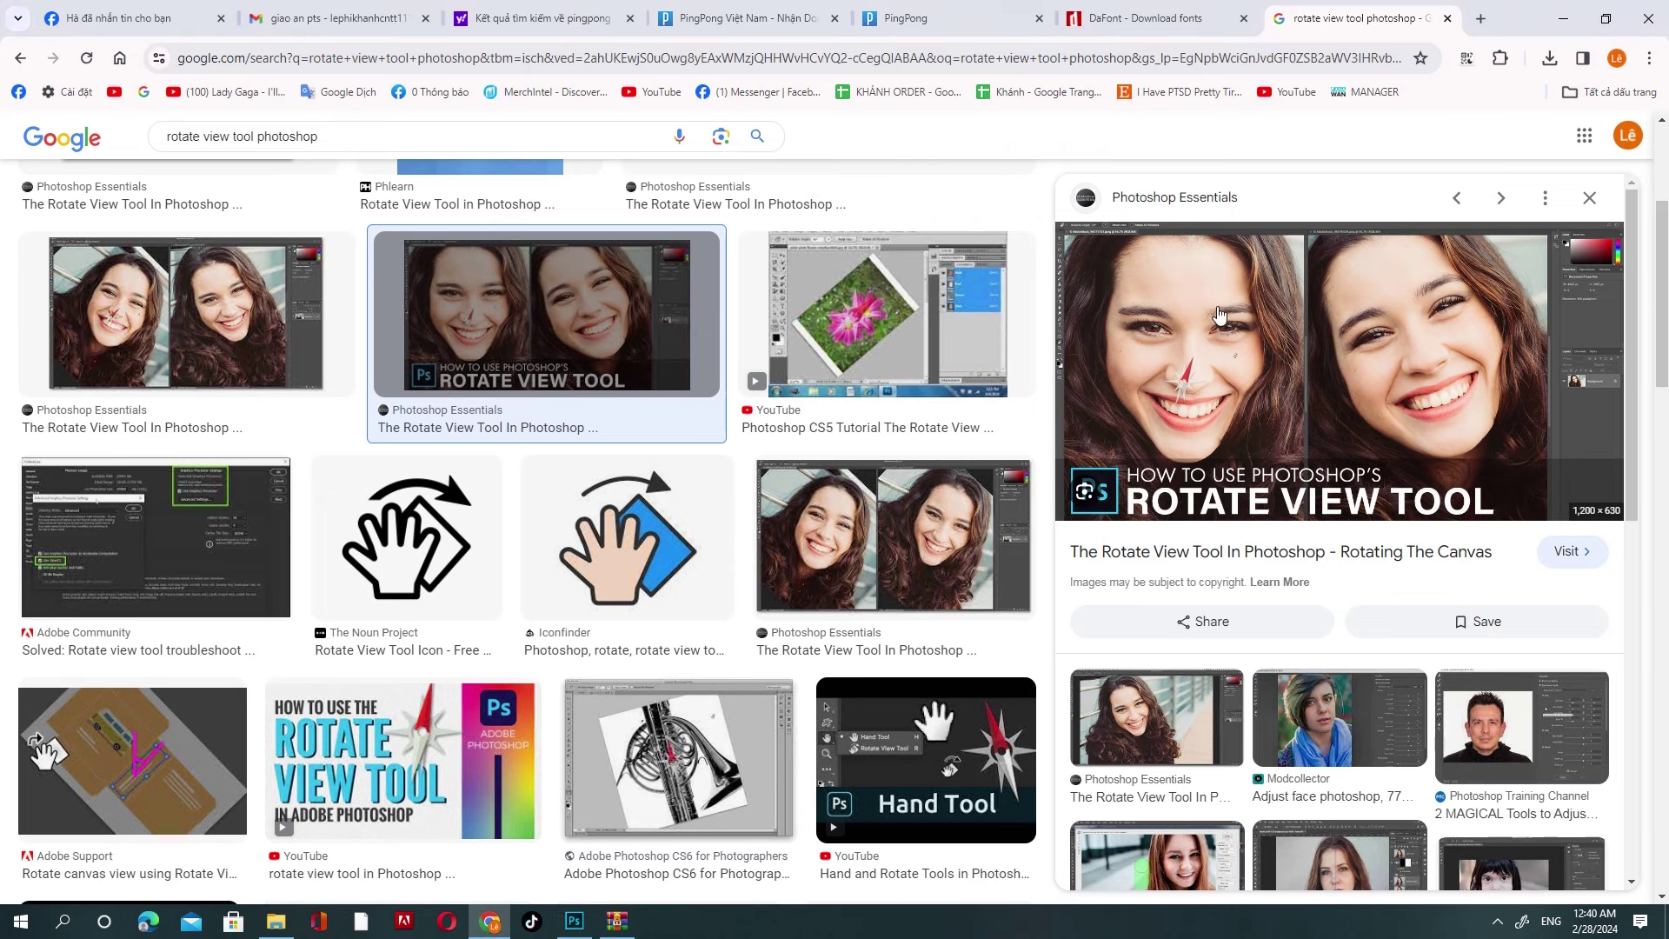
Step: Copy the Rotate View Tool image from Chrome, paste it, and scale it to about 212%
right_click(1226, 311)
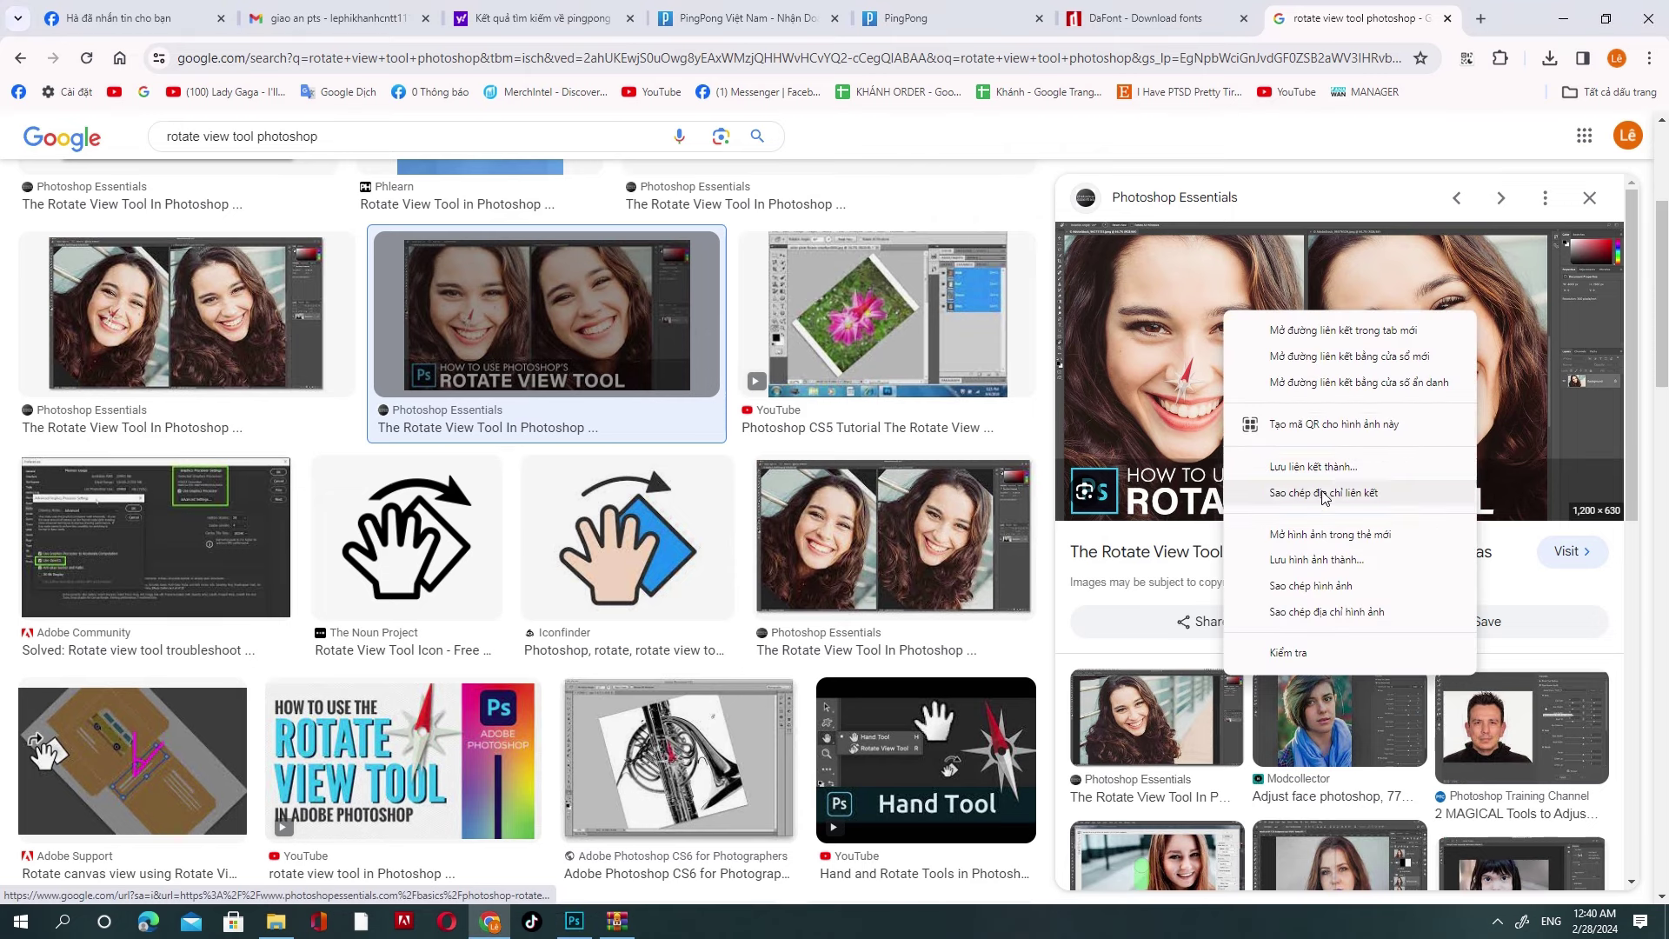
click(1313, 585)
key(alt+Tab)
key(ctrl+v)
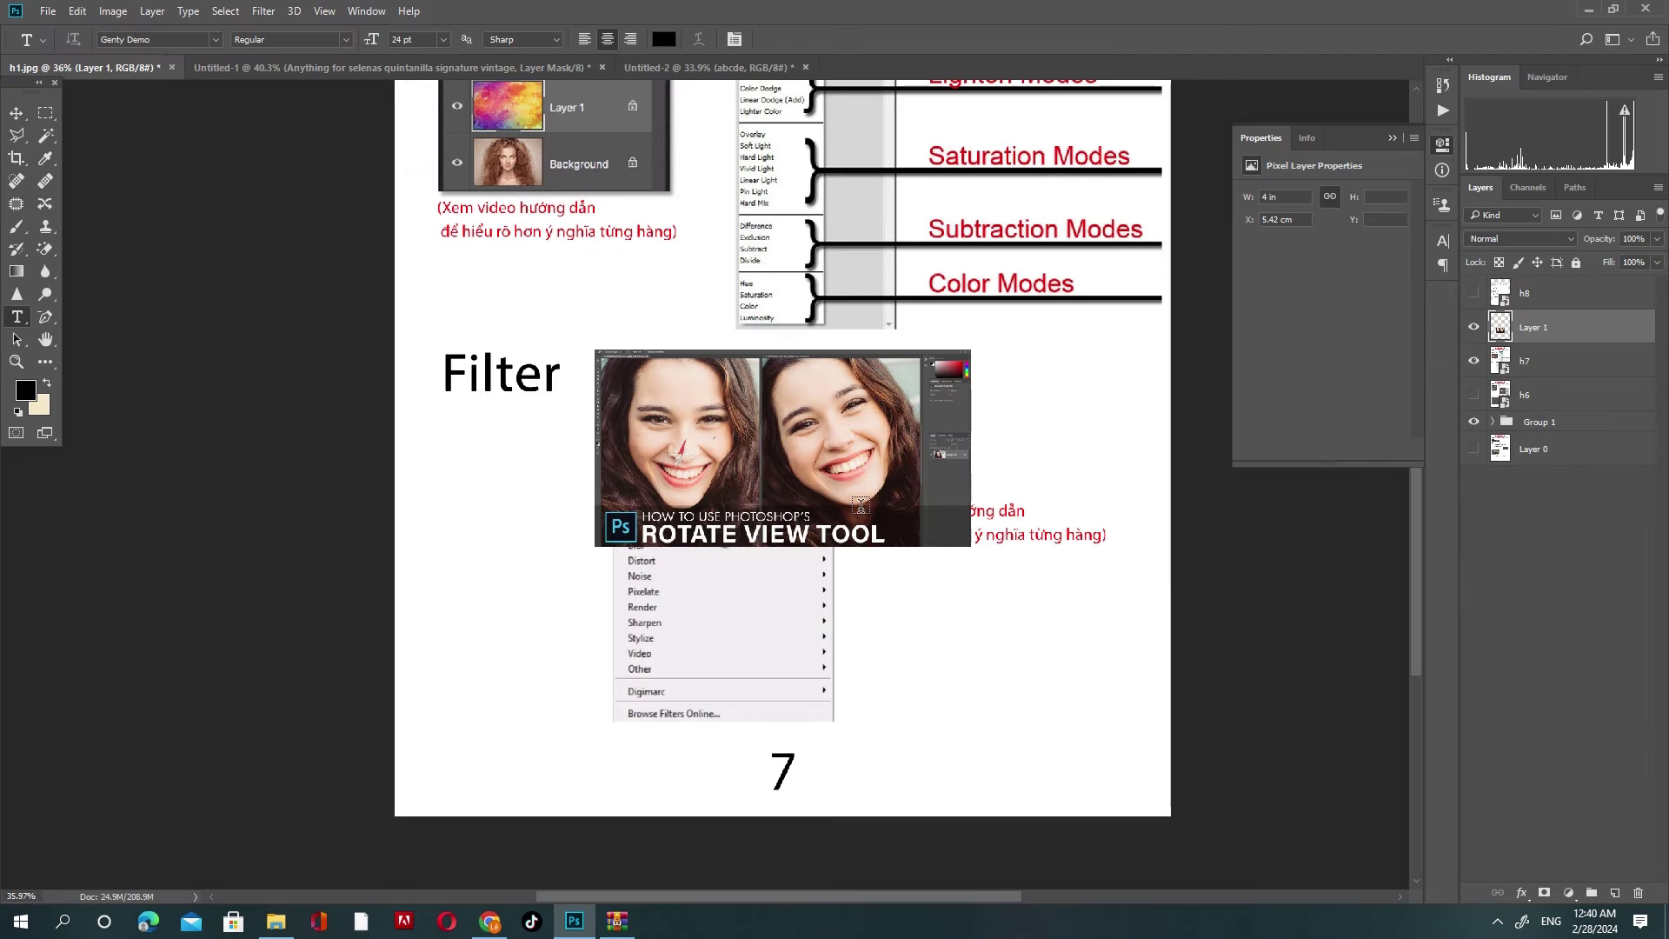
key(ctrl+t)
drag(985, 557, 1180, 656)
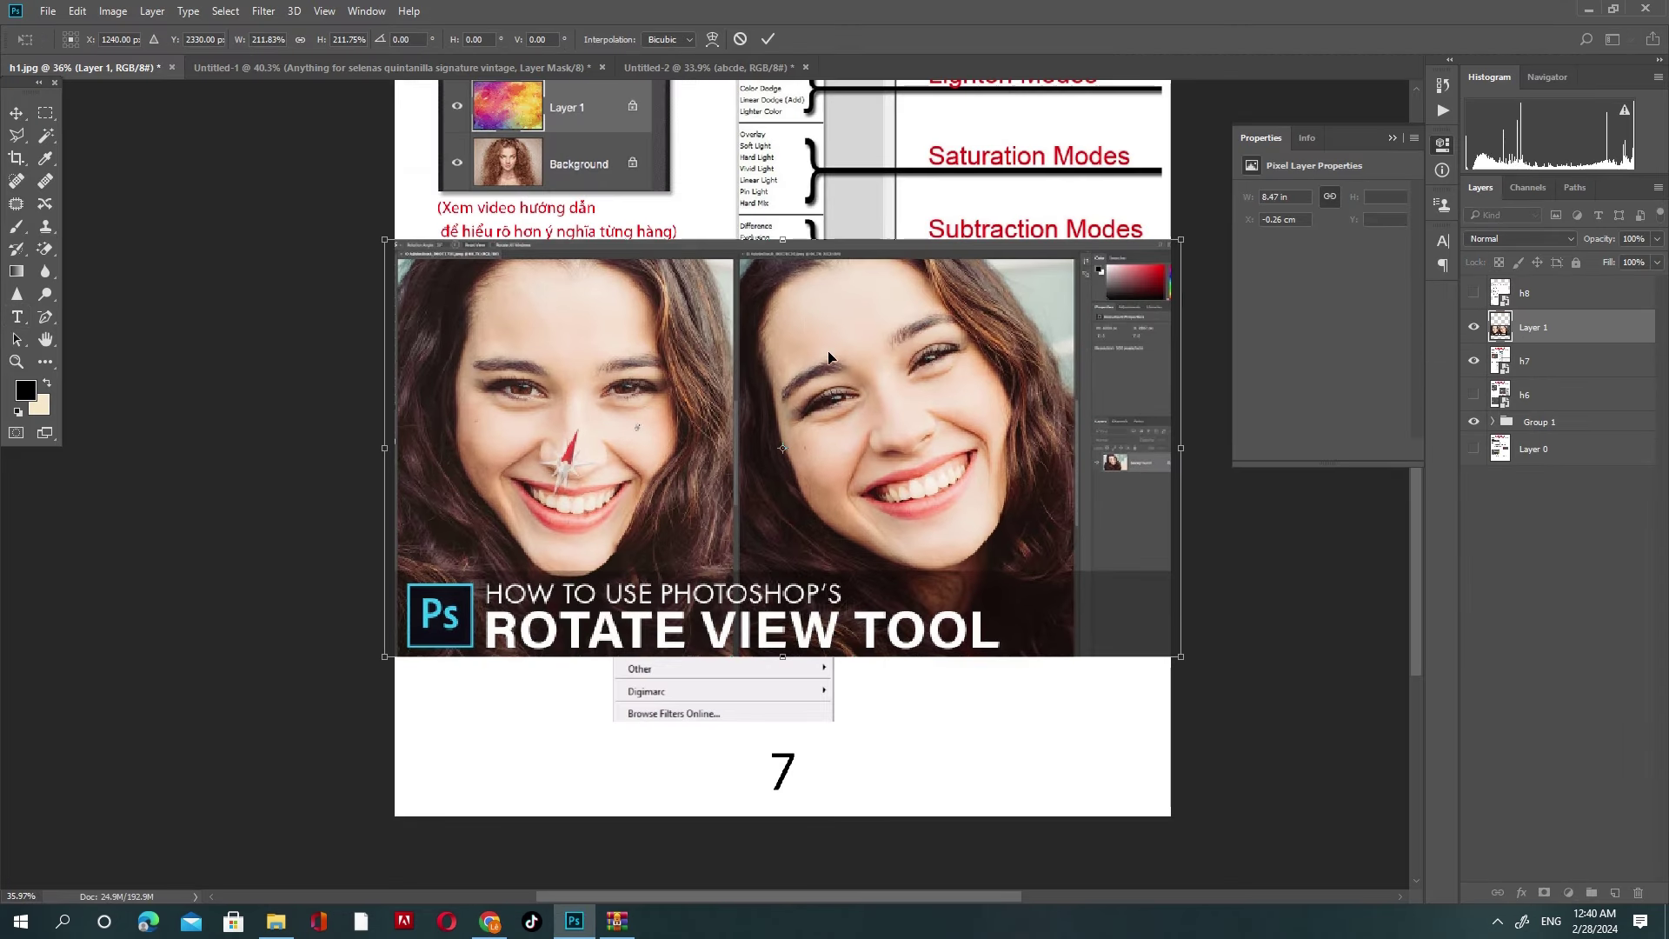
key(Return)
Step: Apply Blur and then Blur More to the pasted Layer 1
click(263, 10)
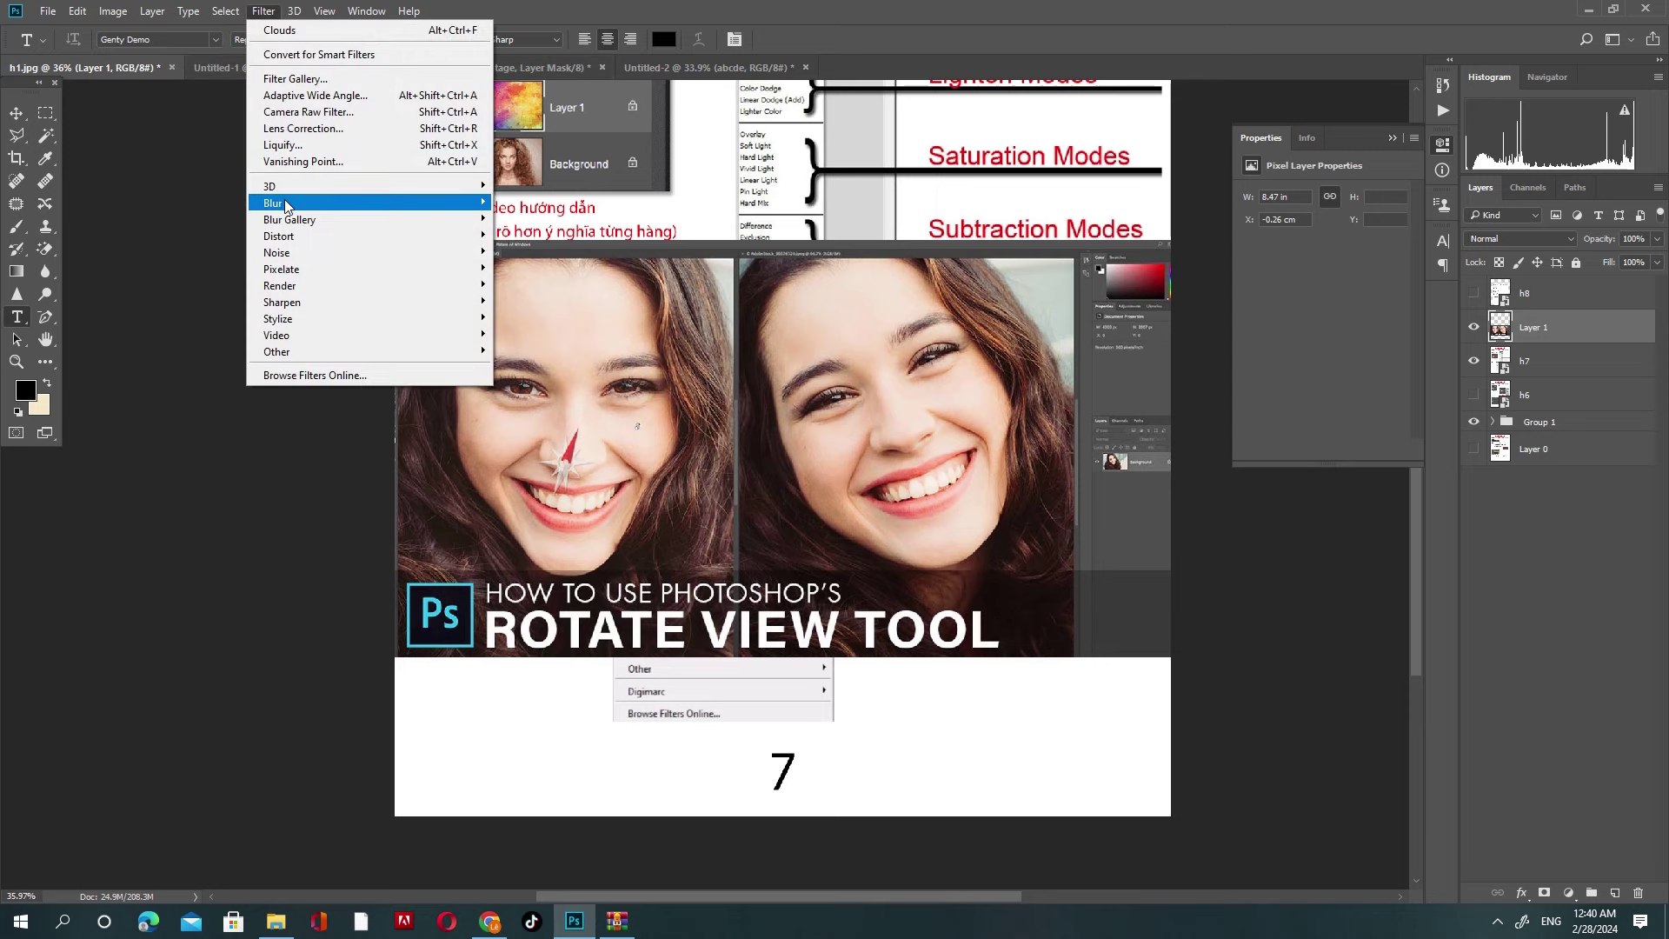
mouse_move(273, 202)
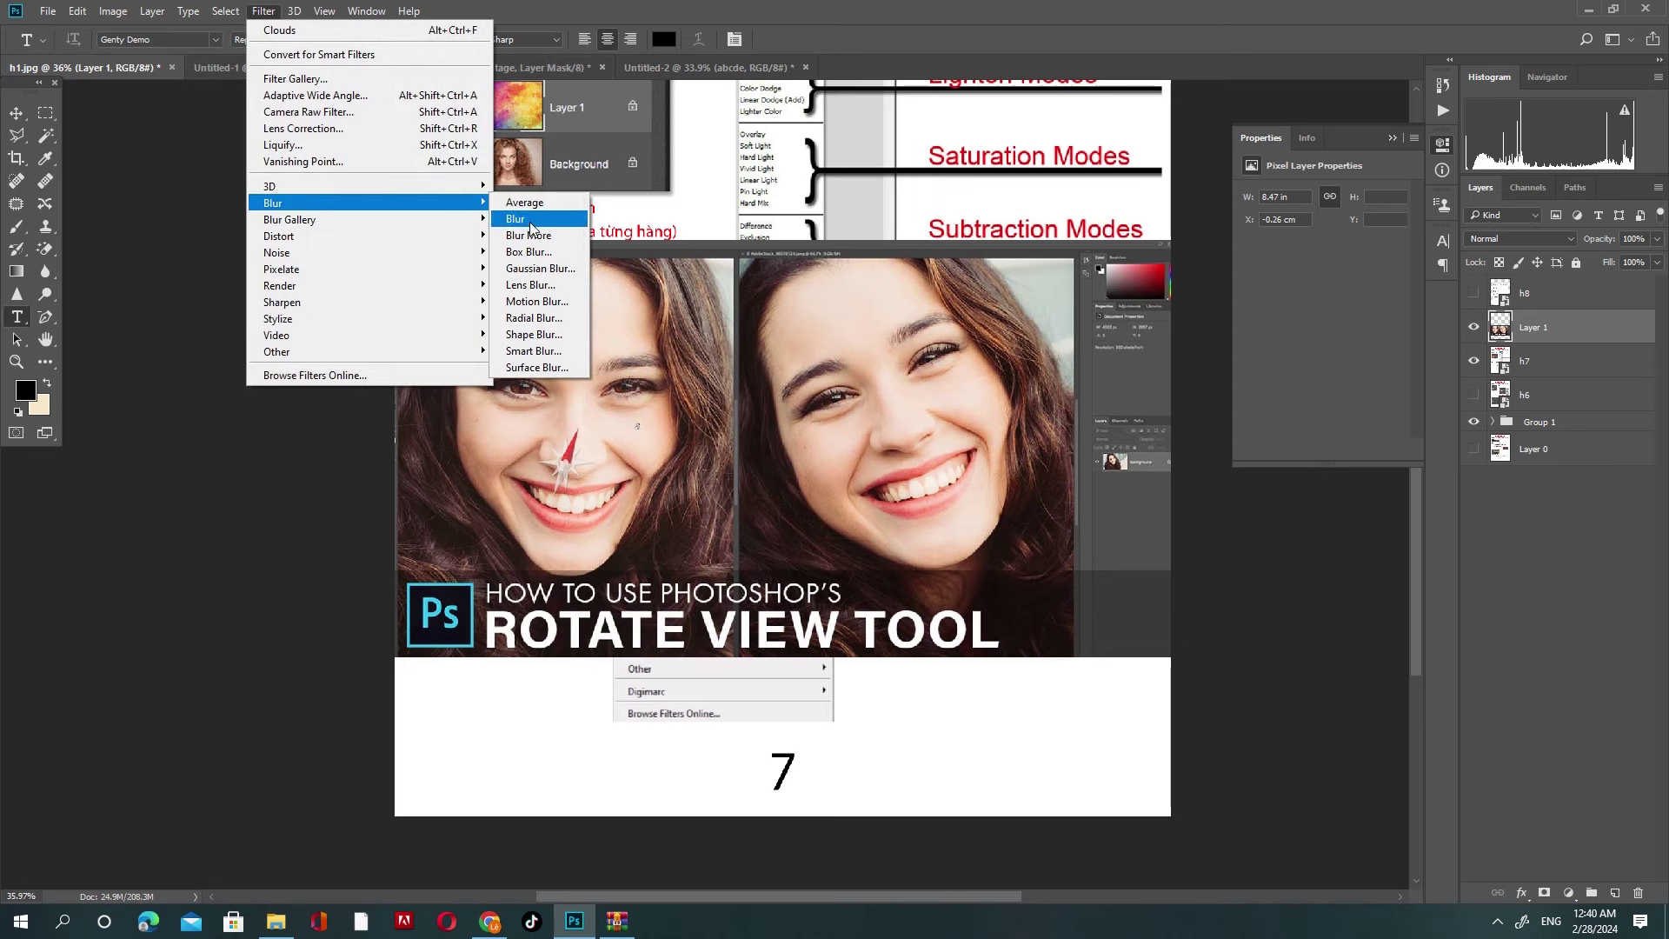
click(531, 226)
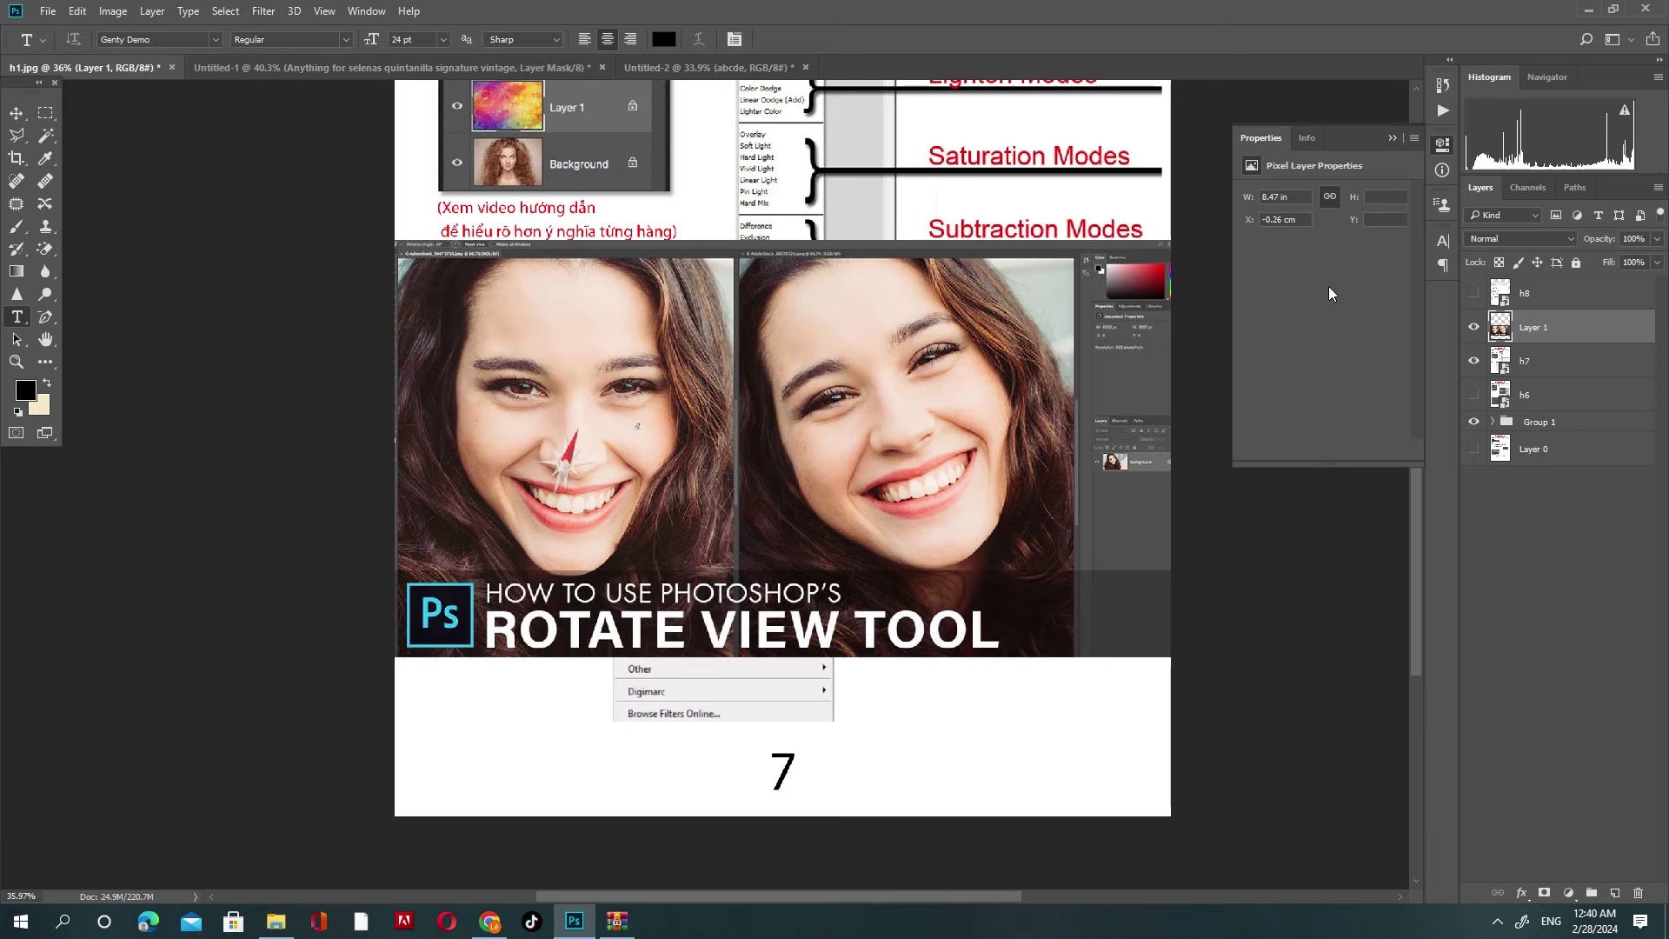
click(226, 11)
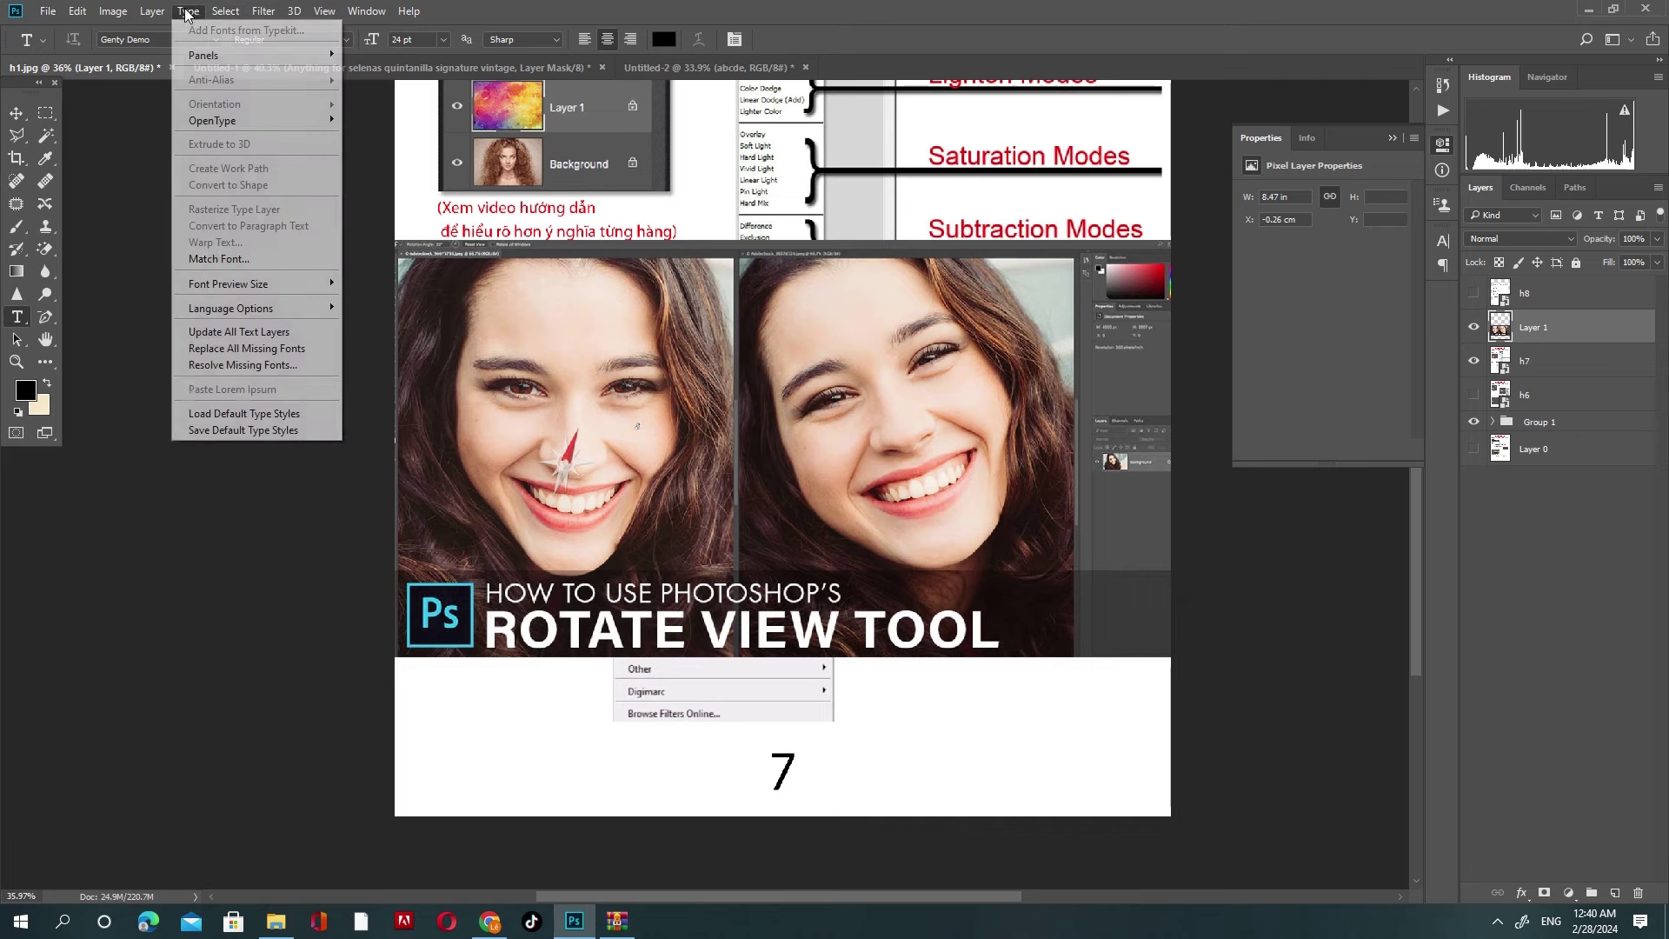
mouse_move(334, 202)
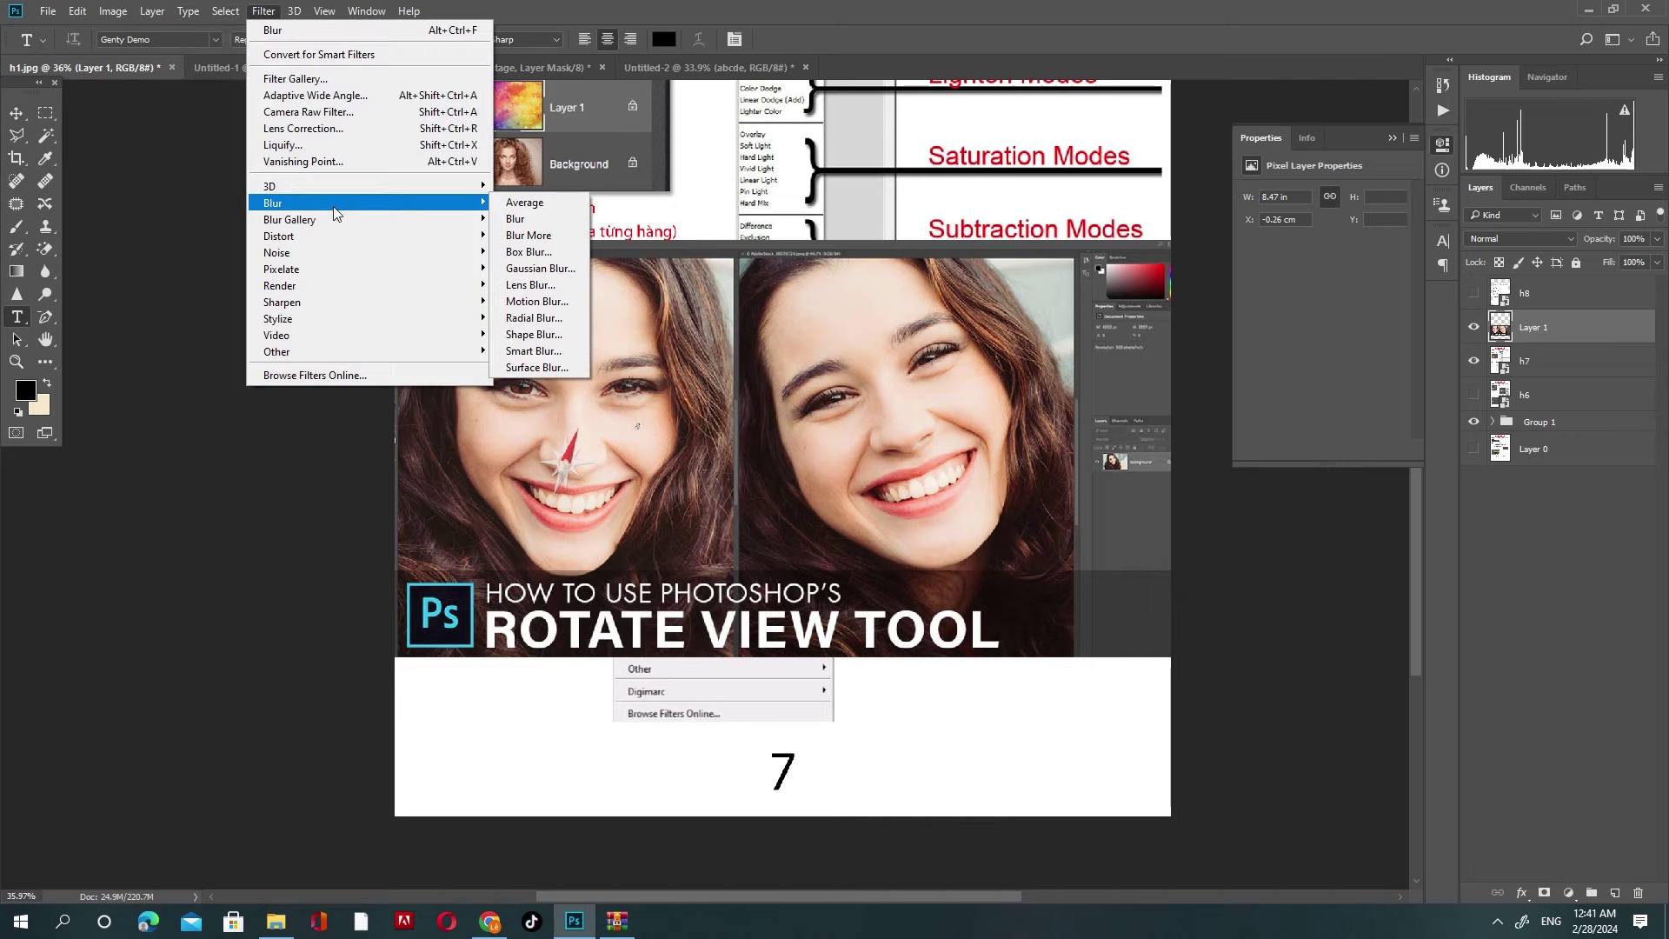
click(532, 236)
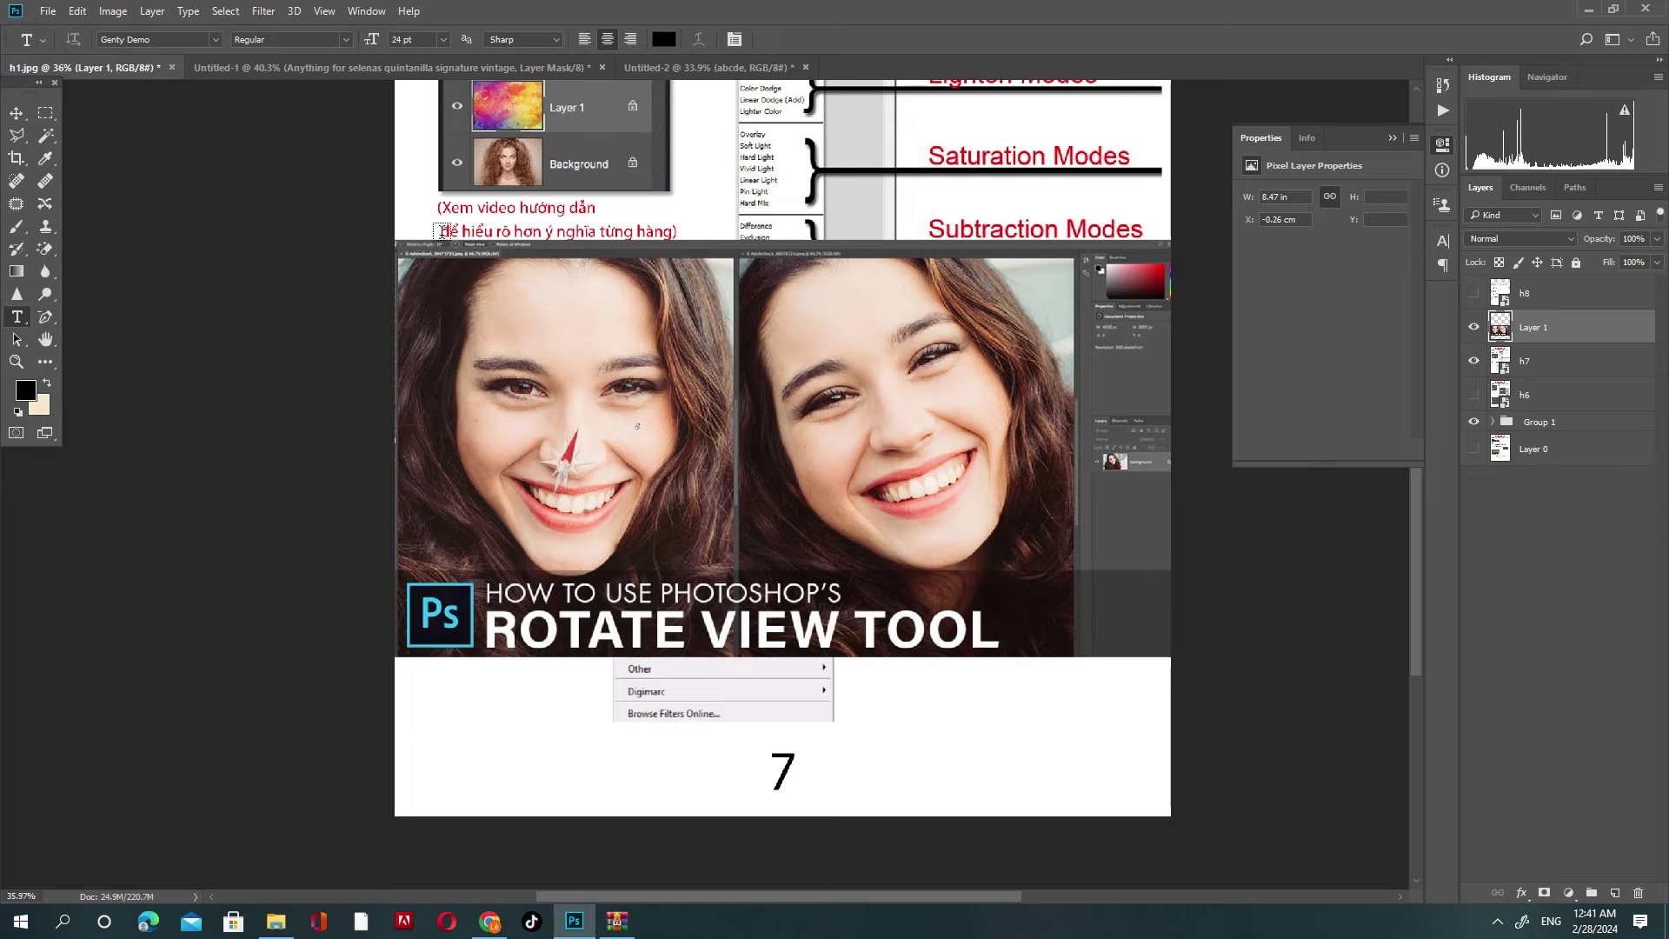
click(263, 10)
mouse_move(289, 219)
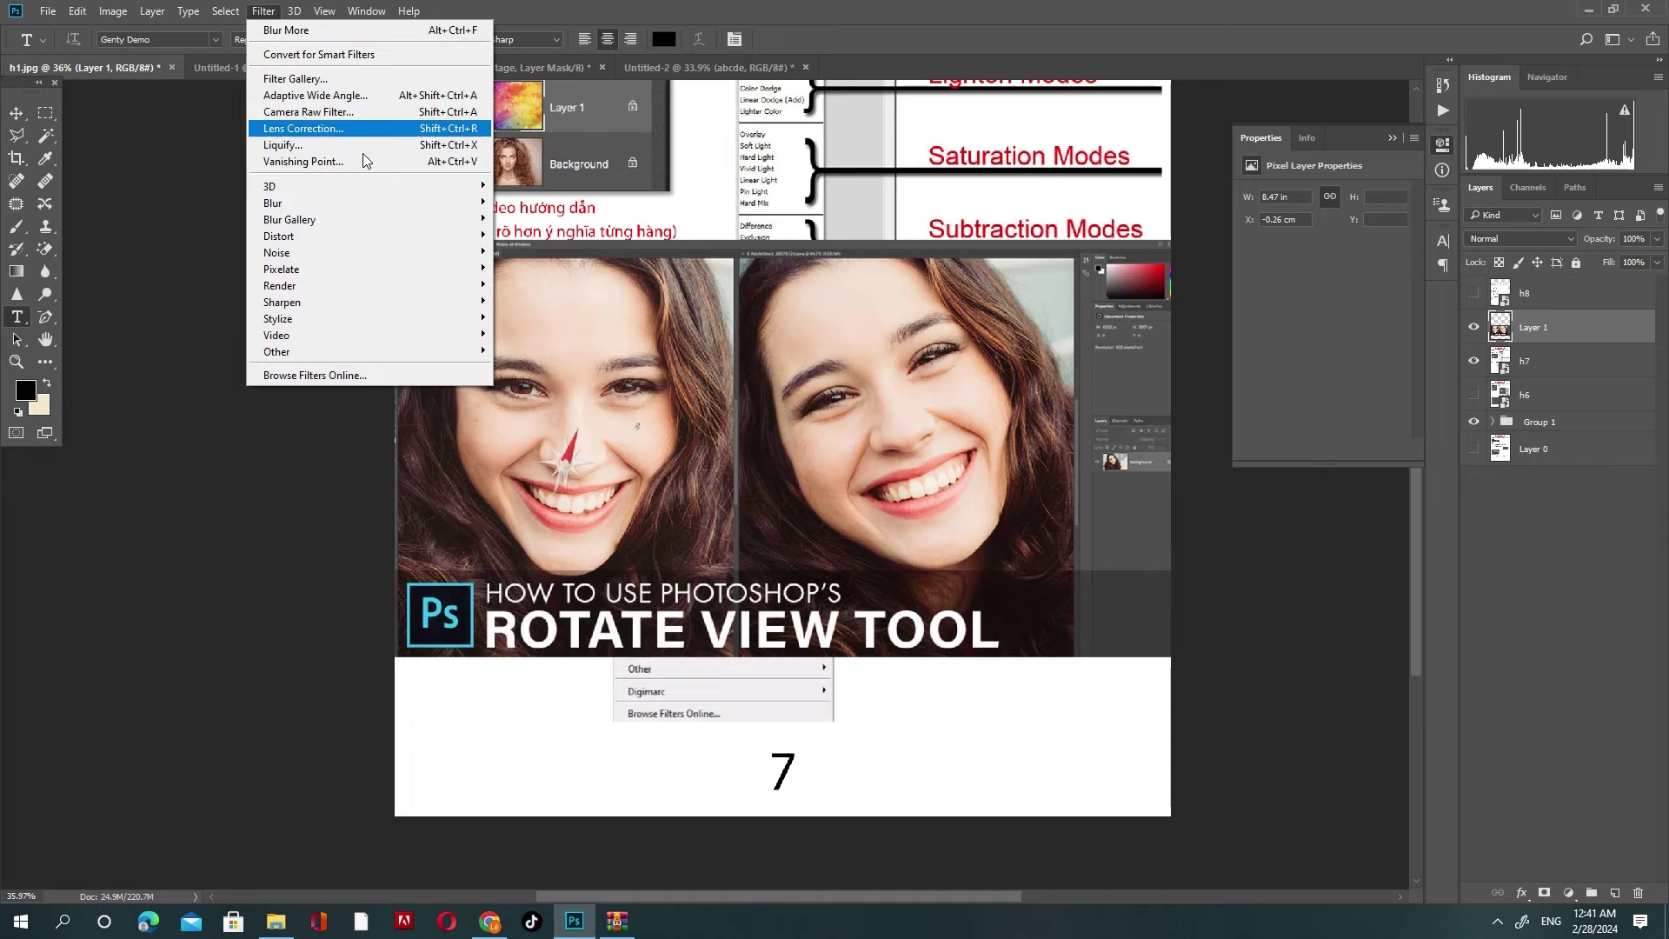
click(529, 219)
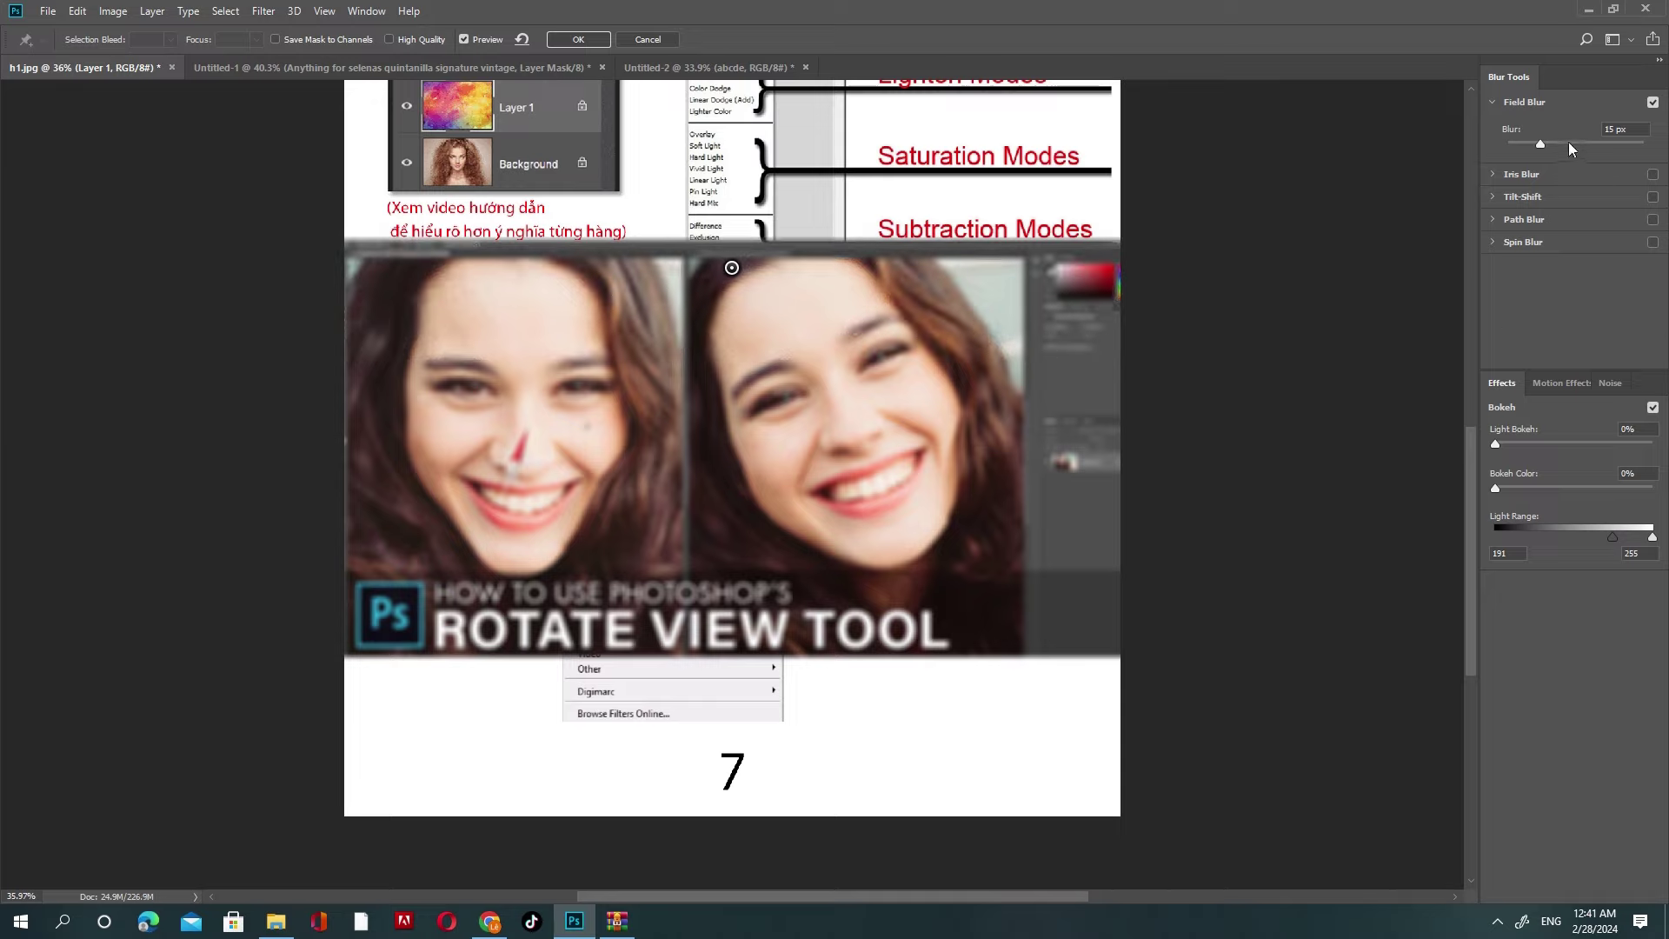
drag(1576, 147, 1586, 151)
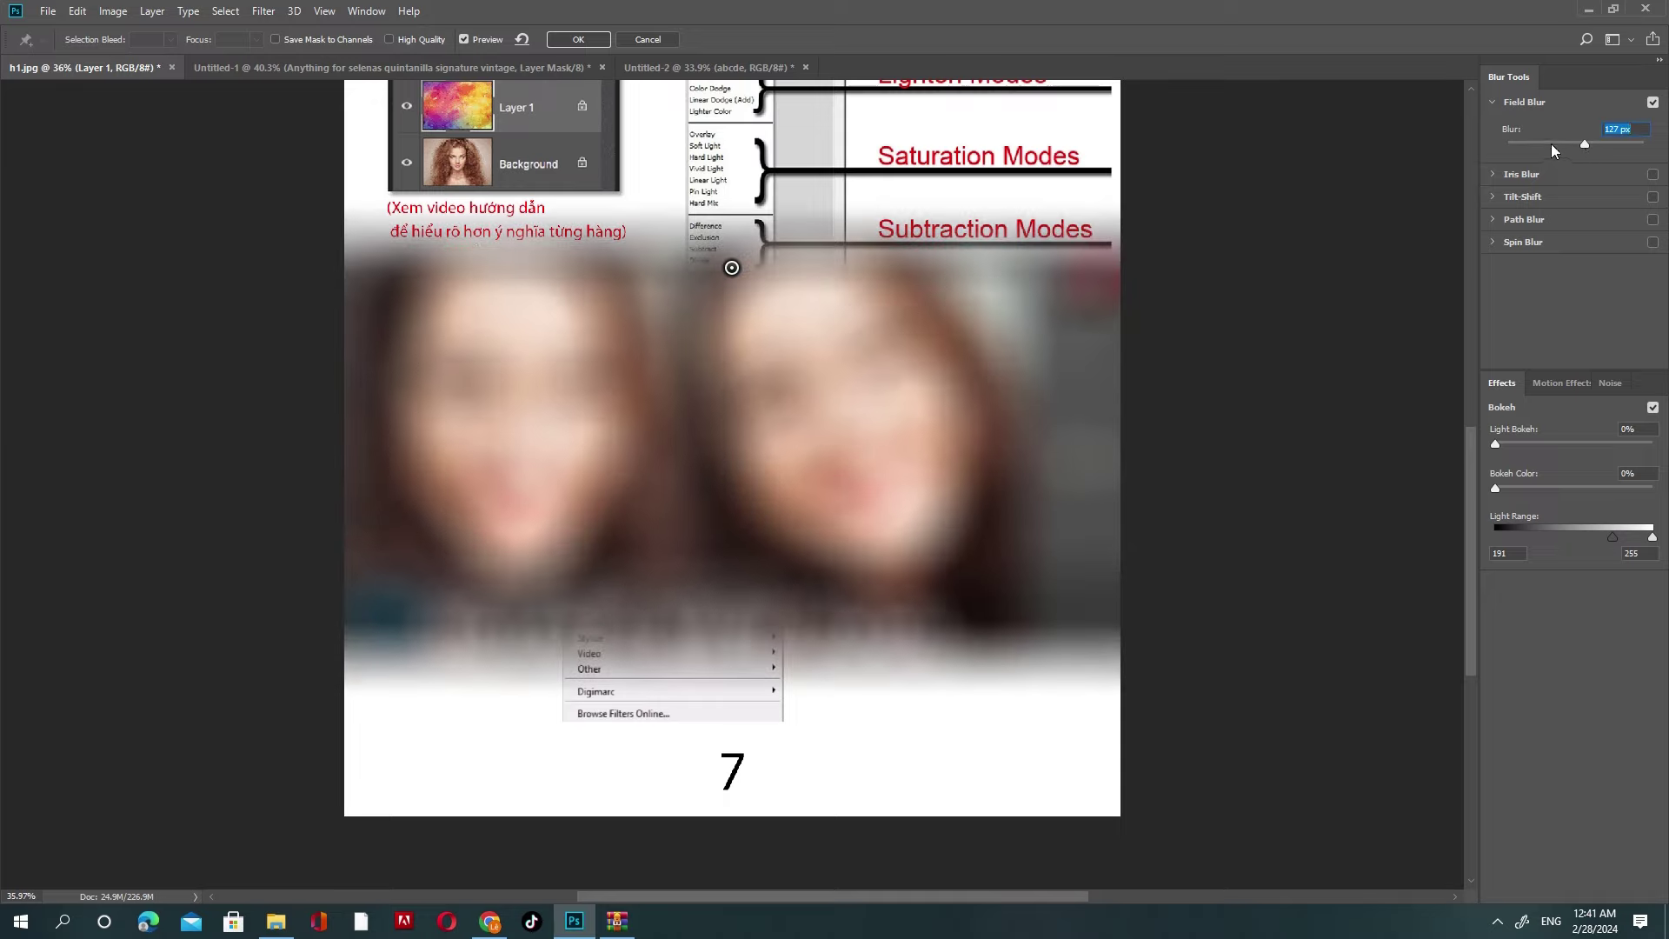
click(1554, 139)
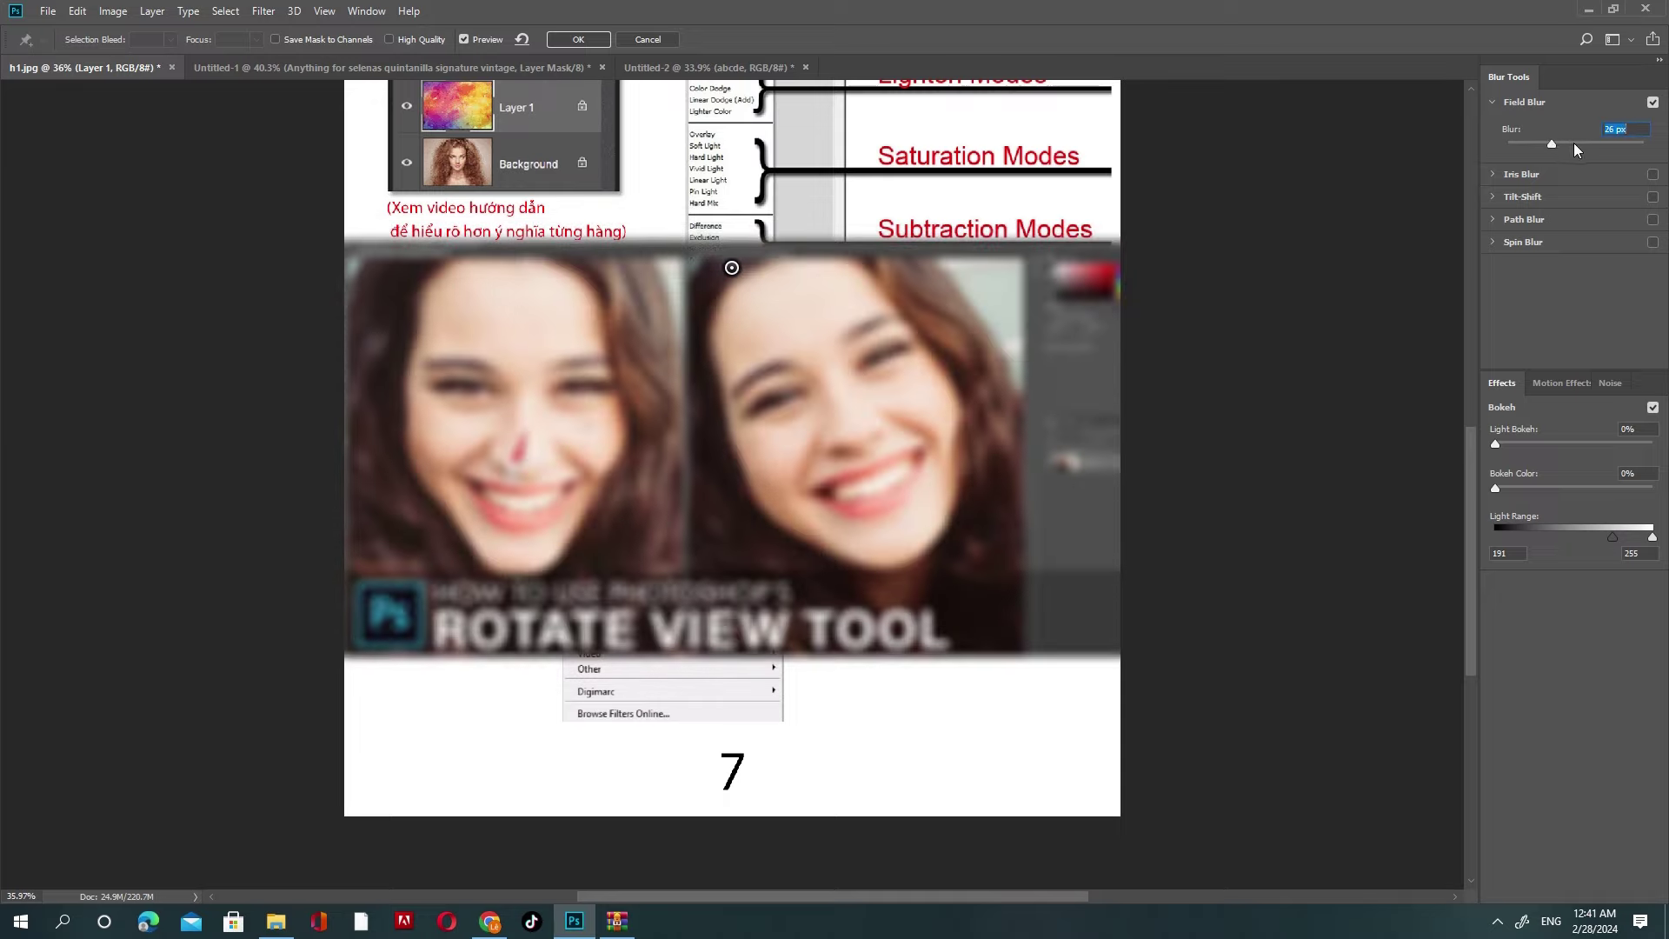
click(1573, 143)
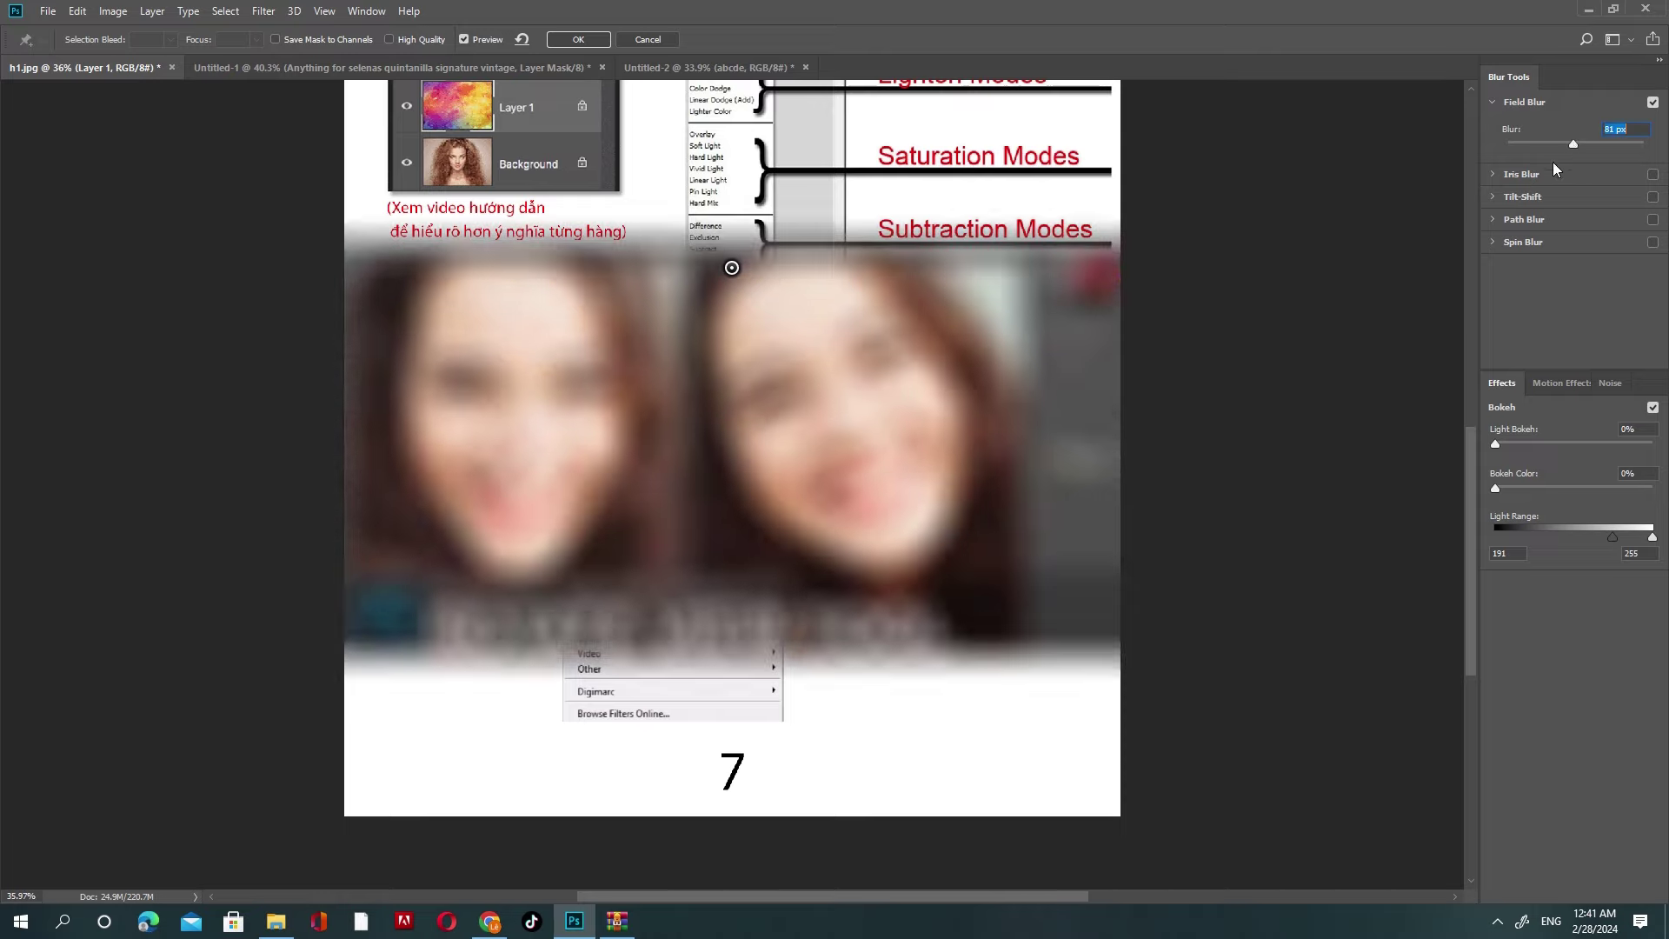
drag(1578, 143, 1568, 143)
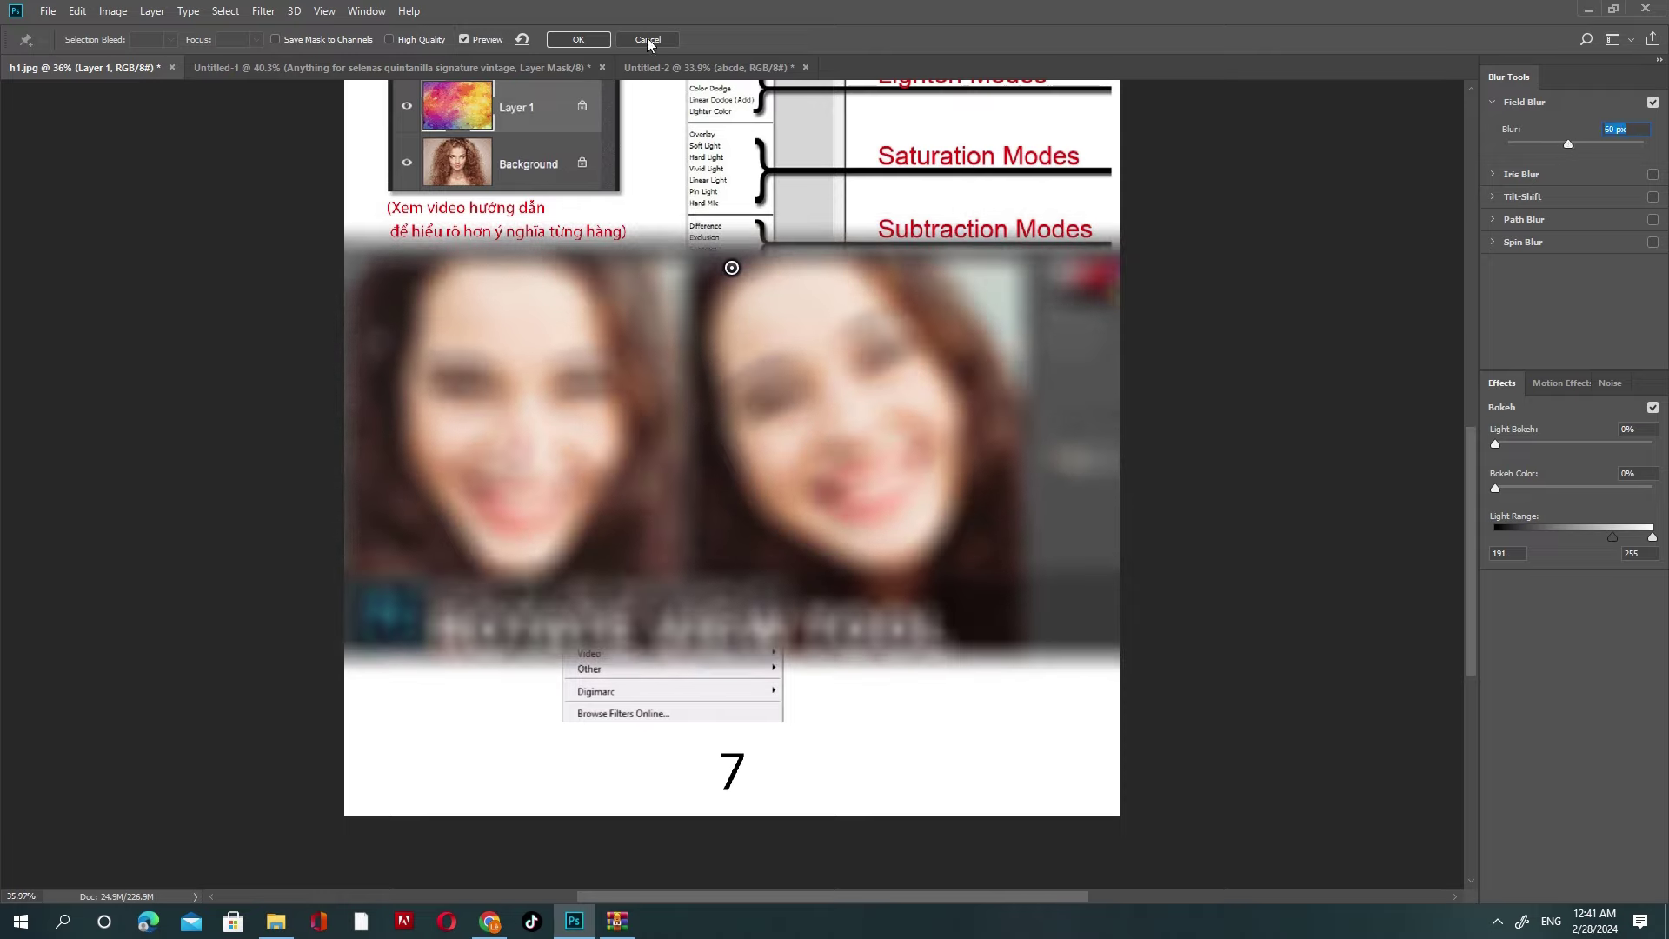
click(647, 40)
click(276, 12)
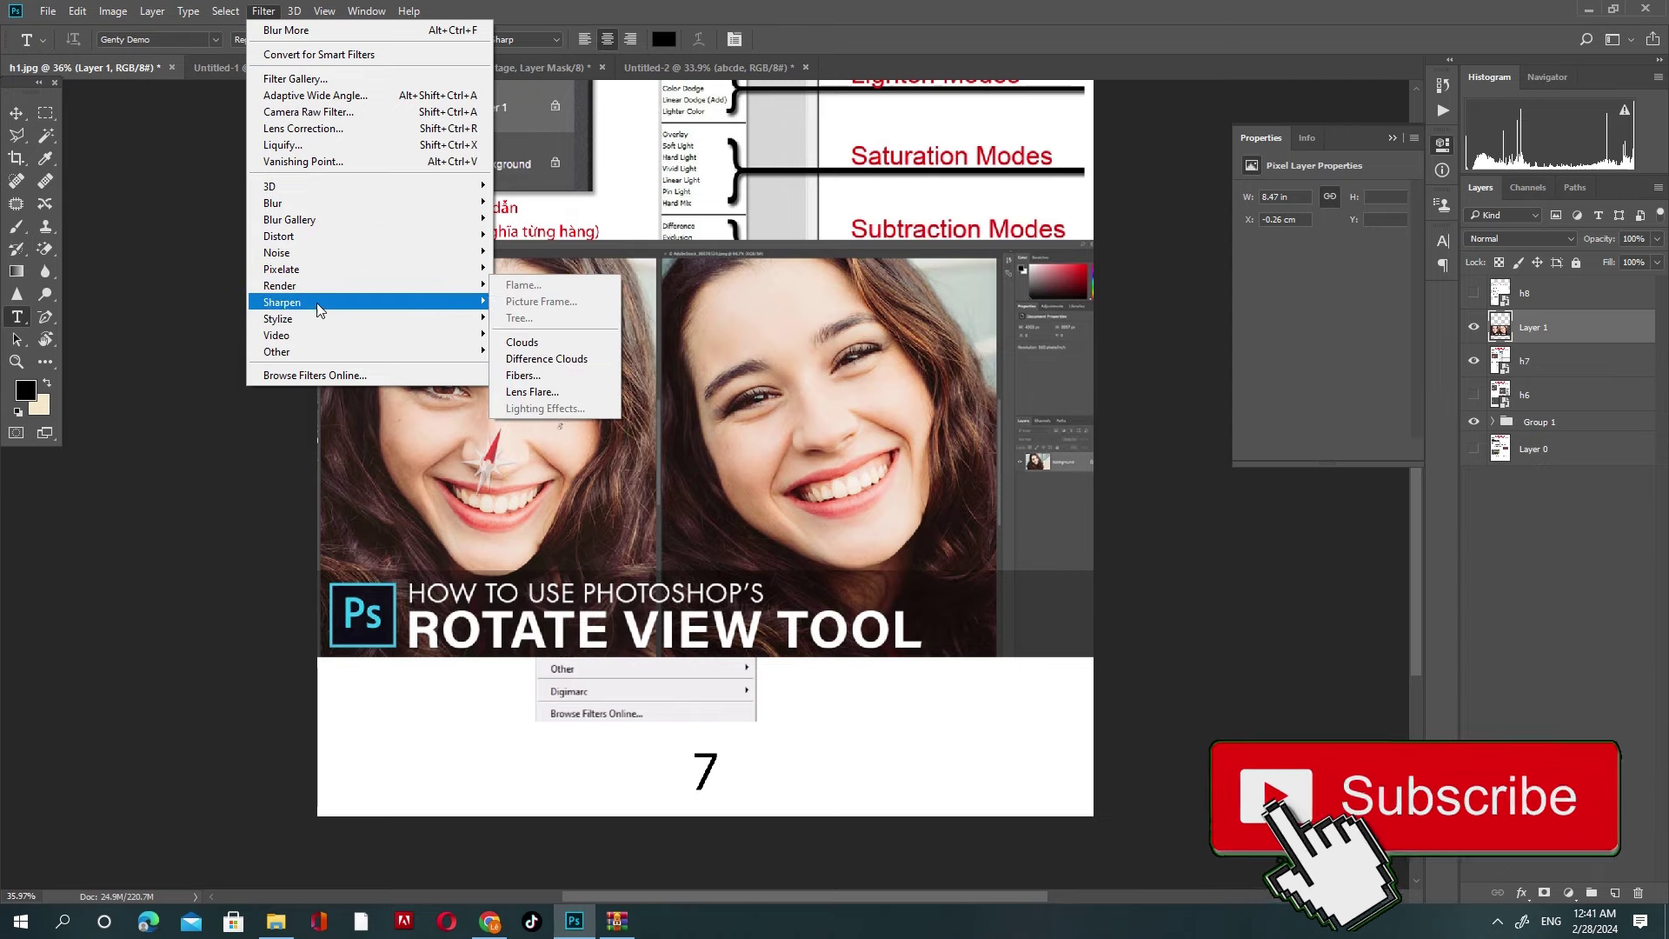
mouse_move(278, 319)
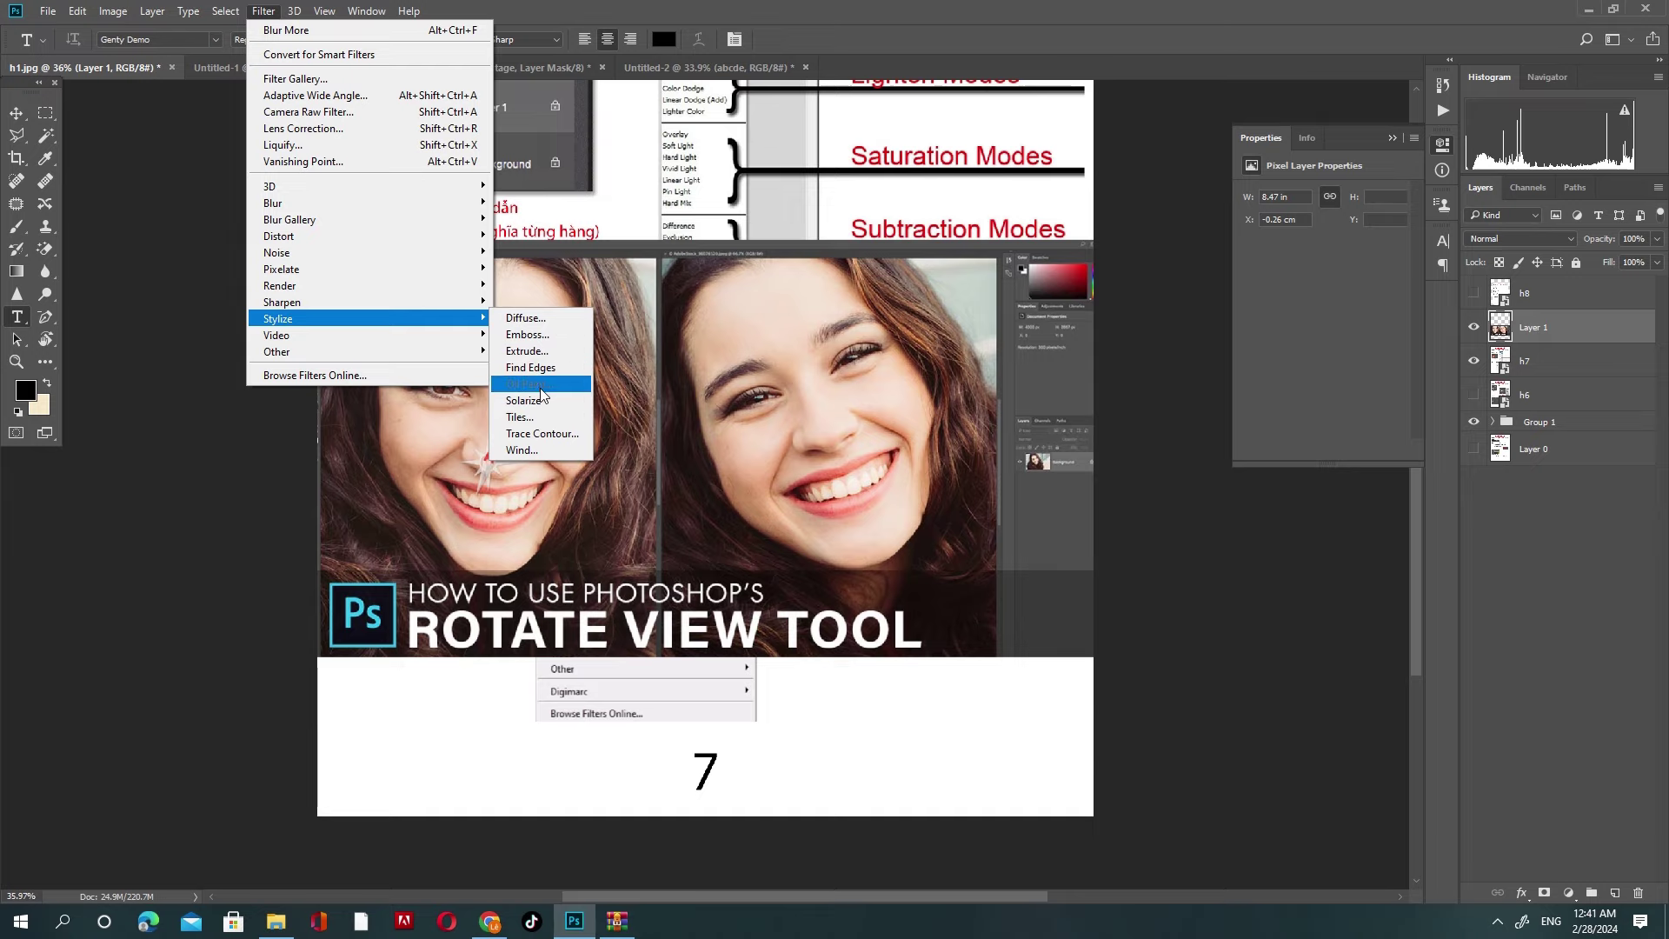
click(1072, 8)
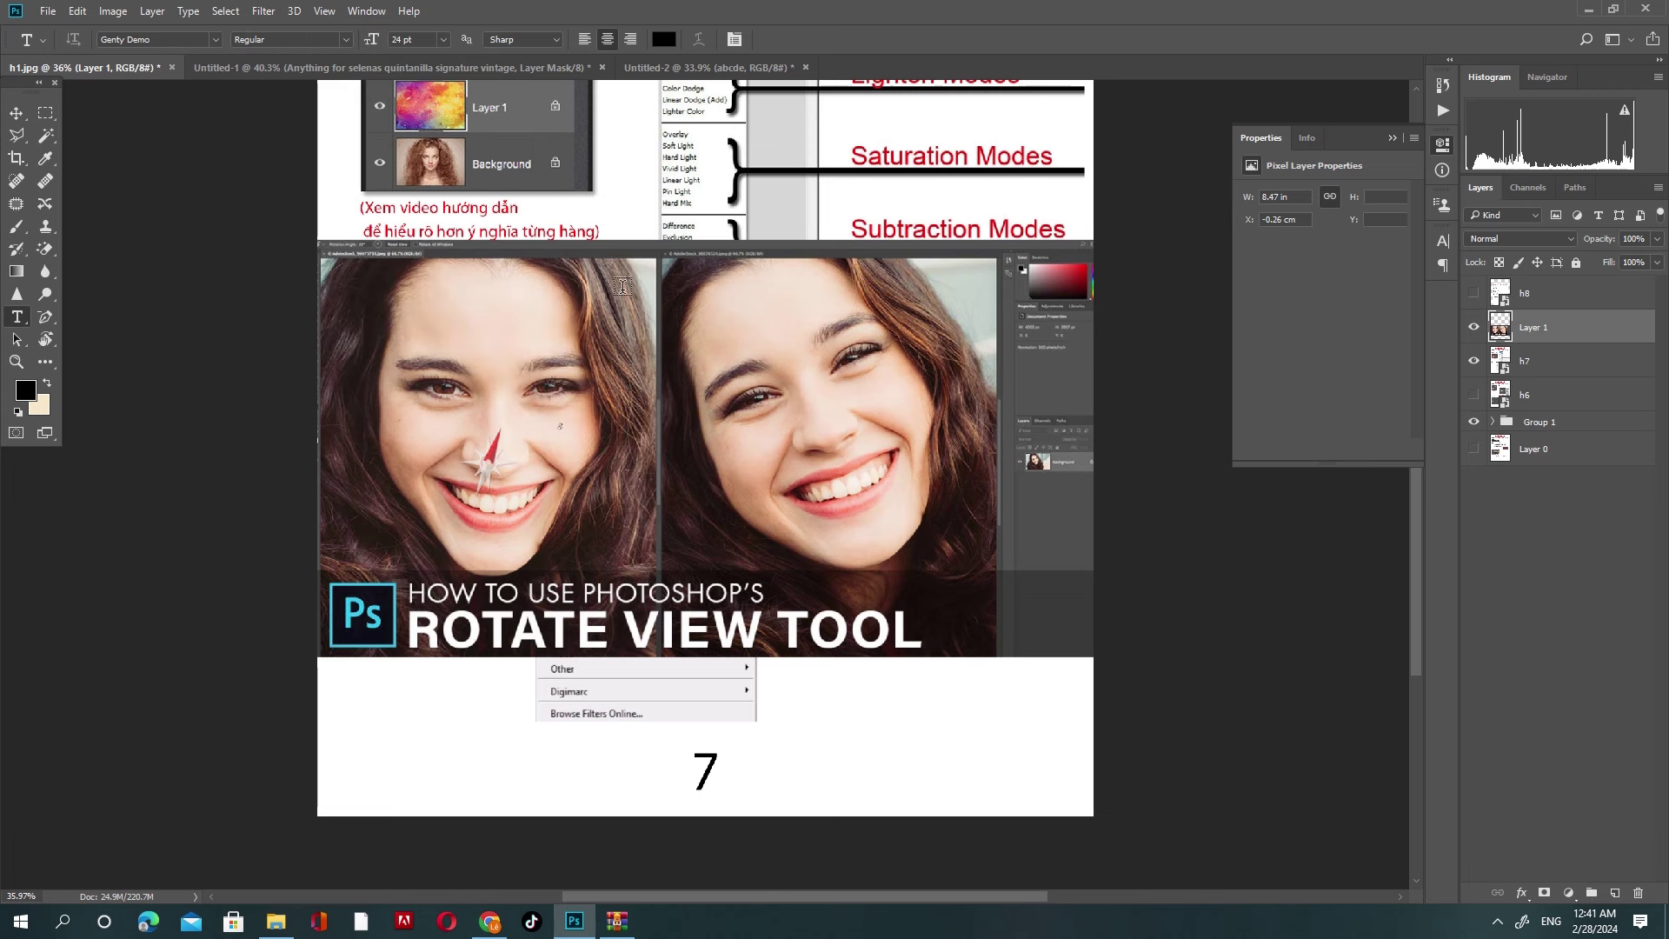
Step: Replace the Chrome image search with 'oil paint photoshop' and run it
key(alt+Tab)
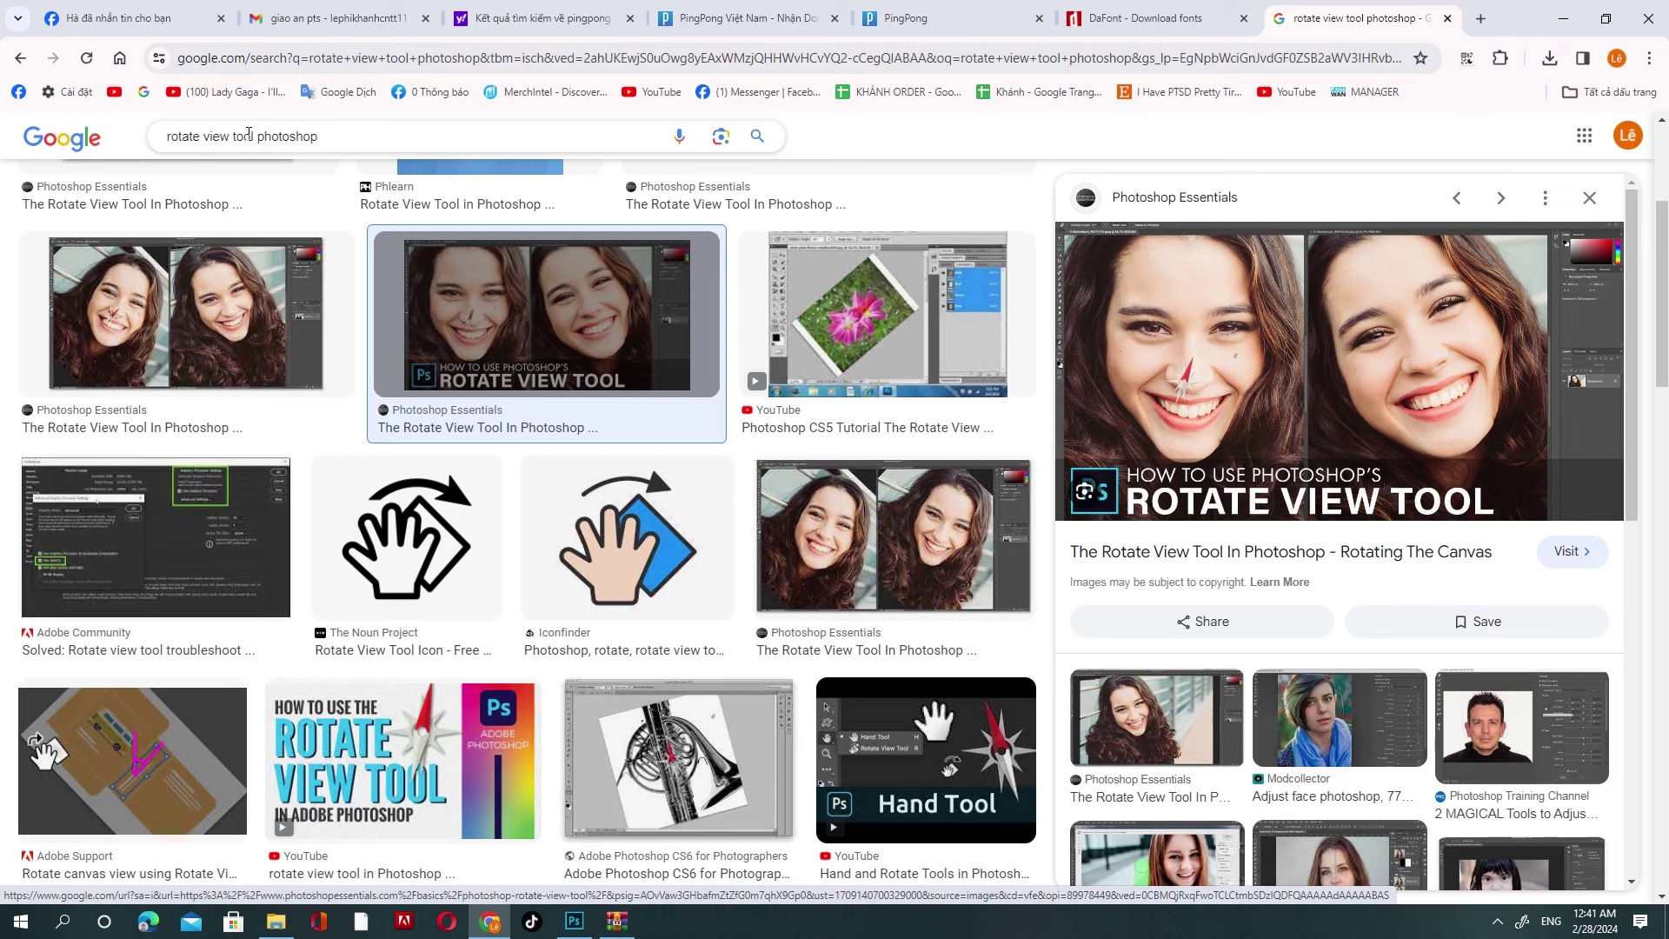
drag(254, 136, 45, 131)
key(BackSpace)
text(oil)
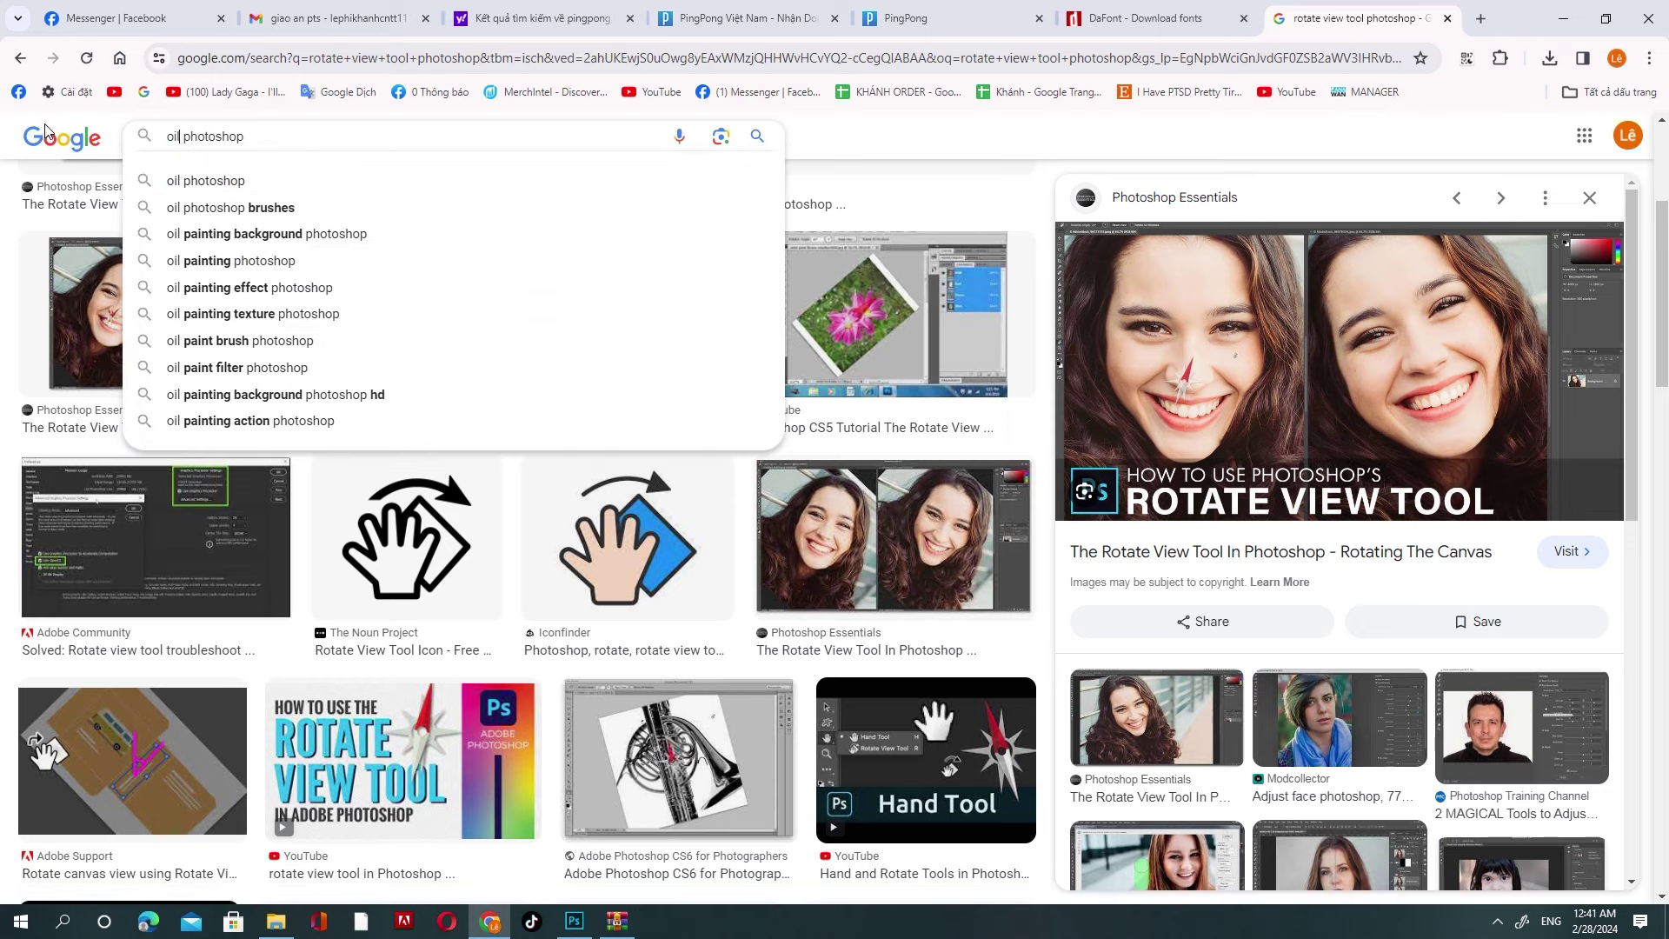
text( pa)
text(u)
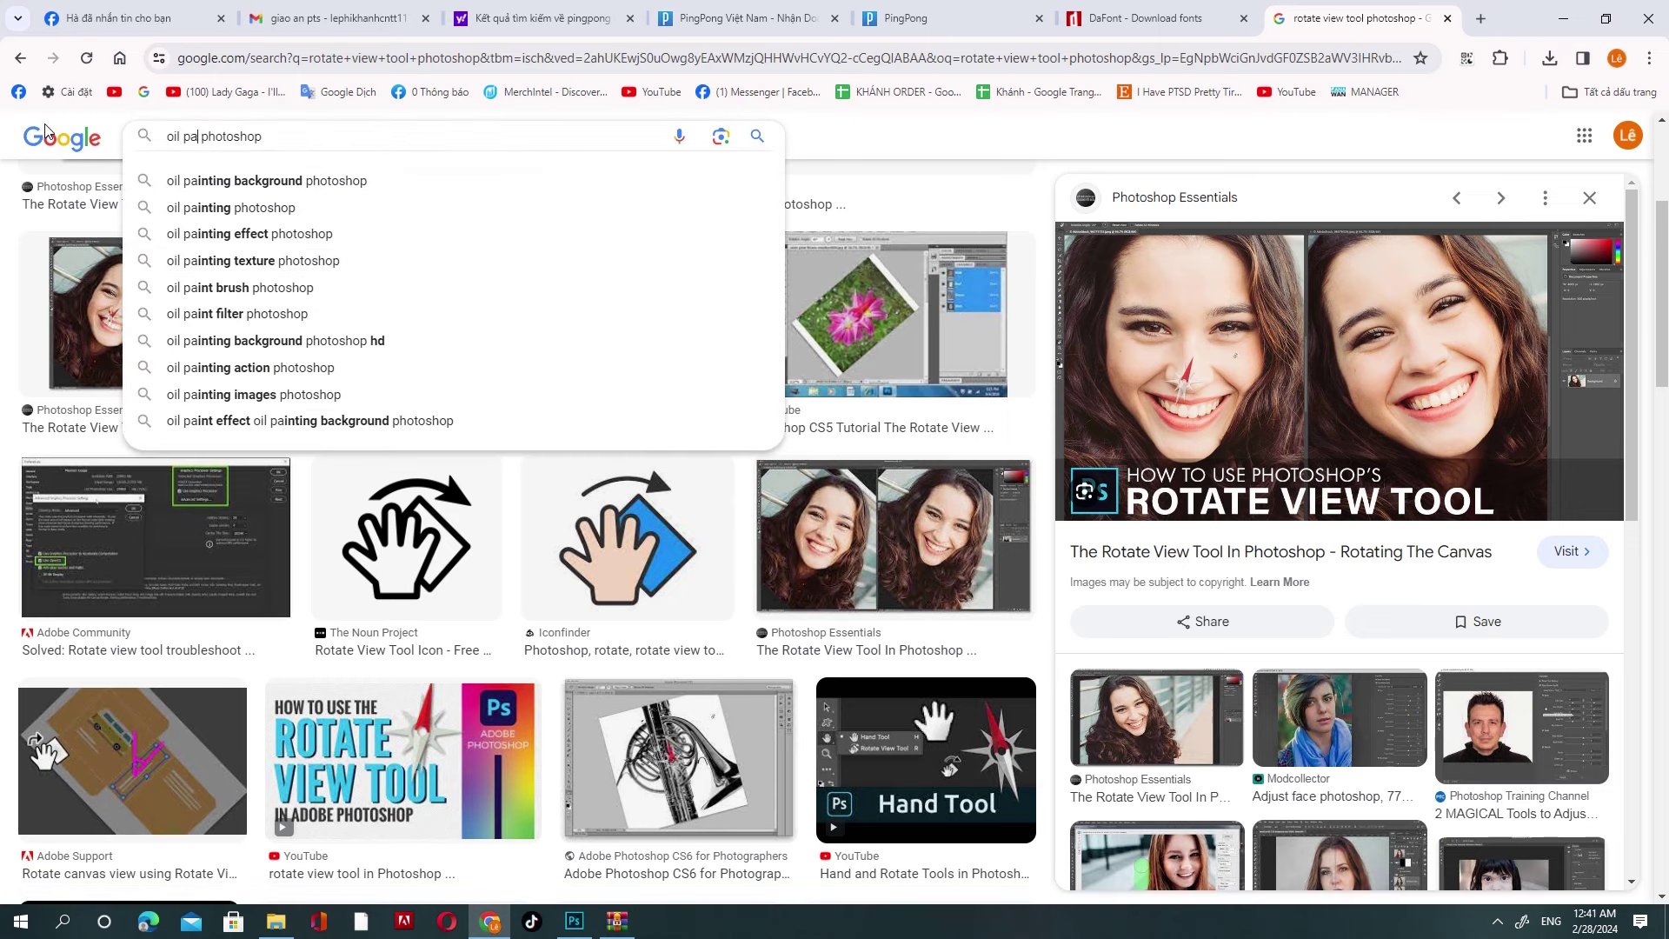
key(BackSpace)
text(inb)
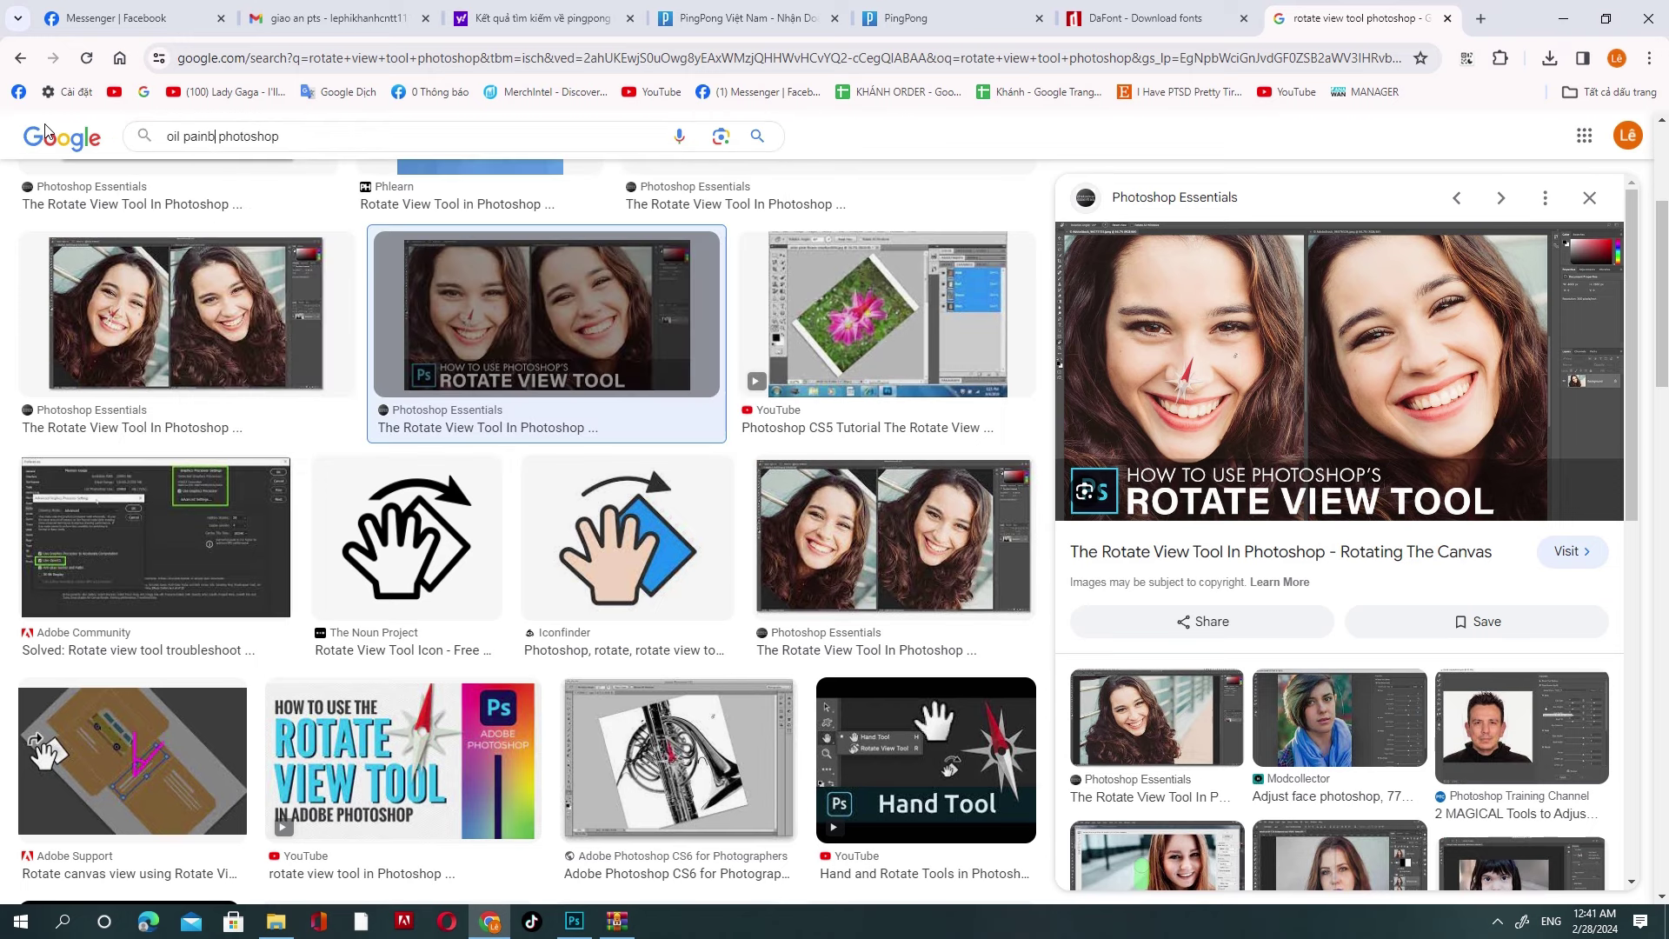
text(t)
key(BackSpace)
key(BackSpace)
text(t)
key(Return)
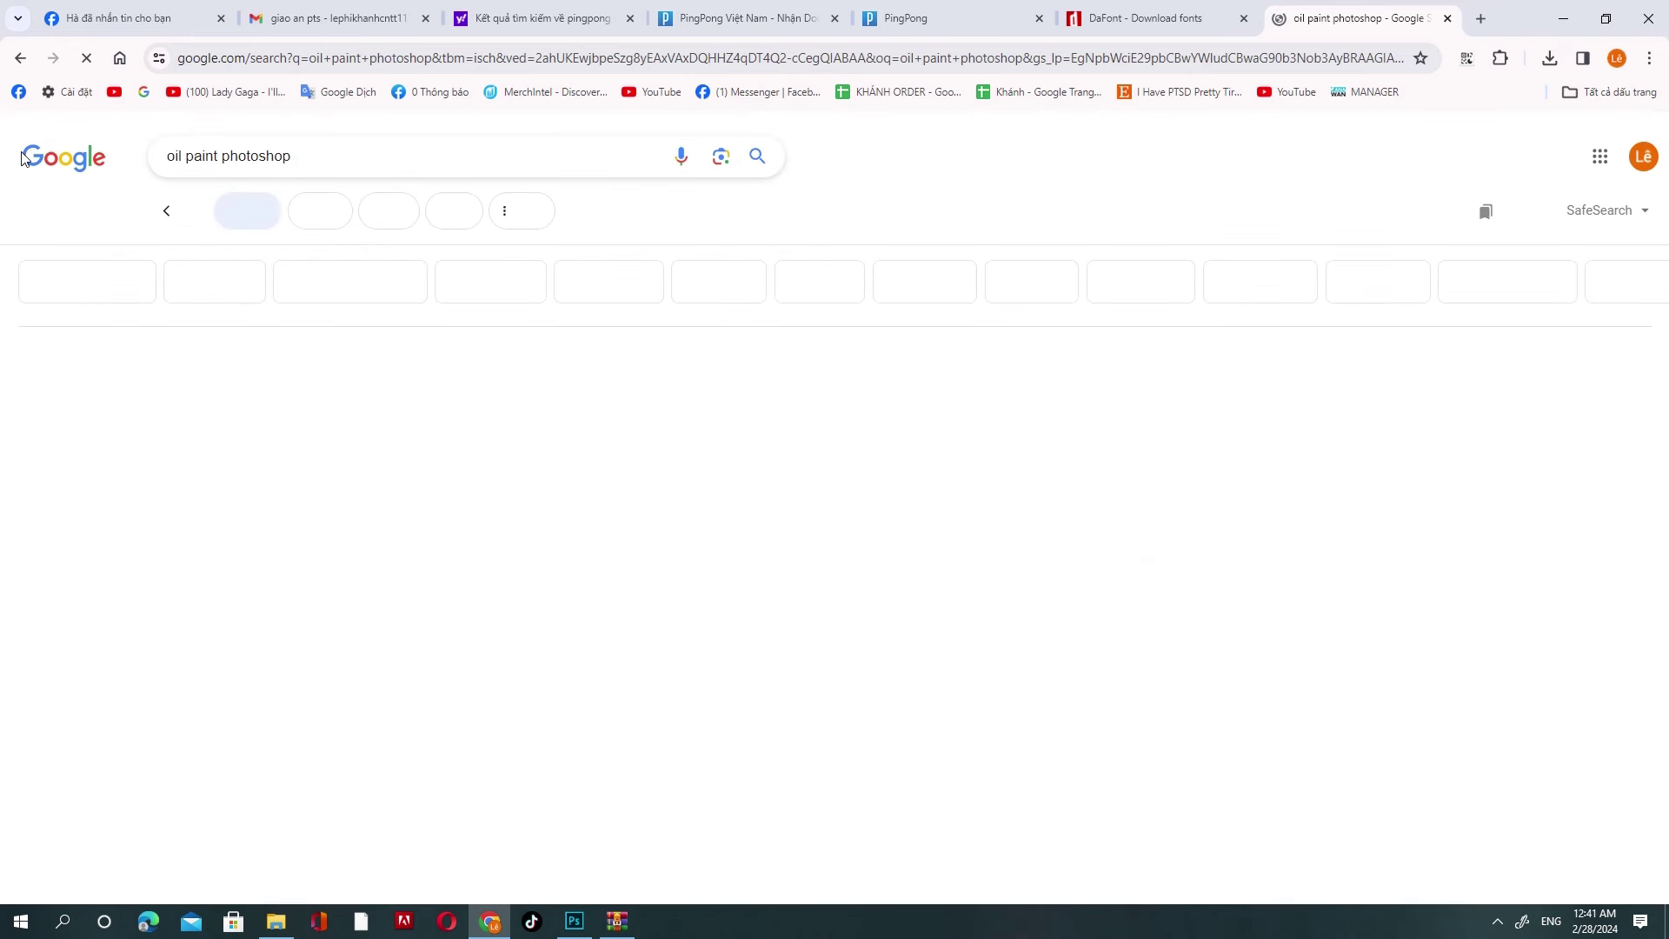
Step: Preview the oil-painted face and bearded man results, then return to Photoshop
click(644, 426)
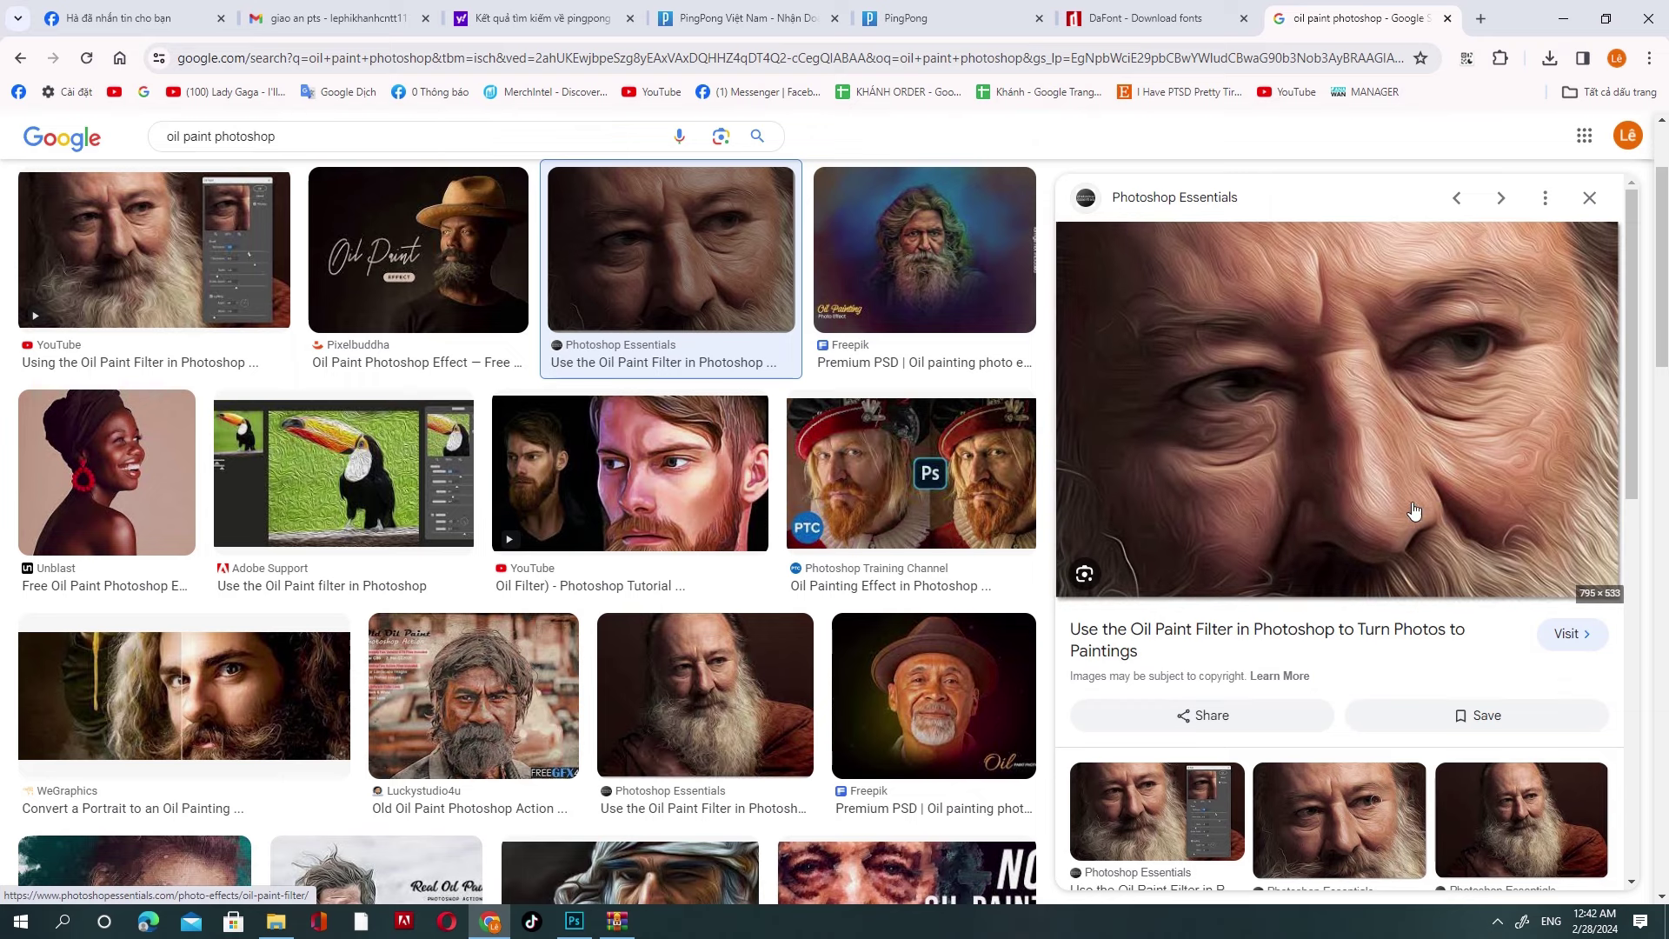
key(alt+Tab)
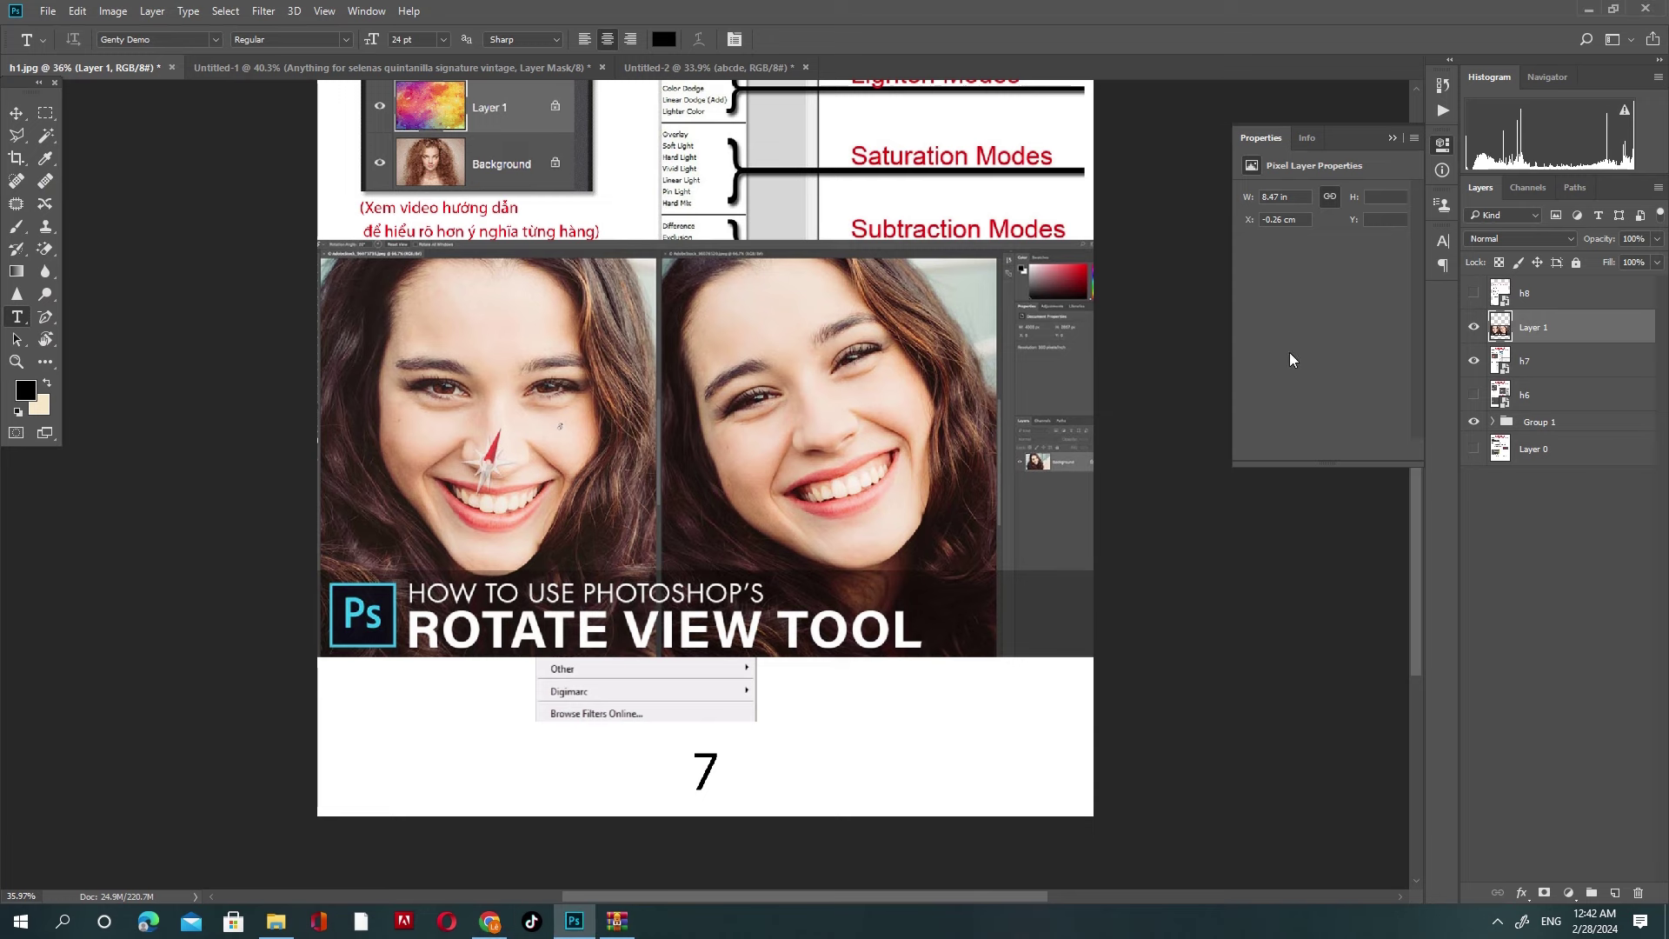
key(alt+Tab)
key(alt+Tab)
click(264, 10)
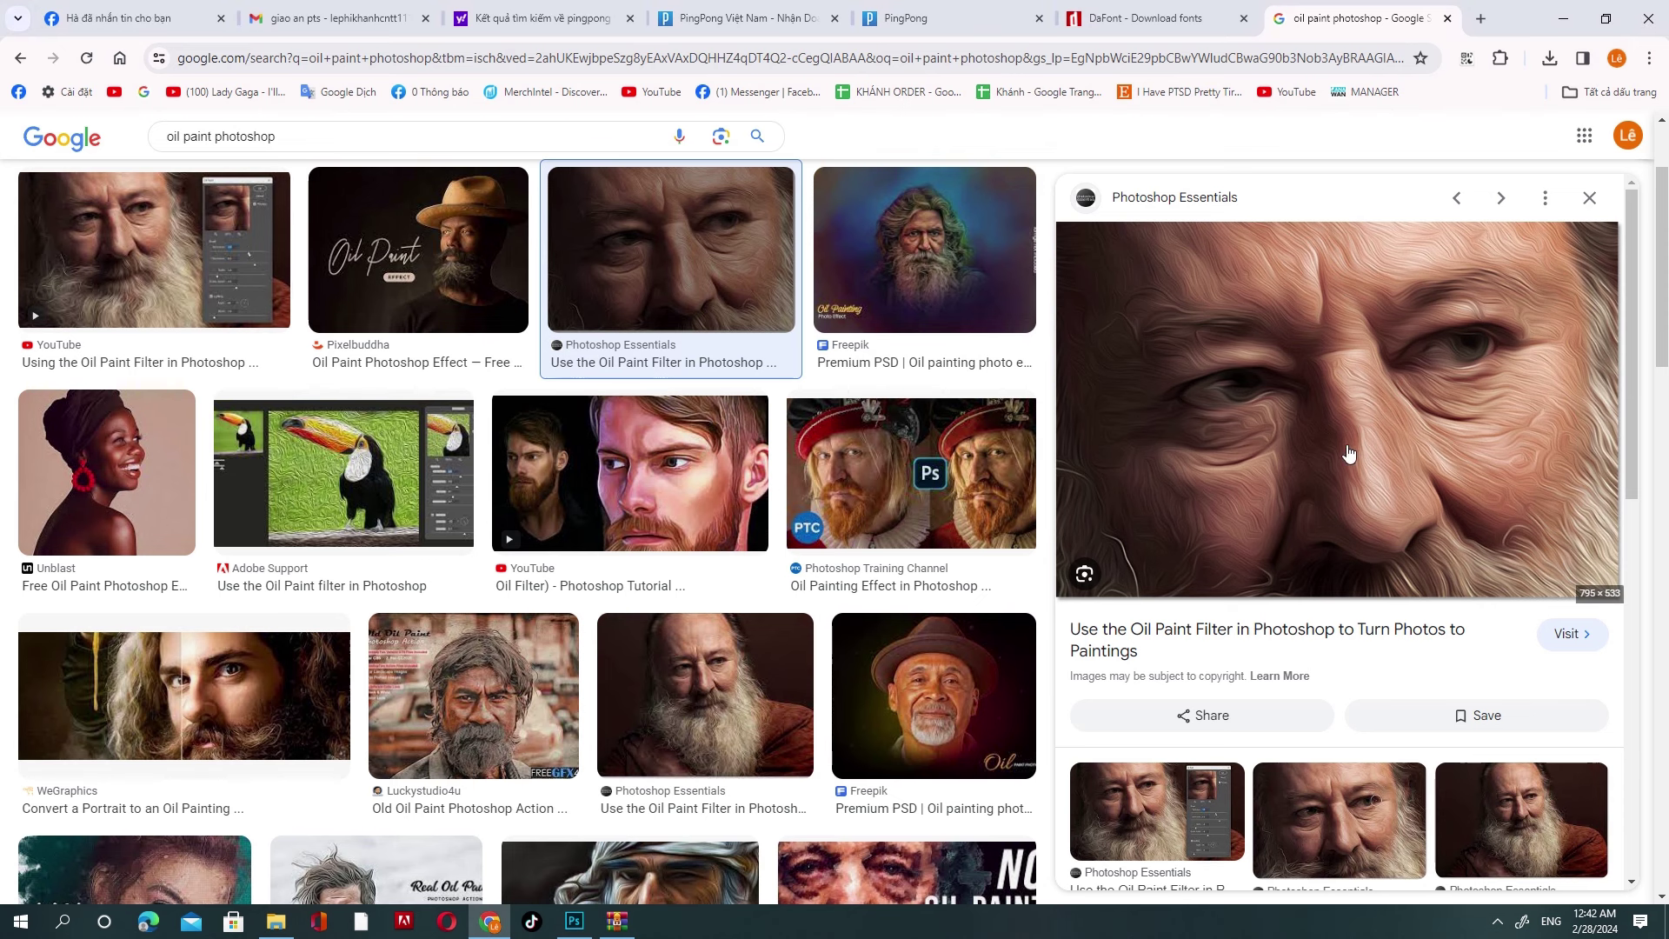
scroll(661, 487, down, 1)
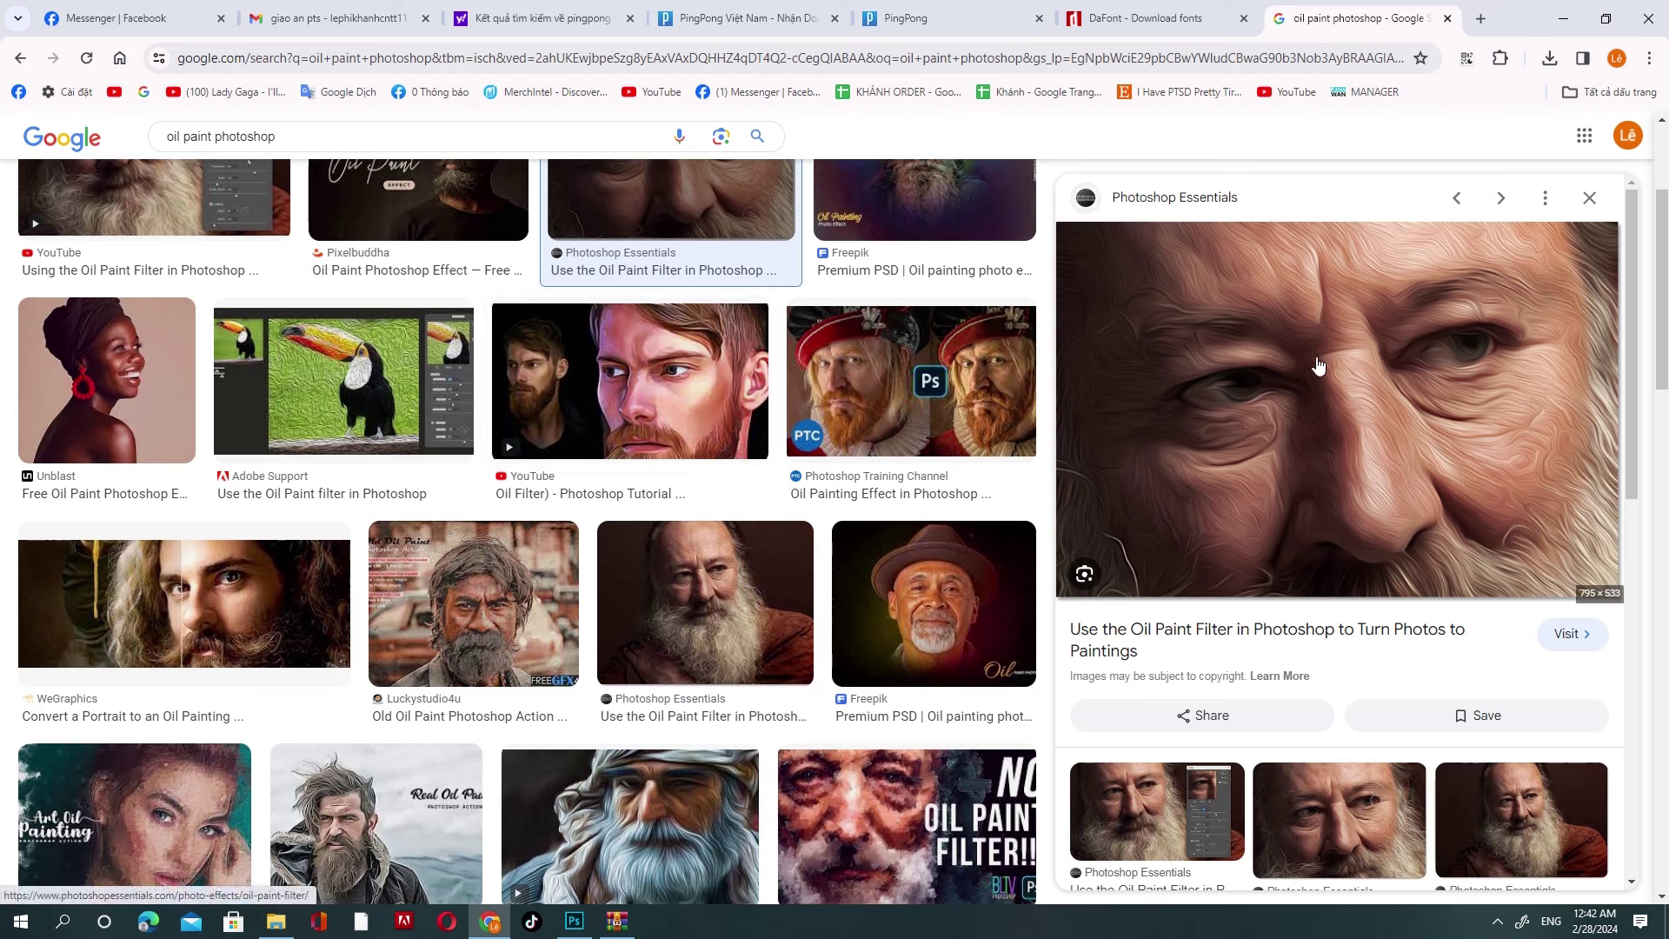
click(765, 617)
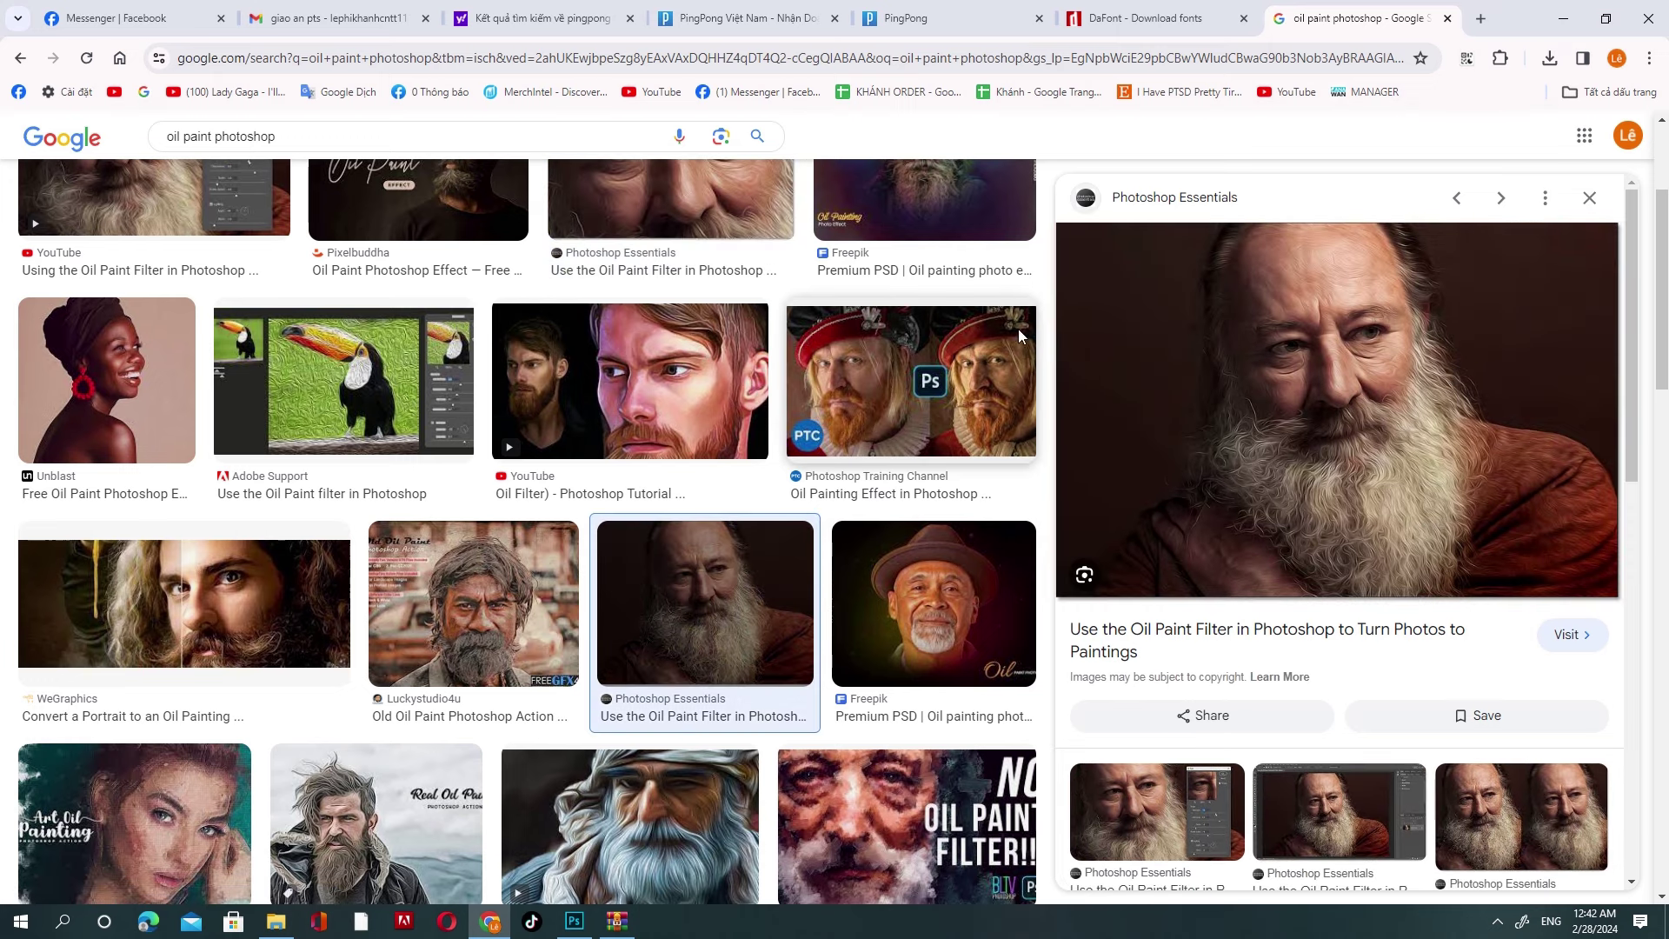
key(alt+Tab)
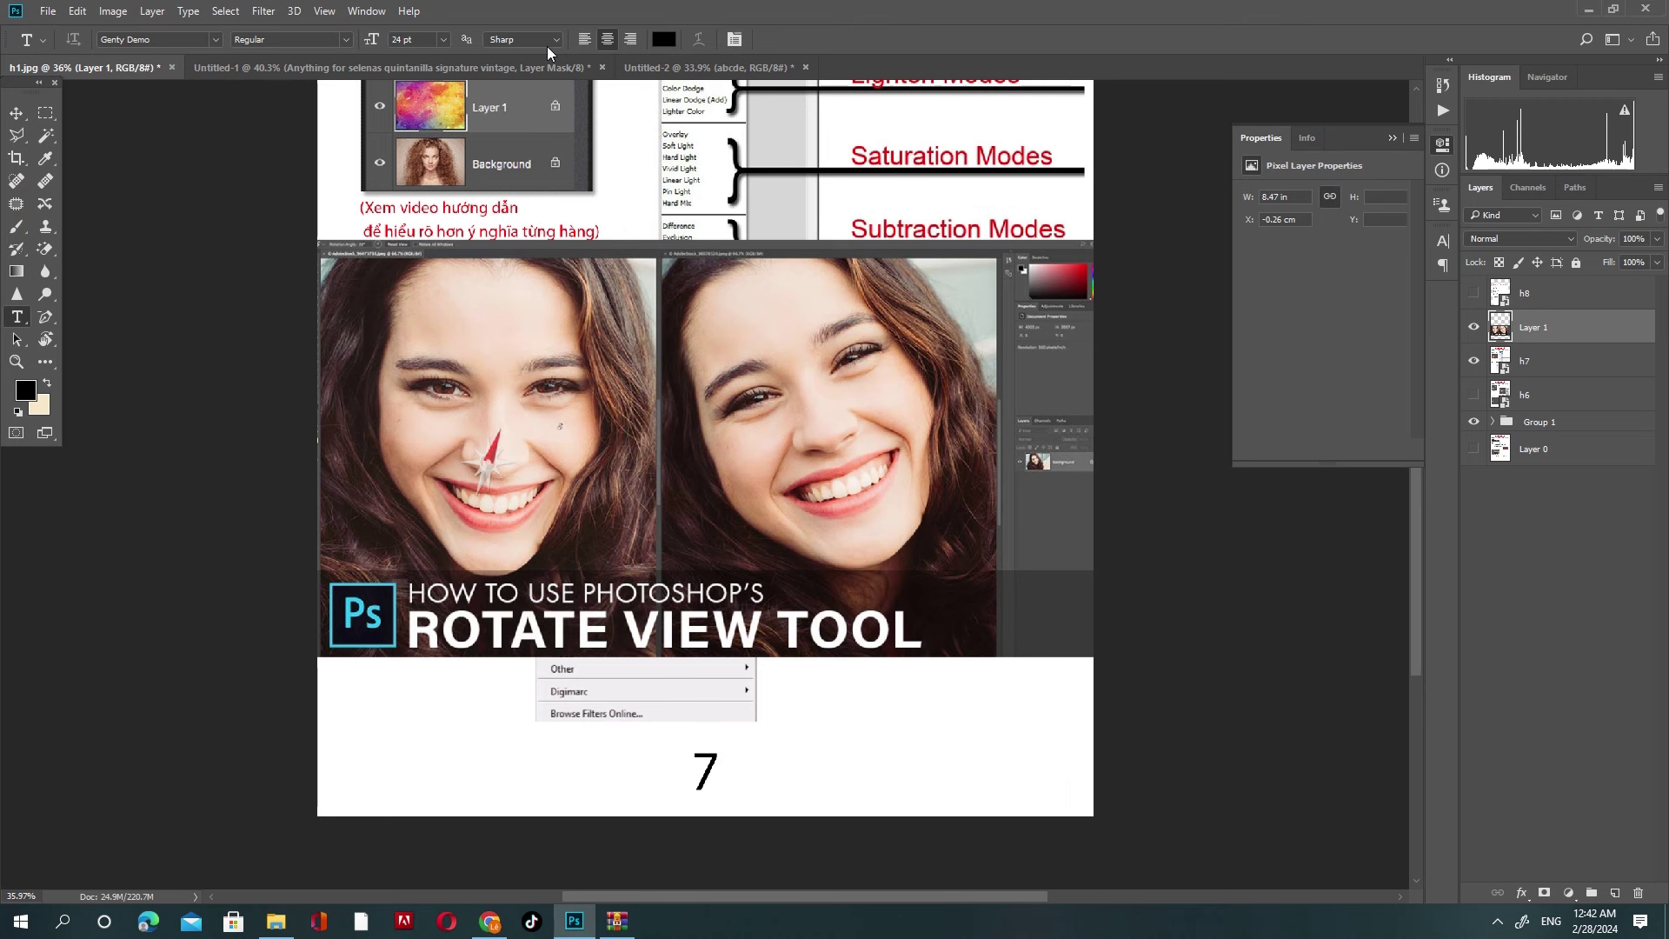
Step: Hide Layer 1 and h7 and show the h8 shortcut page
click(264, 11)
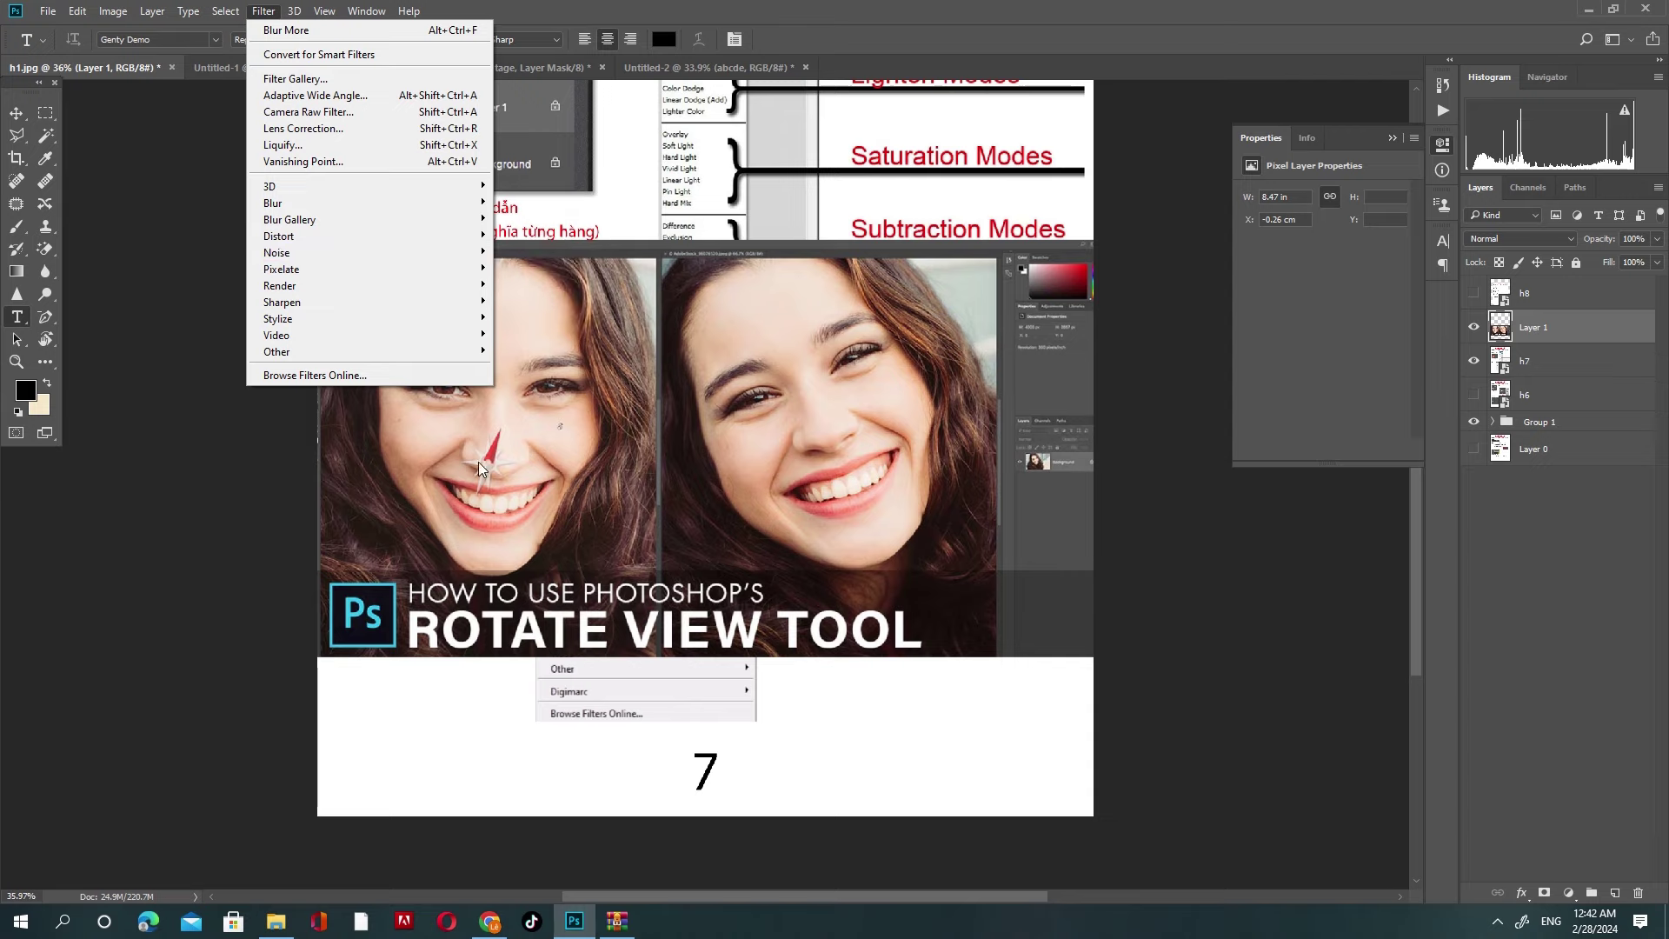
click(1529, 327)
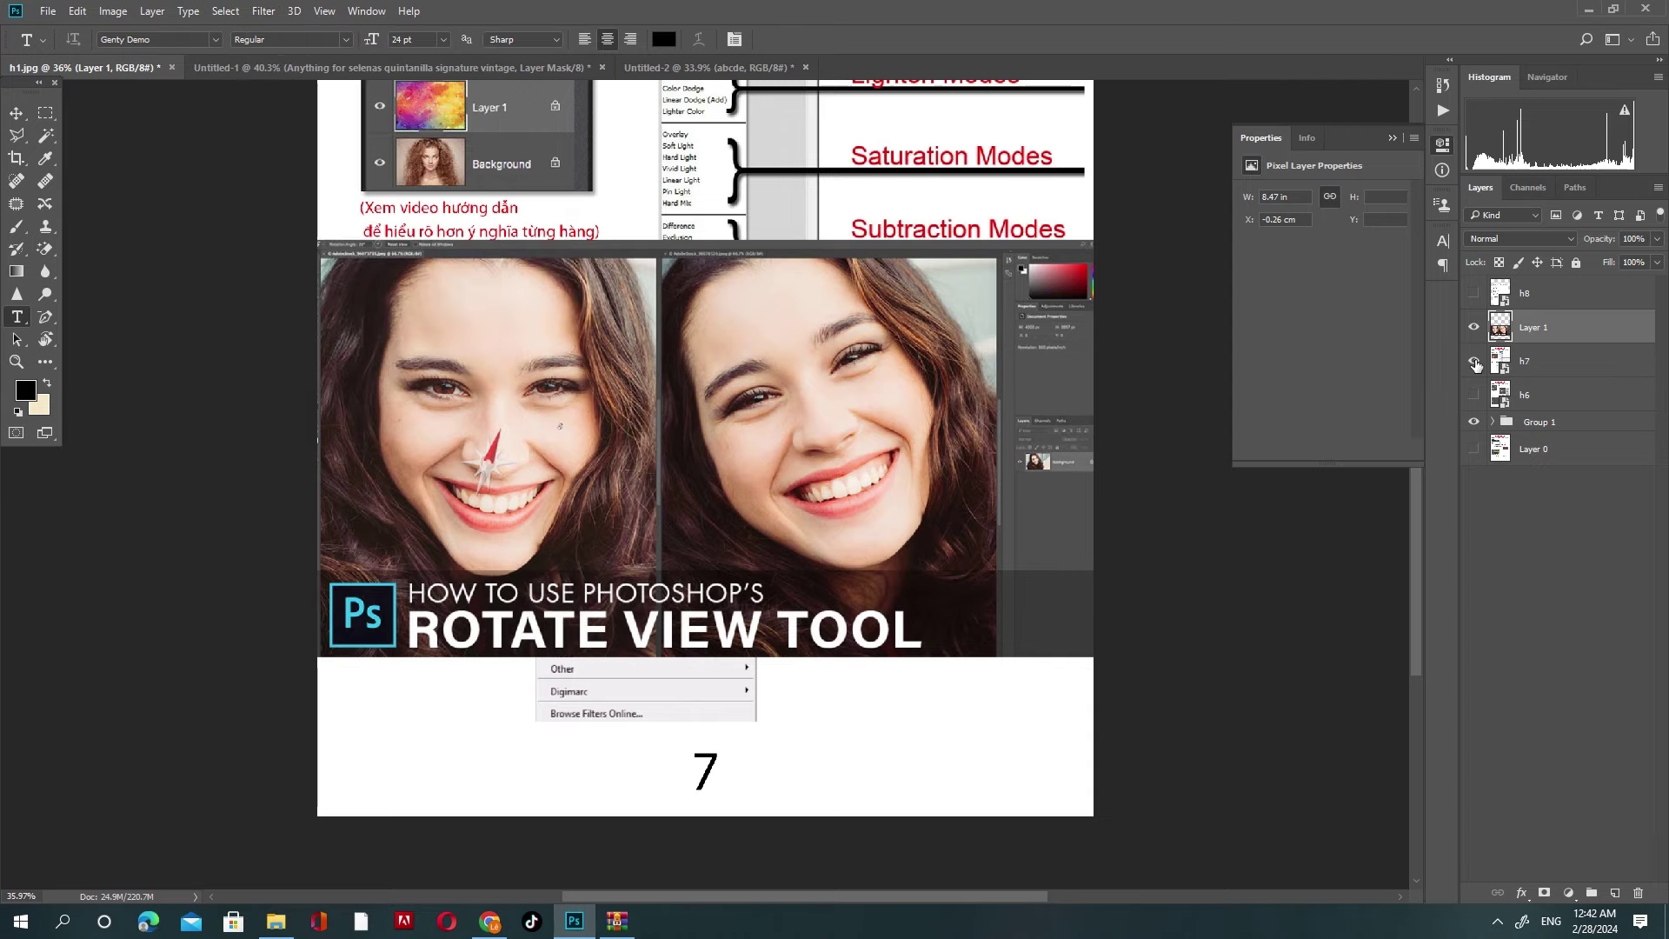
click(1474, 326)
click(1473, 359)
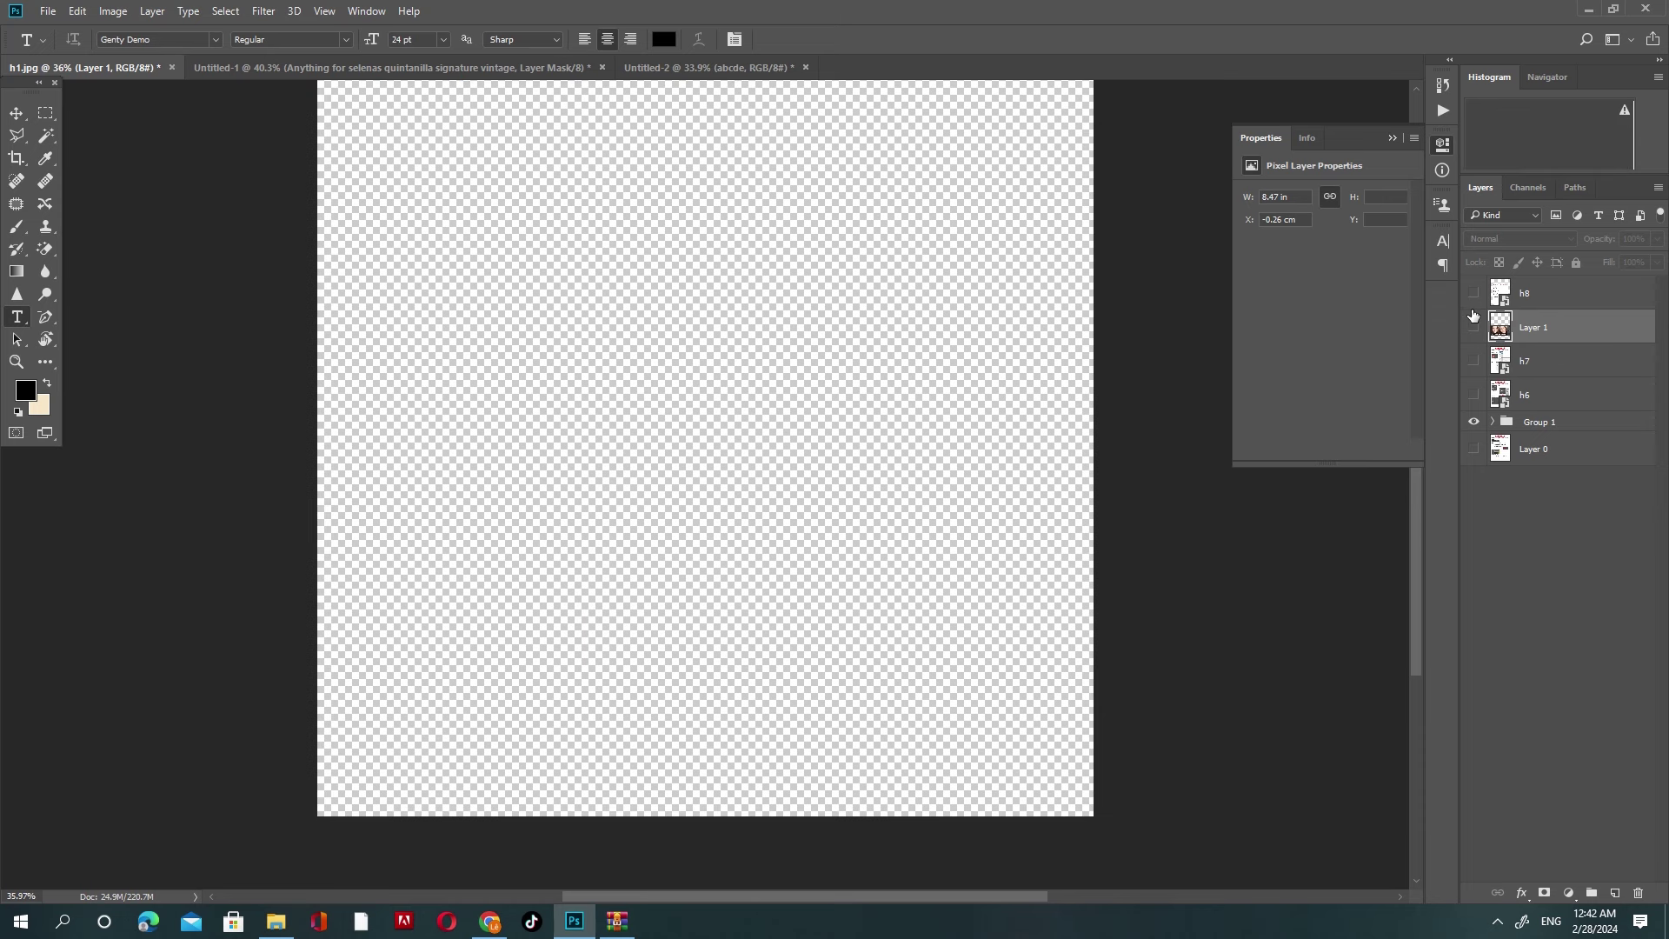
click(1530, 294)
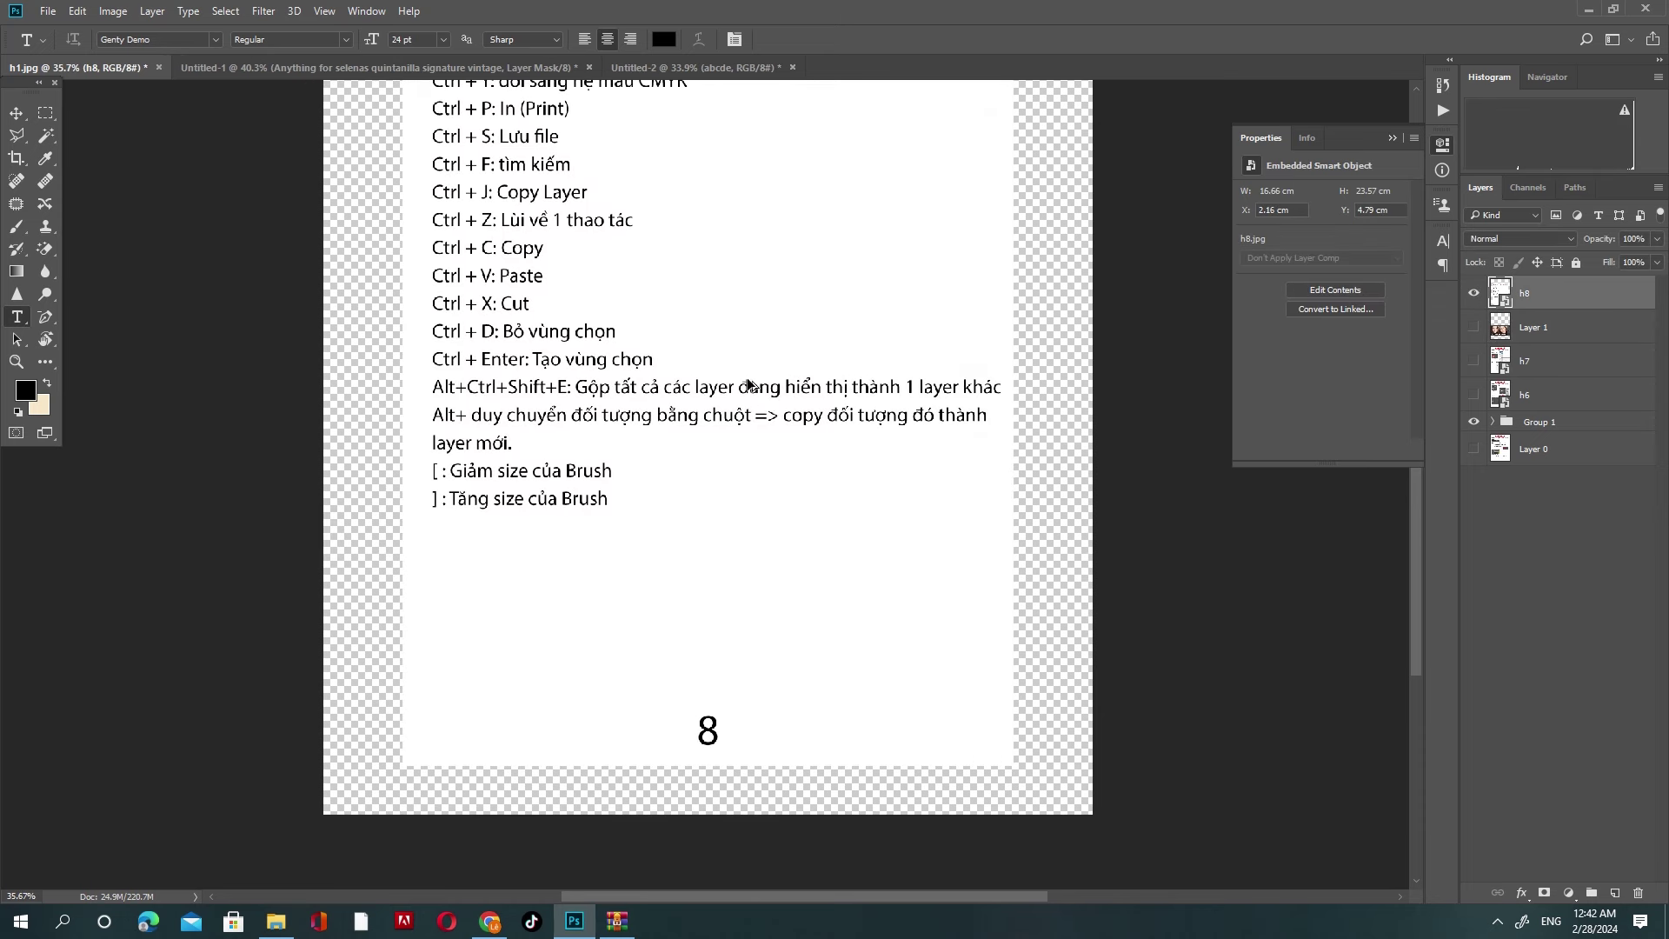
Step: Scale the h8 page with Free Transform to fill the canvas, then zoom in
scroll(746, 417, down, 2)
scroll(745, 417, down, 2)
key(v)
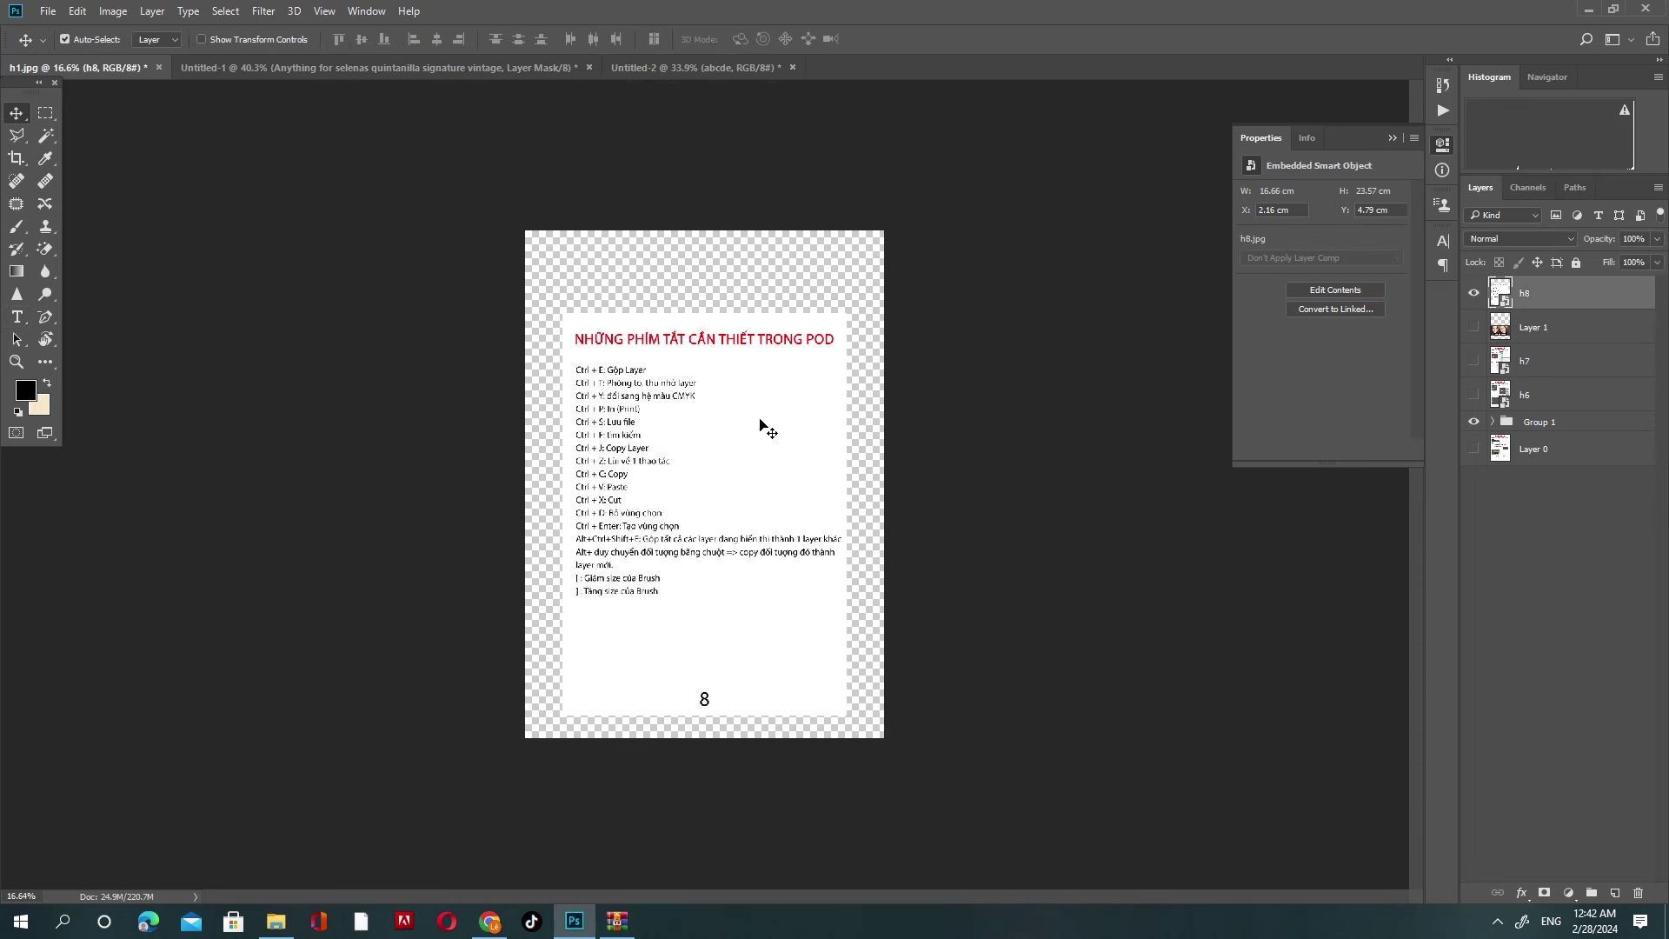
drag(762, 434, 763, 406)
key(ctrl+t)
drag(847, 715, 882, 736)
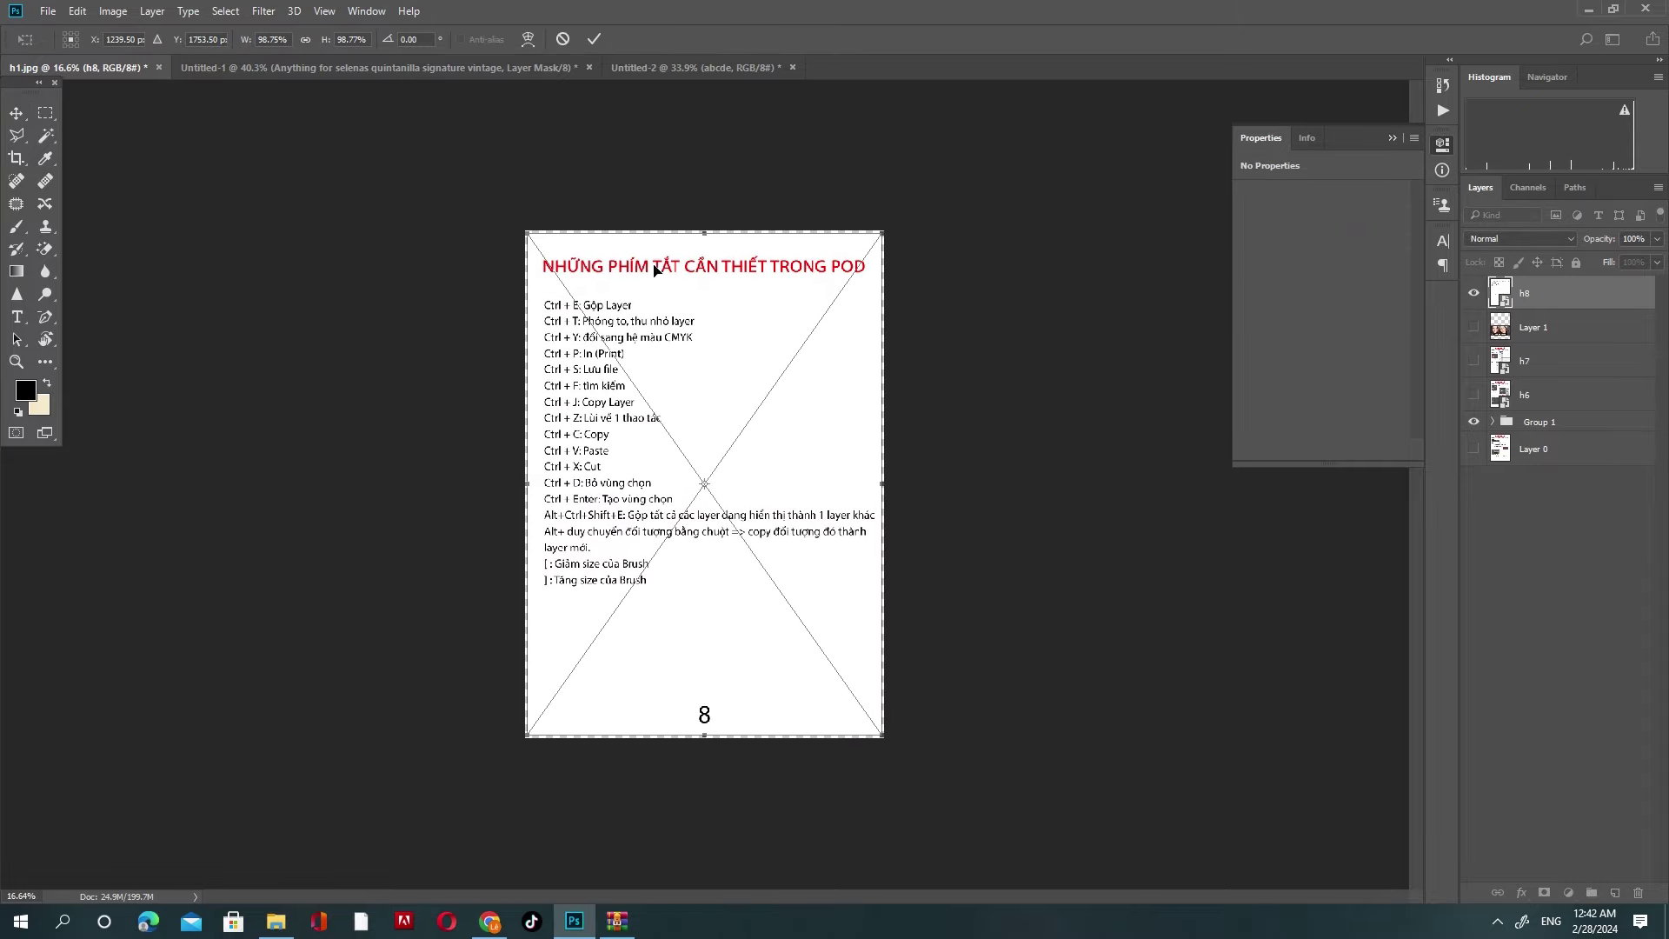
drag(528, 233, 523, 228)
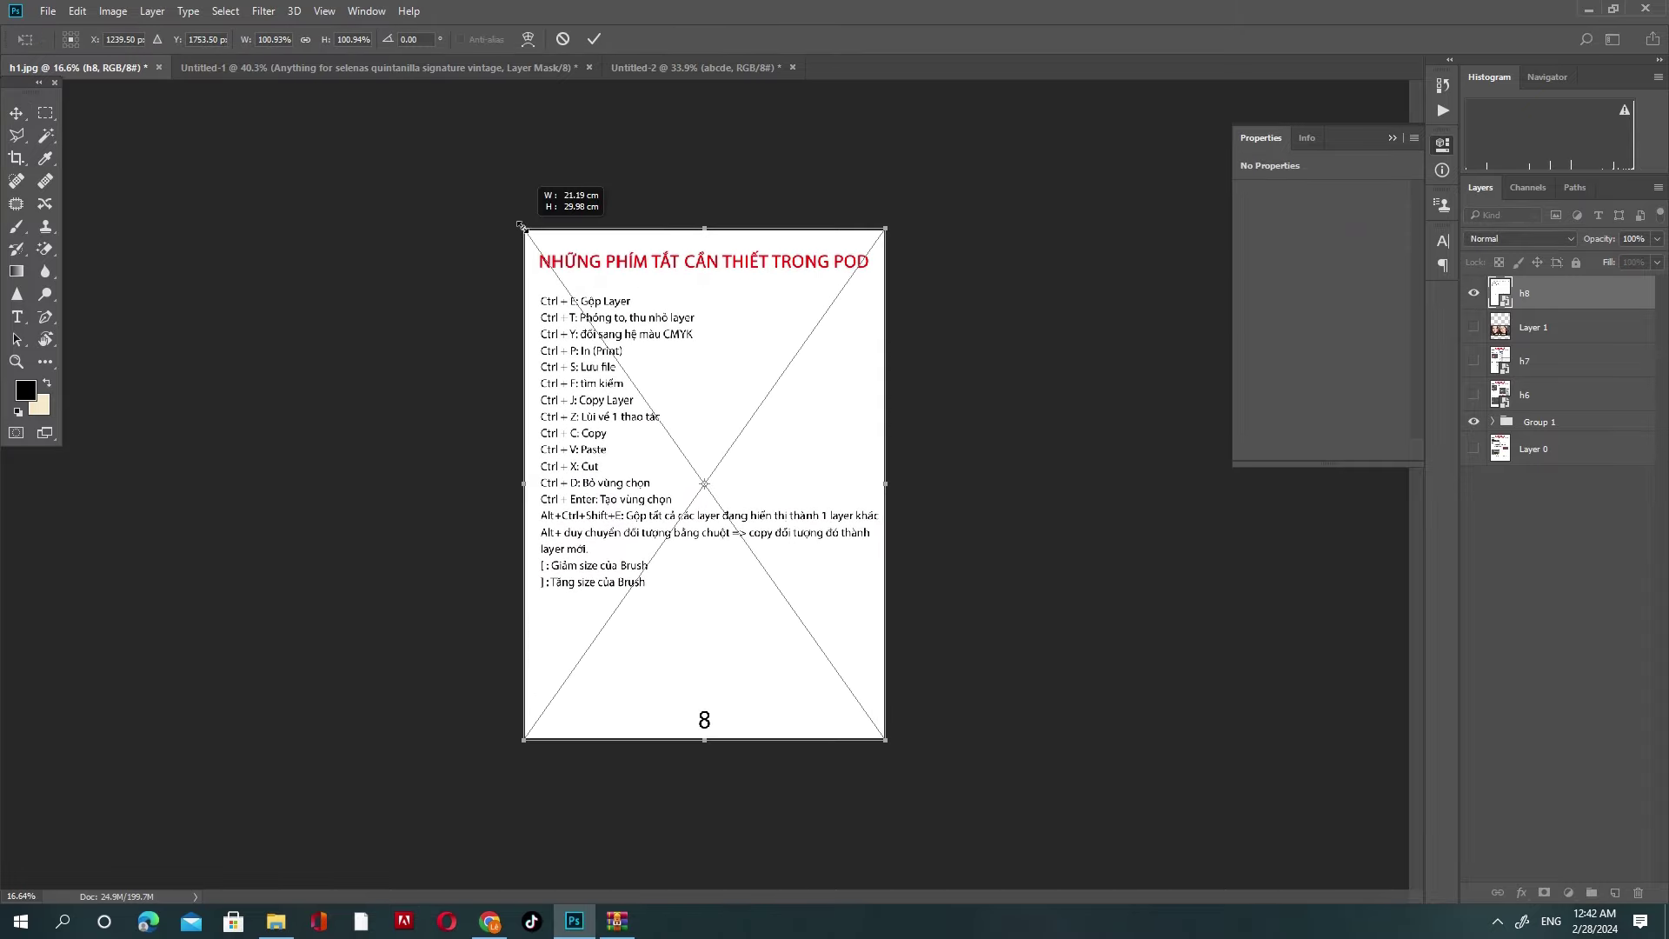
click(594, 38)
scroll(668, 517, down, 1)
scroll(668, 516, up, 1)
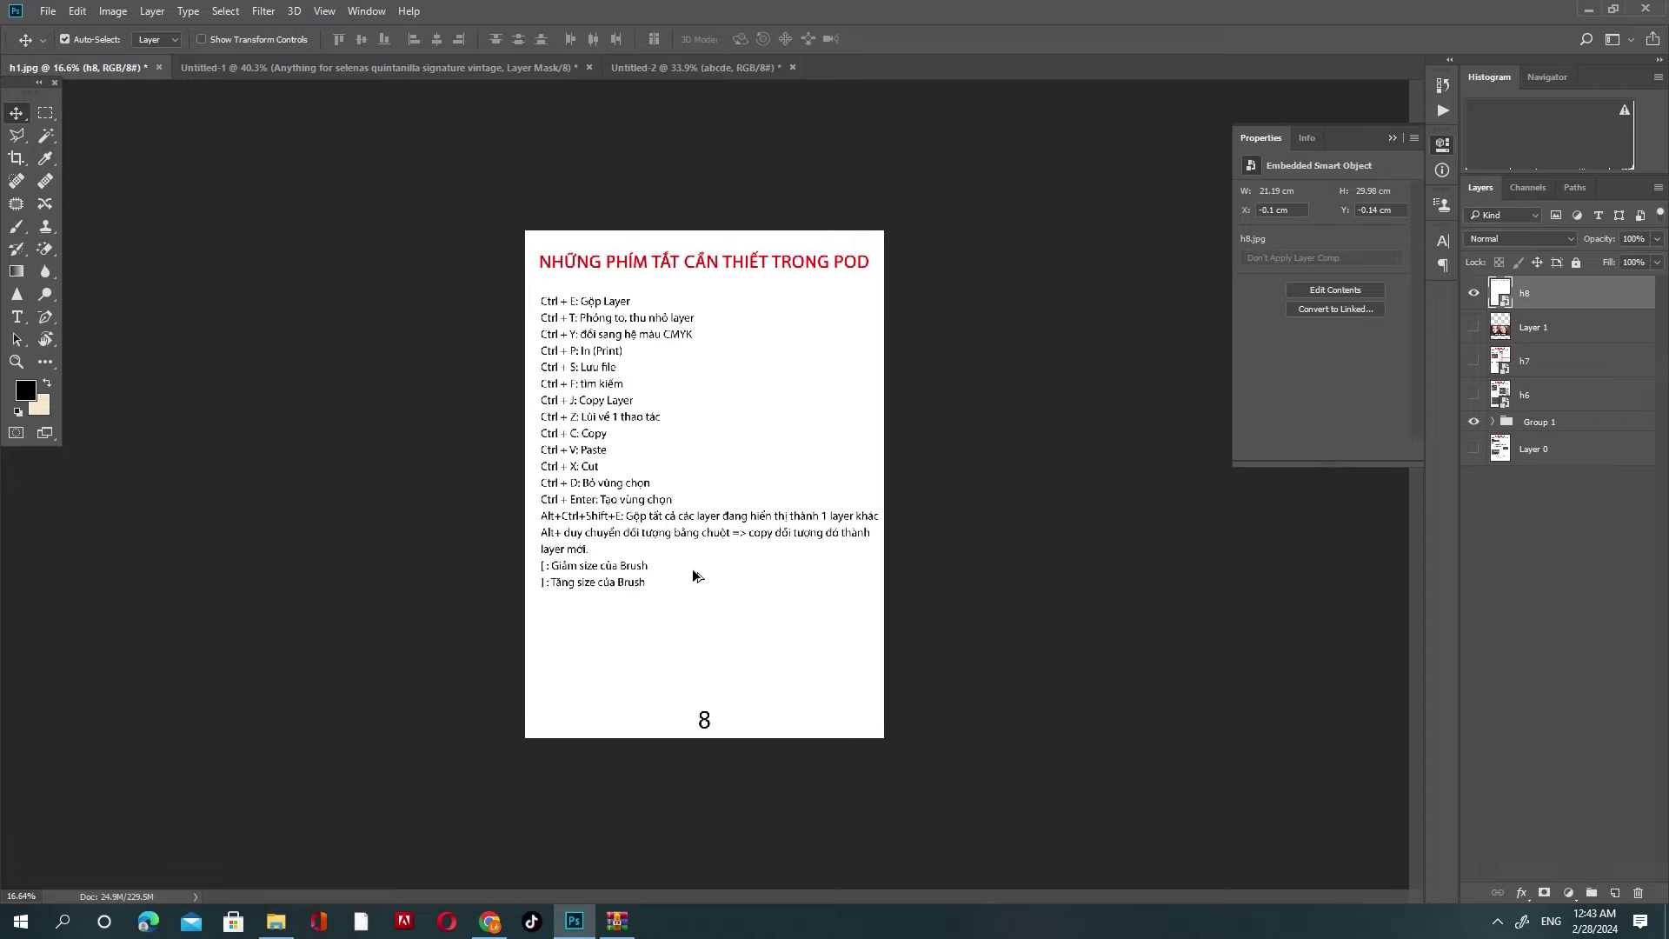
key(z)
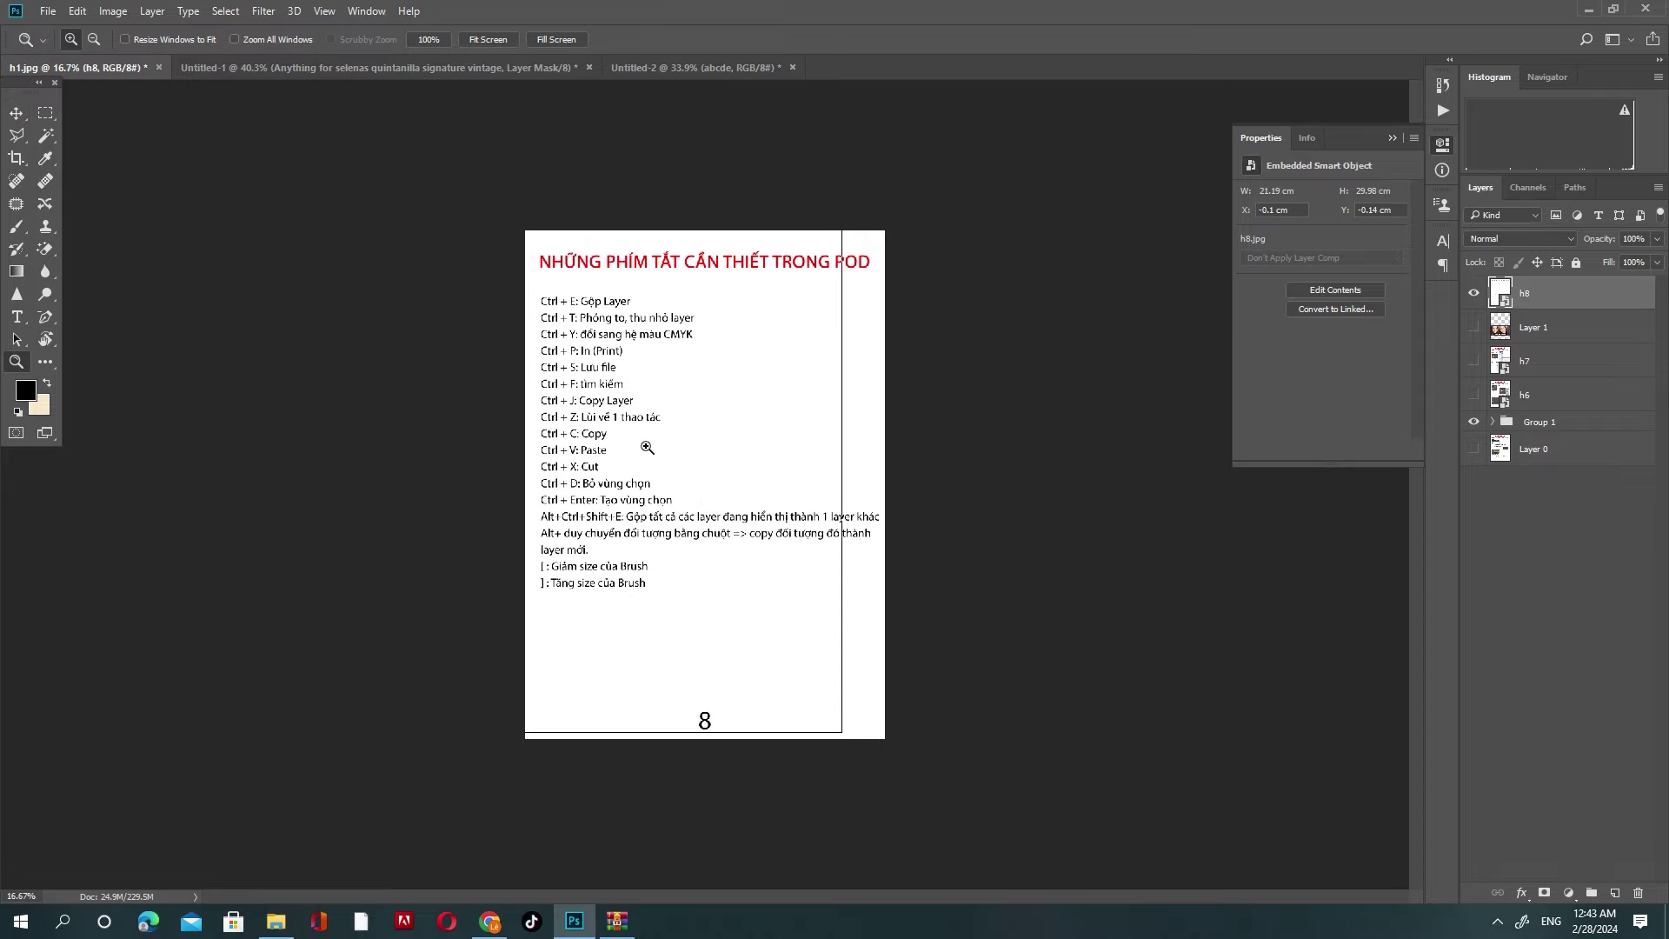
click(647, 447)
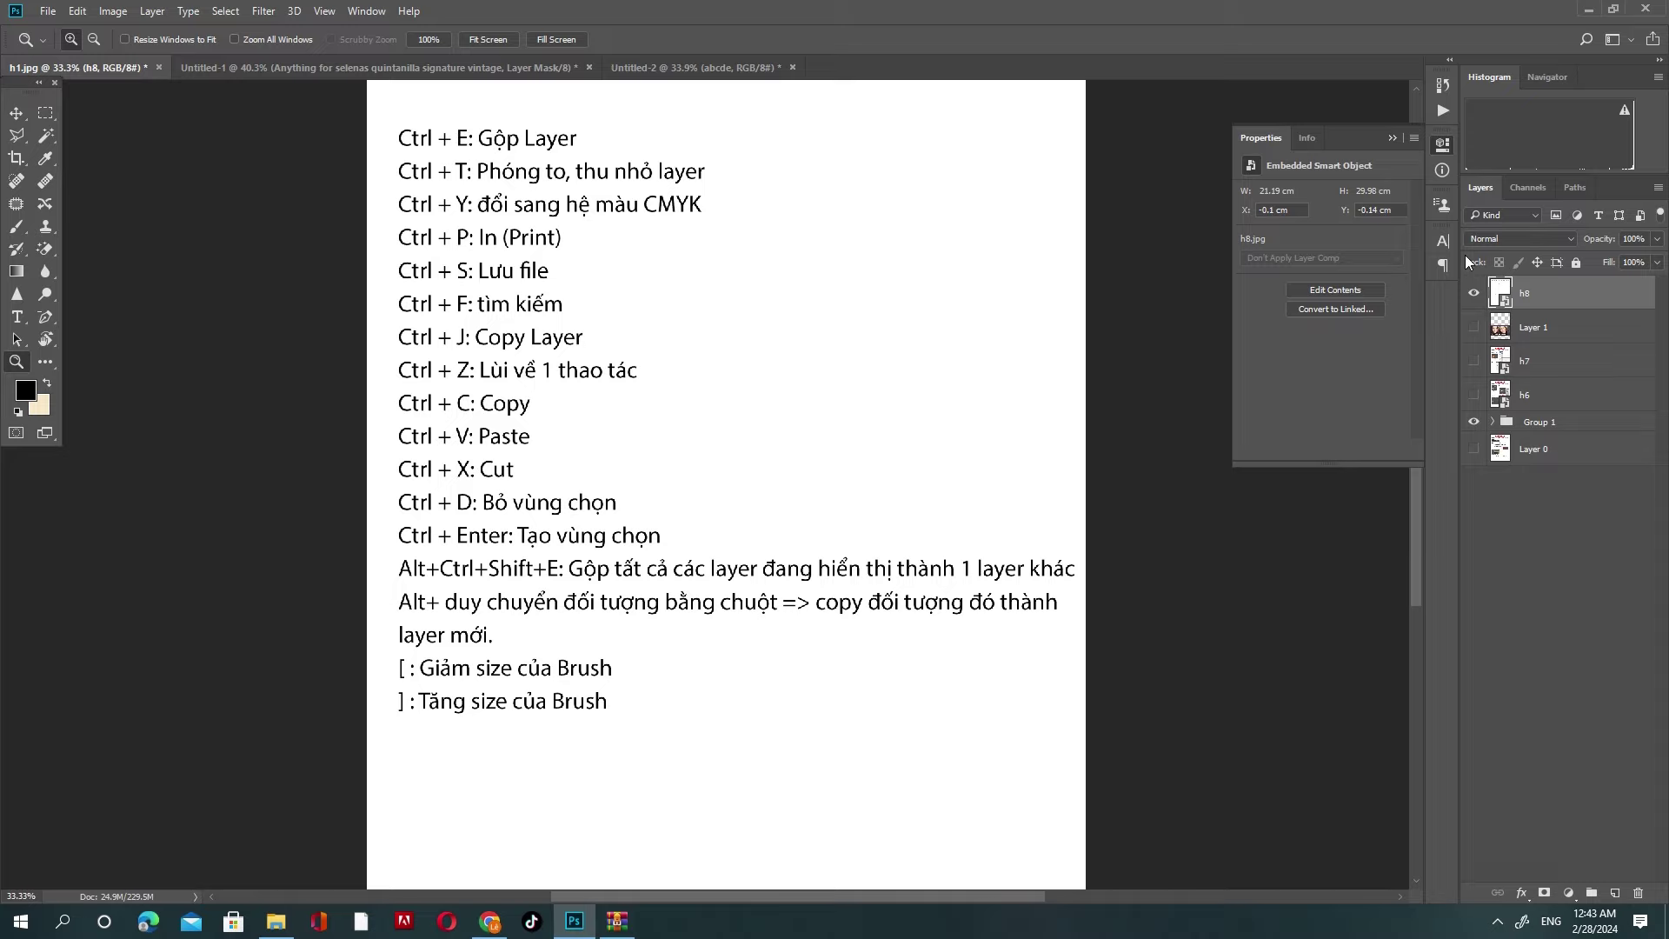
Step: Merge Layer 1, h7 and h6 with Ctrl+E, turn on CMYK proofing, and marquee an area
click(1576, 335)
click(1474, 325)
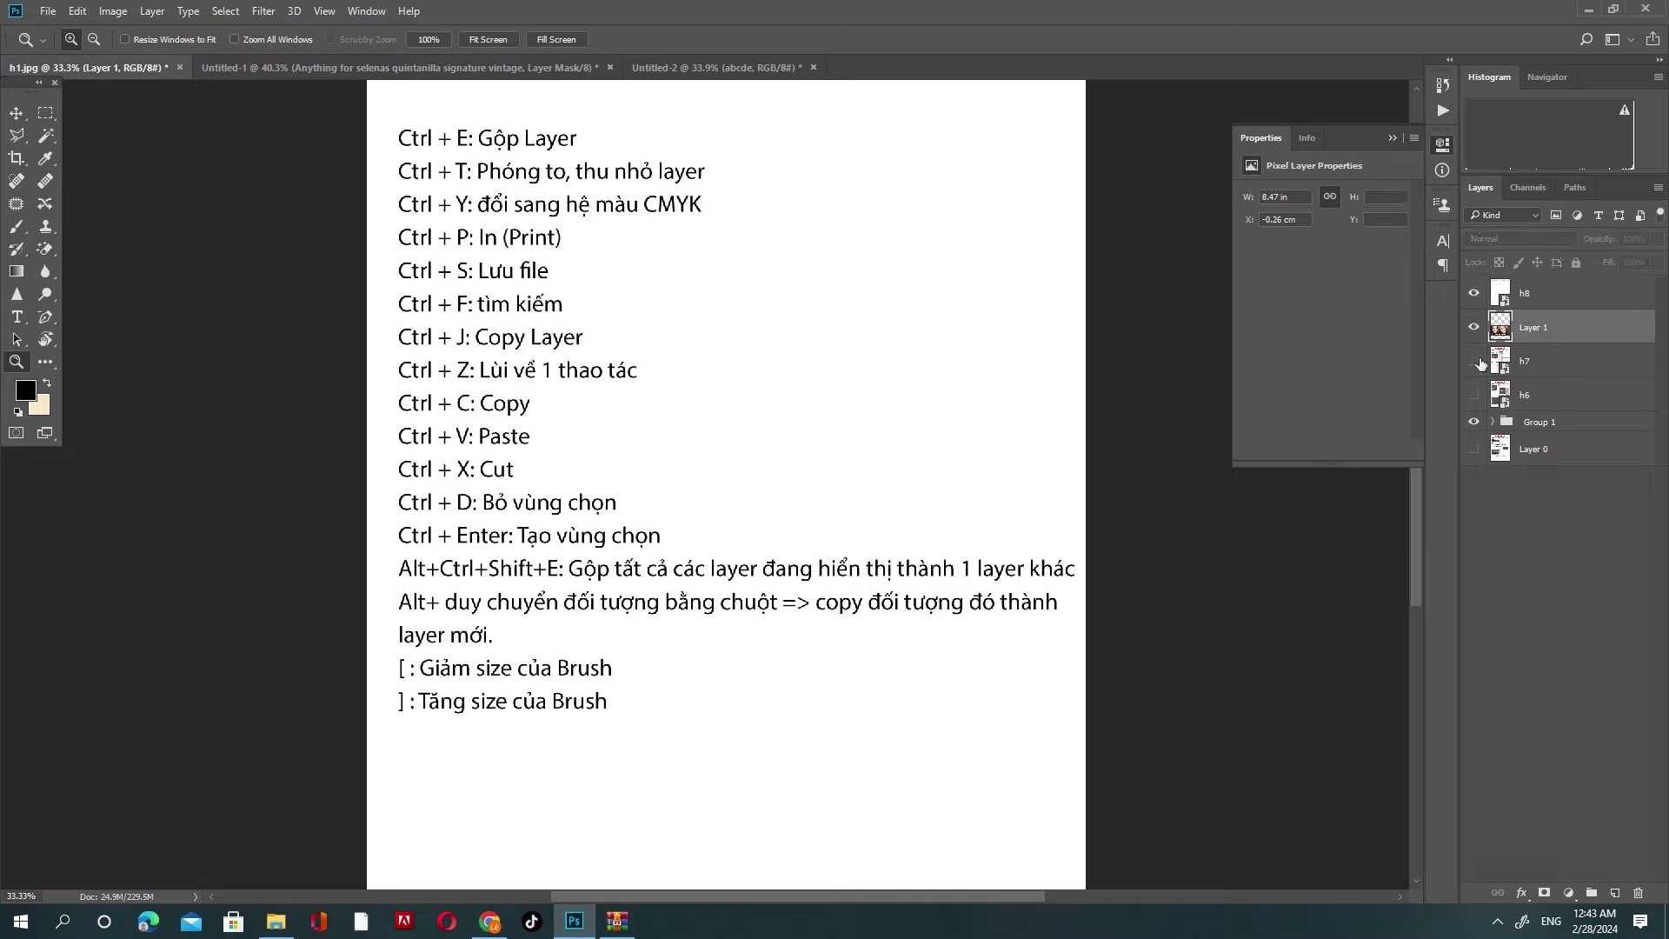
click(1548, 369)
click(1543, 401)
shift+click(1552, 329)
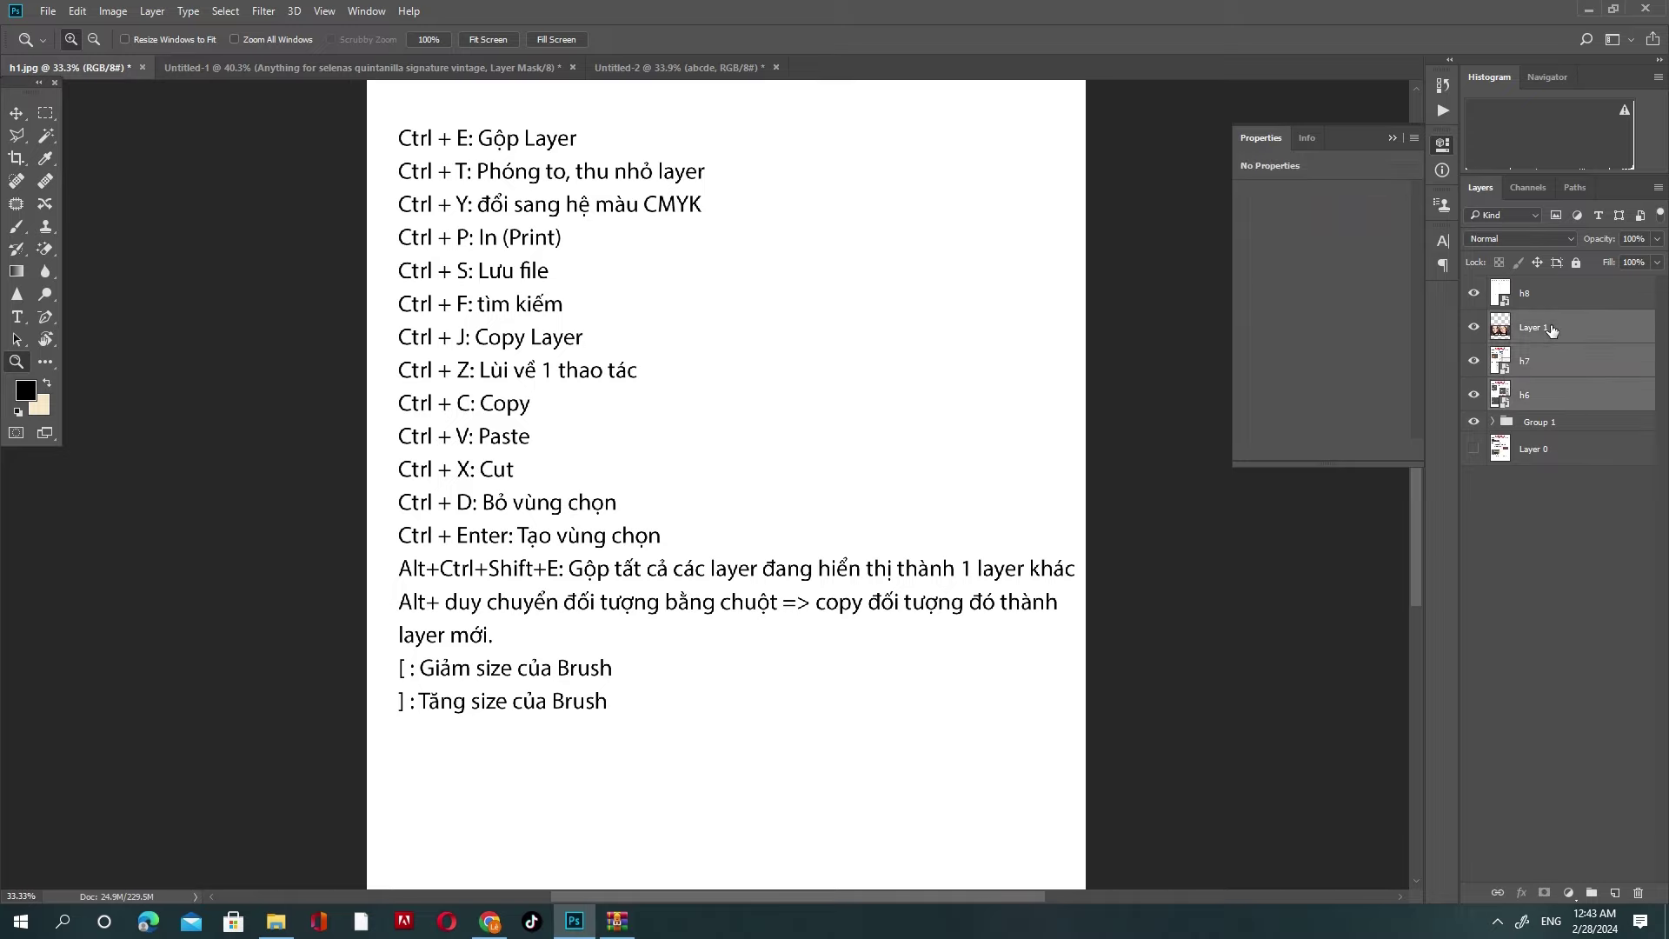
key(ctrl+e)
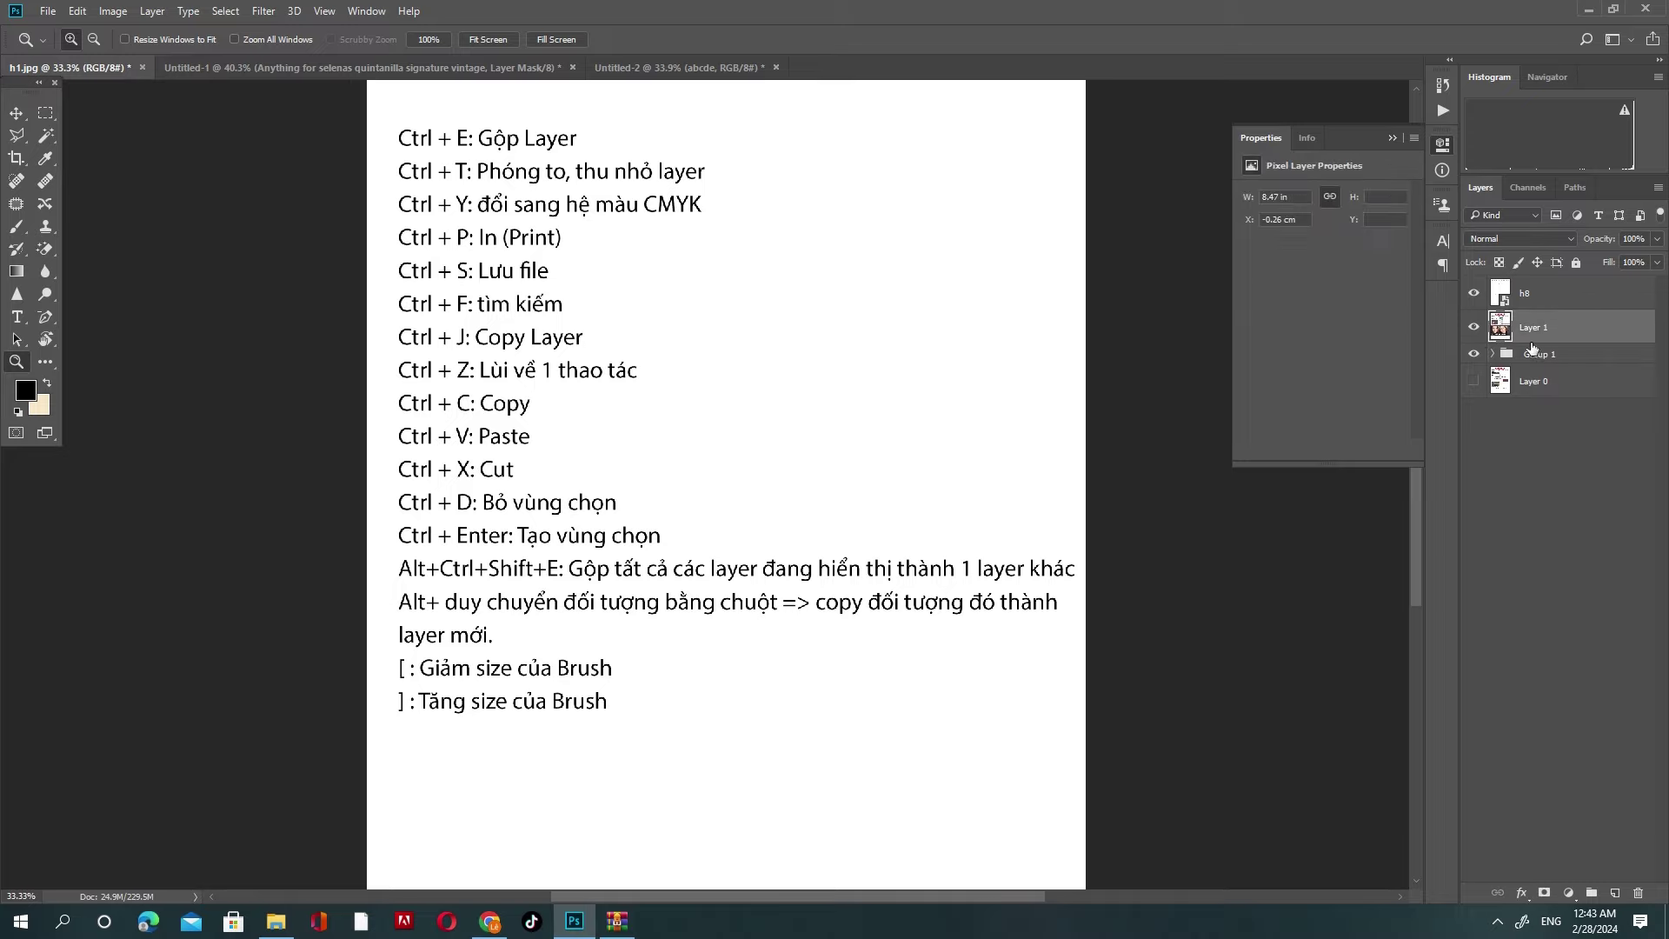
key(ctrl+z)
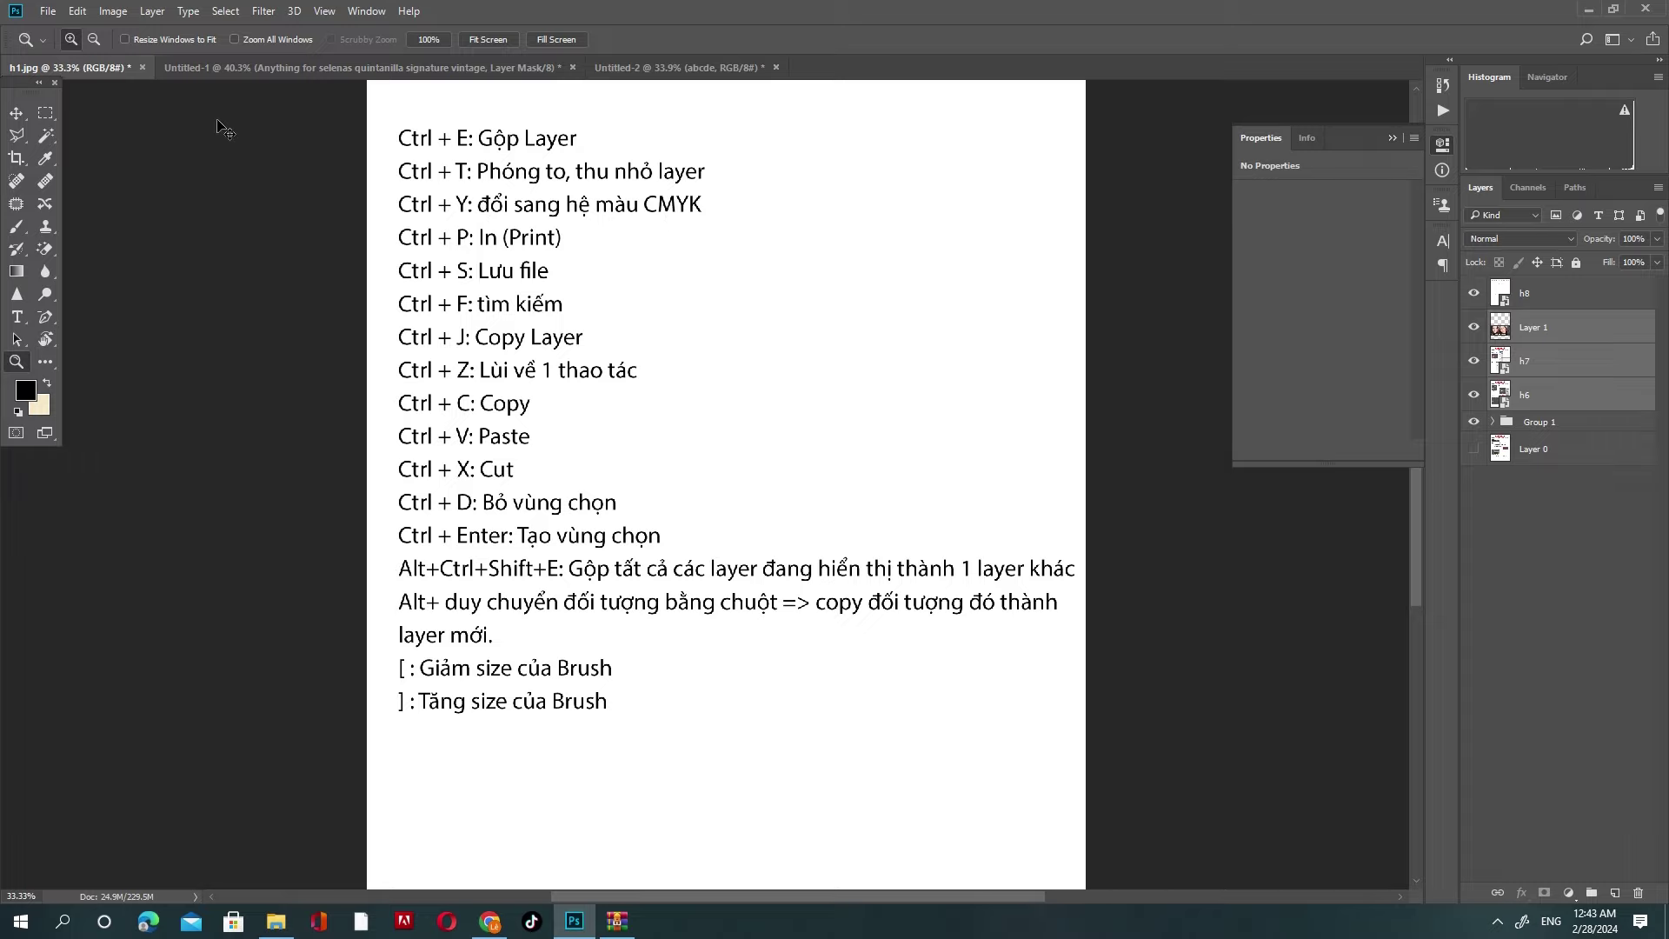
key(ctrl+y)
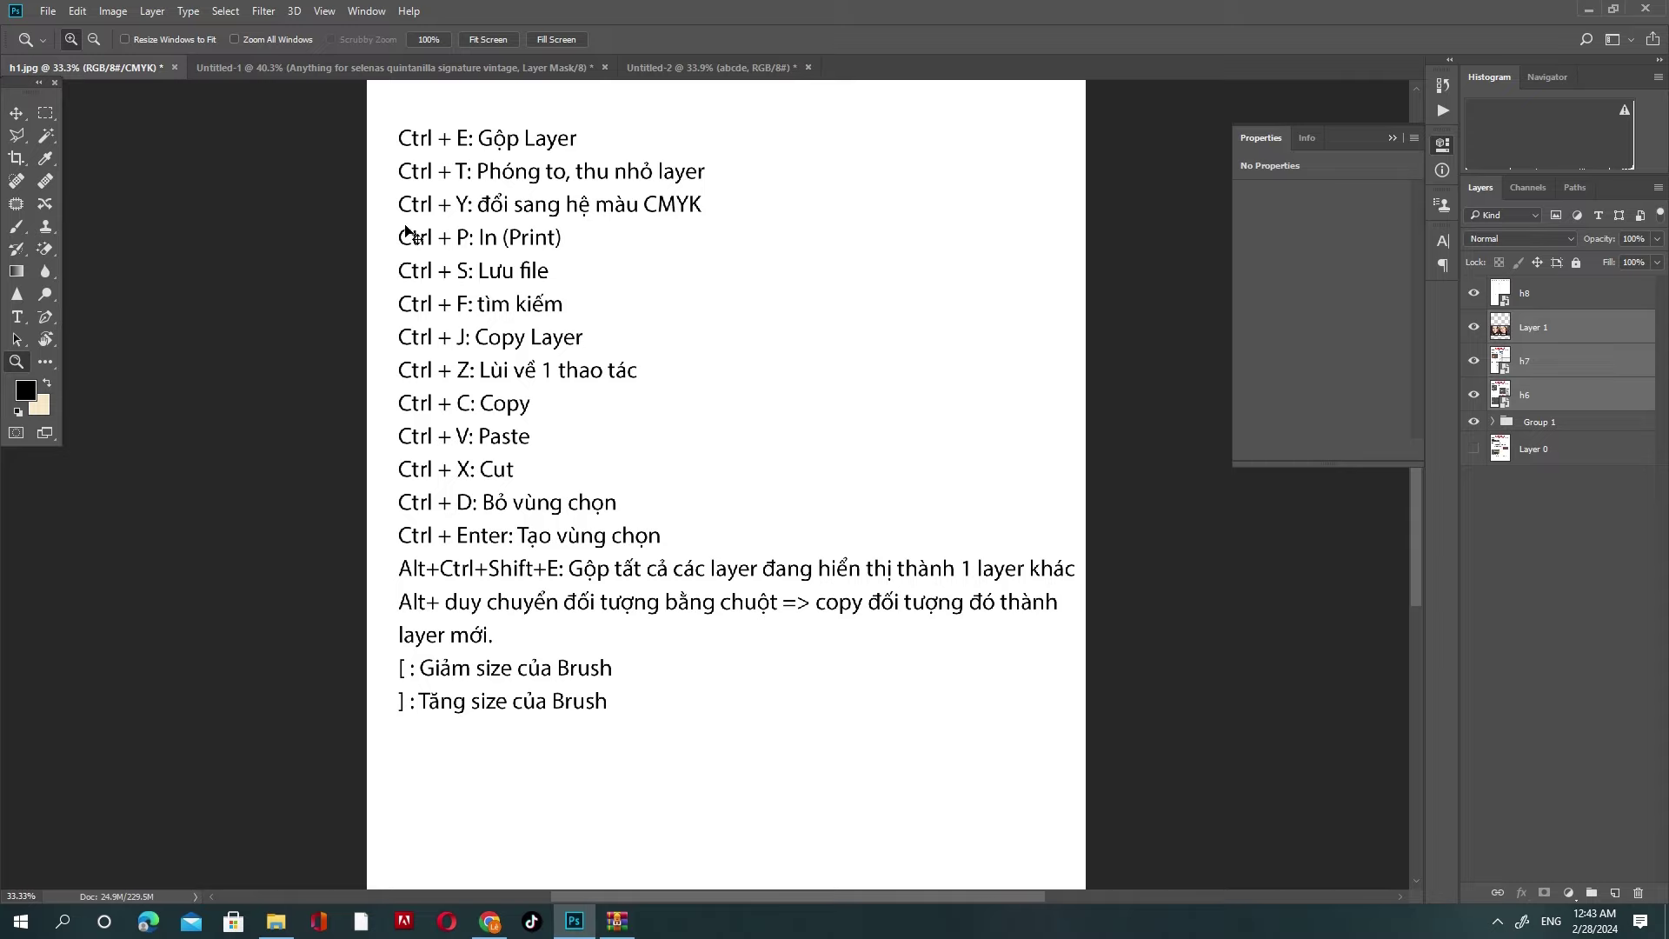
key(ctrl+e)
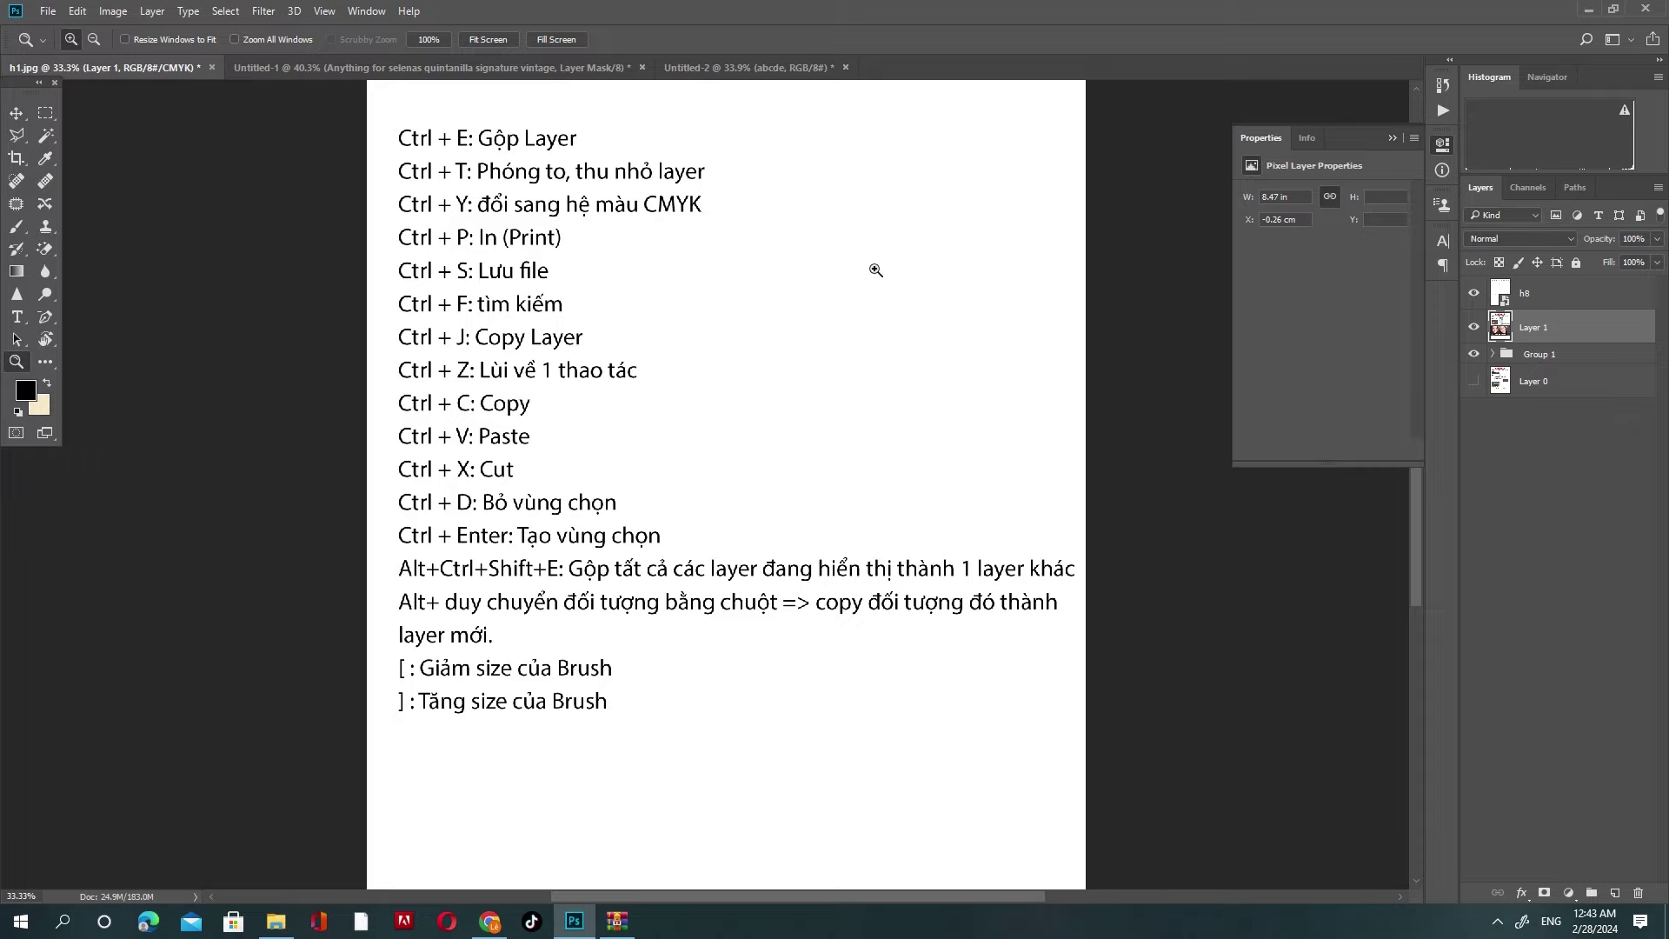
key(m)
drag(762, 231, 1005, 456)
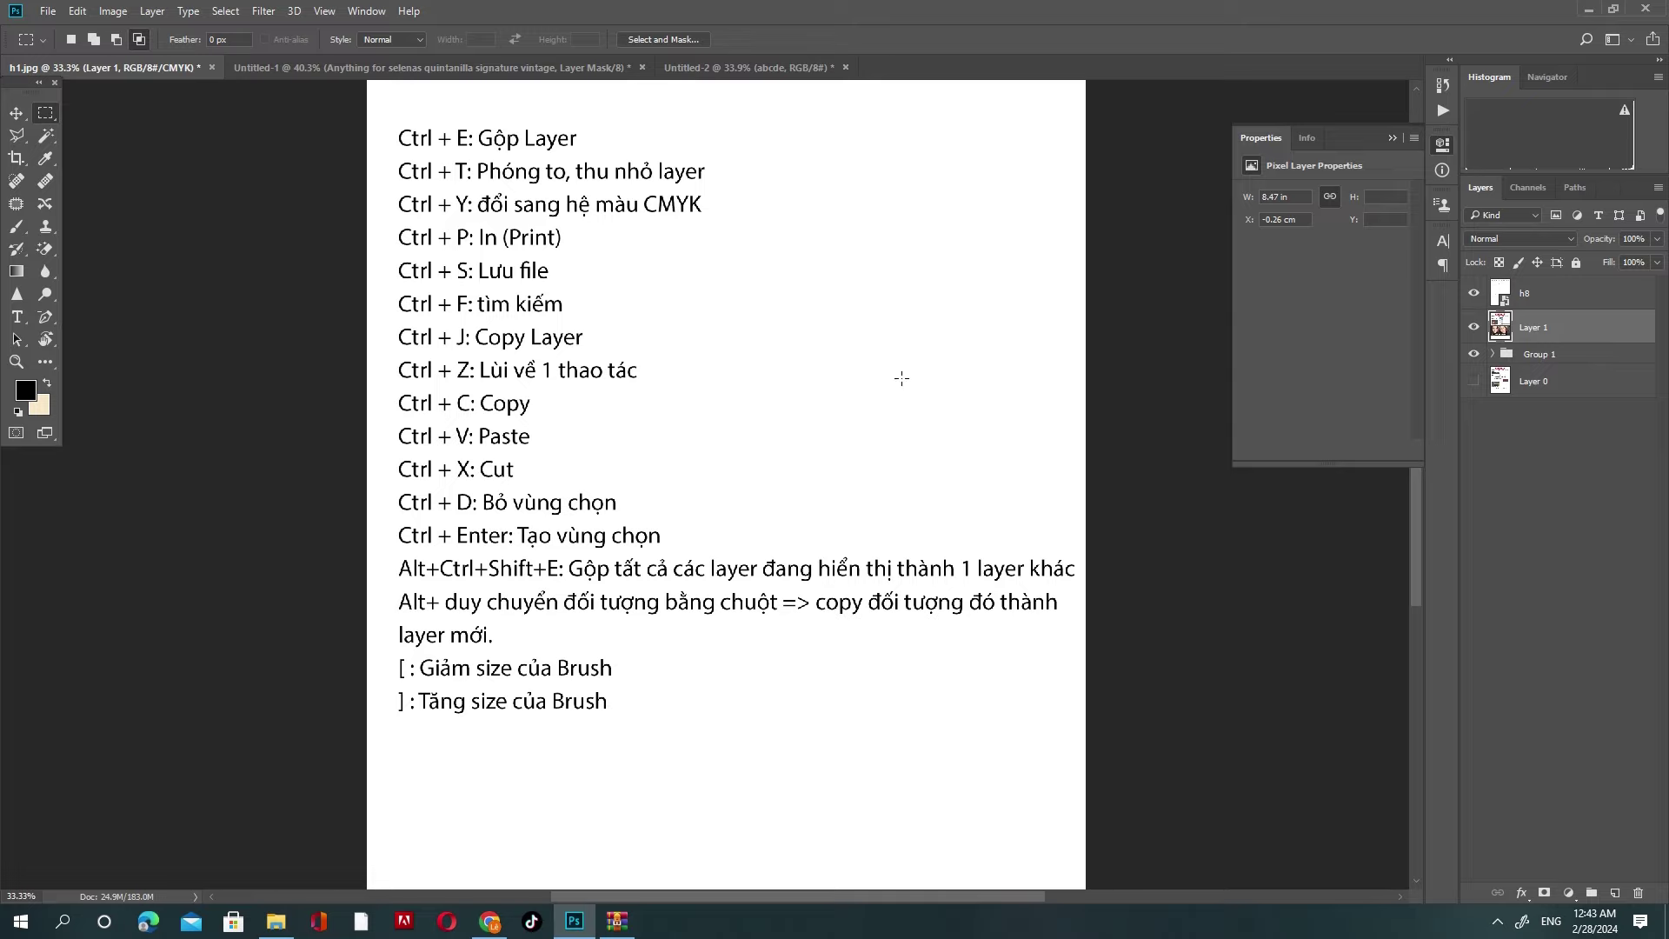
key(p)
click(971, 250)
click(841, 263)
click(789, 324)
drag(859, 442, 896, 442)
drag(1001, 390, 1013, 356)
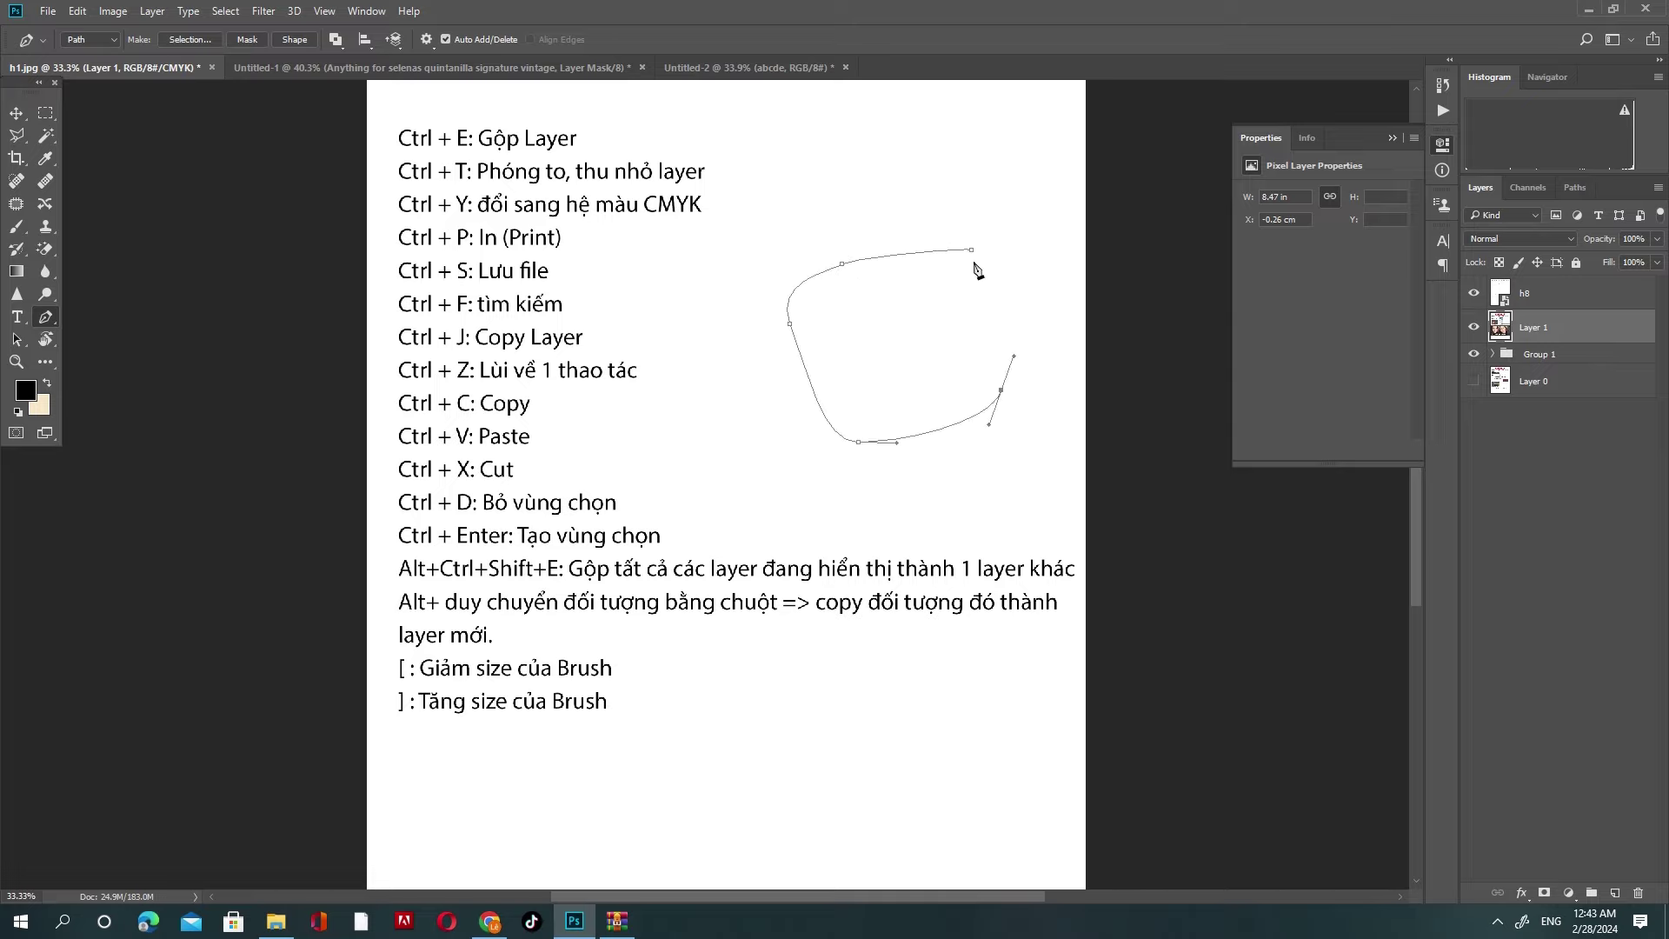
click(972, 251)
key(ctrl+Return)
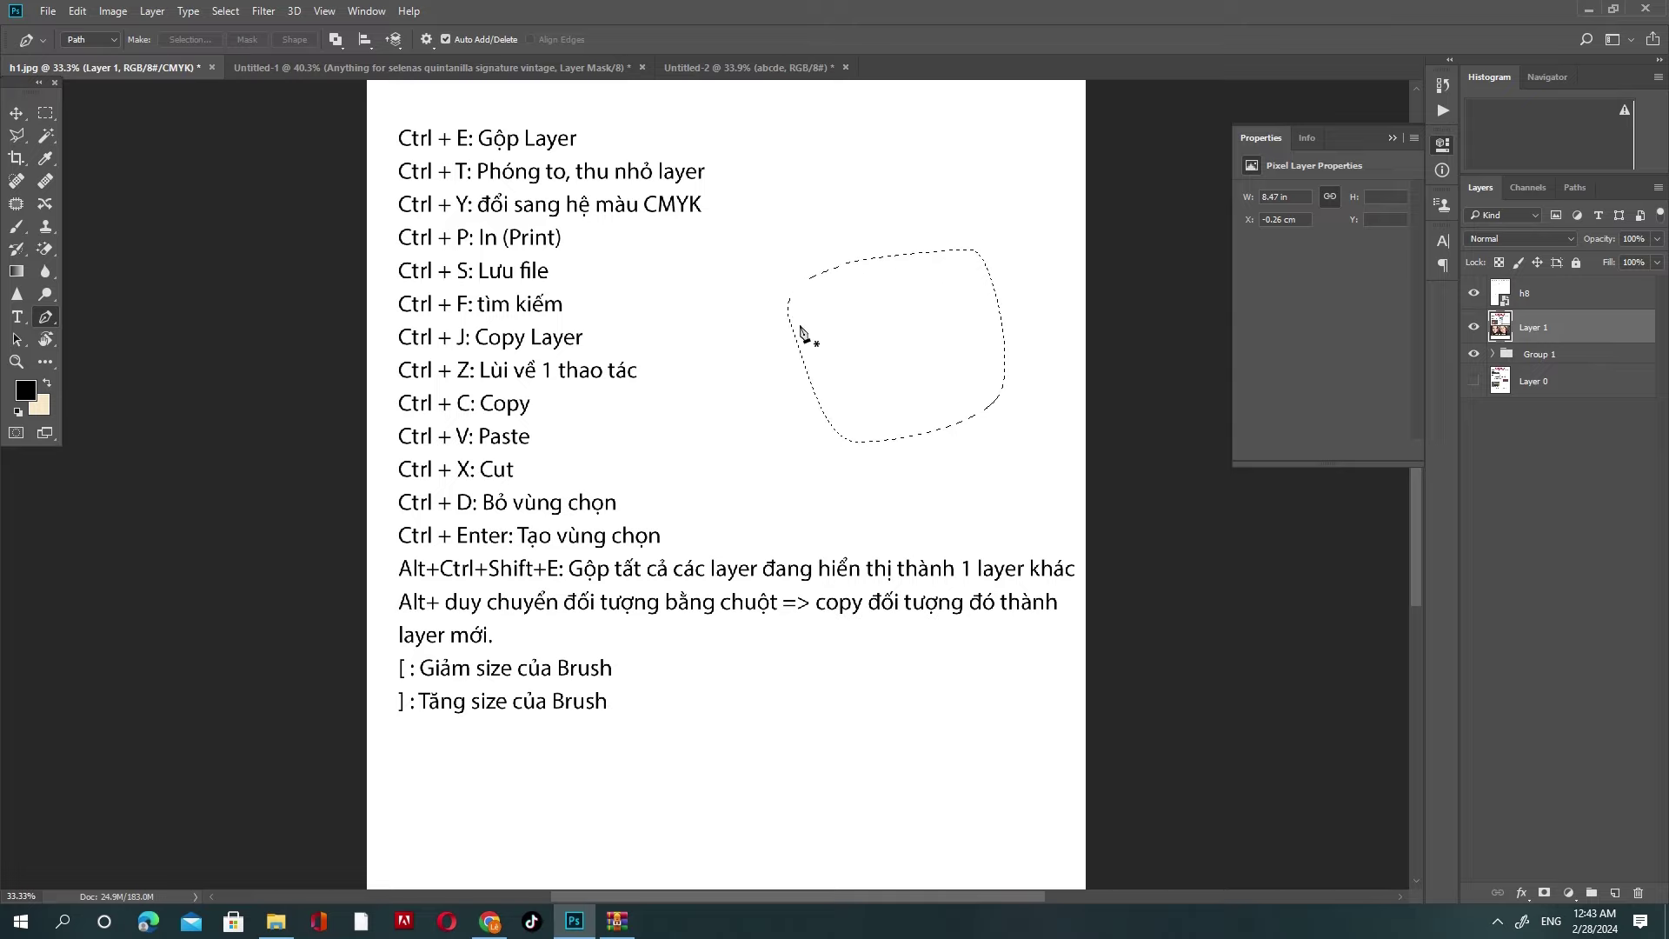
key(ctrl+d)
Step: Stamp the visible Selena layers into Layer 1, hide Background, and shift it left
click(347, 74)
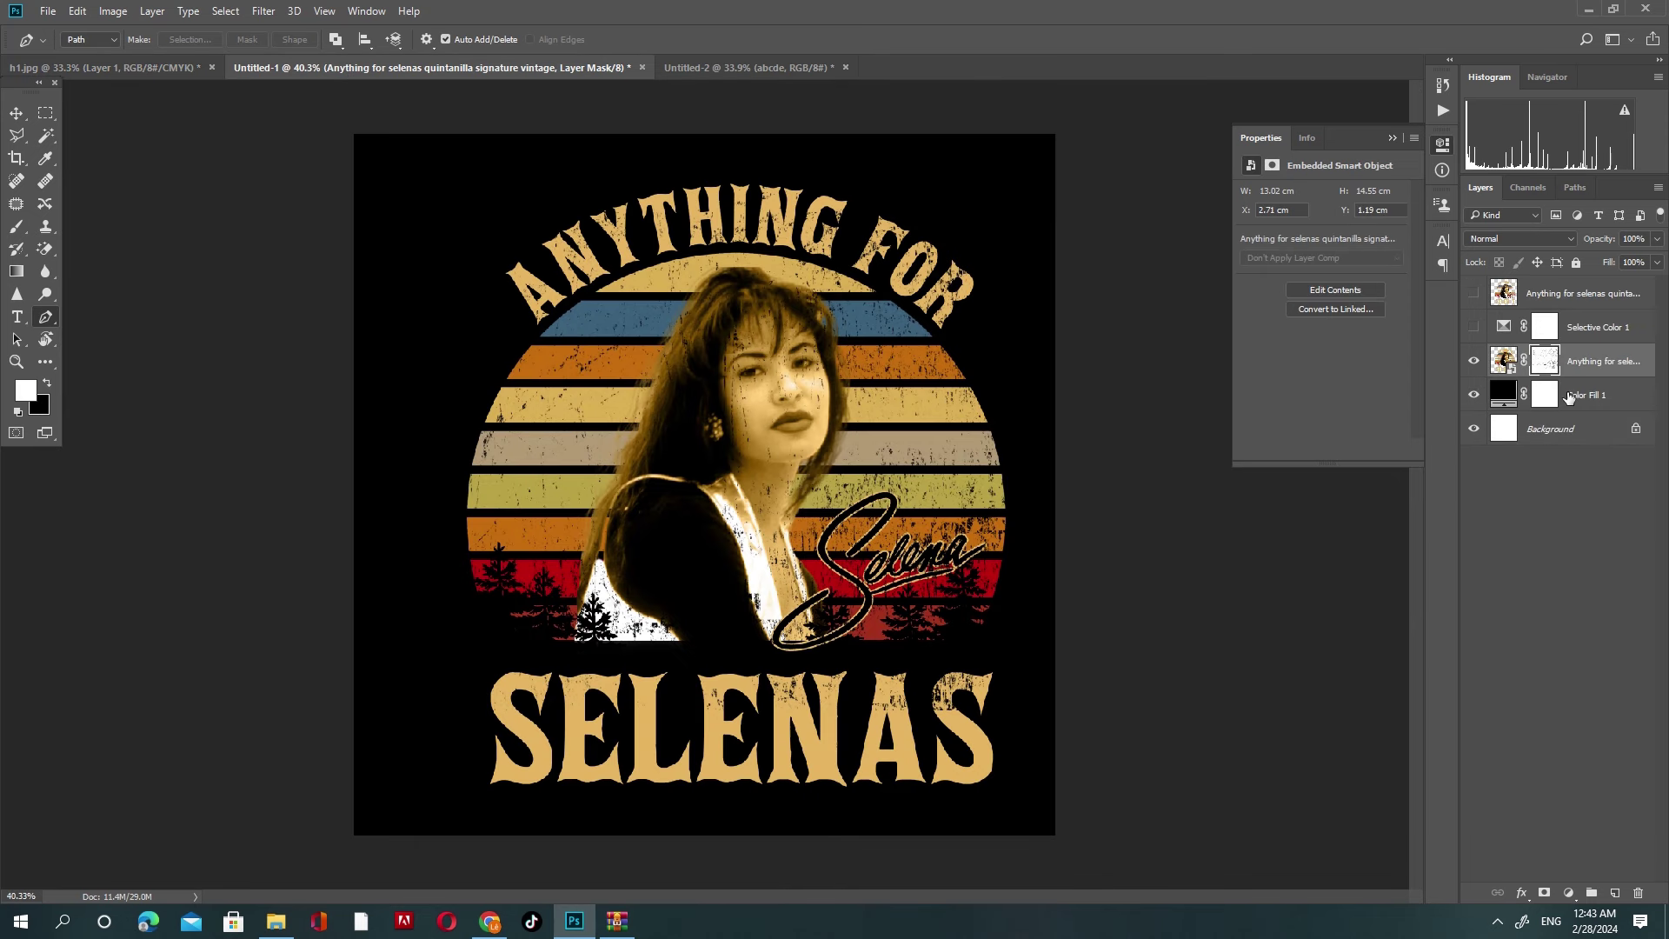
click(1560, 298)
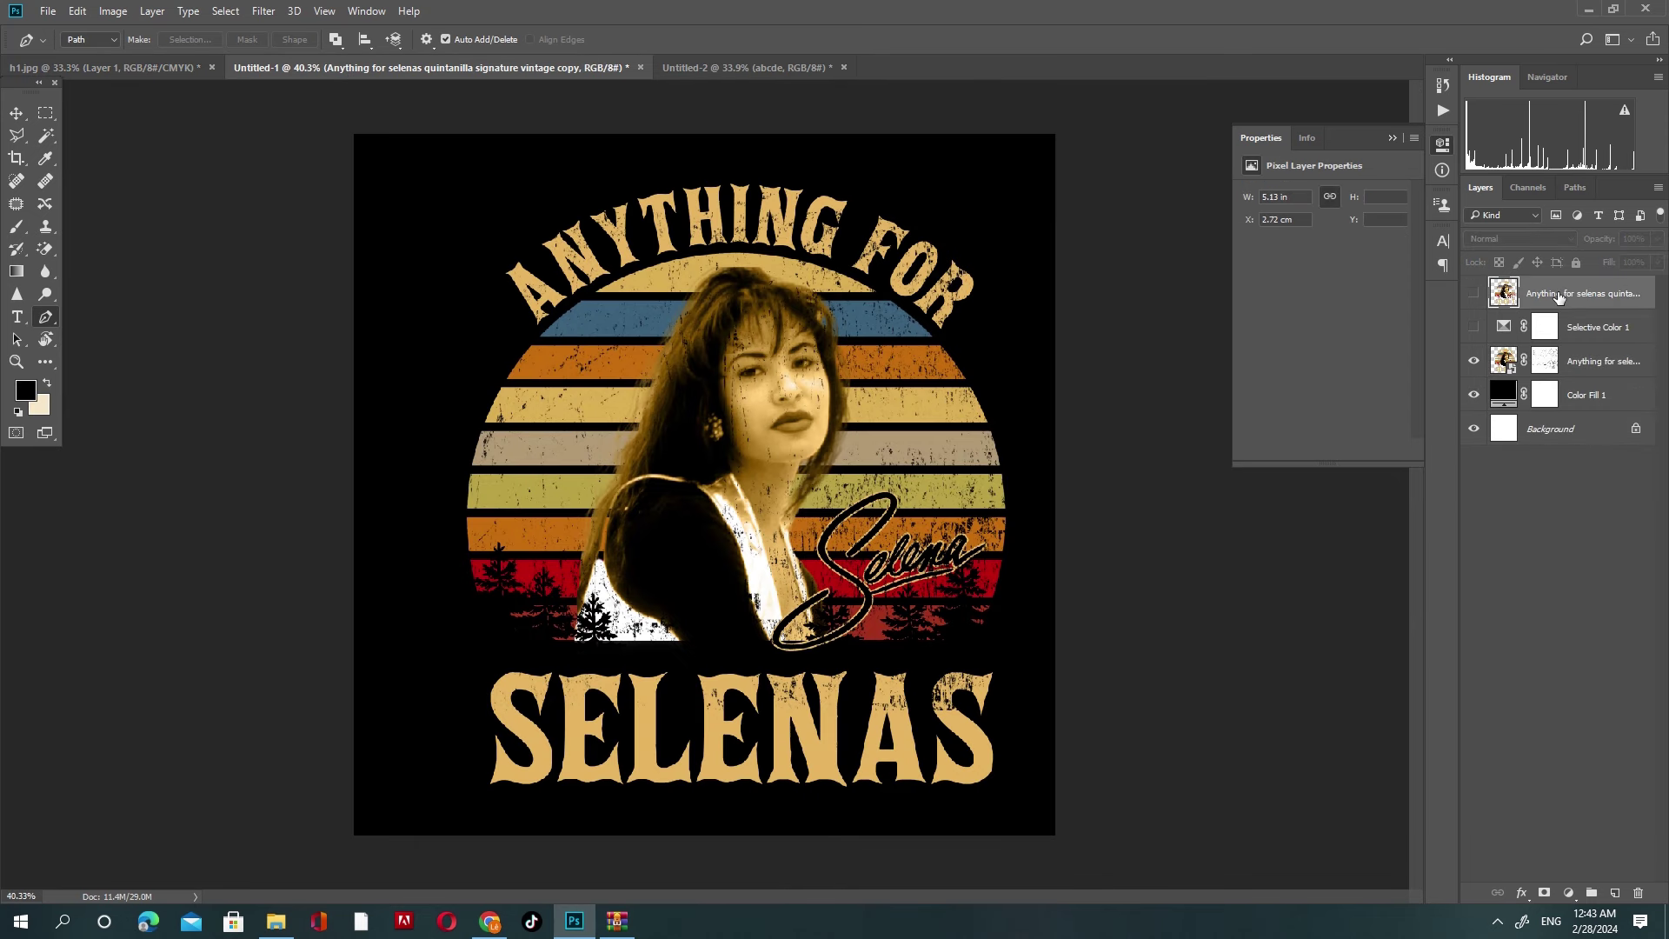
click(1599, 358)
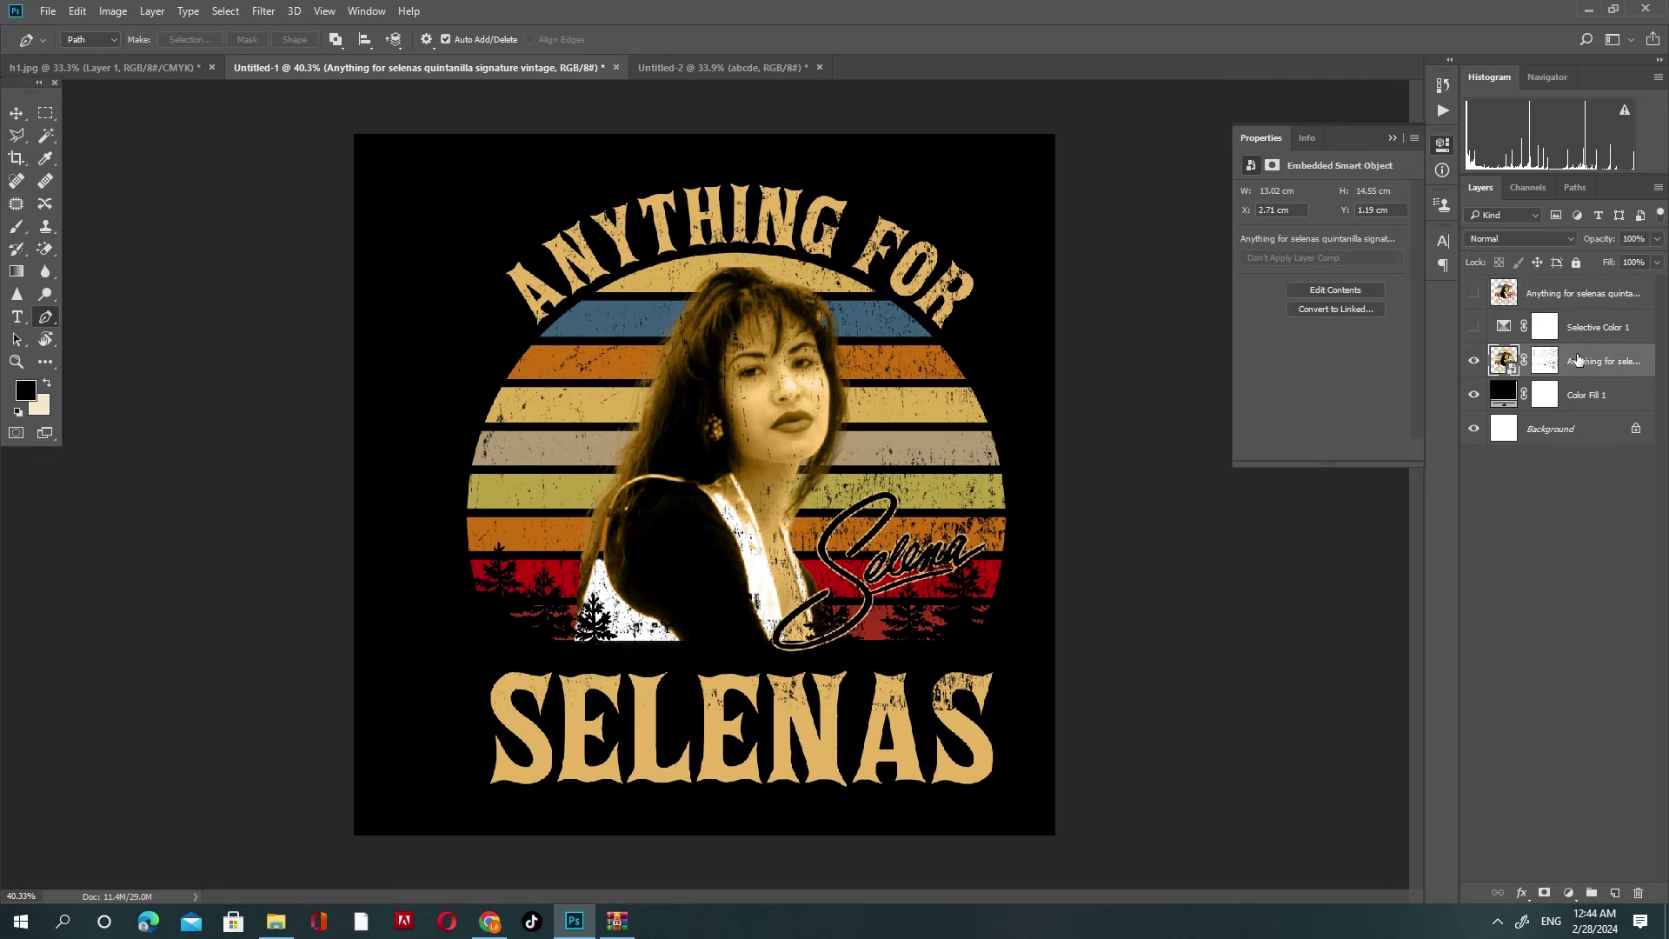
key(ctrl+alt+shift+e)
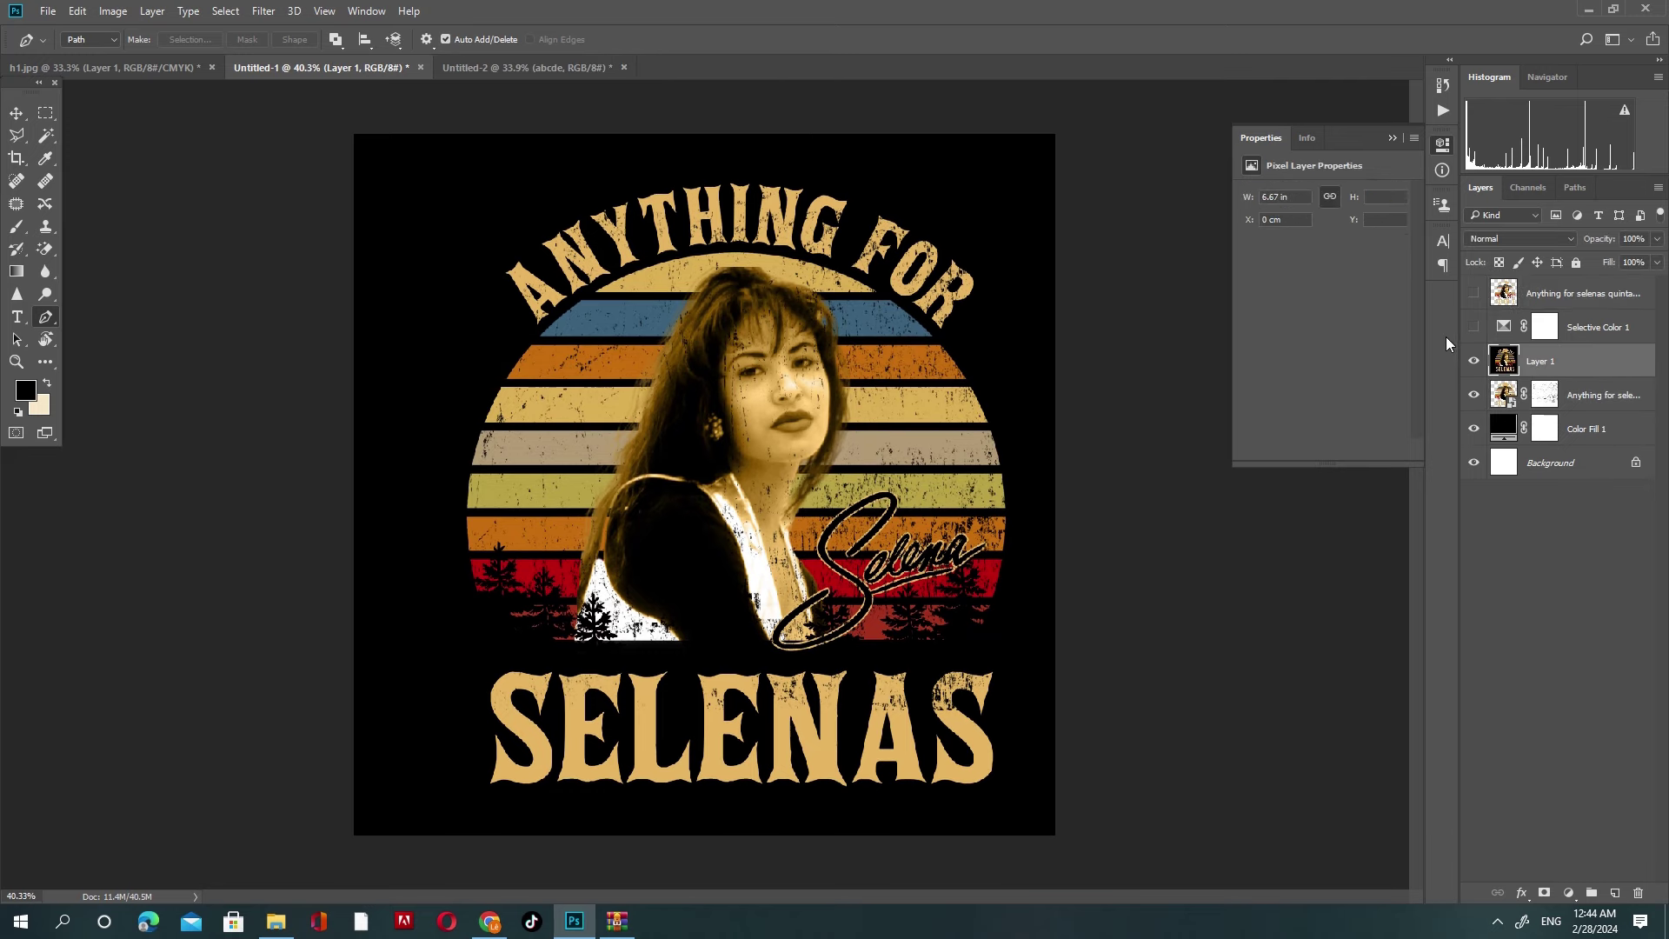
click(1473, 463)
key(ctrl+t)
drag(866, 536, 830, 554)
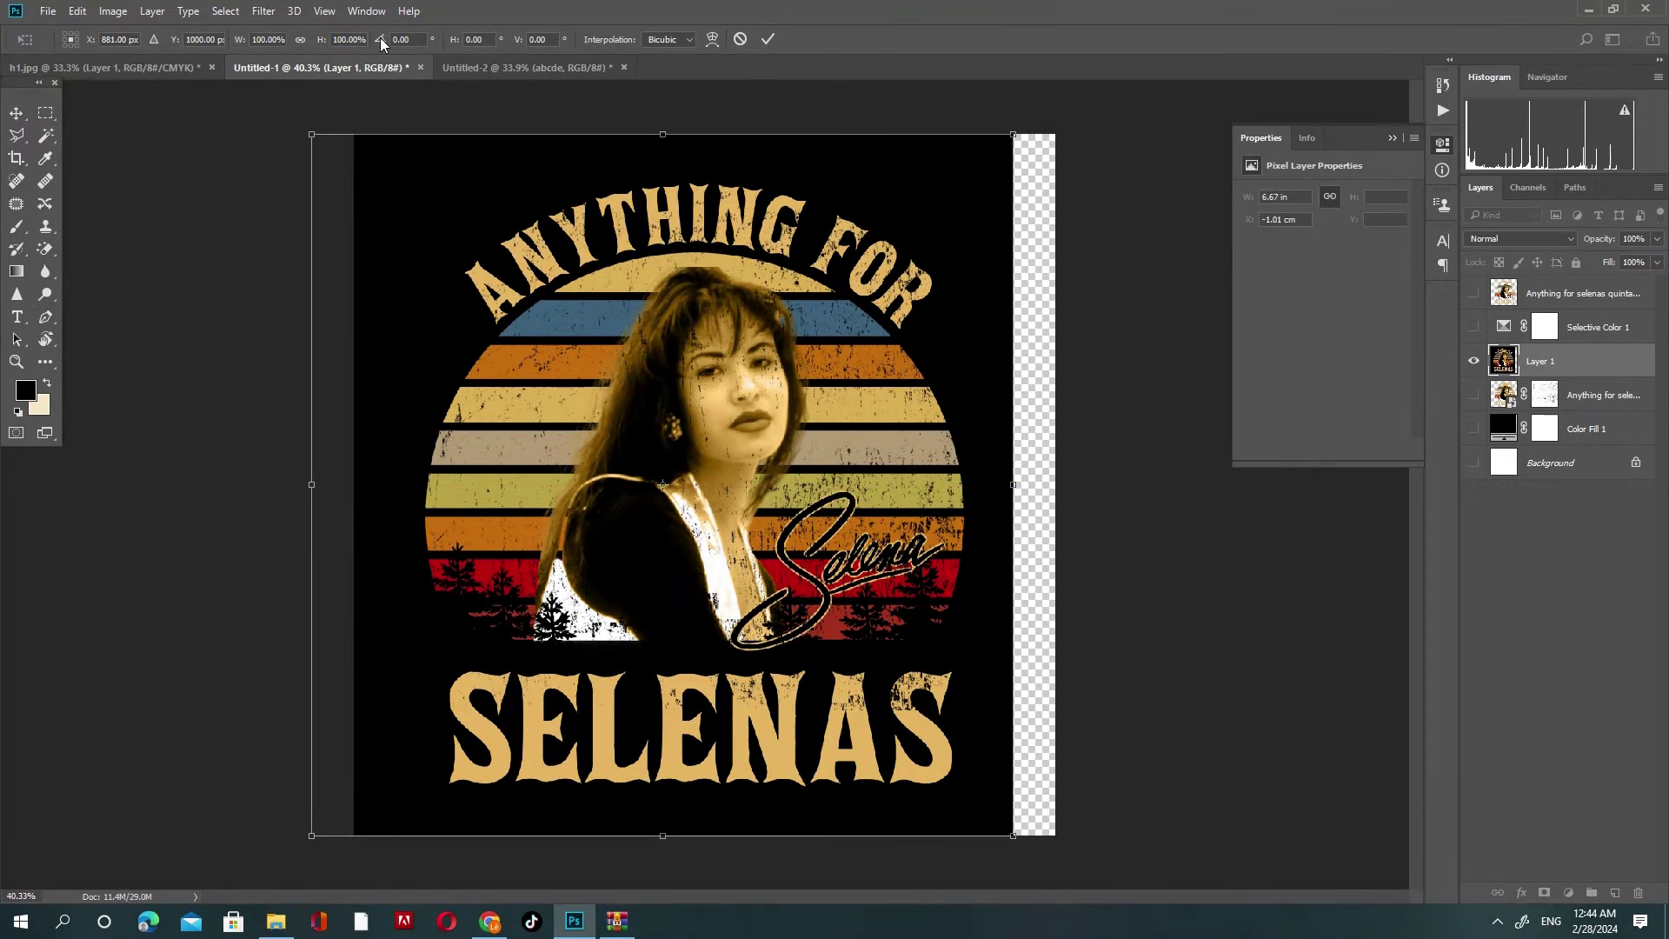
key(Return)
Step: Move Layer 1 further, Alt-drag a centred Layer 1 copy, then show h1.jpg
click(113, 67)
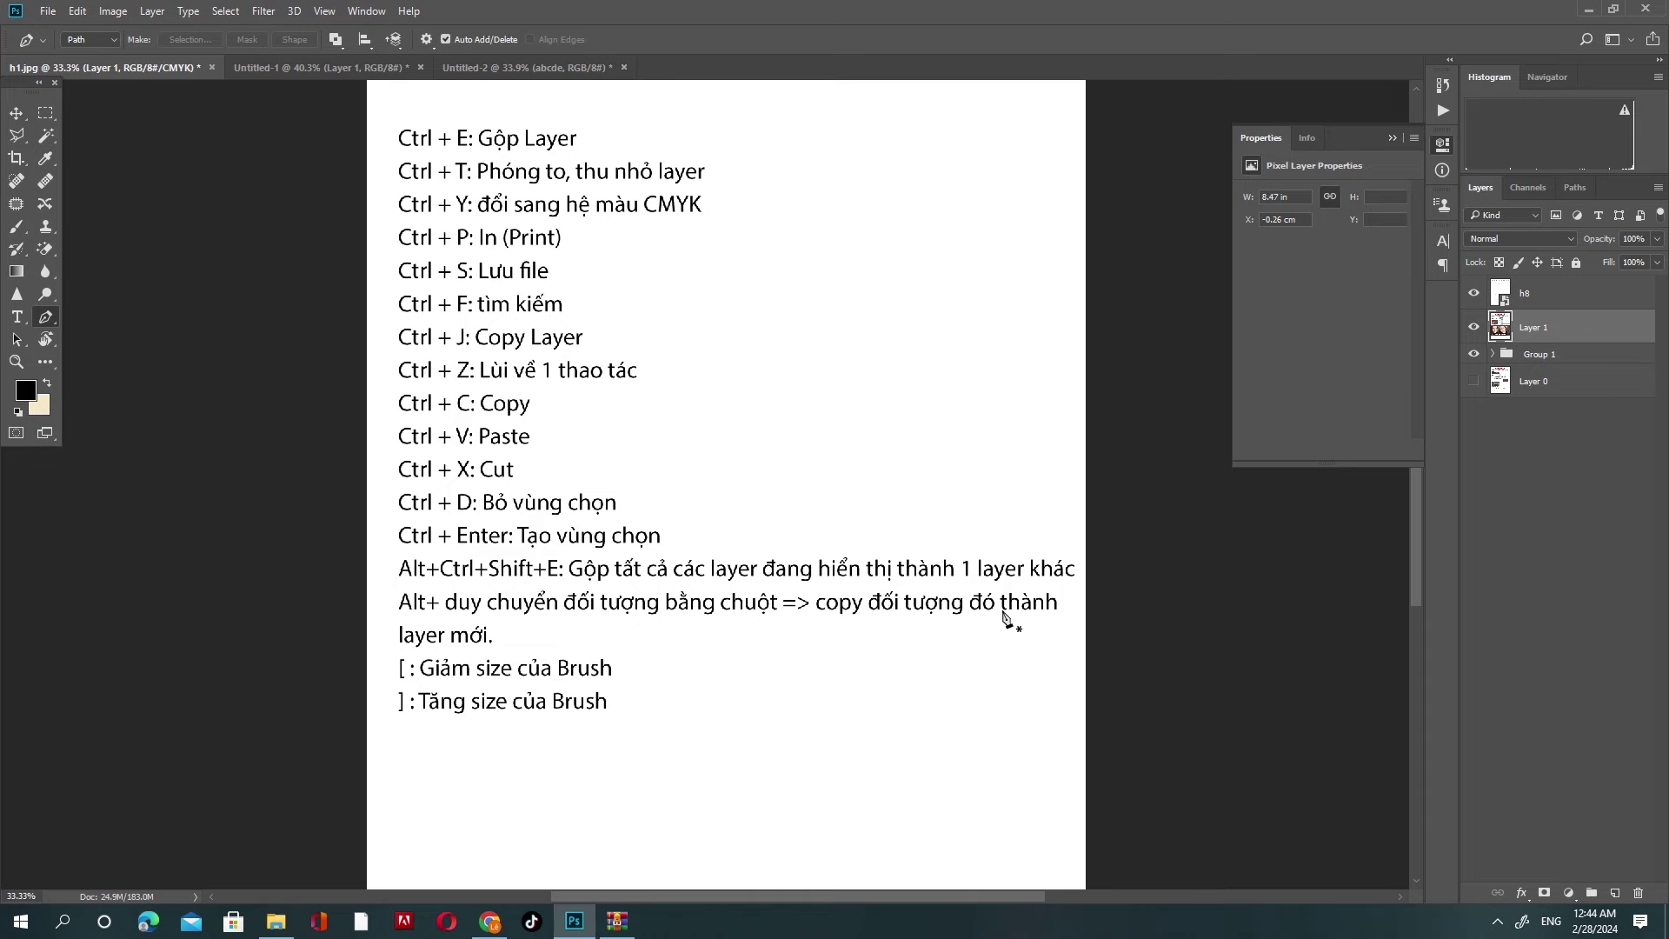
click(348, 67)
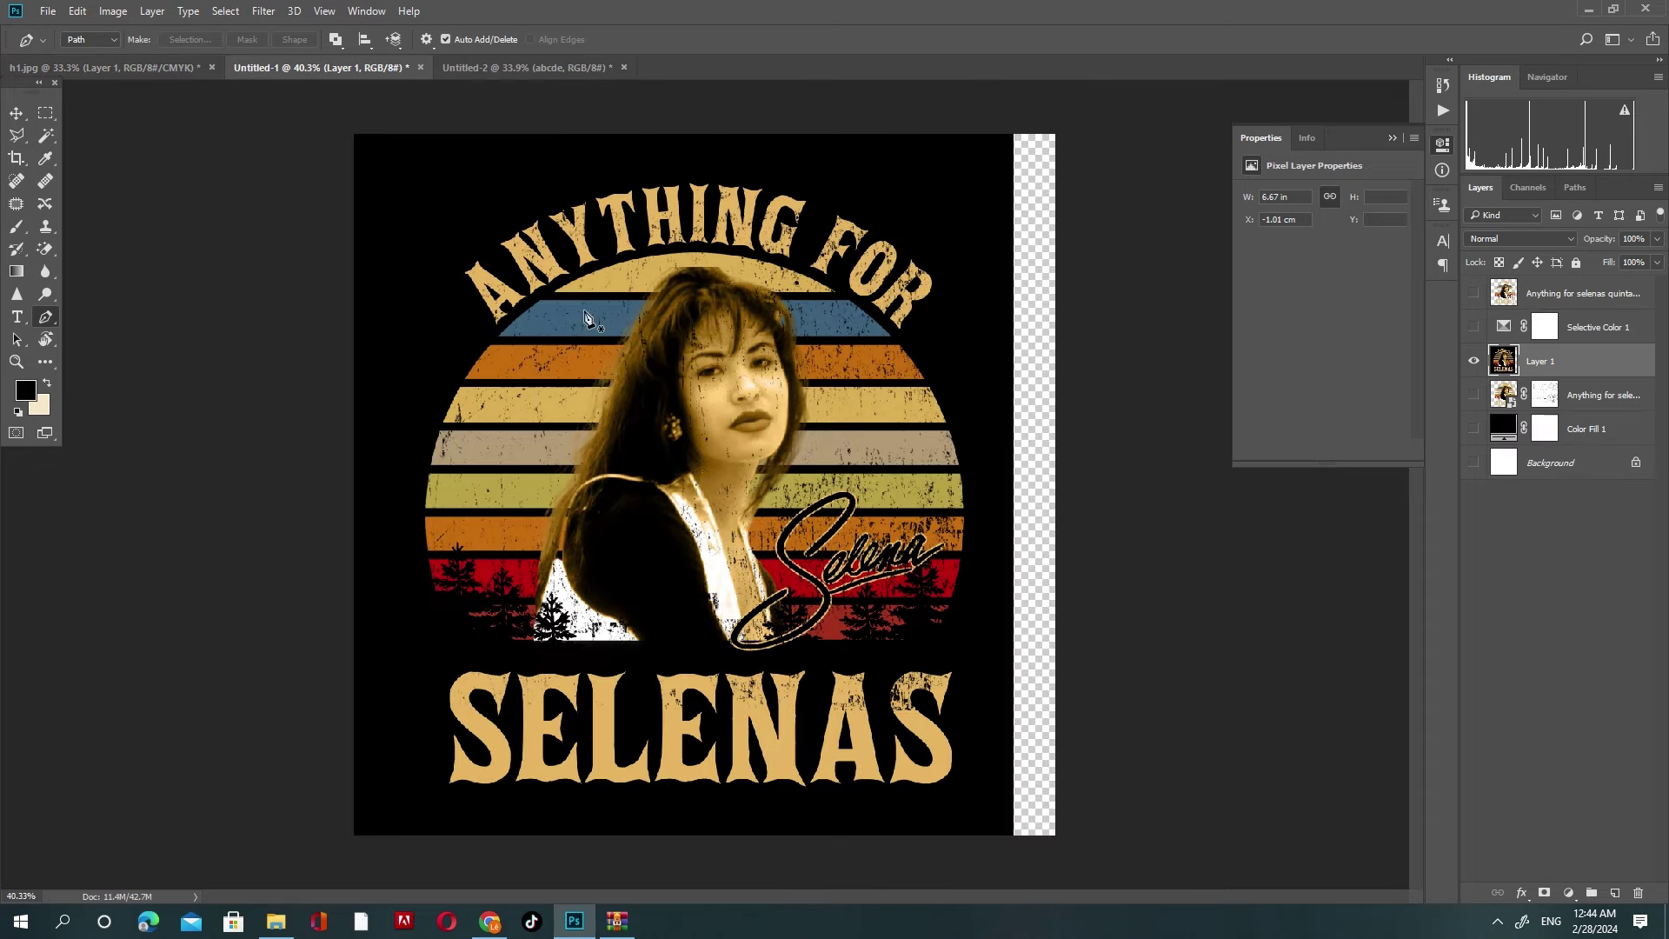
key(v)
mouse_move(793, 423)
mouse_down()
mouse_move(517, 418)
mouse_move(1096, 407)
mouse_move(1336, 436)
mouse_up()
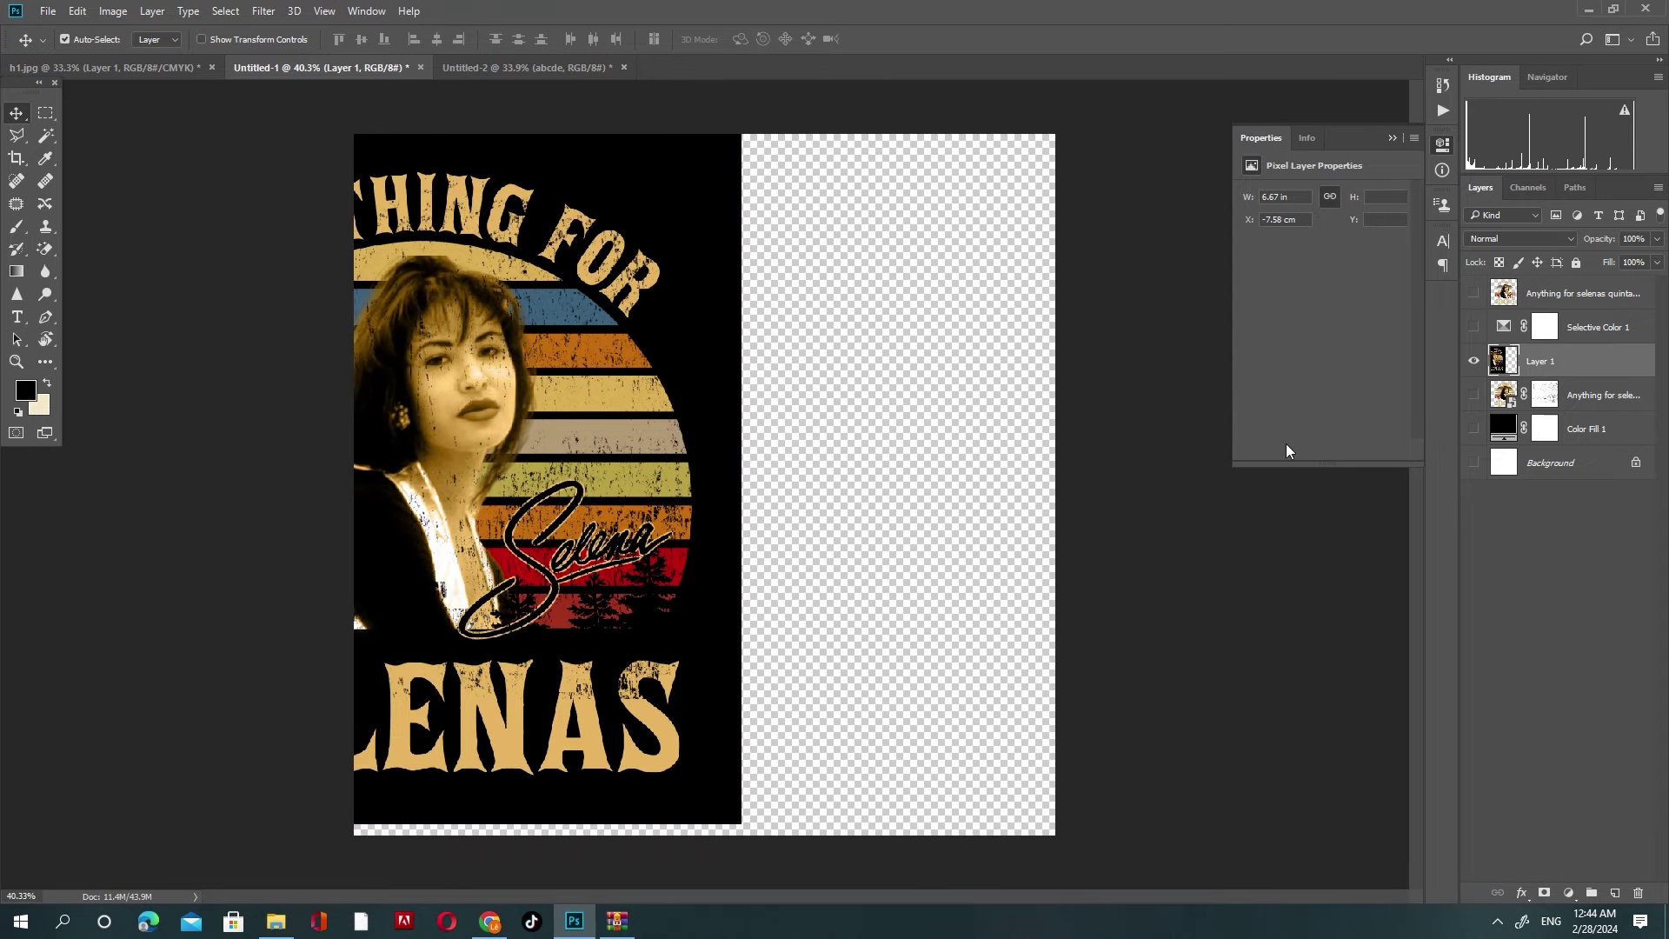
drag(1335, 436, 881, 501)
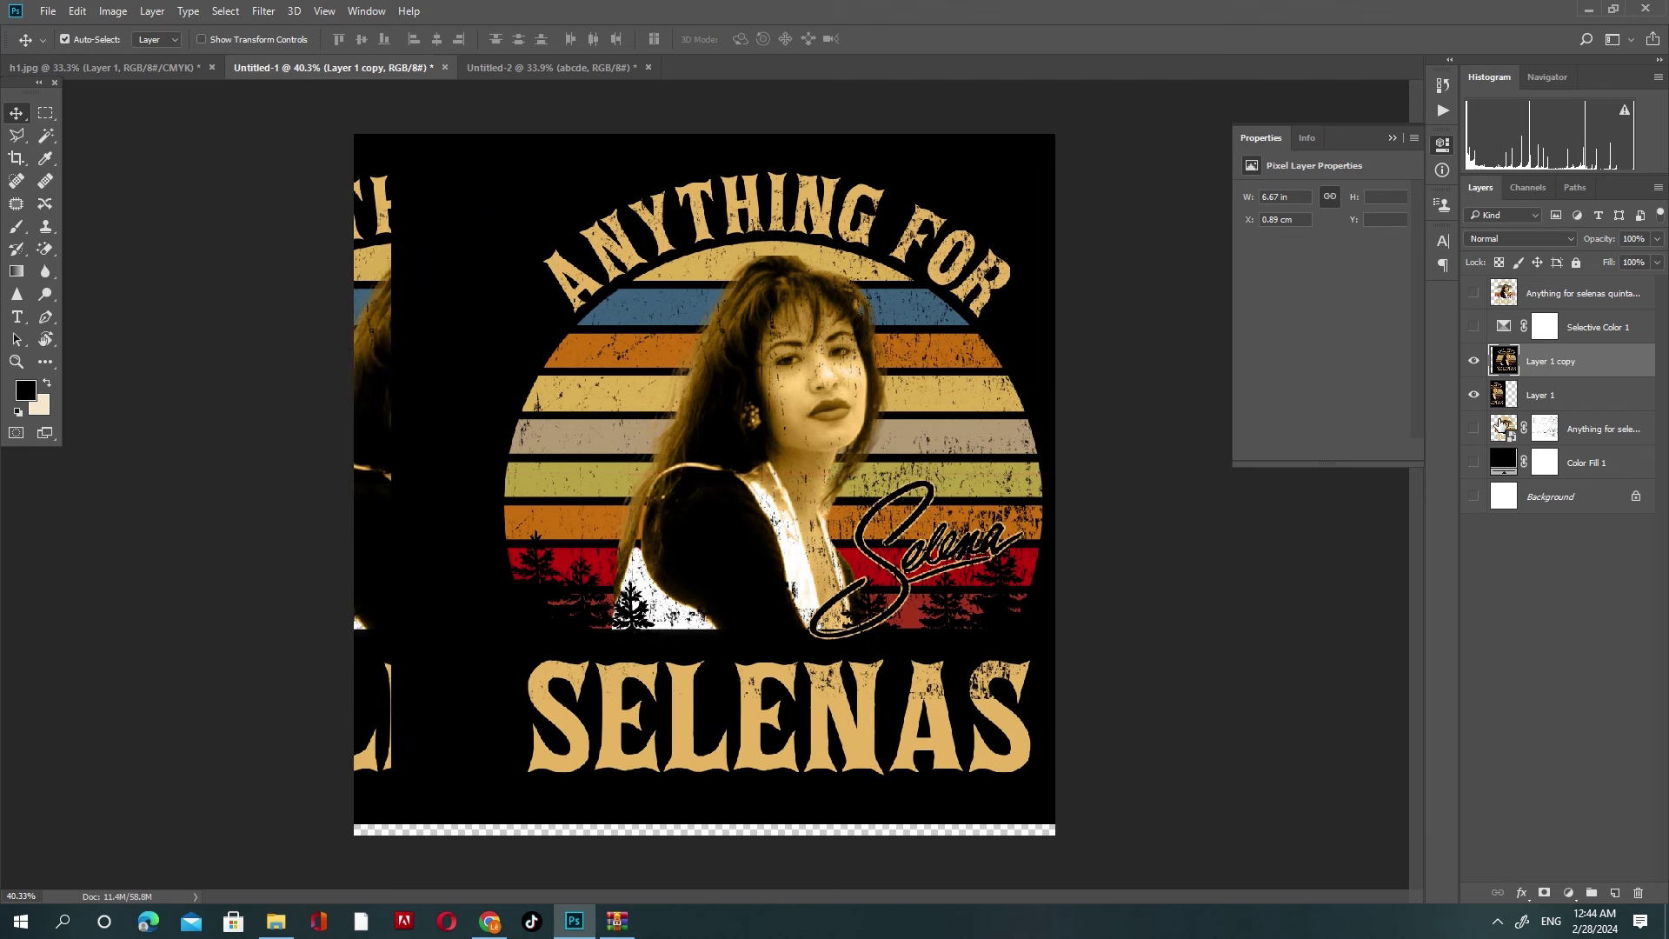
click(120, 70)
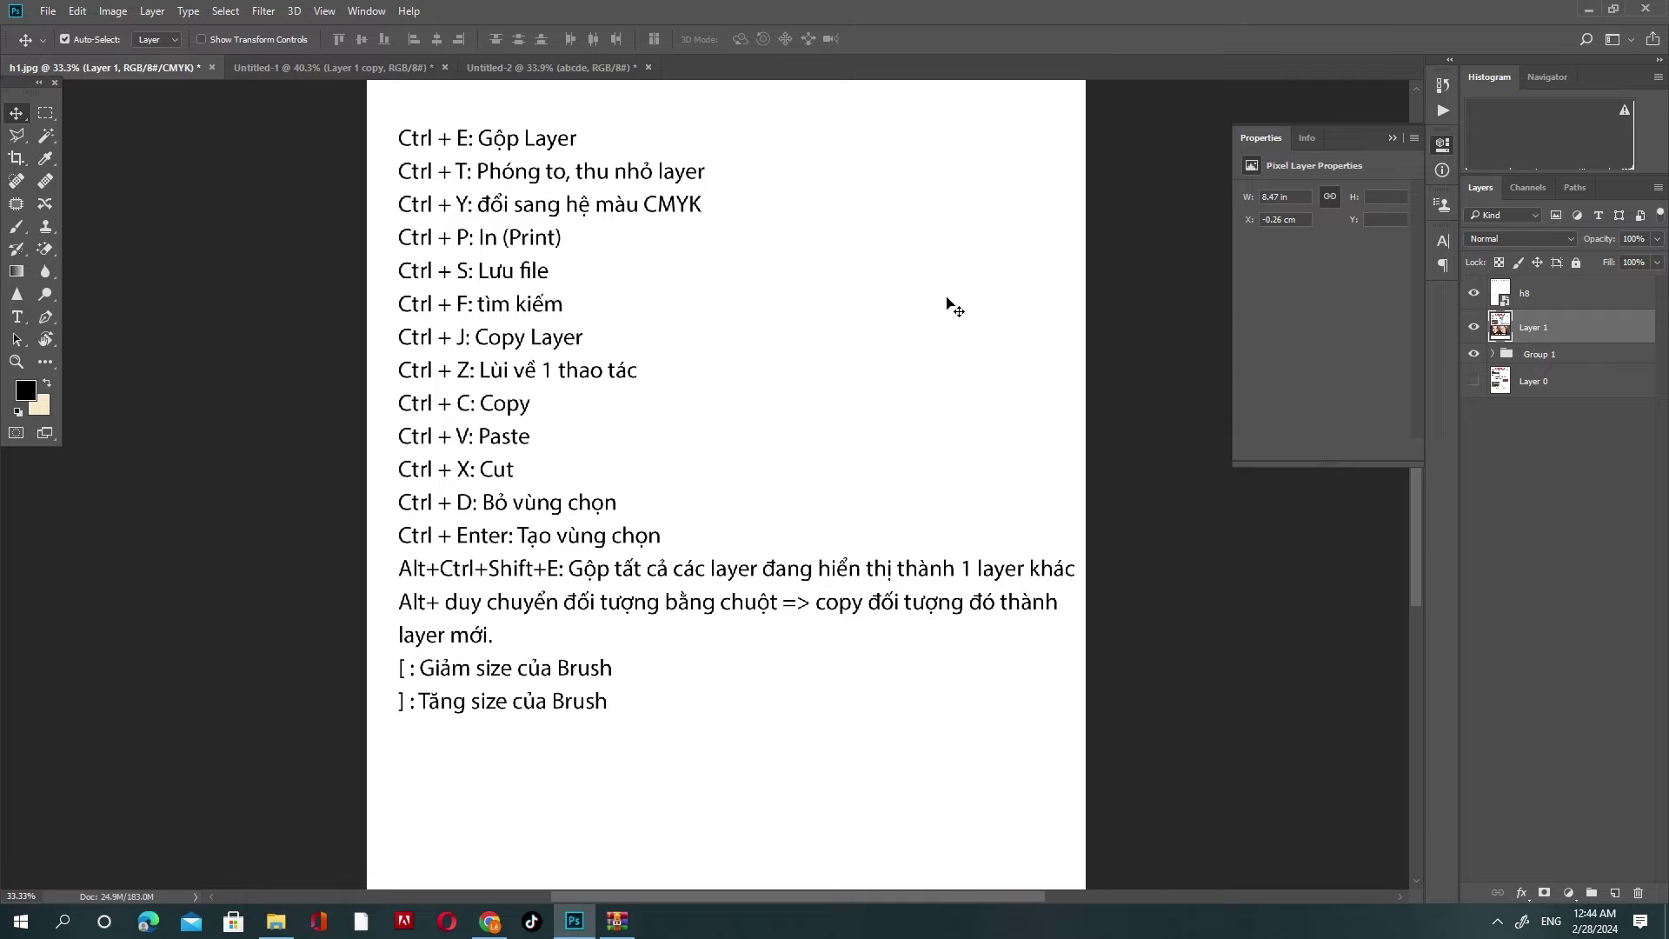
Step: Add a new layer above h8 and stamp grunge brush marks near the page top
key(b)
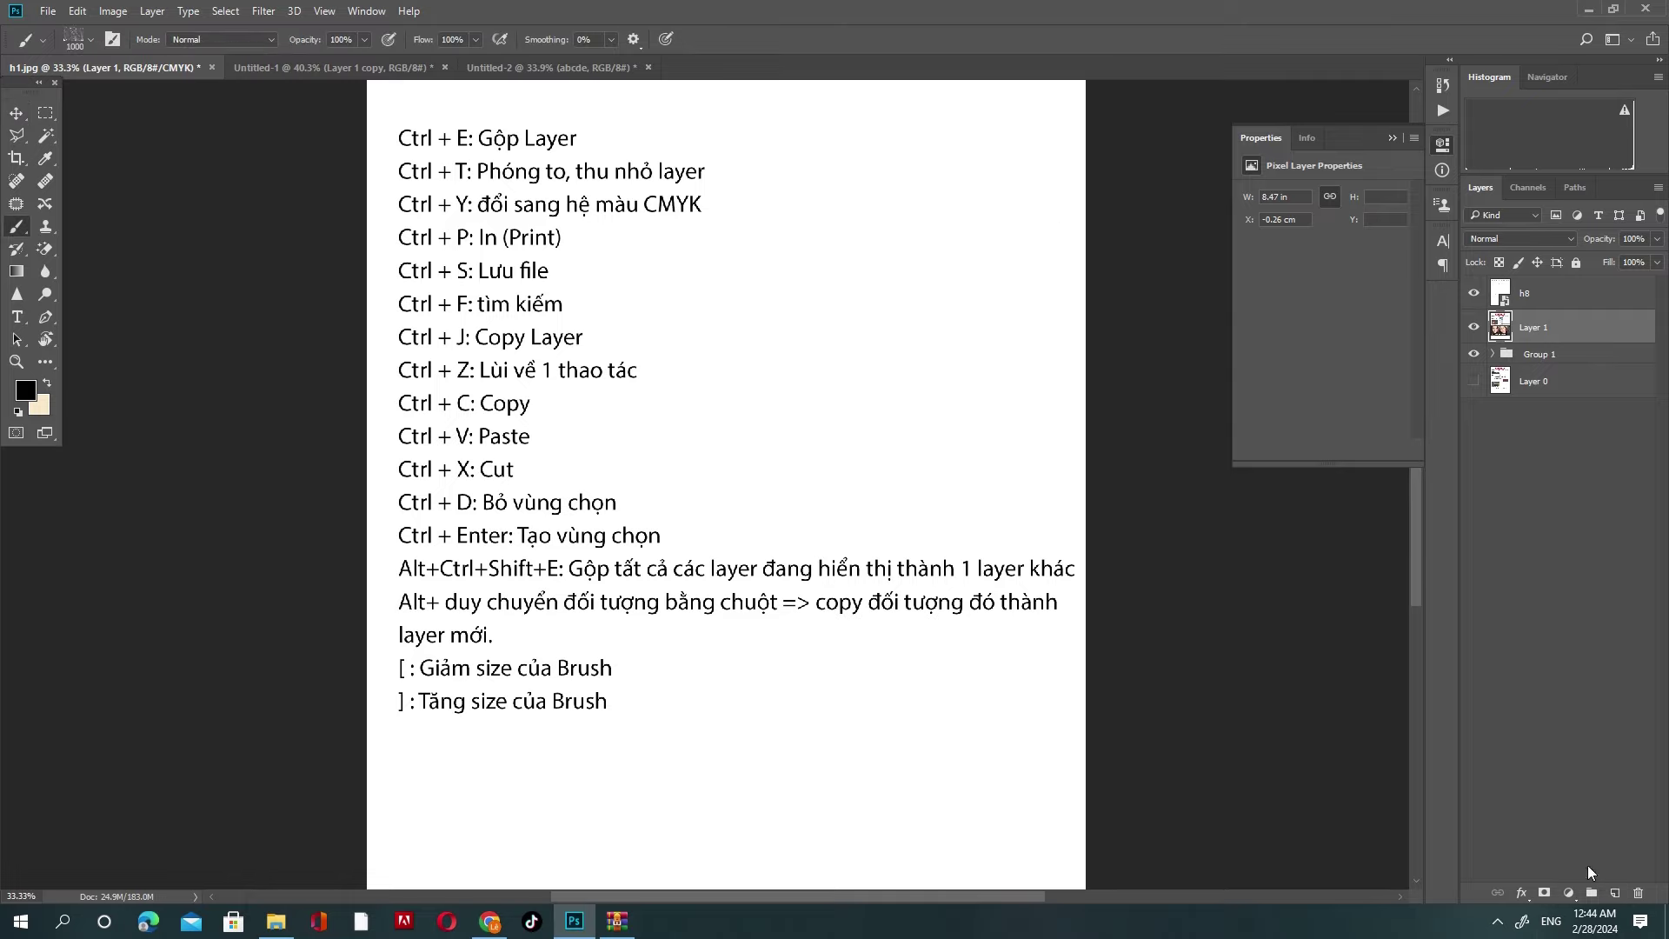
click(1564, 306)
click(1622, 891)
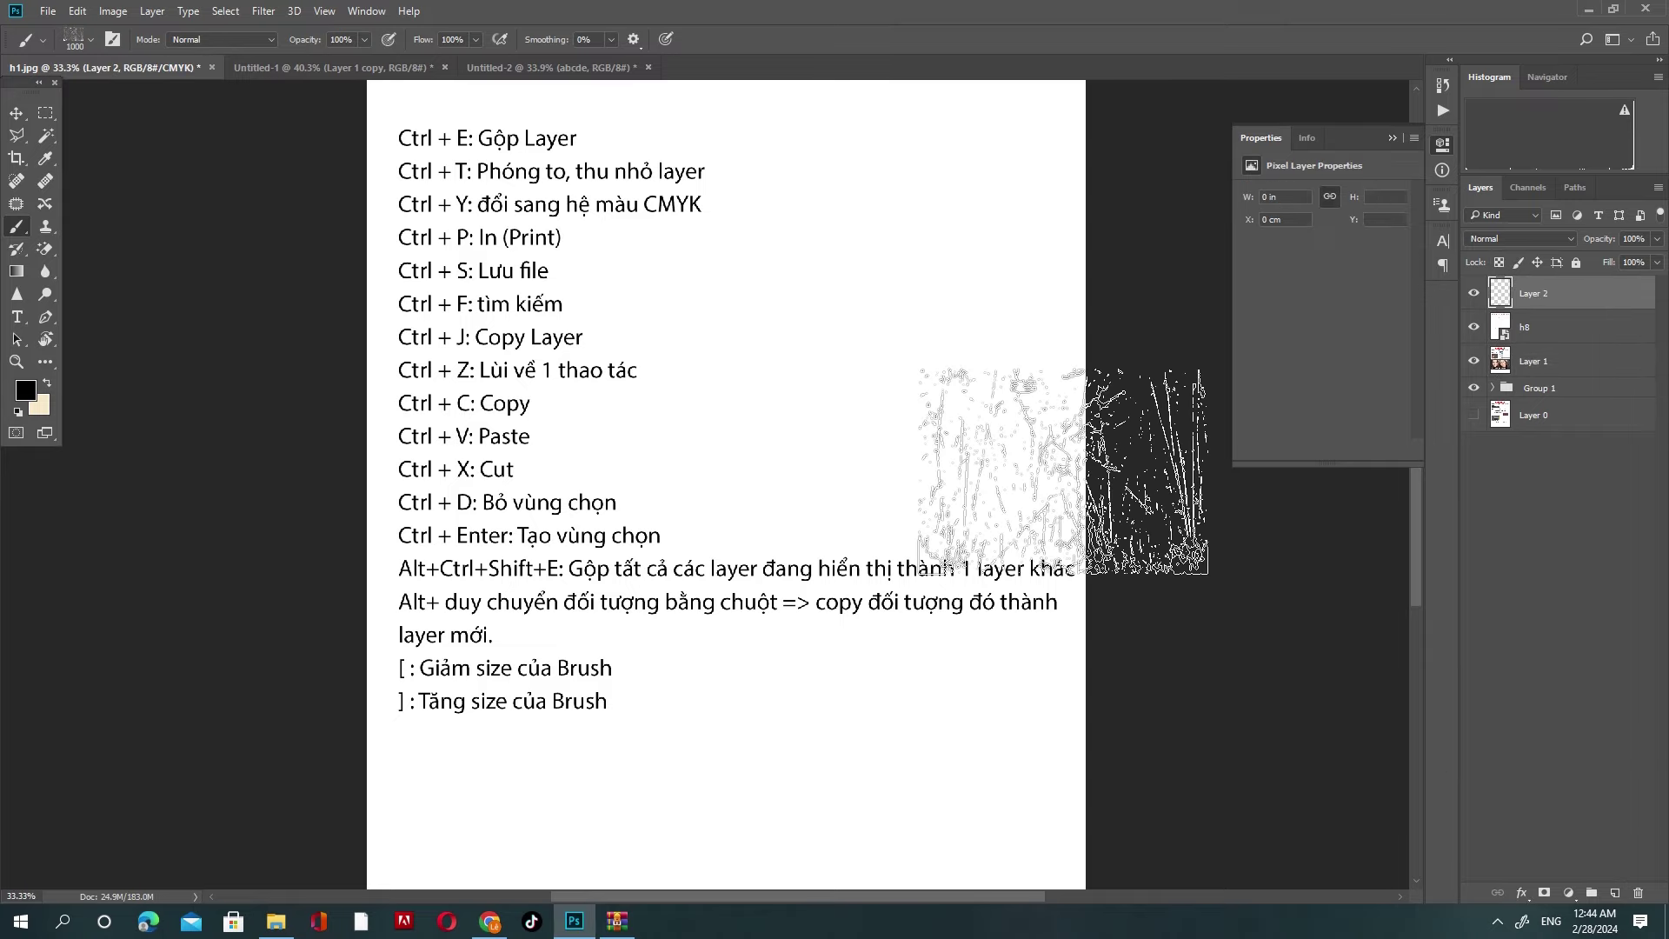
click(837, 372)
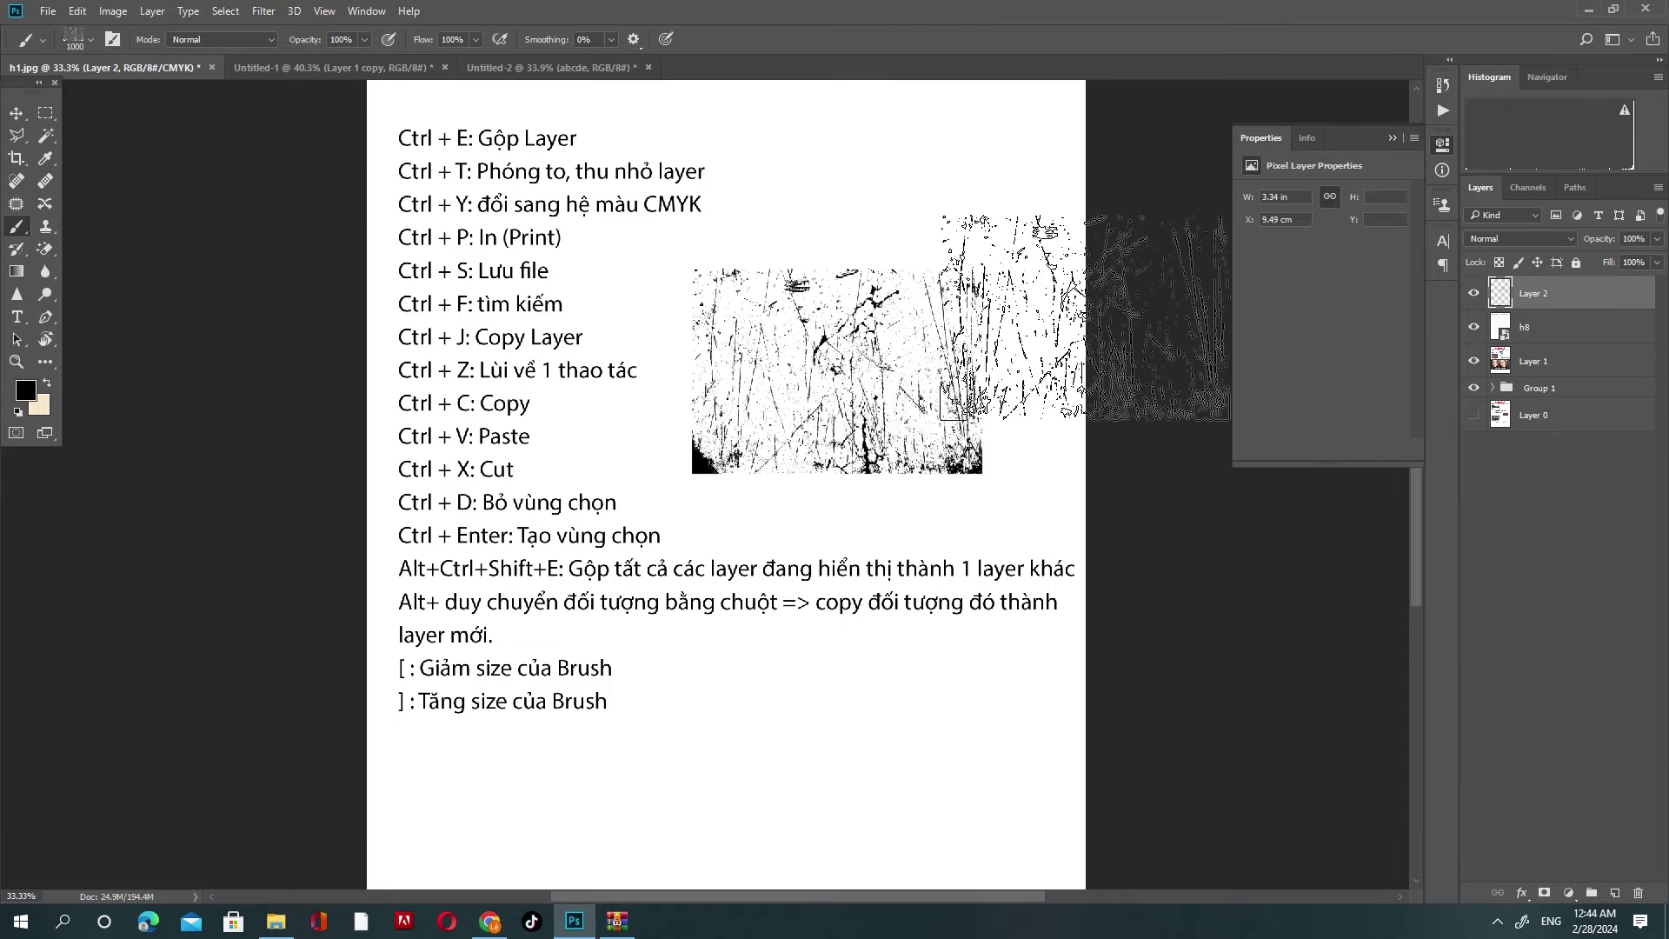
click(82, 40)
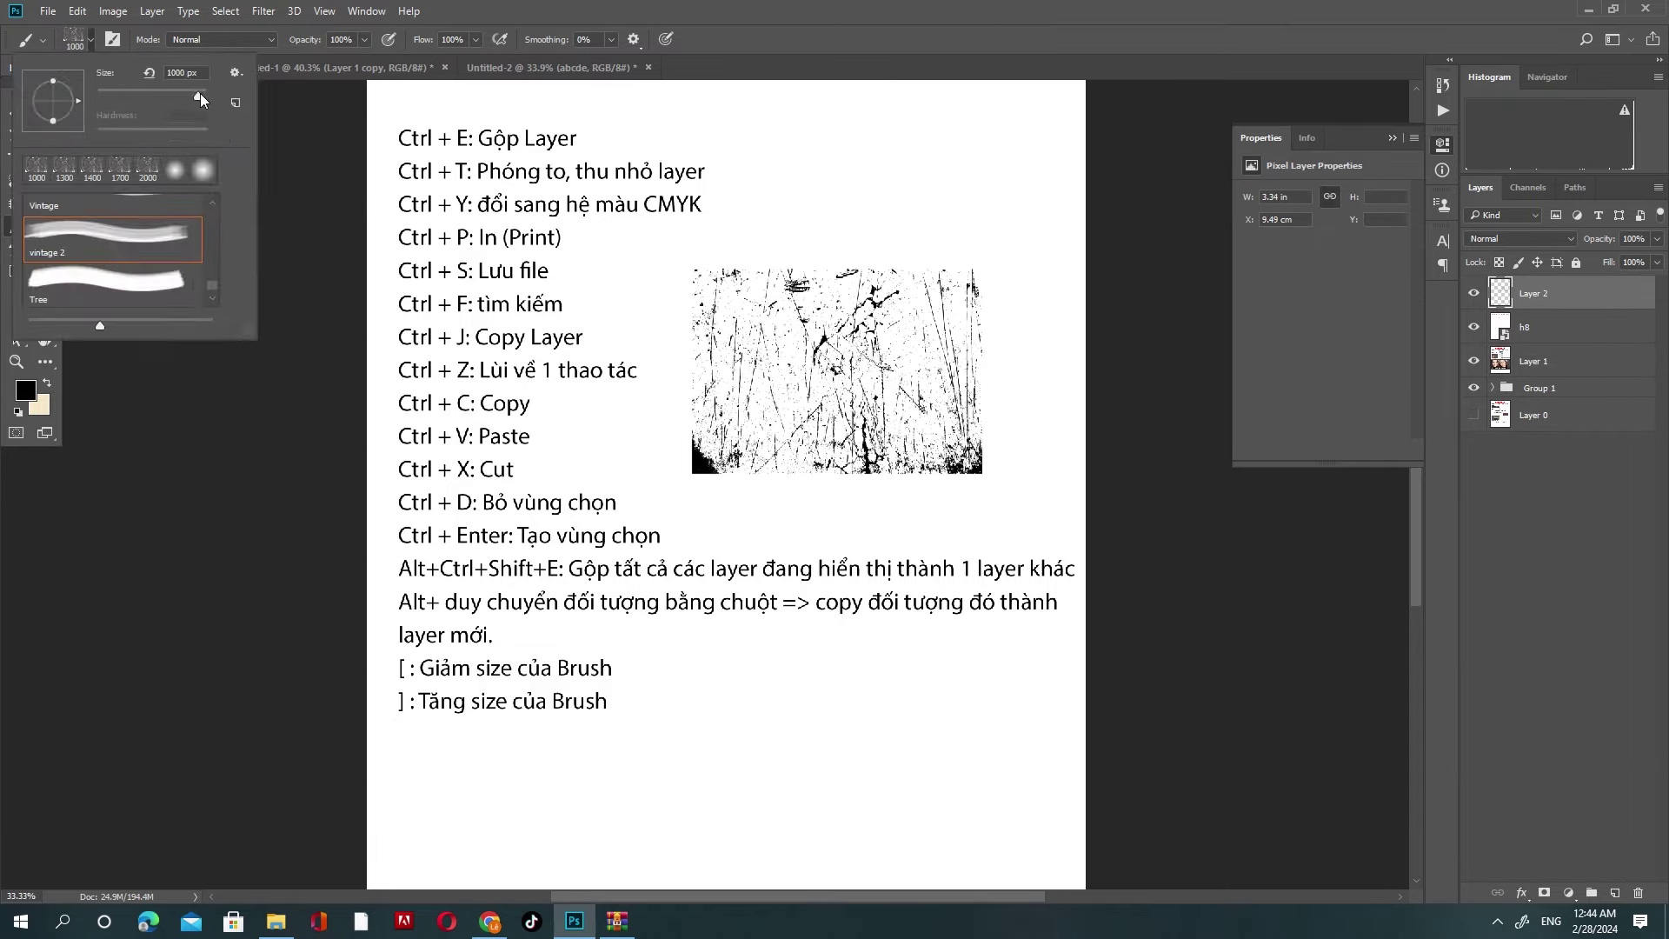
key(Return)
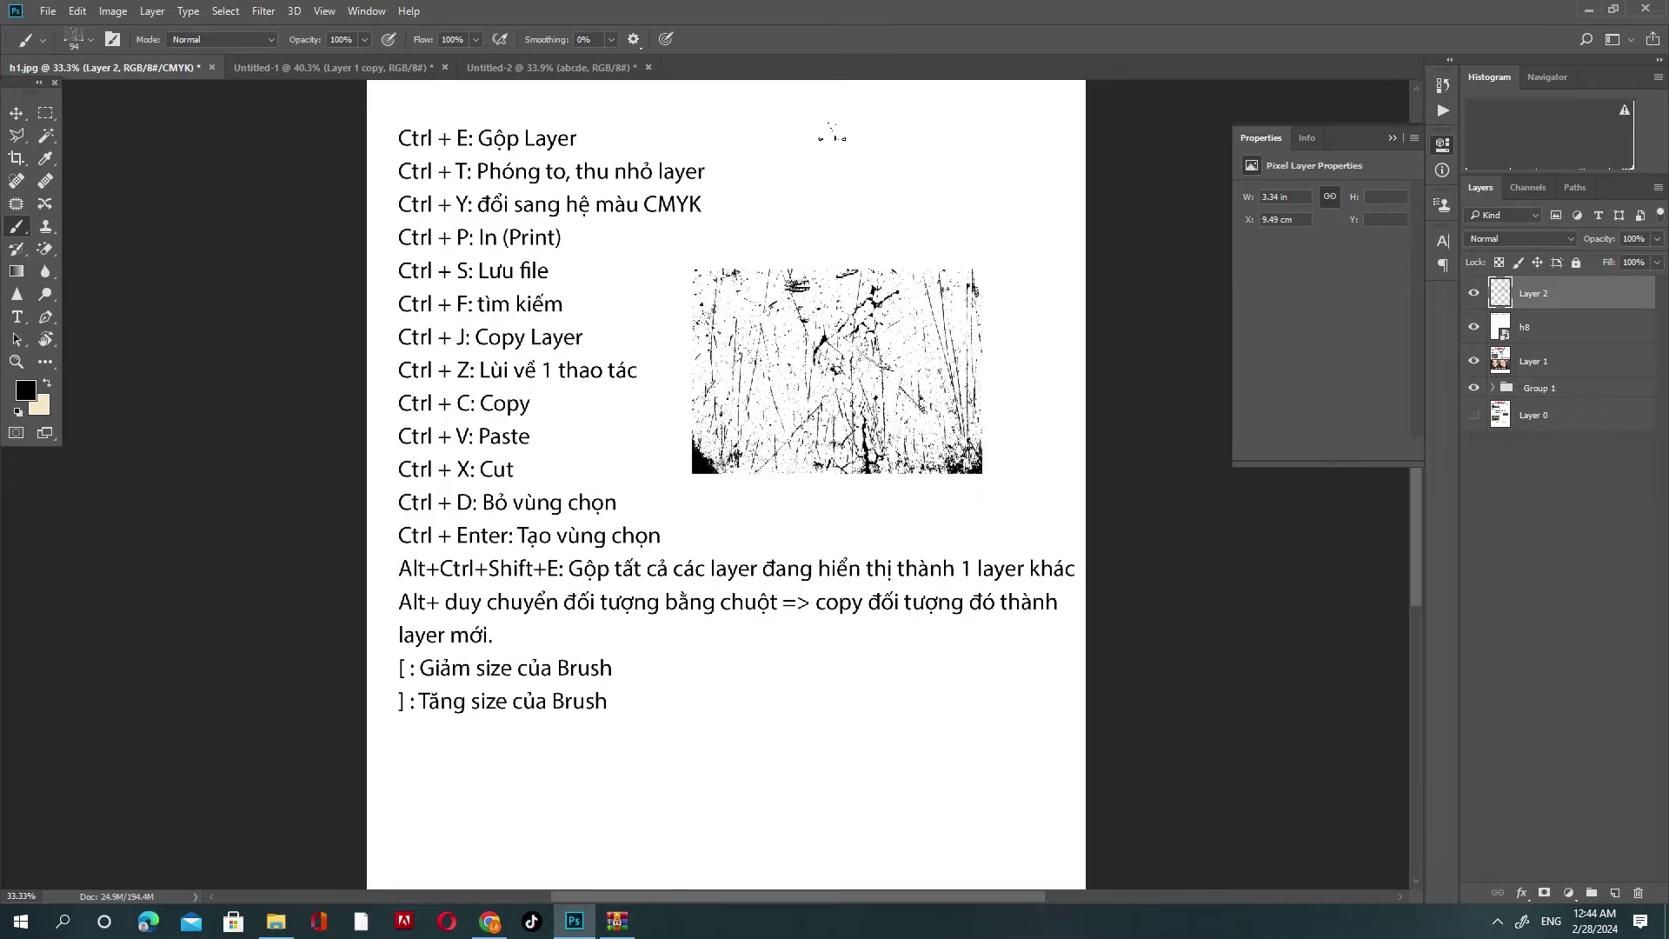
click(819, 172)
drag(913, 197, 972, 212)
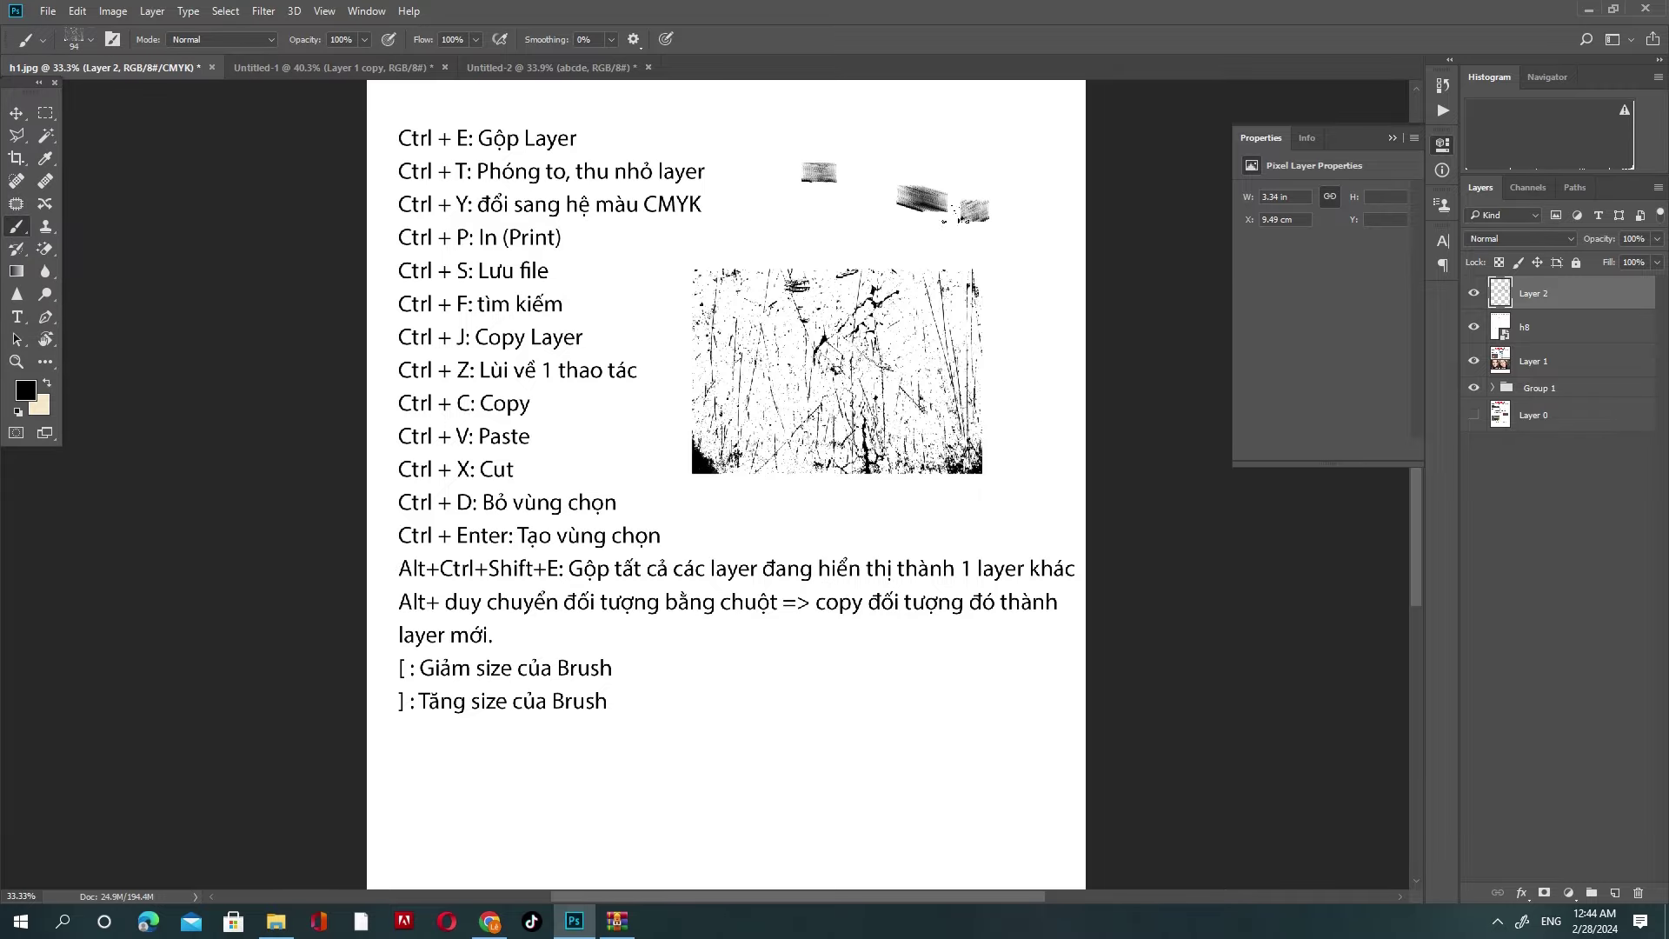
Step: Splatter with the brush at size 5000, then shrink it down to 70
click(88, 39)
drag(165, 103, 227, 101)
key(Return)
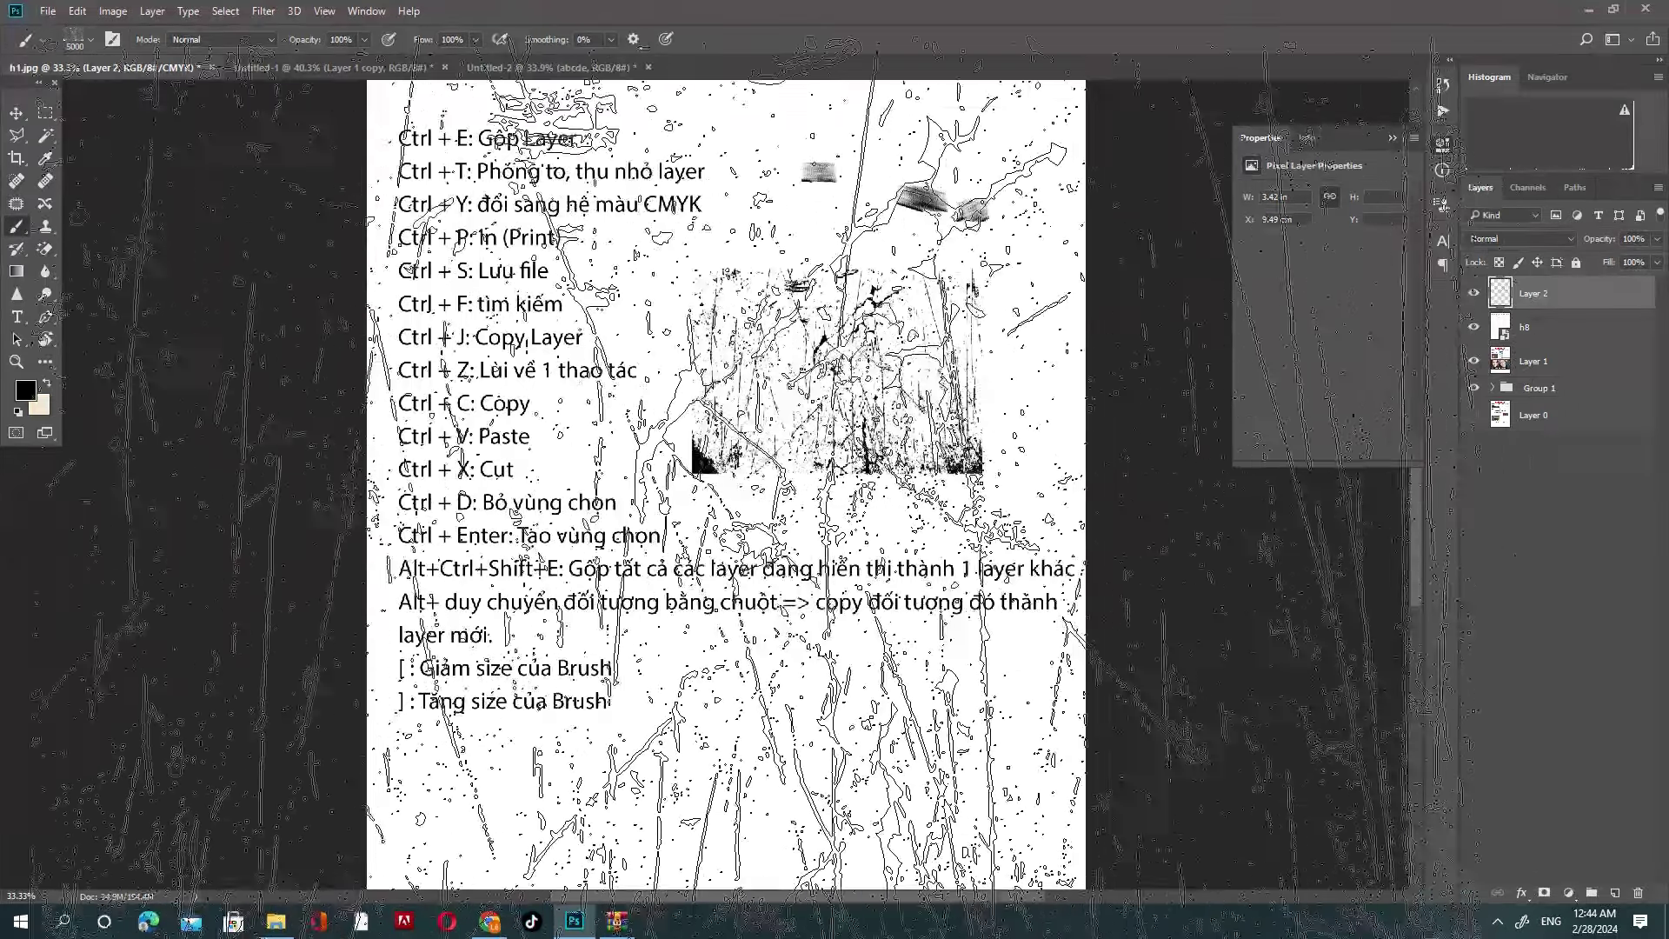
click(721, 391)
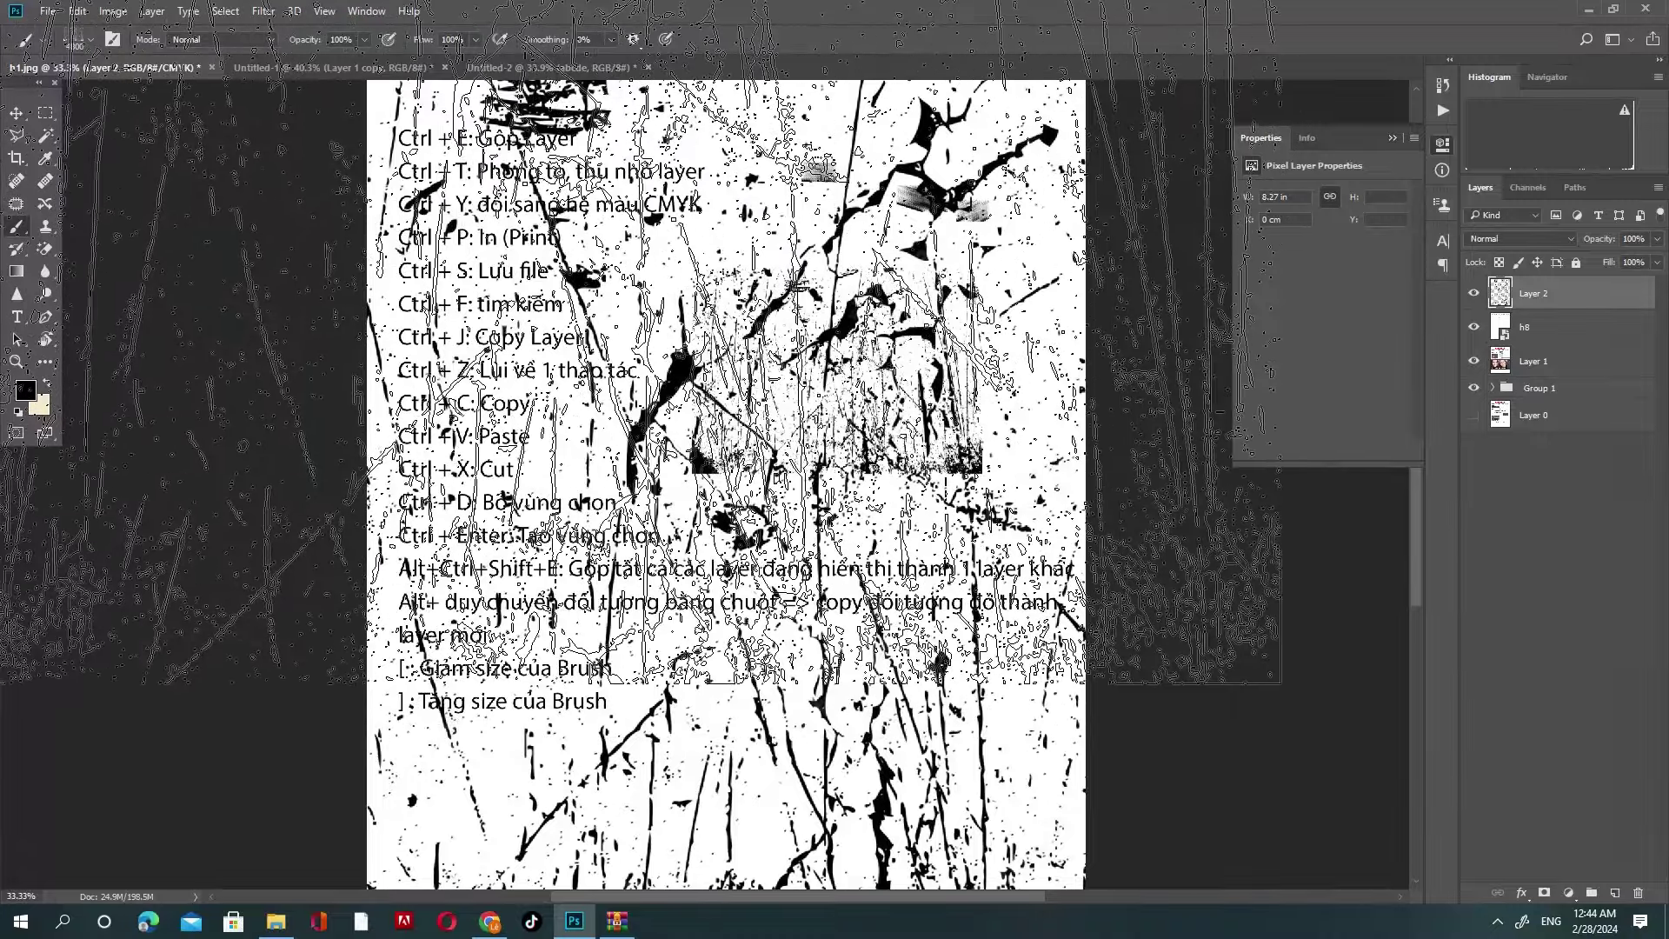
key(bracketleft)
key(bracketleft)
key(bracketleft)
key(bracketleft)
key(bracketleft)
key(bracketleft)
key(bracketleft)
key(bracketleft)
key(bracketleft)
key(bracketleft)
key(bracketleft)
key(bracketleft)
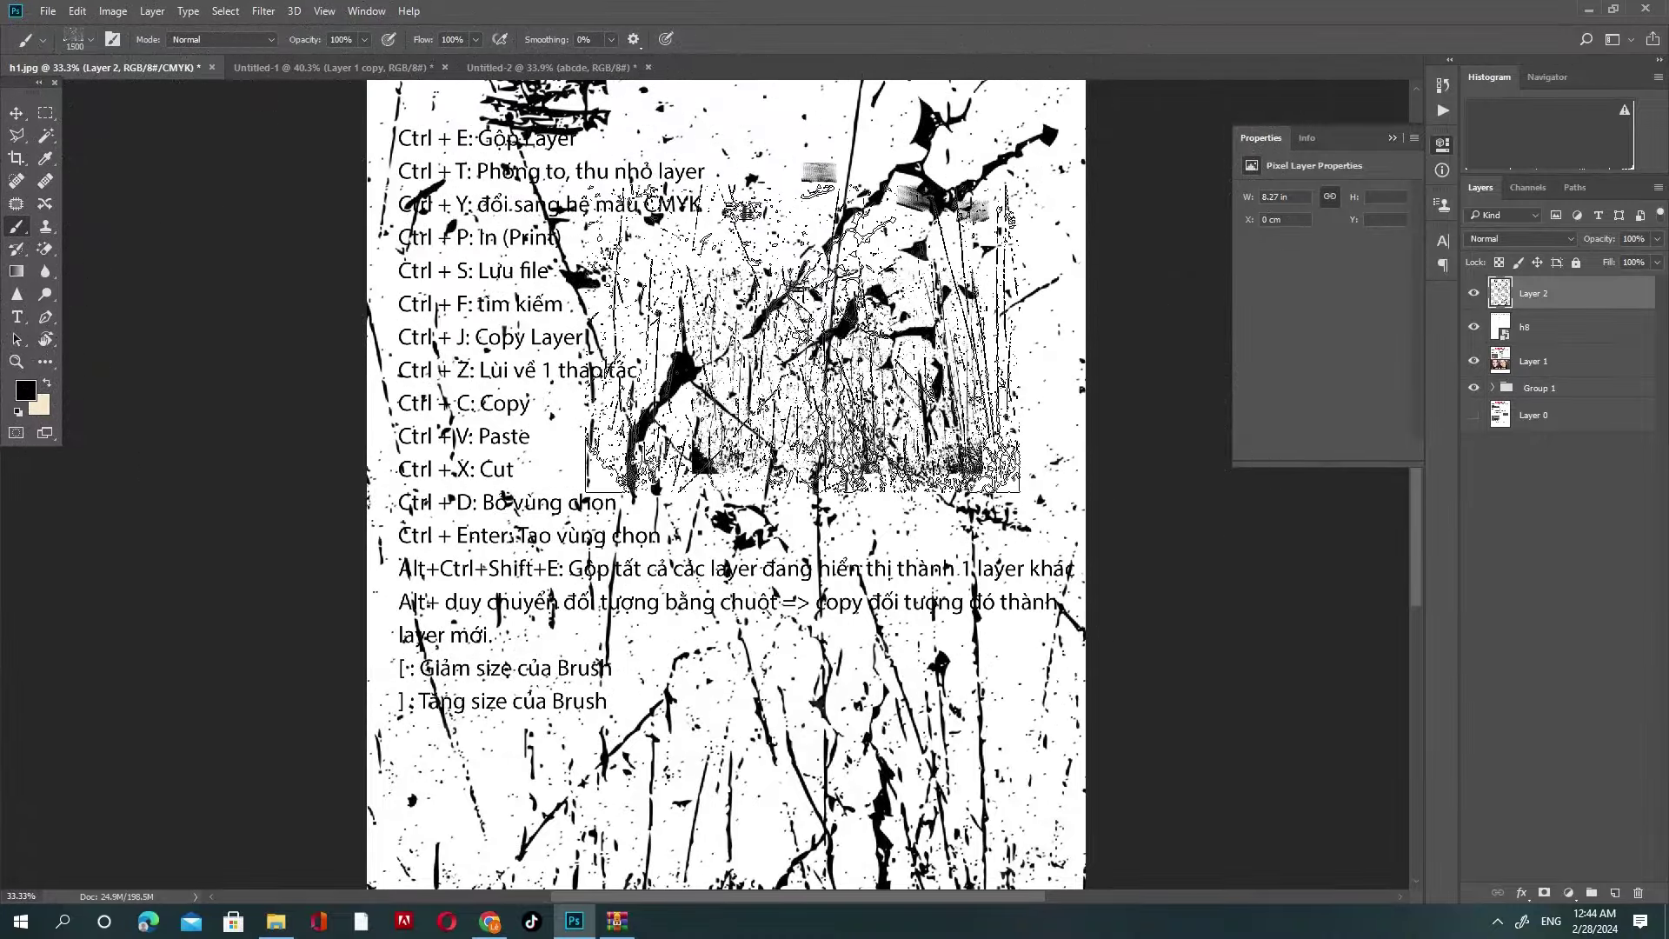
key(bracketleft)
key(bracketleft)
key(bracketleft)
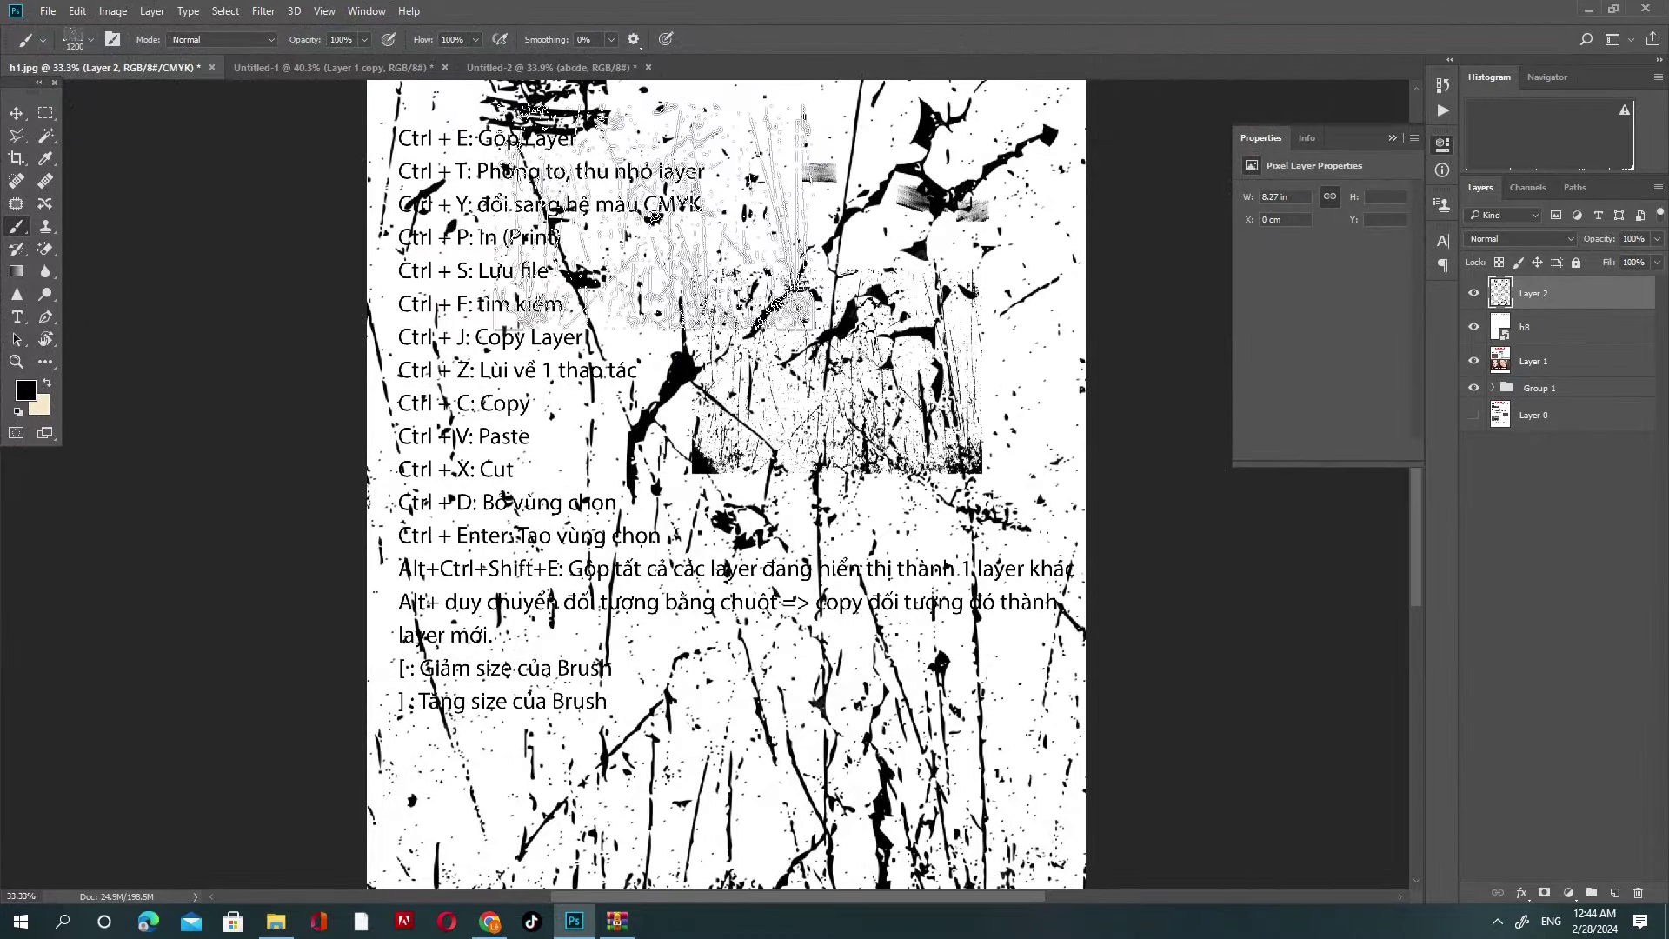
key(bracketleft)
key(bracketleft)
key(bracketleft)
key(bracketleft)
key(bracketleft)
key(bracketleft)
key(bracketleft)
key(bracketleft)
key(bracketleft)
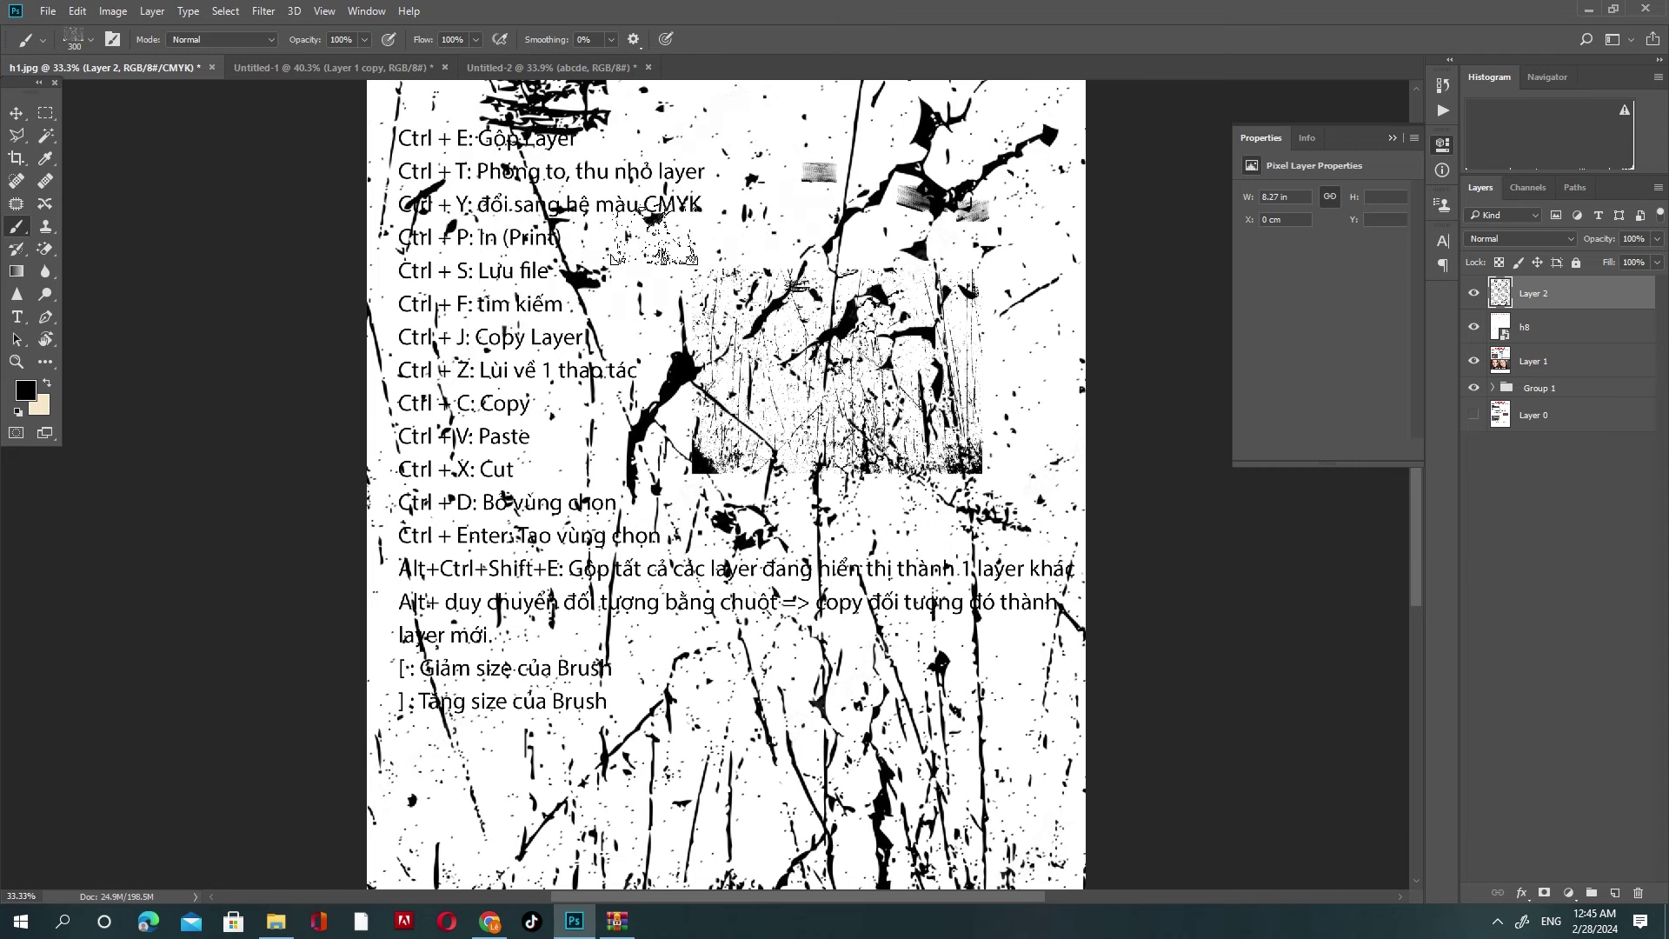
key(bracketleft)
key(bracketleft)
click(1473, 293)
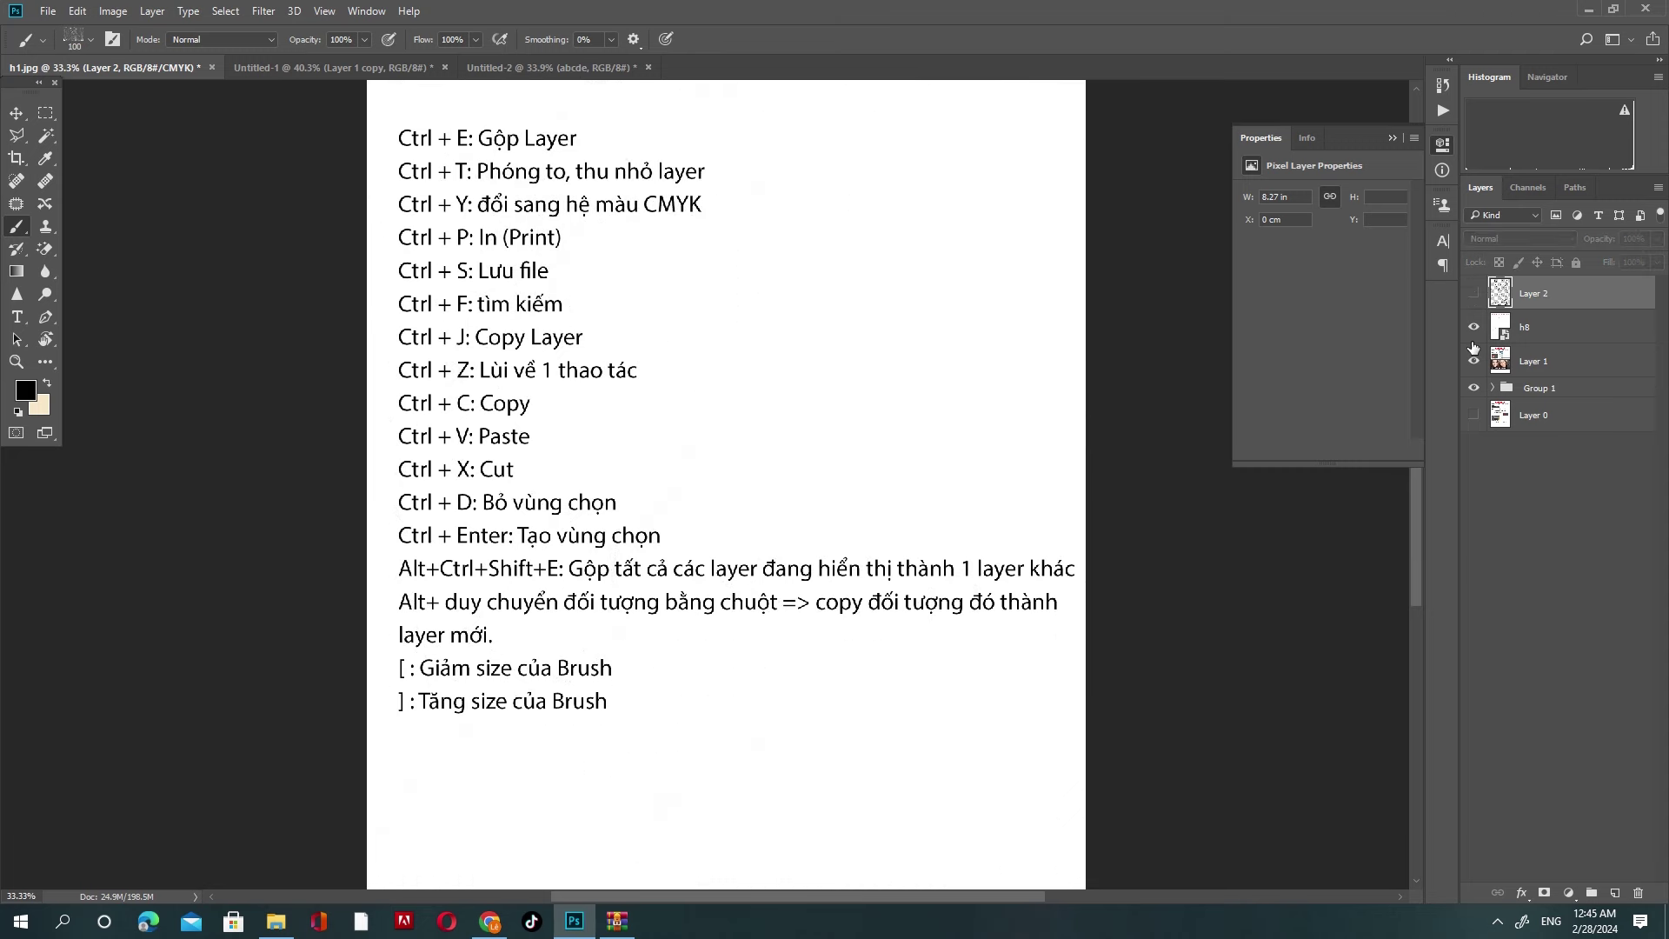
click(1473, 327)
click(1496, 919)
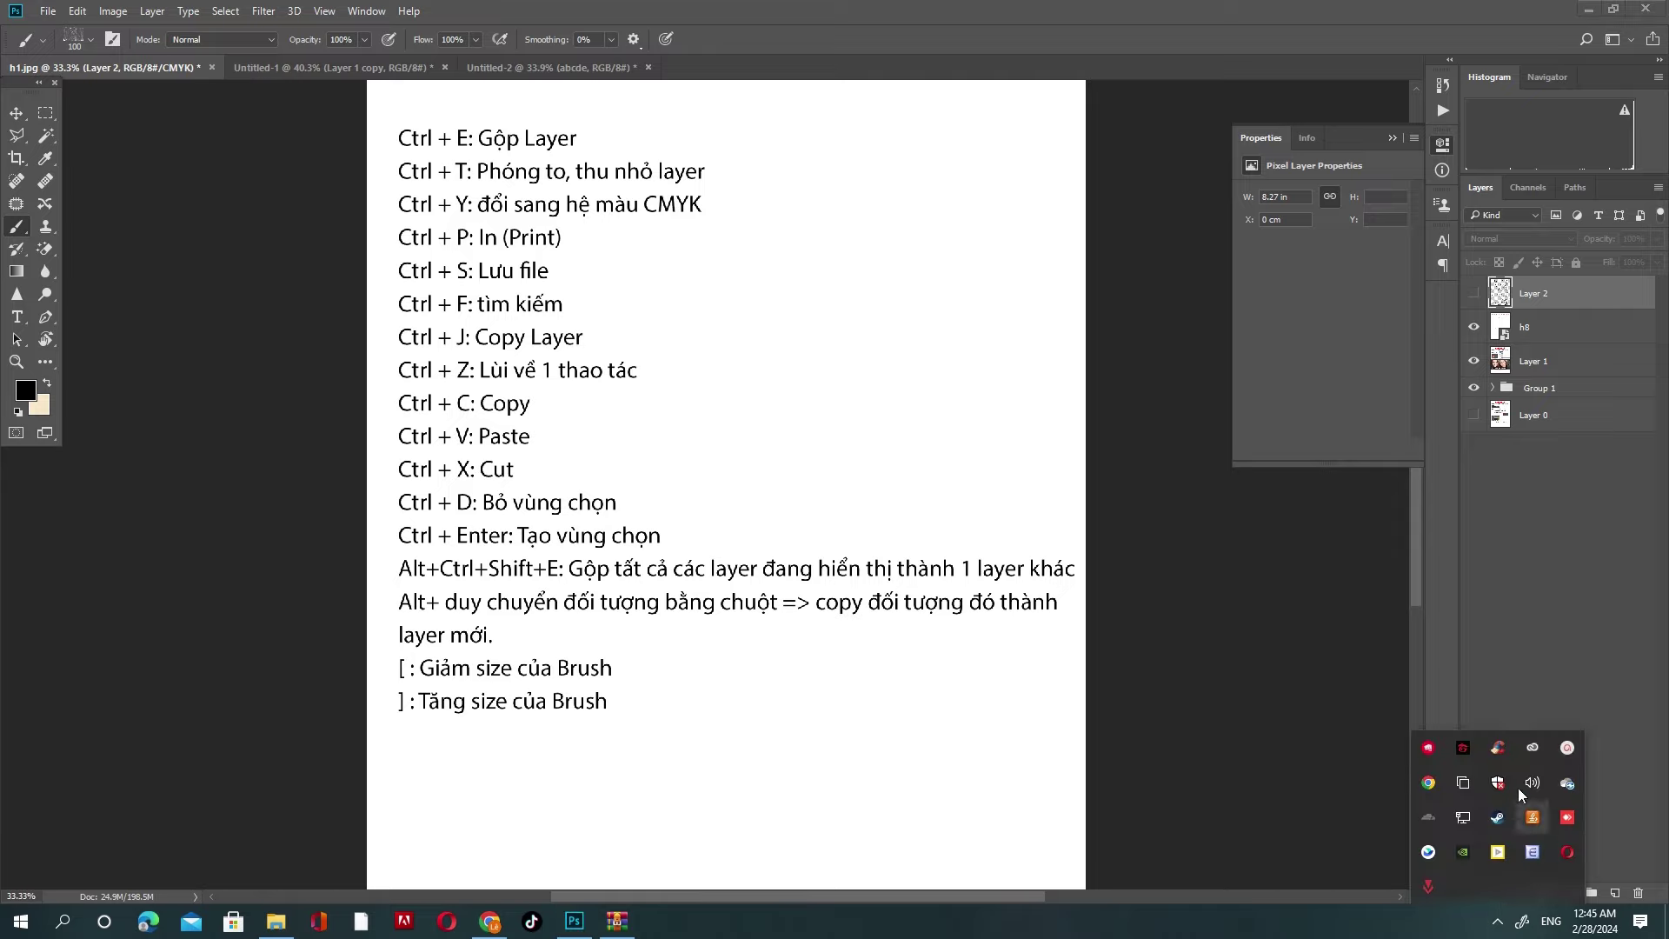
click(1543, 637)
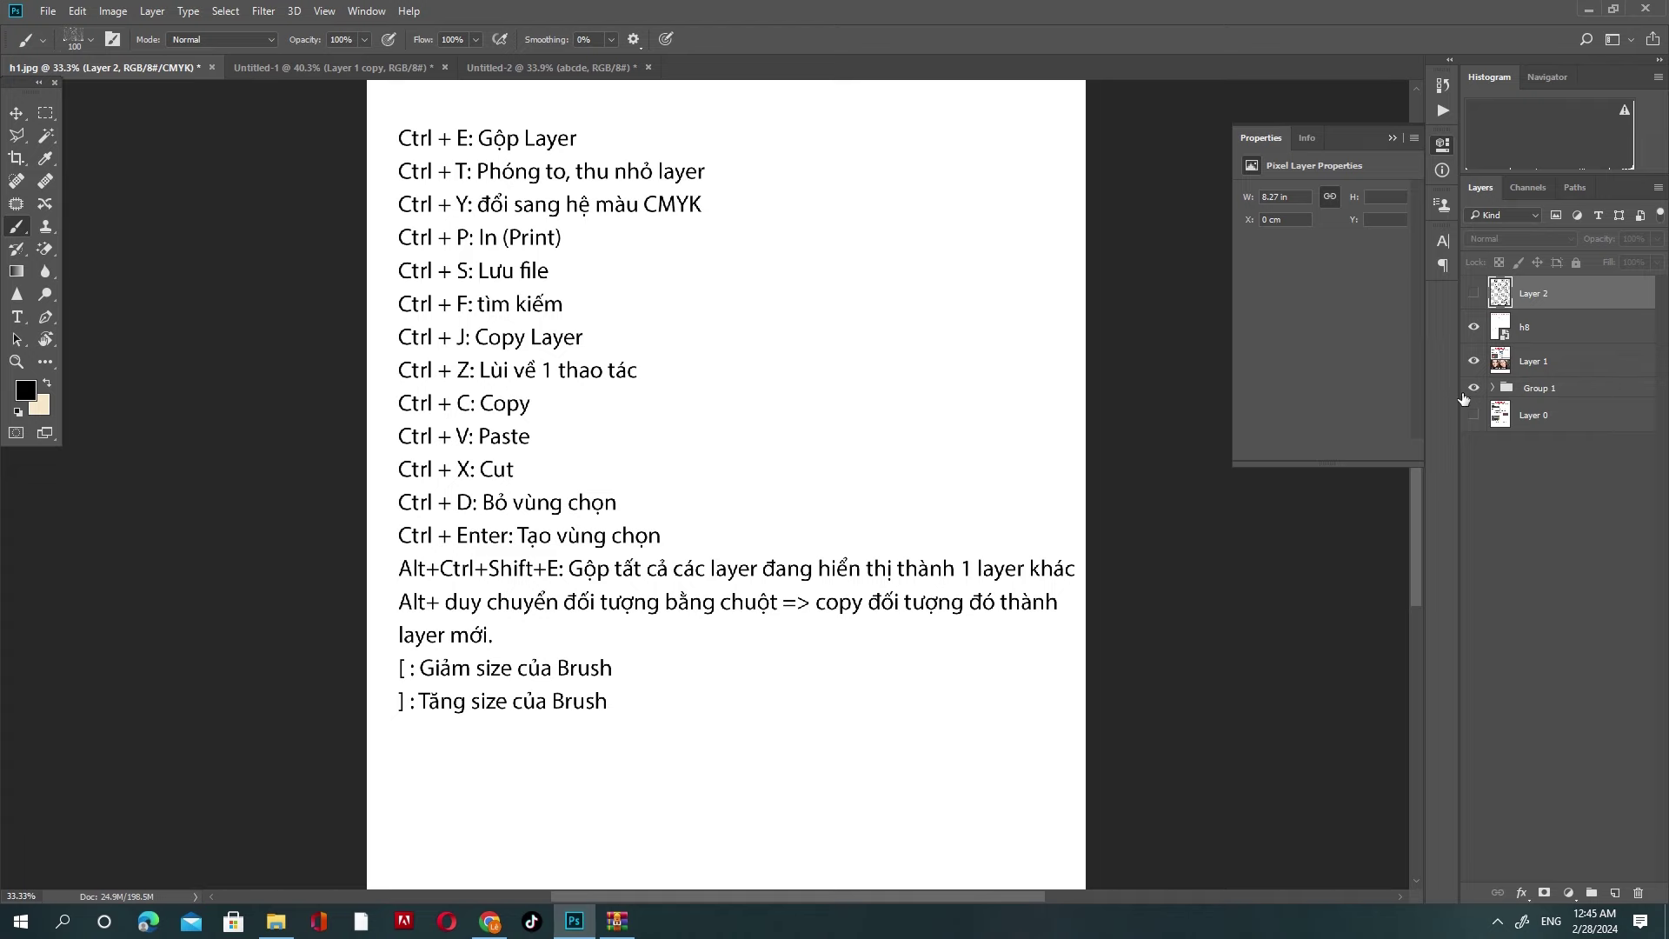
click(1540, 326)
key(Delete)
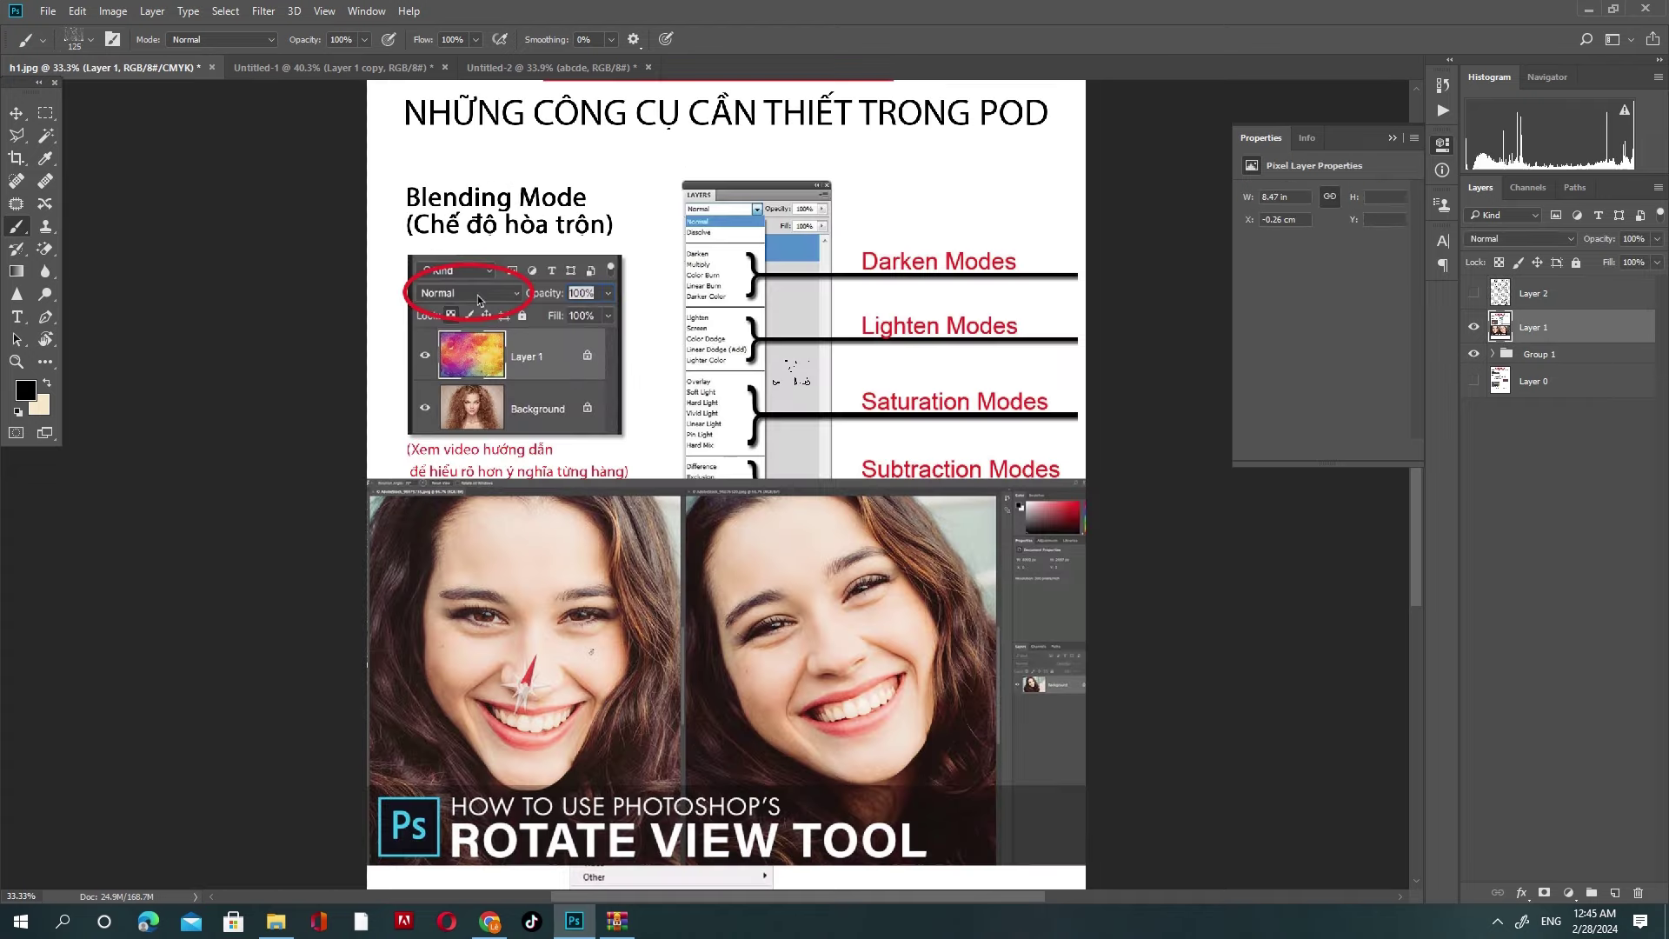
key(ctrl+z)
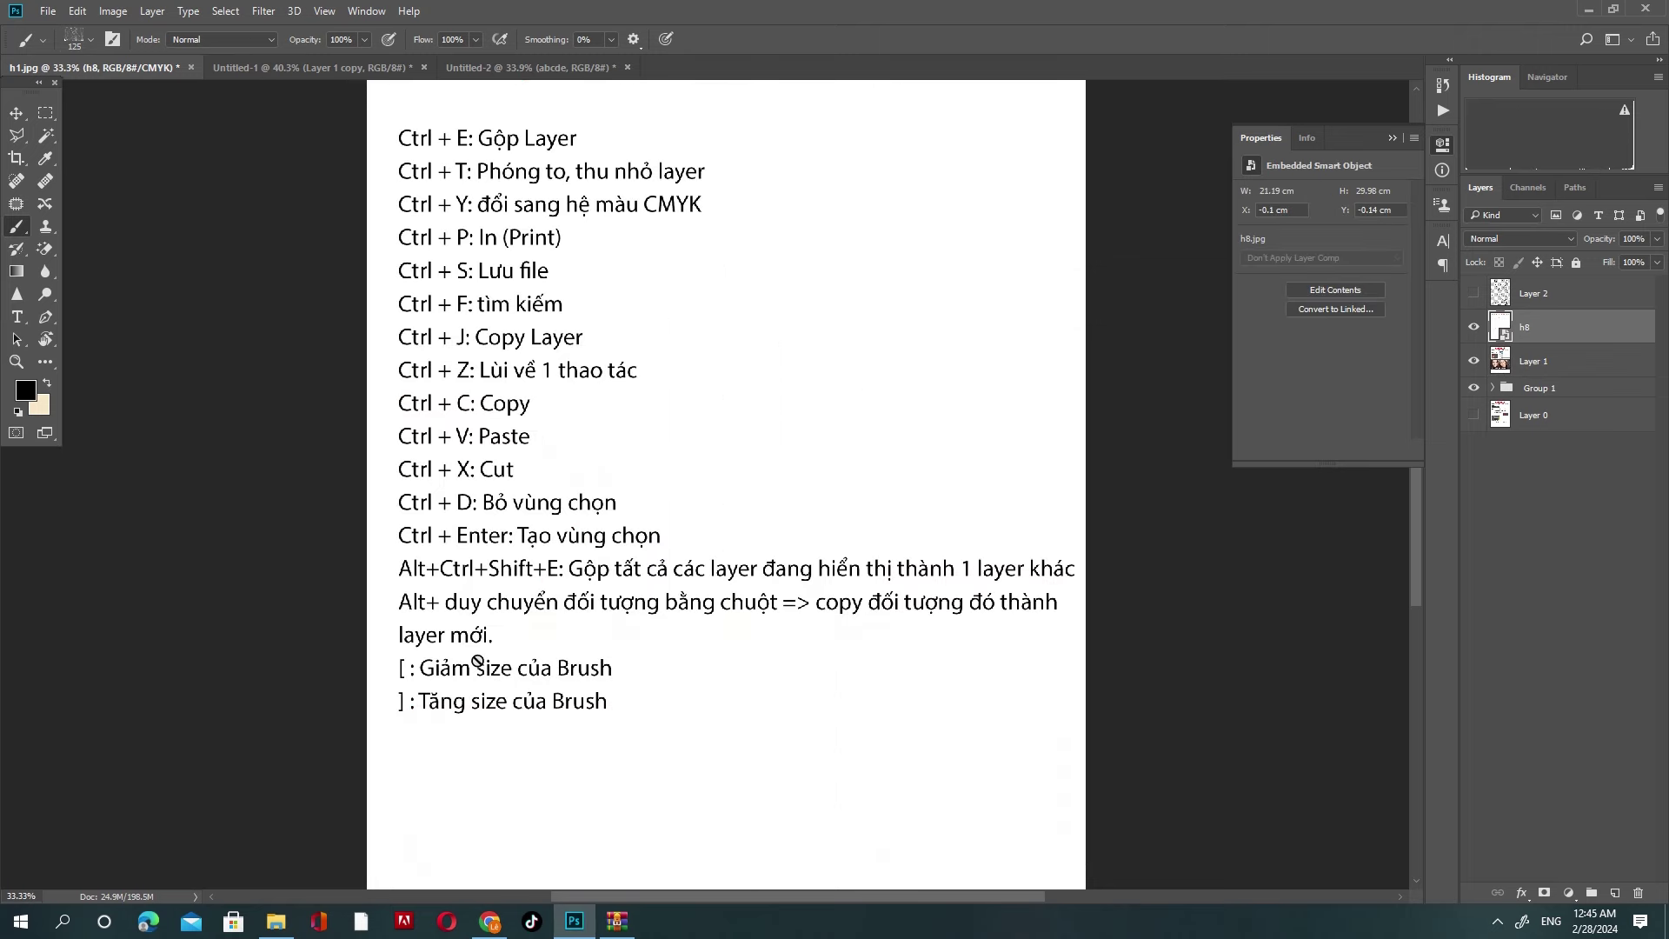
scroll(559, 656, down, 1)
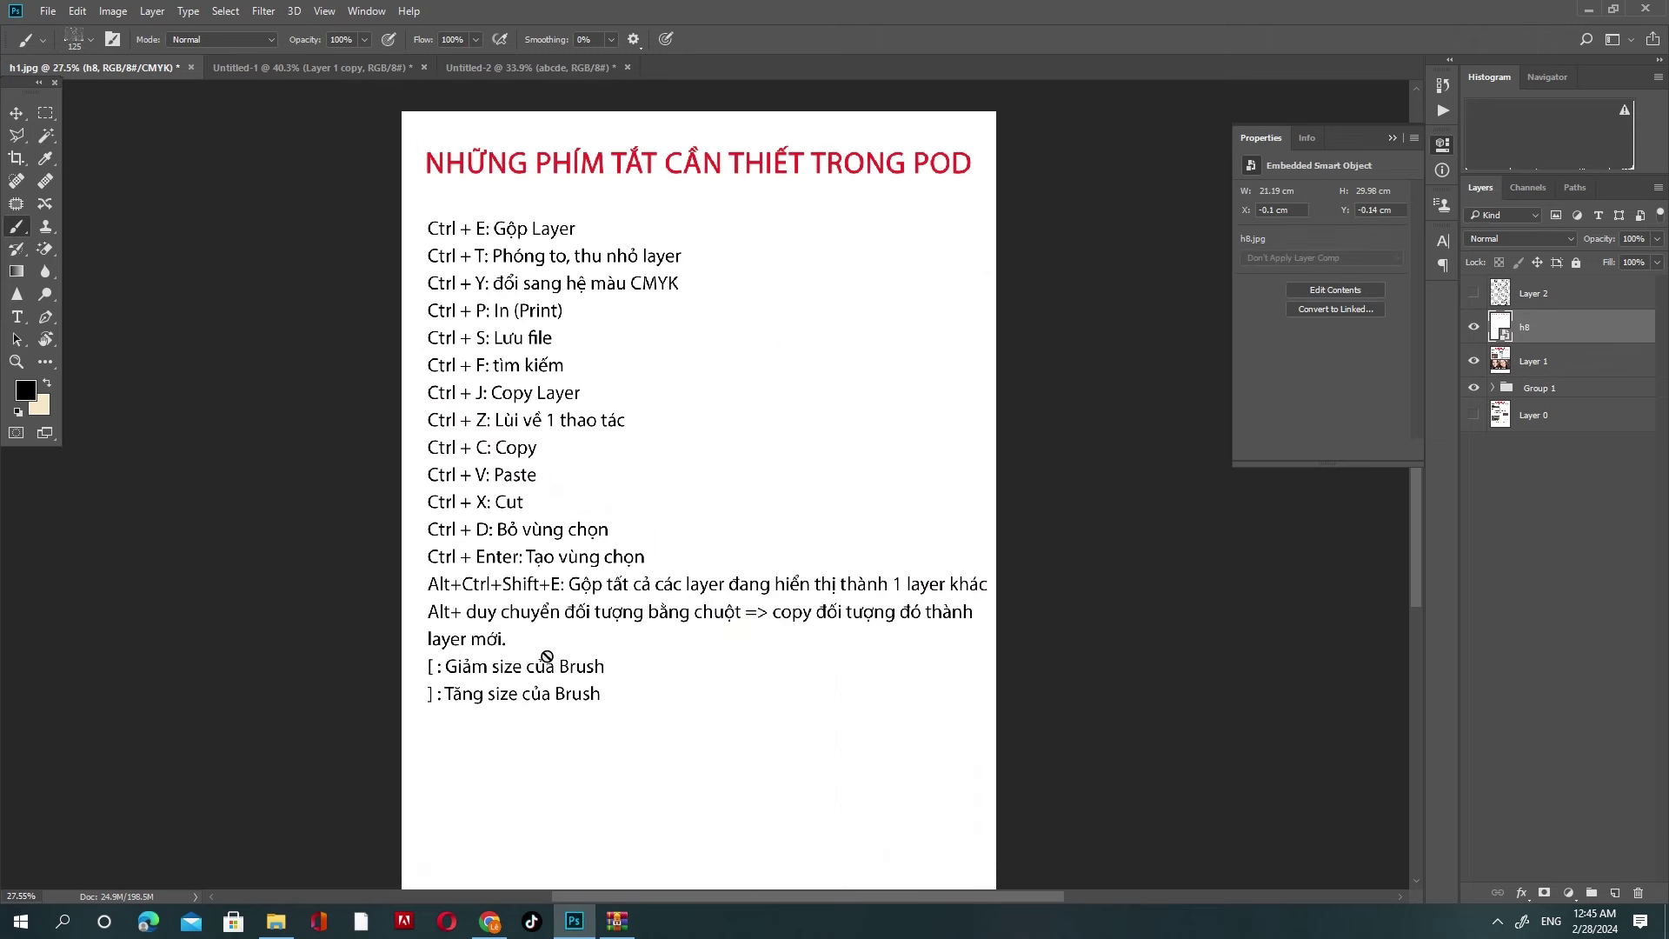
scroll(633, 638, down, 1)
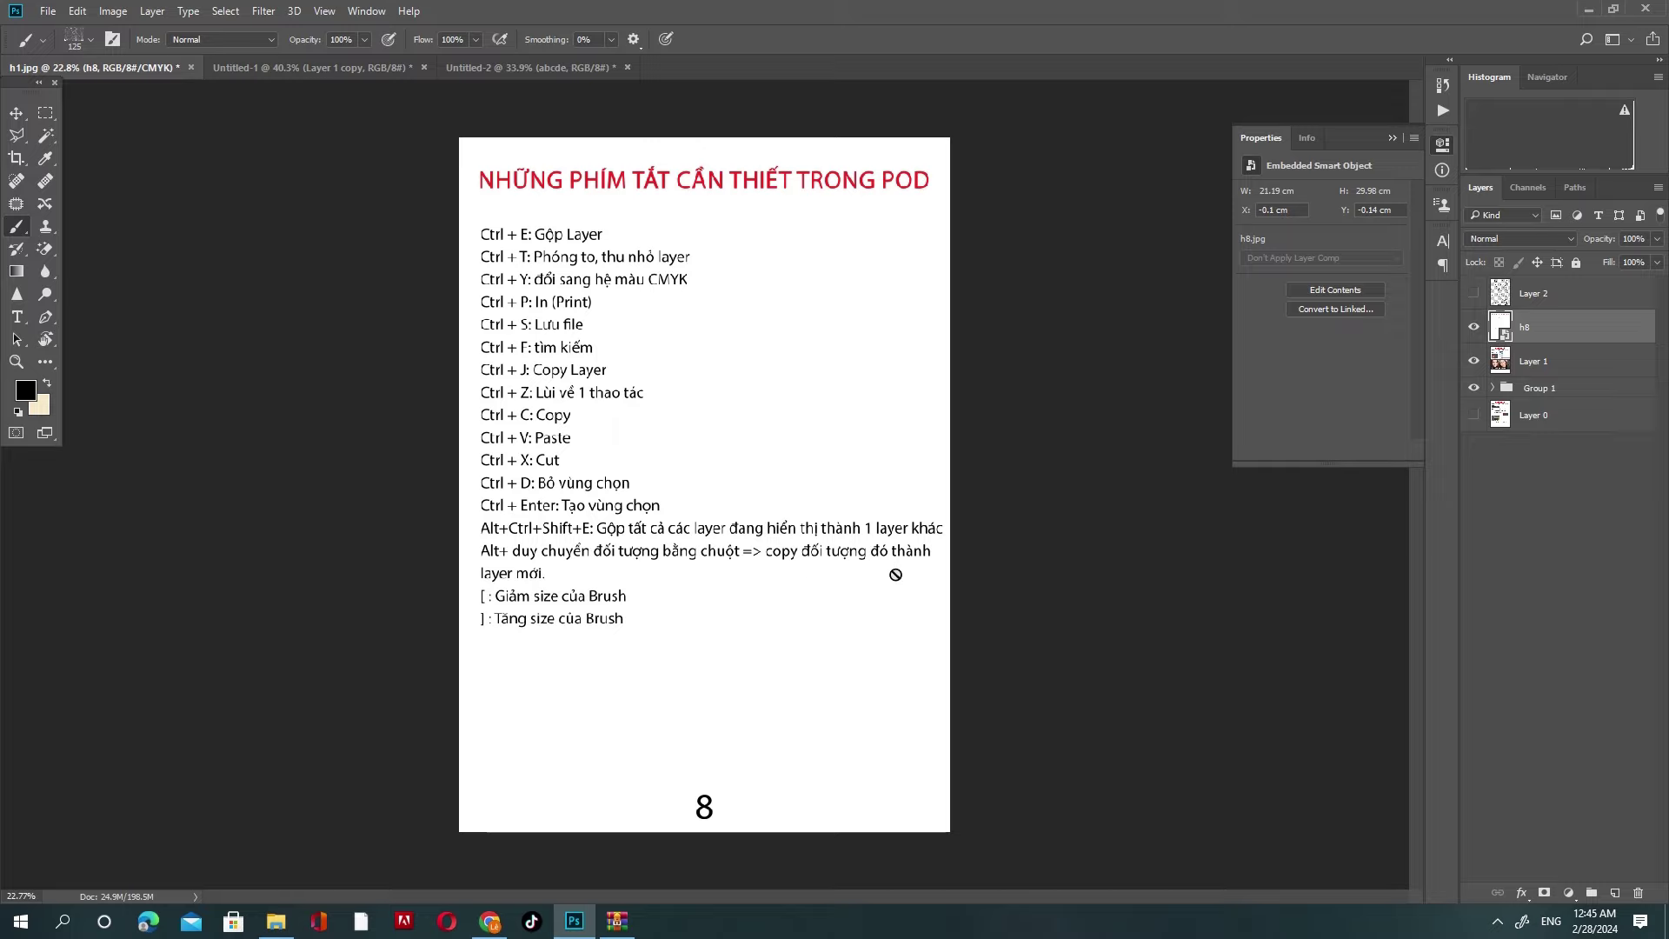